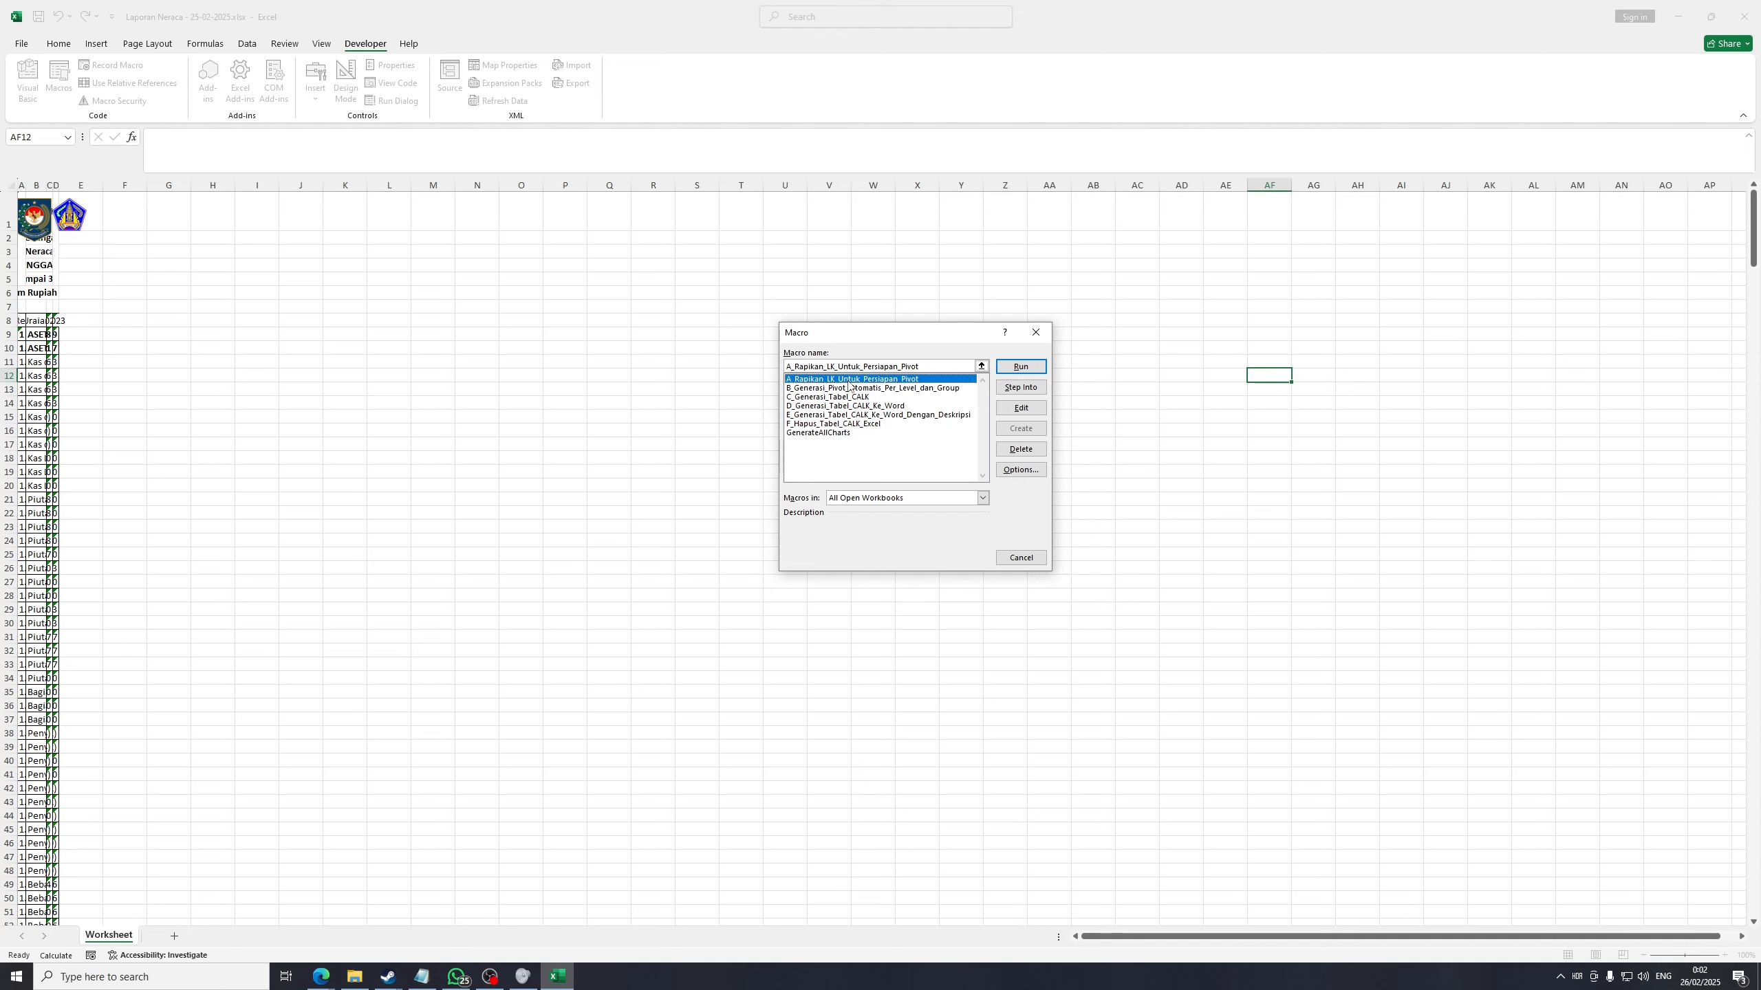
Run the macro A_Rapikan_LK_Untuk_Persiapan_Pivot for the Neraca report type and dismiss its completion notice
{"action": "left_click", "coordinate": [1018, 374]}
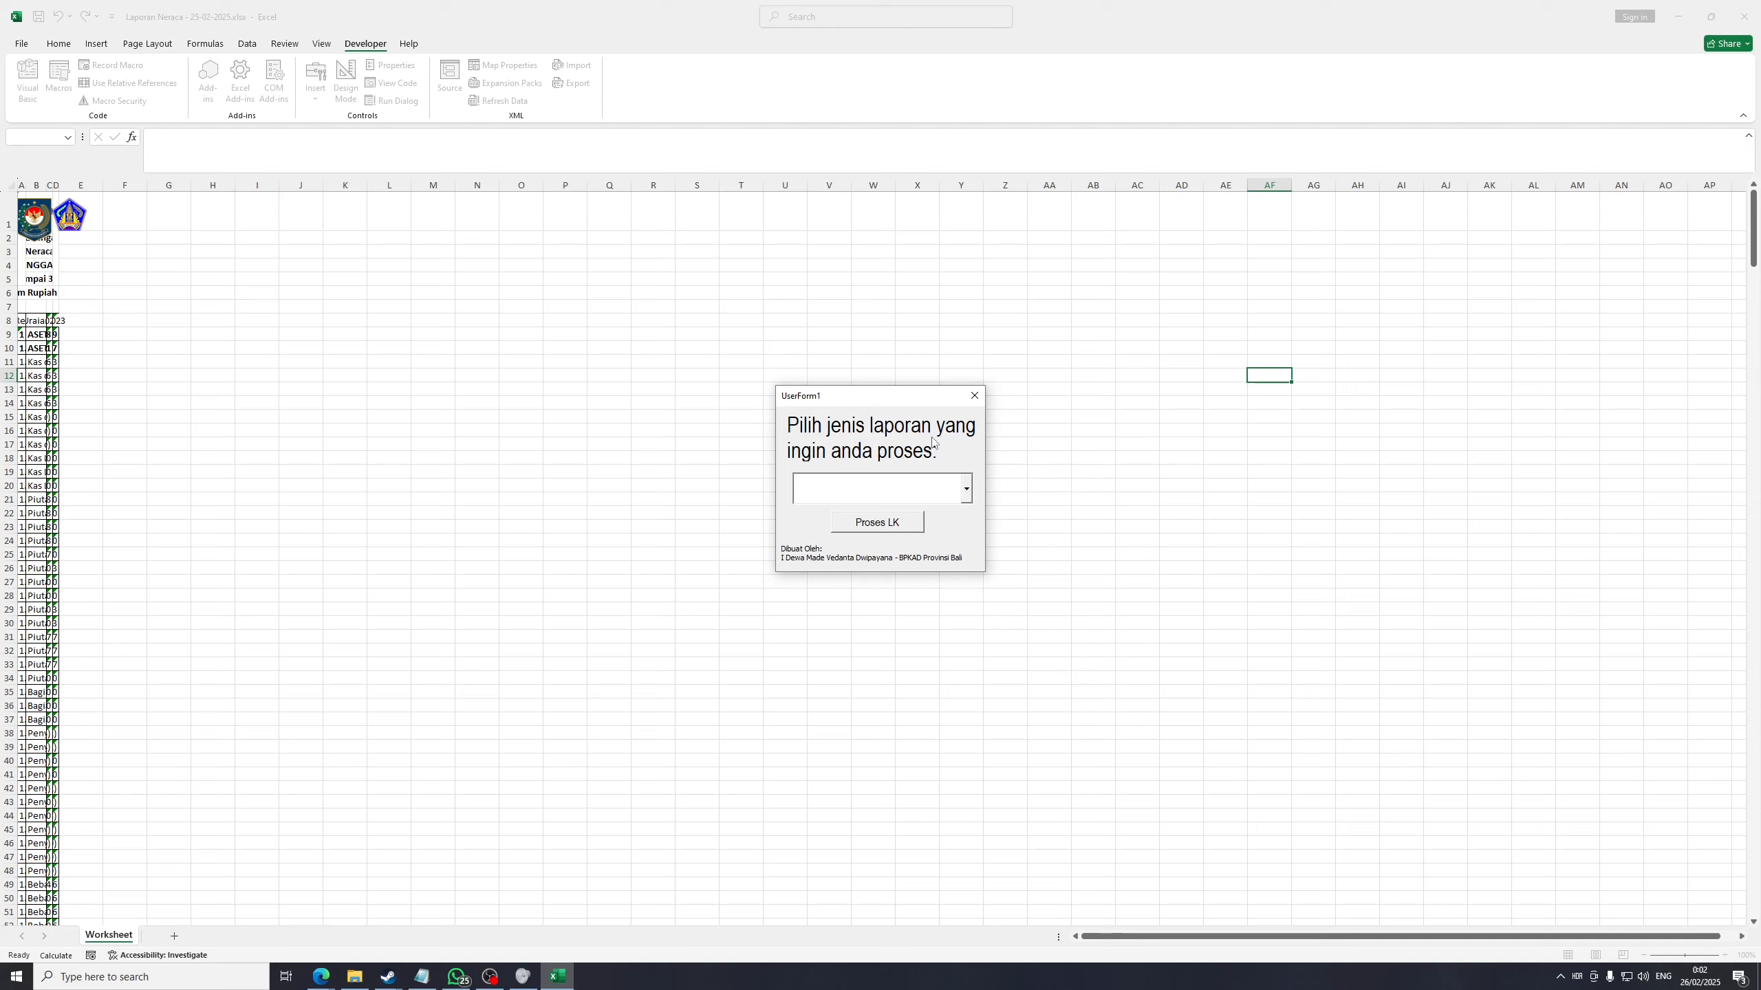
{"action": "left_click", "coordinate": [966, 490]}
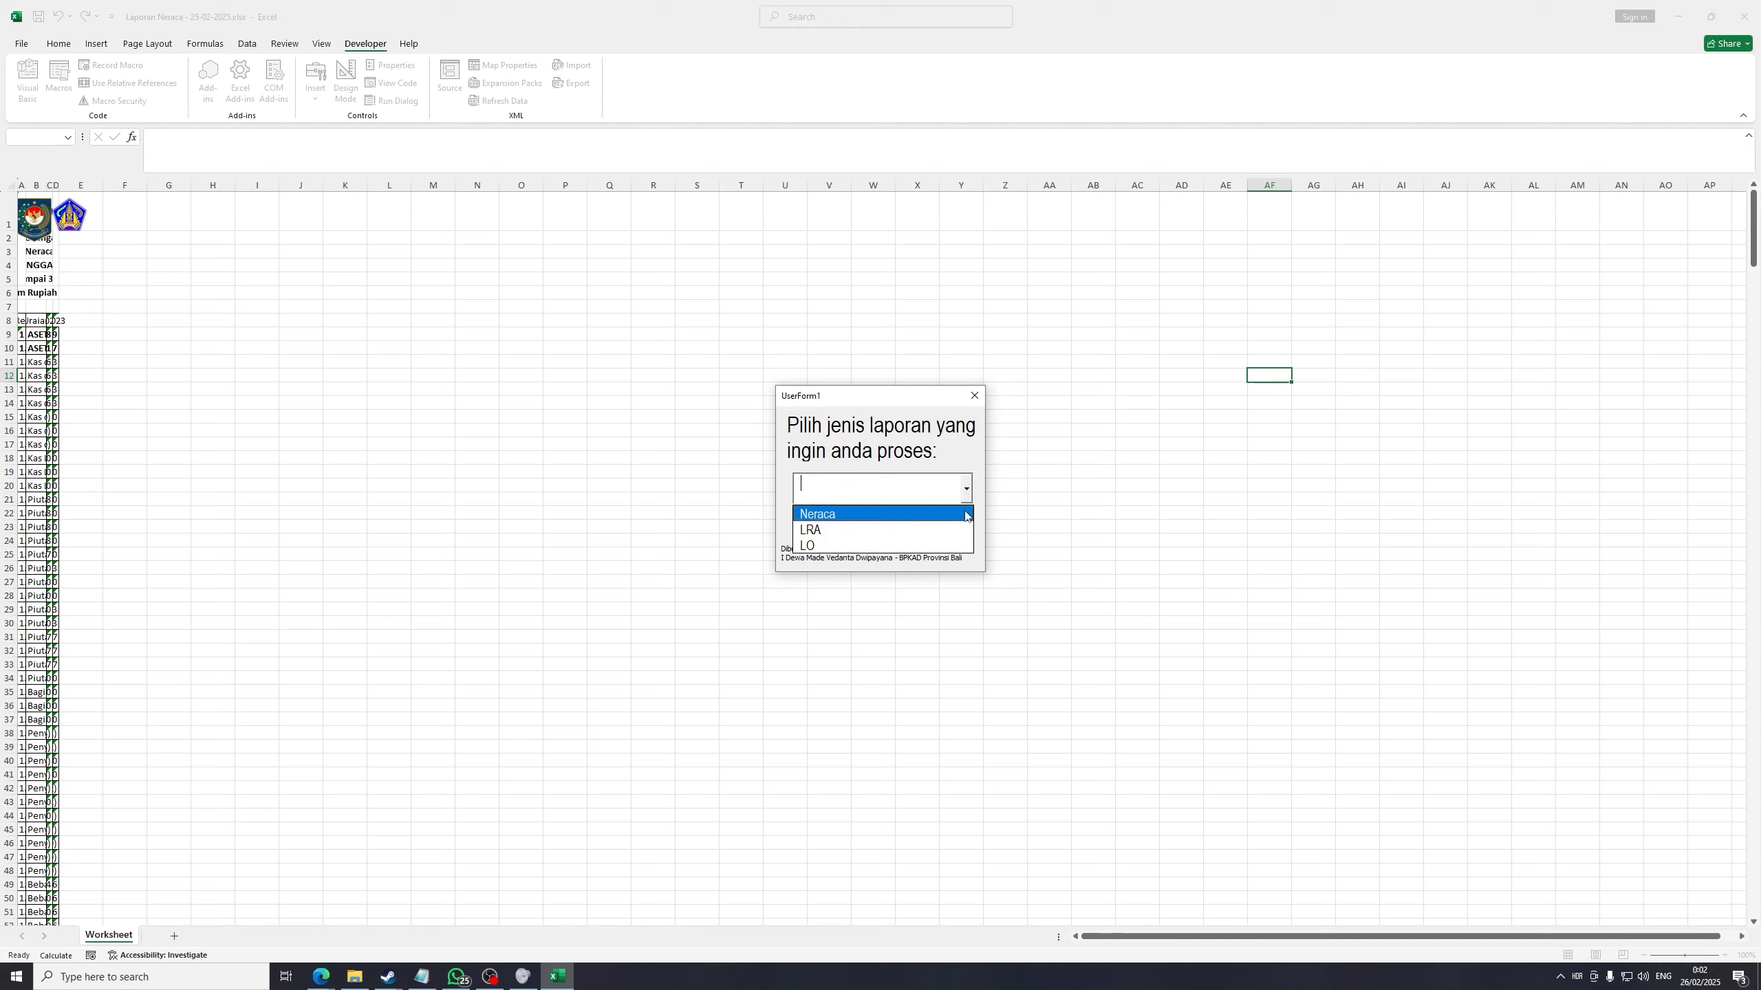
{"action": "left_click", "coordinate": [967, 514]}
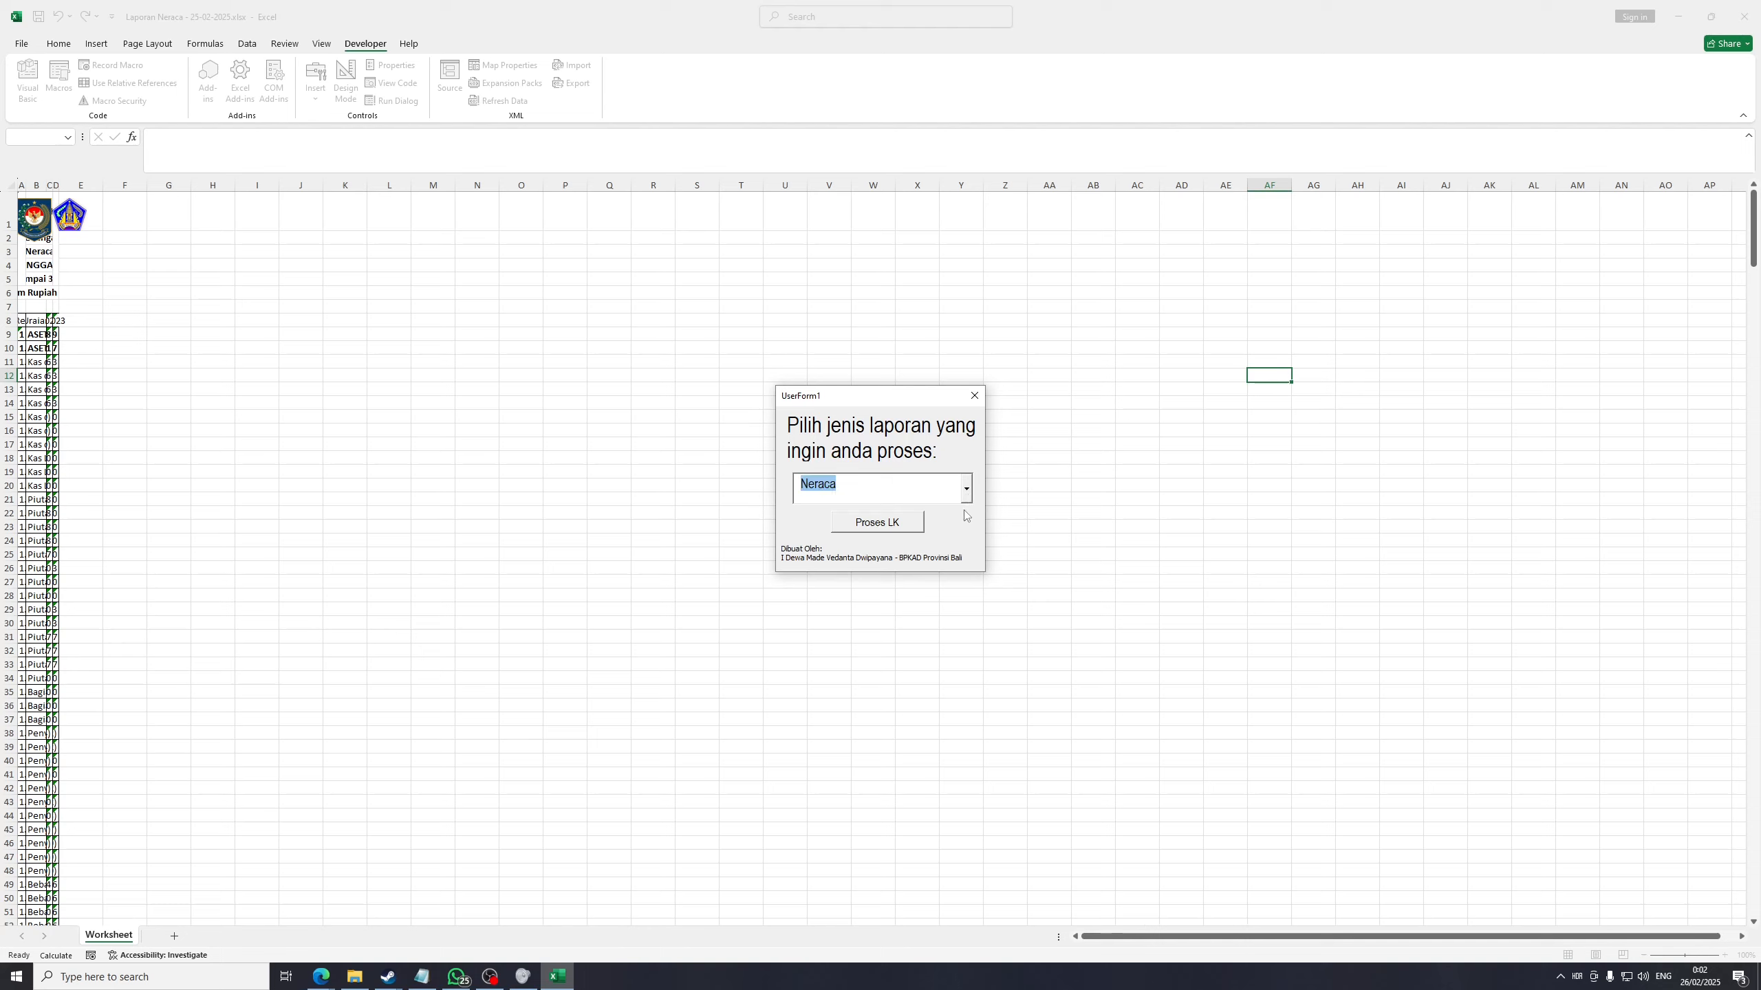
{"action": "left_click", "coordinate": [898, 522]}
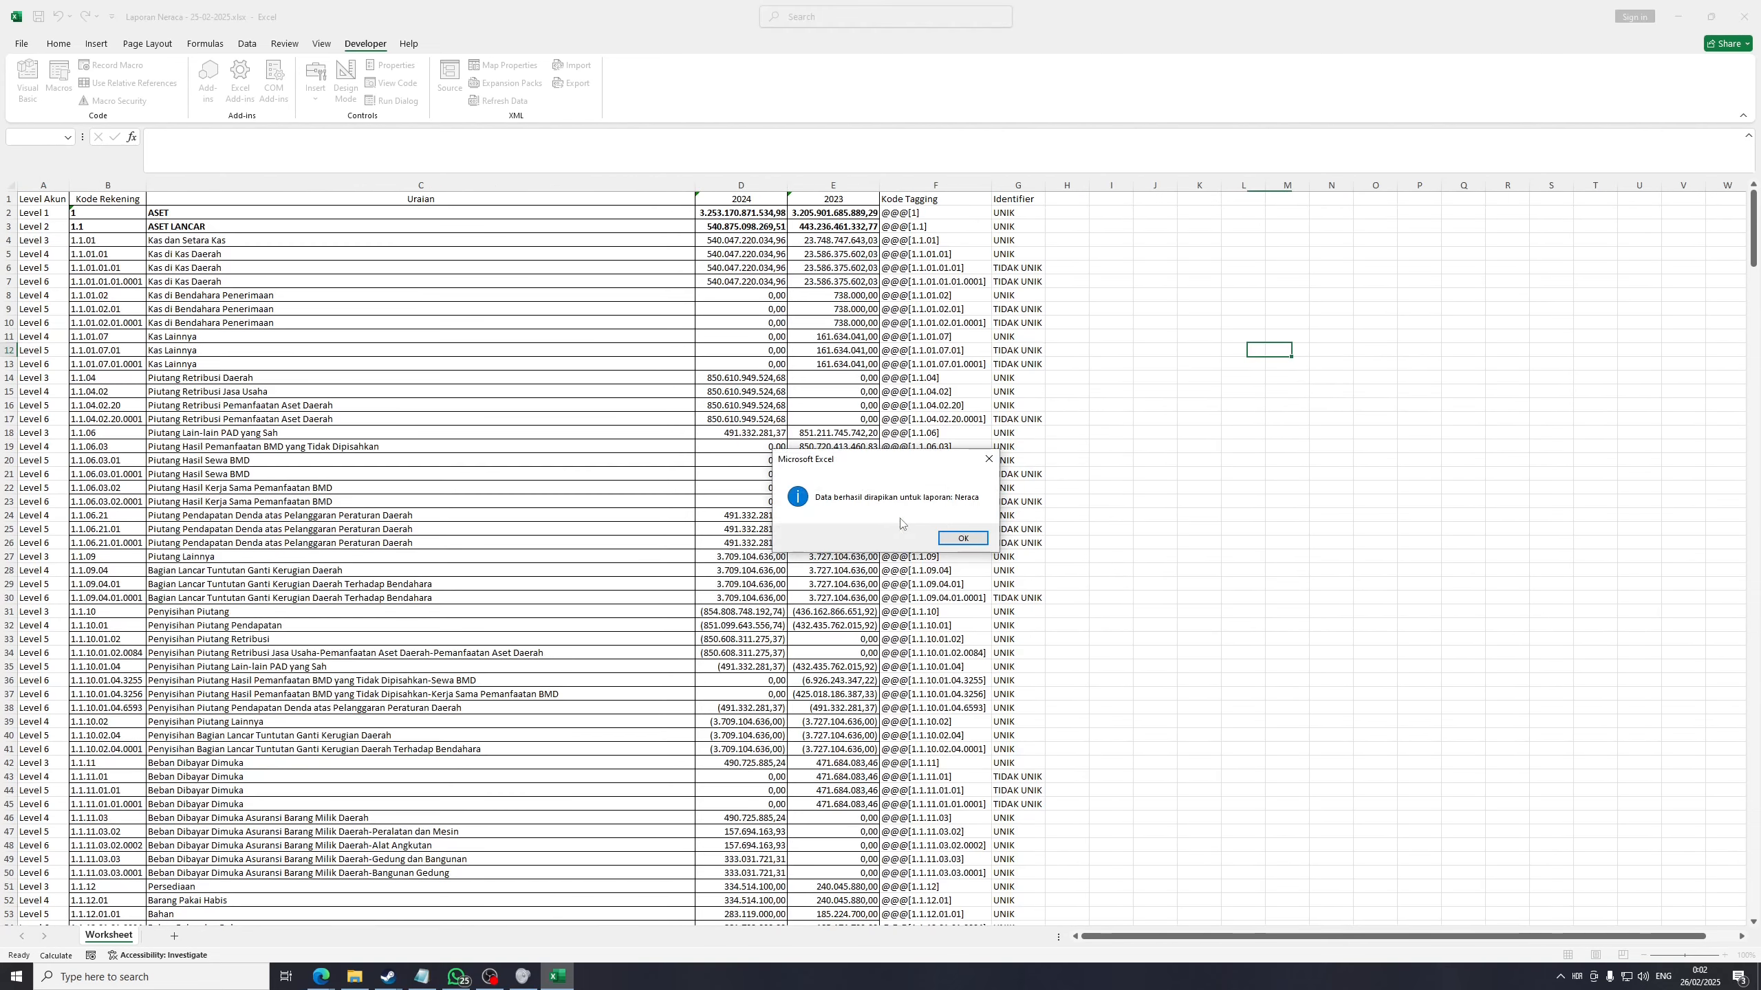
{"action": "left_click", "coordinate": [969, 540]}
Examine the tidied worksheet's columns, especially Level Akun, Kode Tagging and Identifier
{"action": "left_click", "coordinate": [421, 402]}
{"action": "left_click", "coordinate": [655, 228]}
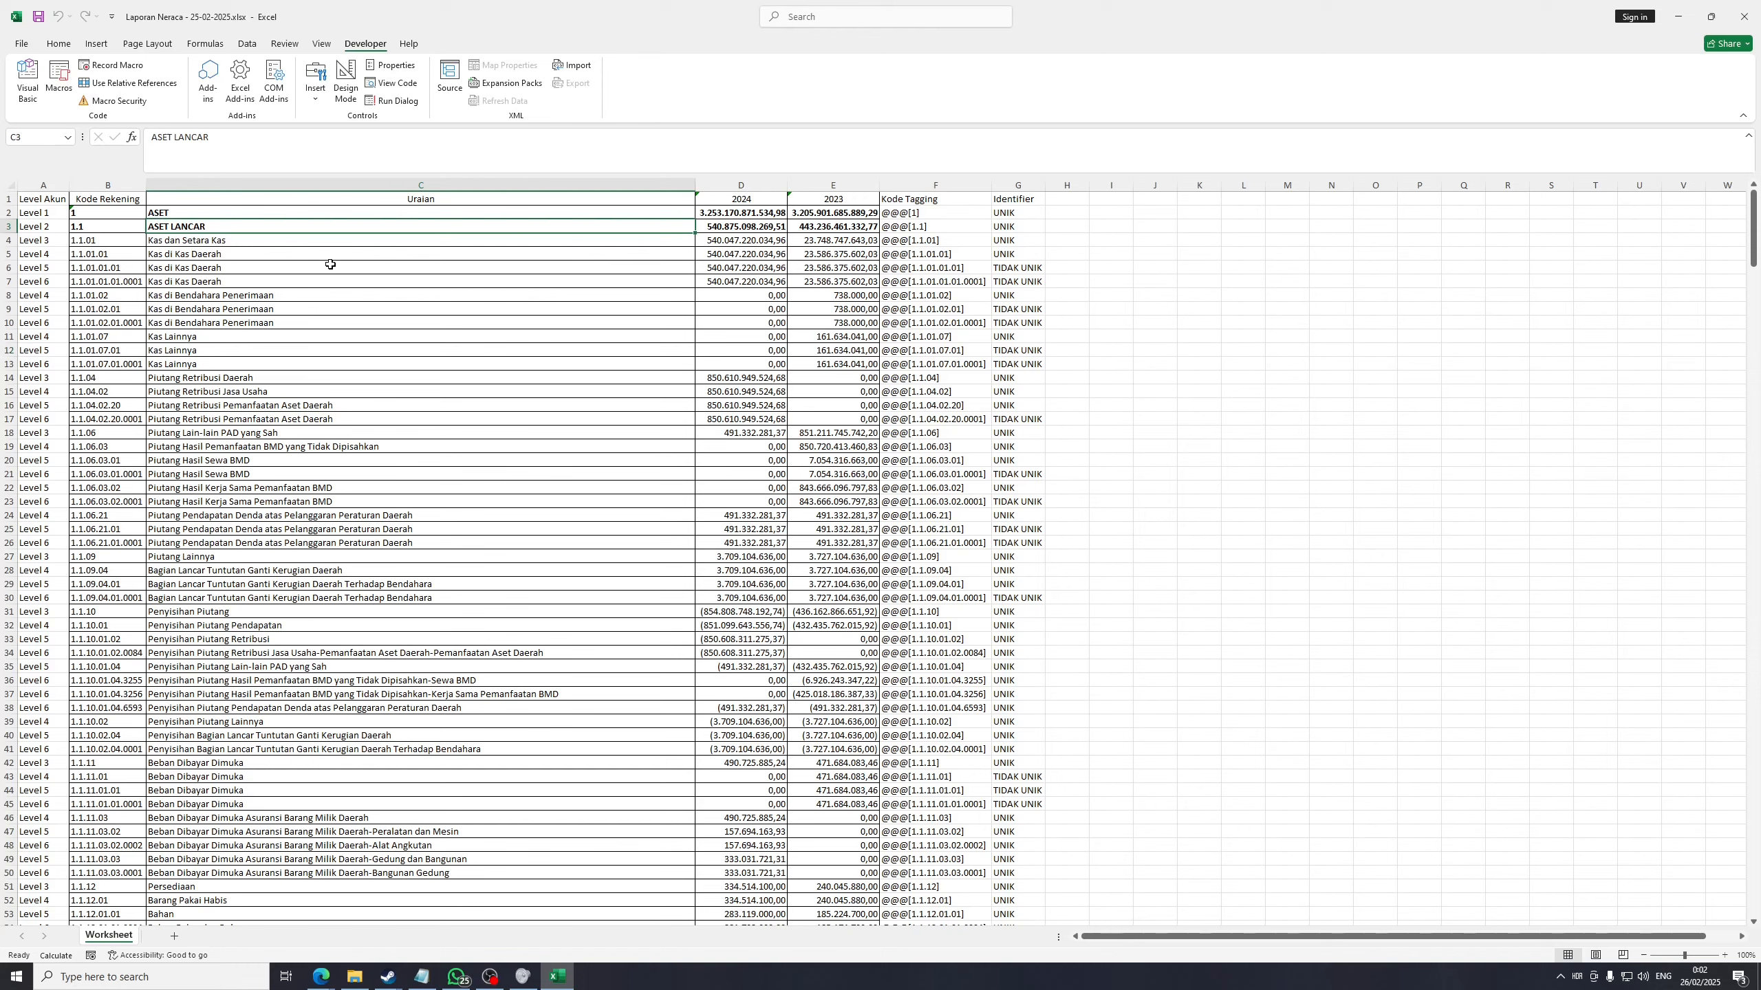
{"action": "left_click", "coordinate": [56, 176]}
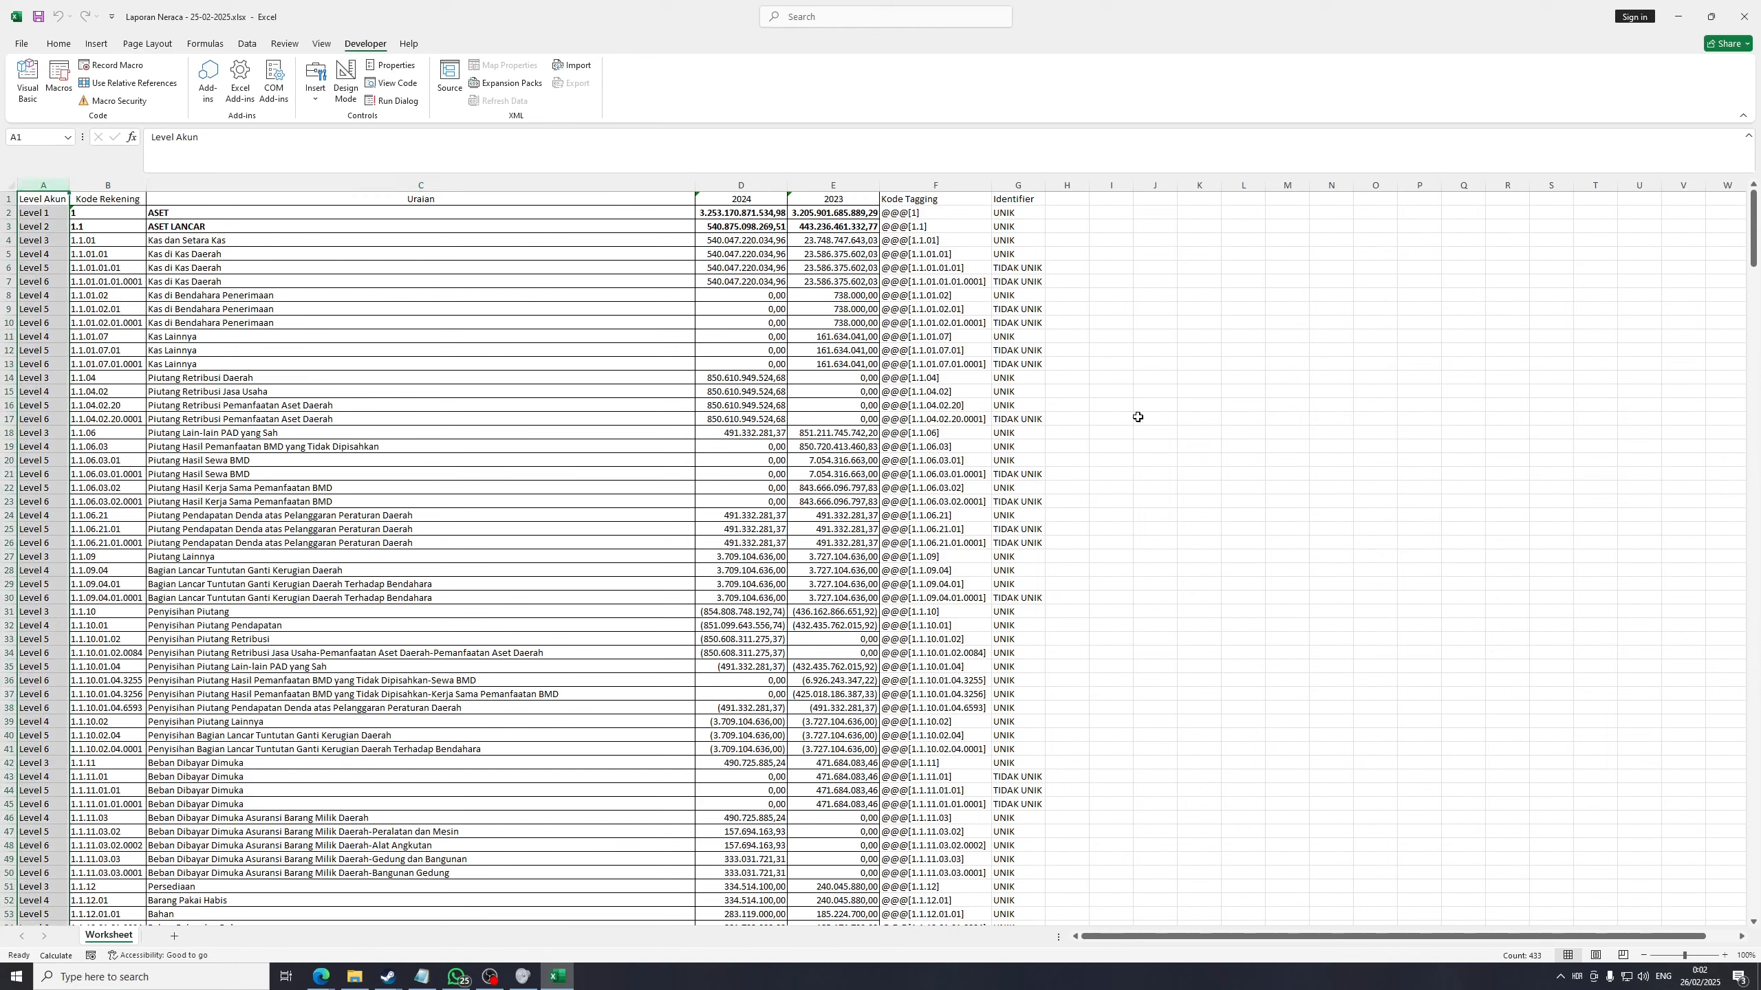
{"action": "left_click", "coordinate": [936, 185]}
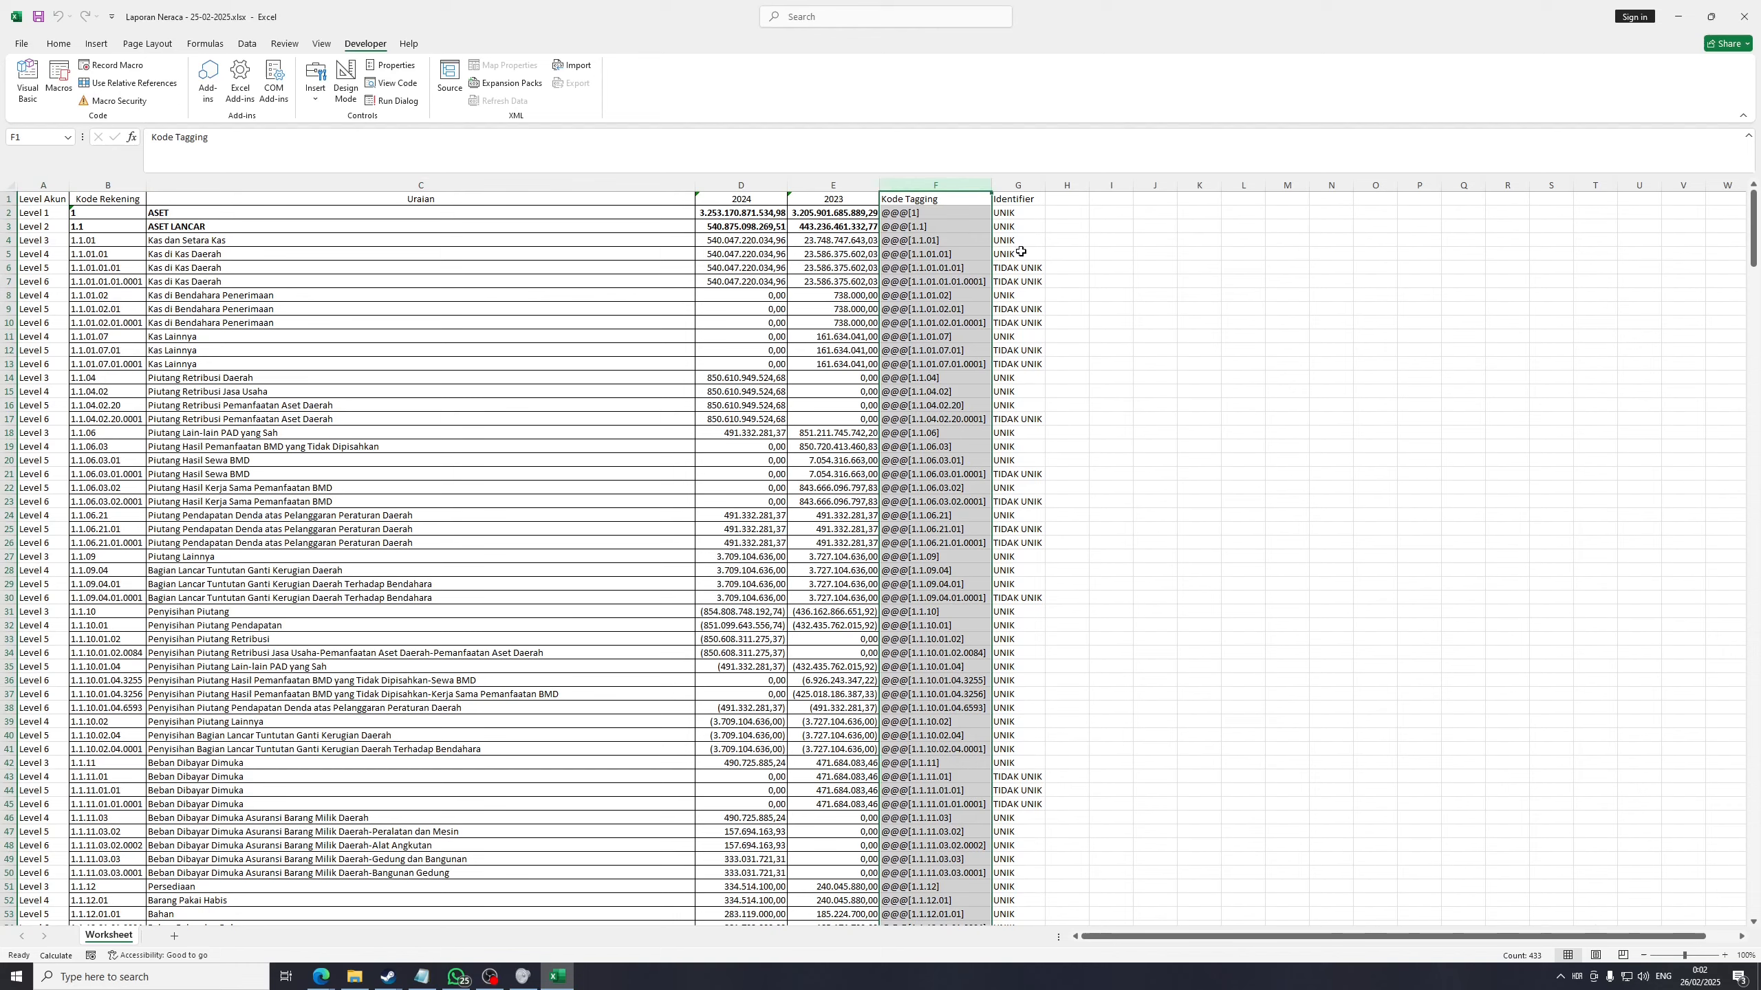
{"action": "left_click", "coordinate": [1026, 182]}
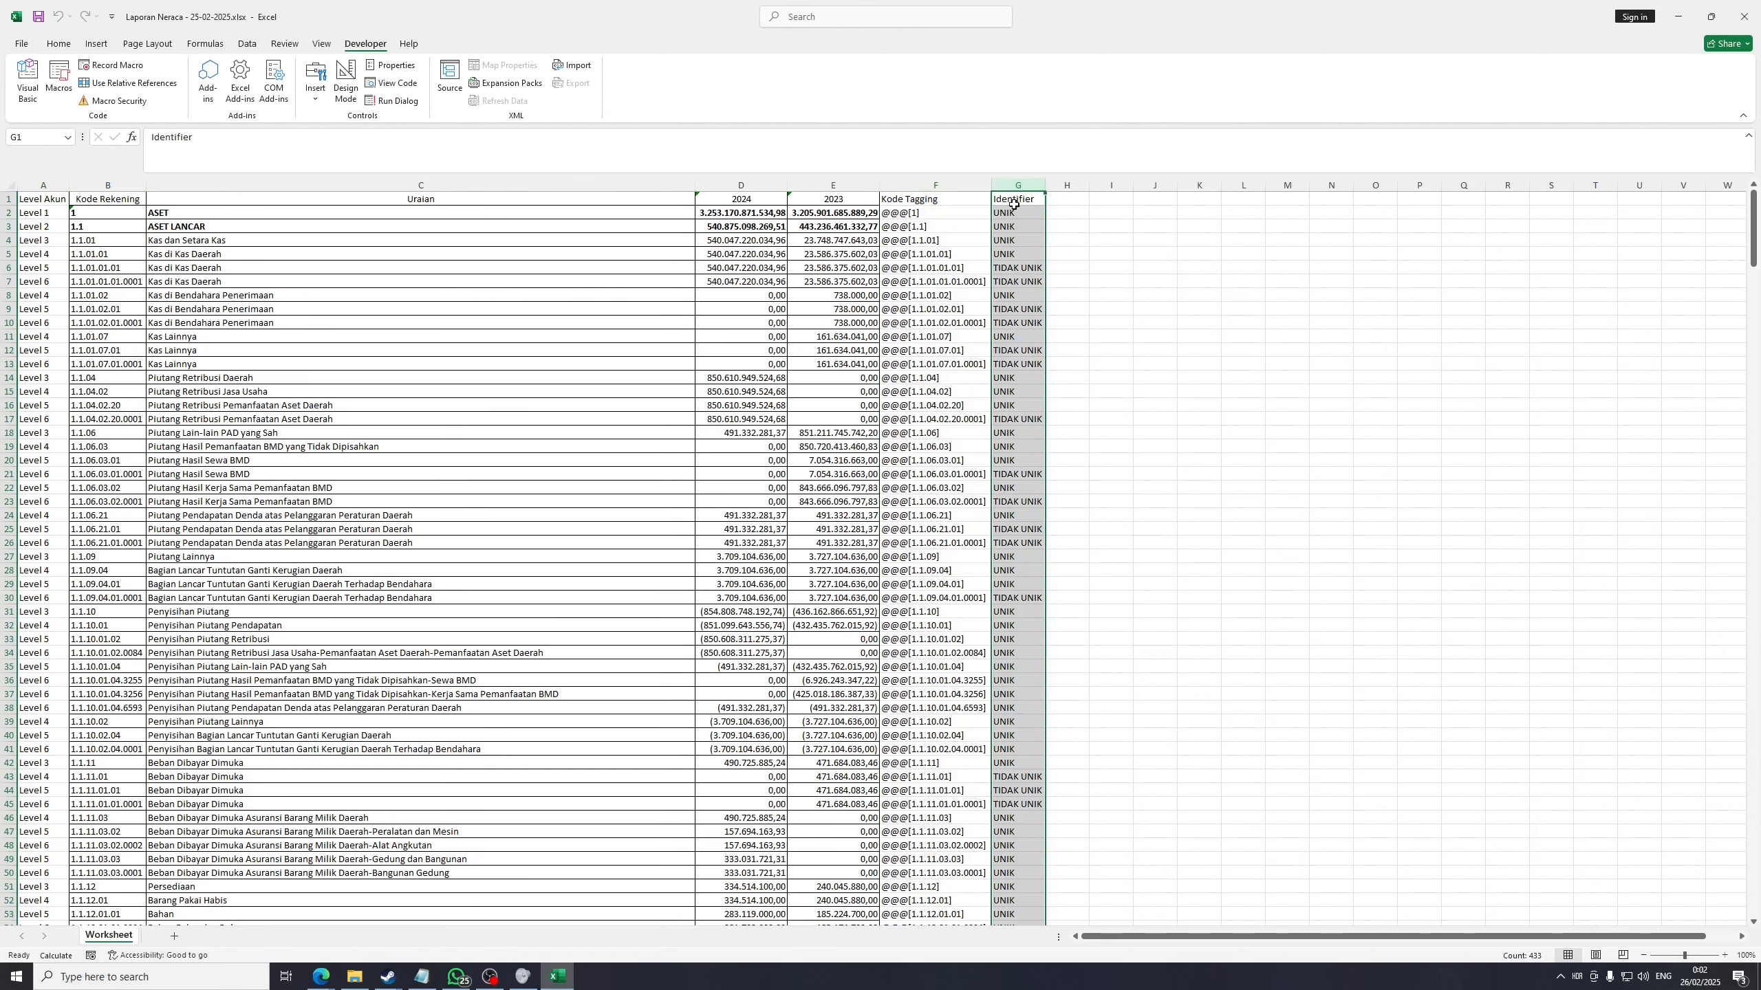
{"action": "left_click_drag", "start_coordinate": [333, 248], "coordinate": [373, 273]}
{"action": "left_click", "coordinate": [1048, 294]}
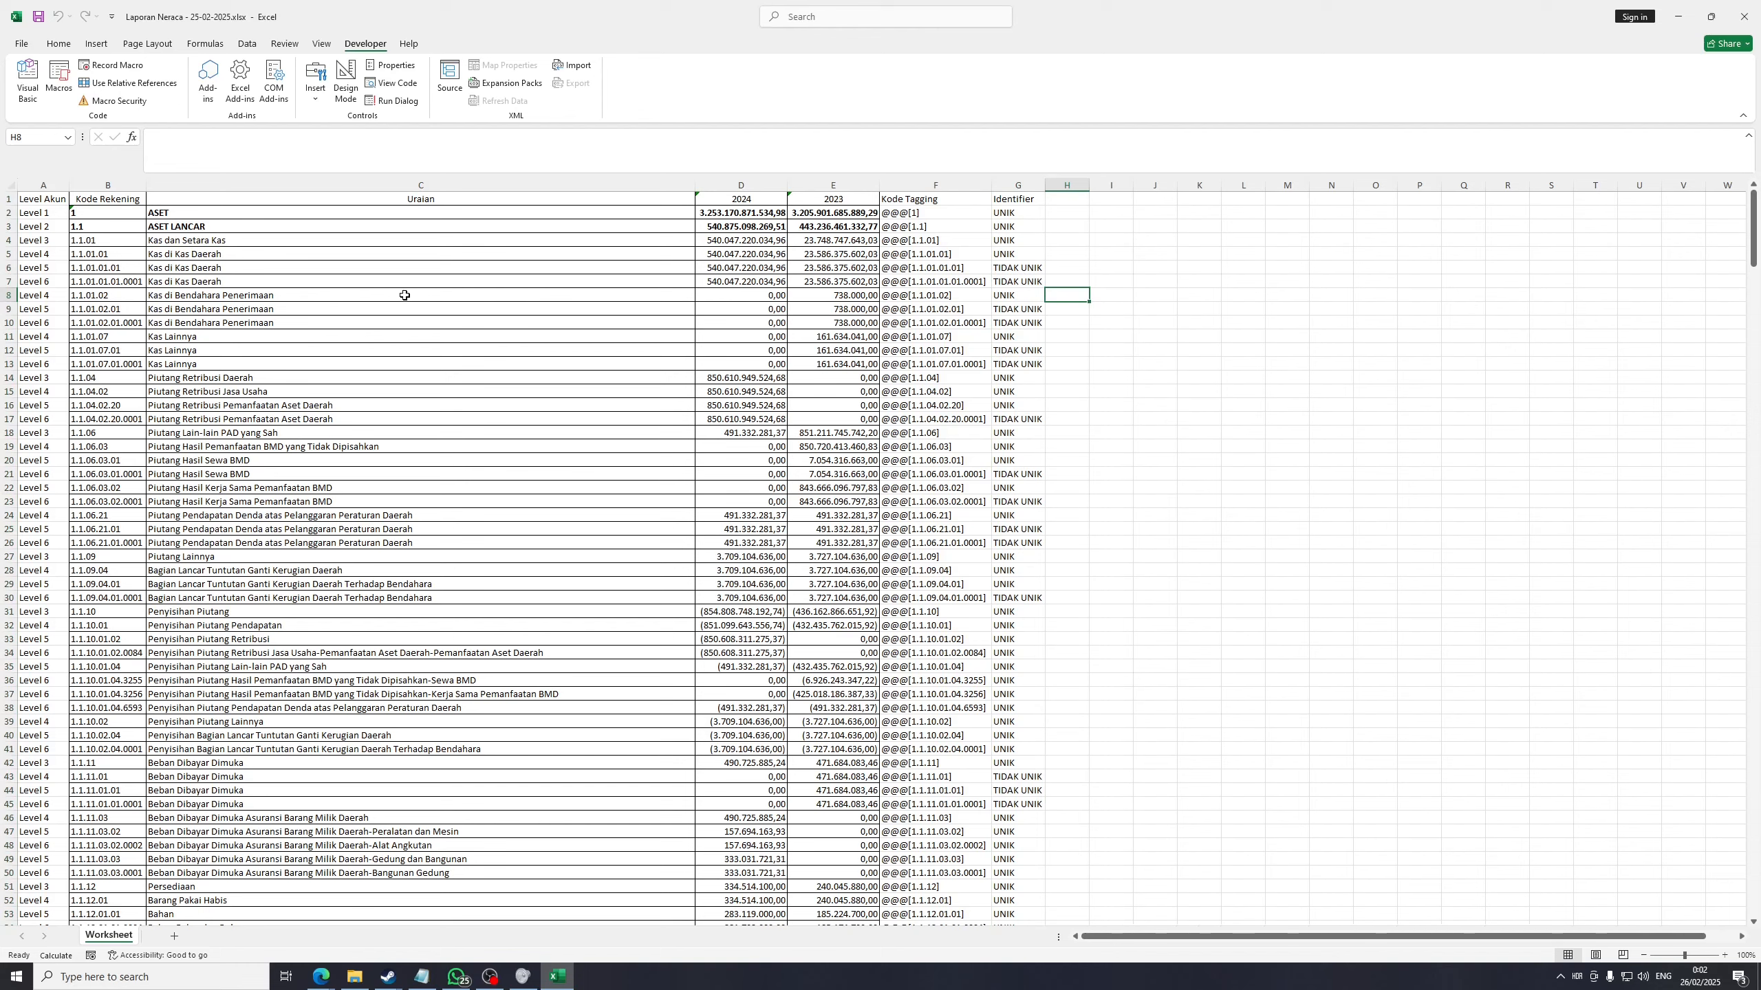
Compare the repeated Uraian entries across account levels and review the Kode Tagging values that distinguish them
{"action": "left_click", "coordinate": [214, 281]}
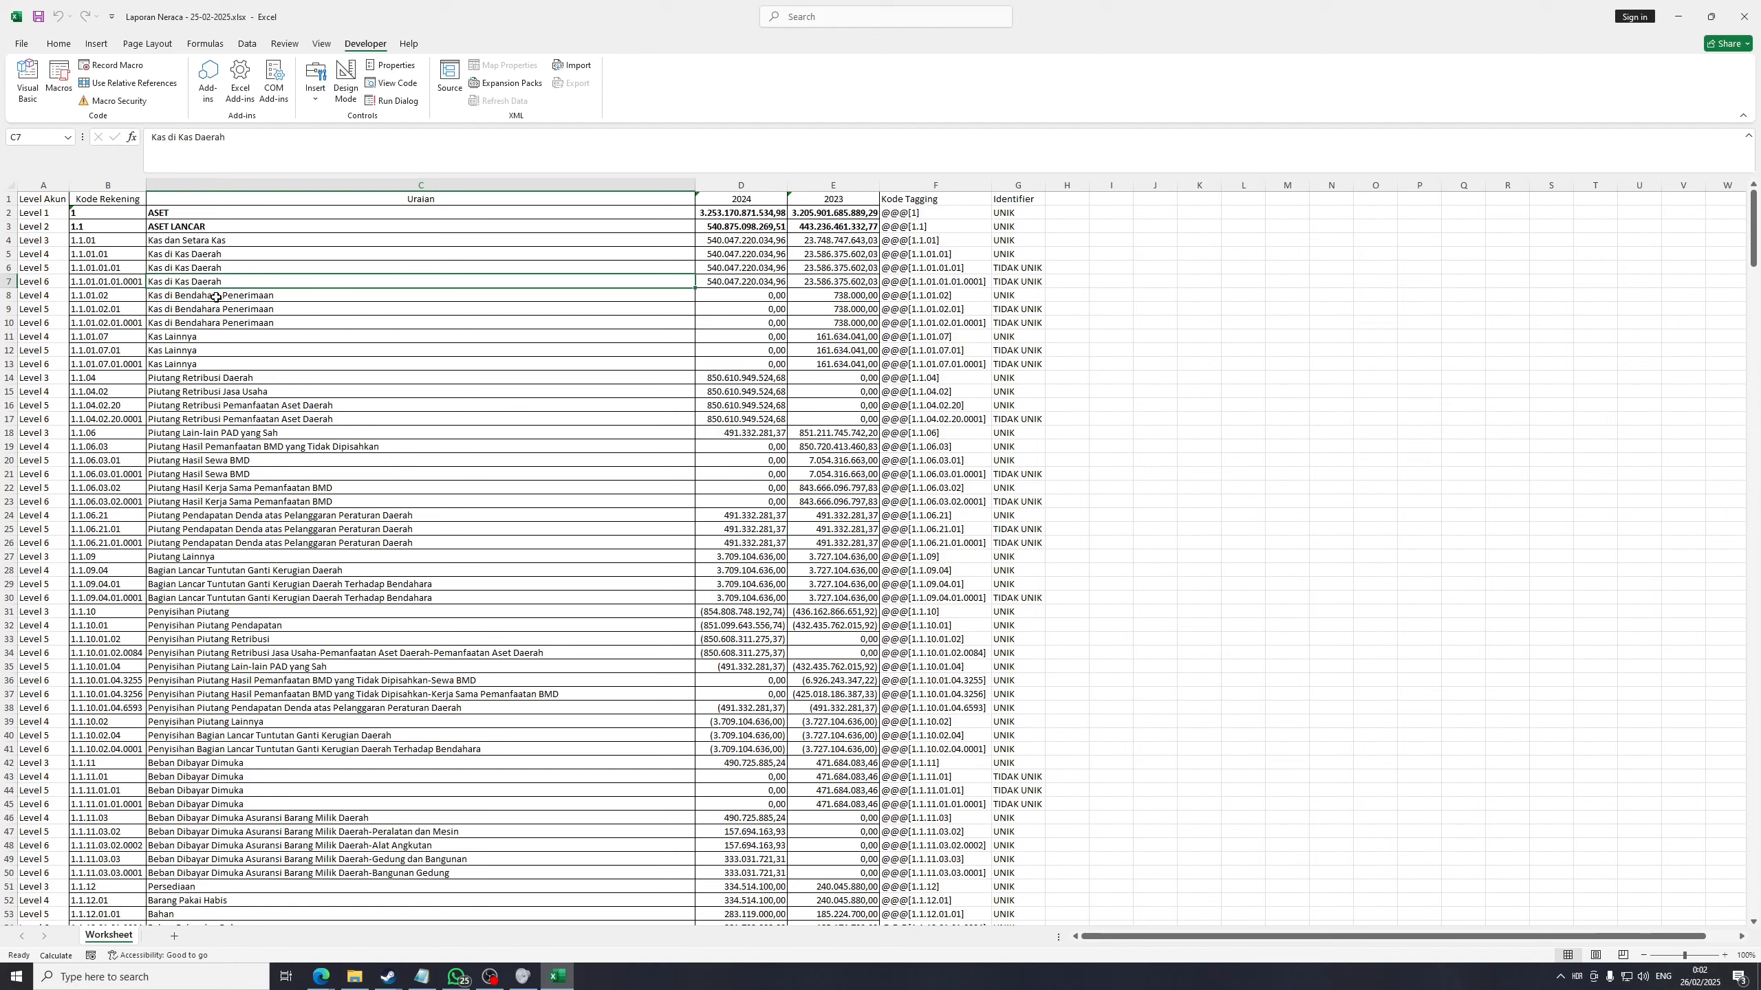
{"action": "left_click", "coordinate": [216, 297]}
{"action": "left_click", "coordinate": [215, 321]}
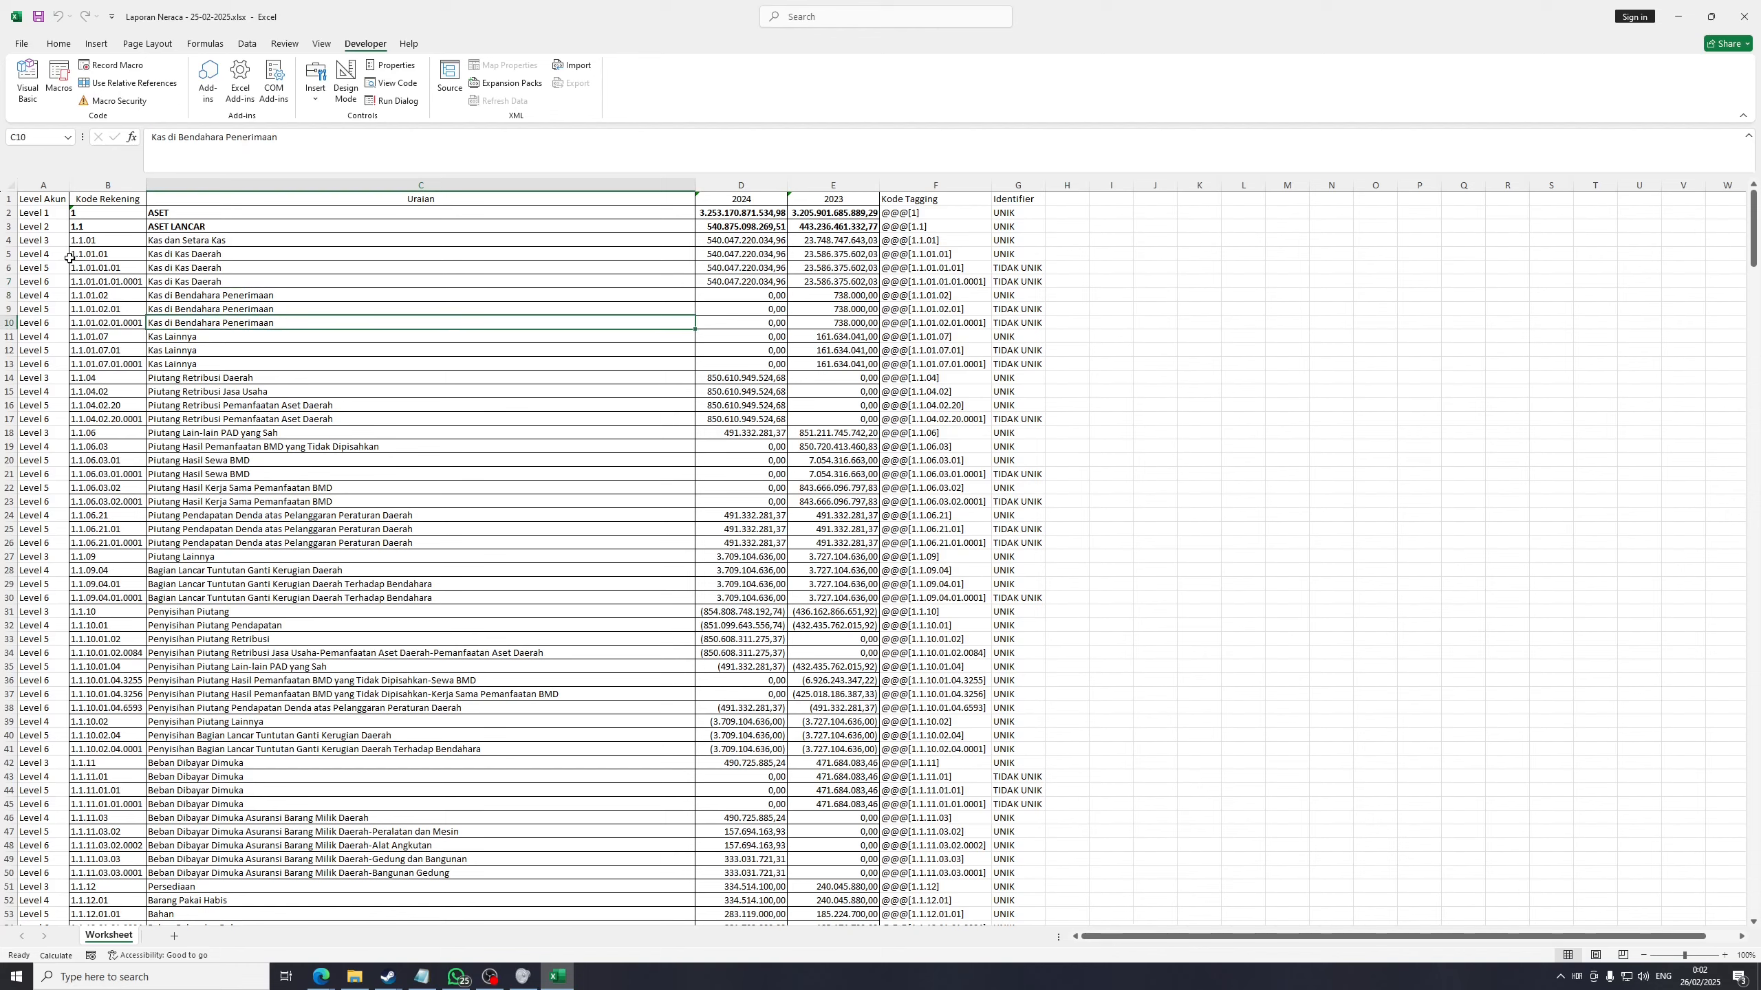
{"action": "left_click_drag", "start_coordinate": [49, 253], "coordinate": [49, 281]}
{"action": "left_click_drag", "start_coordinate": [189, 252], "coordinate": [182, 323]}
{"action": "left_click", "coordinate": [337, 447]}
{"action": "left_click", "coordinate": [965, 349]}
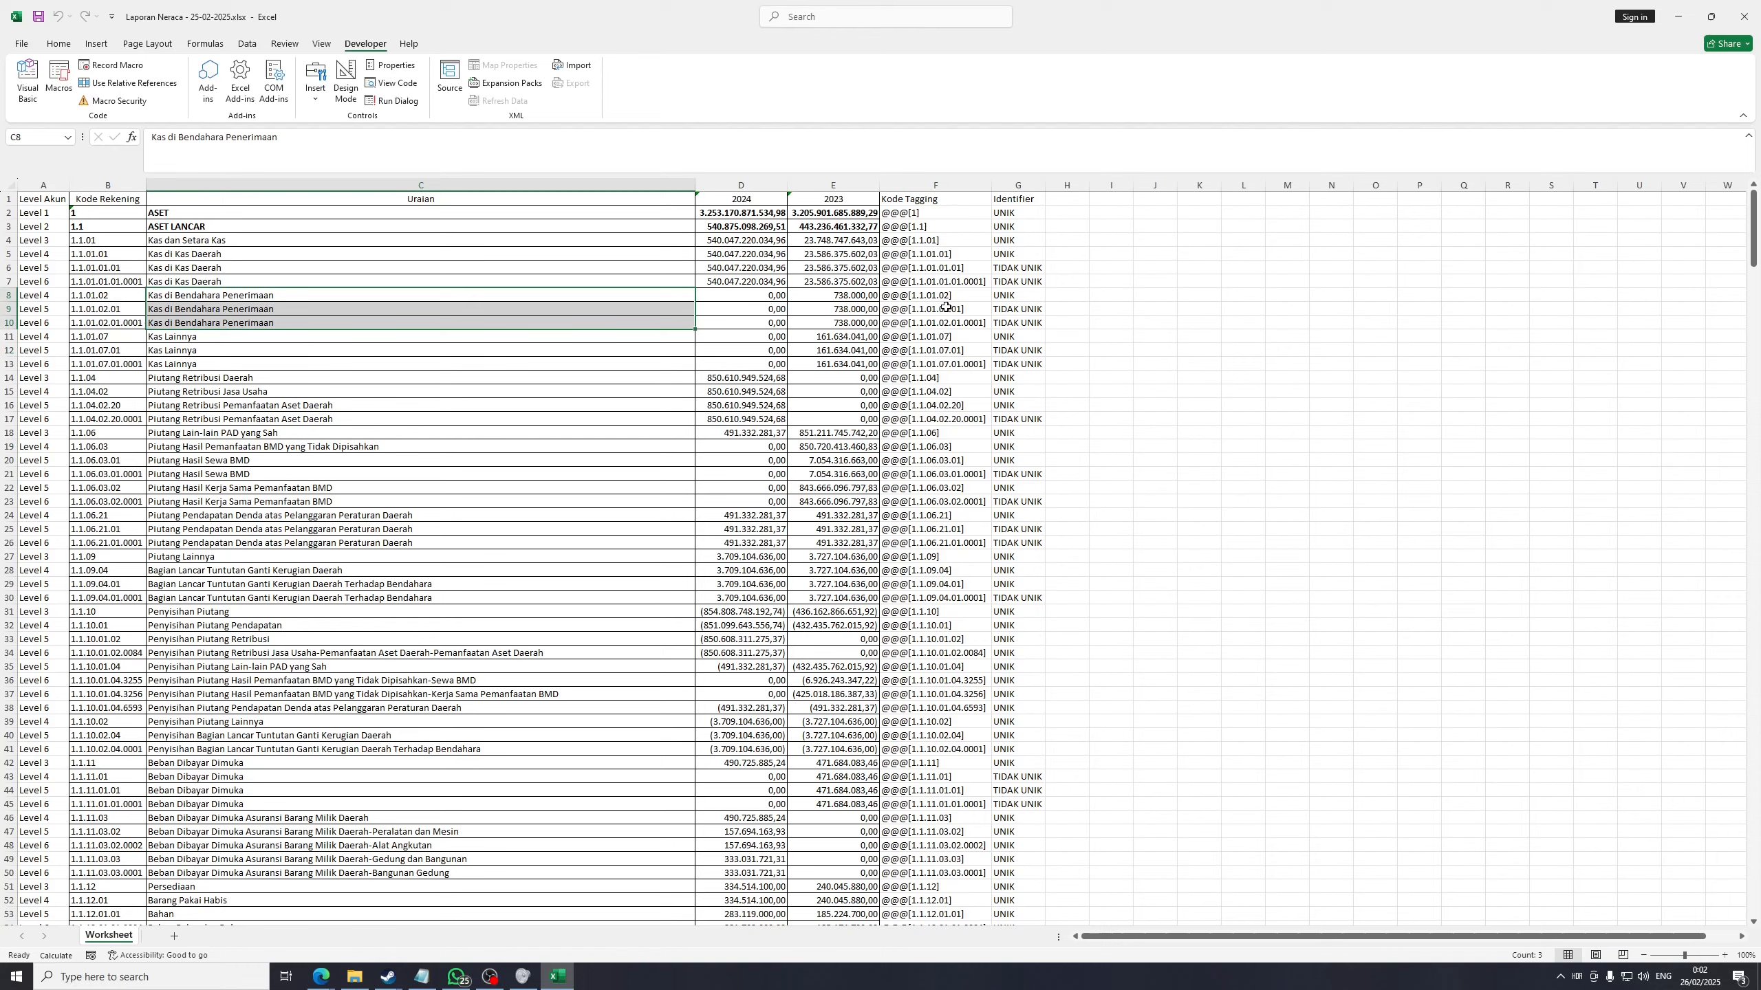
{"action": "left_click", "coordinate": [937, 213]}
{"action": "left_click_drag", "start_coordinate": [938, 218], "coordinate": [953, 751]}
{"action": "left_click", "coordinate": [953, 594]}
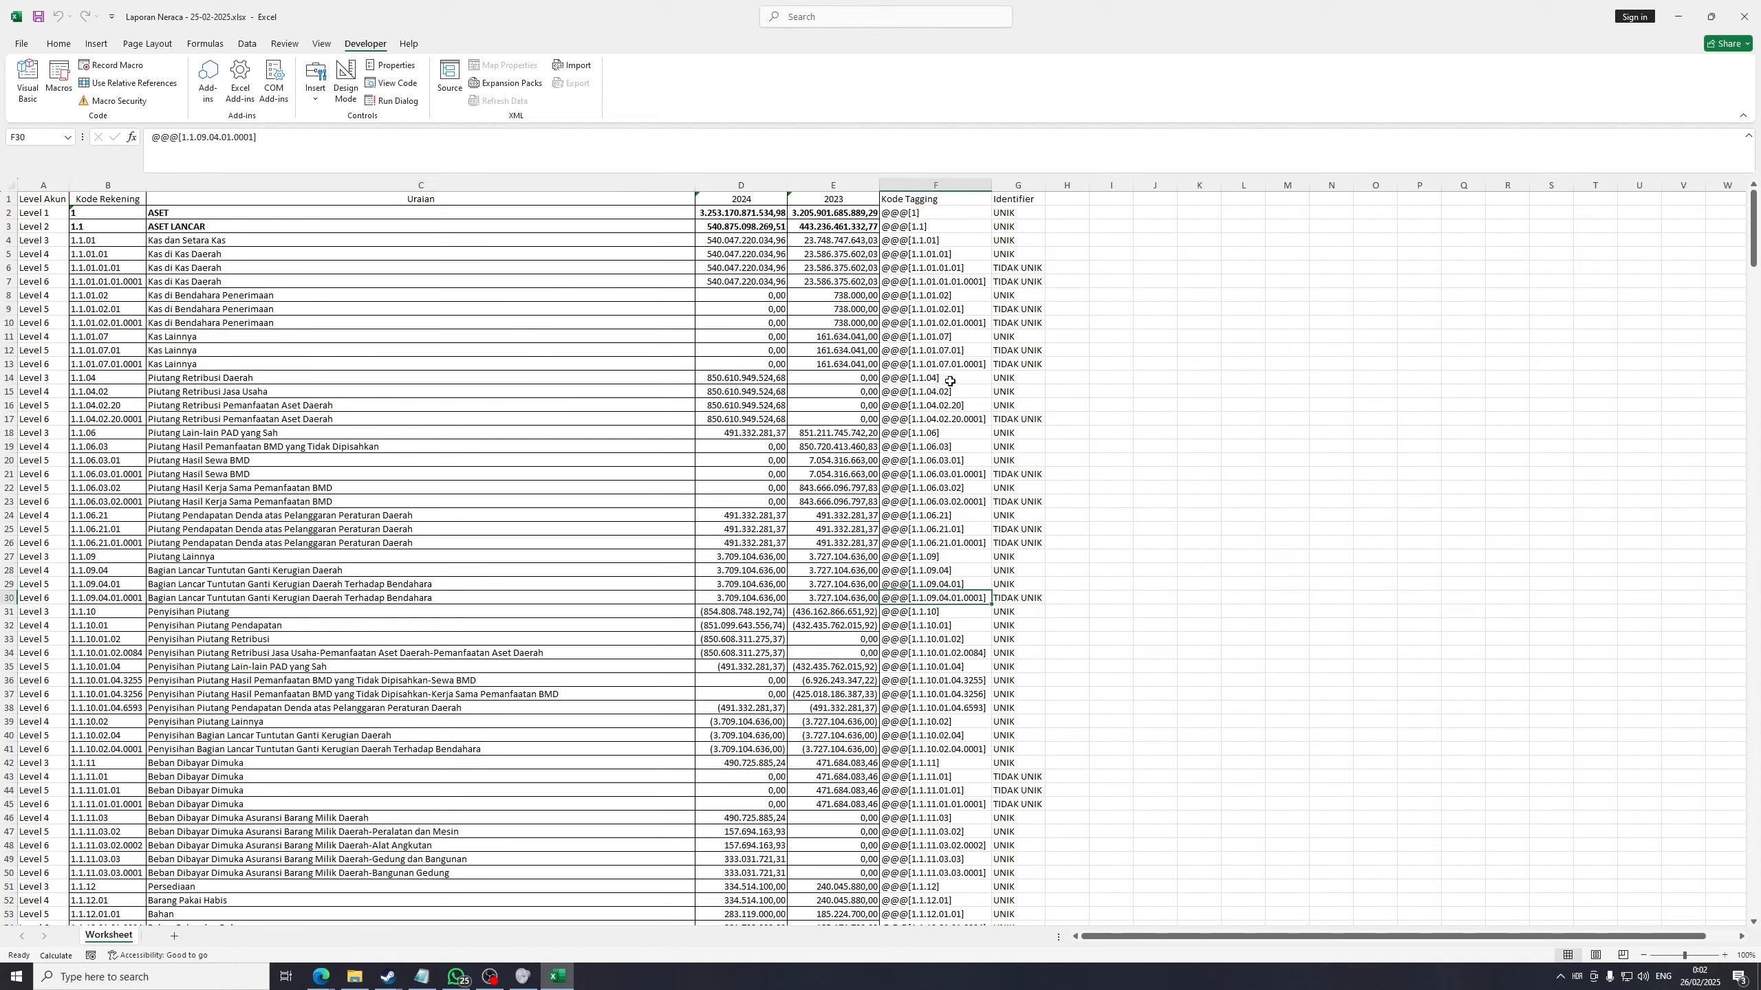
{"action": "left_click_drag", "start_coordinate": [946, 213], "coordinate": [935, 668]}
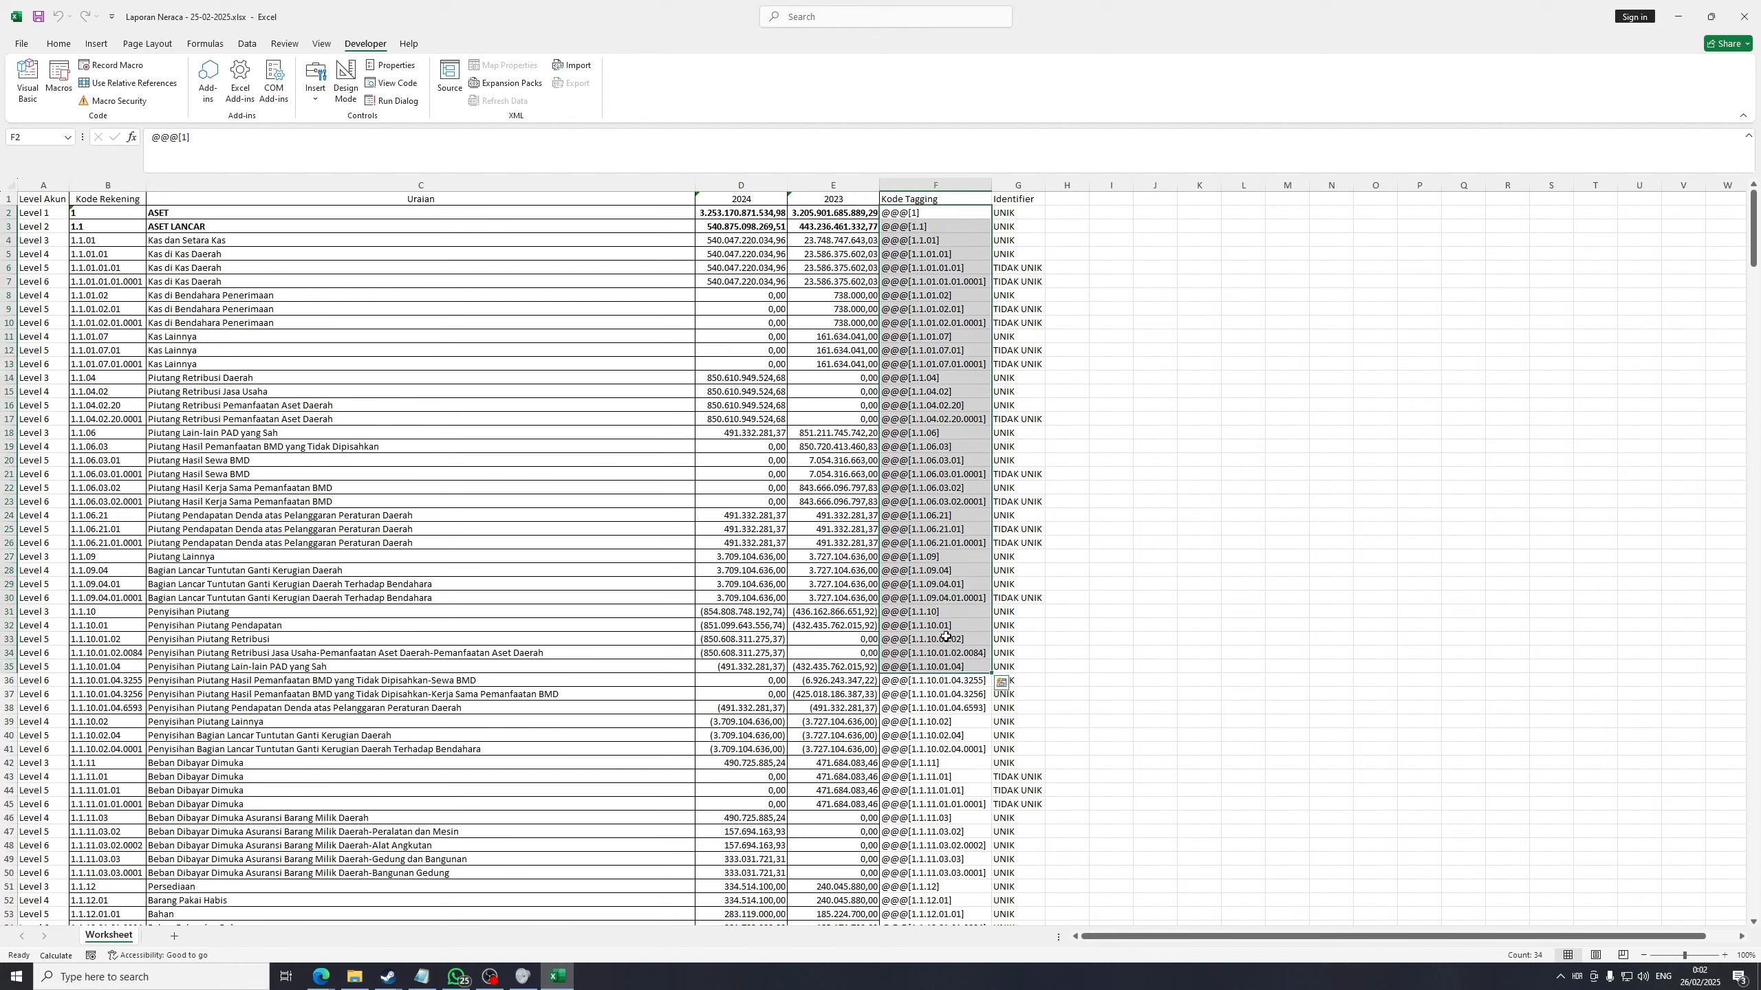
{"action": "left_click", "coordinate": [535, 365]}
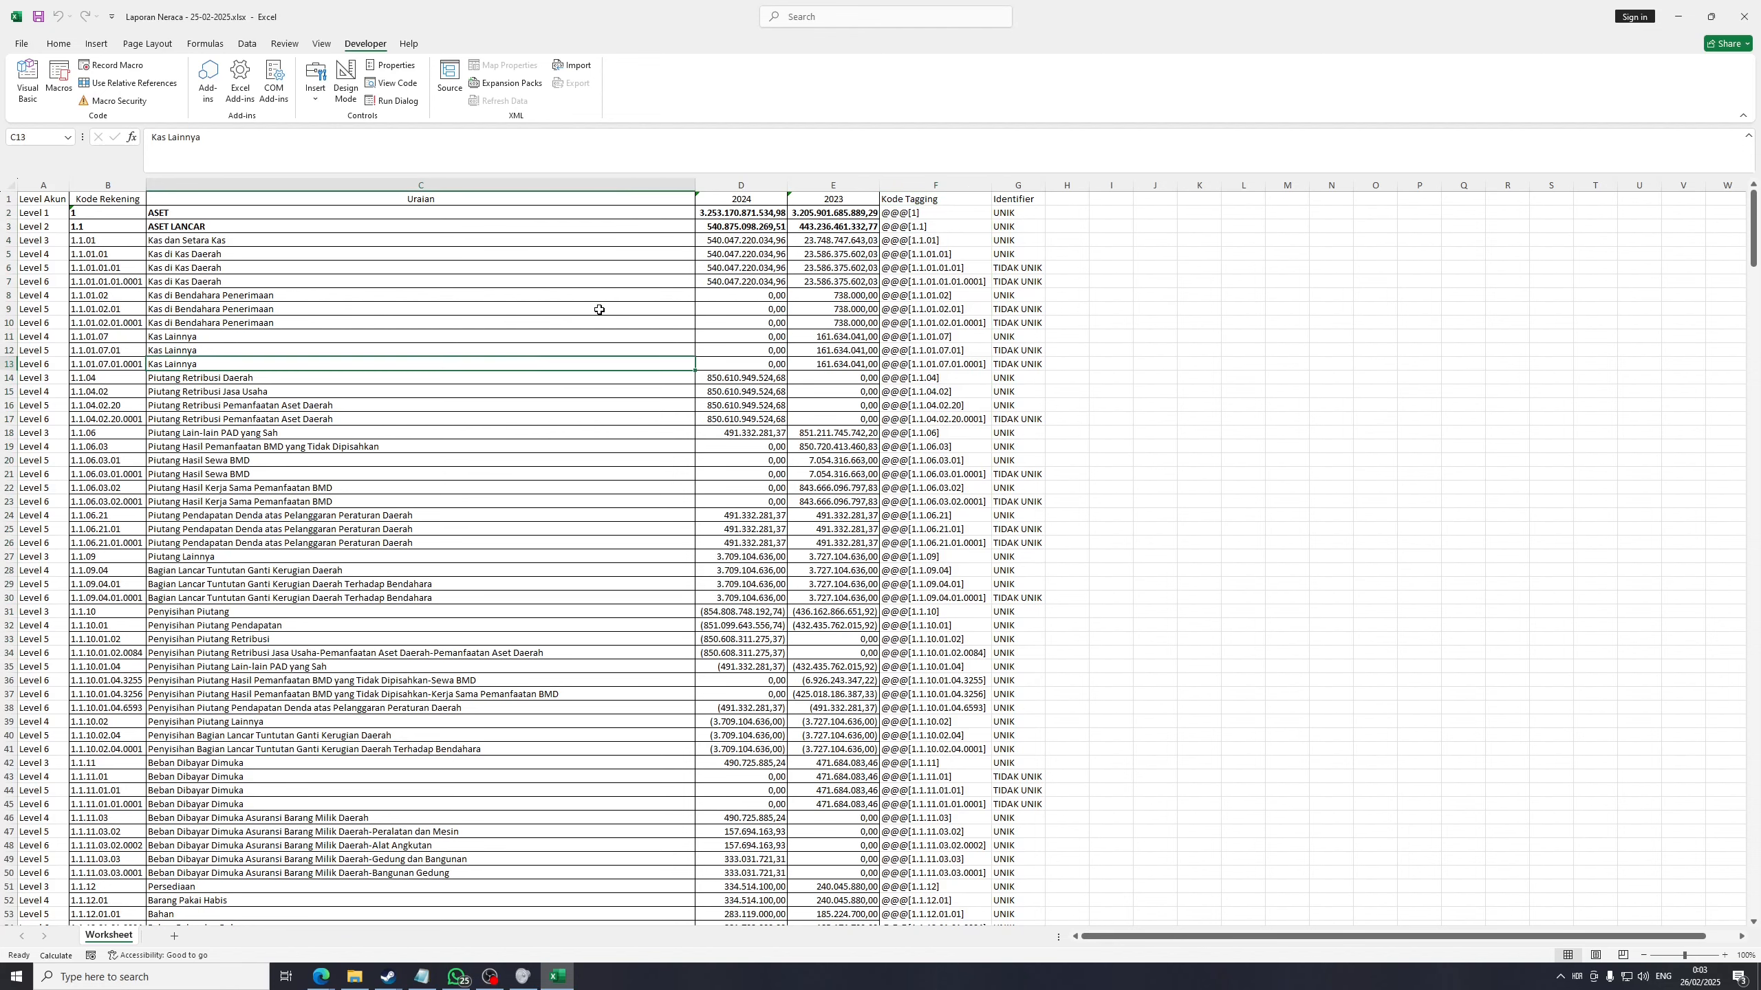
Run the macro B_Generasi_Pivot_Otomatis_Per_Level_dan_Group for the Neraca report and dismiss its notices
{"action": "left_click", "coordinate": [59, 80]}
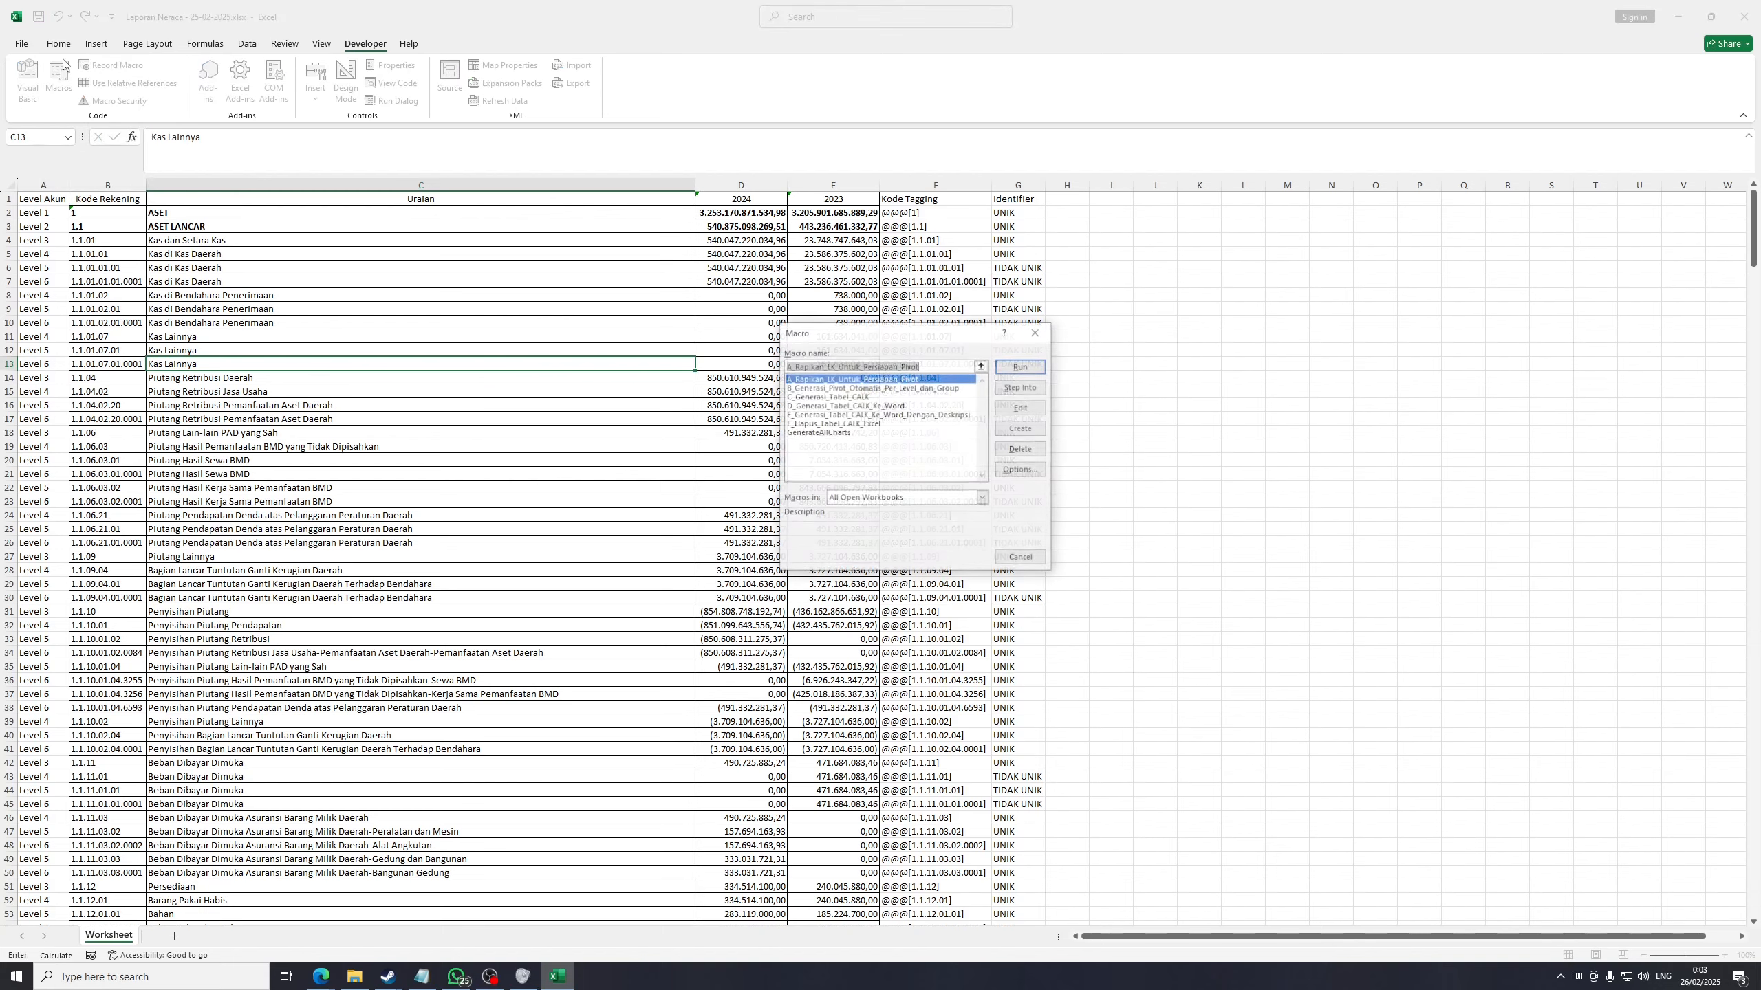
{"action": "left_click", "coordinate": [820, 389]}
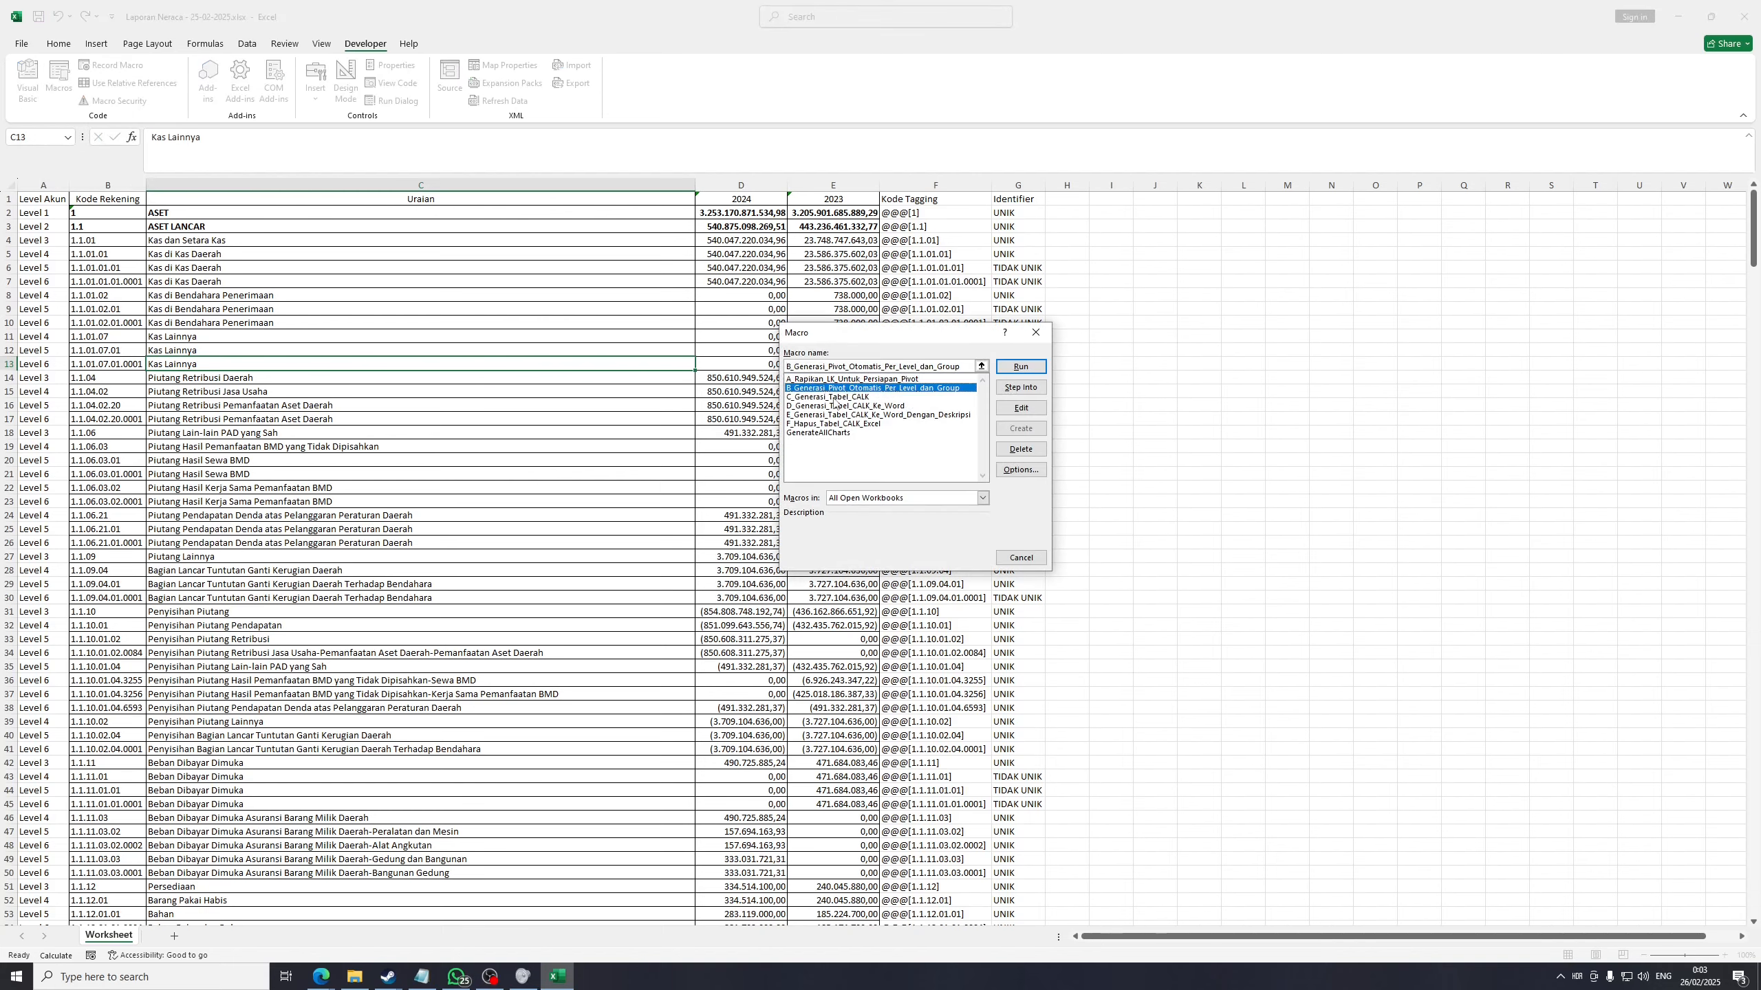
{"action": "left_click", "coordinate": [1022, 367]}
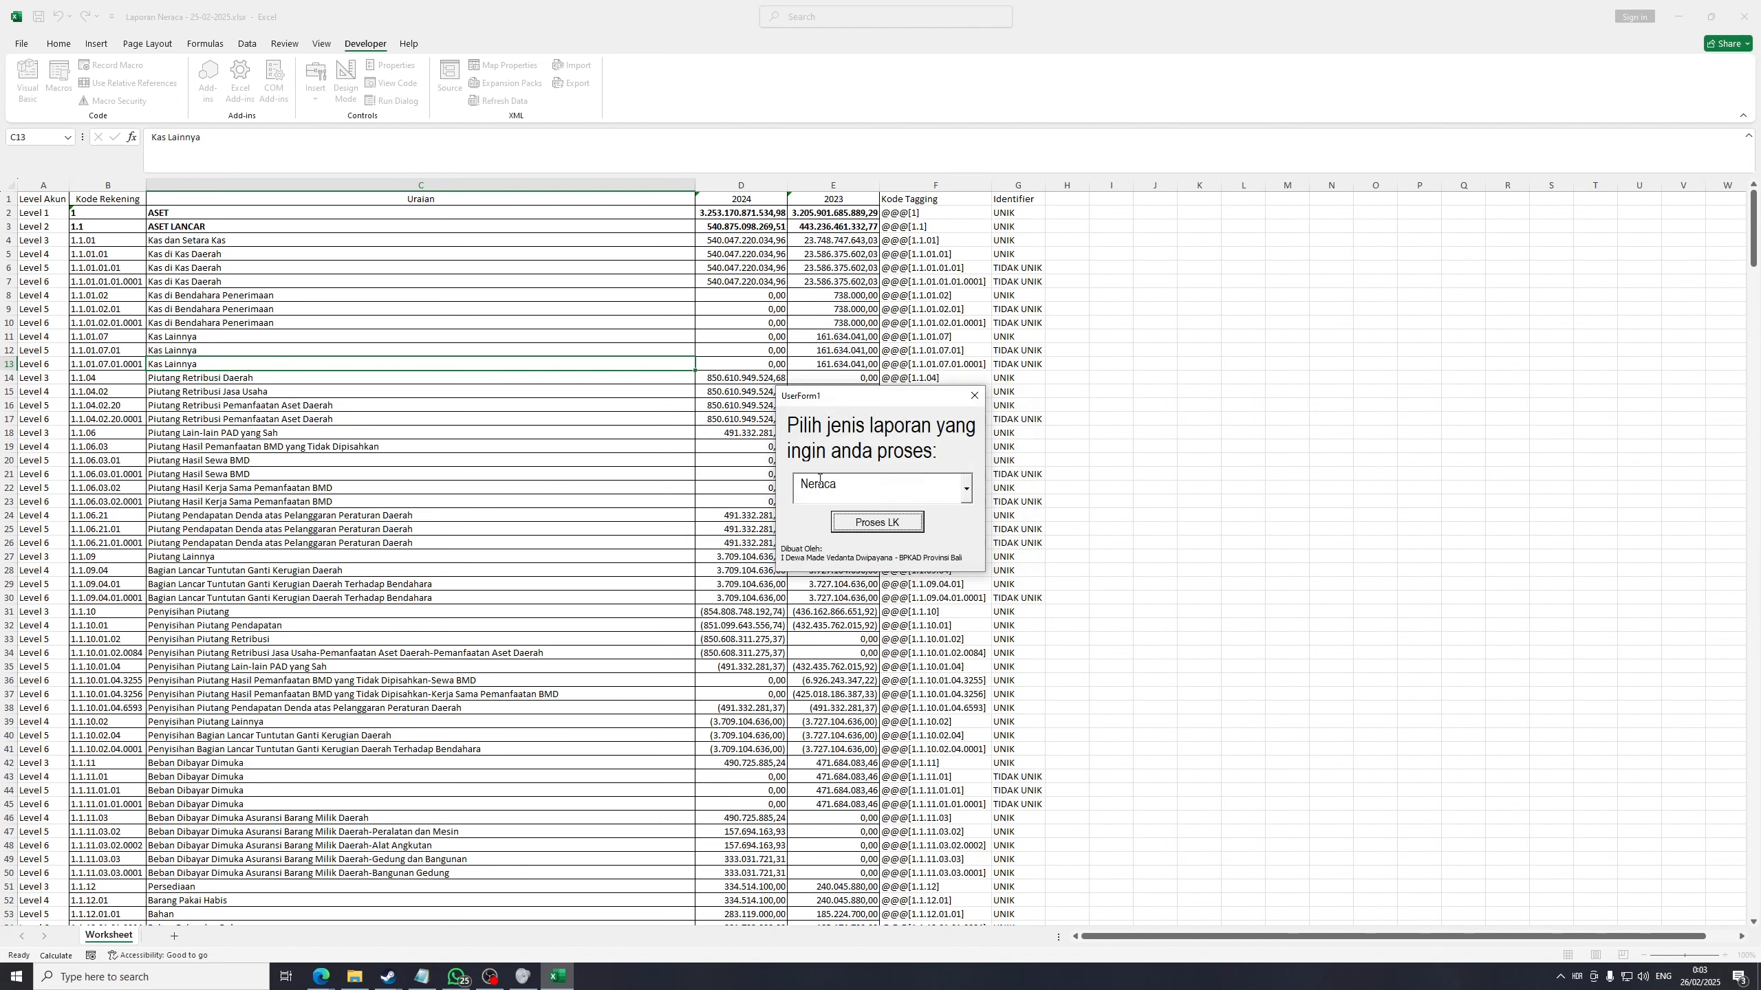
{"action": "left_click", "coordinate": [877, 522]}
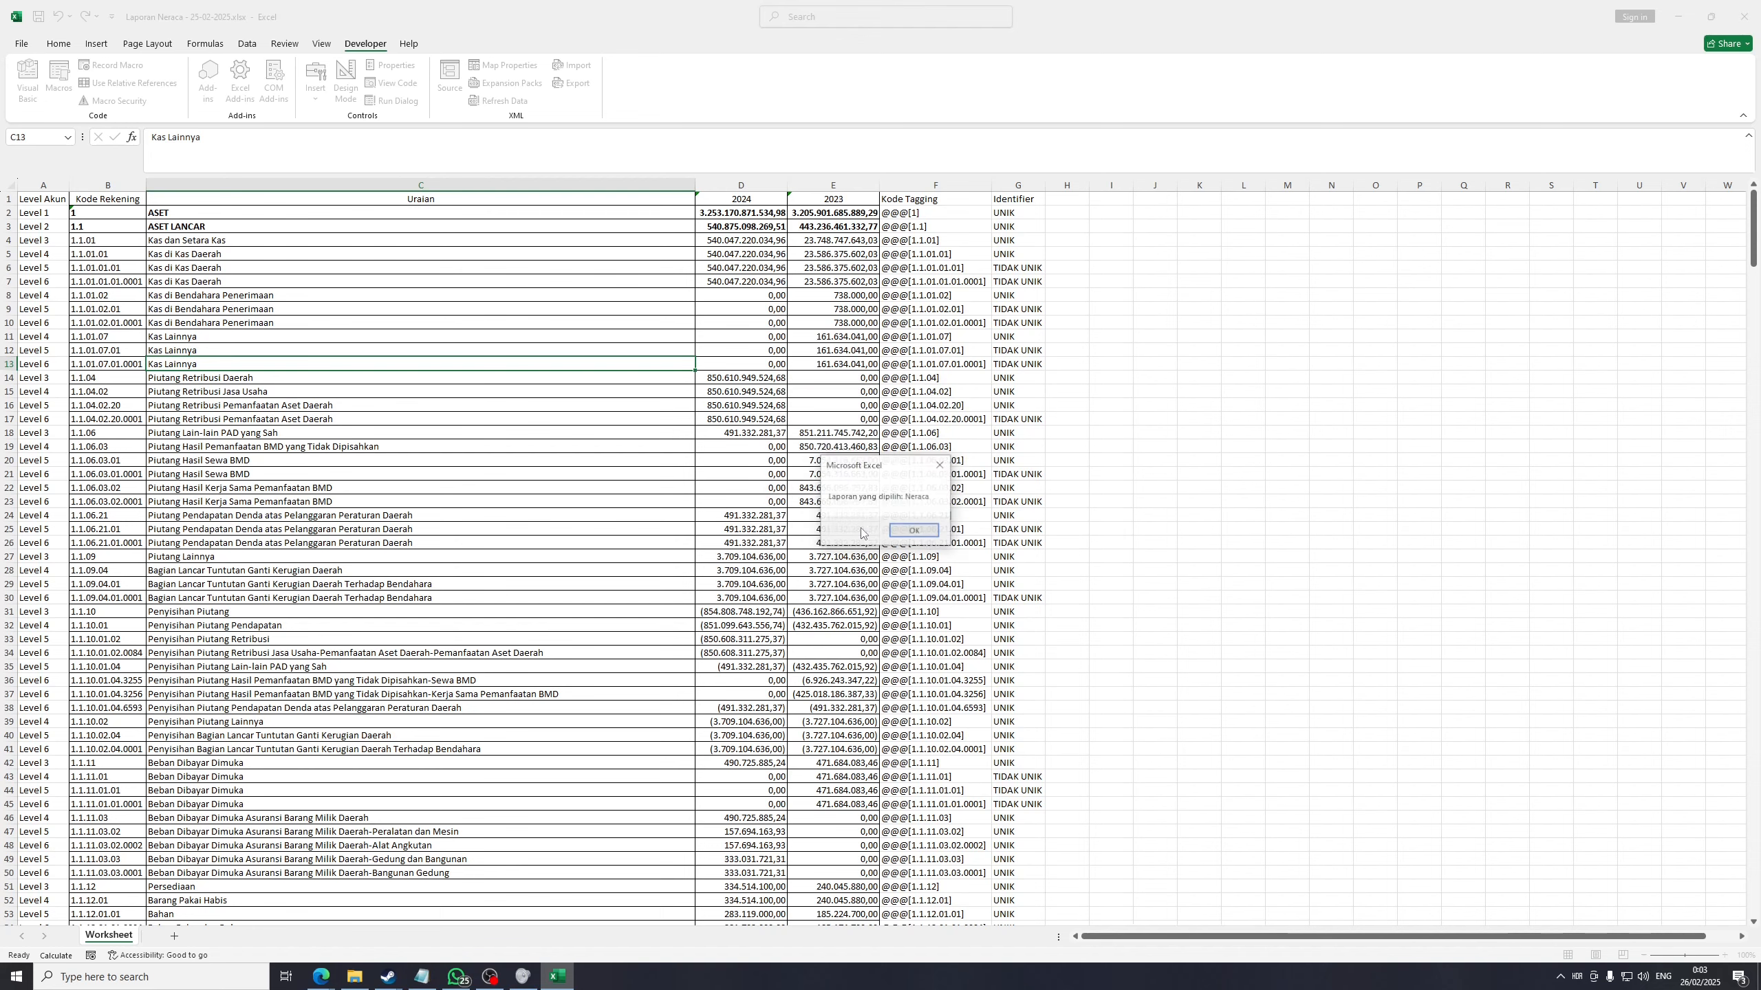
{"action": "left_click", "coordinate": [914, 531]}
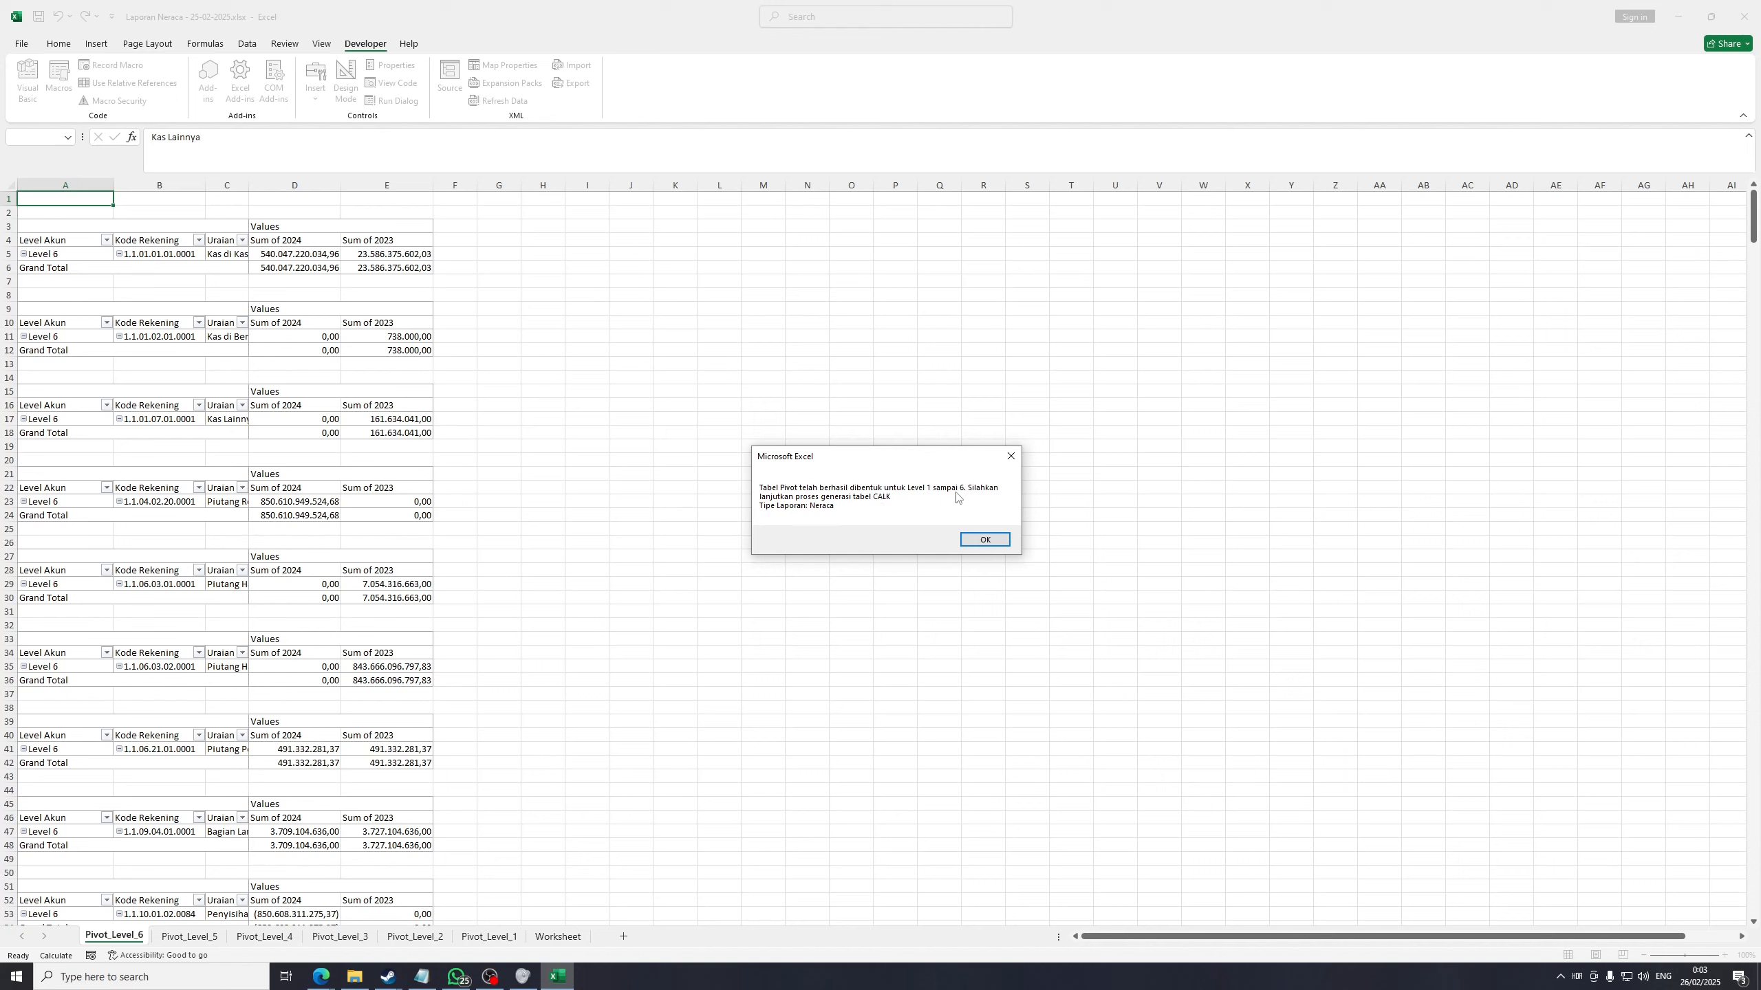
{"action": "left_click", "coordinate": [985, 540]}
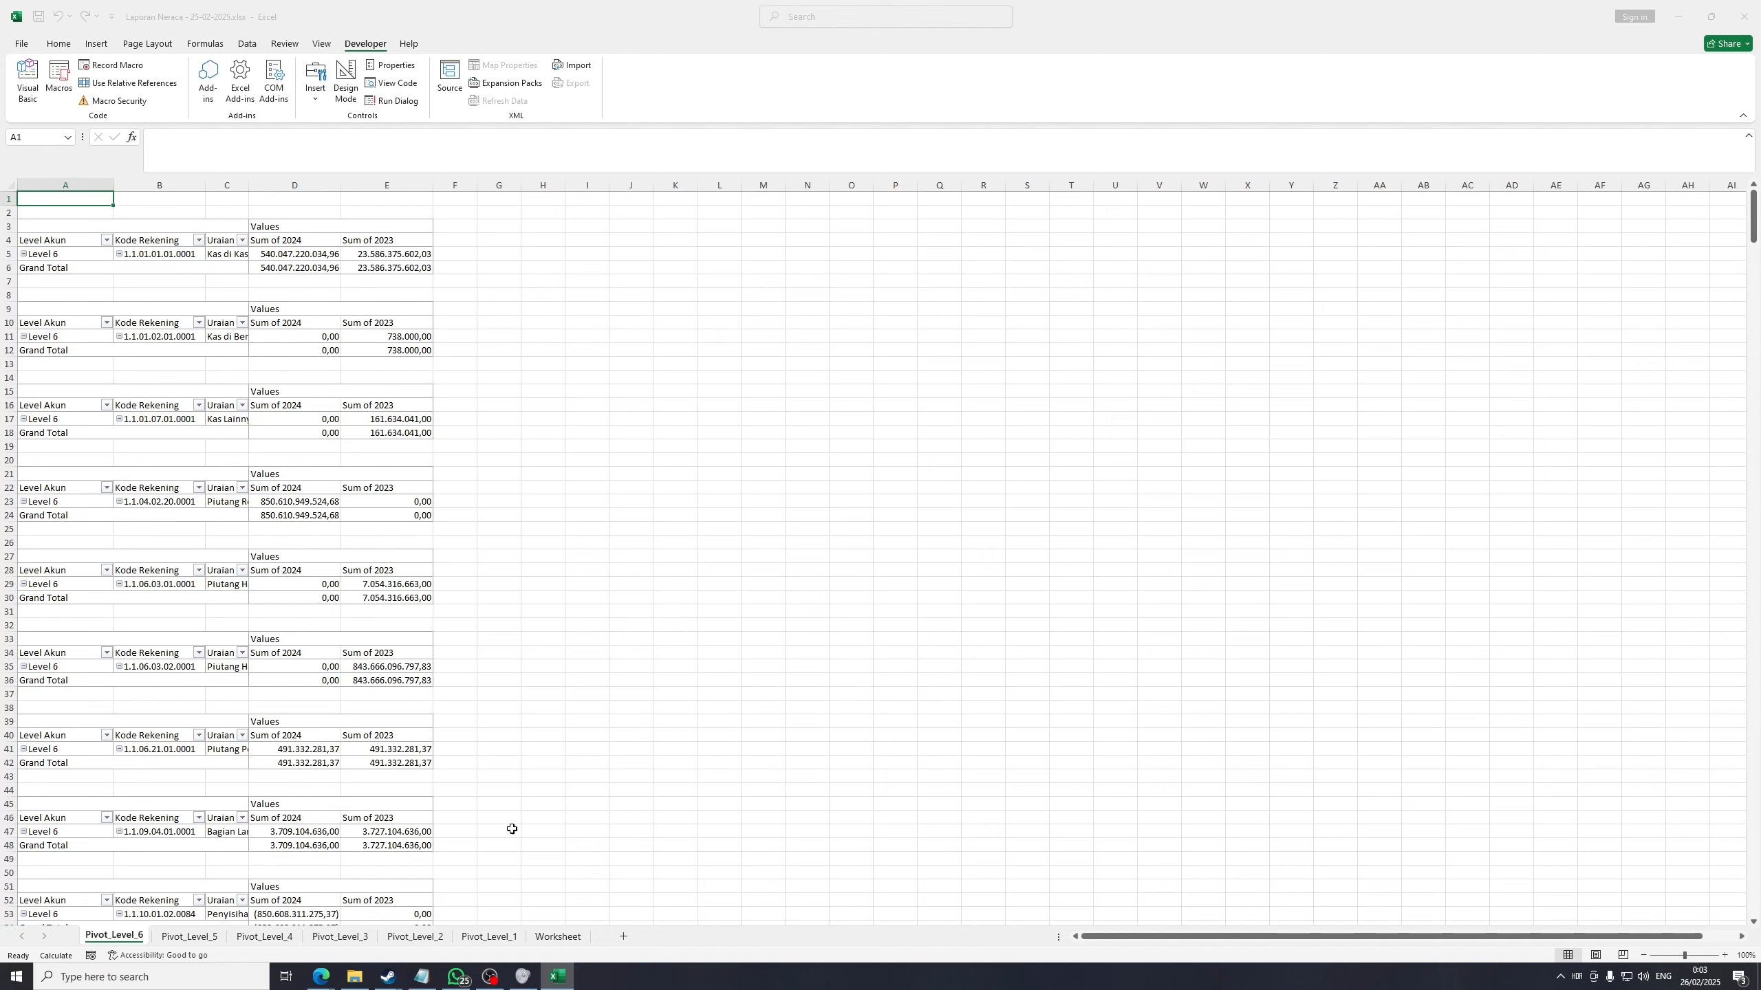
Look over the Pivot_Level_1 and Pivot_Level_6 sheets, checking the level and account codes in the Level 1 pivot table
{"action": "left_click", "coordinate": [488, 936]}
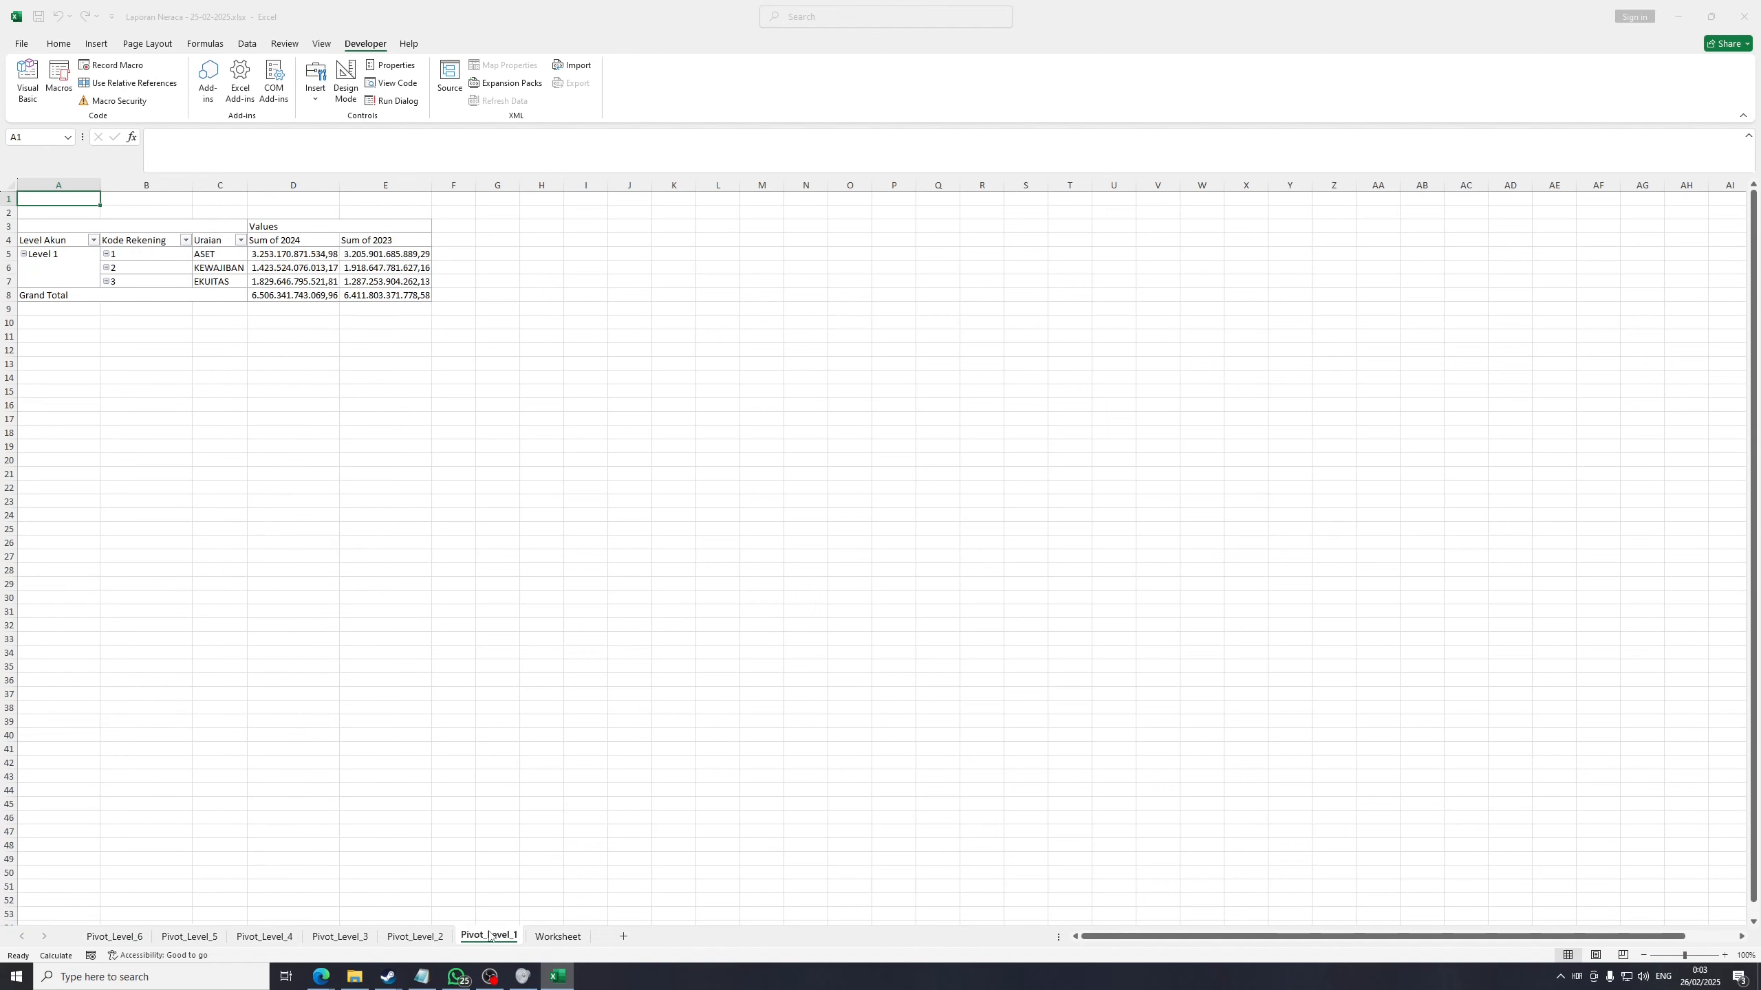
{"action": "left_click", "coordinate": [132, 937]}
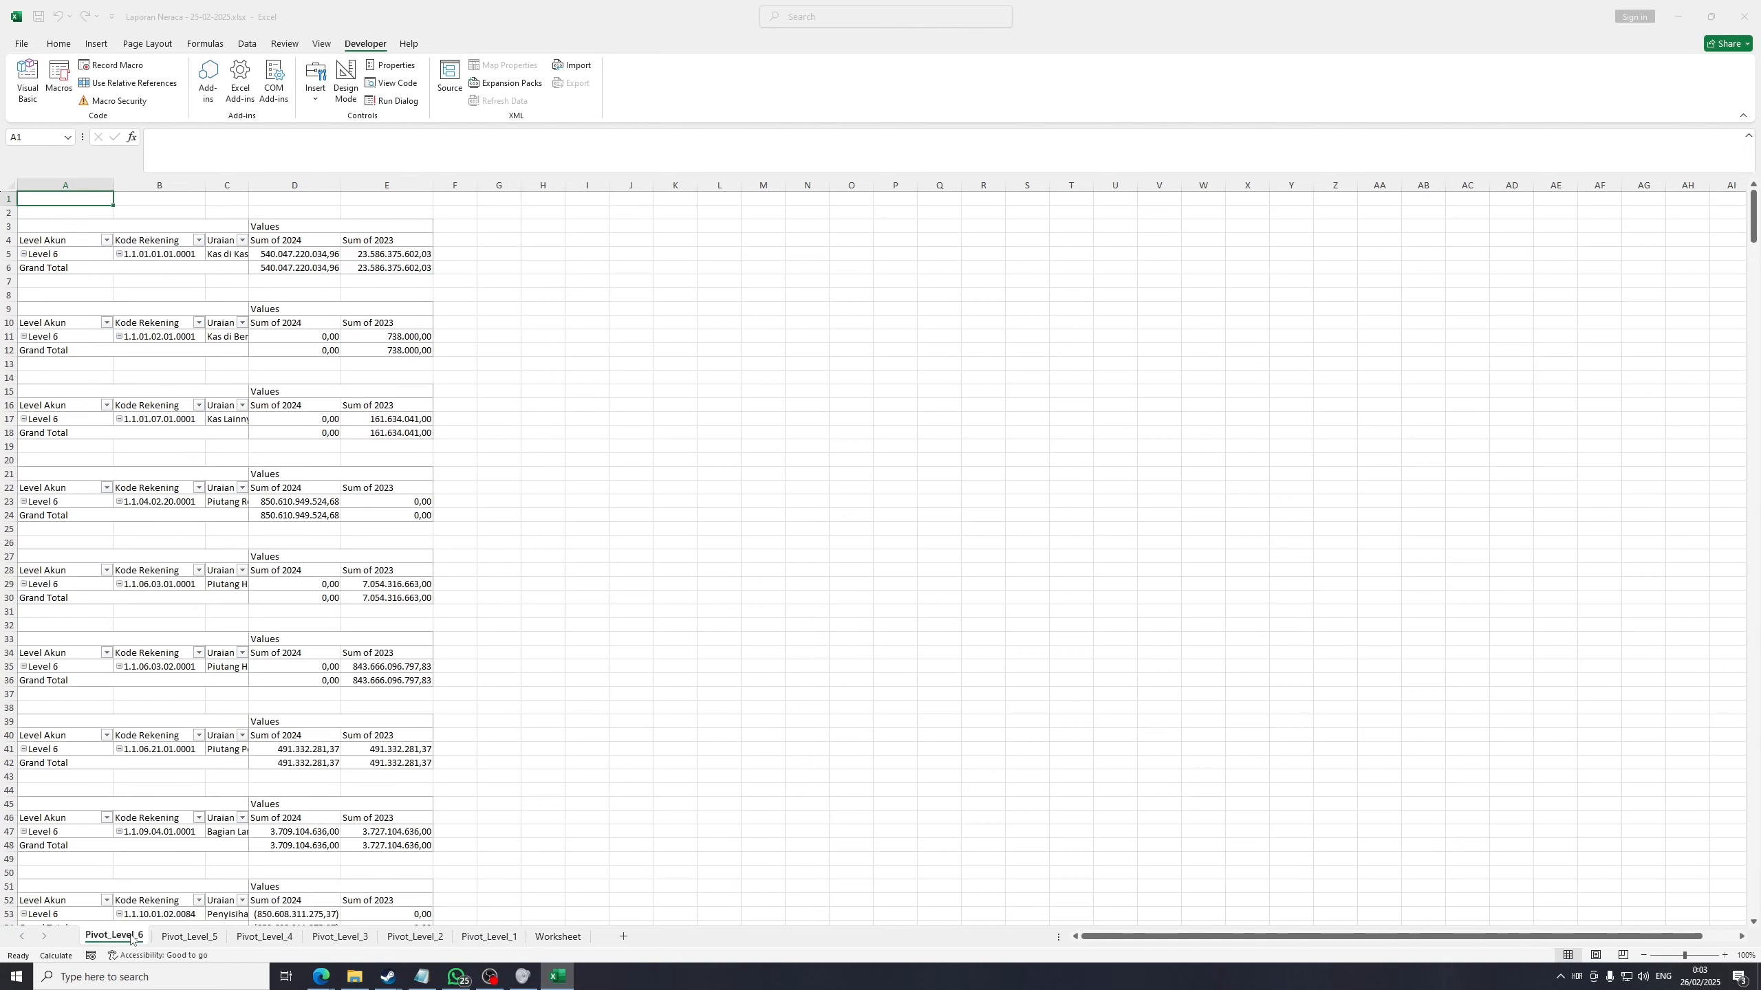
{"action": "left_click", "coordinate": [497, 938]}
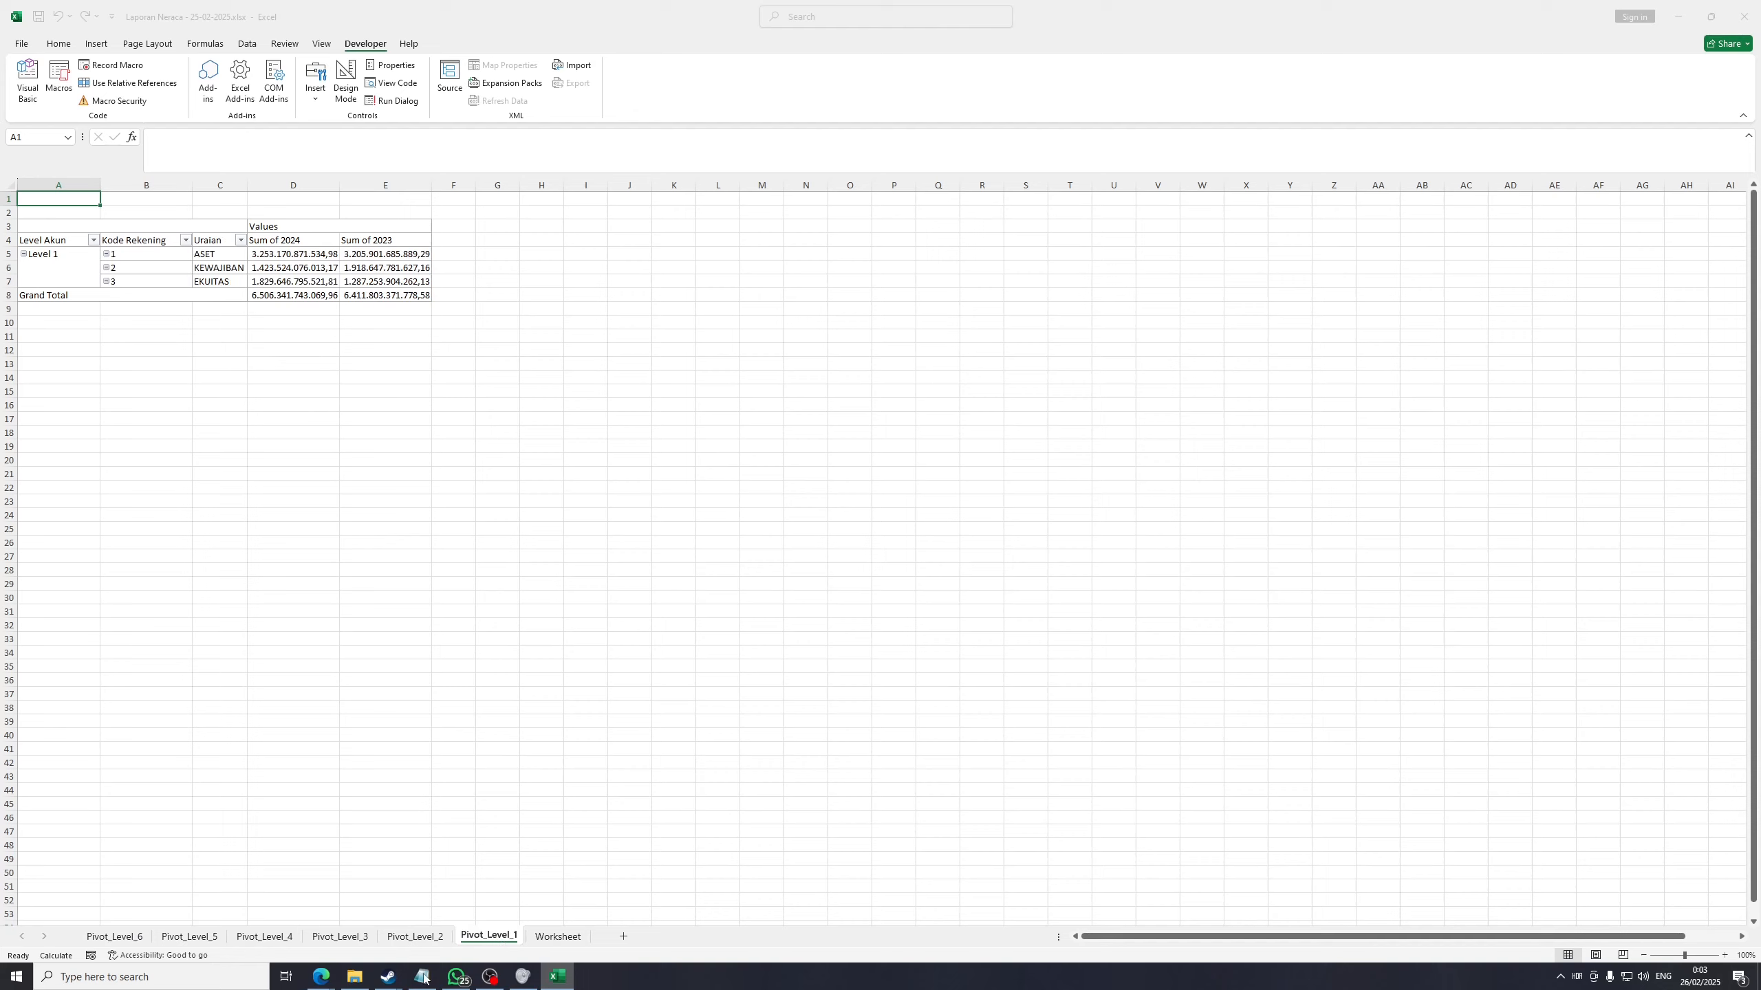
{"action": "left_click", "coordinate": [296, 411]}
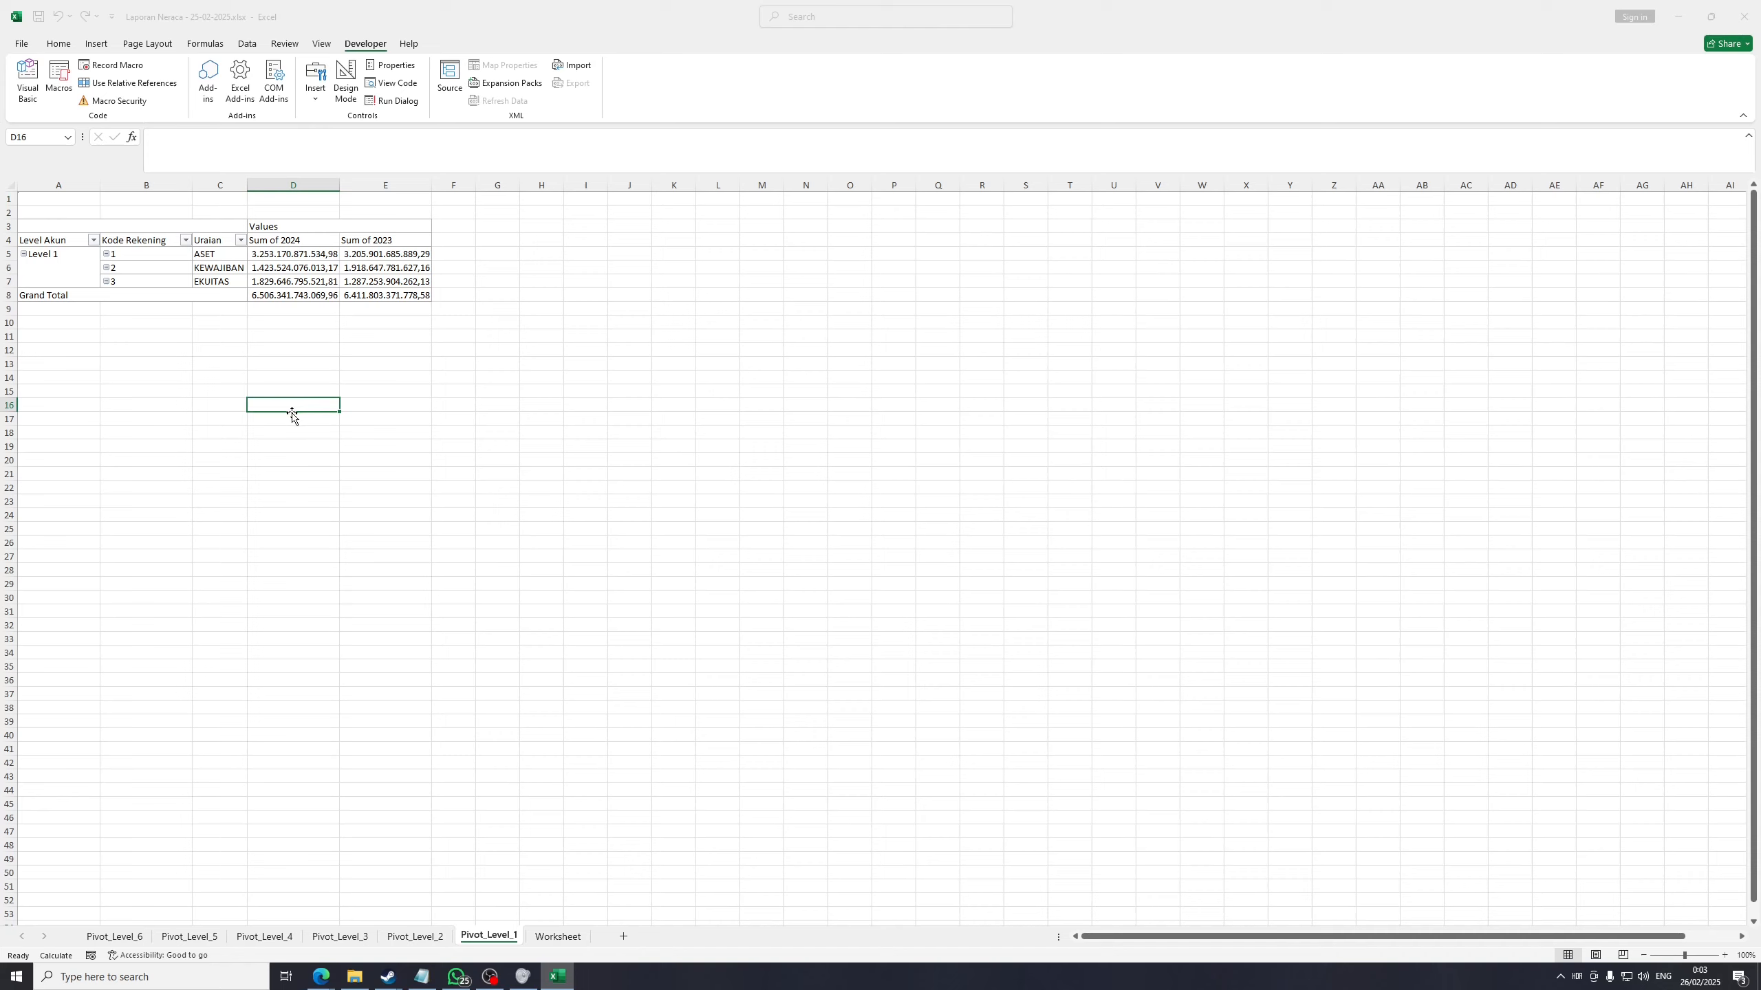
{"action": "left_click", "coordinate": [212, 349]}
{"action": "left_click", "coordinate": [57, 257]}
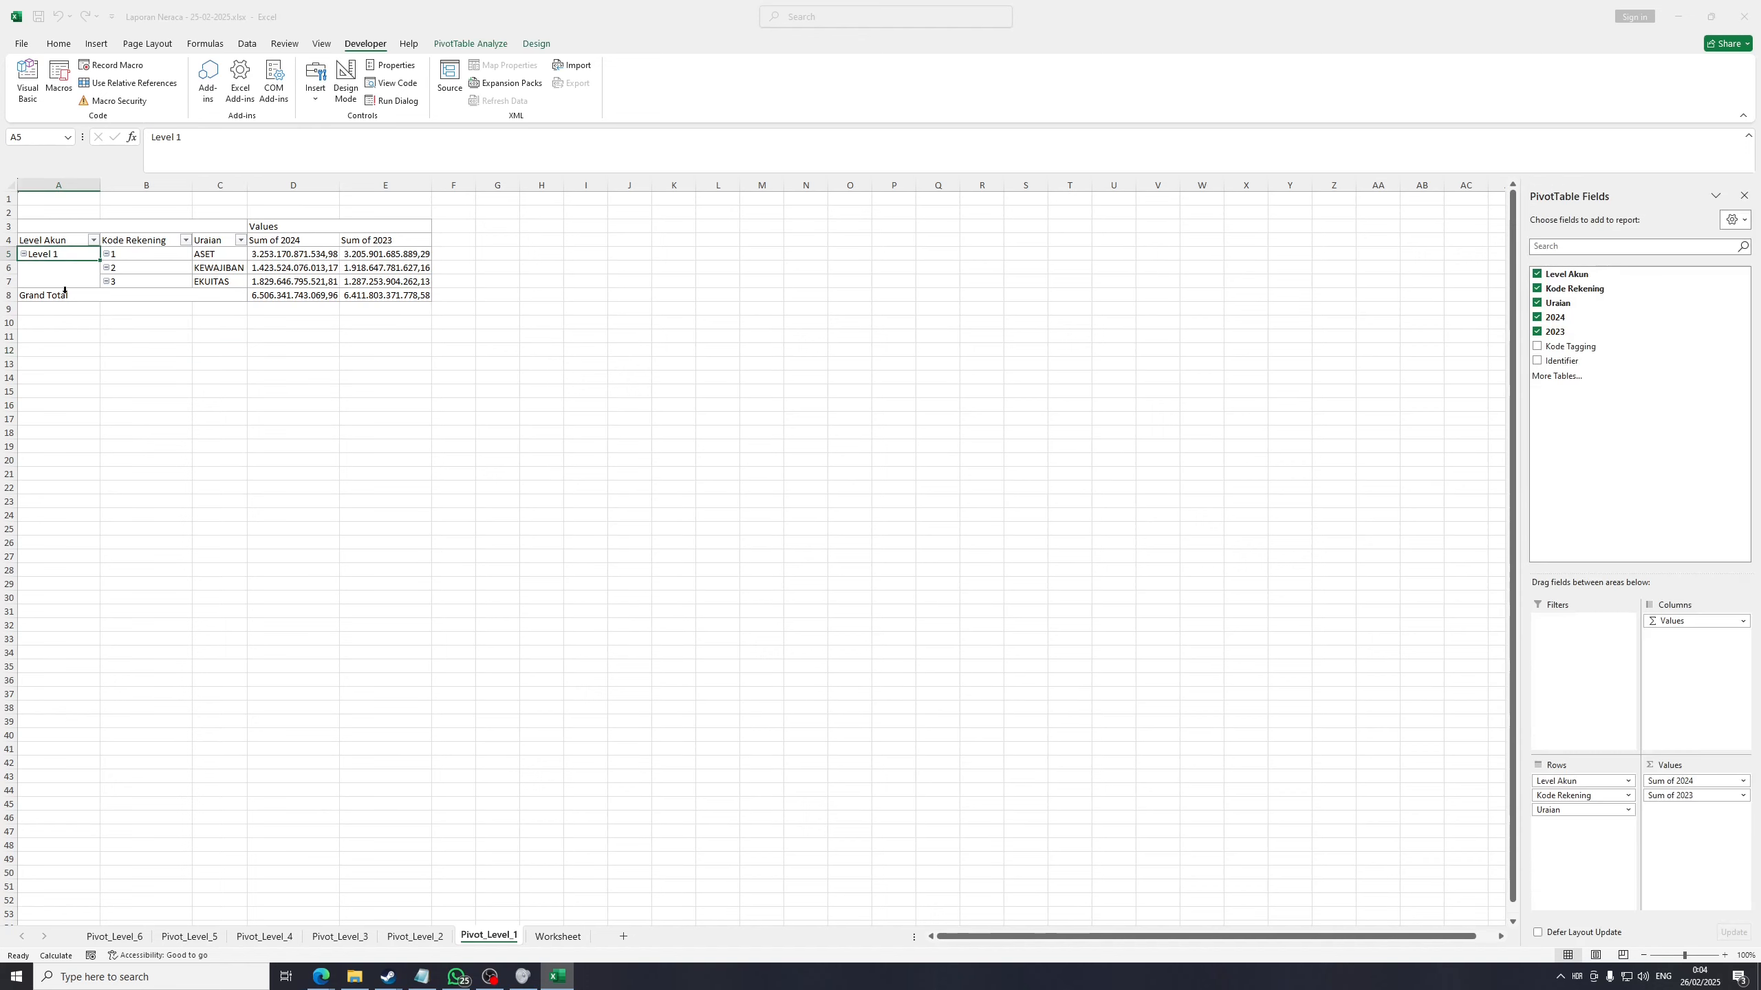
{"action": "left_click", "coordinate": [125, 255]}
{"action": "left_click", "coordinate": [116, 268]}
{"action": "left_click", "coordinate": [115, 282]}
{"action": "left_click", "coordinate": [159, 403]}
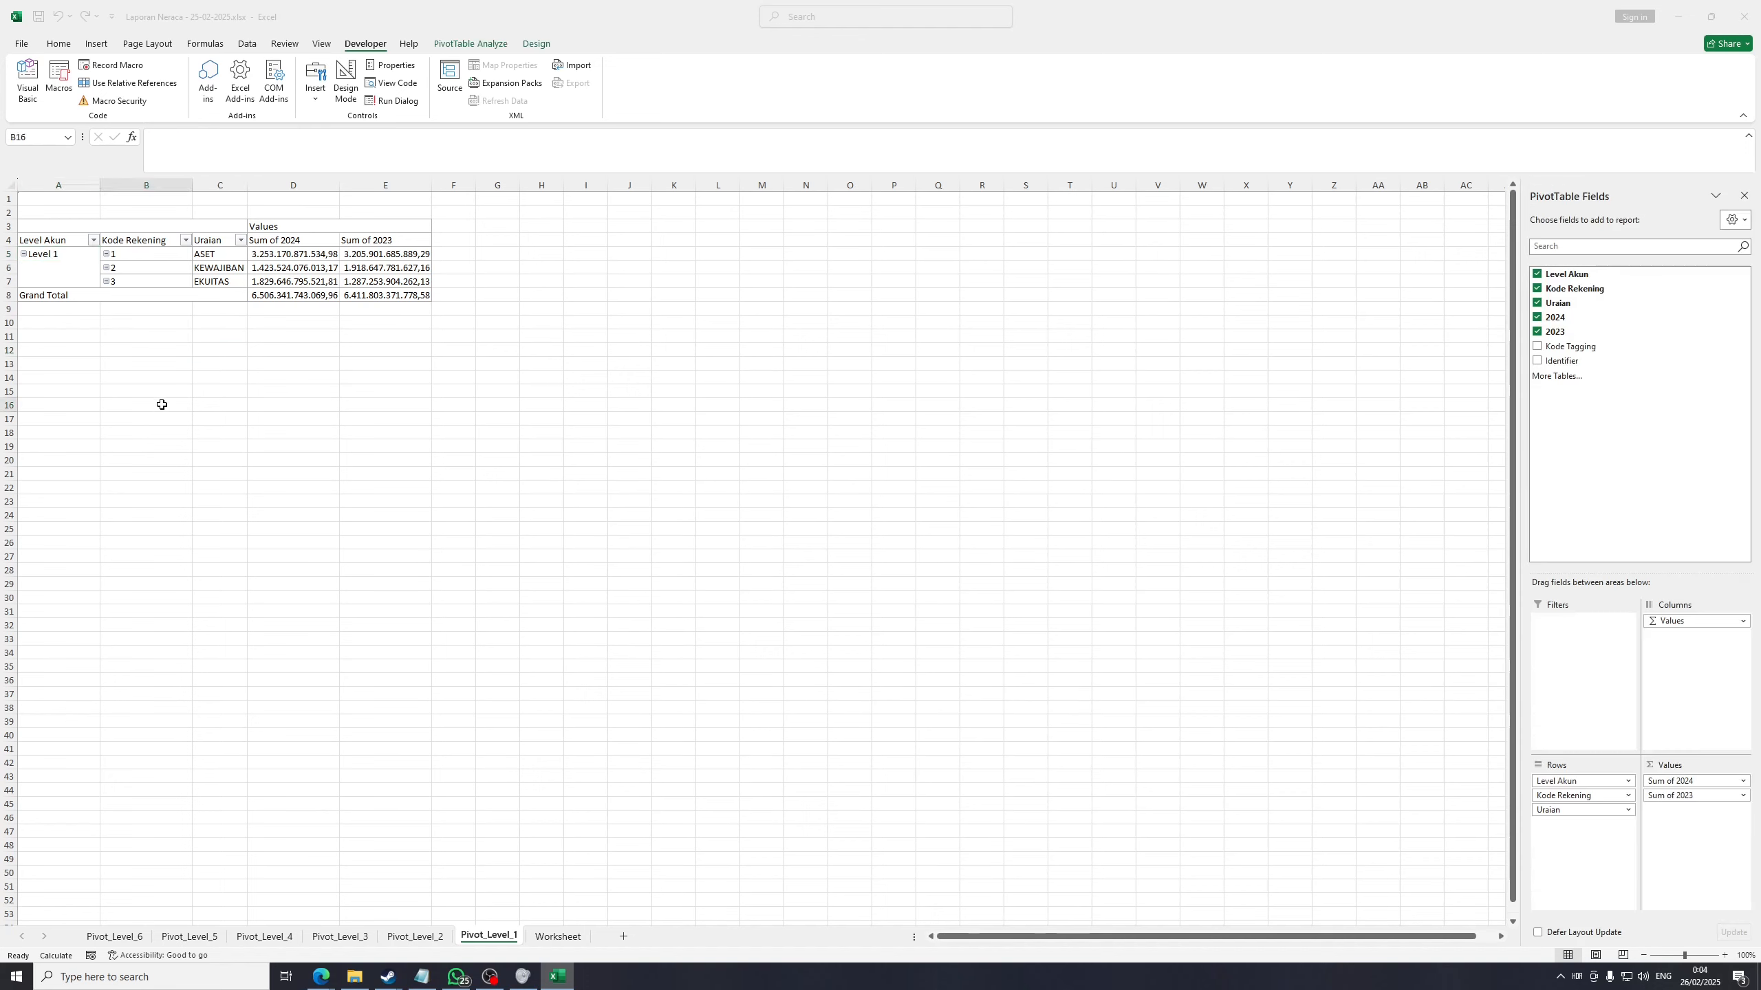
Examine how the Pivot_Level_2 sheet groups its account codes into separate pivot tables for 1, 2 and 3
{"action": "left_click", "coordinate": [437, 945]}
{"action": "left_click", "coordinate": [425, 721]}
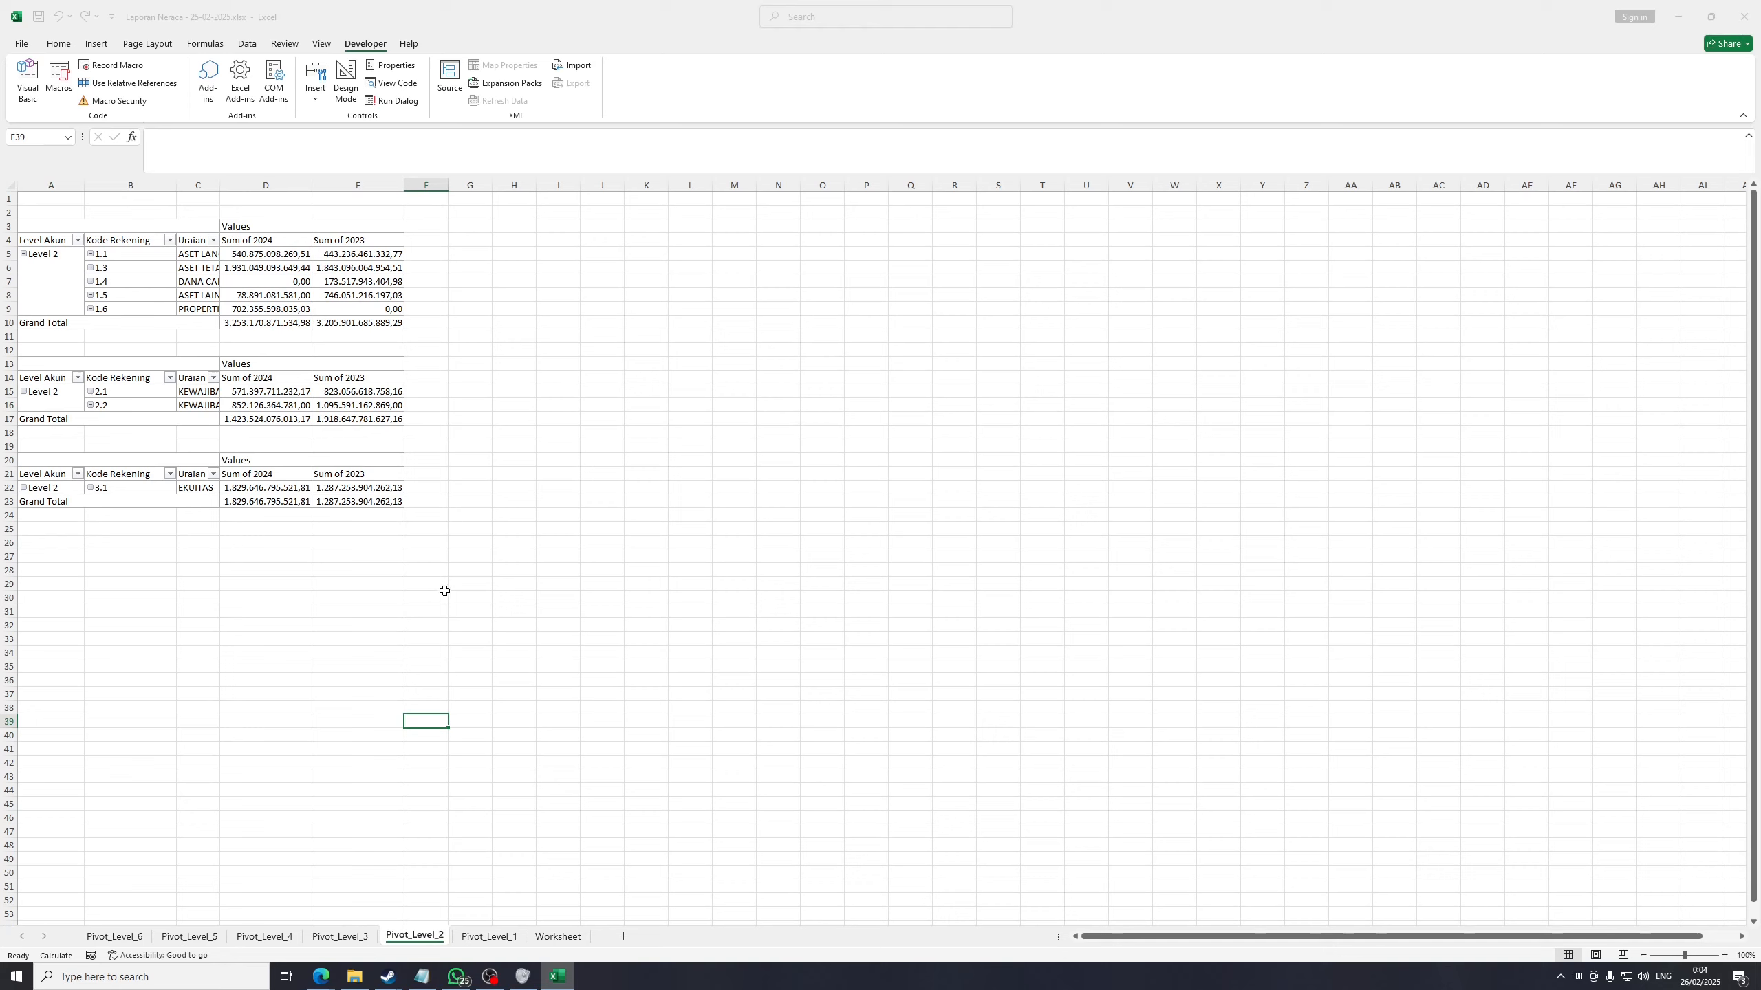
{"action": "left_click", "coordinate": [118, 346]}
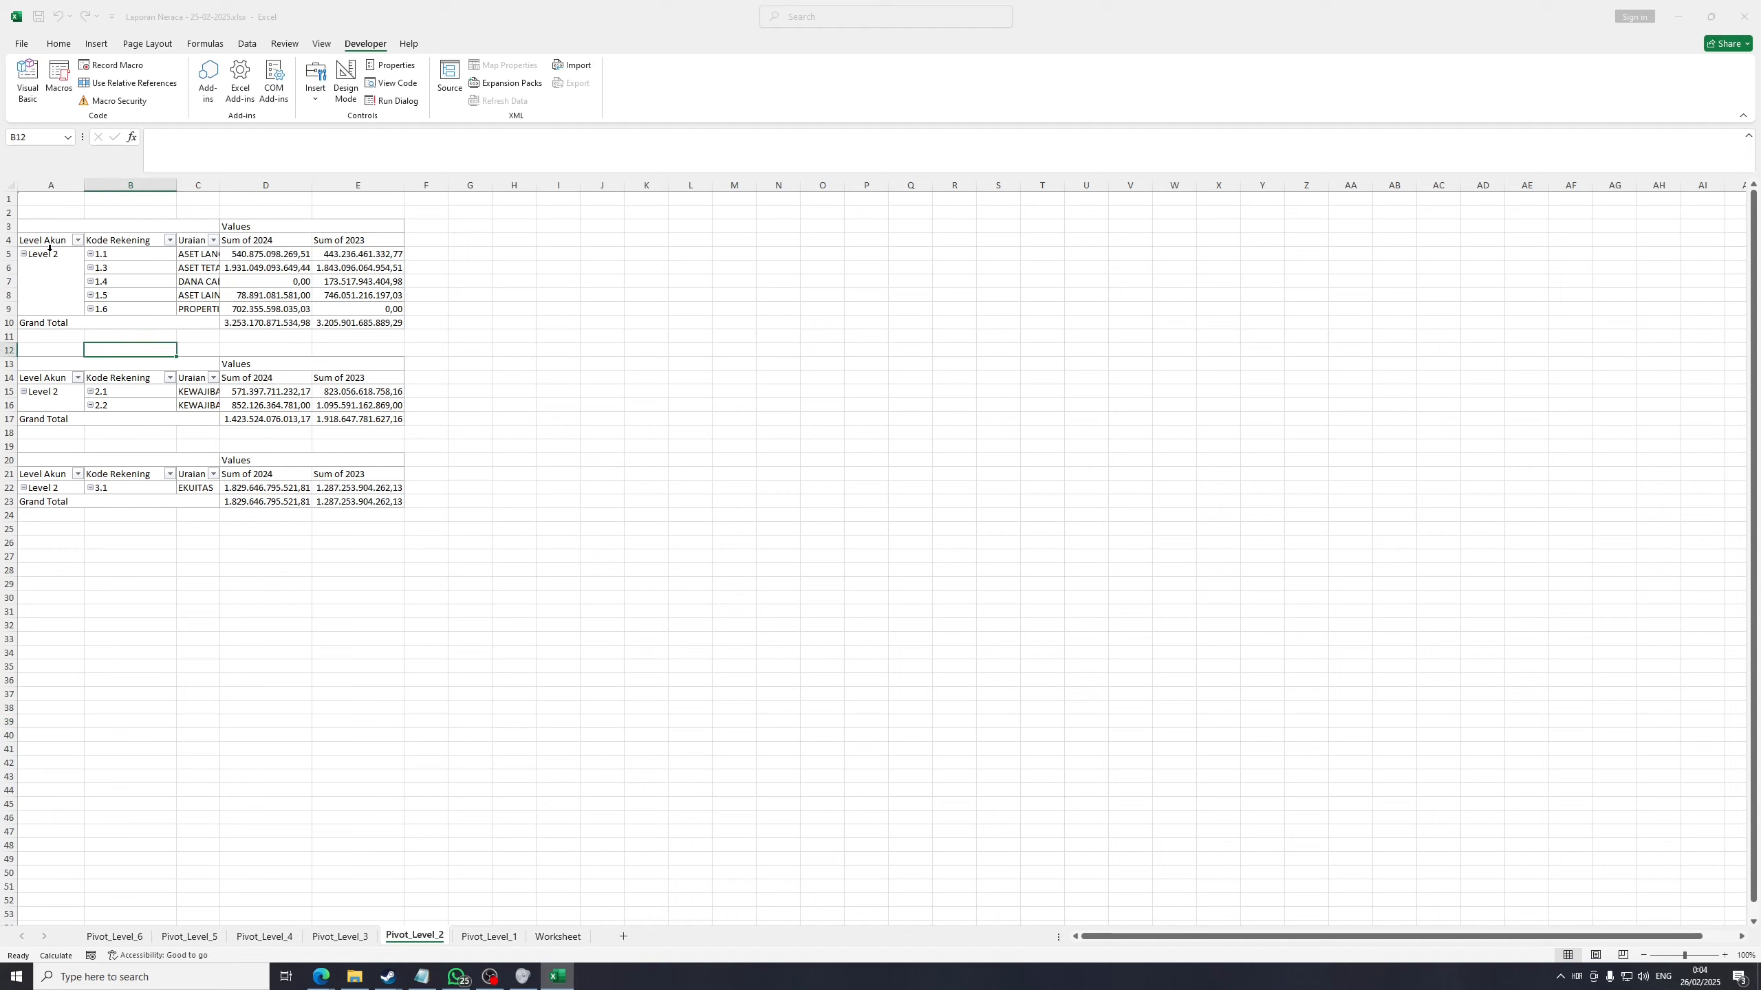
{"action": "left_click_drag", "start_coordinate": [116, 253], "coordinate": [119, 309]}
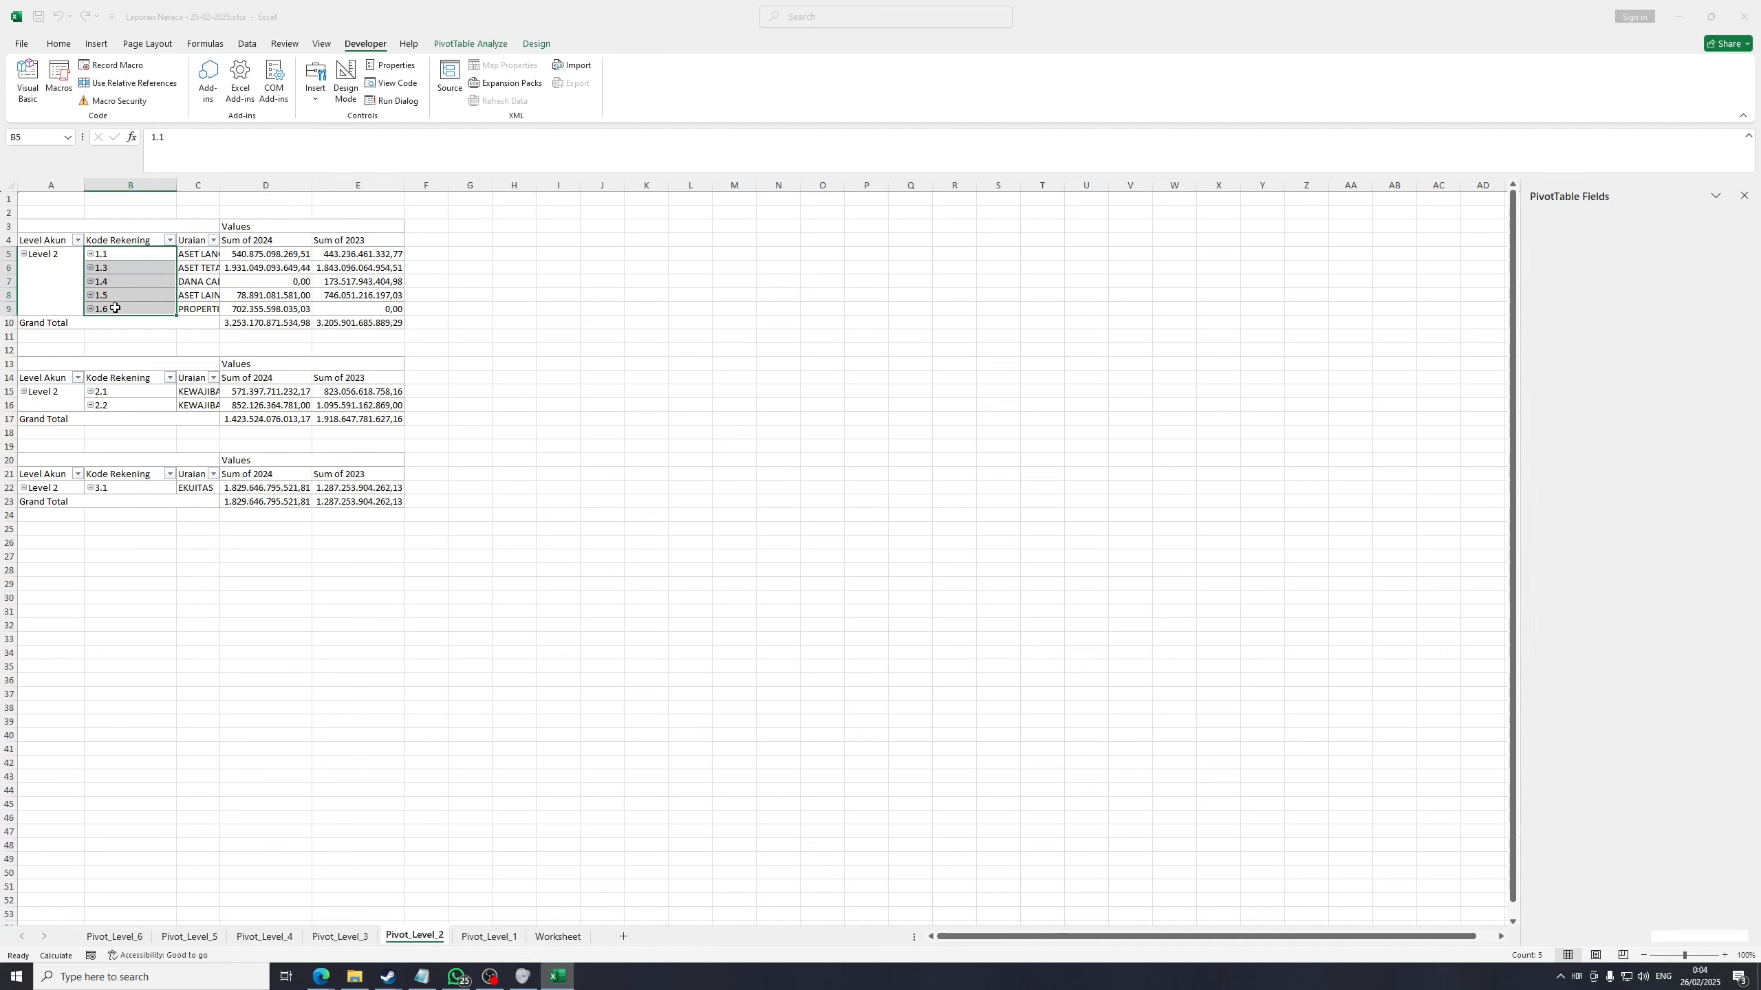
{"action": "left_click_drag", "start_coordinate": [121, 393], "coordinate": [123, 406]}
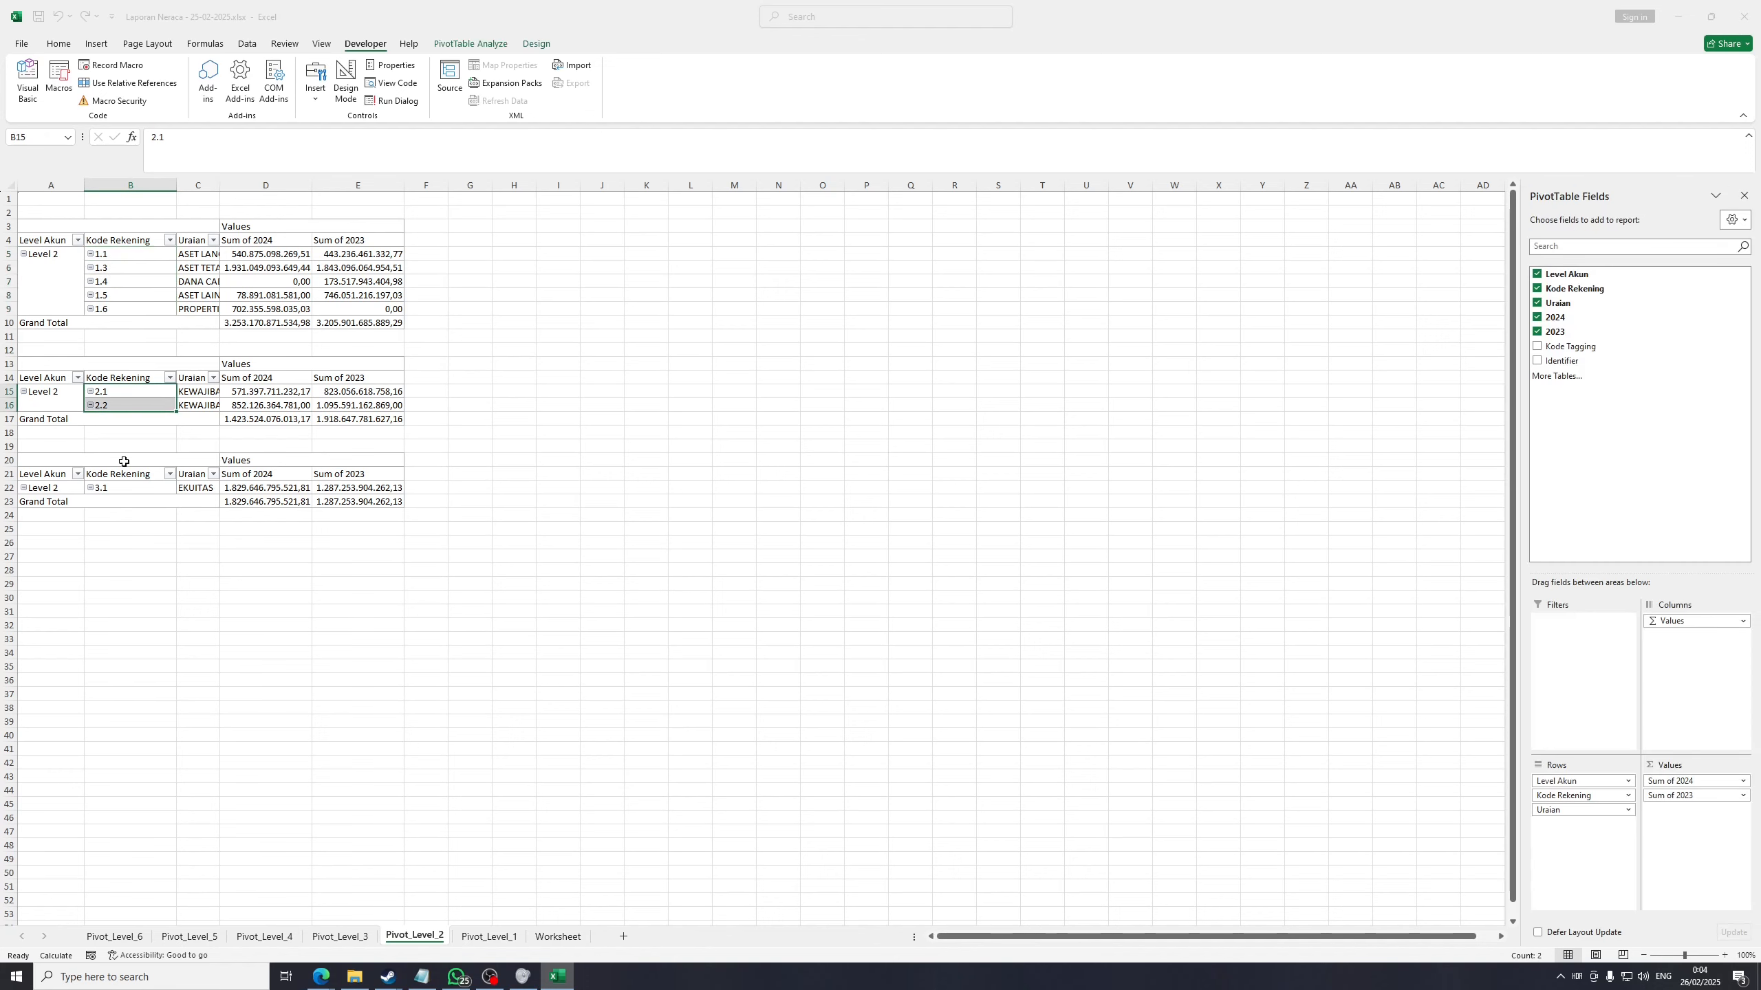
{"action": "left_click", "coordinate": [115, 487]}
{"action": "left_click", "coordinate": [455, 557]}
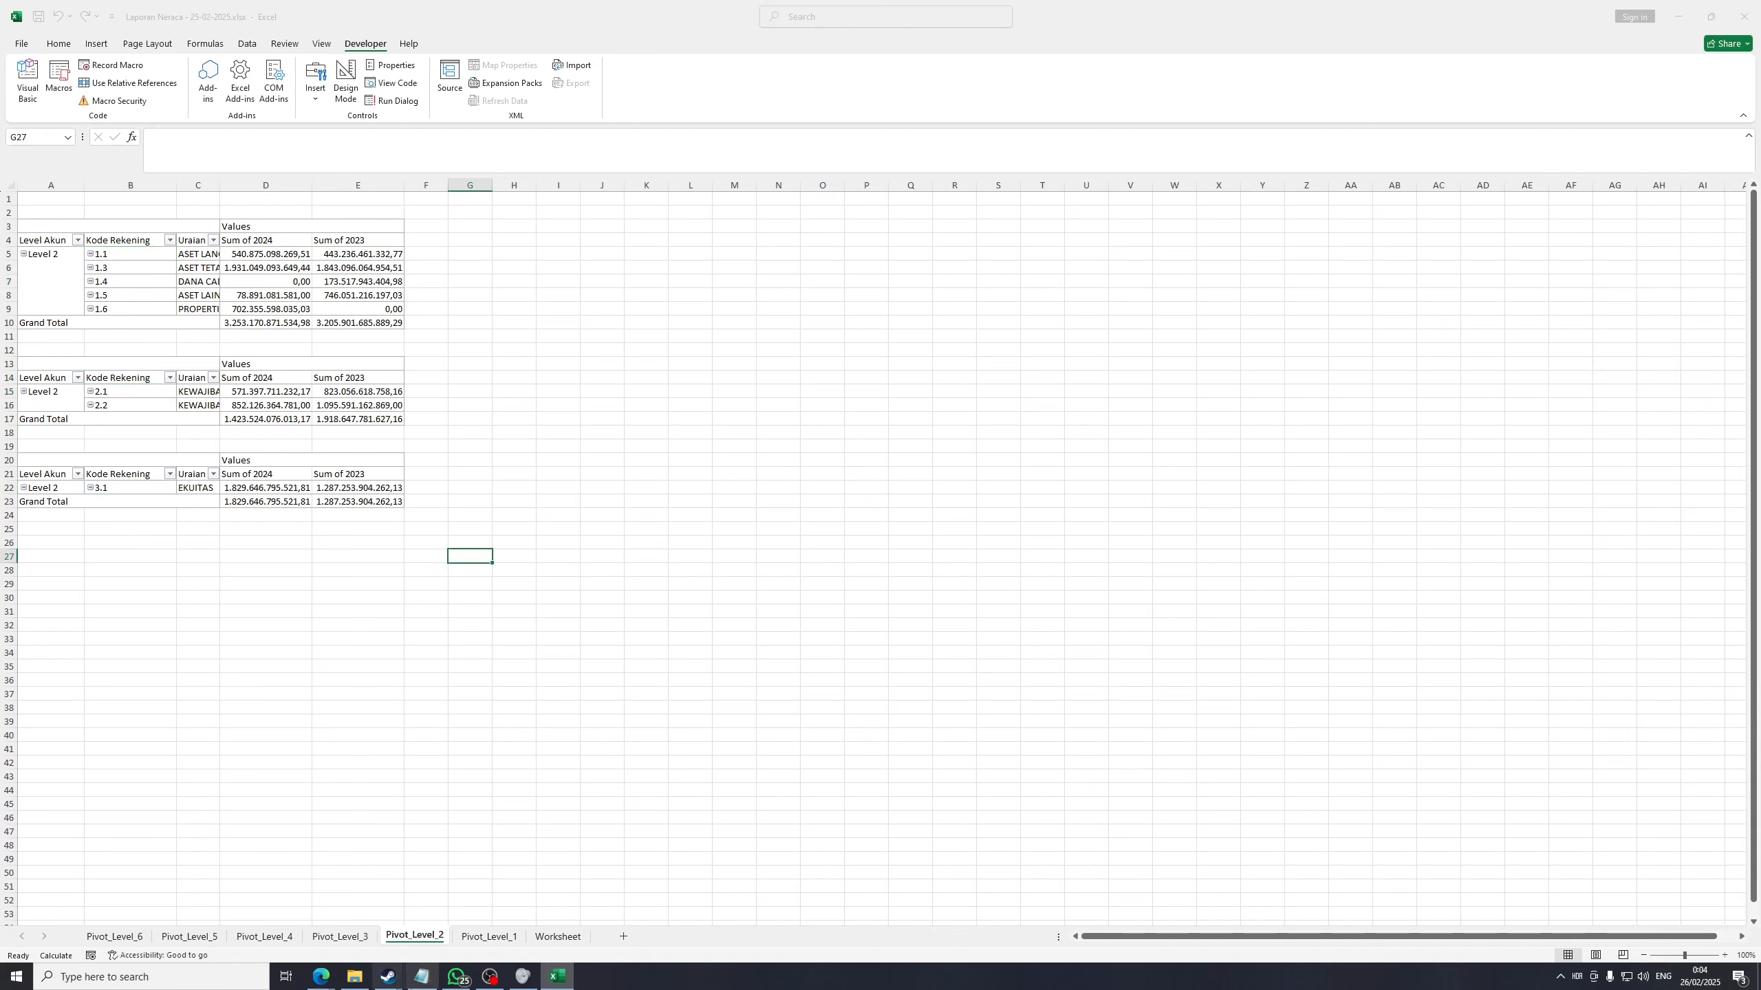
Check the Level 3 account groups on the Pivot_Level_3 sheet and compare them with the Pivot_Level_2 sheet
{"action": "left_click", "coordinate": [327, 936]}
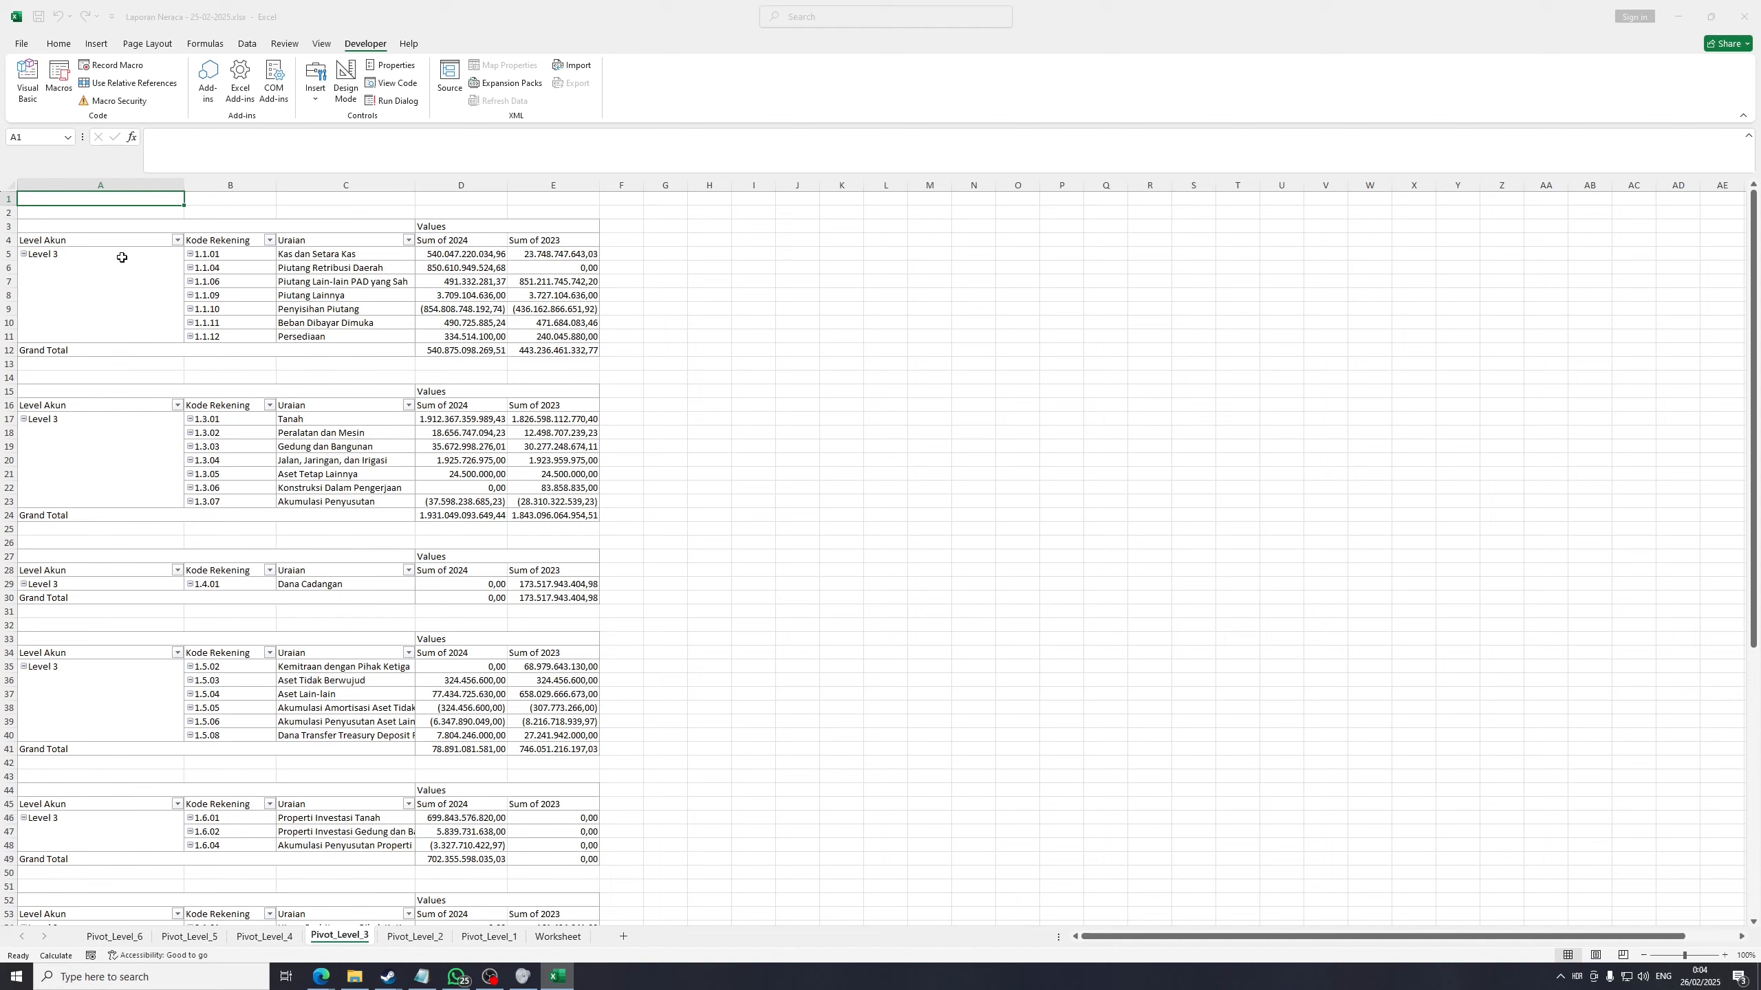
{"action": "left_click", "coordinate": [67, 262]}
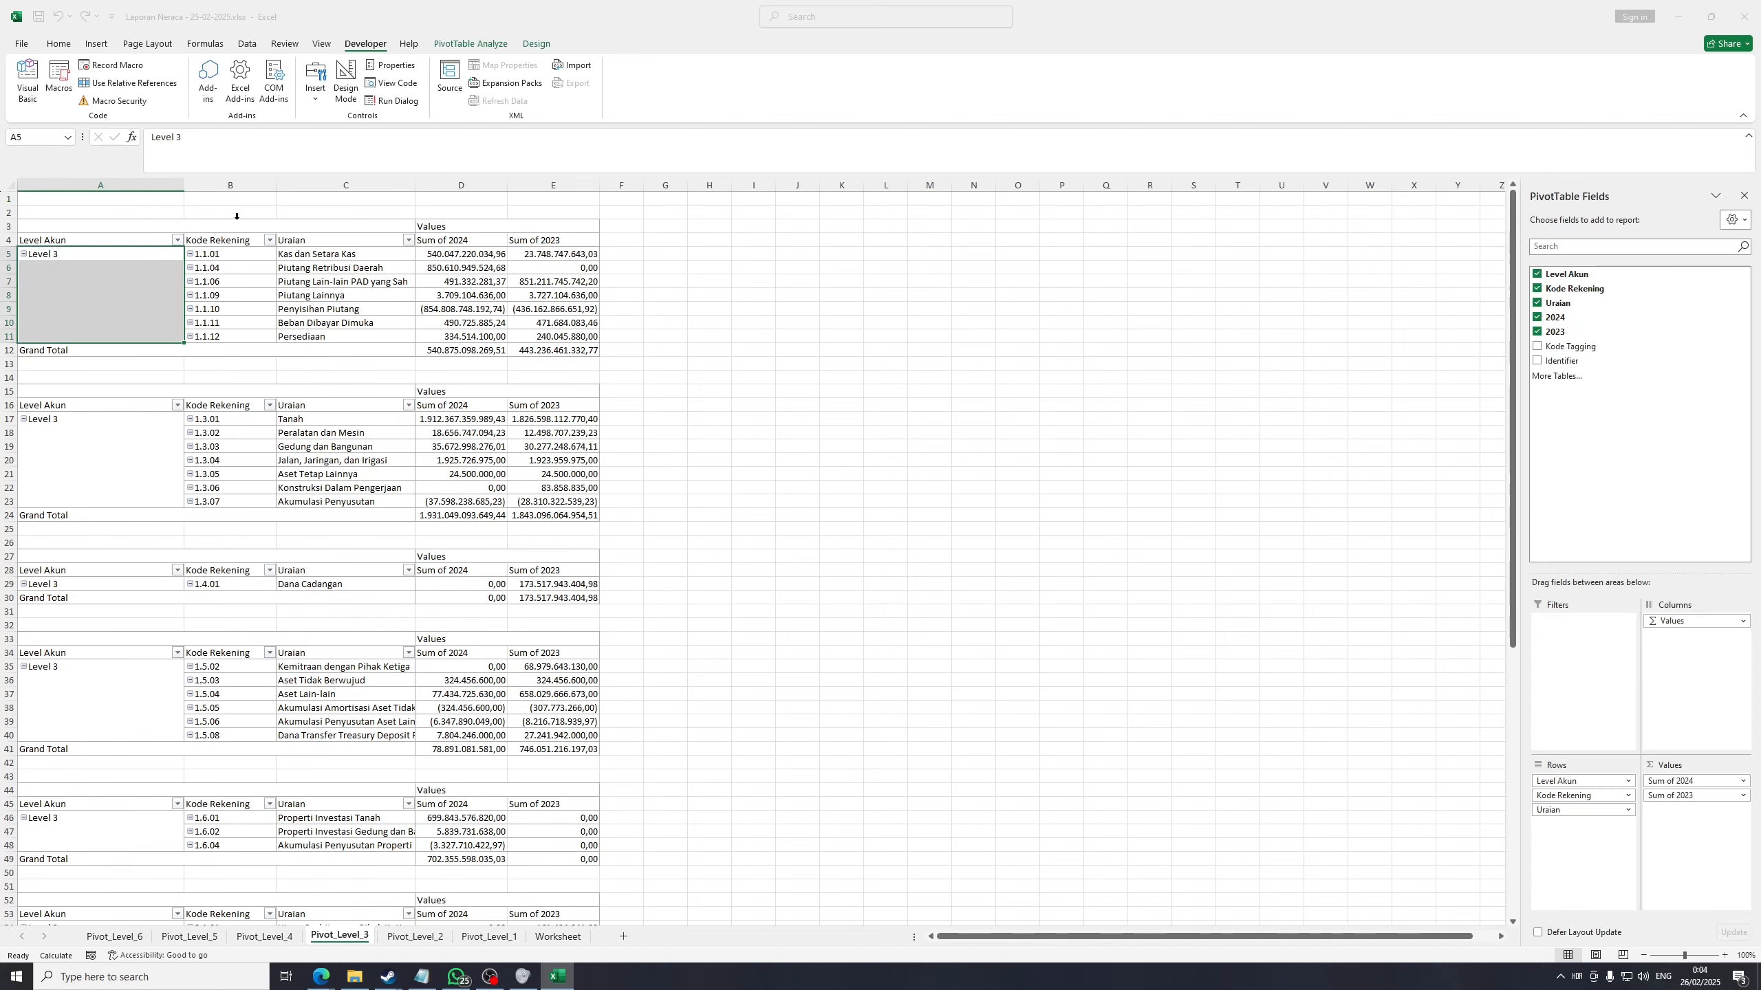
{"action": "left_click", "coordinate": [414, 939]}
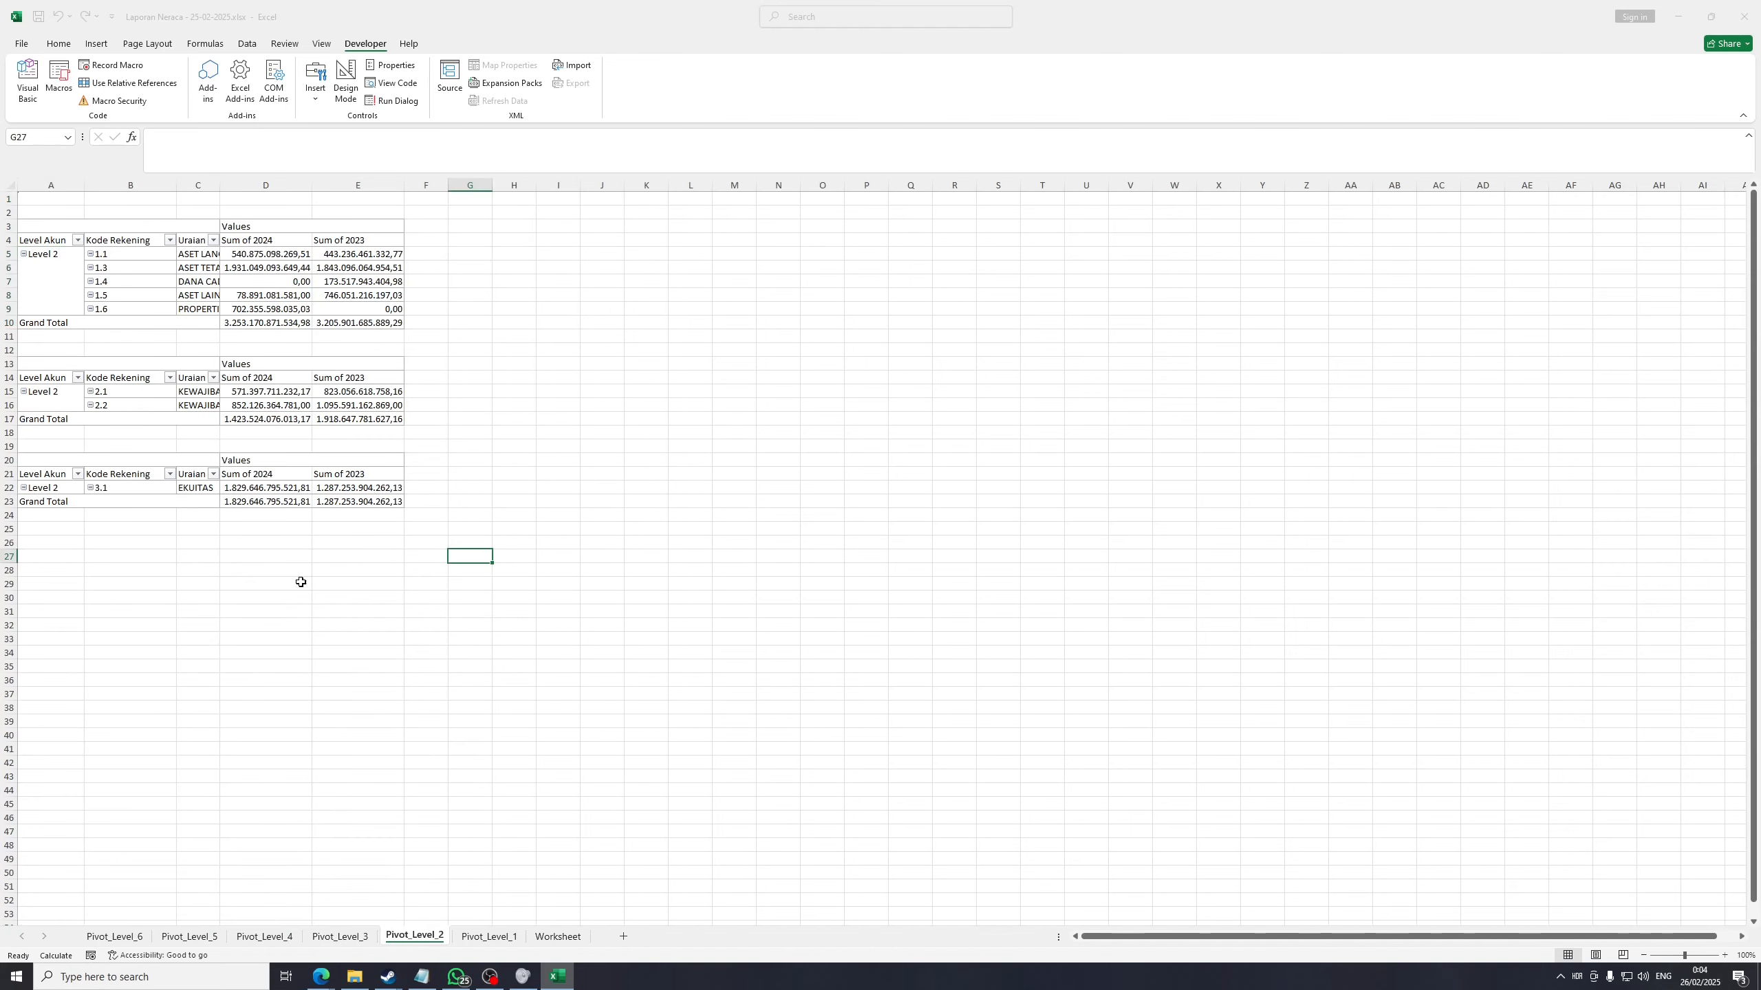
Compare the Level 2 account codes with the Level 3 pivot groups for 1.1, 1.3, 1.4 and 1.5
{"action": "left_click", "coordinate": [106, 254]}
{"action": "left_click", "coordinate": [118, 269]}
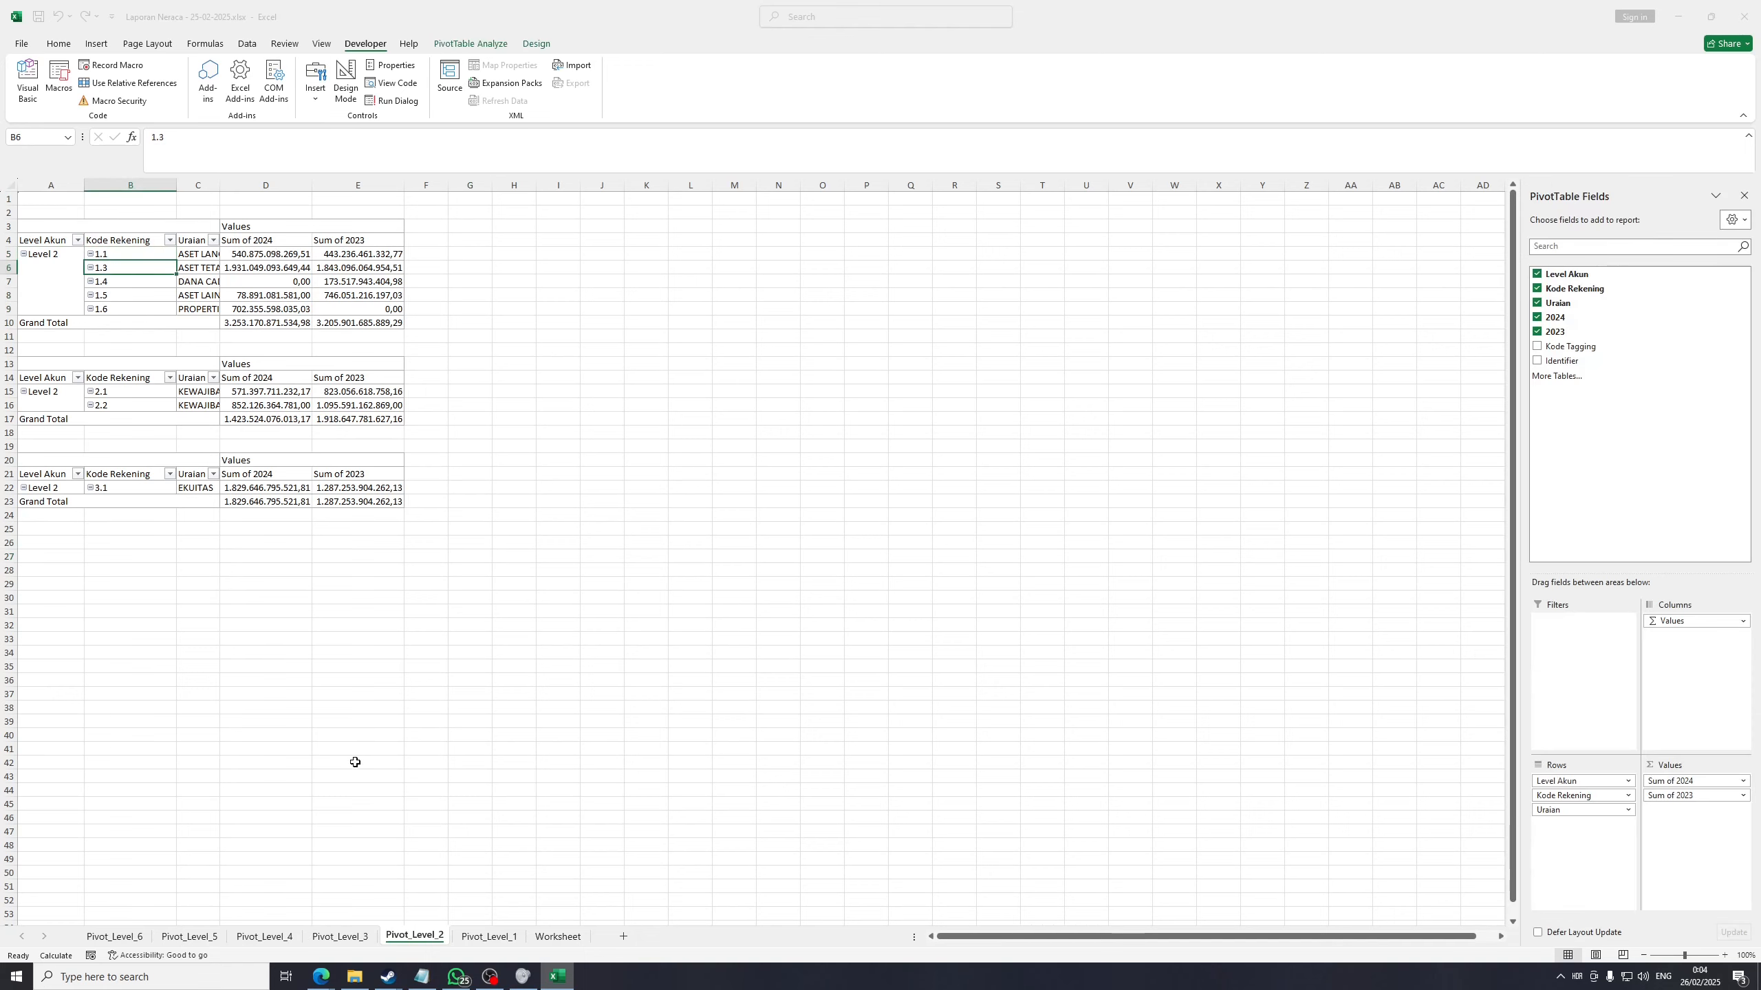
{"action": "left_click", "coordinate": [340, 936]}
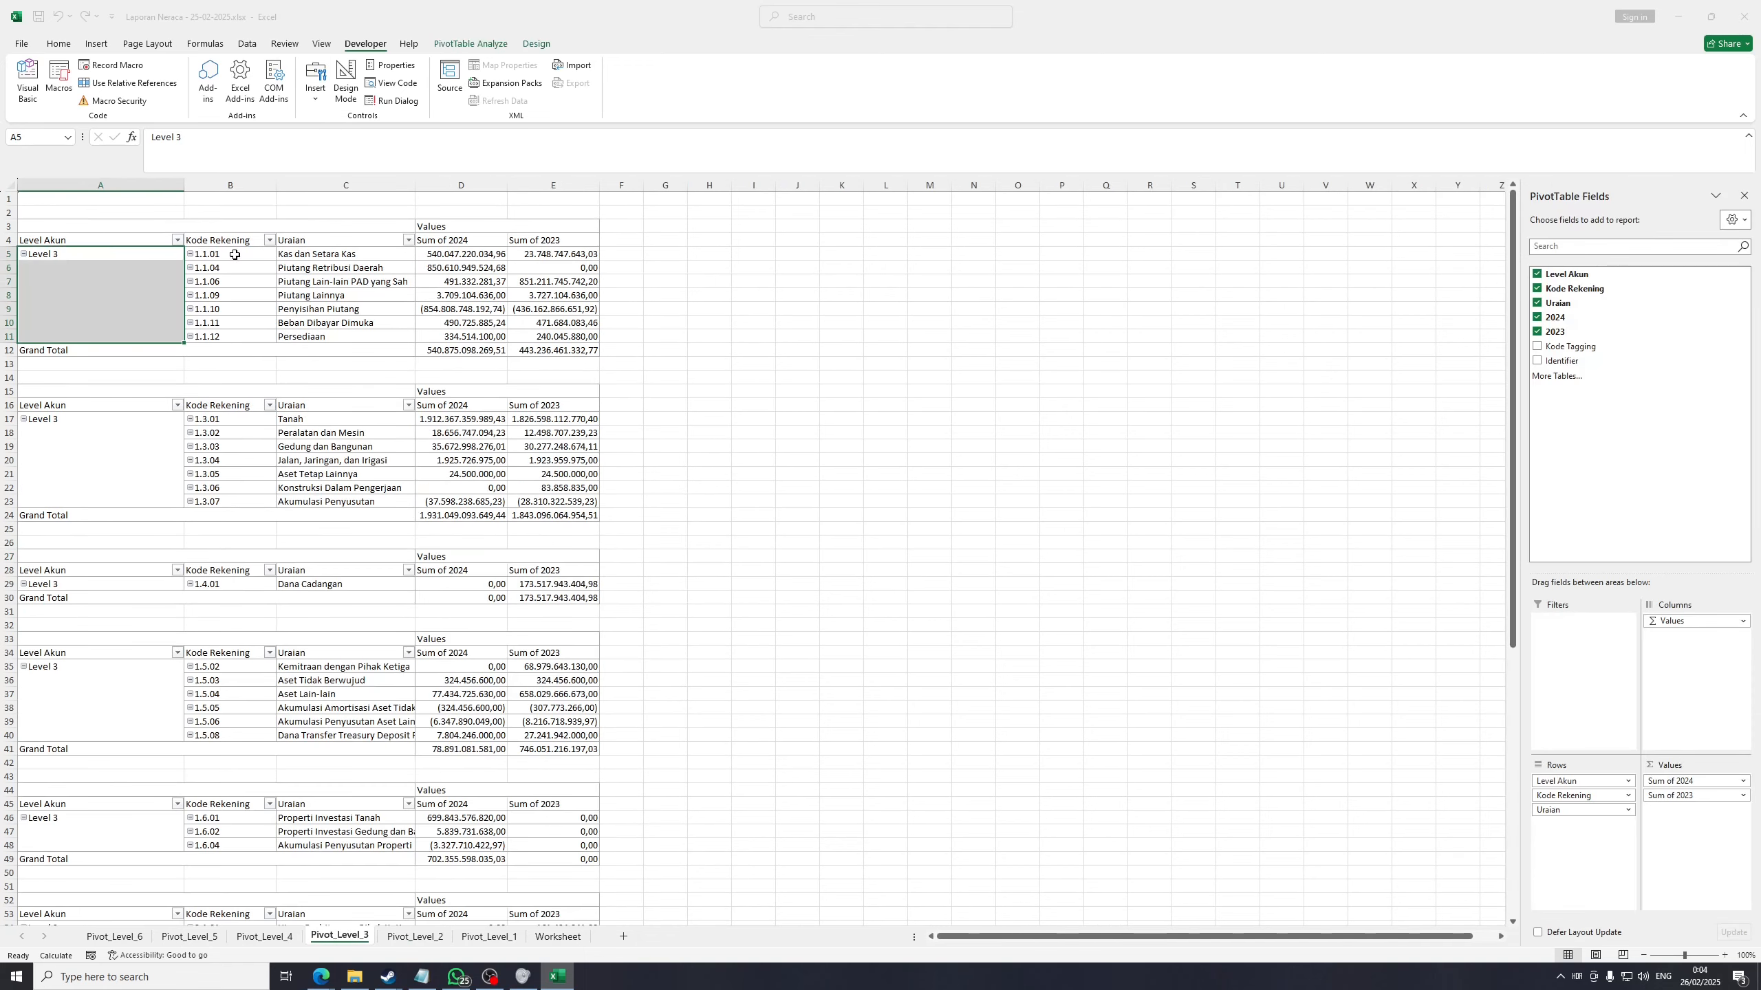
{"action": "left_click_drag", "start_coordinate": [242, 256], "coordinate": [246, 337]}
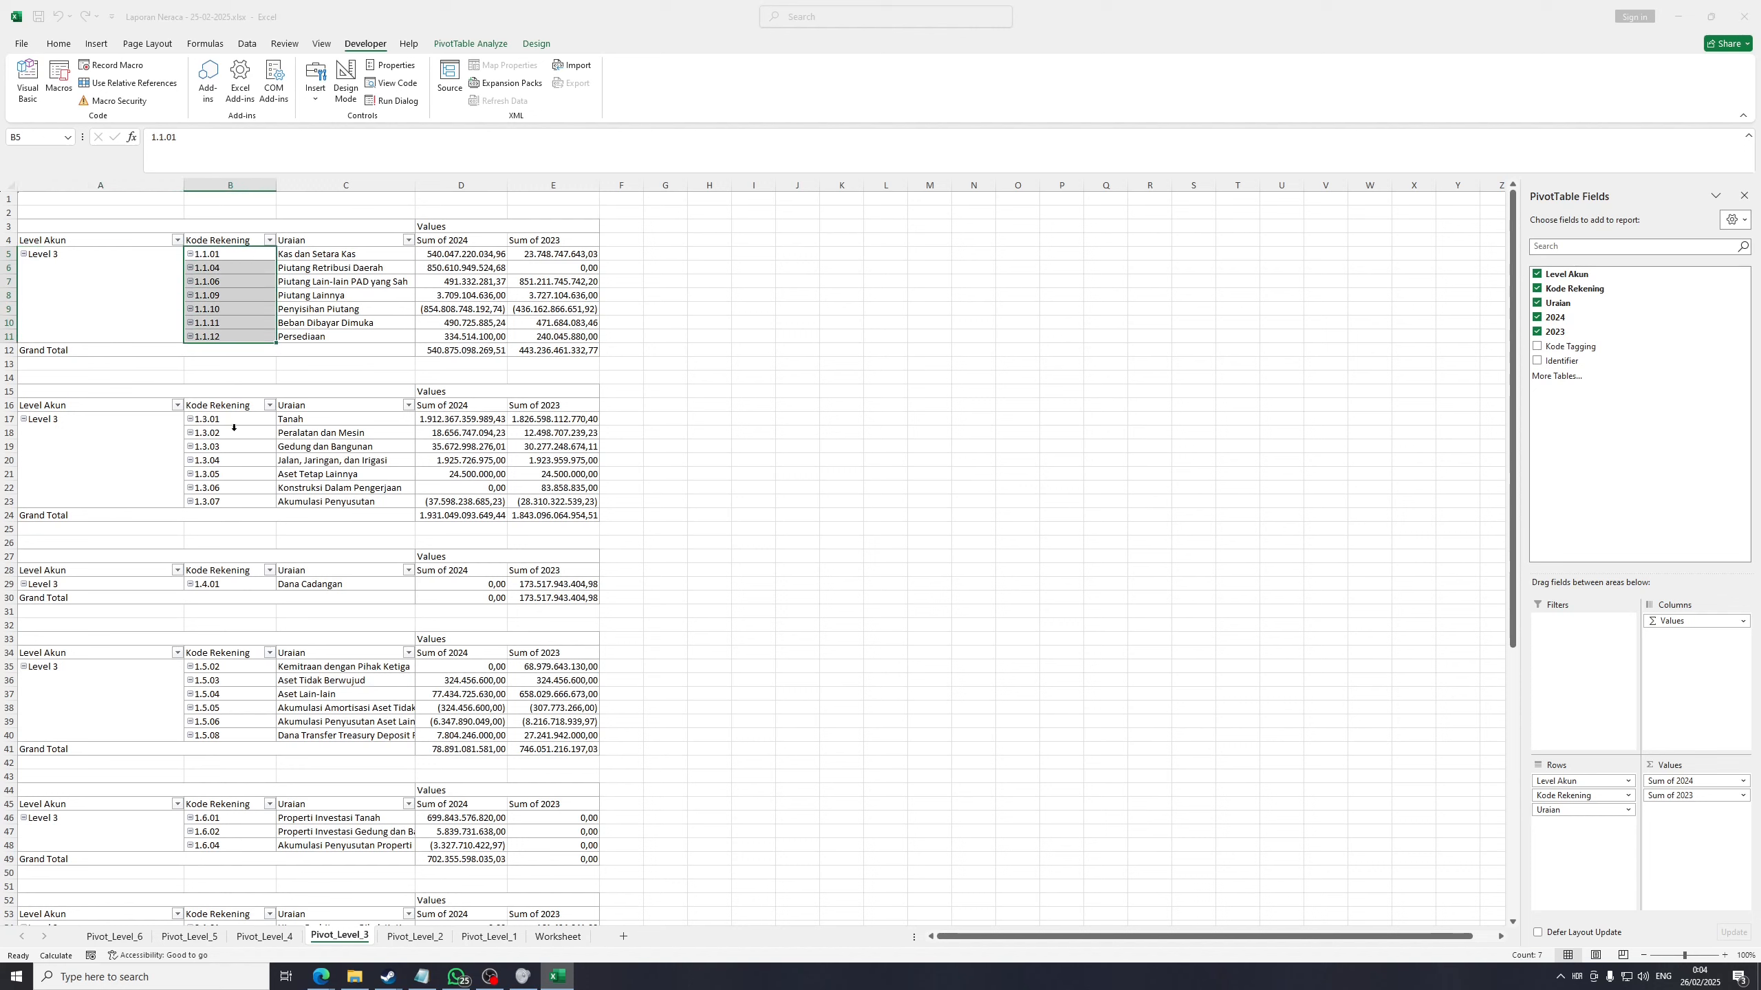
{"action": "left_click_drag", "start_coordinate": [244, 418], "coordinate": [246, 427]}
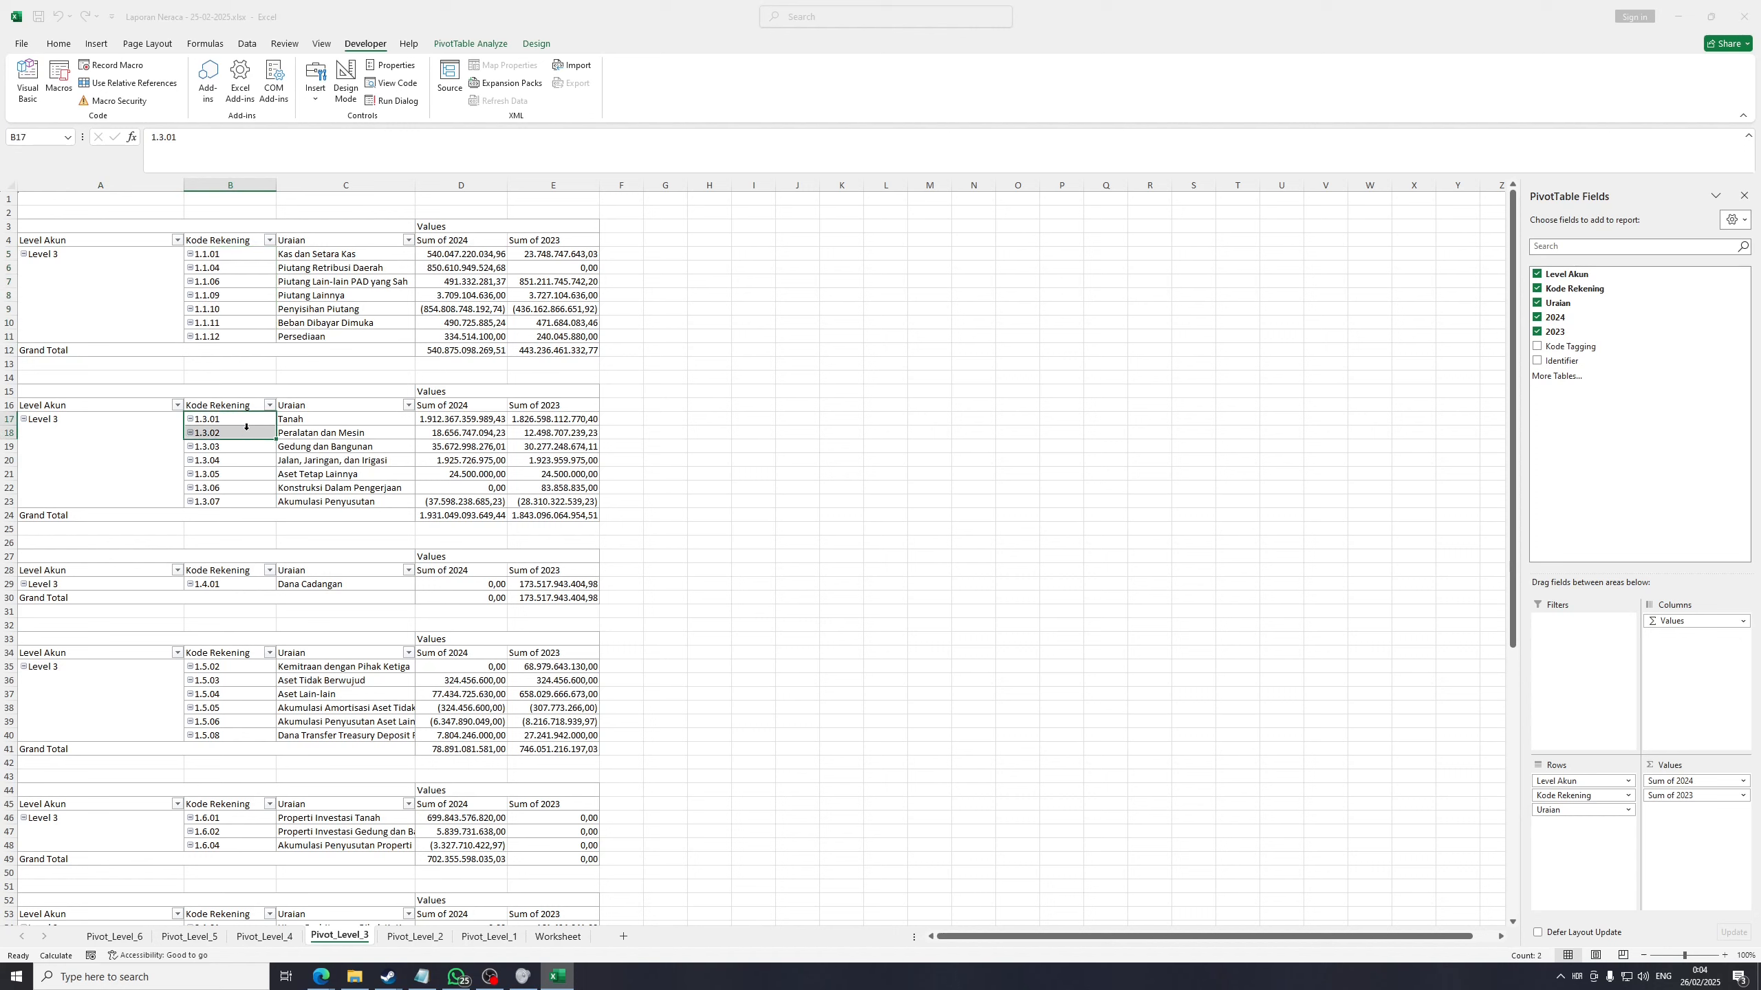
{"action": "left_click", "coordinate": [228, 585]}
{"action": "left_click", "coordinate": [231, 668]}
{"action": "left_click_drag", "start_coordinate": [231, 668], "coordinate": [233, 735]}
Look through the pivot sheets from Pivot_Level_6 to Pivot_Level_1, returning to Pivot_Level_2
{"action": "key", "text": "ctrl+Page_Up"}
{"action": "key", "text": "ctrl+Page_Up"}
{"action": "key", "text": "ctrl+Page_Up"}
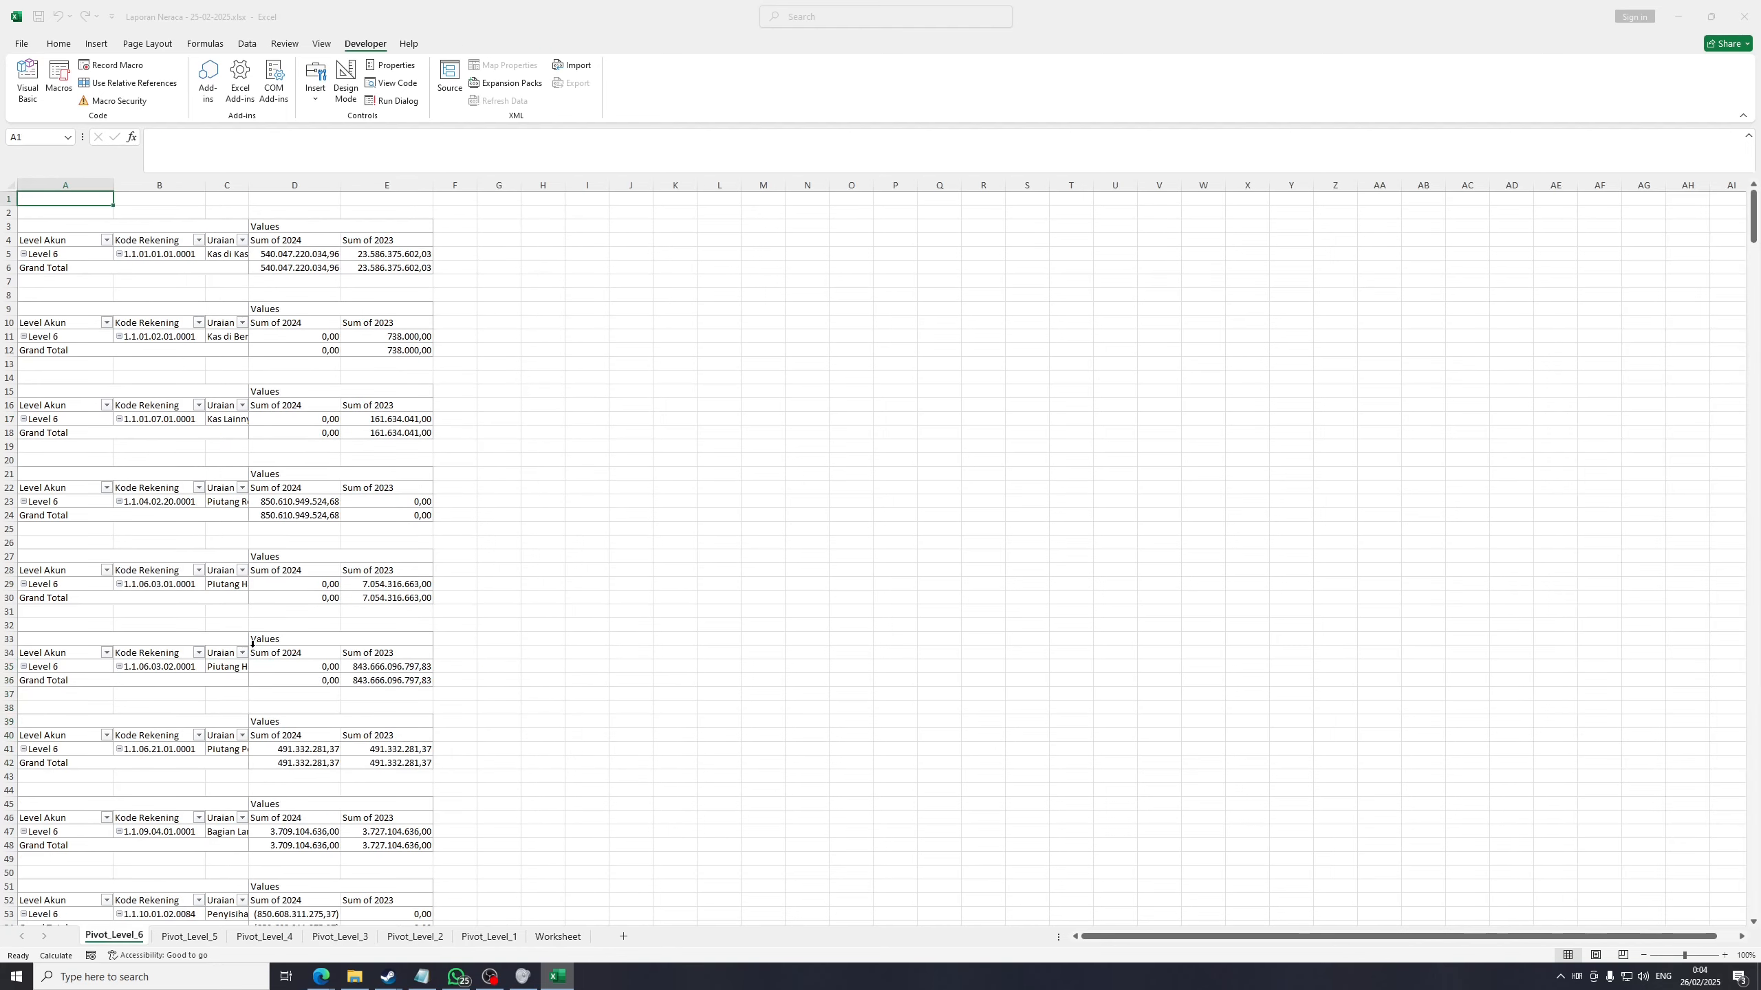
{"action": "key", "text": "ctrl+Page_Down"}
{"action": "key", "text": "ctrl+Page_Down"}
{"action": "key", "text": "ctrl+Page_Down"}
{"action": "key", "text": "ctrl+Page_Down"}
{"action": "key", "text": "ctrl+Page_Down"}
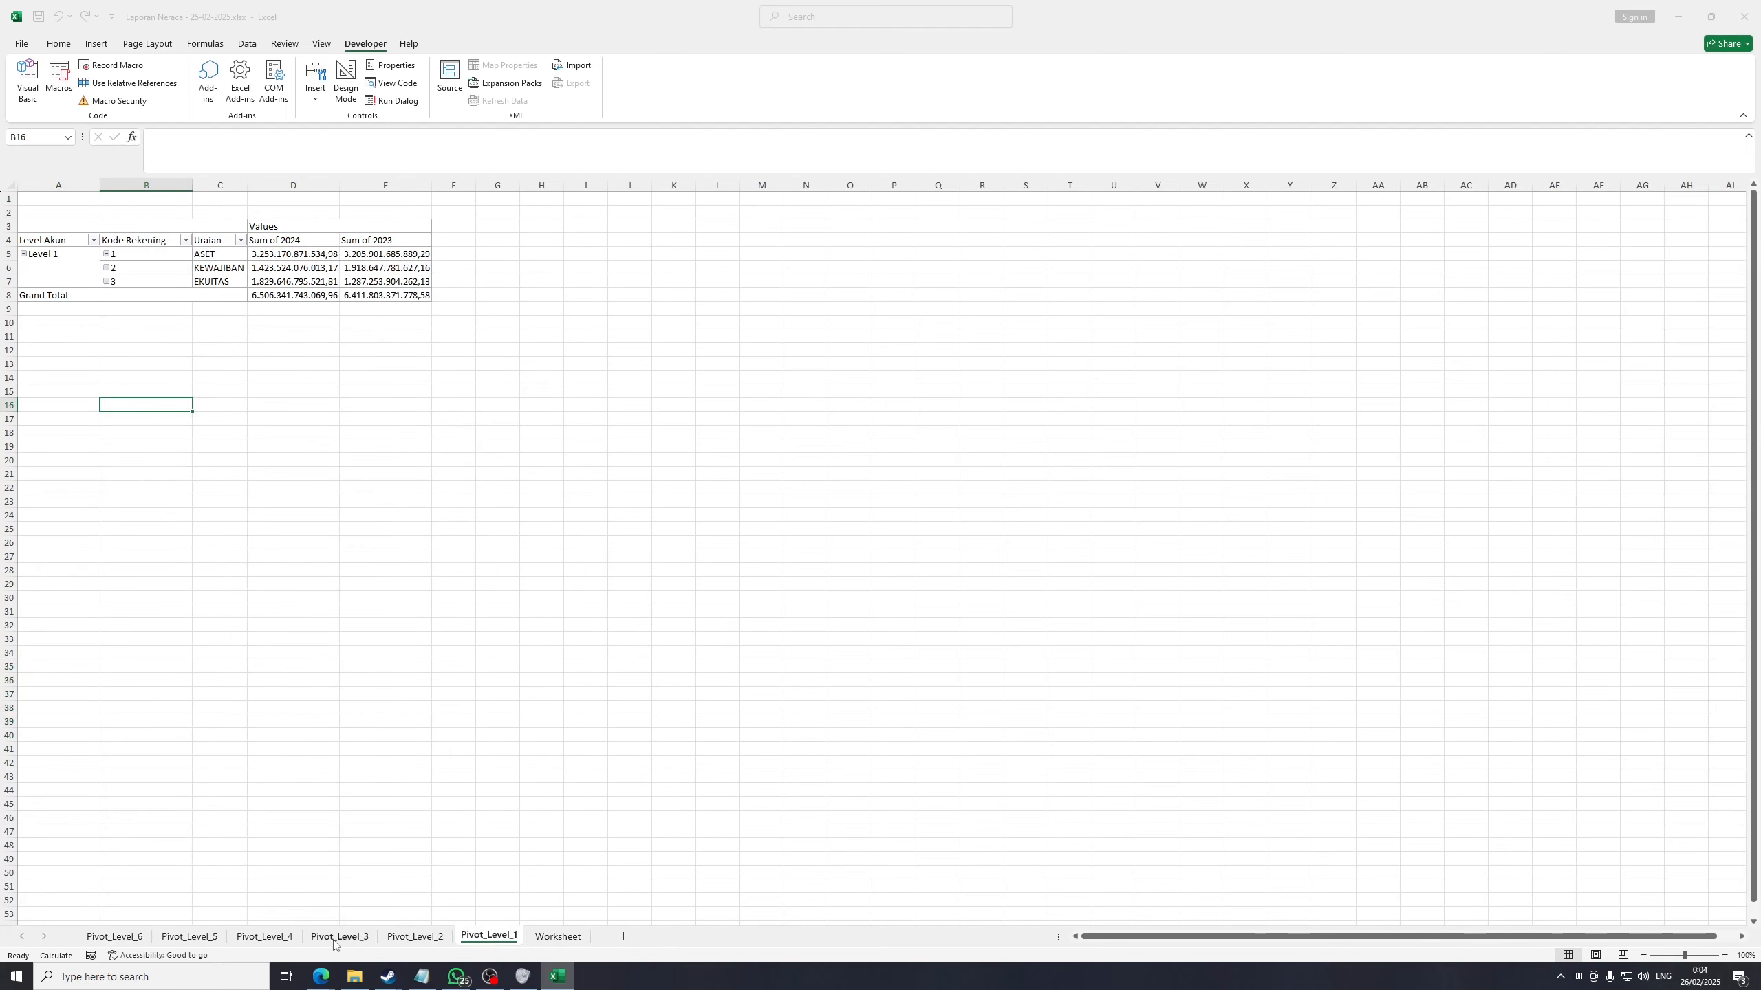
{"action": "left_click", "coordinate": [391, 943]}
{"action": "left_click", "coordinate": [302, 581]}
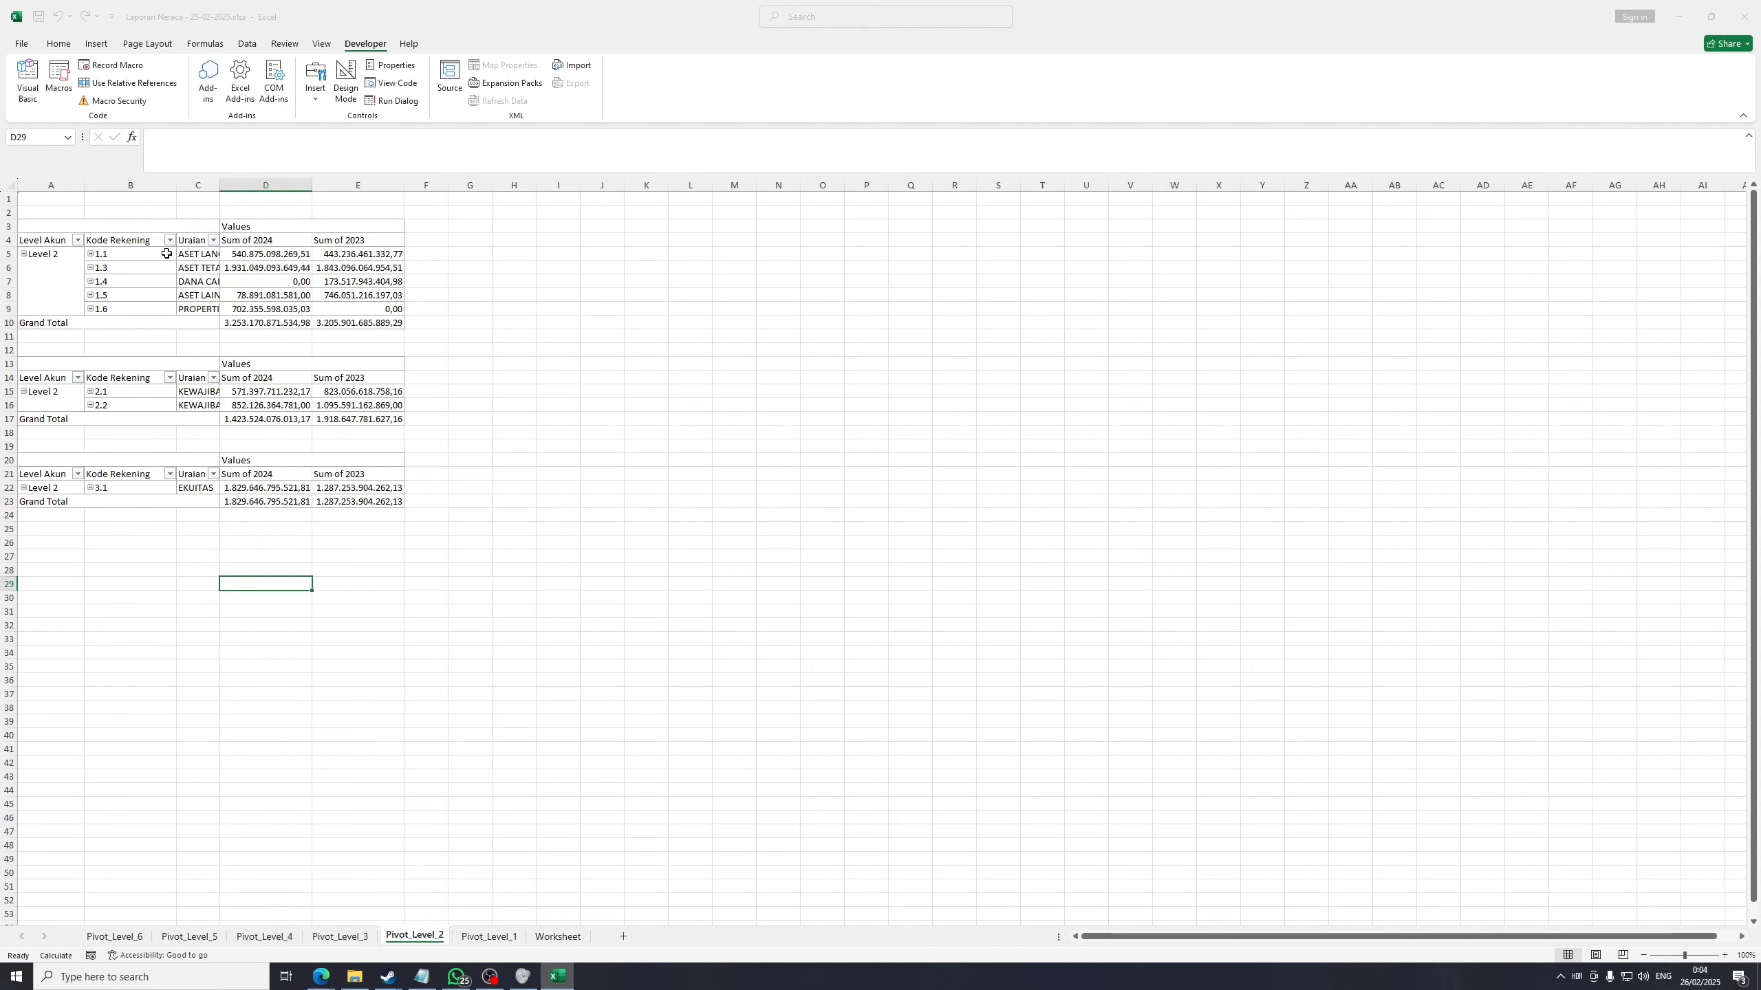
Run the macro C_Generasi_Tabel_CALK for the Neraca report and dismiss its completion notice
{"action": "left_click", "coordinate": [59, 80]}
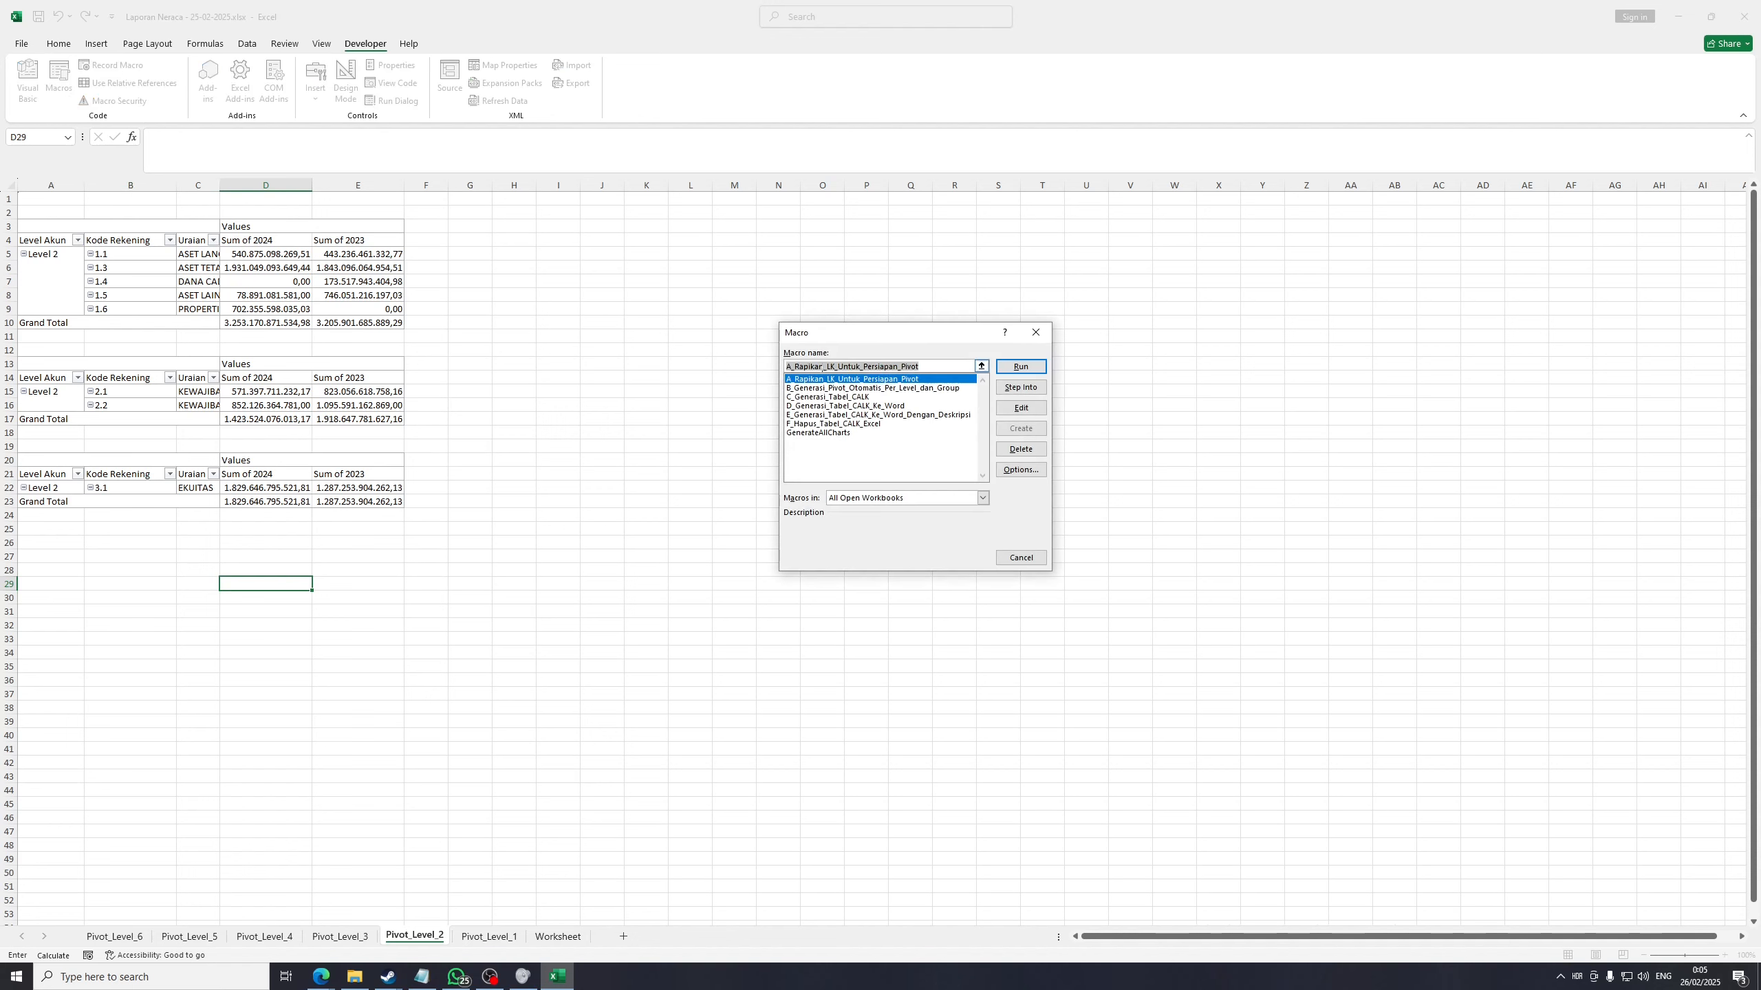
{"action": "left_click", "coordinate": [811, 398]}
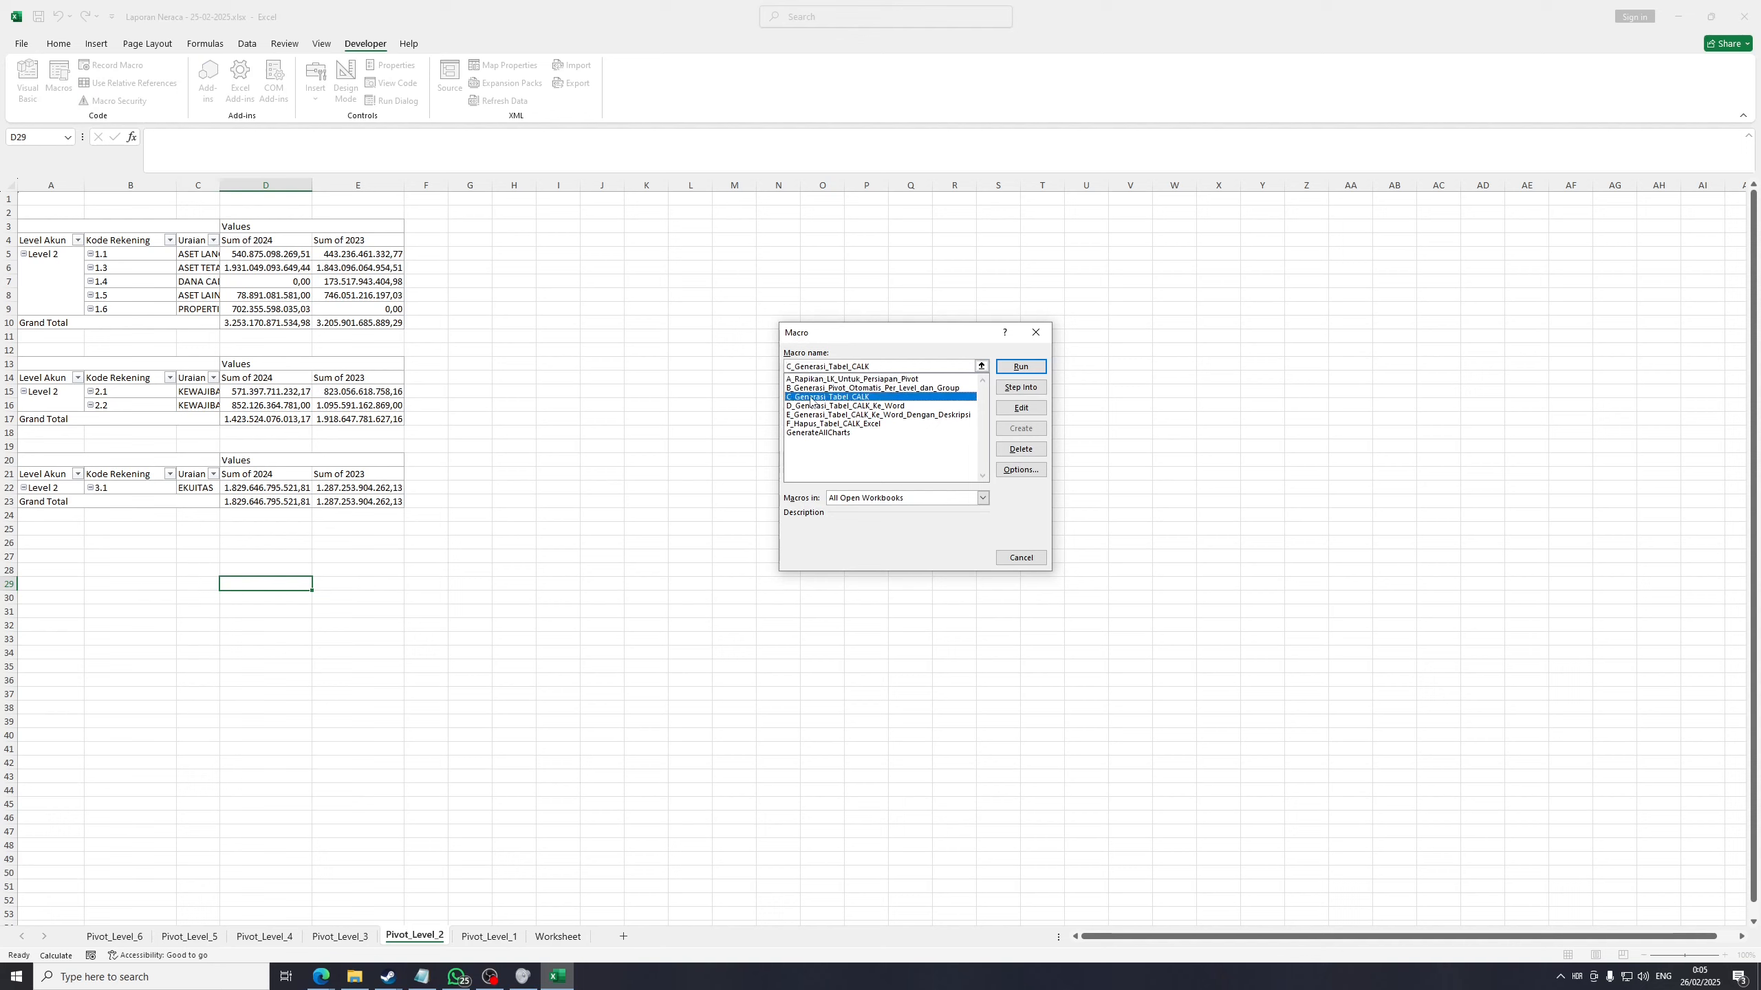
{"action": "left_click", "coordinate": [1017, 366]}
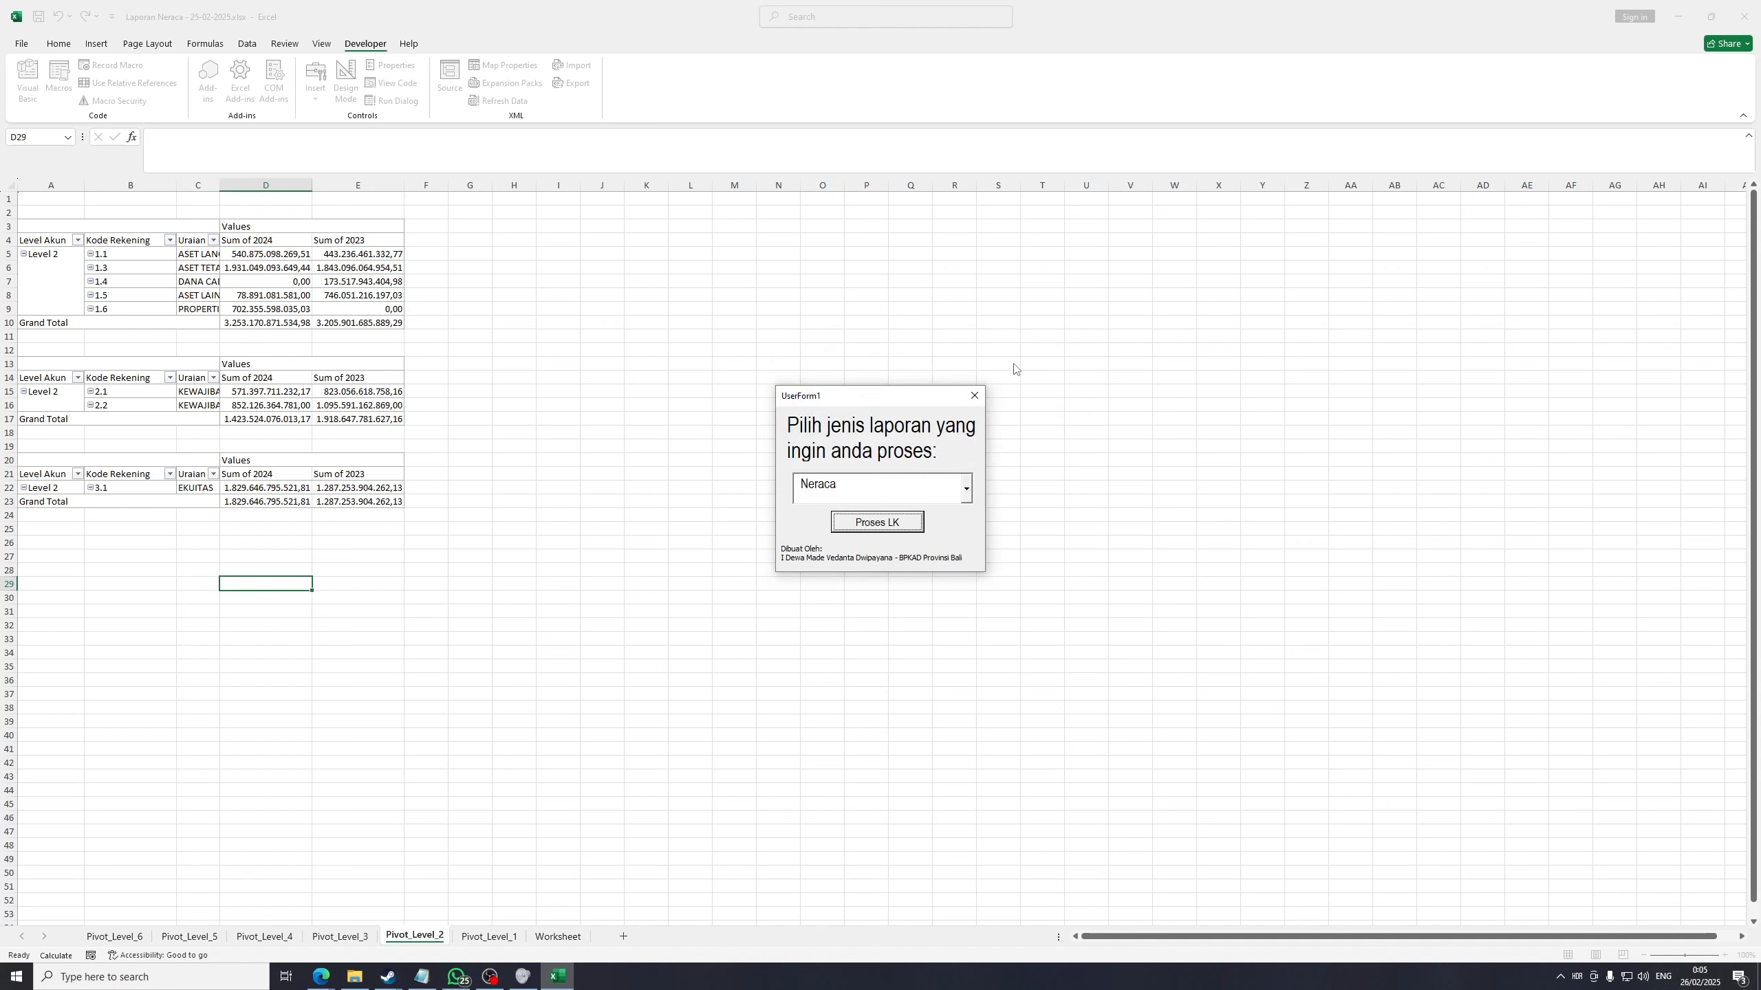
{"action": "left_click", "coordinate": [858, 525]}
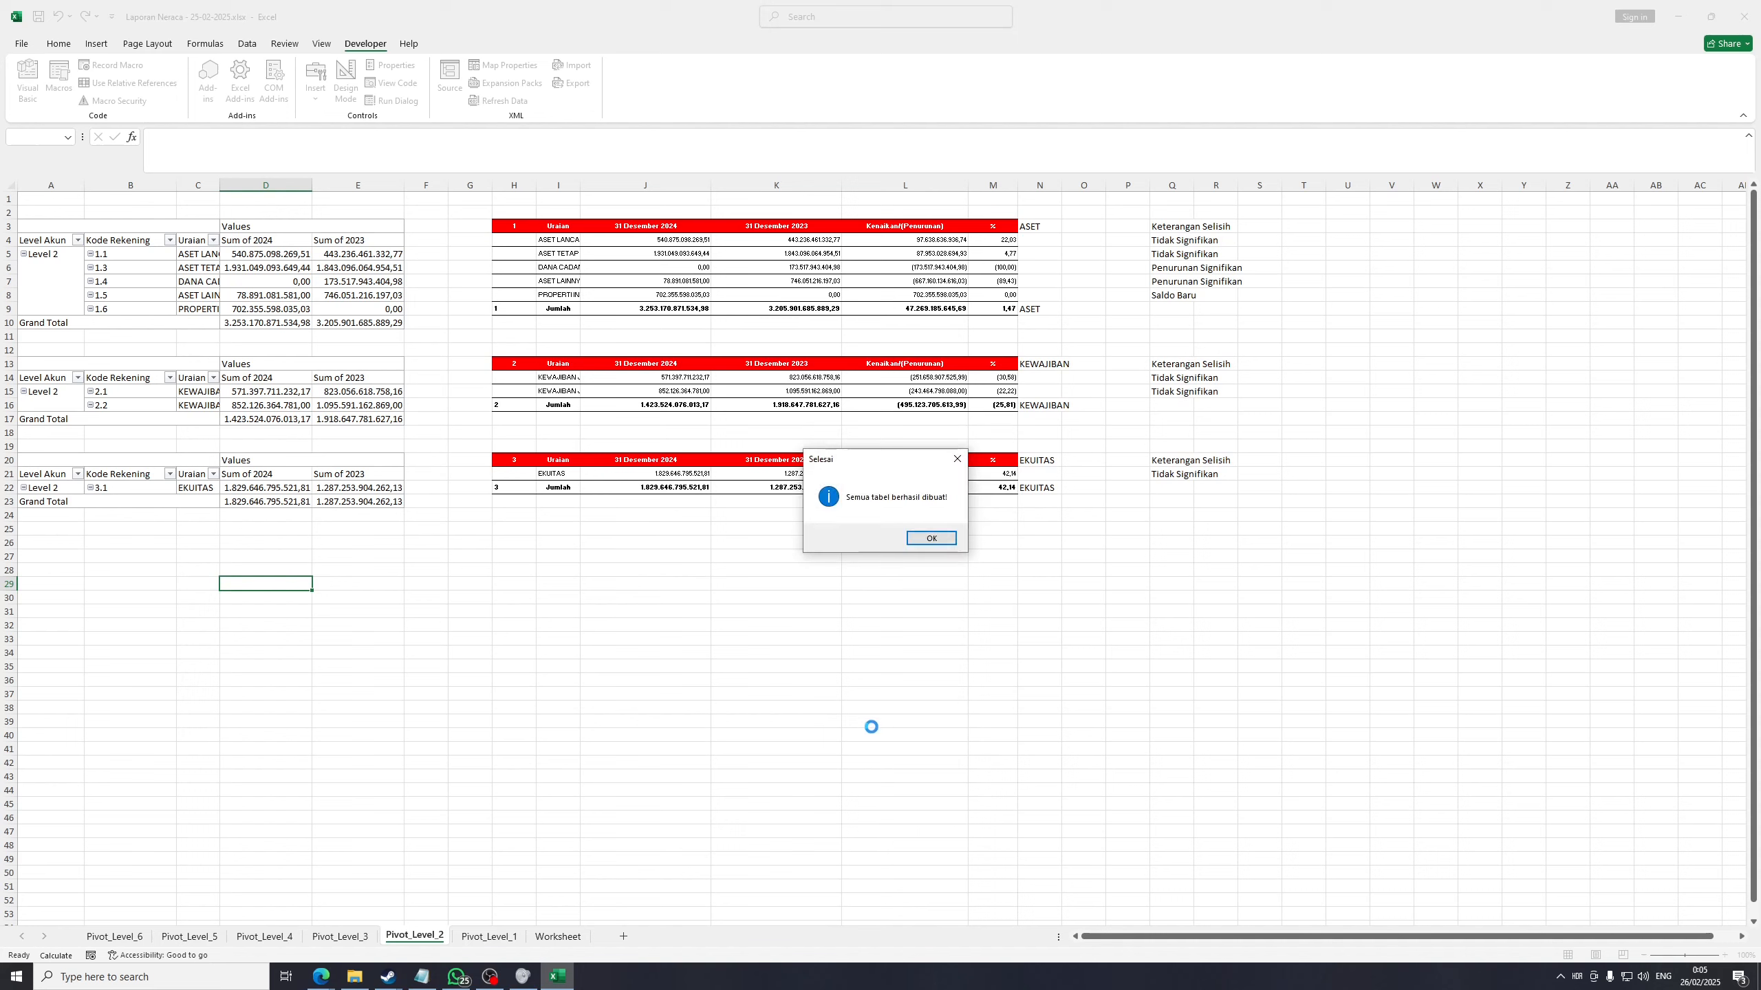
{"action": "key", "text": "Return"}
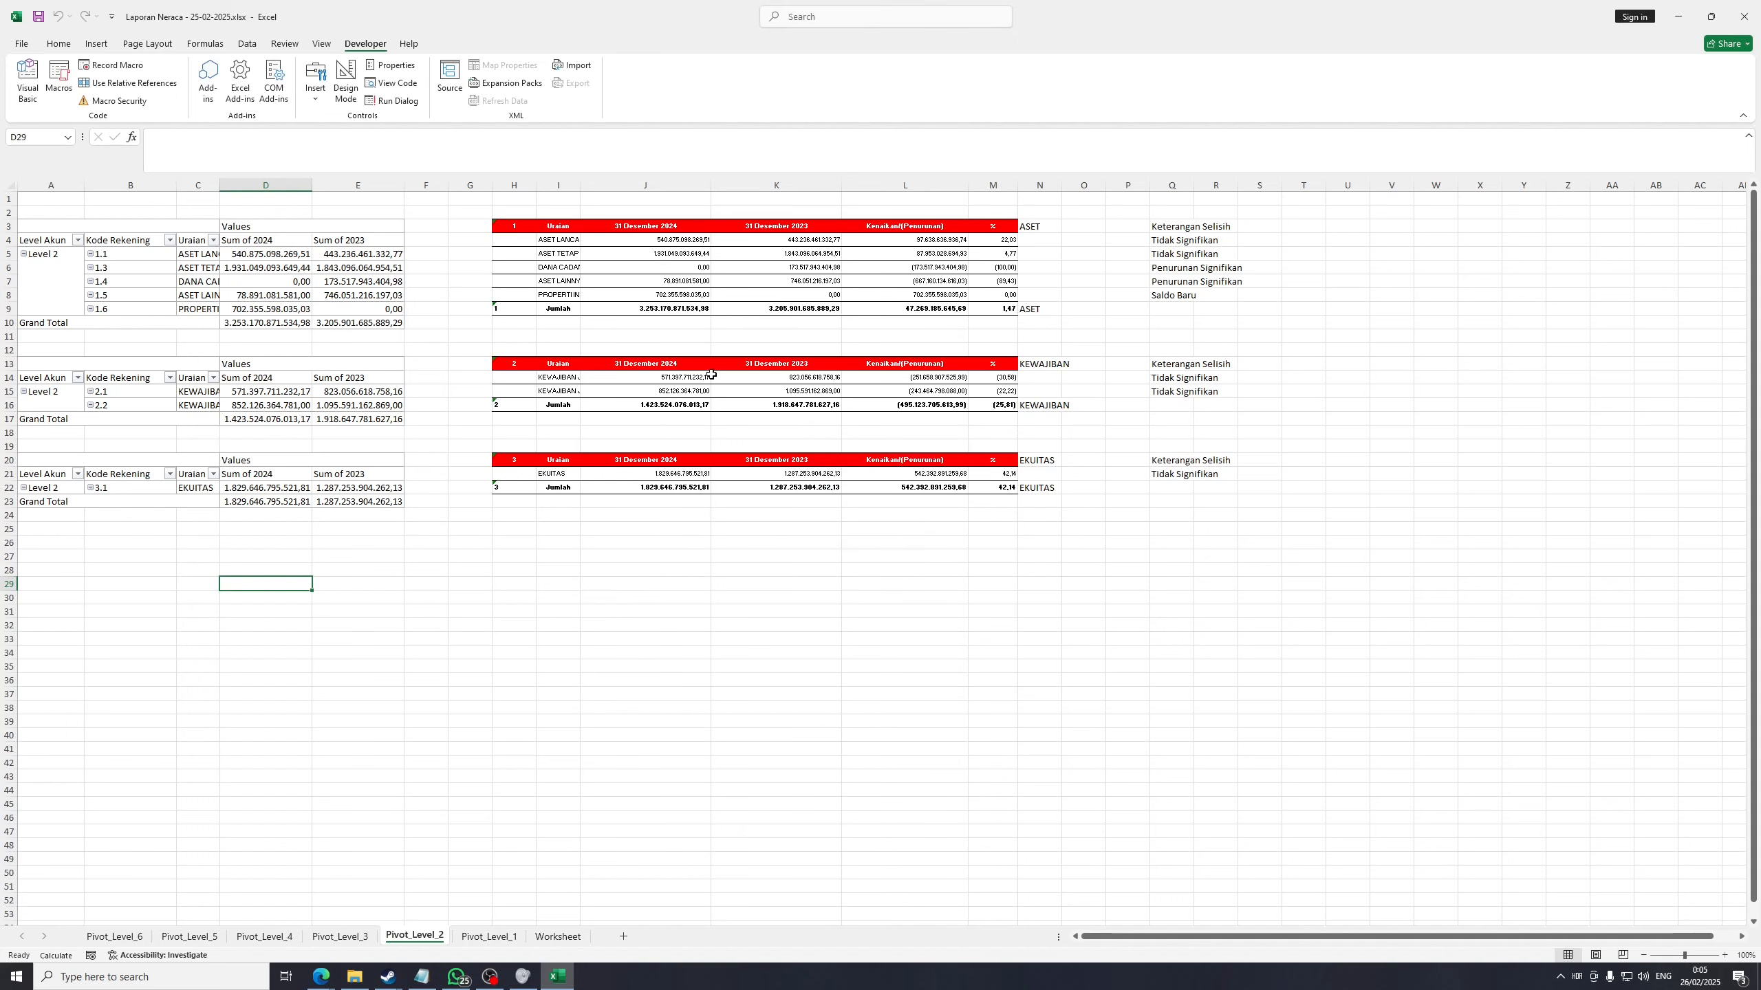
Examine the CALK tables beside the pivot tables on the Pivot_Level_2 through Pivot_Level_6 sheets
{"action": "left_click_drag", "start_coordinate": [555, 227], "coordinate": [1004, 326]}
{"action": "left_click", "coordinate": [1164, 570]}
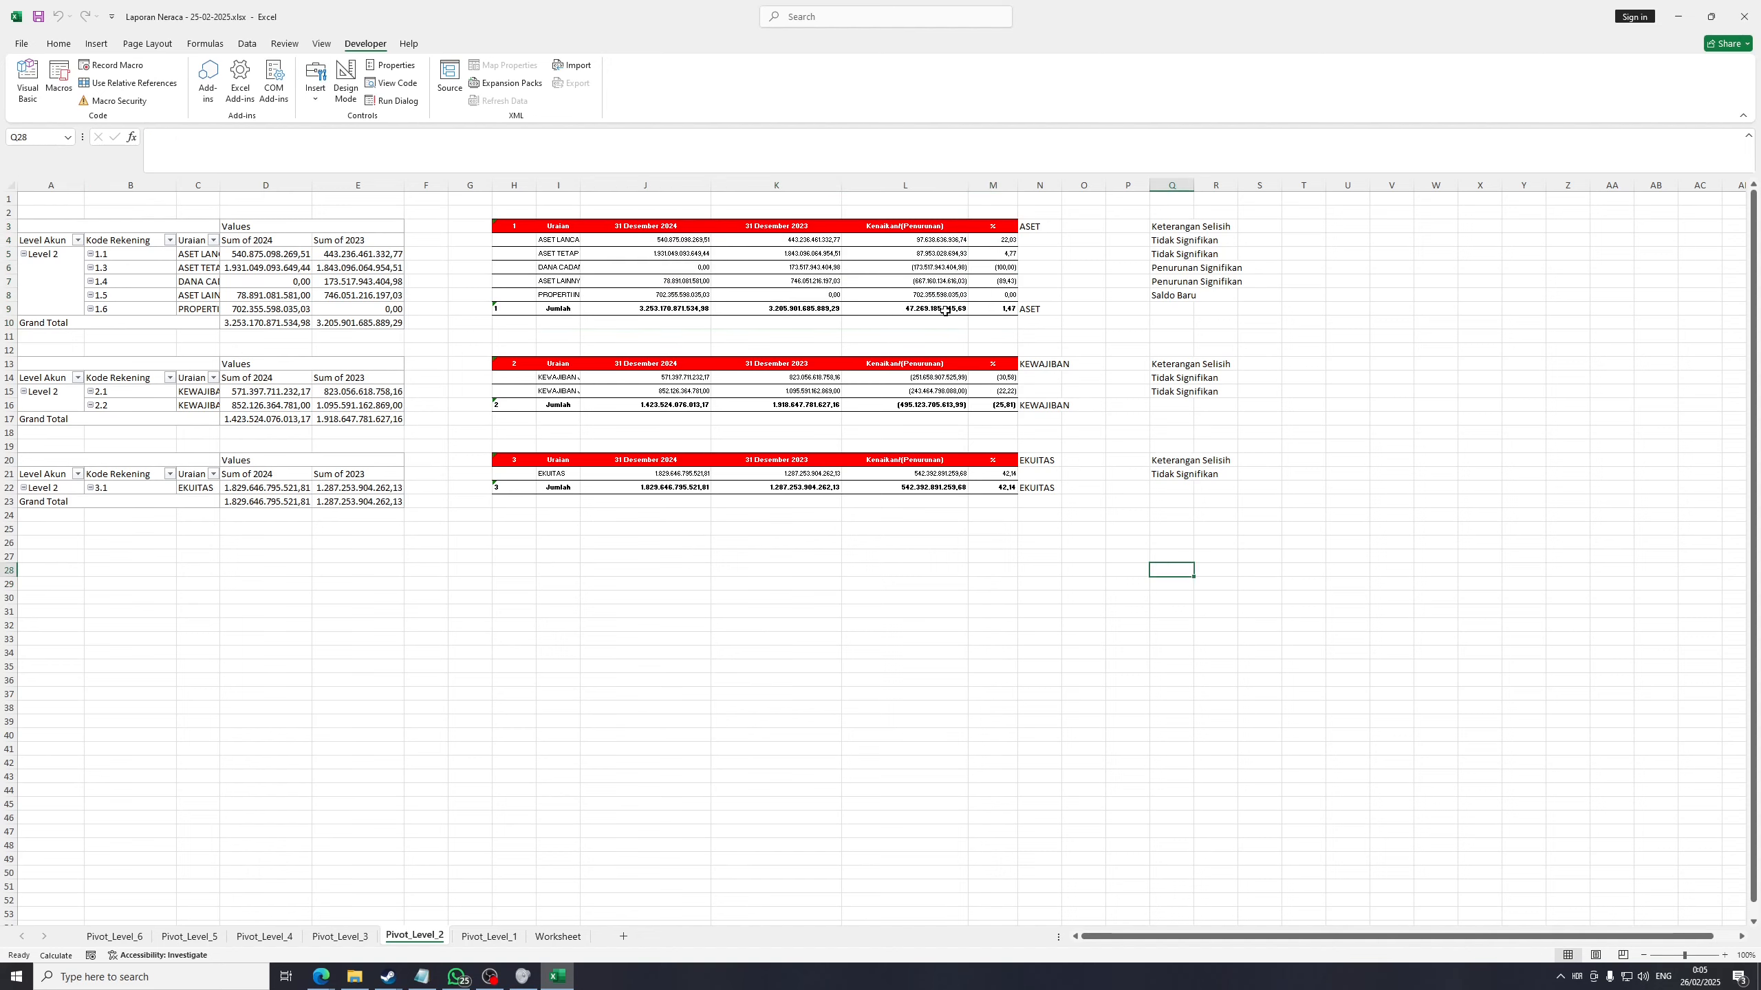
{"action": "left_click", "coordinate": [360, 937]}
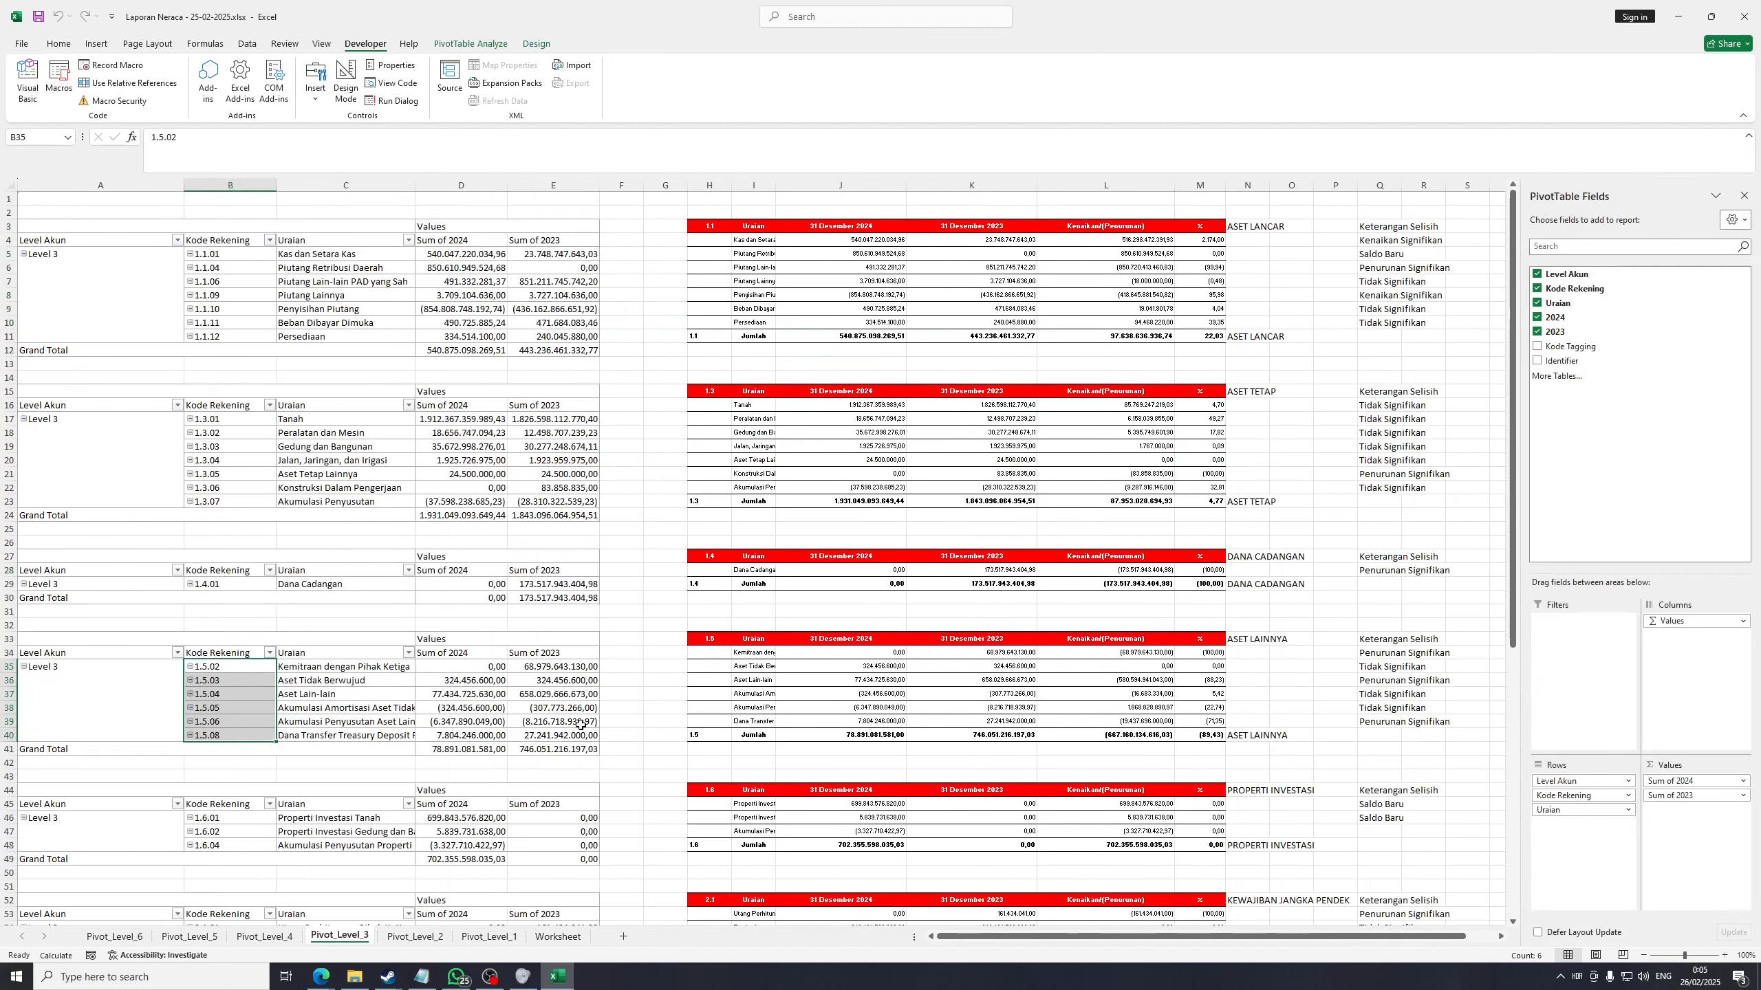
{"action": "left_click", "coordinate": [260, 937]}
{"action": "left_click", "coordinate": [187, 937]}
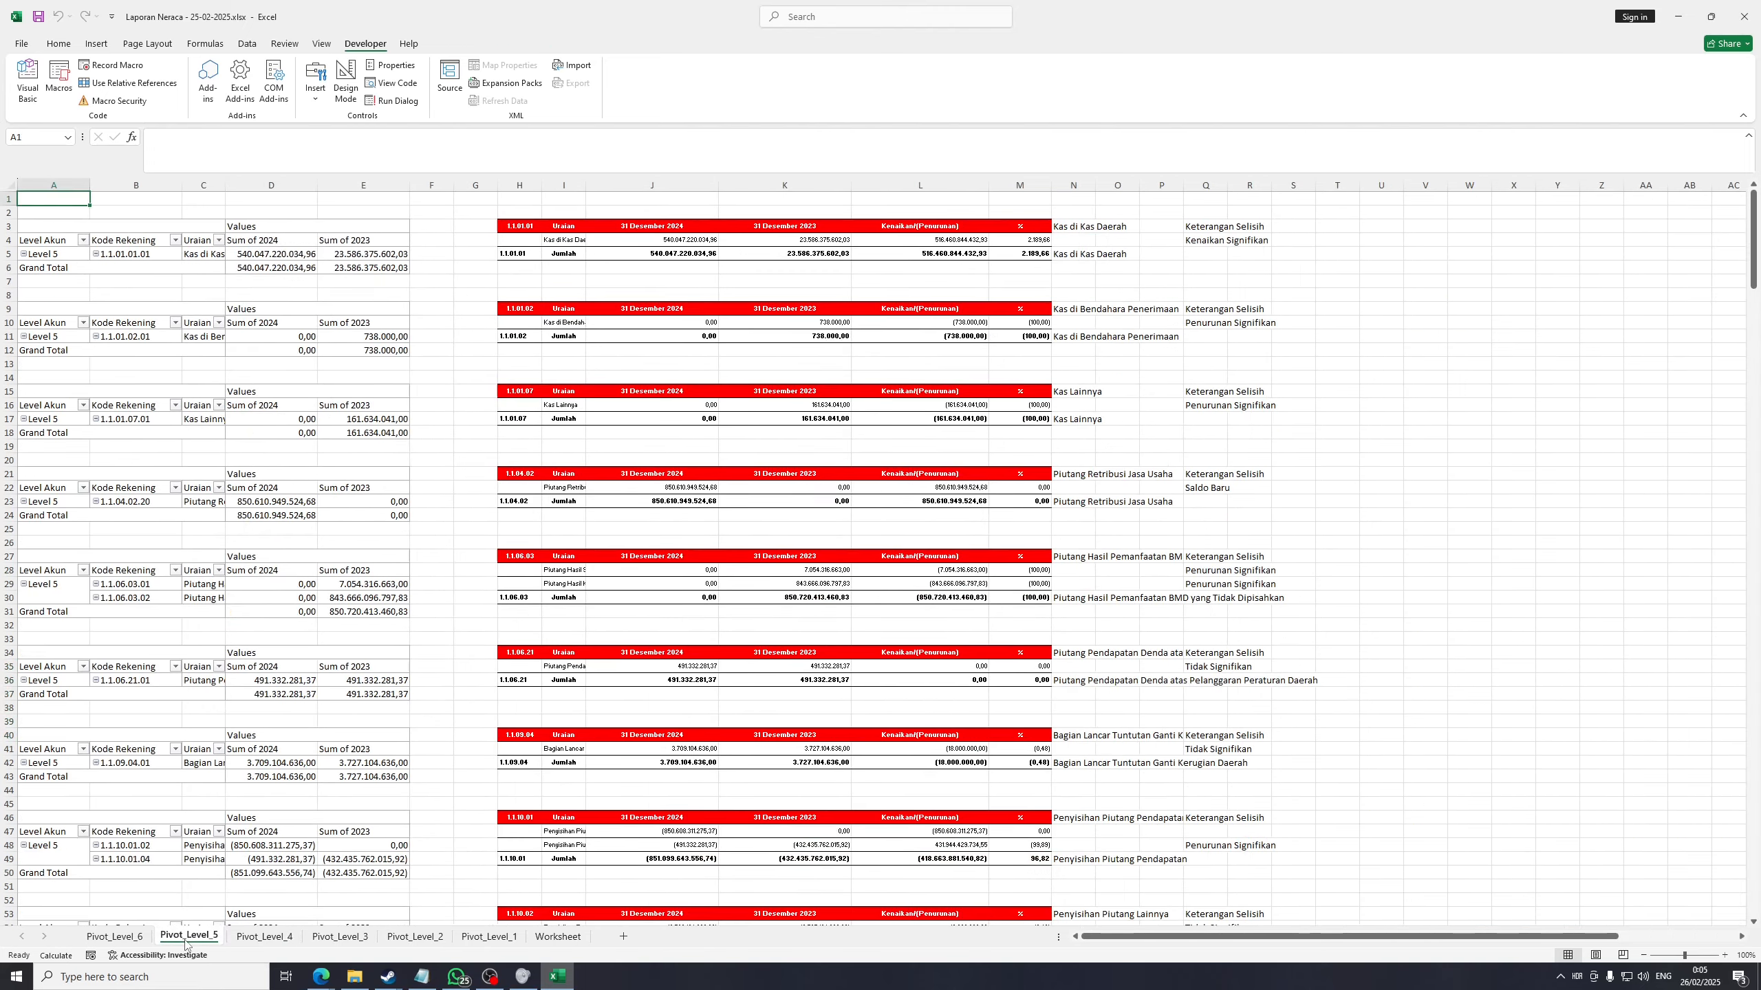
{"action": "left_click", "coordinate": [114, 936]}
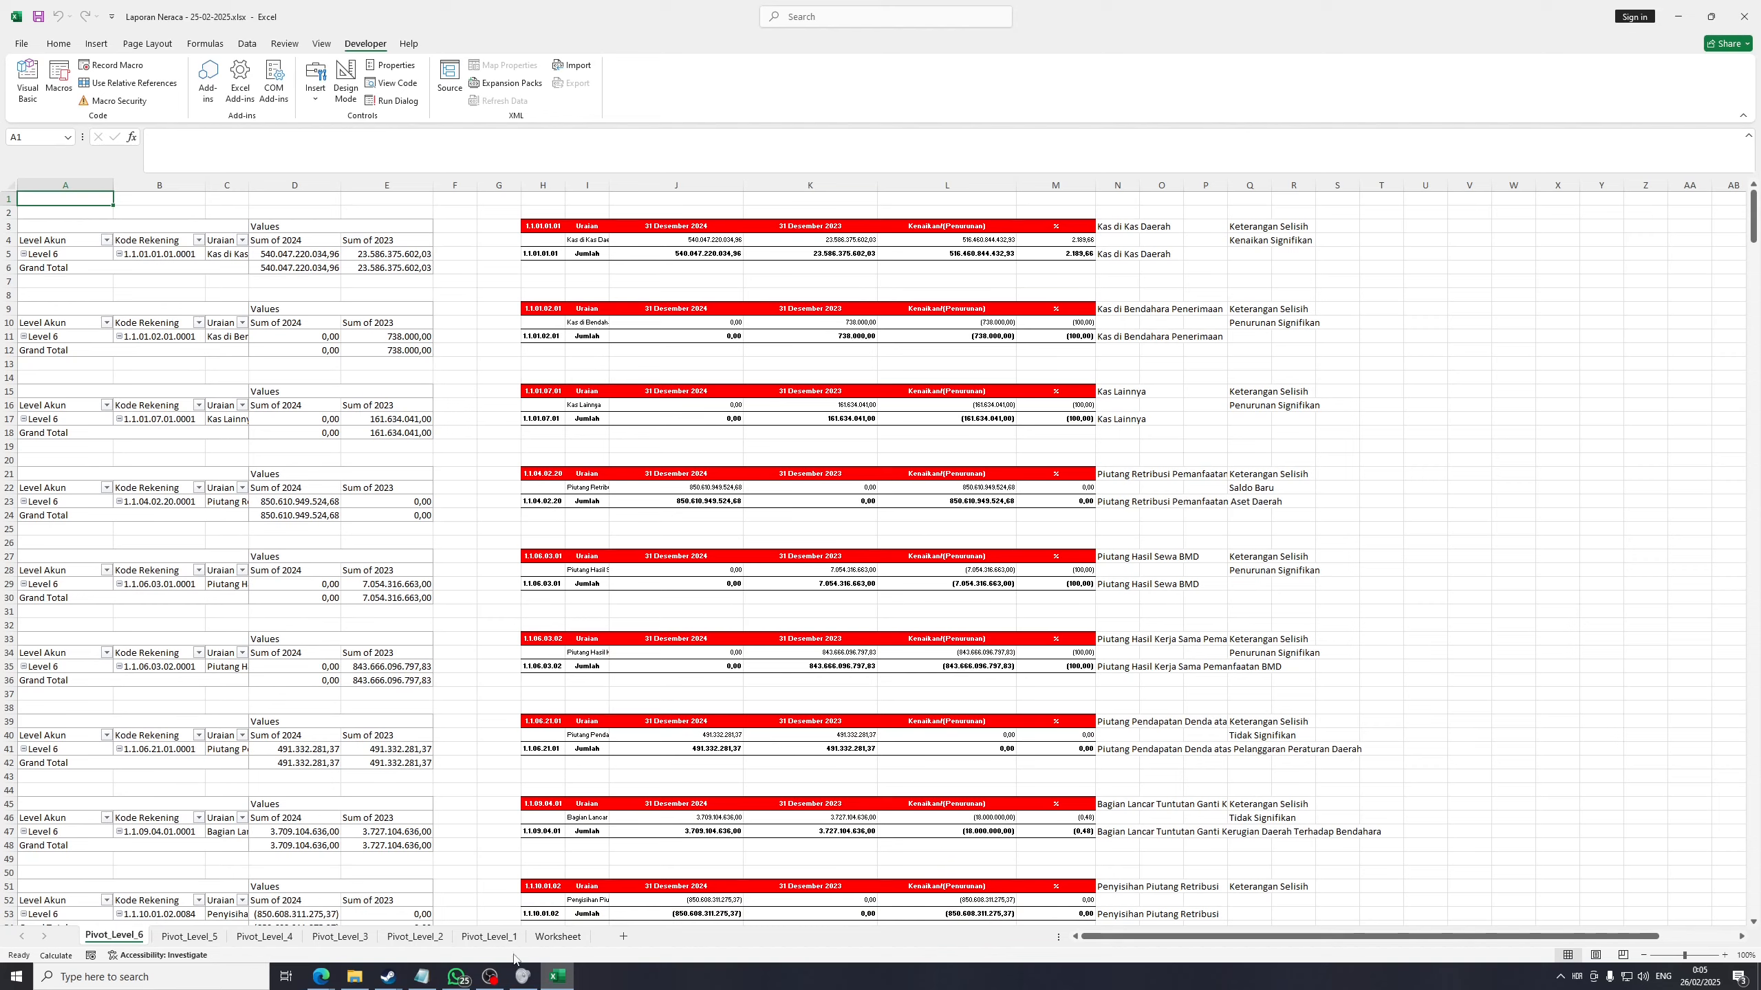
Add filters to the header row of the Worksheet sheet
{"action": "left_click", "coordinate": [558, 937]}
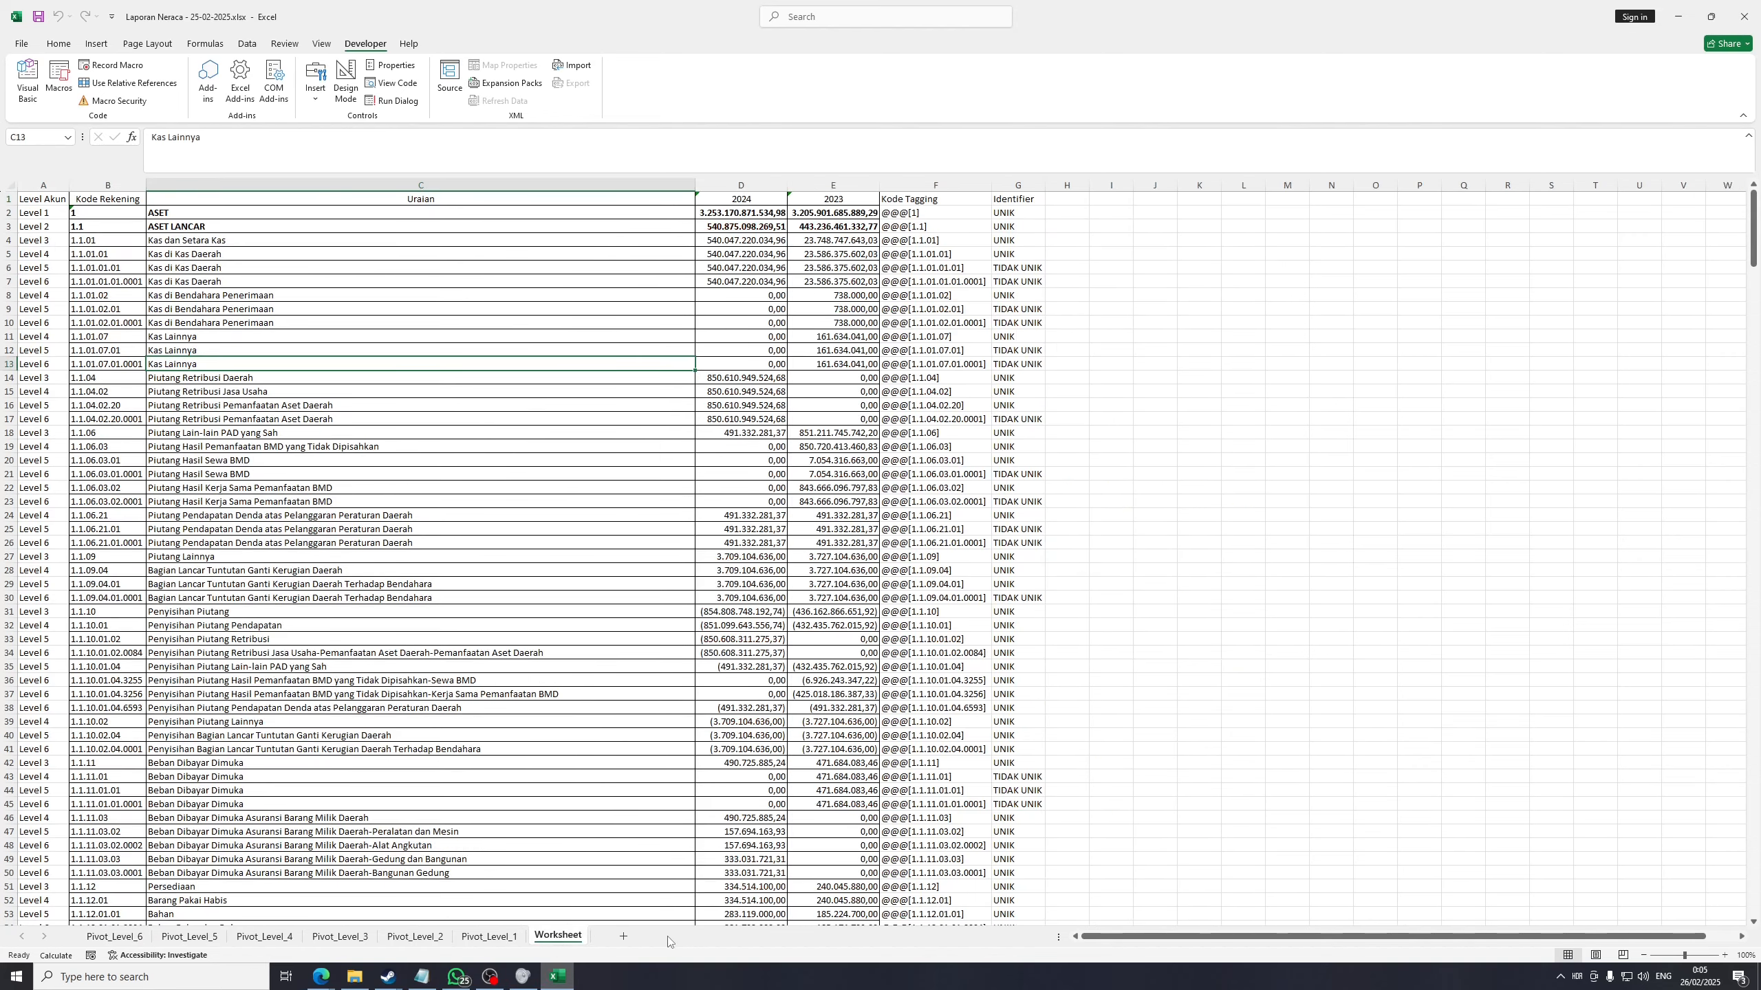
{"action": "left_click", "coordinate": [539, 309]}
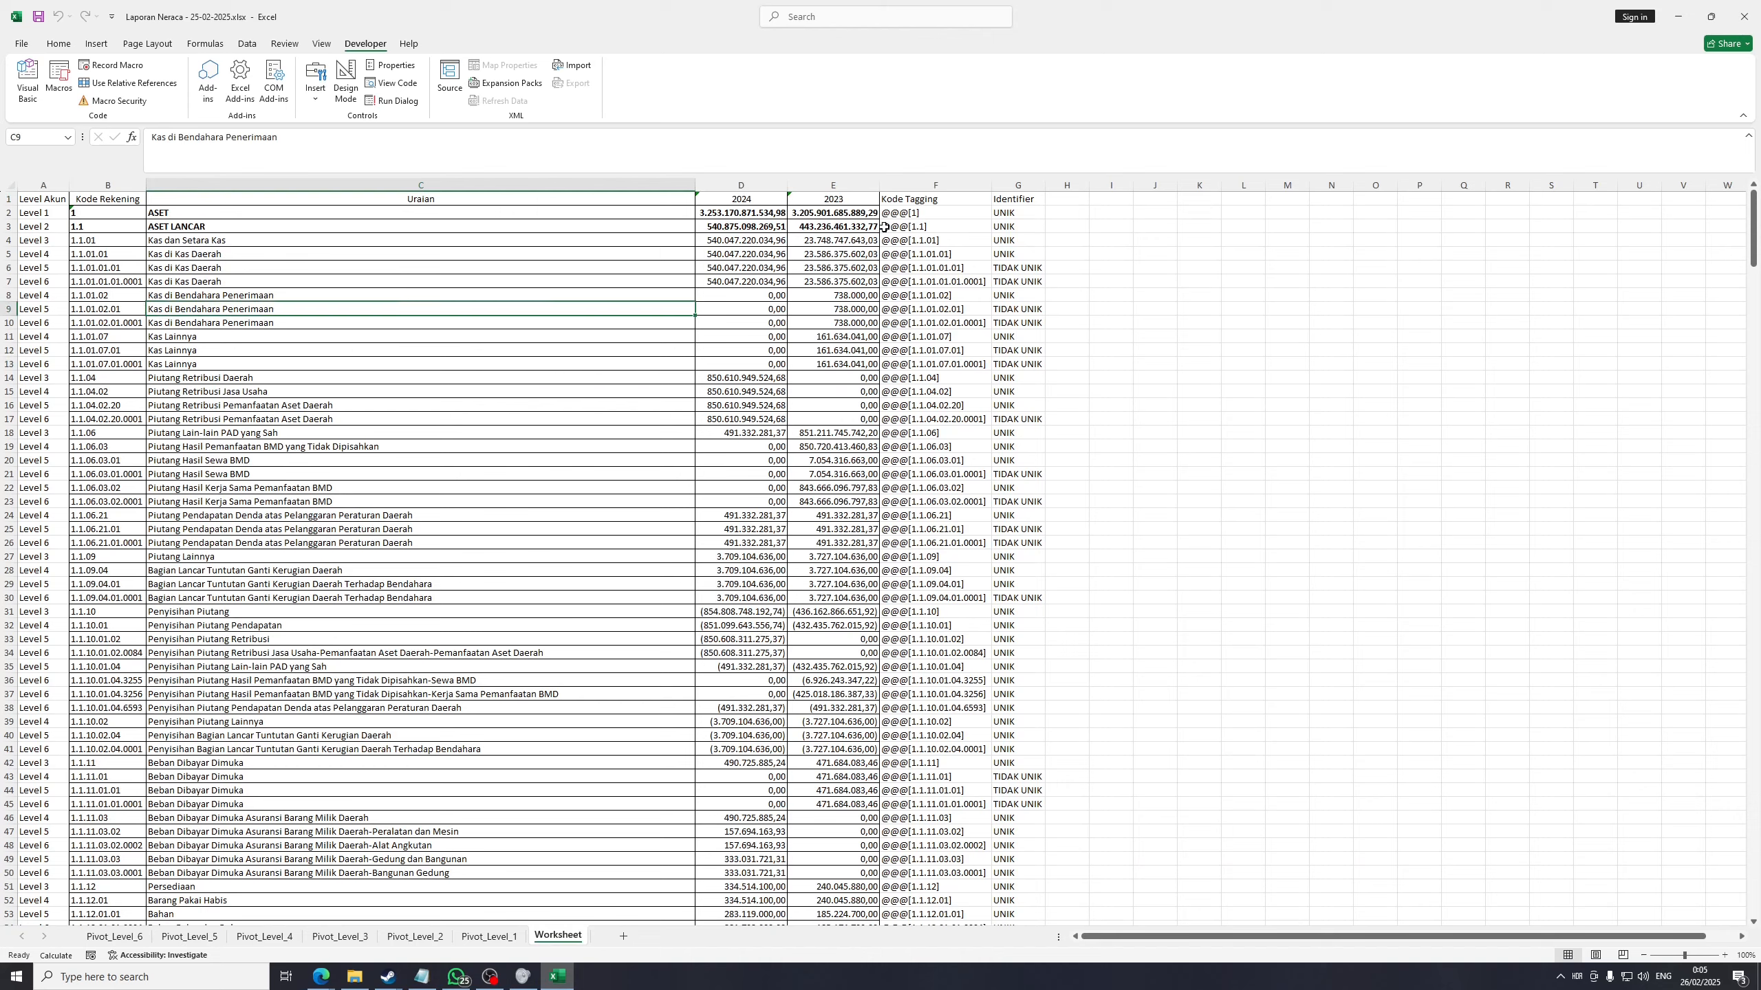
{"action": "left_click", "coordinate": [913, 198]}
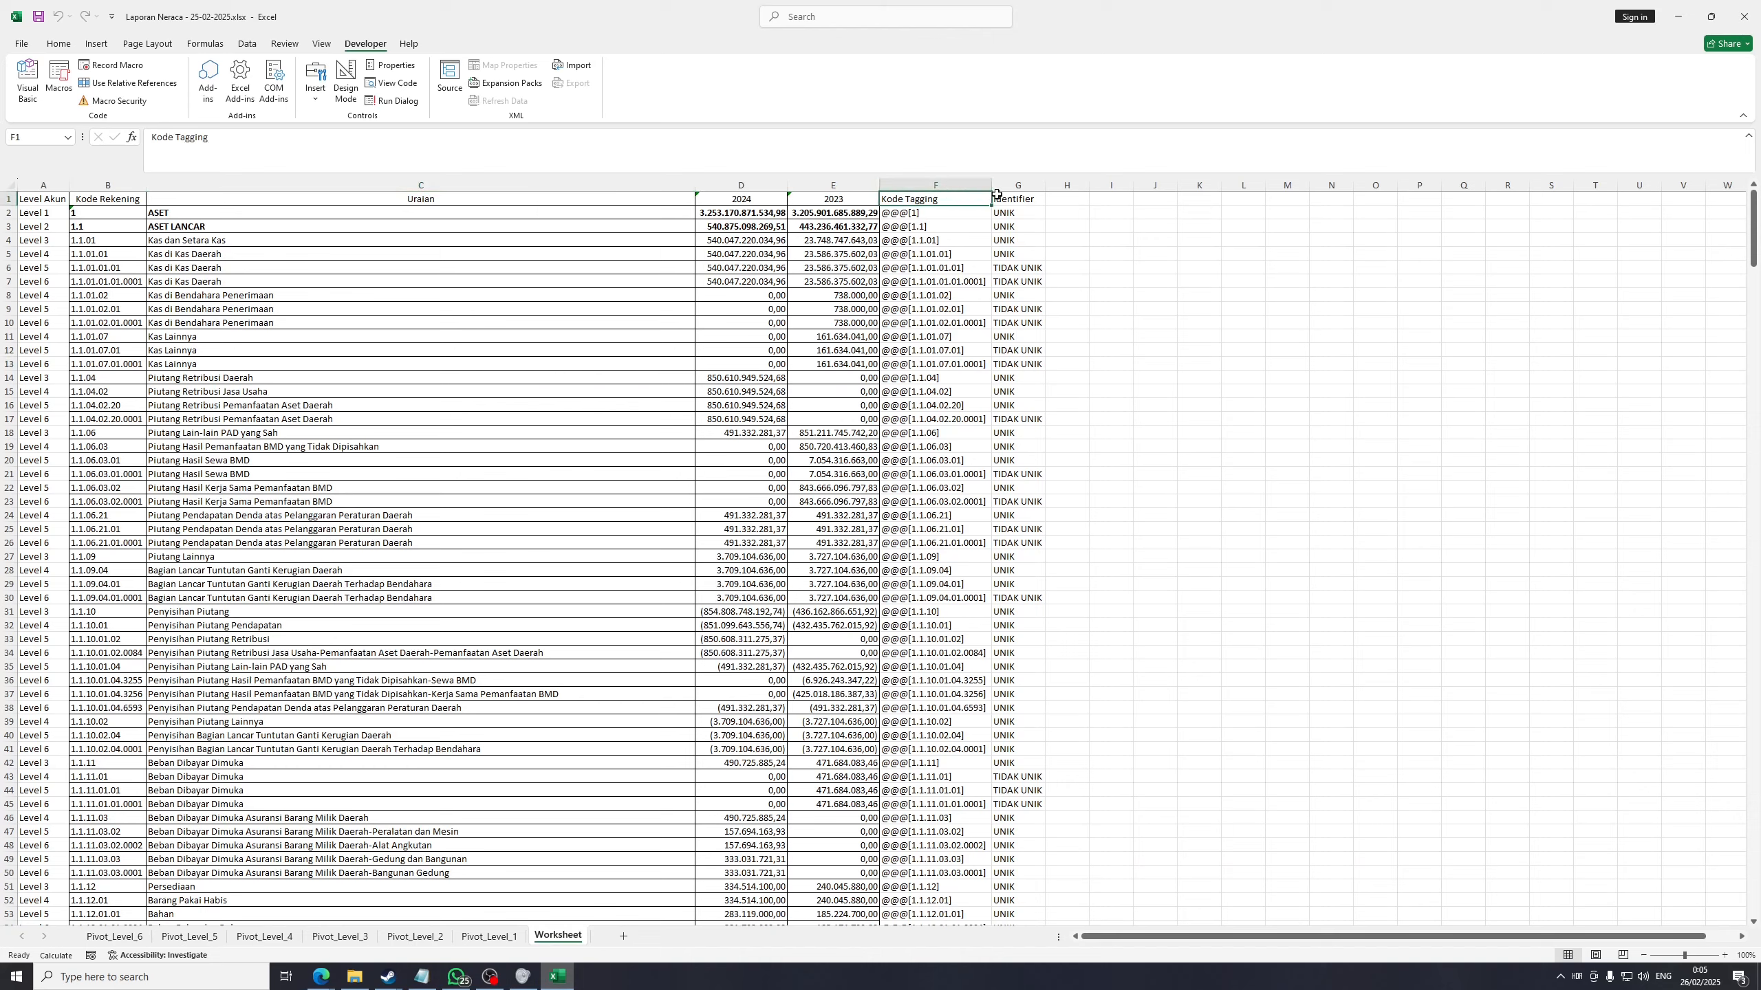
{"action": "left_click", "coordinate": [59, 44]}
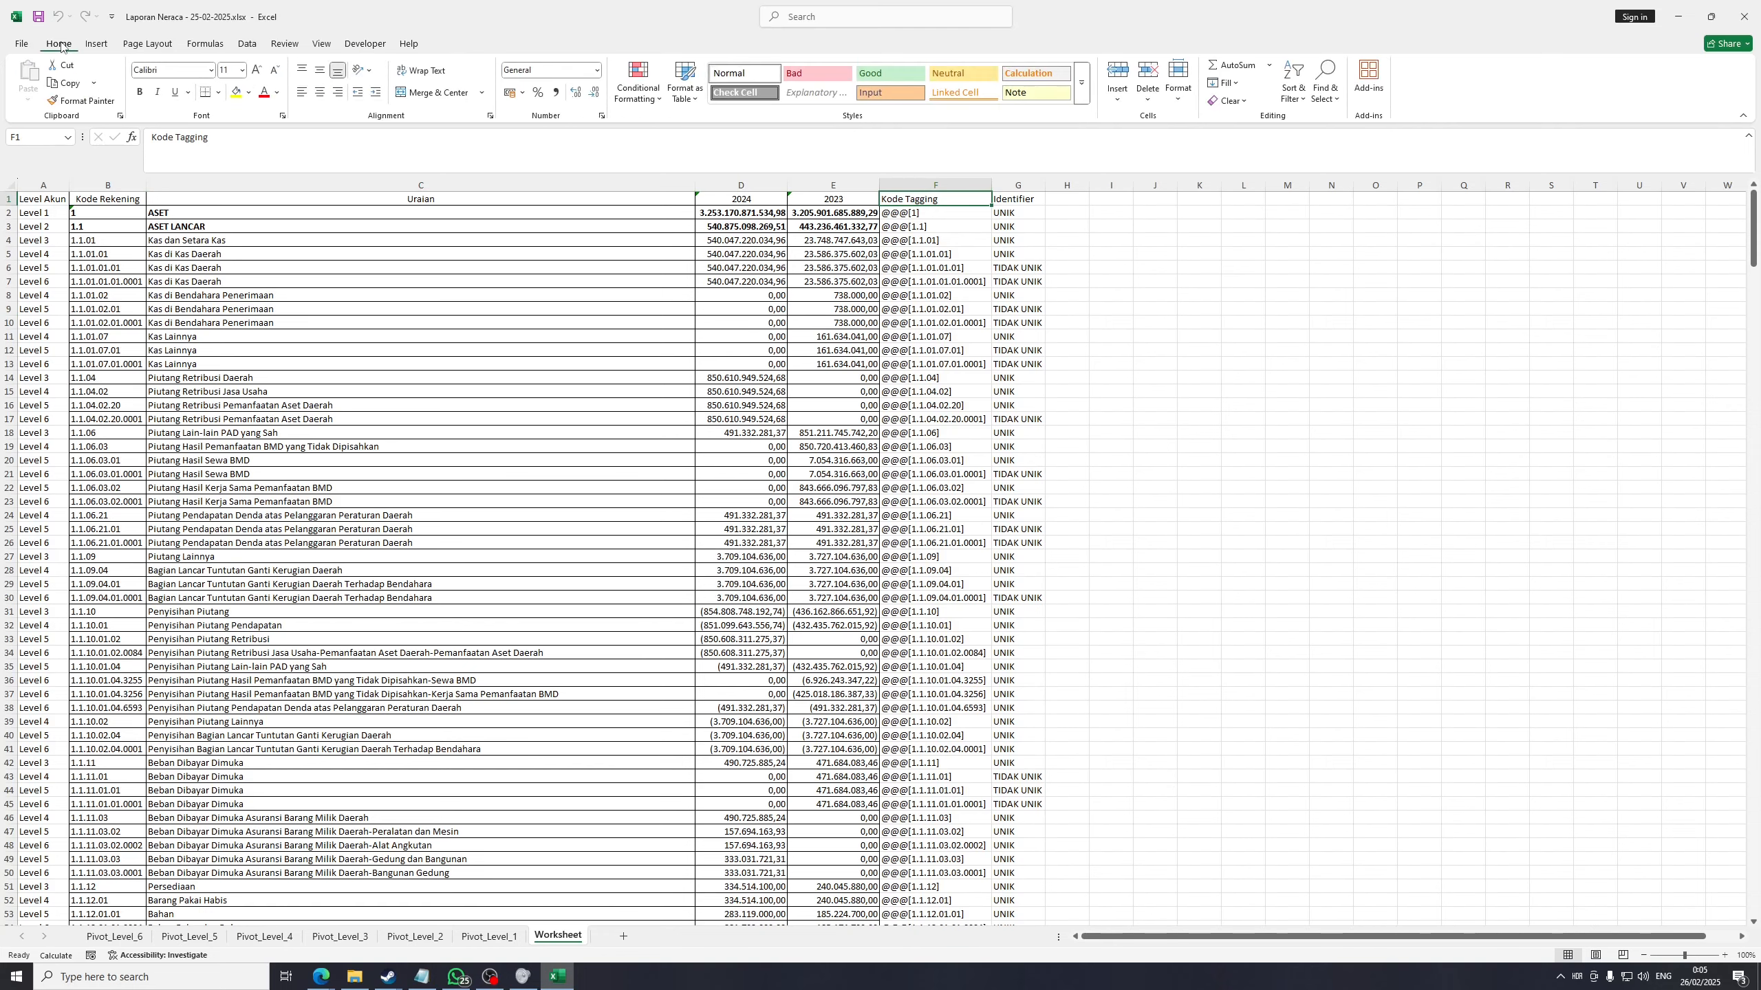
{"action": "left_click", "coordinate": [1294, 101]}
{"action": "left_click", "coordinate": [1319, 182]}
{"action": "left_click", "coordinate": [1295, 309]}
Filter the Worksheet data to exclude Level 6 from Level Akun and TIDAK UNIK from Identifier
{"action": "left_click", "coordinate": [63, 200]}
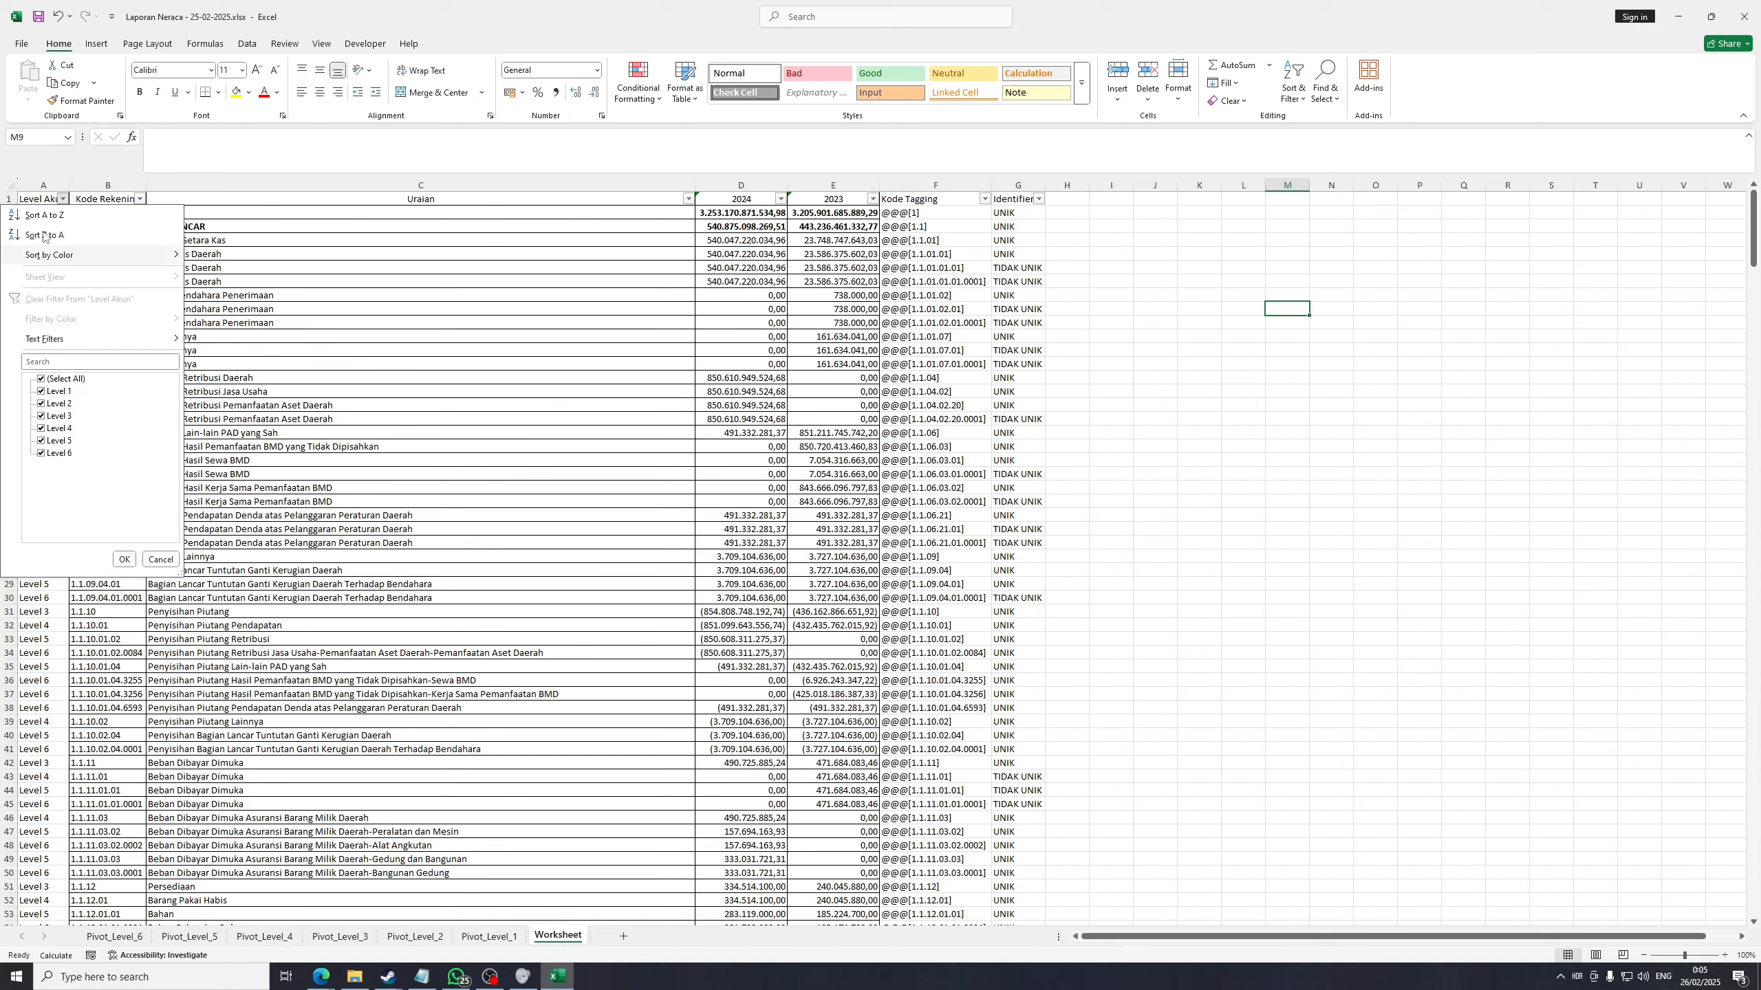
{"action": "left_click", "coordinate": [58, 453]}
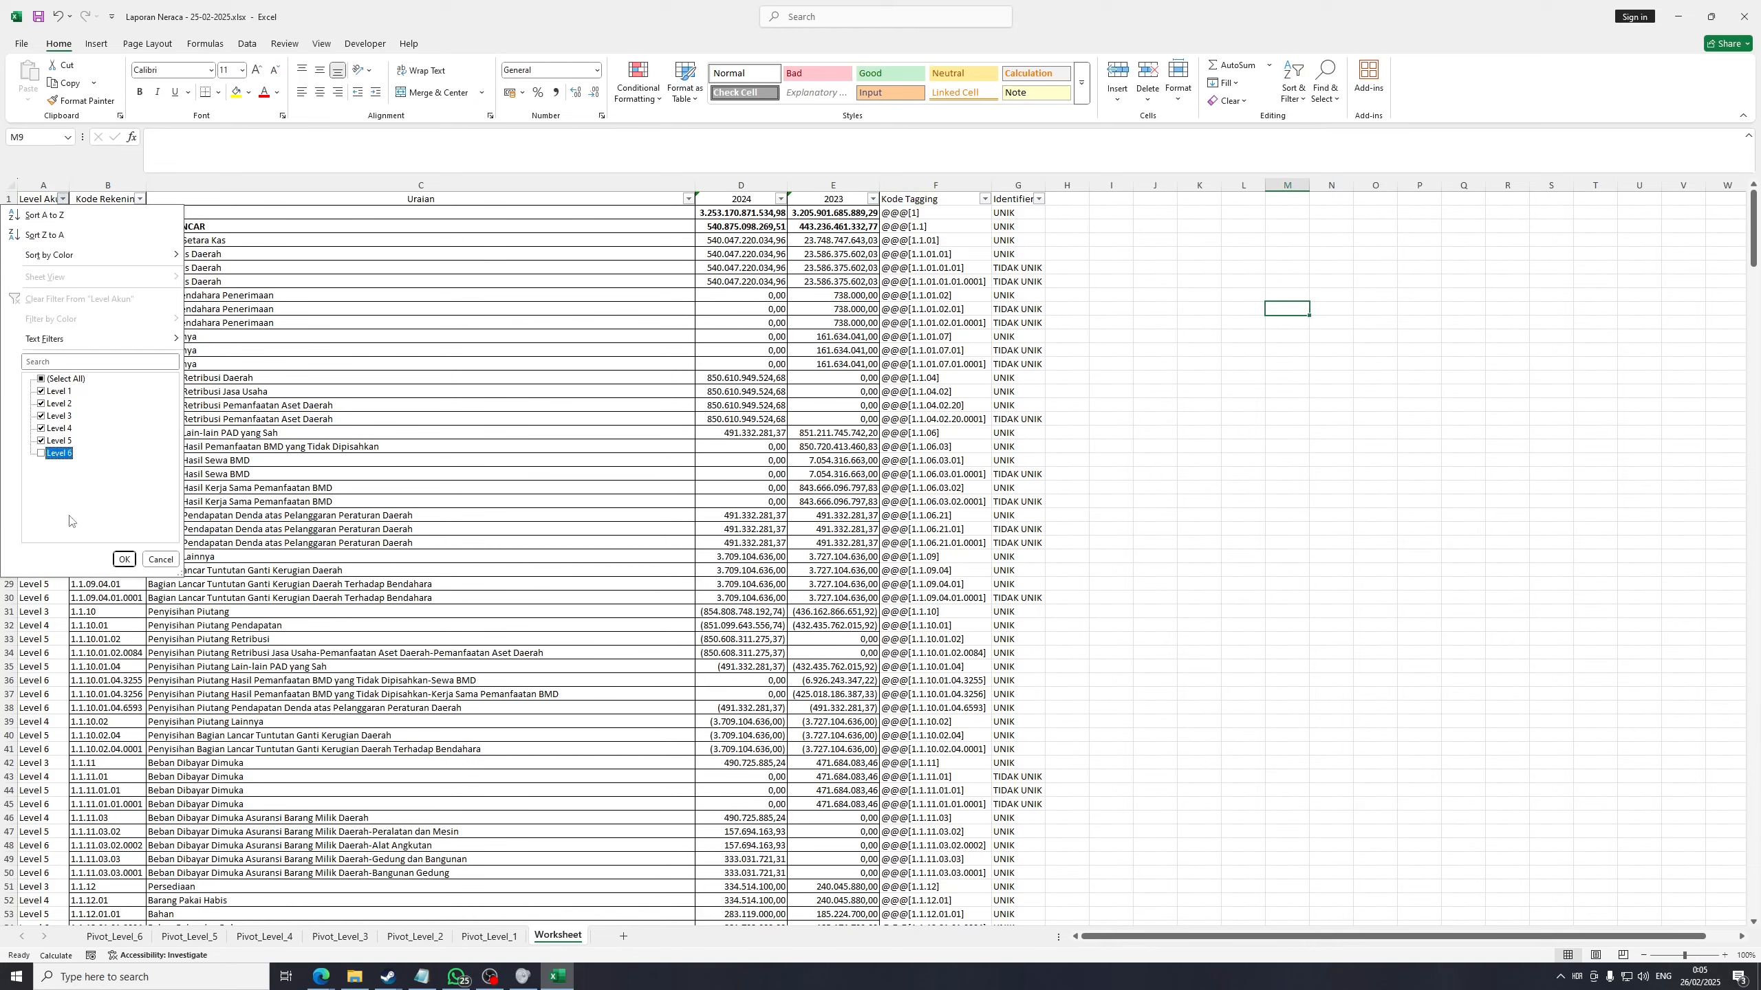
{"action": "left_click", "coordinate": [124, 560]}
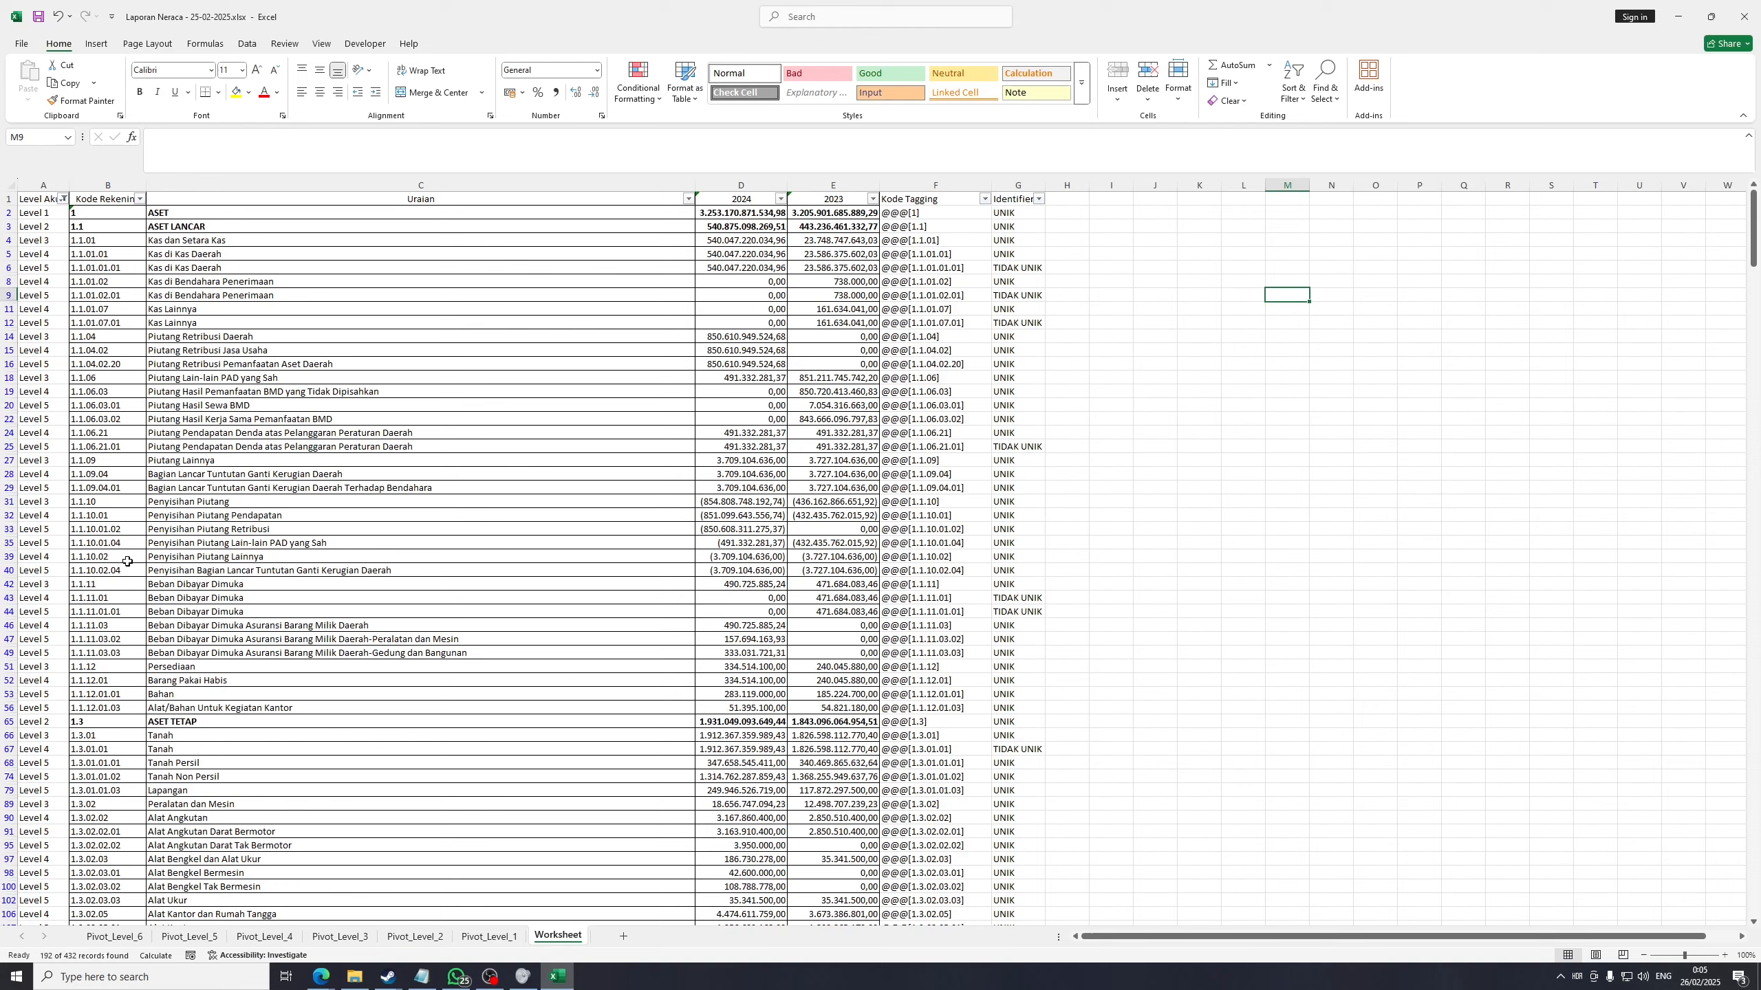
{"action": "left_click", "coordinate": [1039, 199]}
{"action": "left_click", "coordinate": [926, 391]}
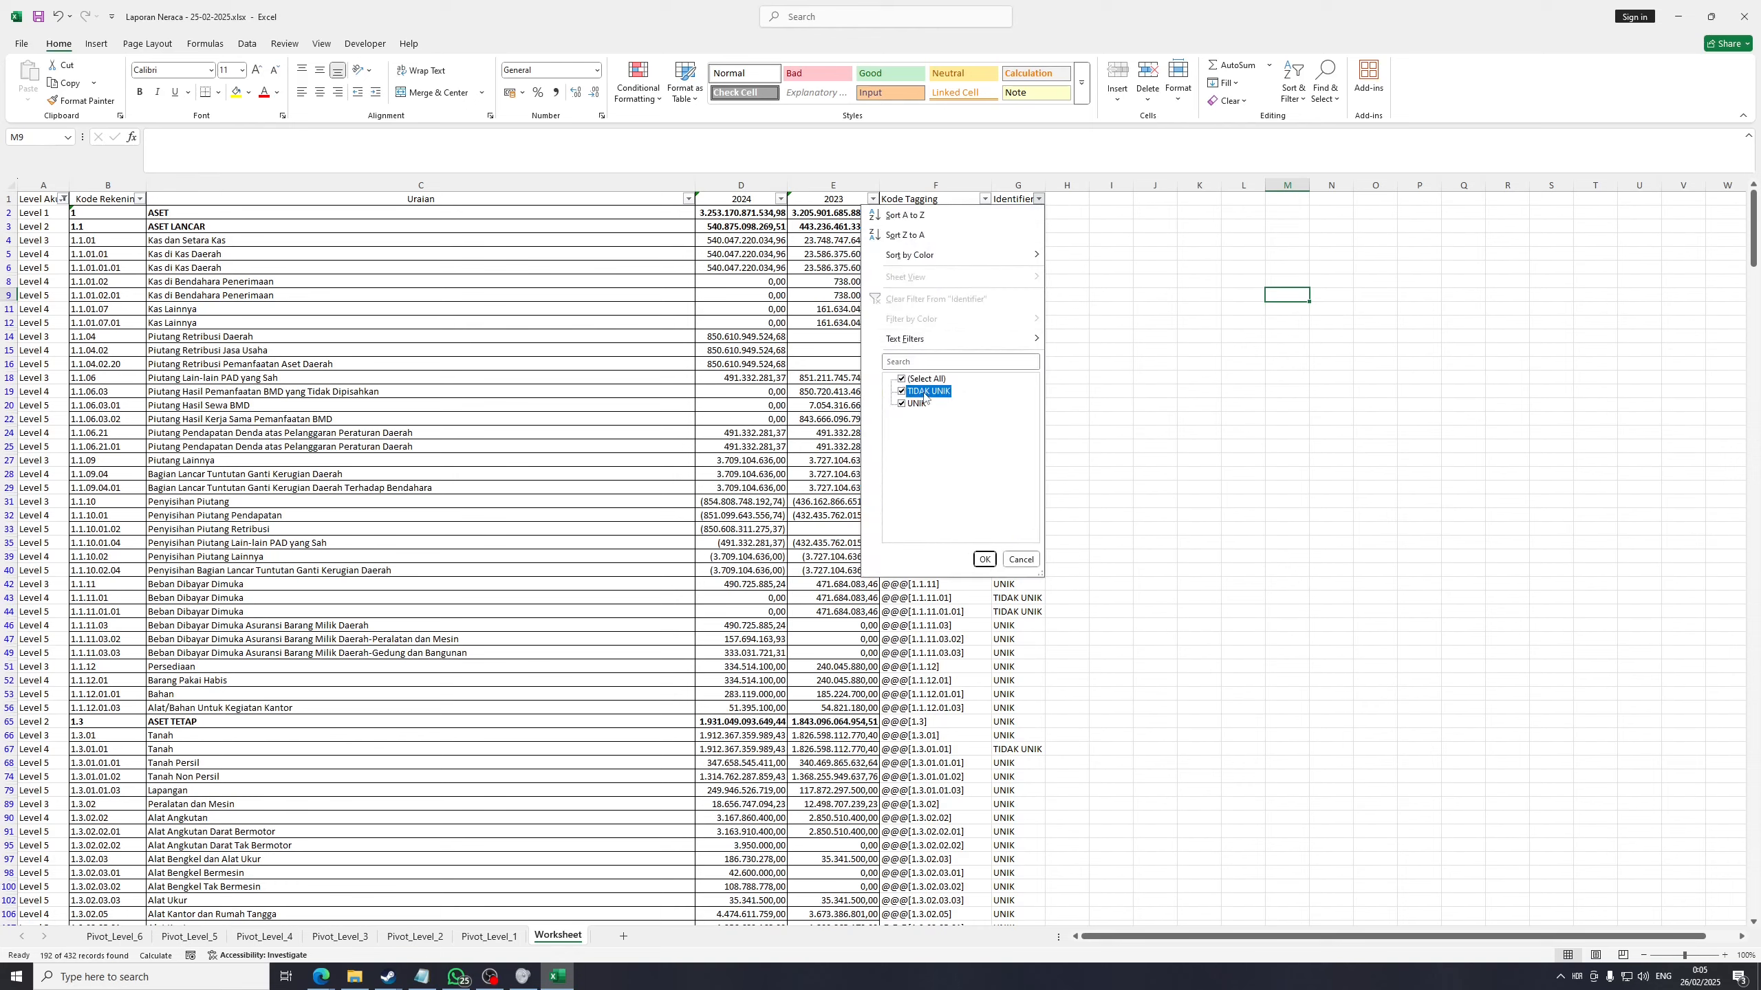
{"action": "left_click", "coordinate": [984, 559]}
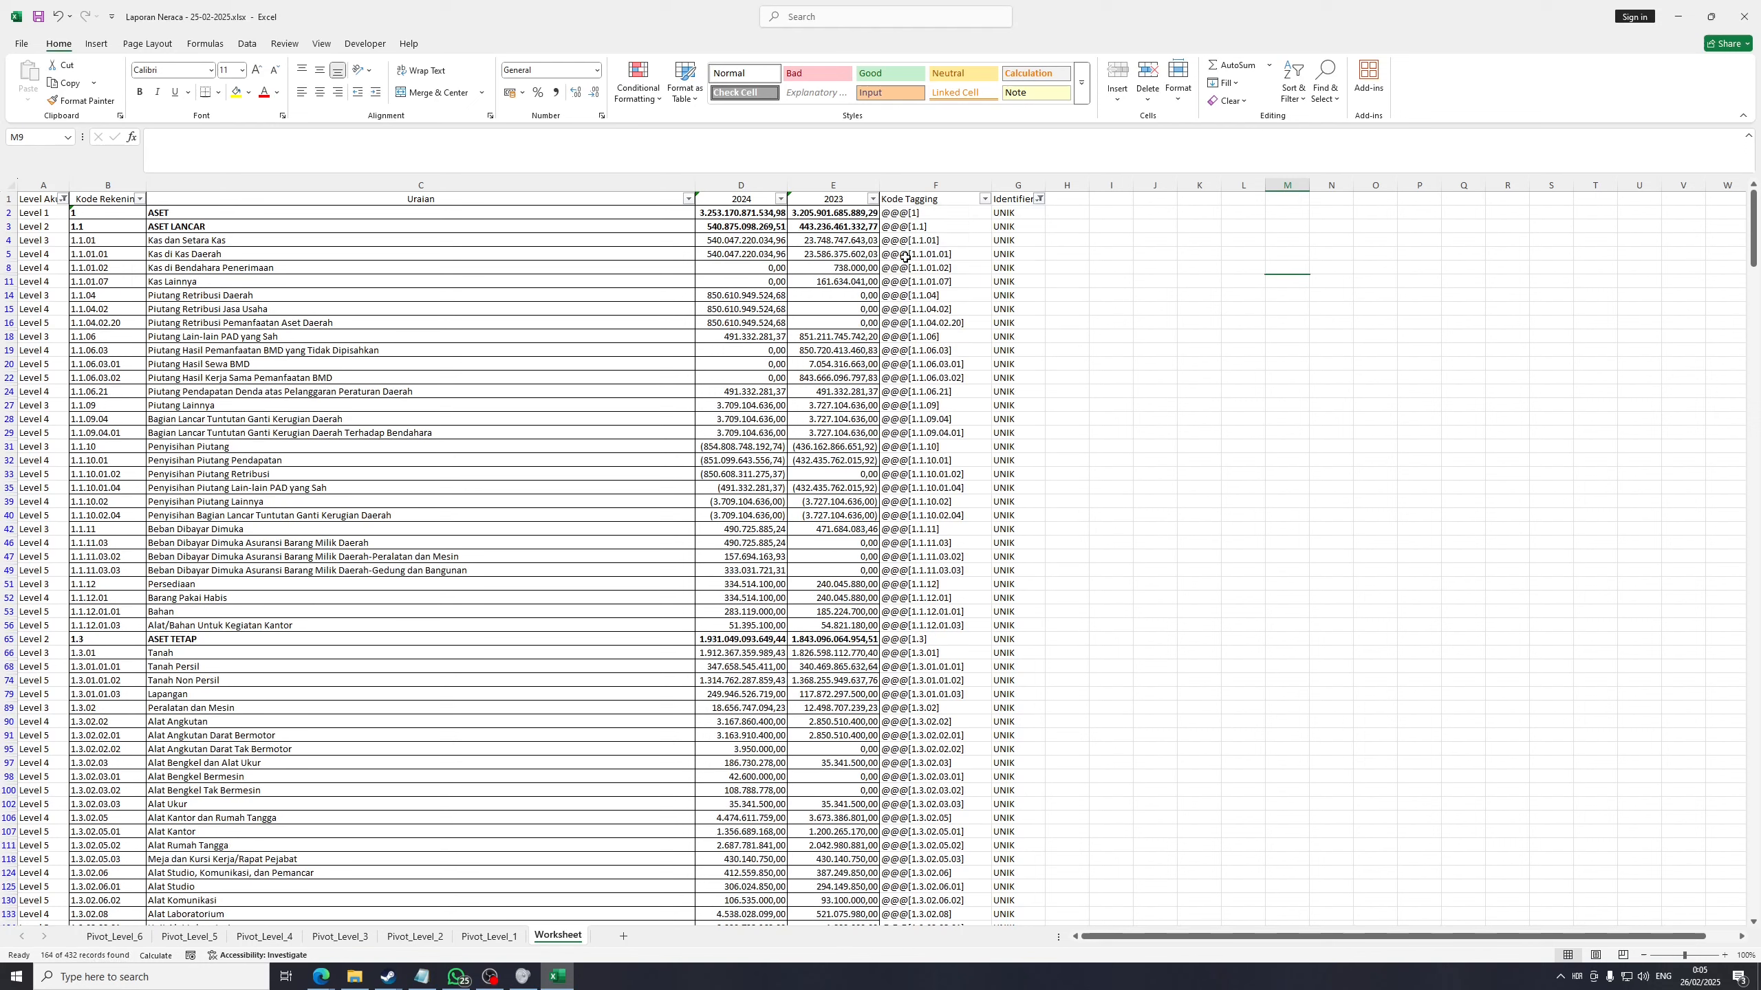
Check the filtered Kode Tagging entries against their account codes and descriptions
{"action": "left_click_drag", "start_coordinate": [904, 213], "coordinate": [884, 630]}
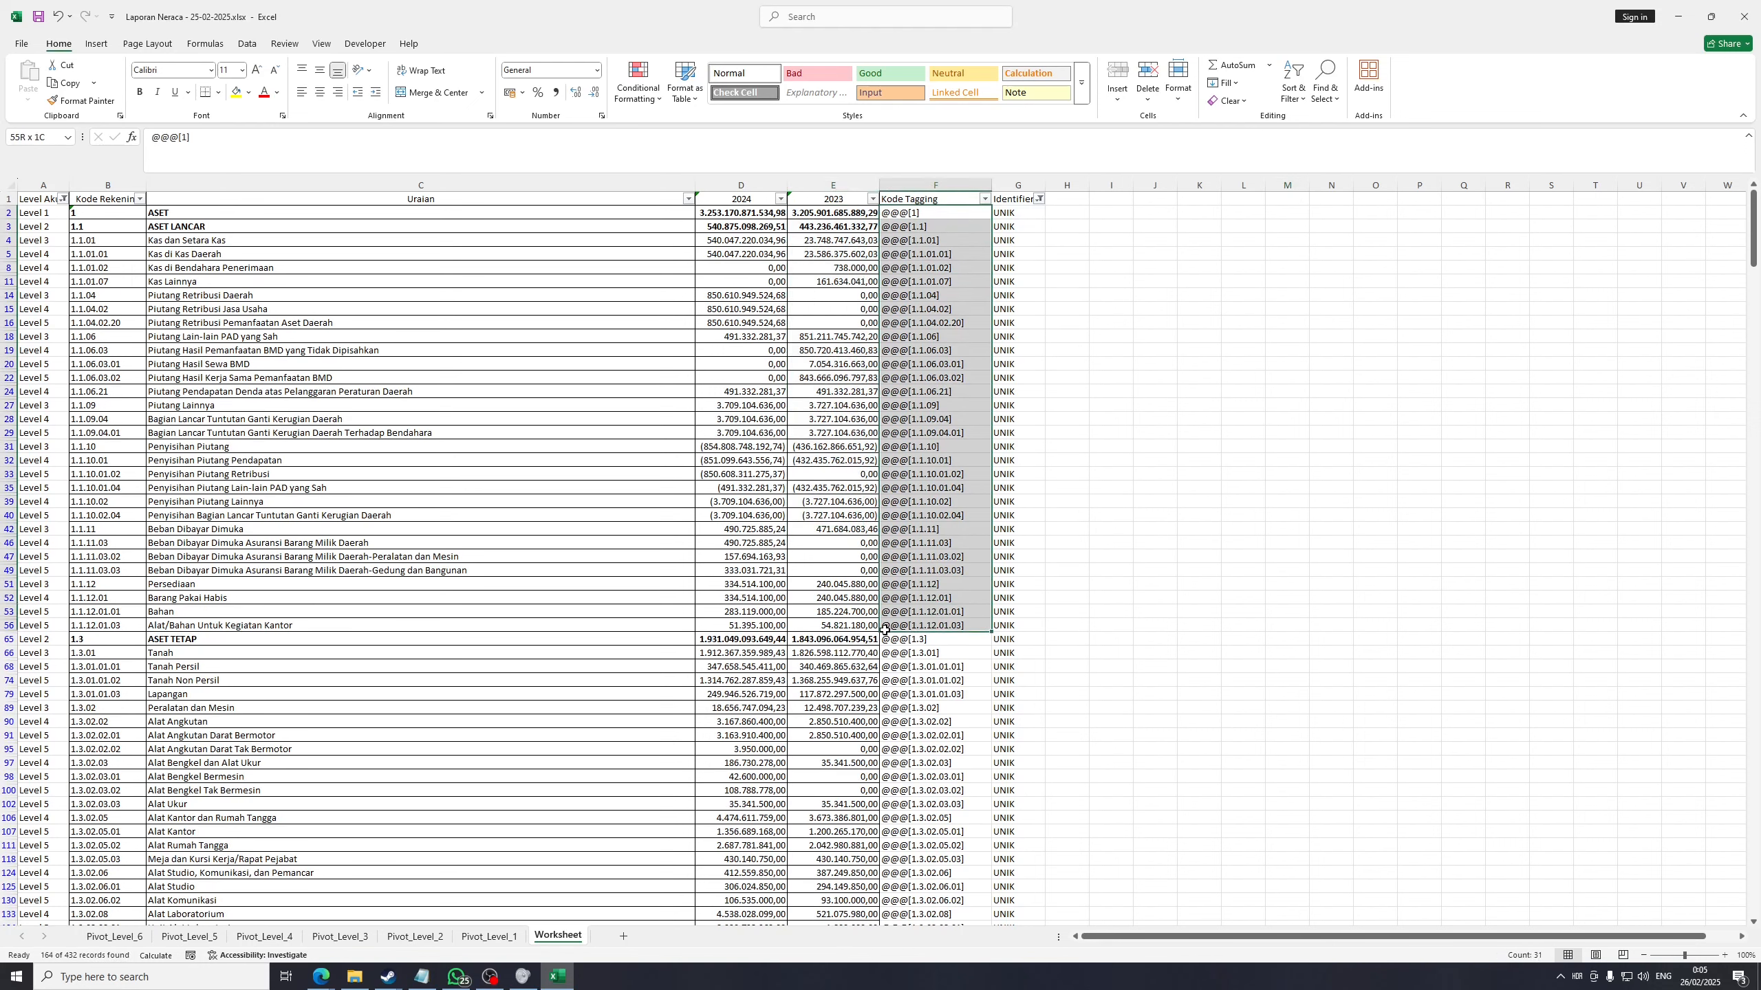
{"action": "left_click_drag", "start_coordinate": [110, 240], "coordinate": [469, 515]}
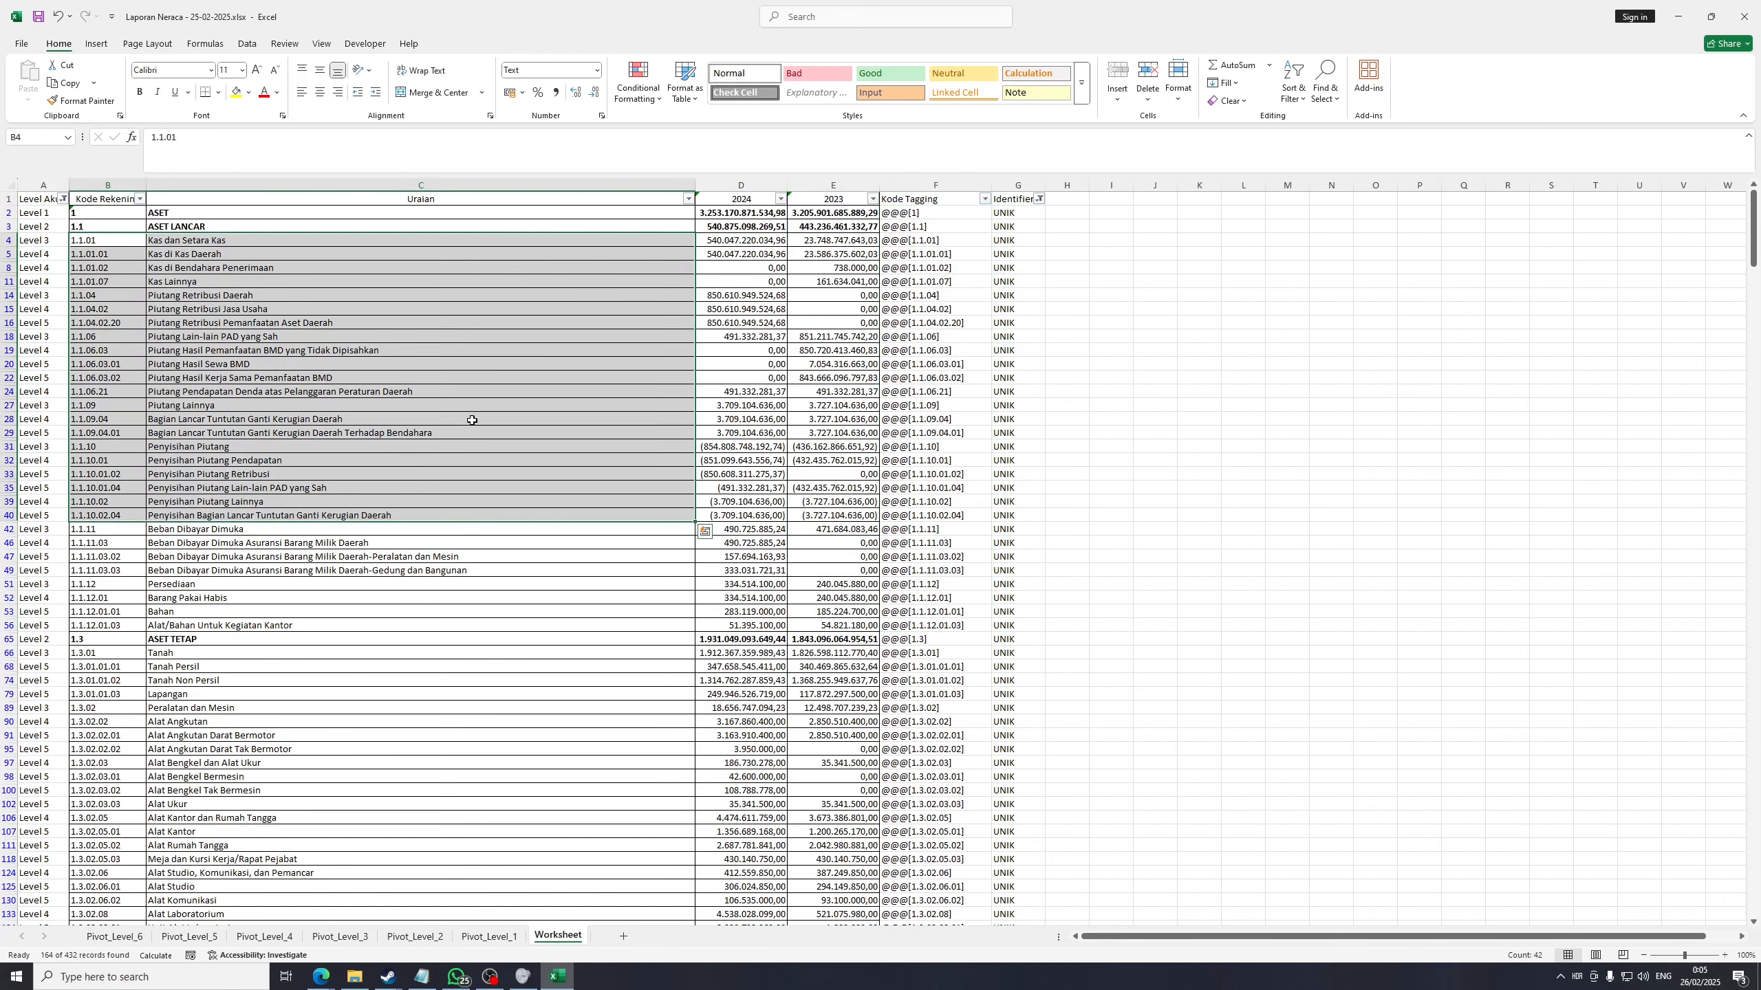
{"action": "left_click", "coordinate": [473, 419]}
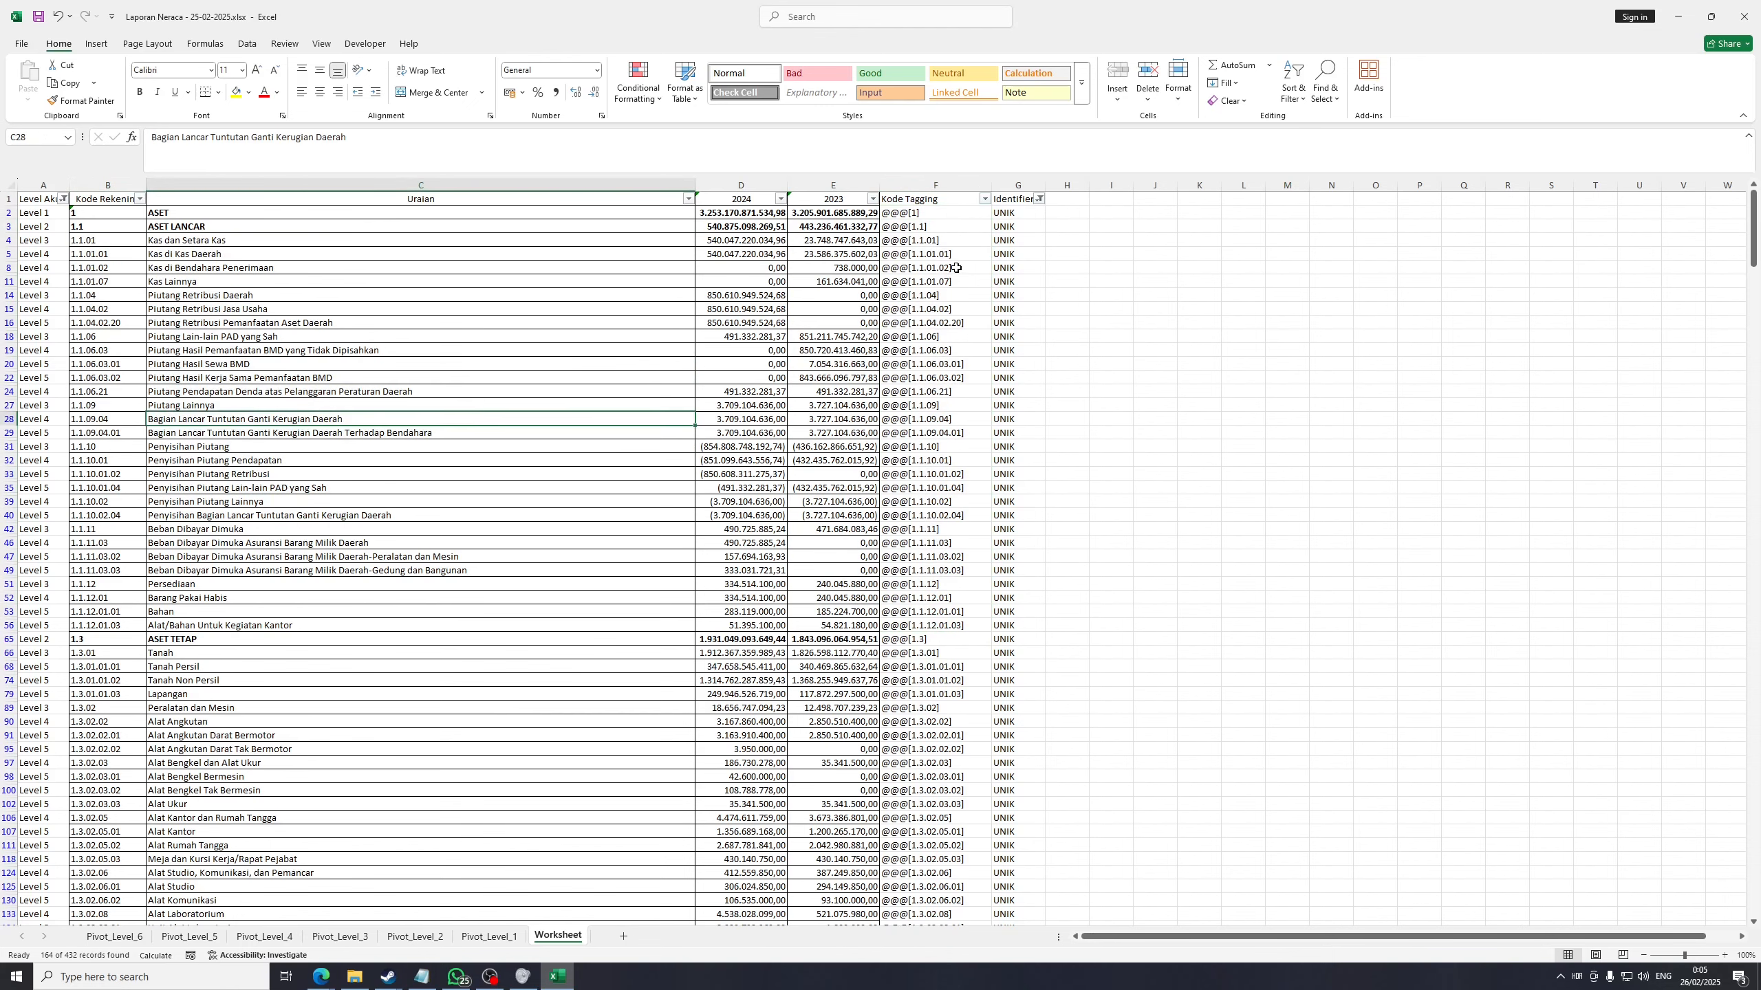
{"action": "left_click", "coordinate": [215, 254]}
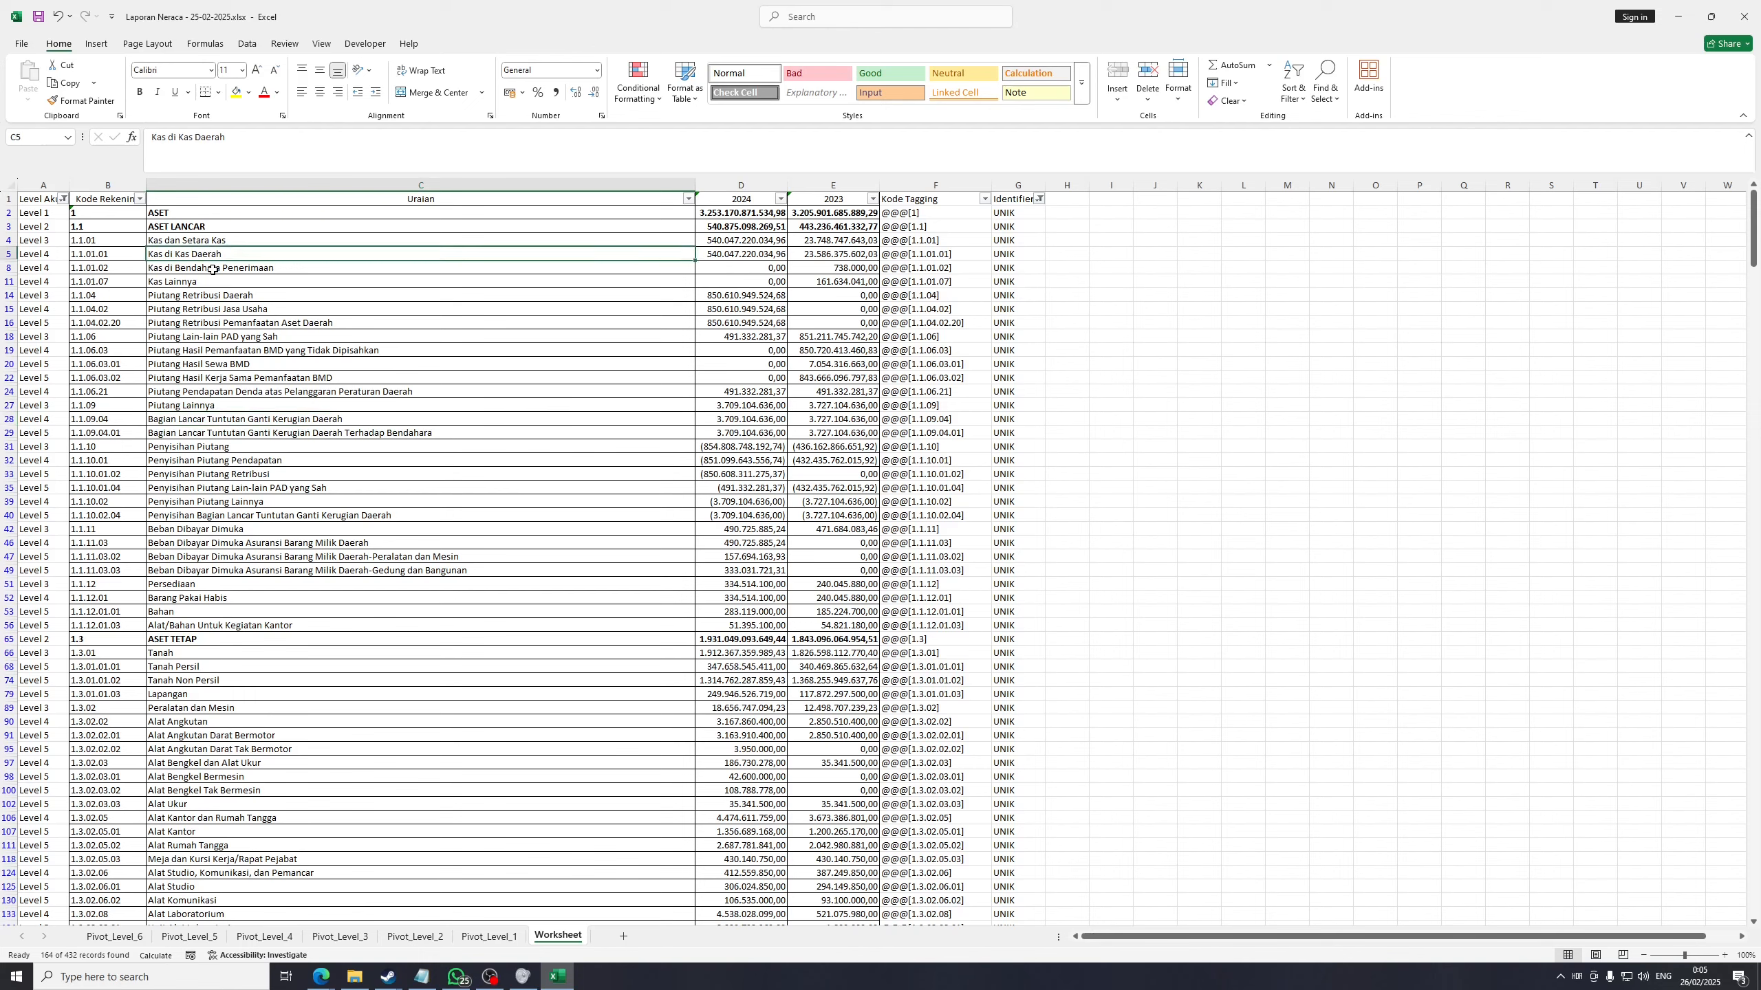
{"action": "left_click", "coordinate": [214, 269]}
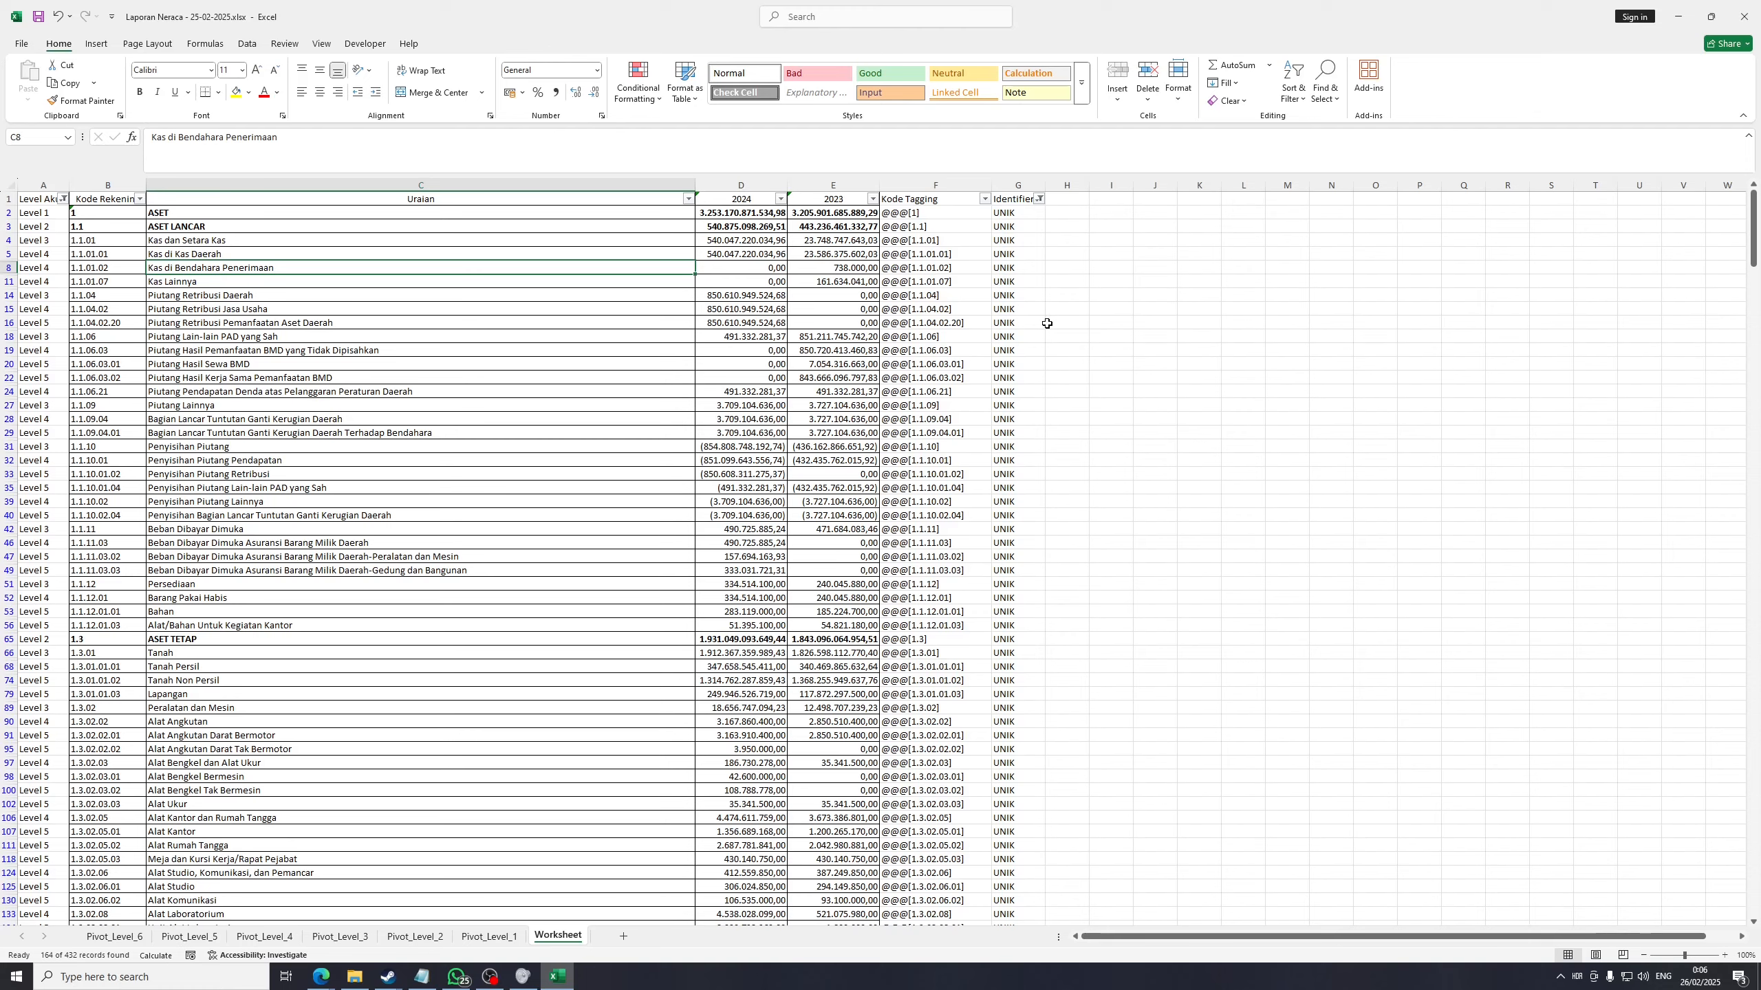
Copy the filtered Kode Tagging values from F2 down to the last row
{"action": "left_click", "coordinate": [918, 216]}
{"action": "scroll", "coordinate": [1003, 474], "scroll_direction": "down", "scroll_amount": 20}
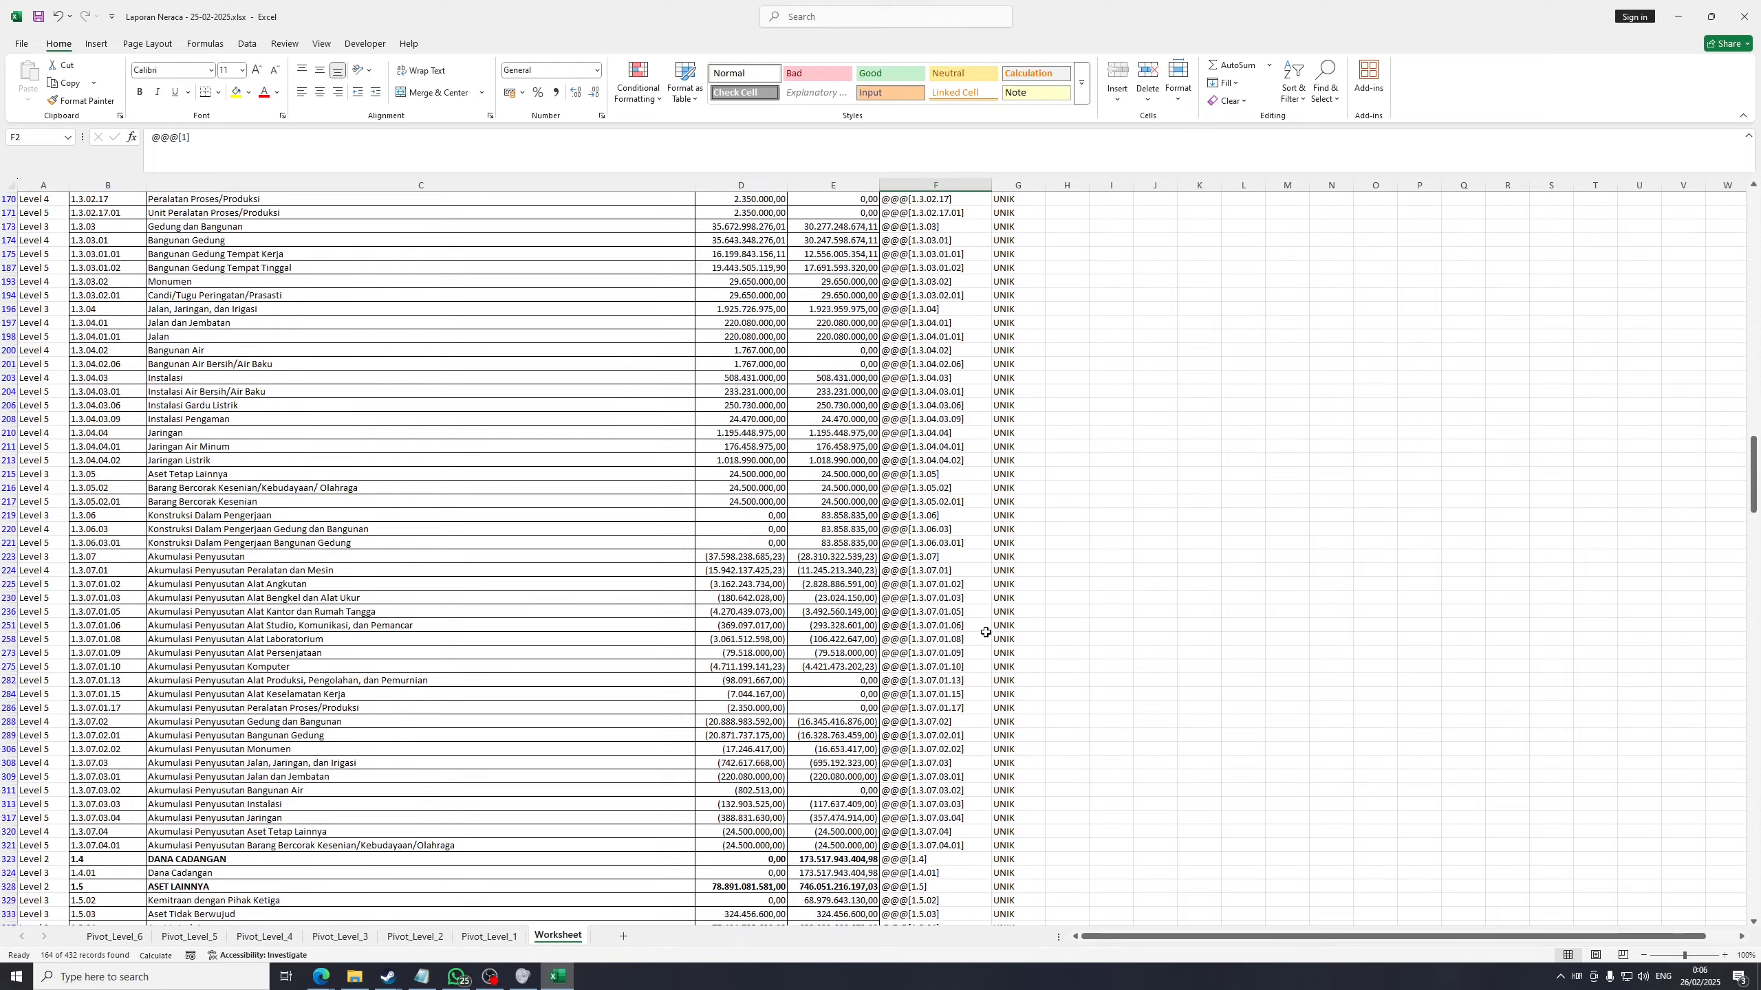
{"action": "scroll", "coordinate": [983, 648], "scroll_direction": "down", "scroll_amount": 11}
{"action": "key", "text": "ctrl+shift+Down"}
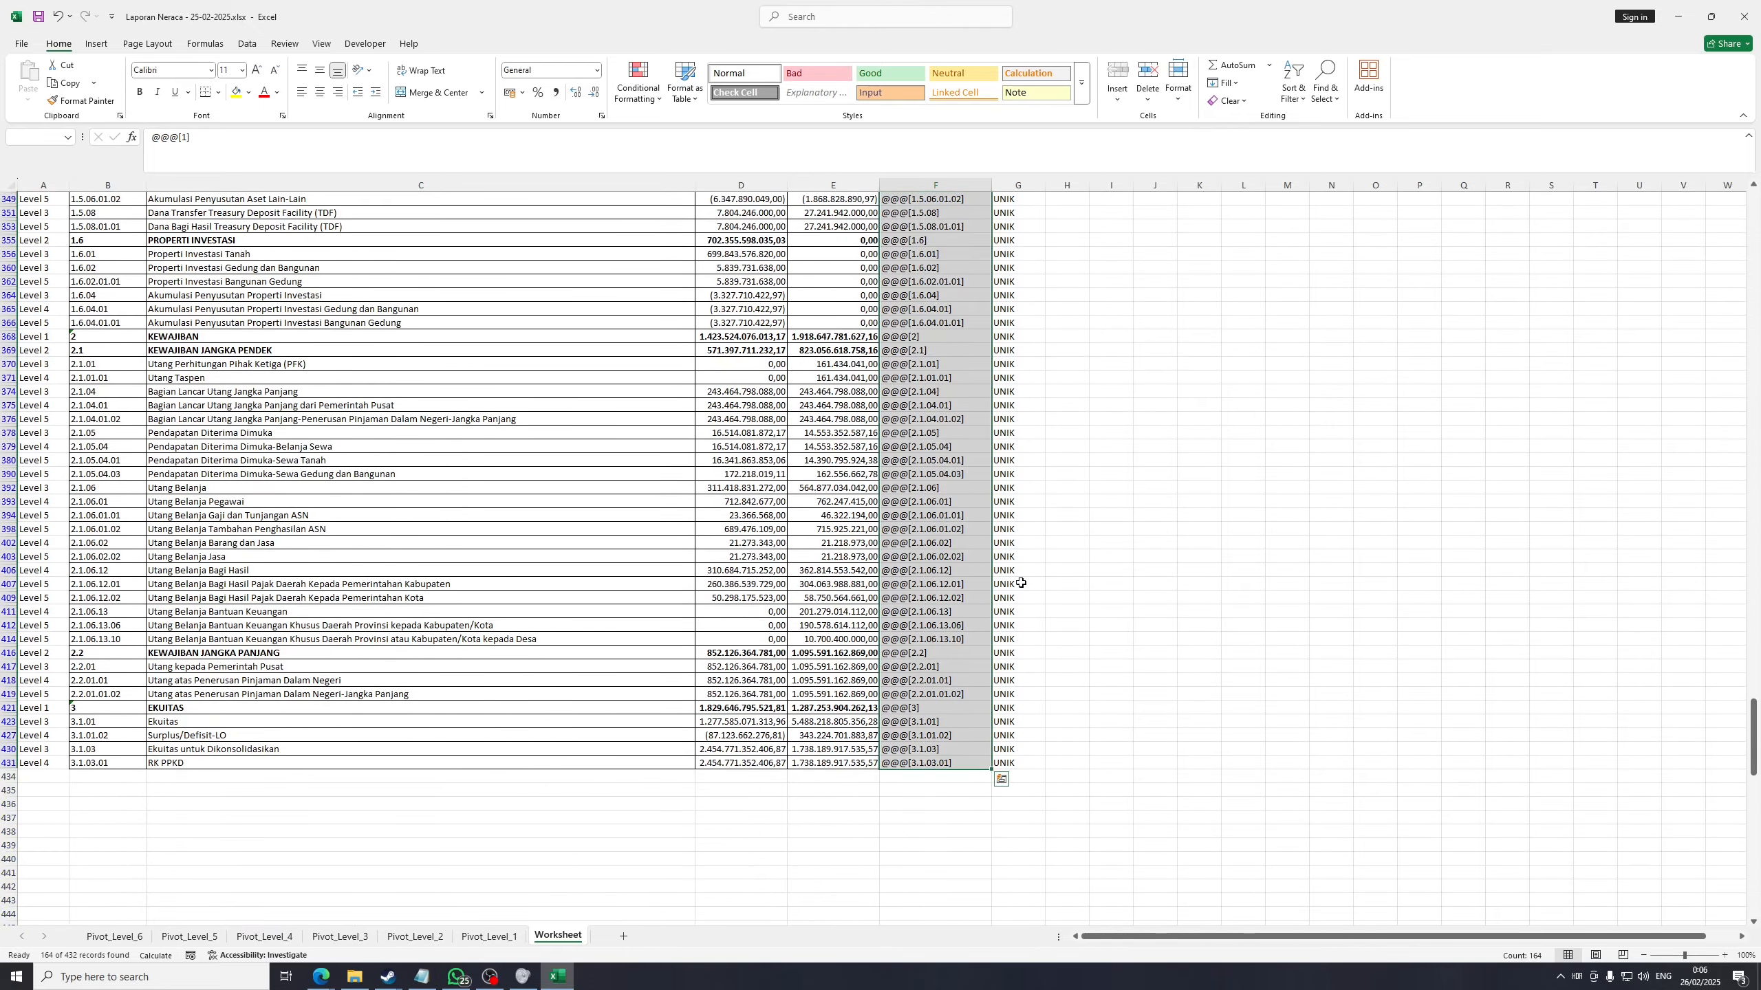
{"action": "scroll", "coordinate": [1031, 601], "scroll_direction": "up", "scroll_amount": 3}
{"action": "key", "text": "ctrl+c"}
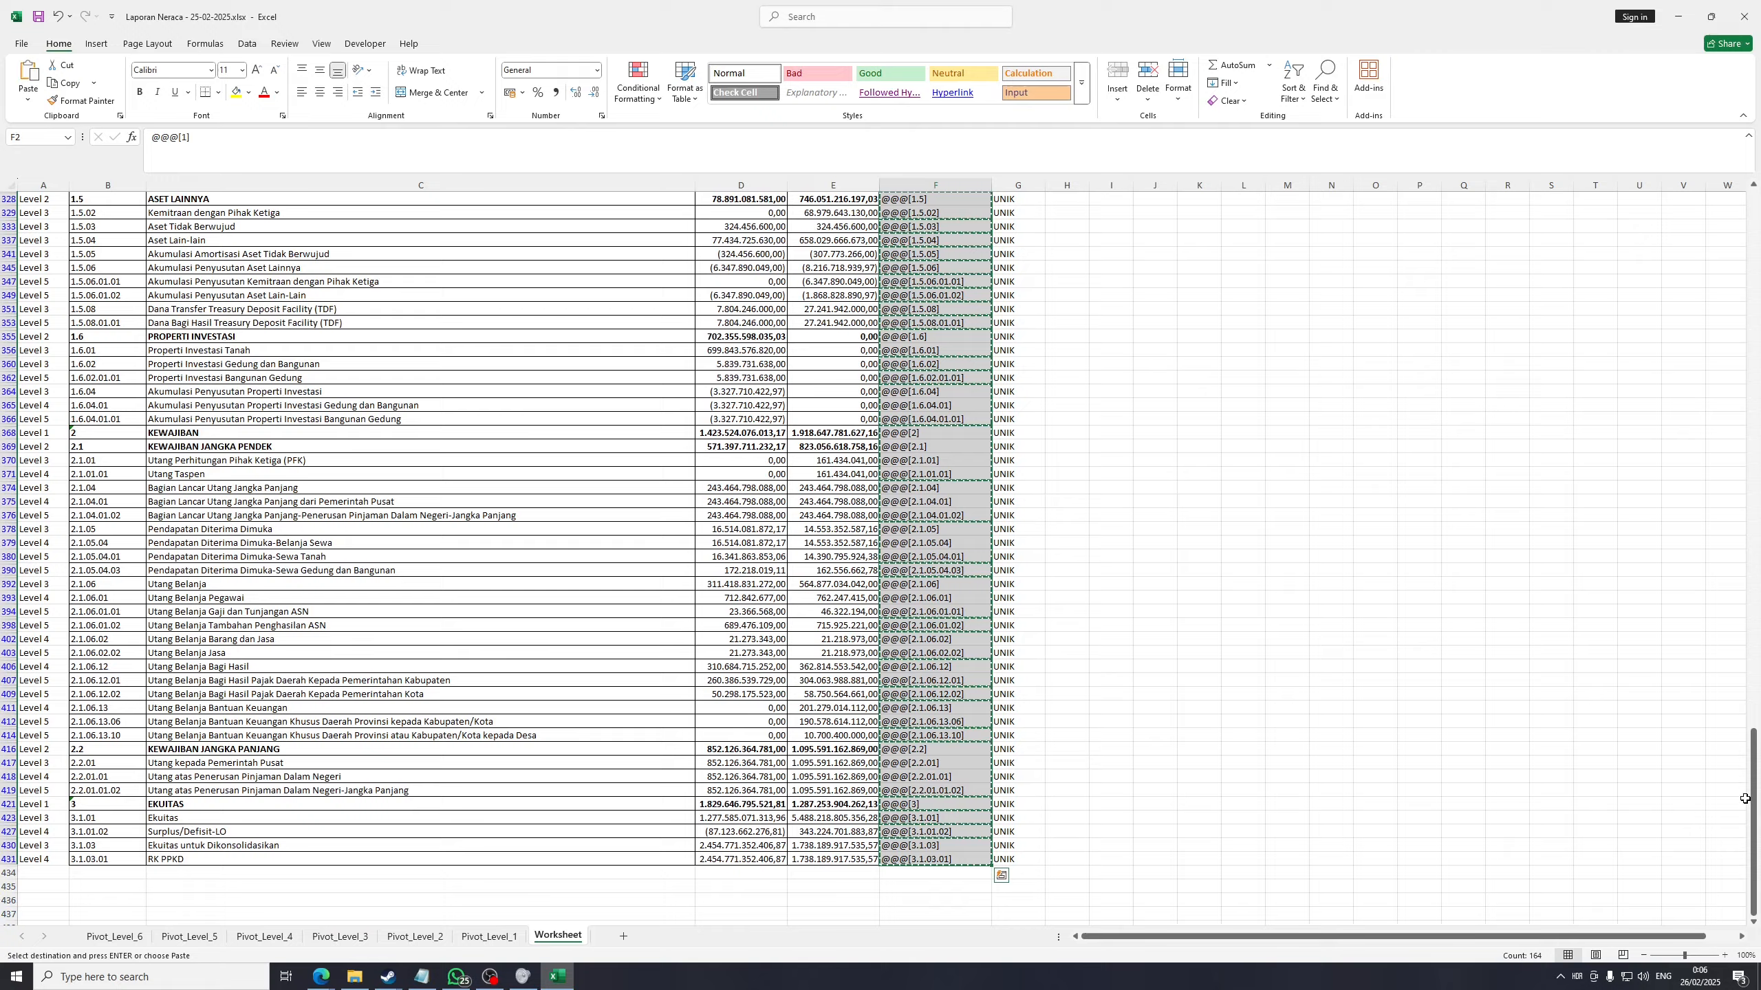
{"action": "left_click_drag", "start_coordinate": [1752, 769], "coordinate": [1744, 224]}
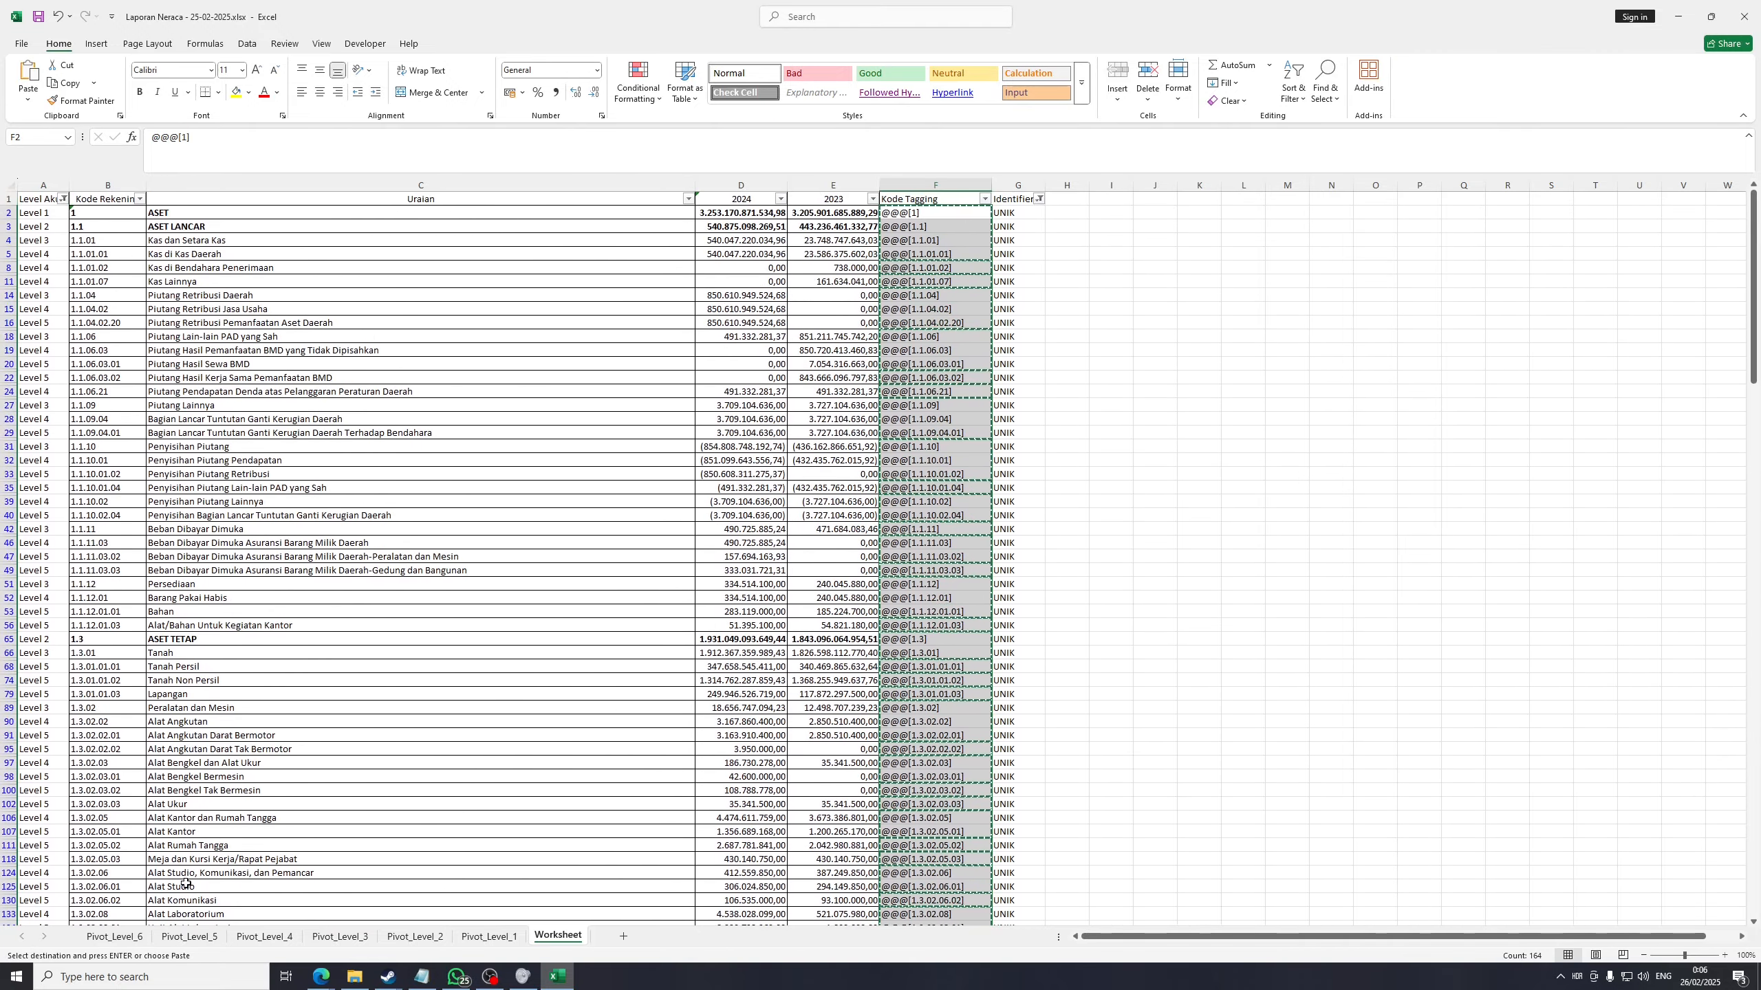
Launch Microsoft Word
{"action": "left_click", "coordinate": [153, 976]}
{"action": "type", "text": "word"}
{"action": "key", "text": "Return"}
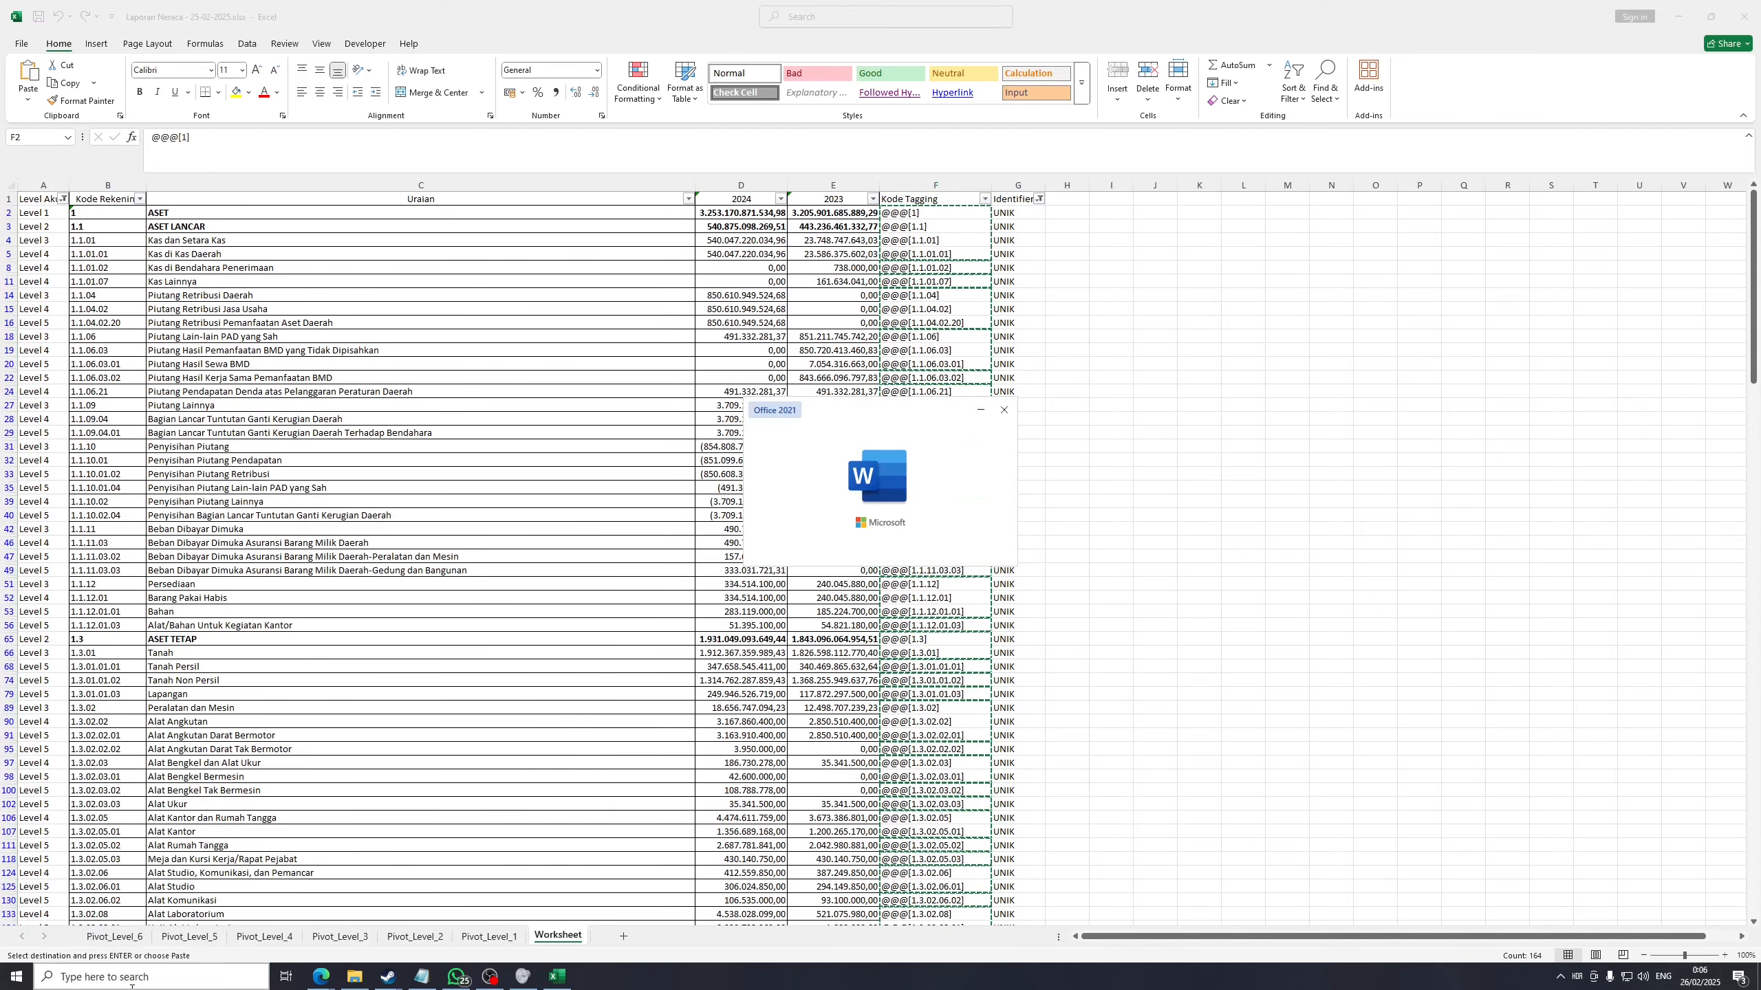
Create a blank document and paste the copied tagging codes into it as text only
{"action": "left_click", "coordinate": [185, 150]}
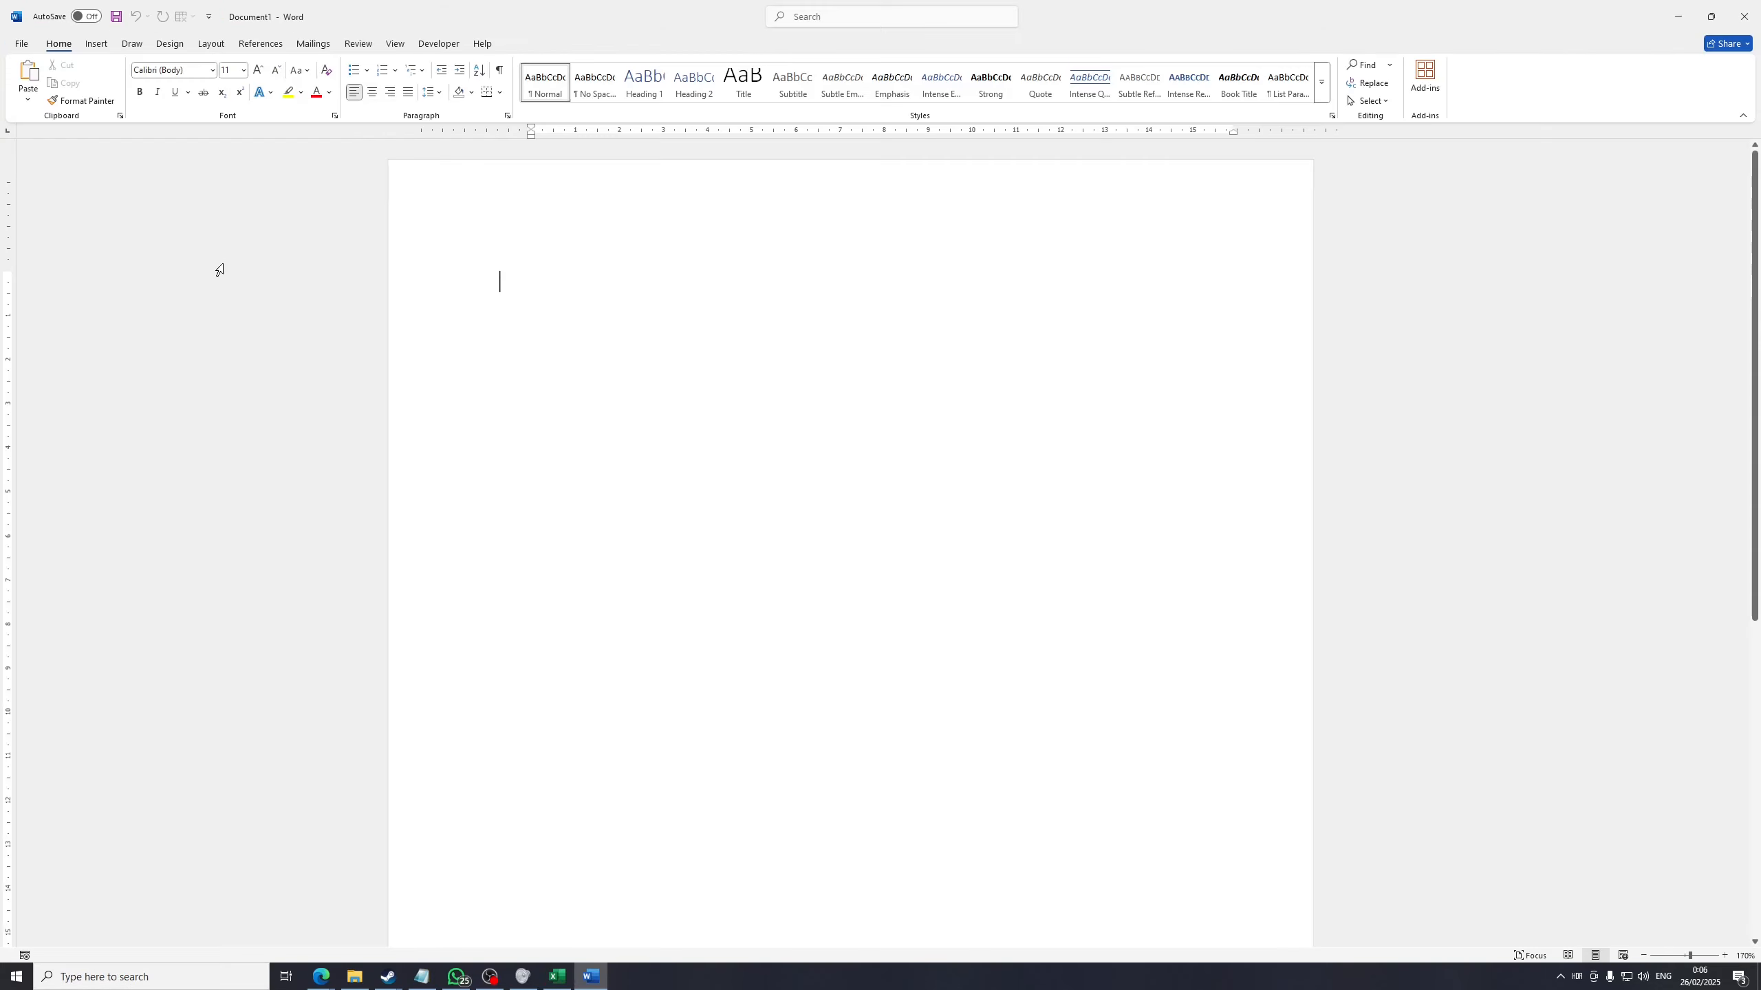
{"action": "right_click", "coordinate": [590, 292]}
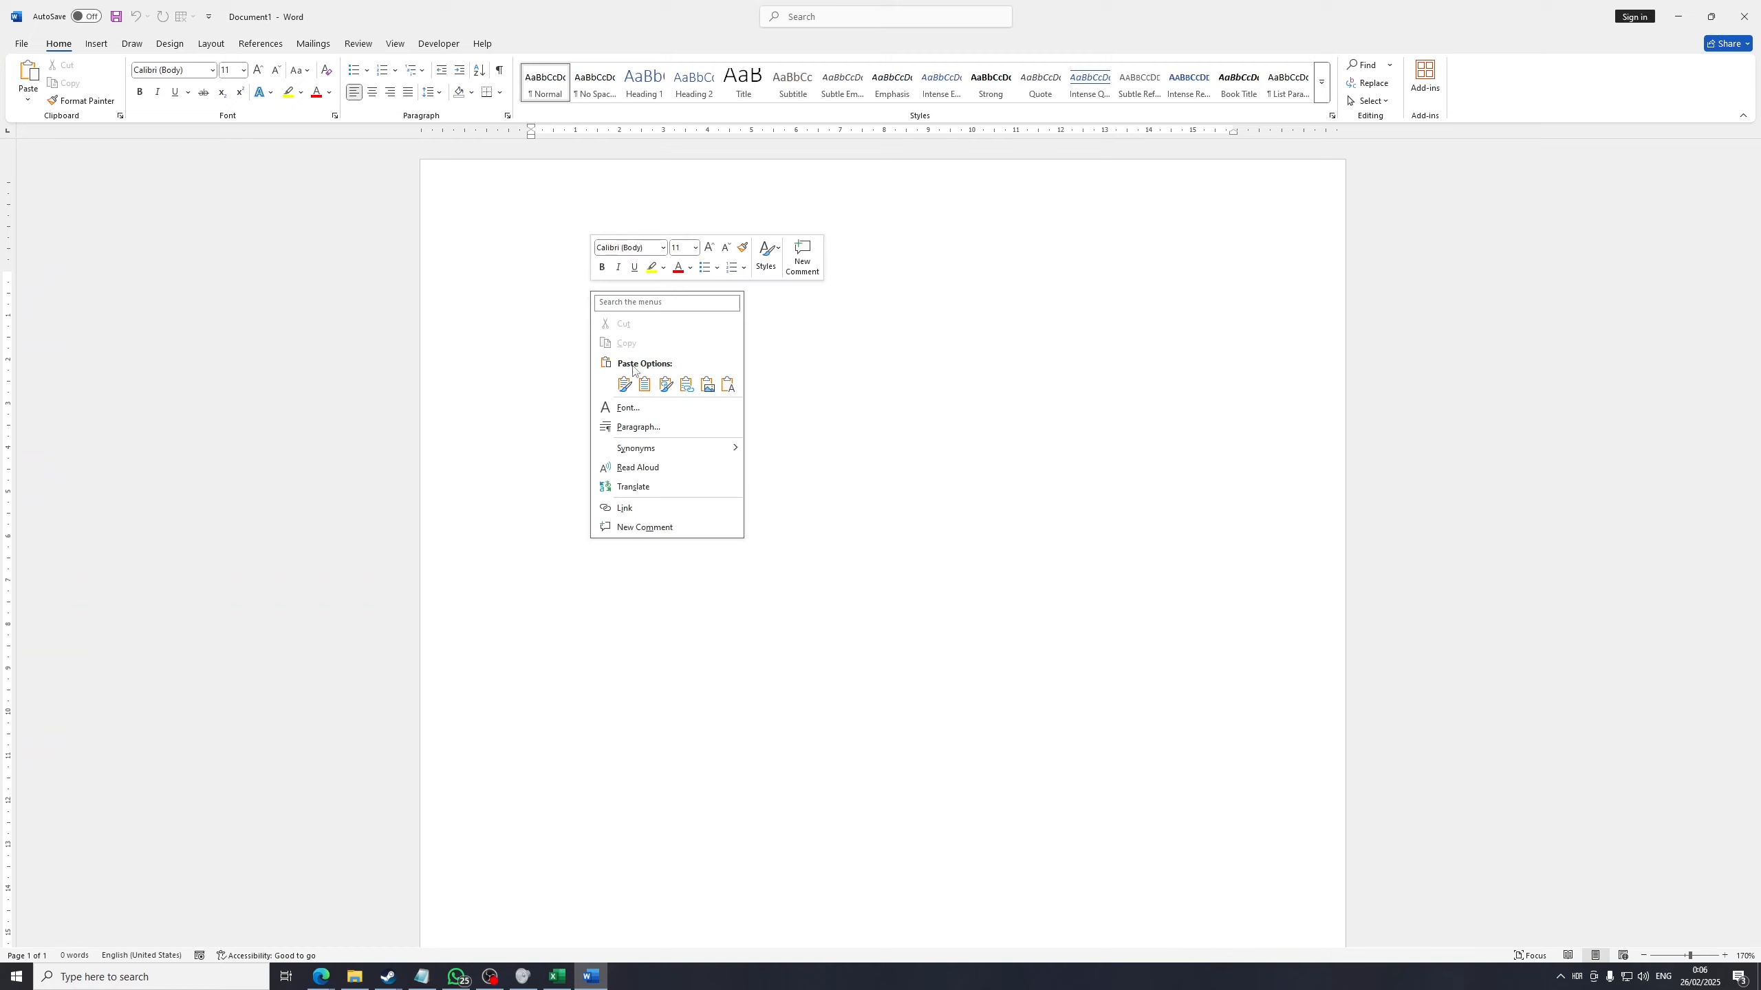
{"action": "left_click", "coordinate": [727, 386]}
{"action": "scroll", "coordinate": [693, 763], "scroll_direction": "down", "scroll_amount": 3}
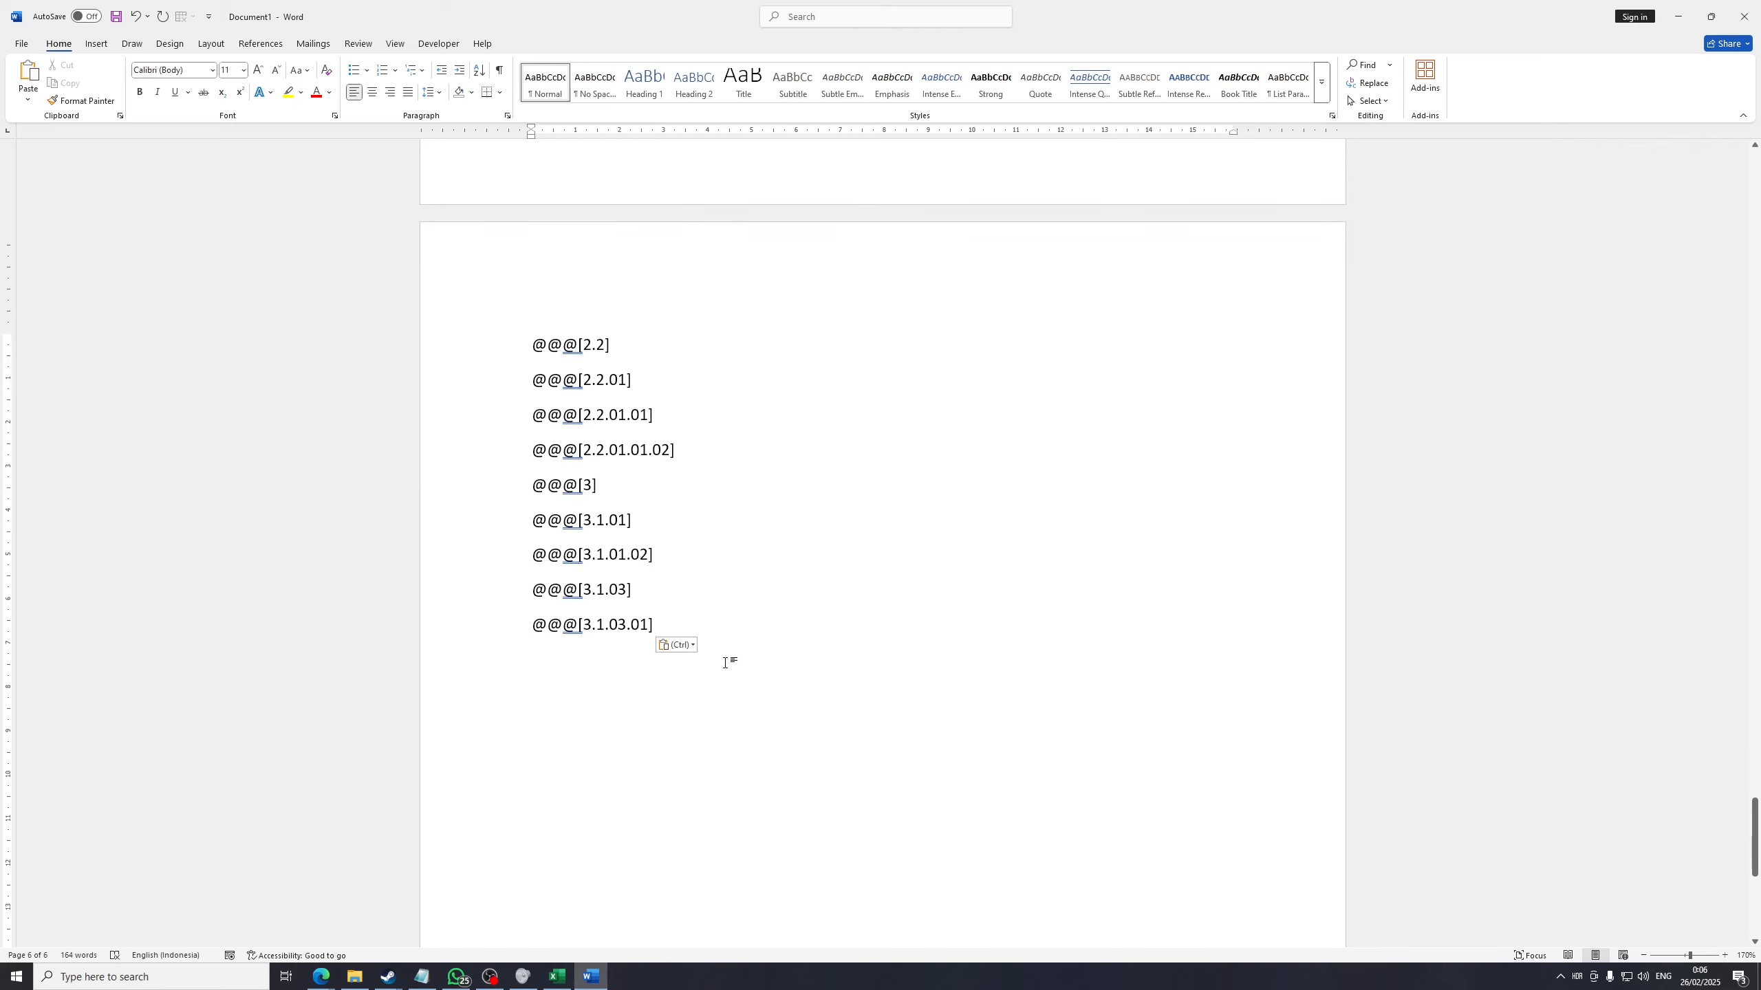
{"action": "left_click_drag", "start_coordinate": [1754, 829], "coordinate": [1715, 174]}
{"action": "left_click", "coordinate": [698, 273]}
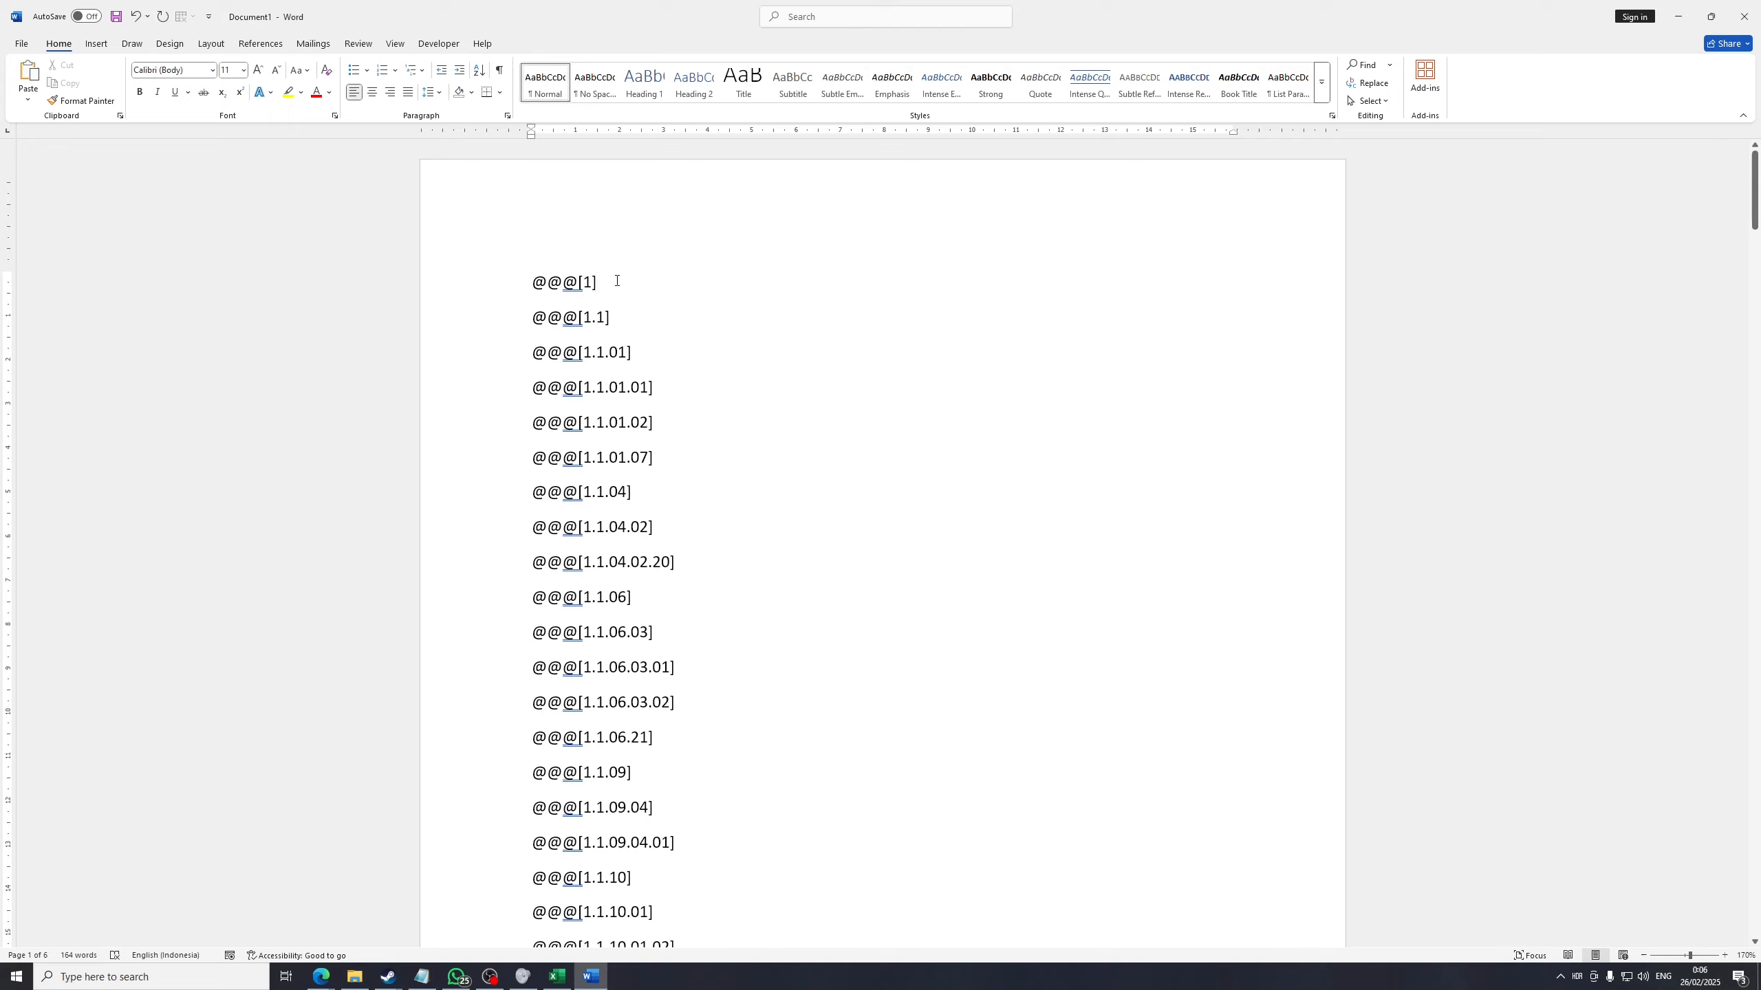
Check in the ribbon customization options that the Developer tab is enabled
{"action": "left_click", "coordinate": [438, 44]}
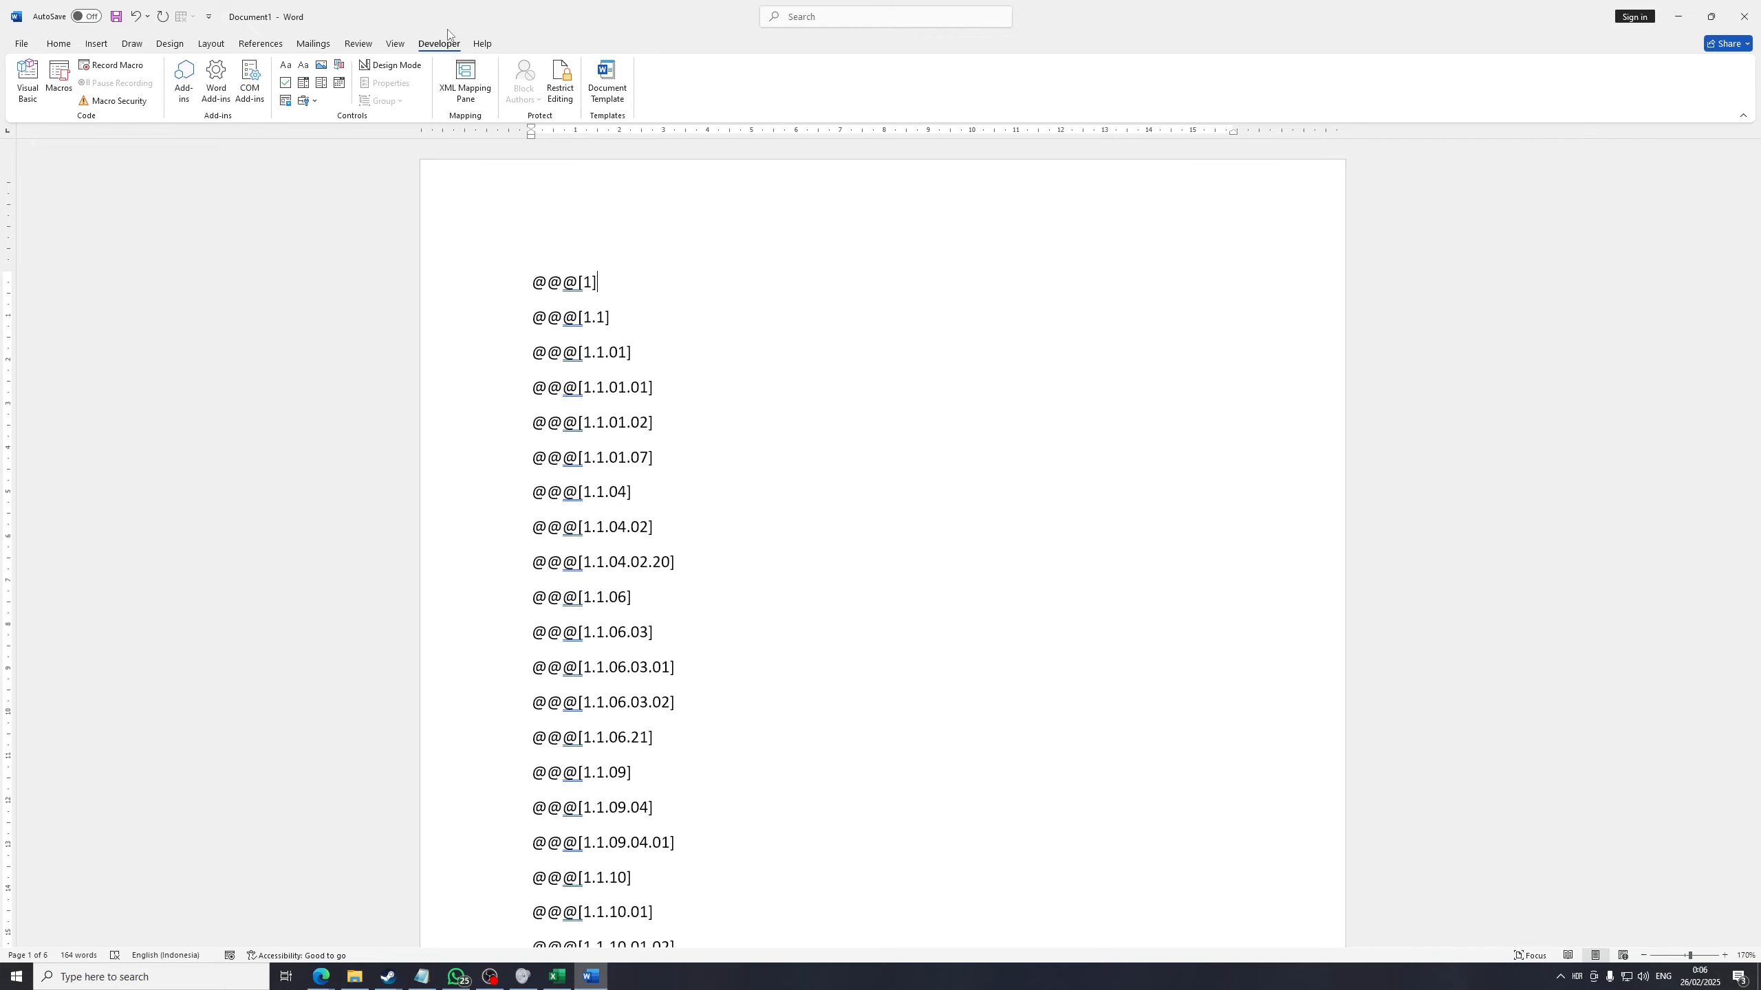
{"action": "left_click", "coordinate": [9, 45]}
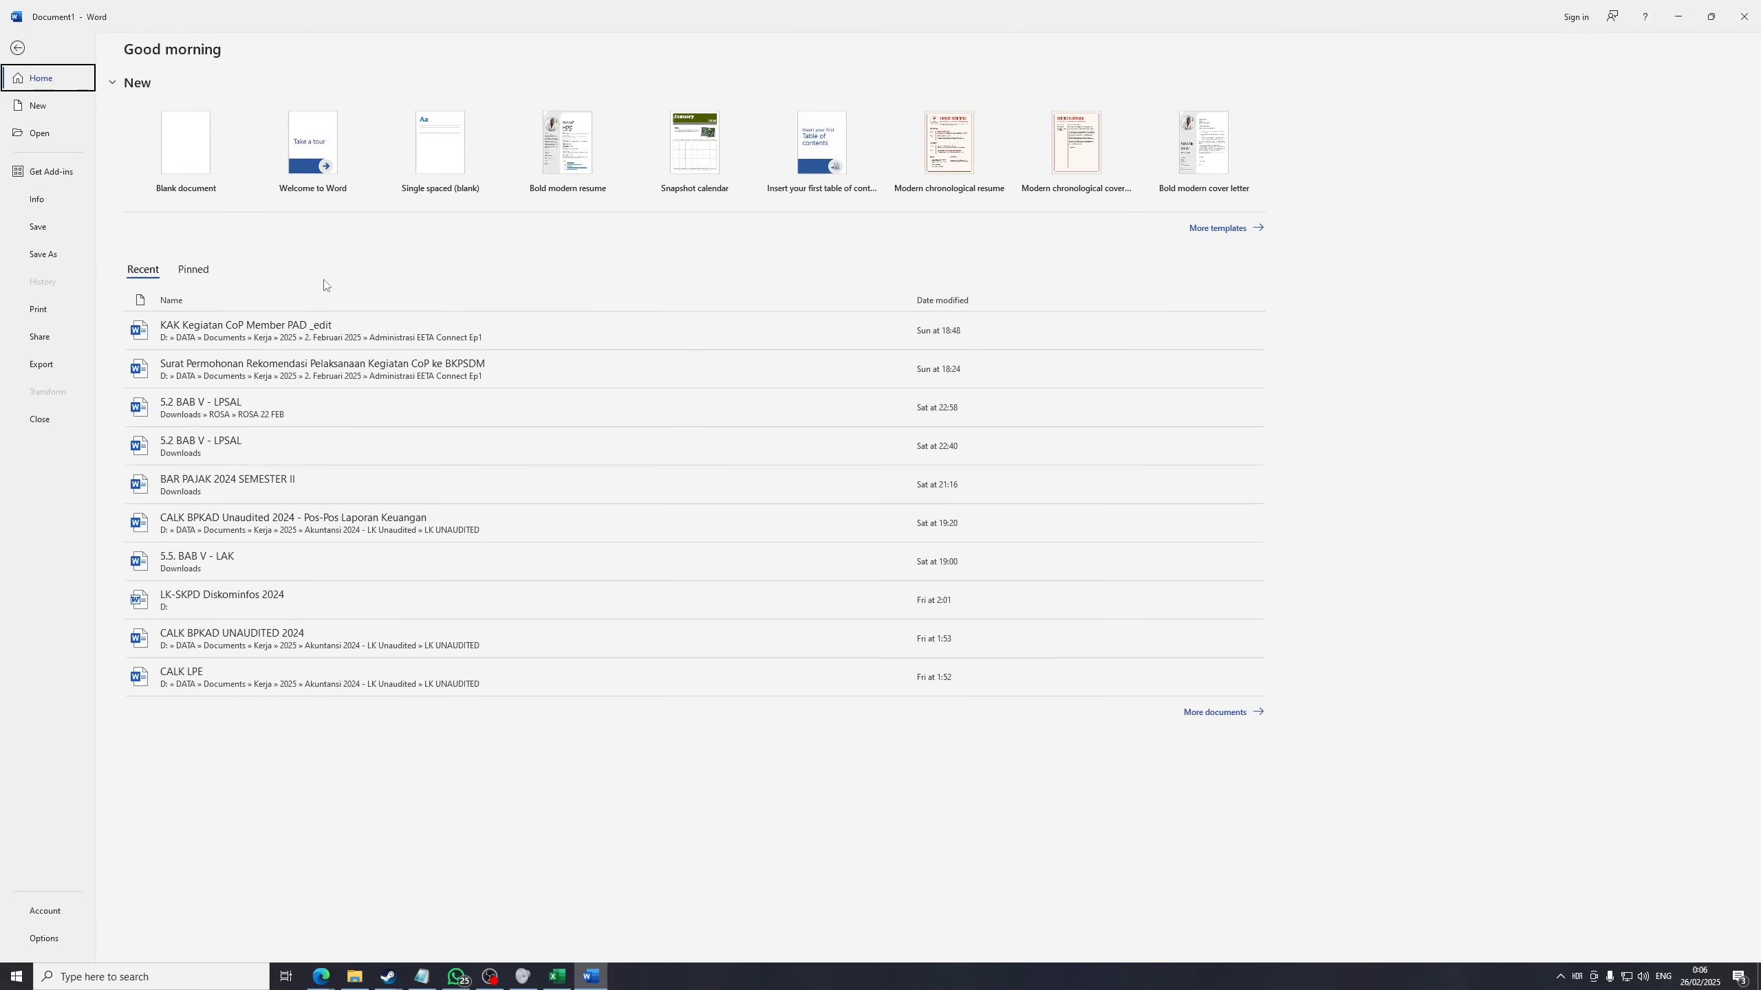
{"action": "left_click", "coordinate": [63, 935]}
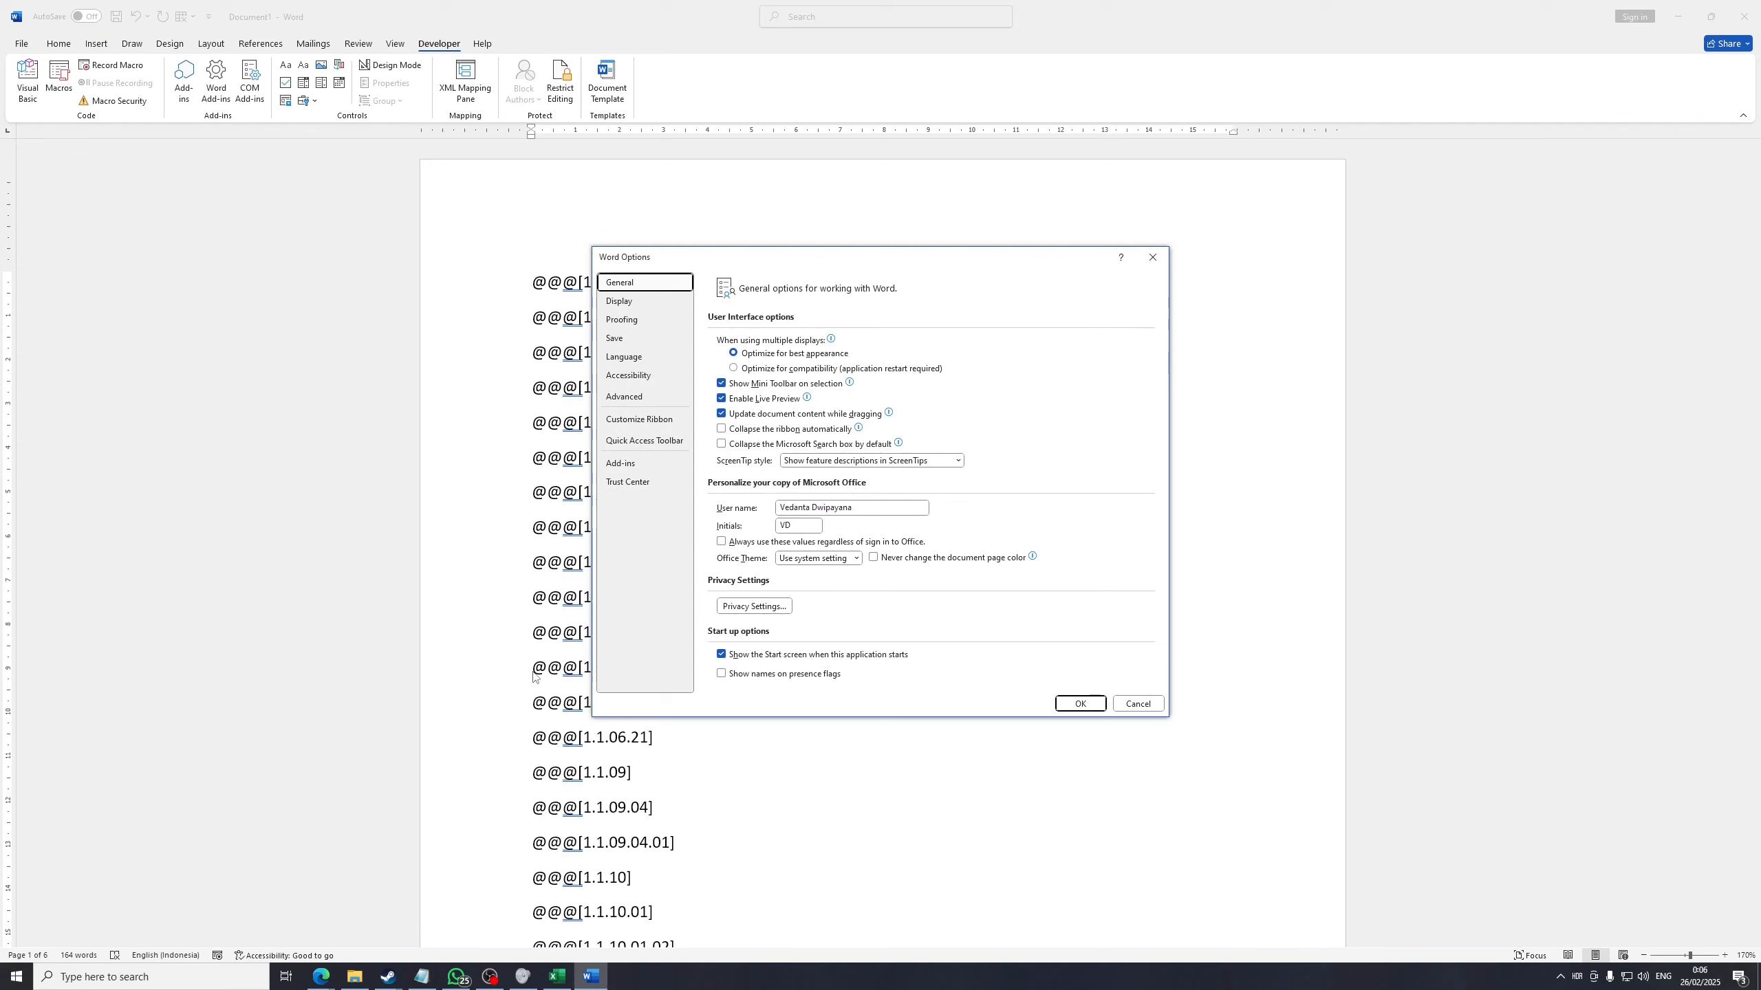
{"action": "left_click", "coordinate": [638, 419]}
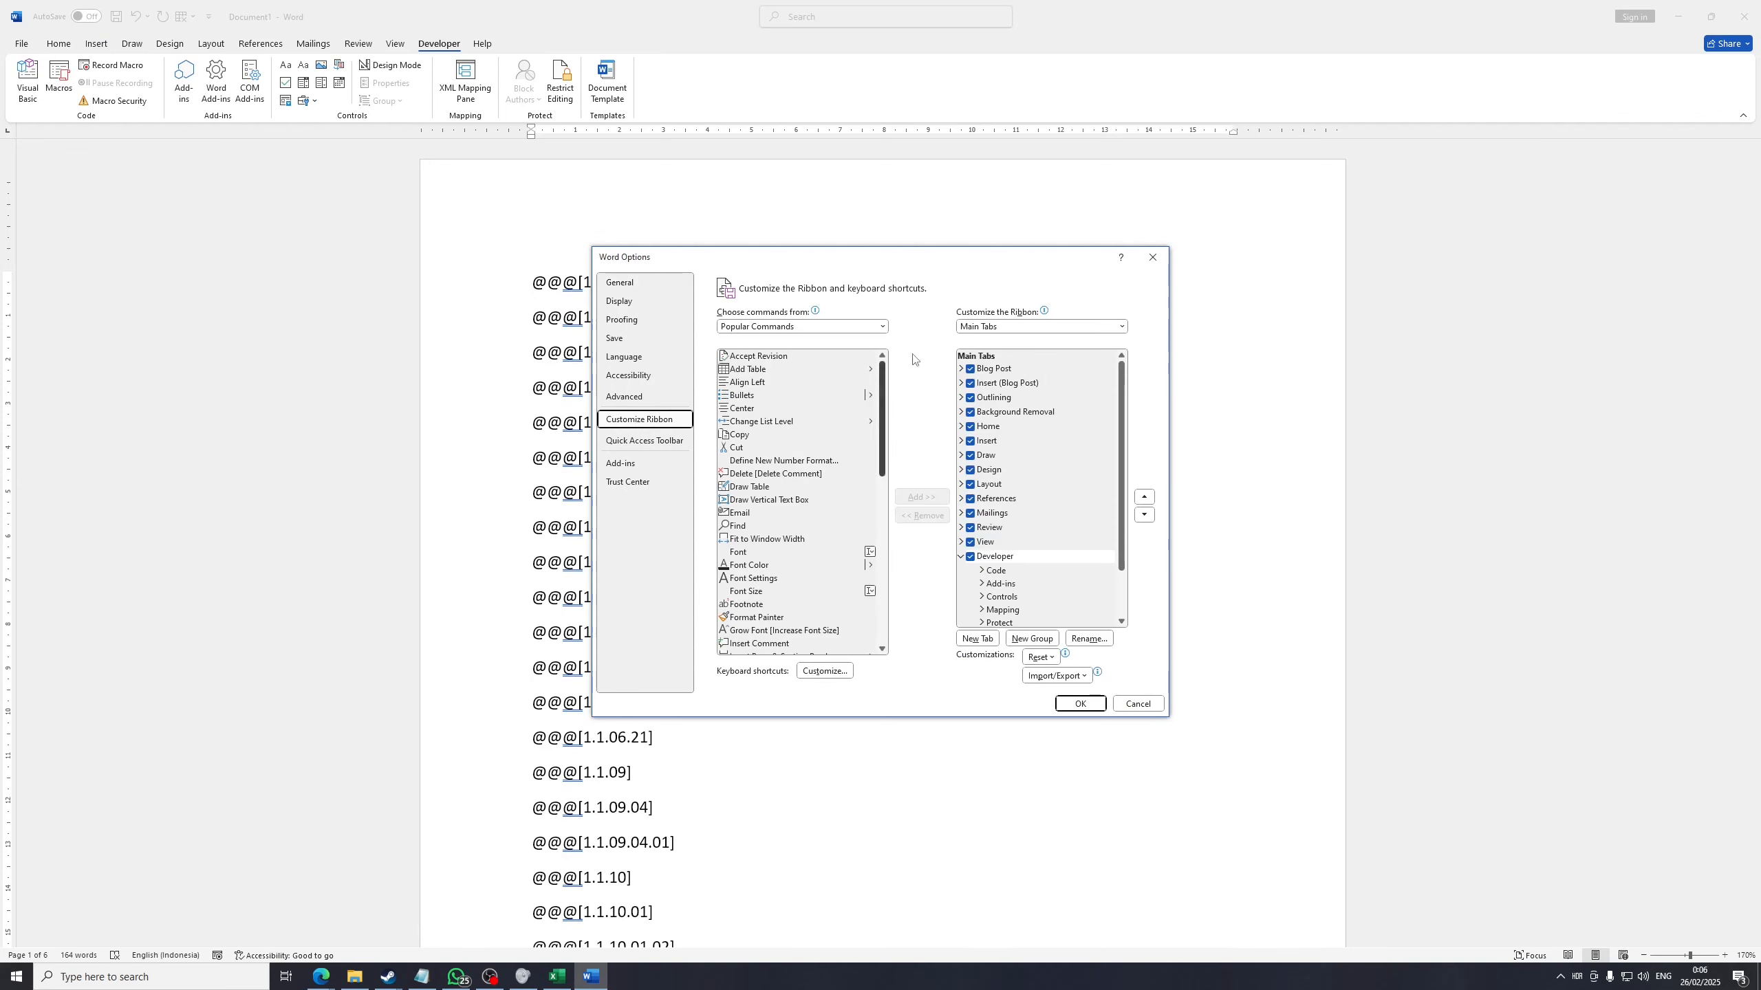
{"action": "left_click_drag", "start_coordinate": [1122, 452], "coordinate": [1128, 510]}
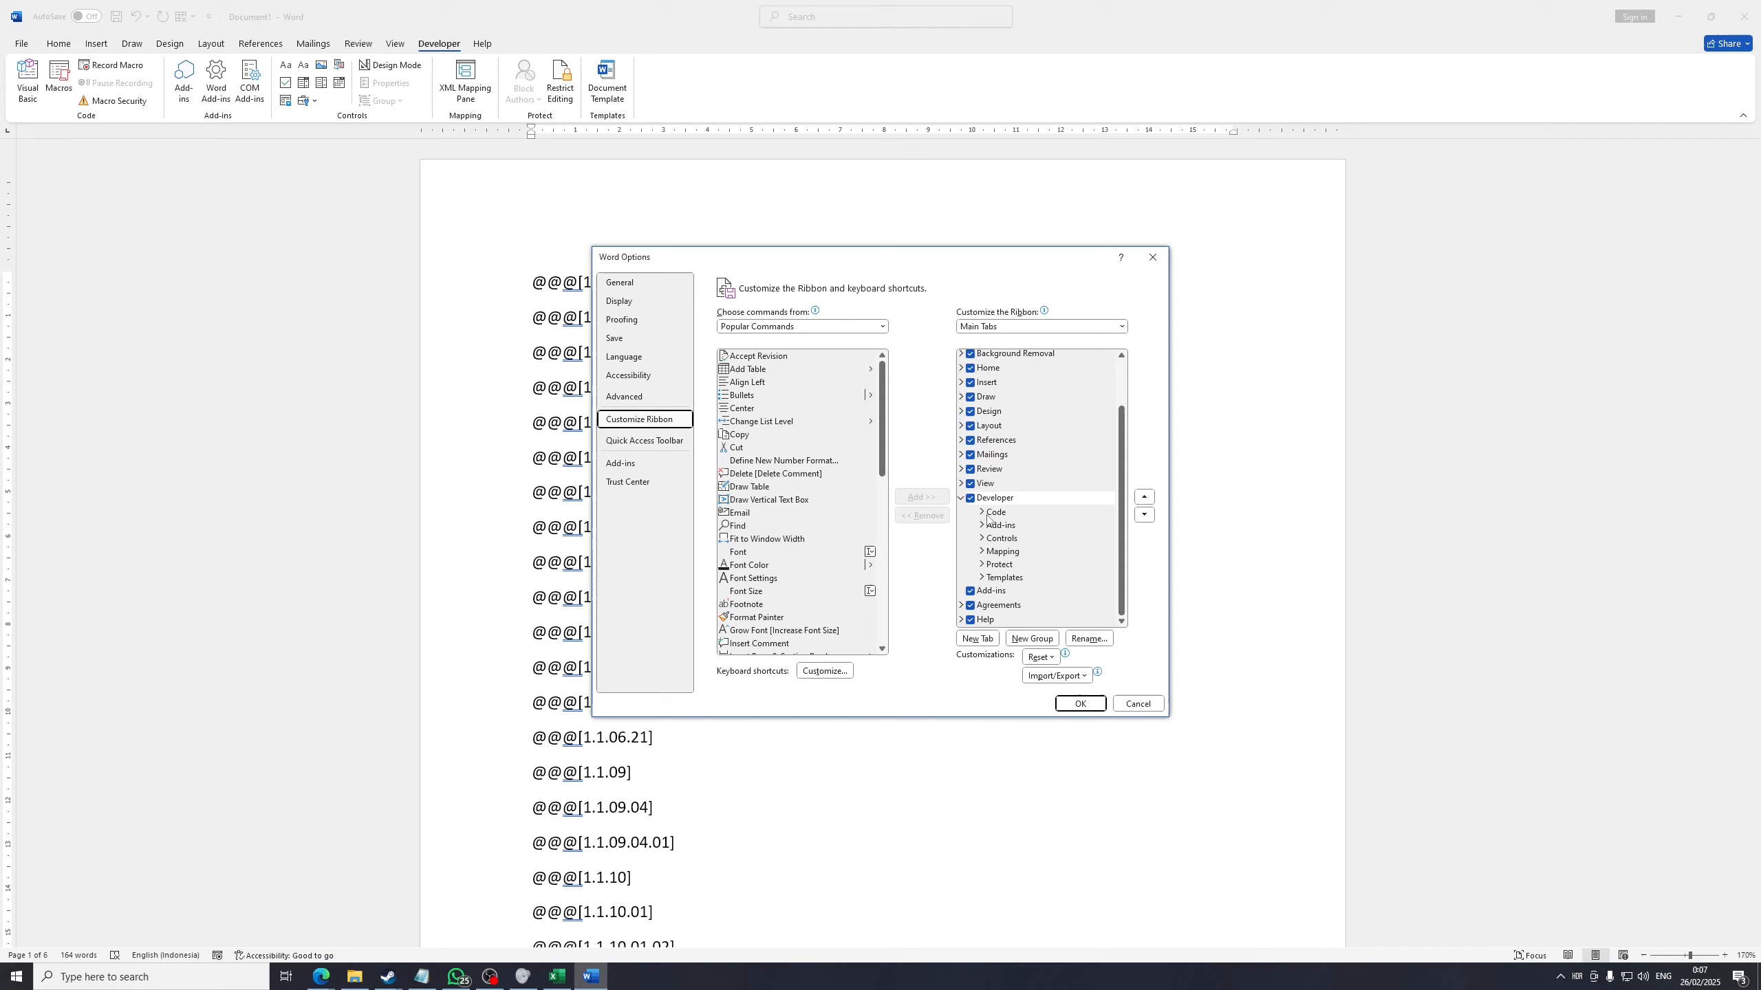
{"action": "left_click", "coordinate": [970, 498]}
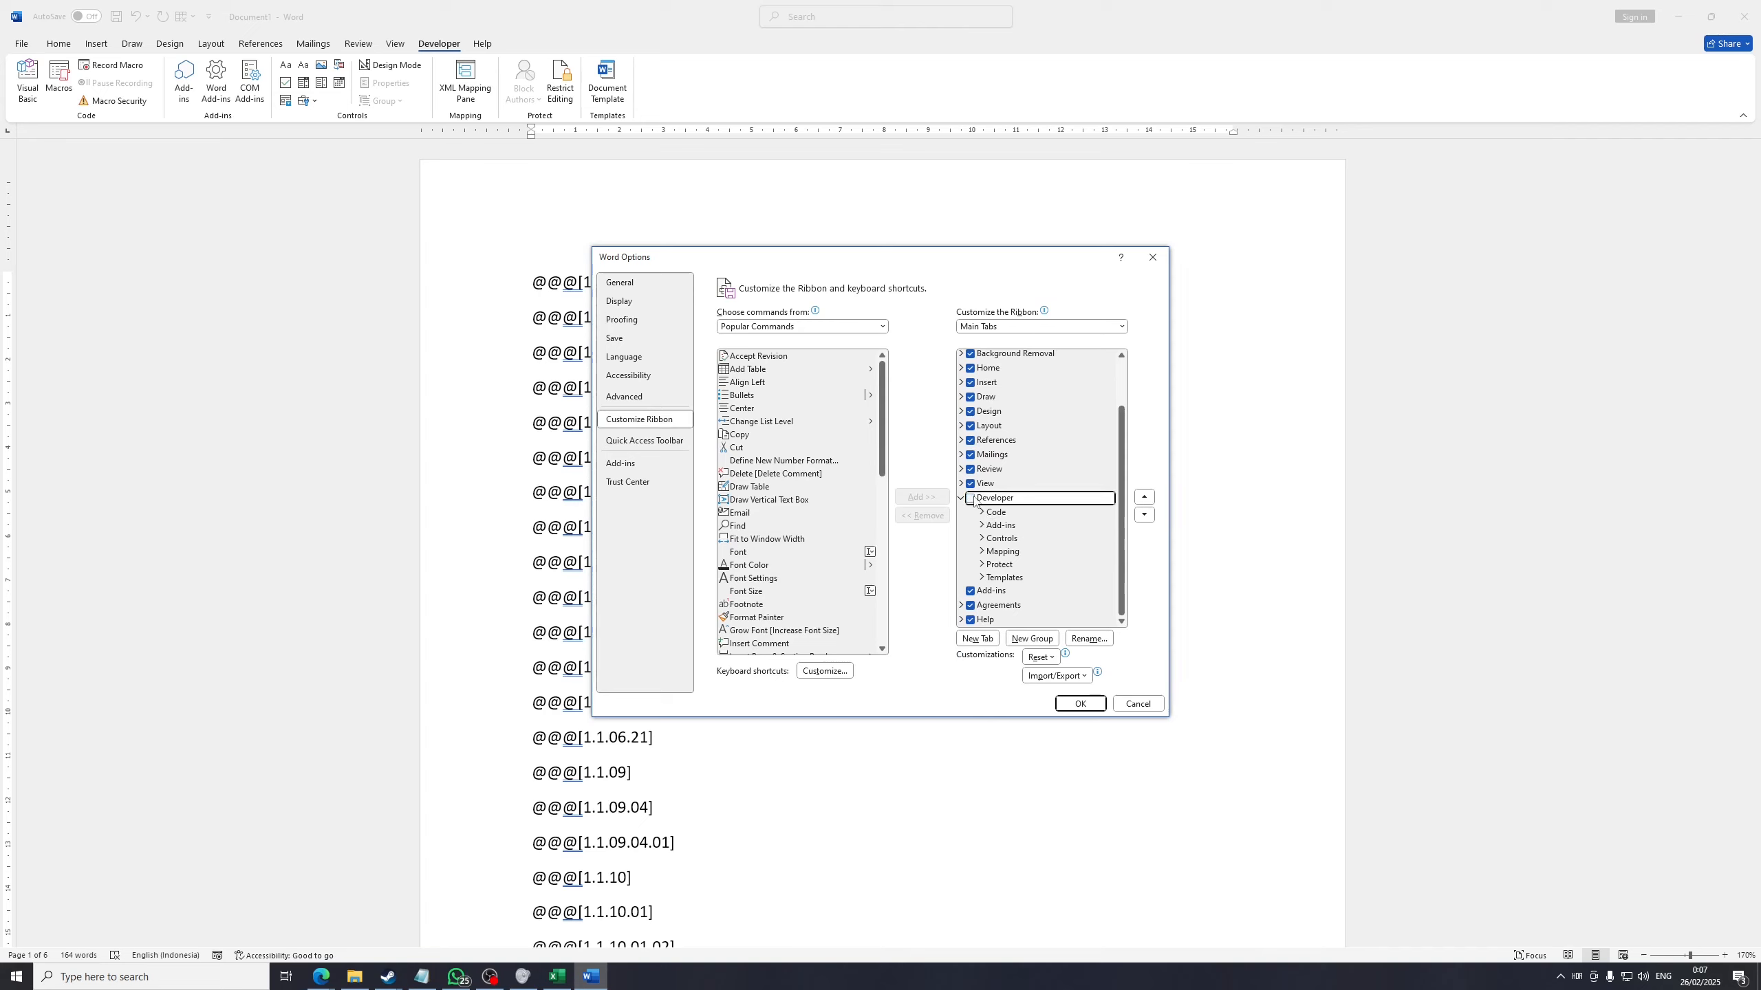
{"action": "left_click", "coordinate": [1080, 704]}
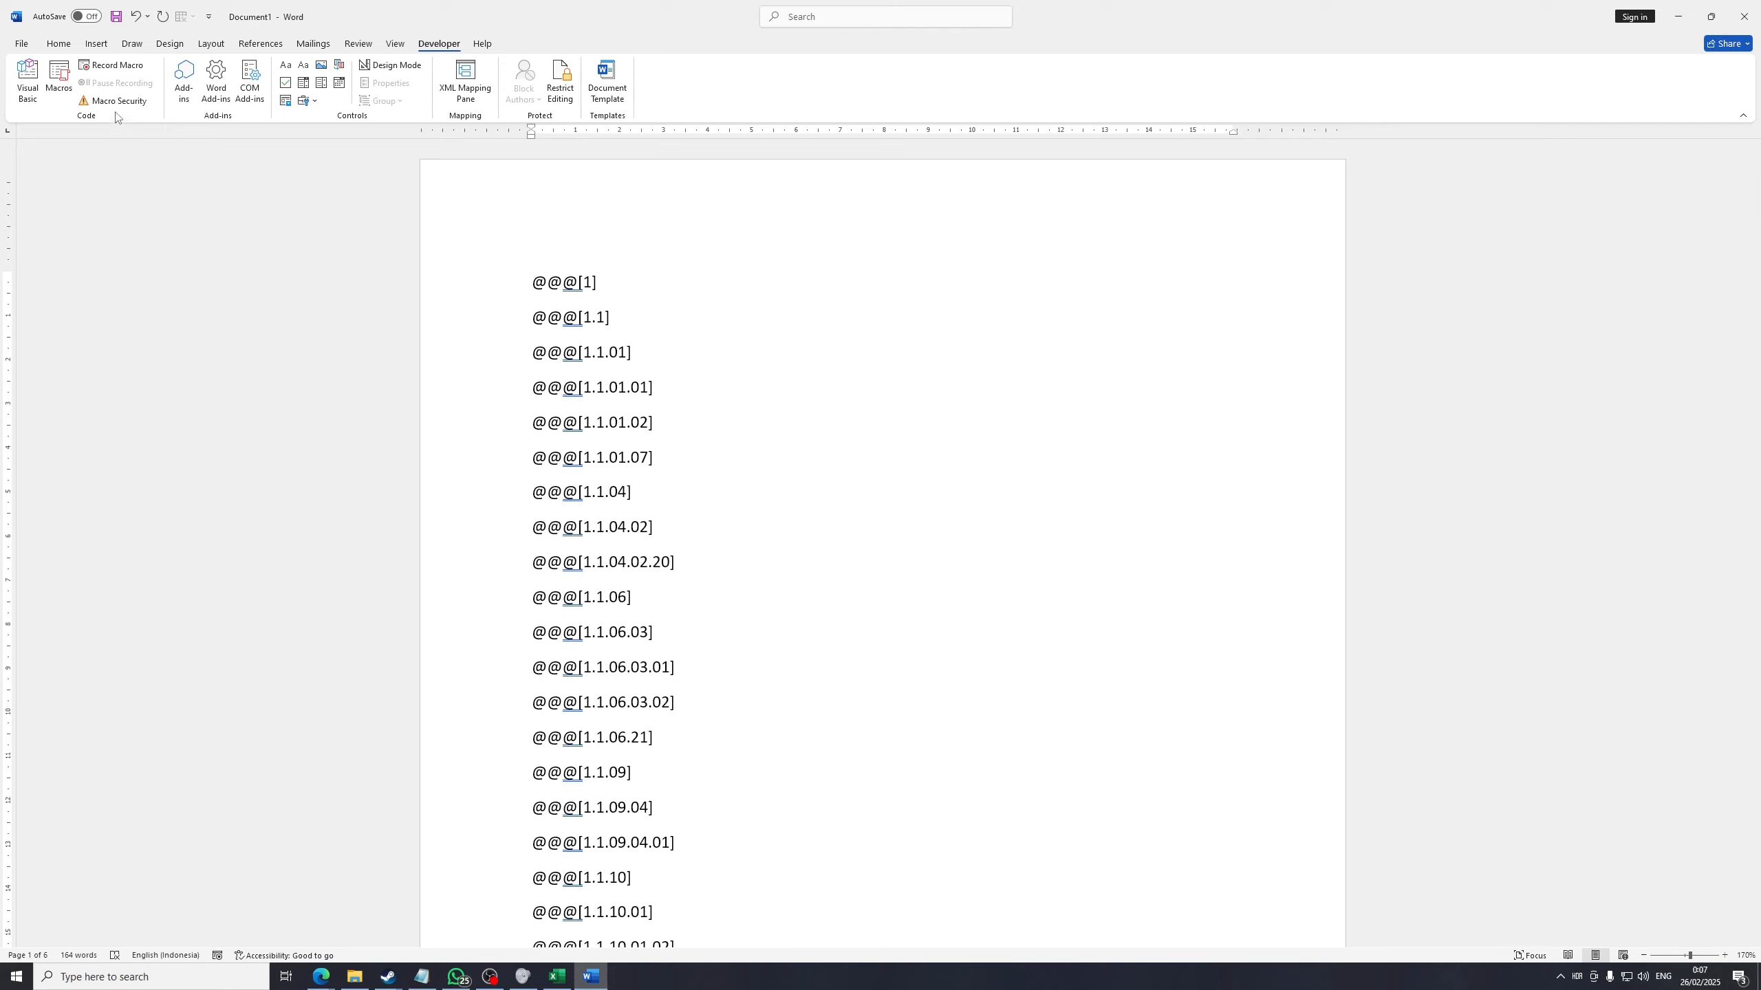
Import the VBA module "Penomoran otomatis CALK Word V7 Bookman Old Style.bas" into the Document1 project and return to the document
{"action": "left_click", "coordinate": [38, 89]}
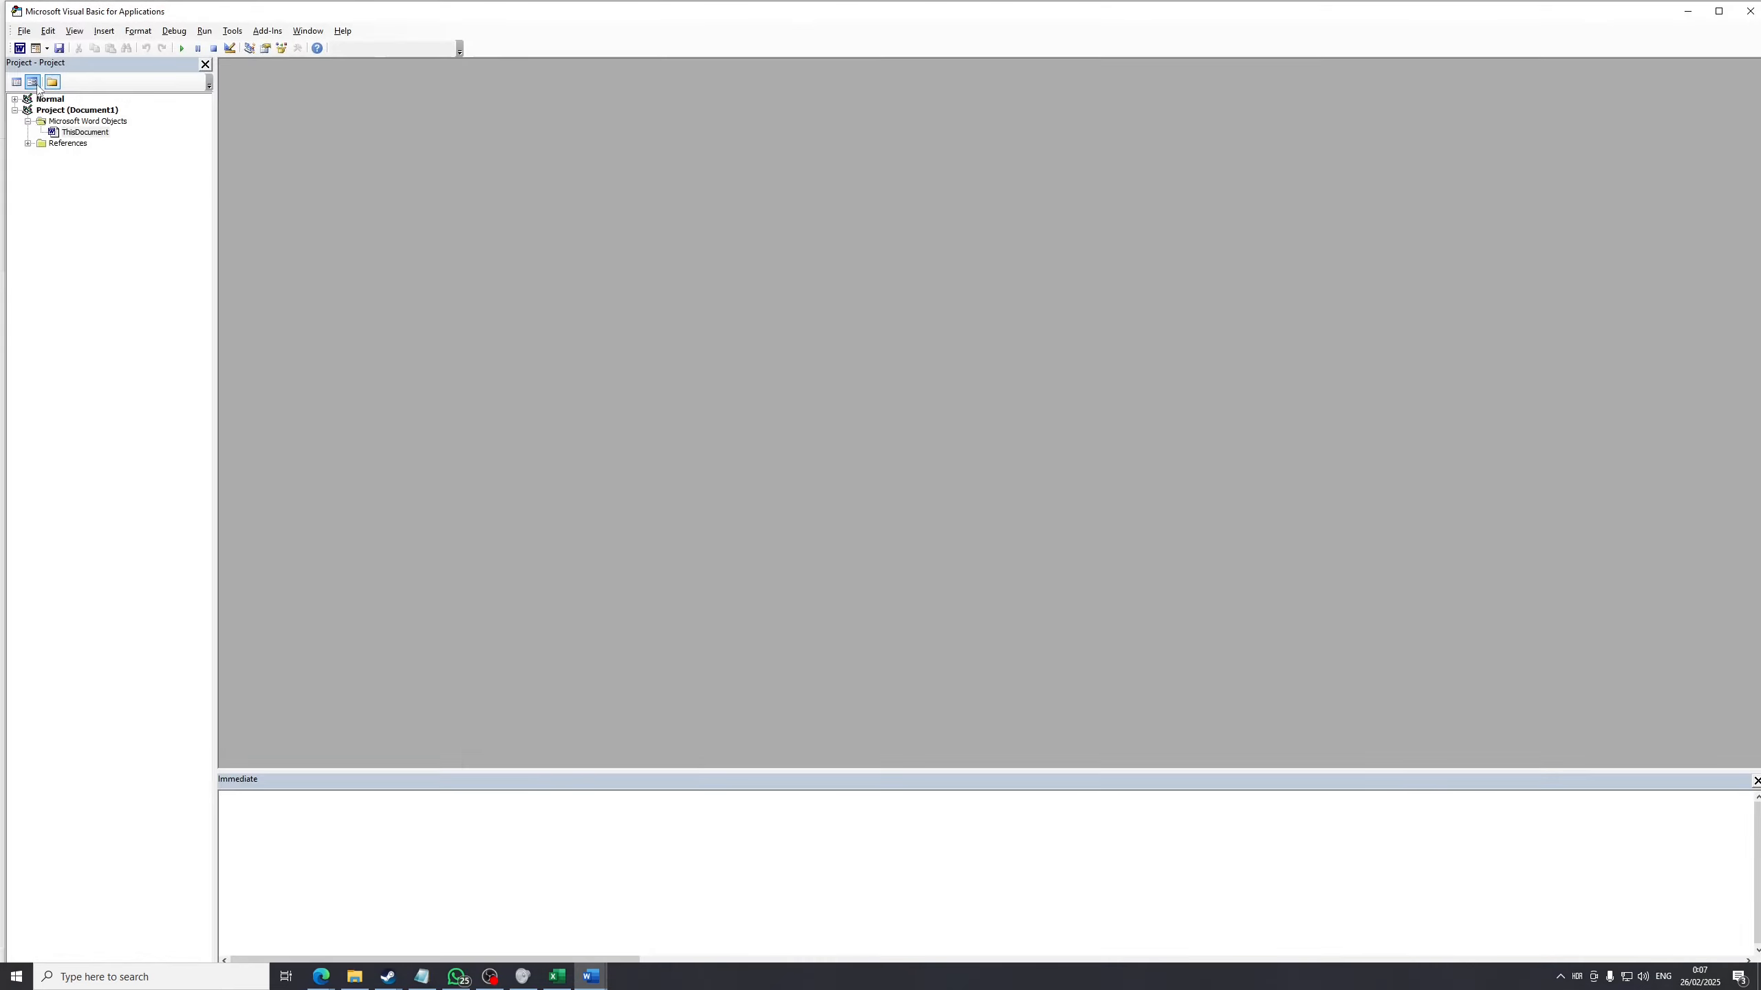
{"action": "left_click", "coordinate": [24, 31]}
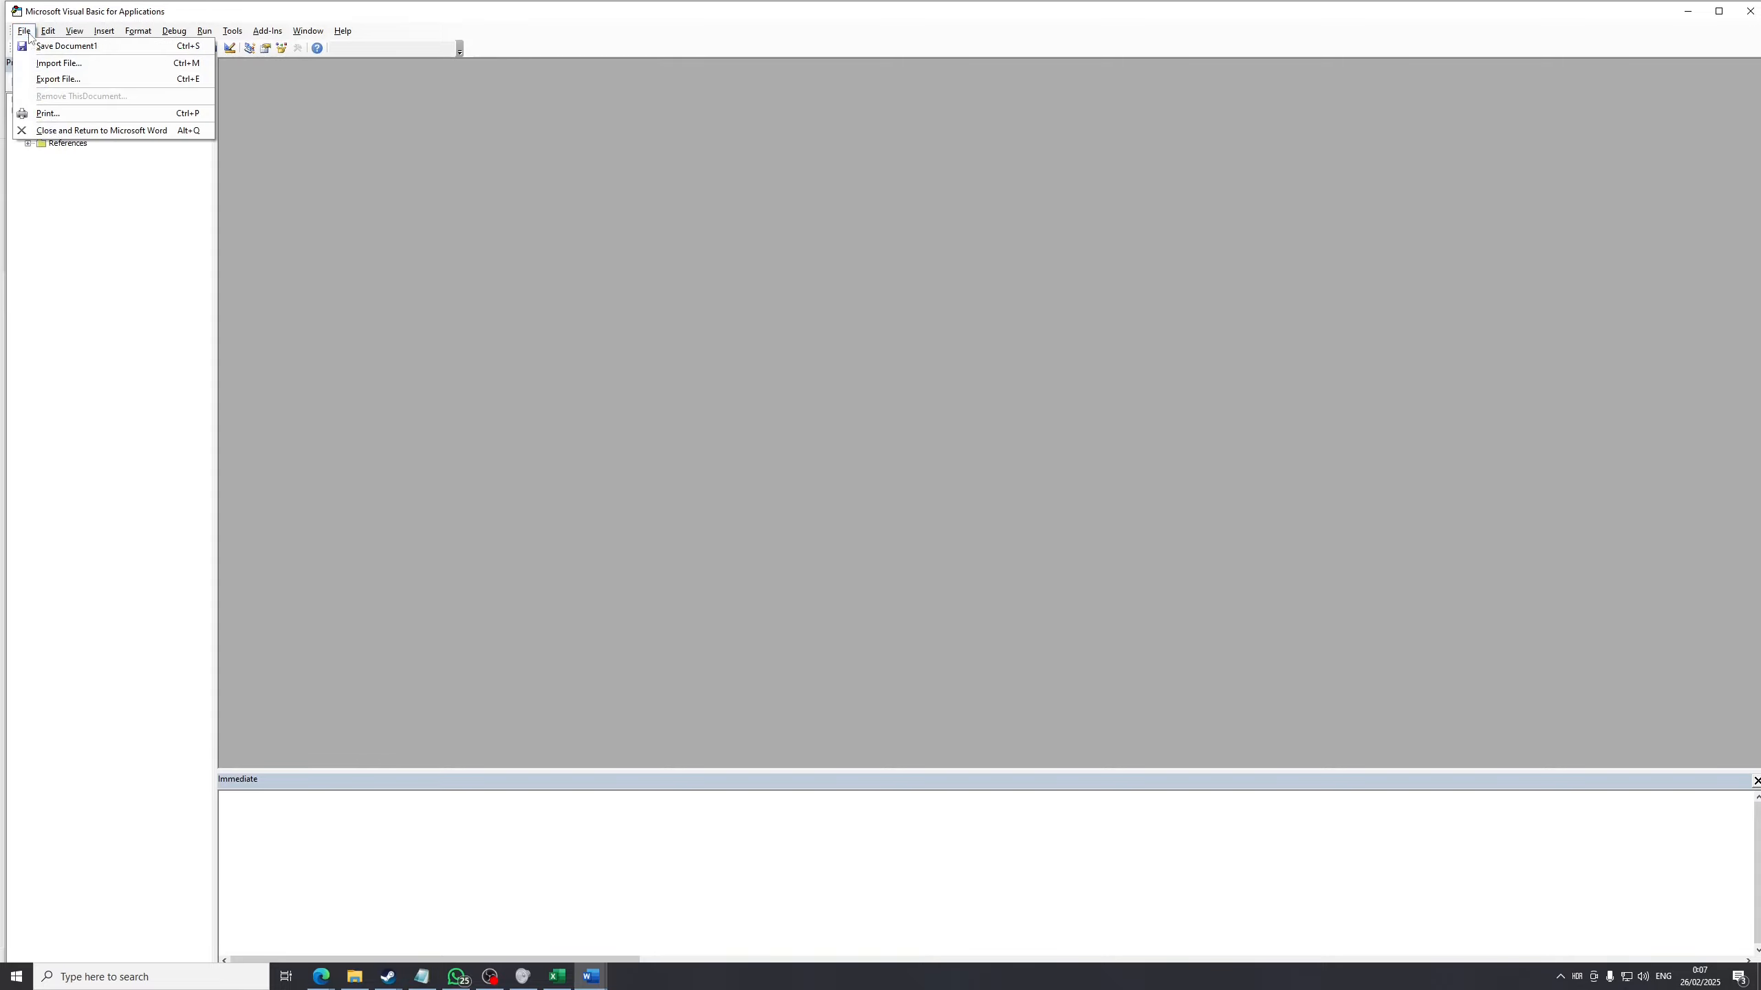
{"action": "left_click", "coordinate": [51, 63]}
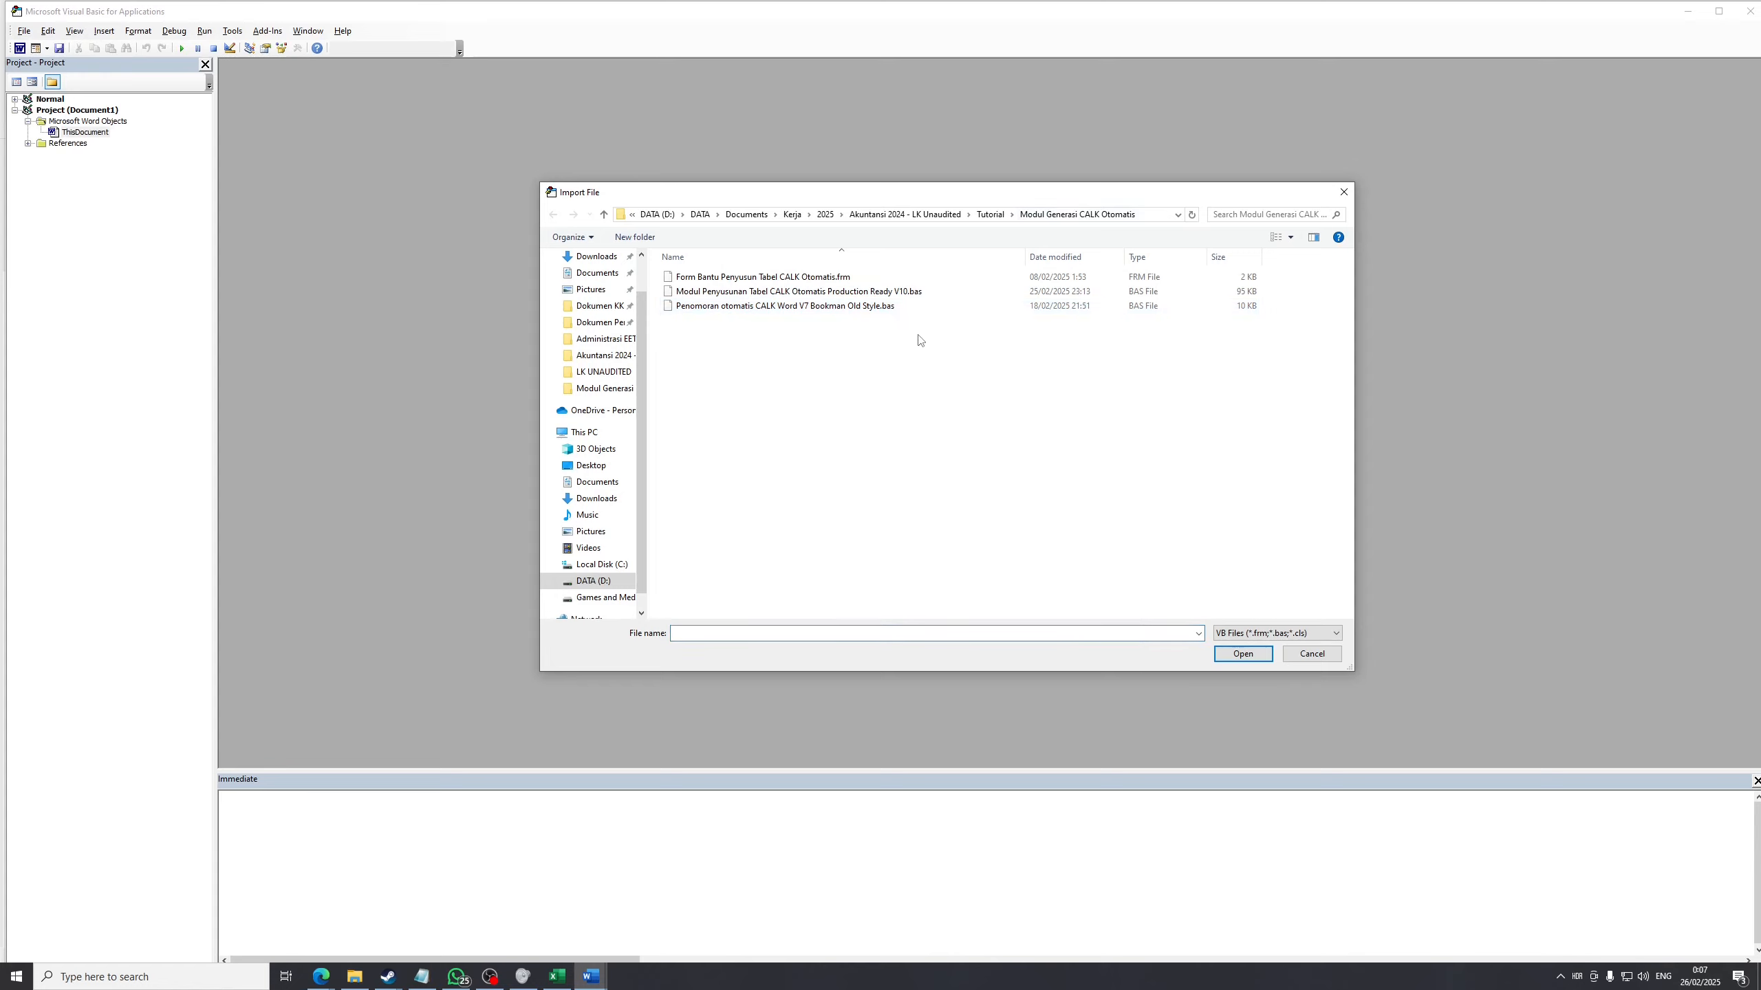
{"action": "left_click", "coordinate": [819, 314]}
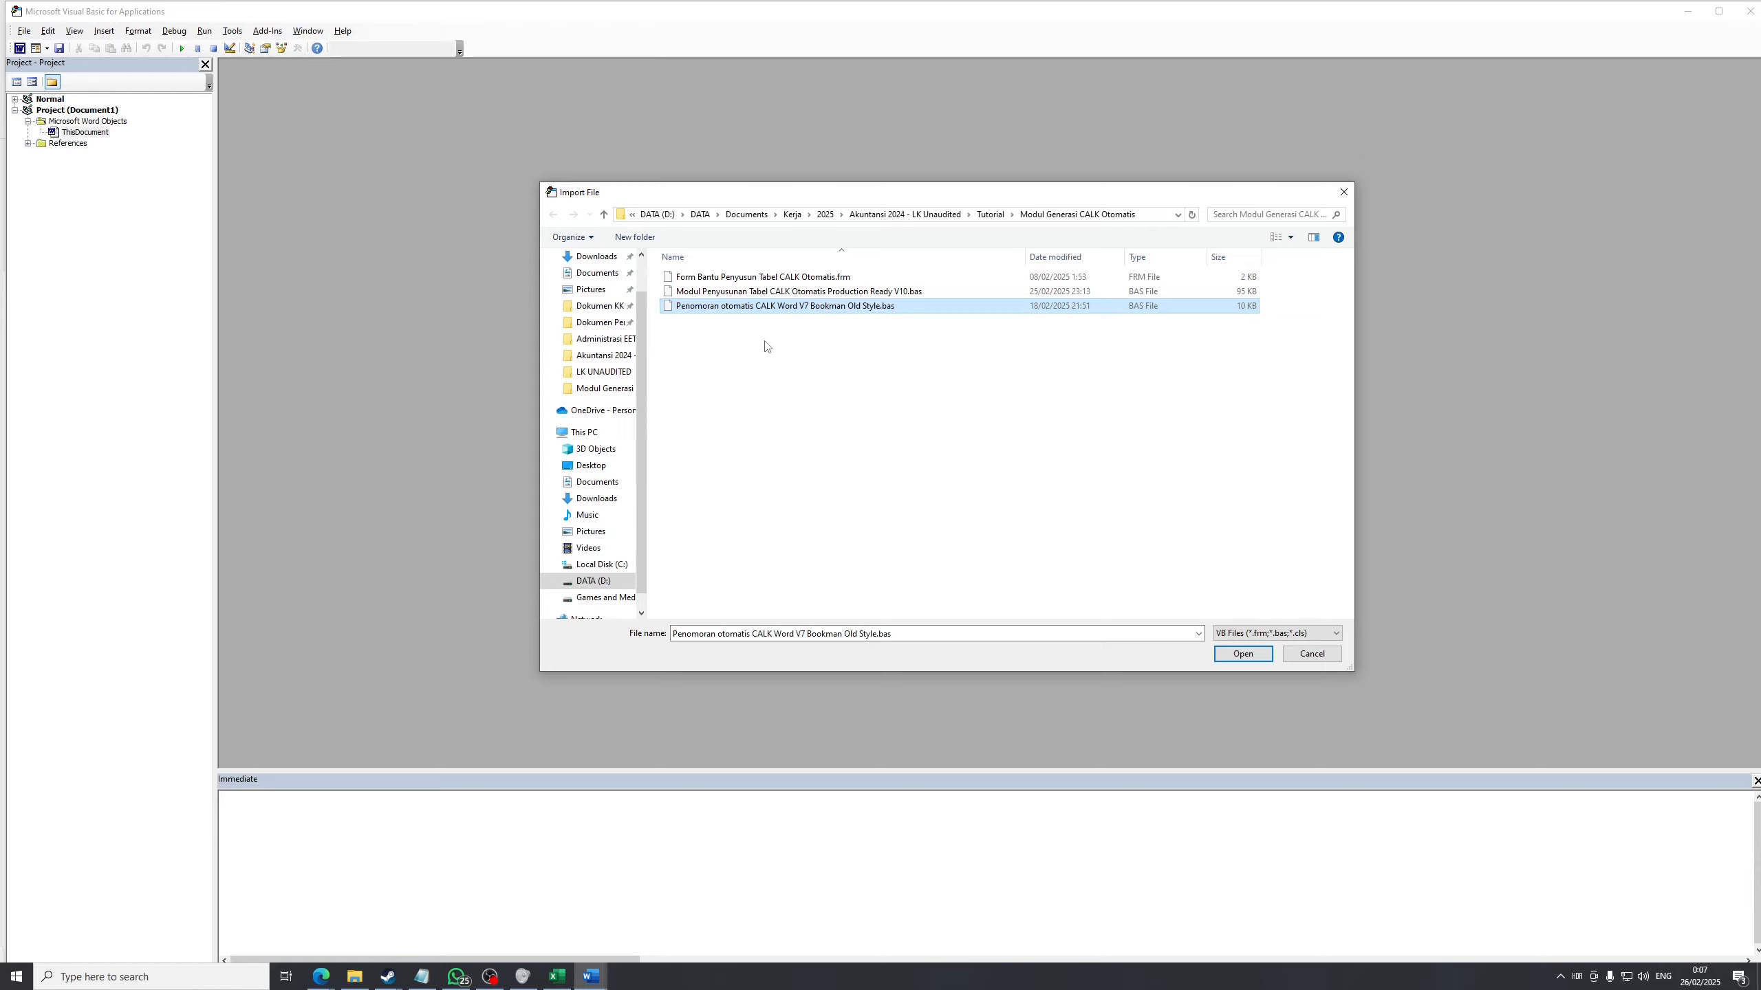
{"action": "left_click", "coordinate": [1242, 654]}
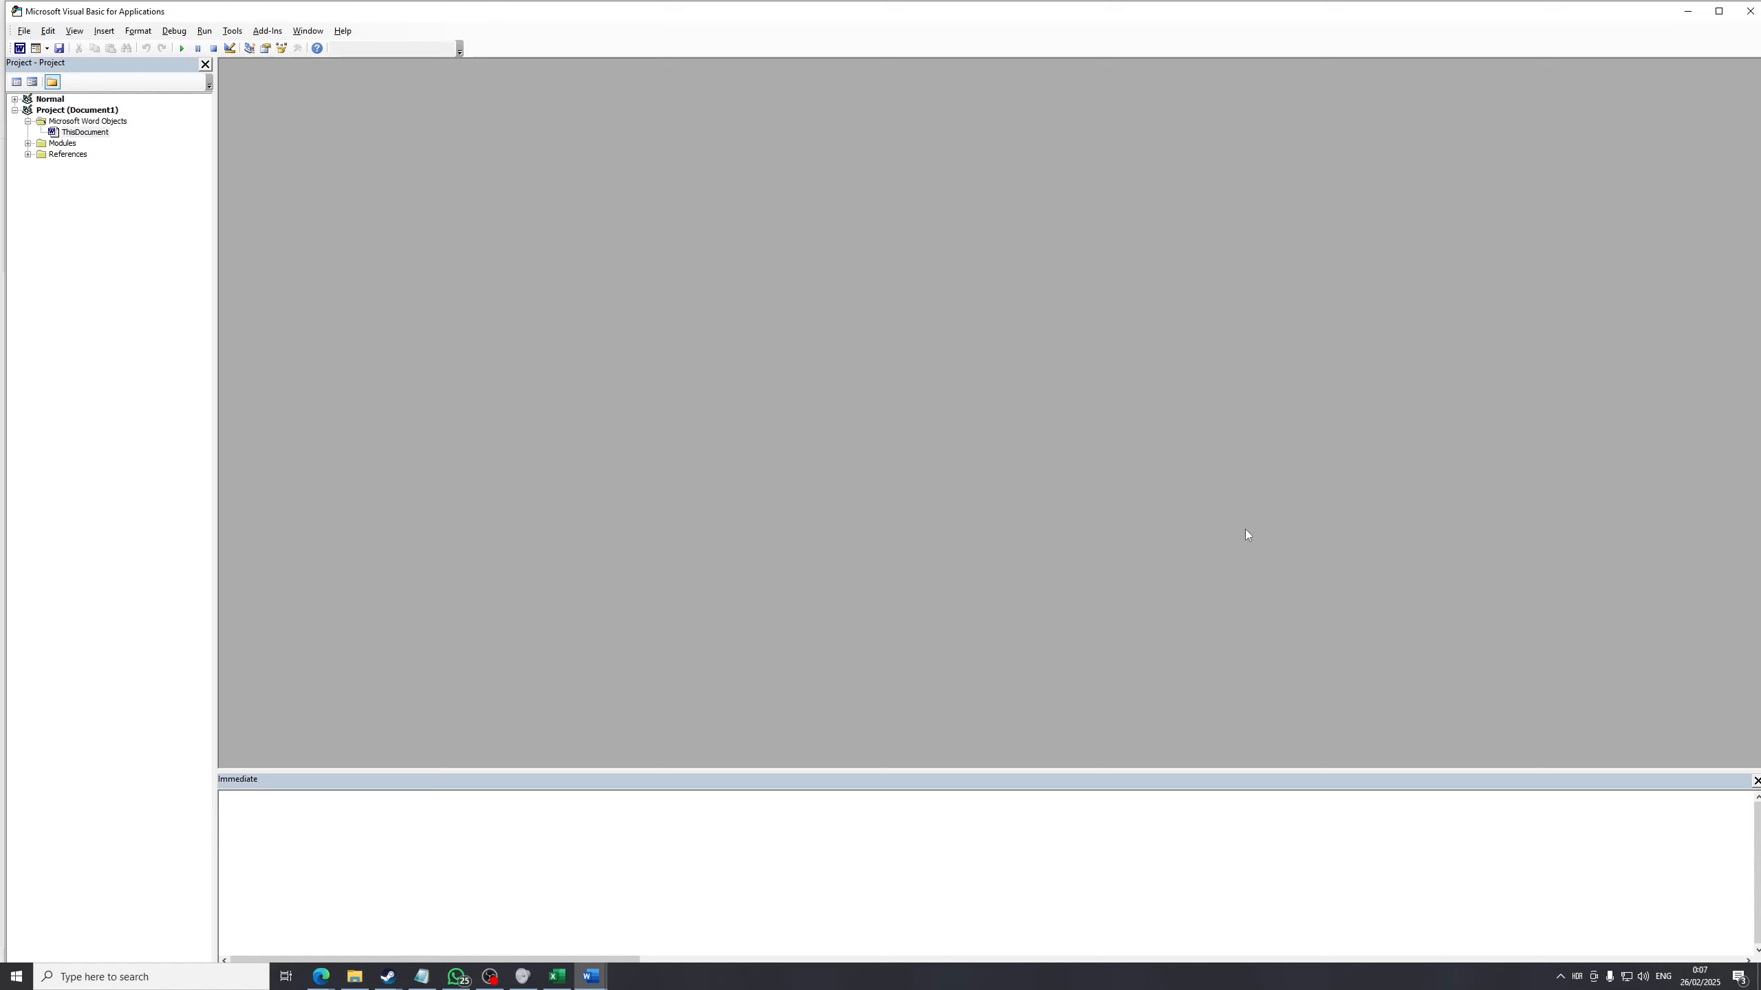
{"action": "left_click", "coordinate": [1749, 12]}
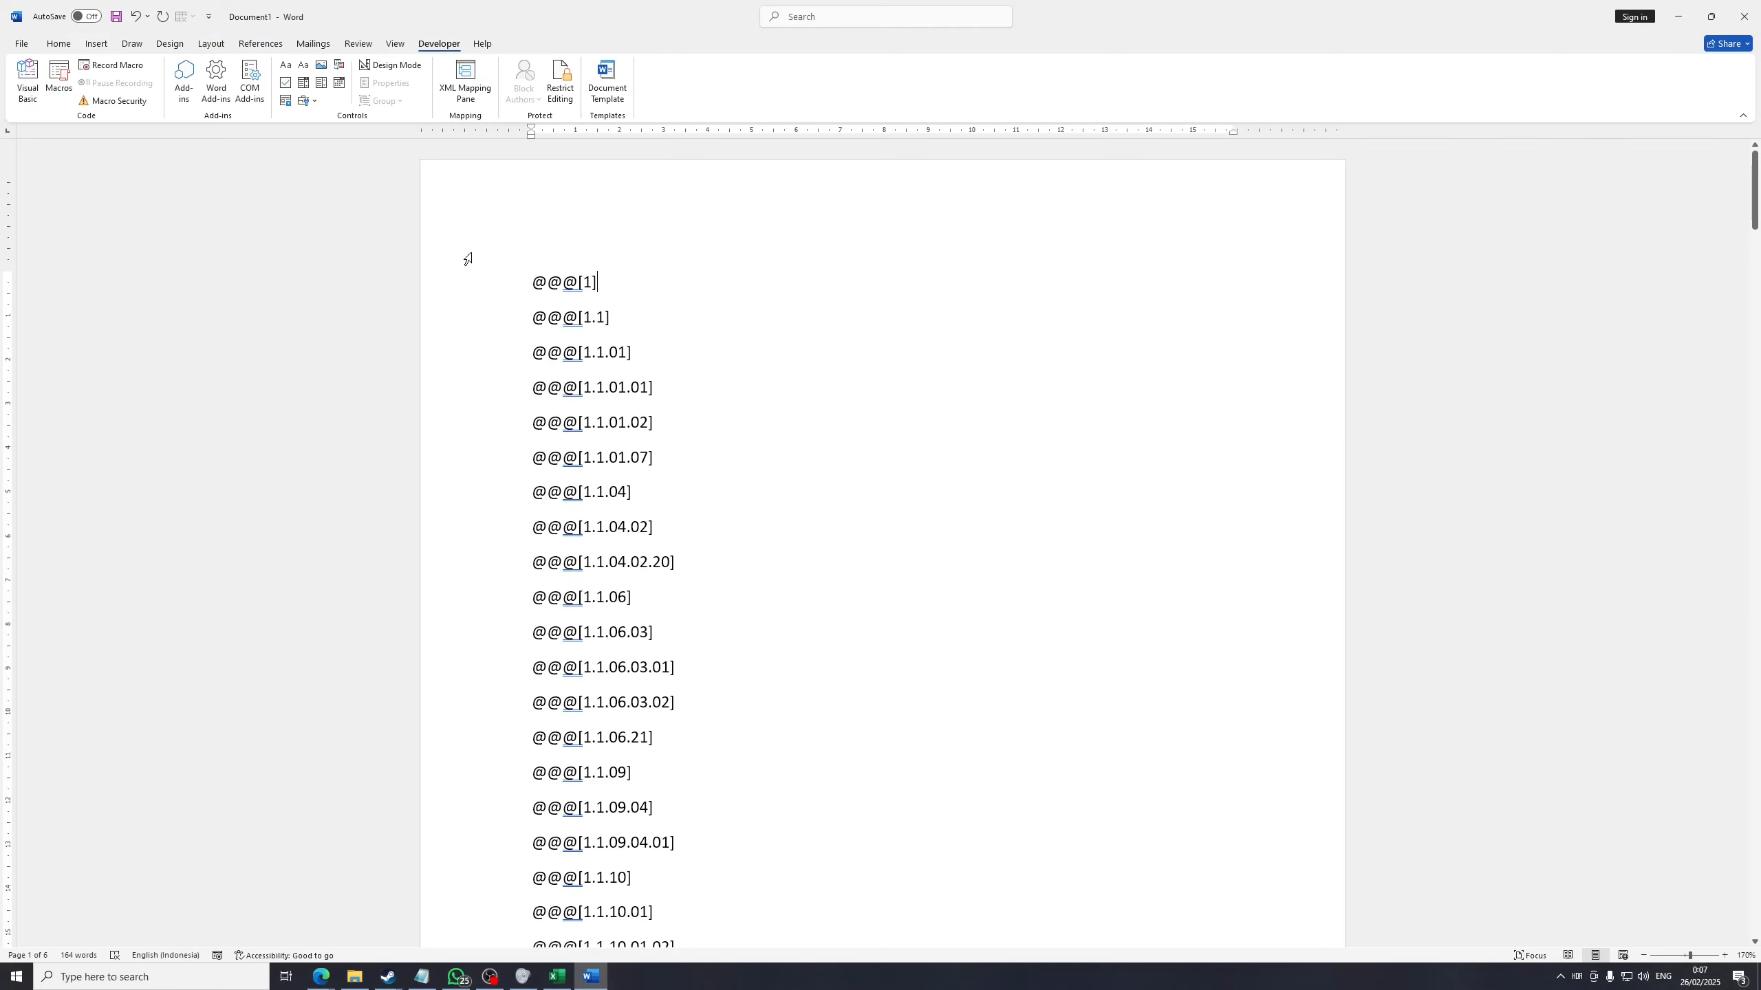
Run the Proses_Penomoran_Akun_CALK macro to number the tagging codes in the document
{"action": "left_click", "coordinate": [66, 84]}
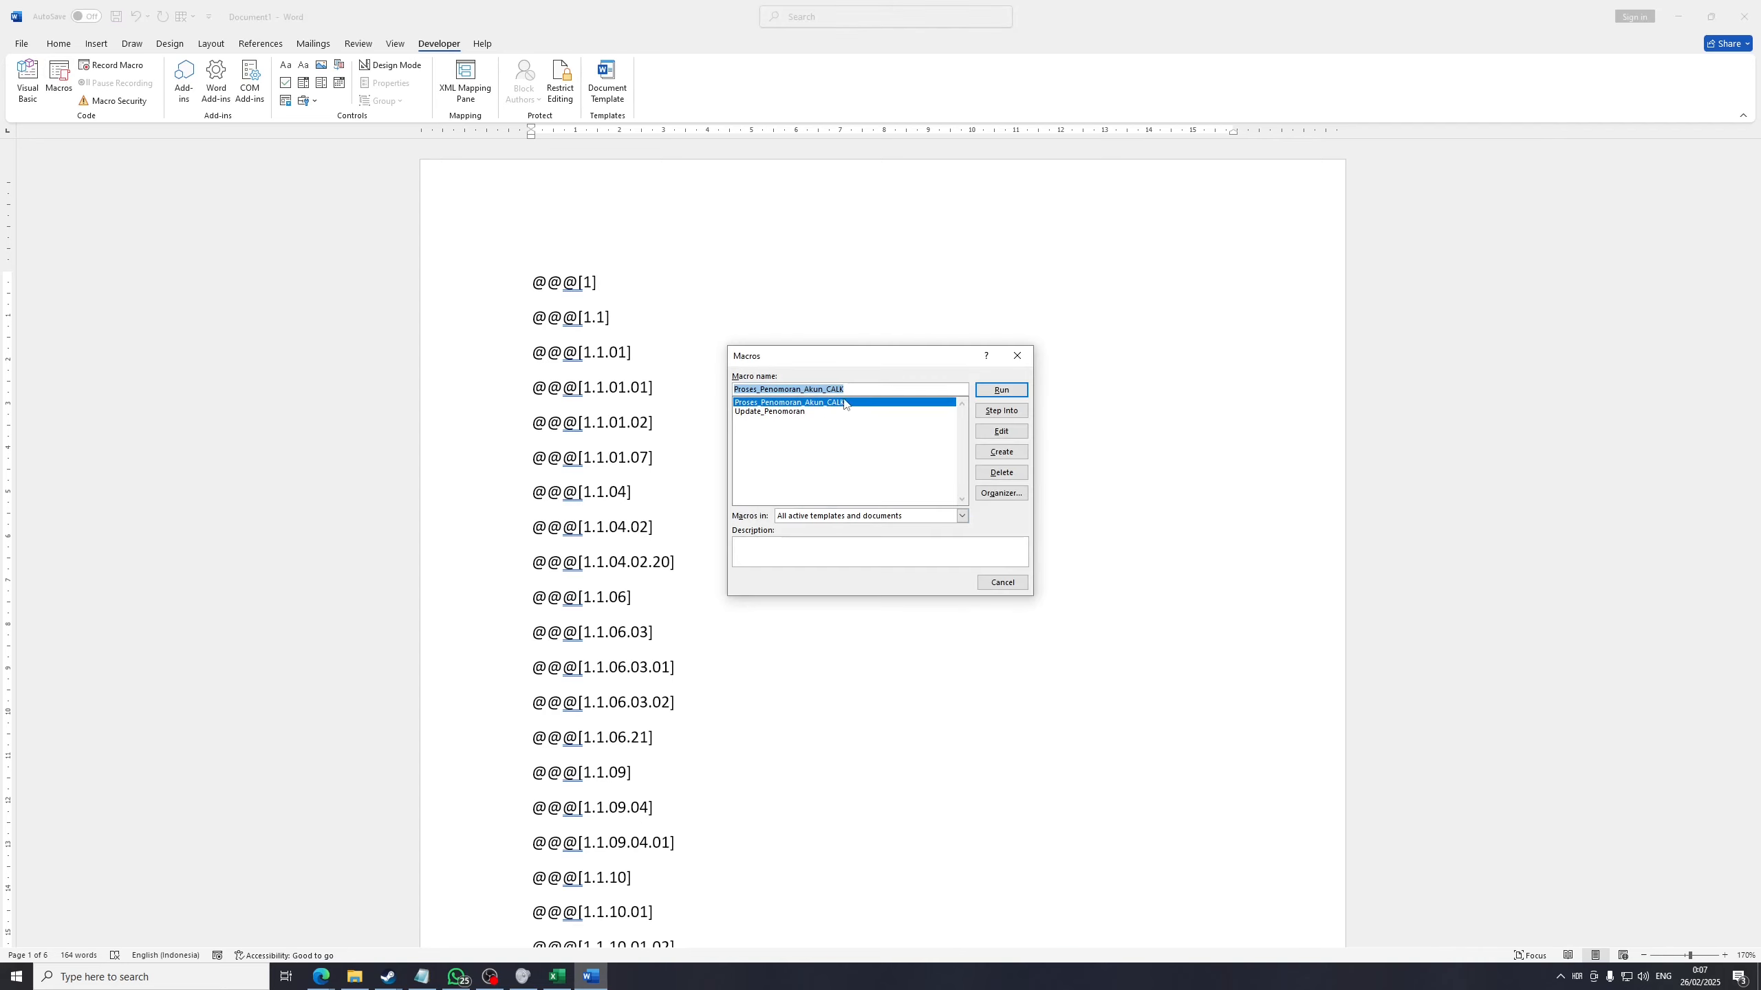
{"action": "left_click", "coordinate": [803, 412]}
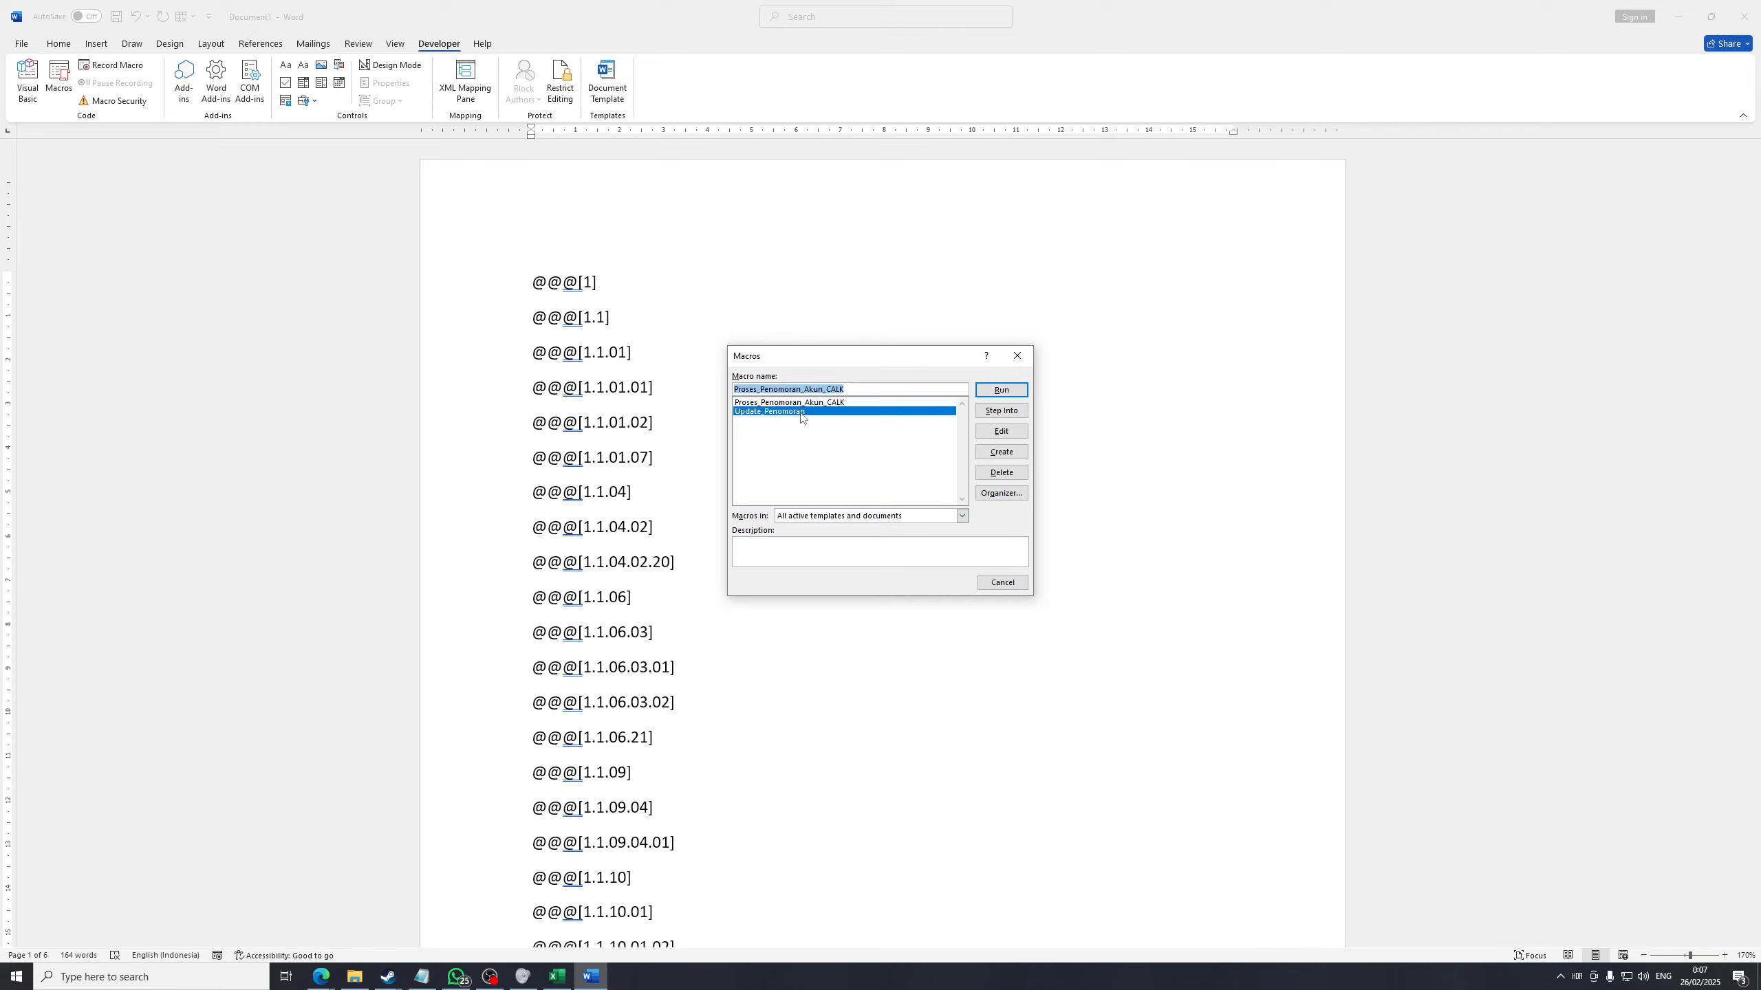
{"action": "left_click", "coordinate": [786, 404]}
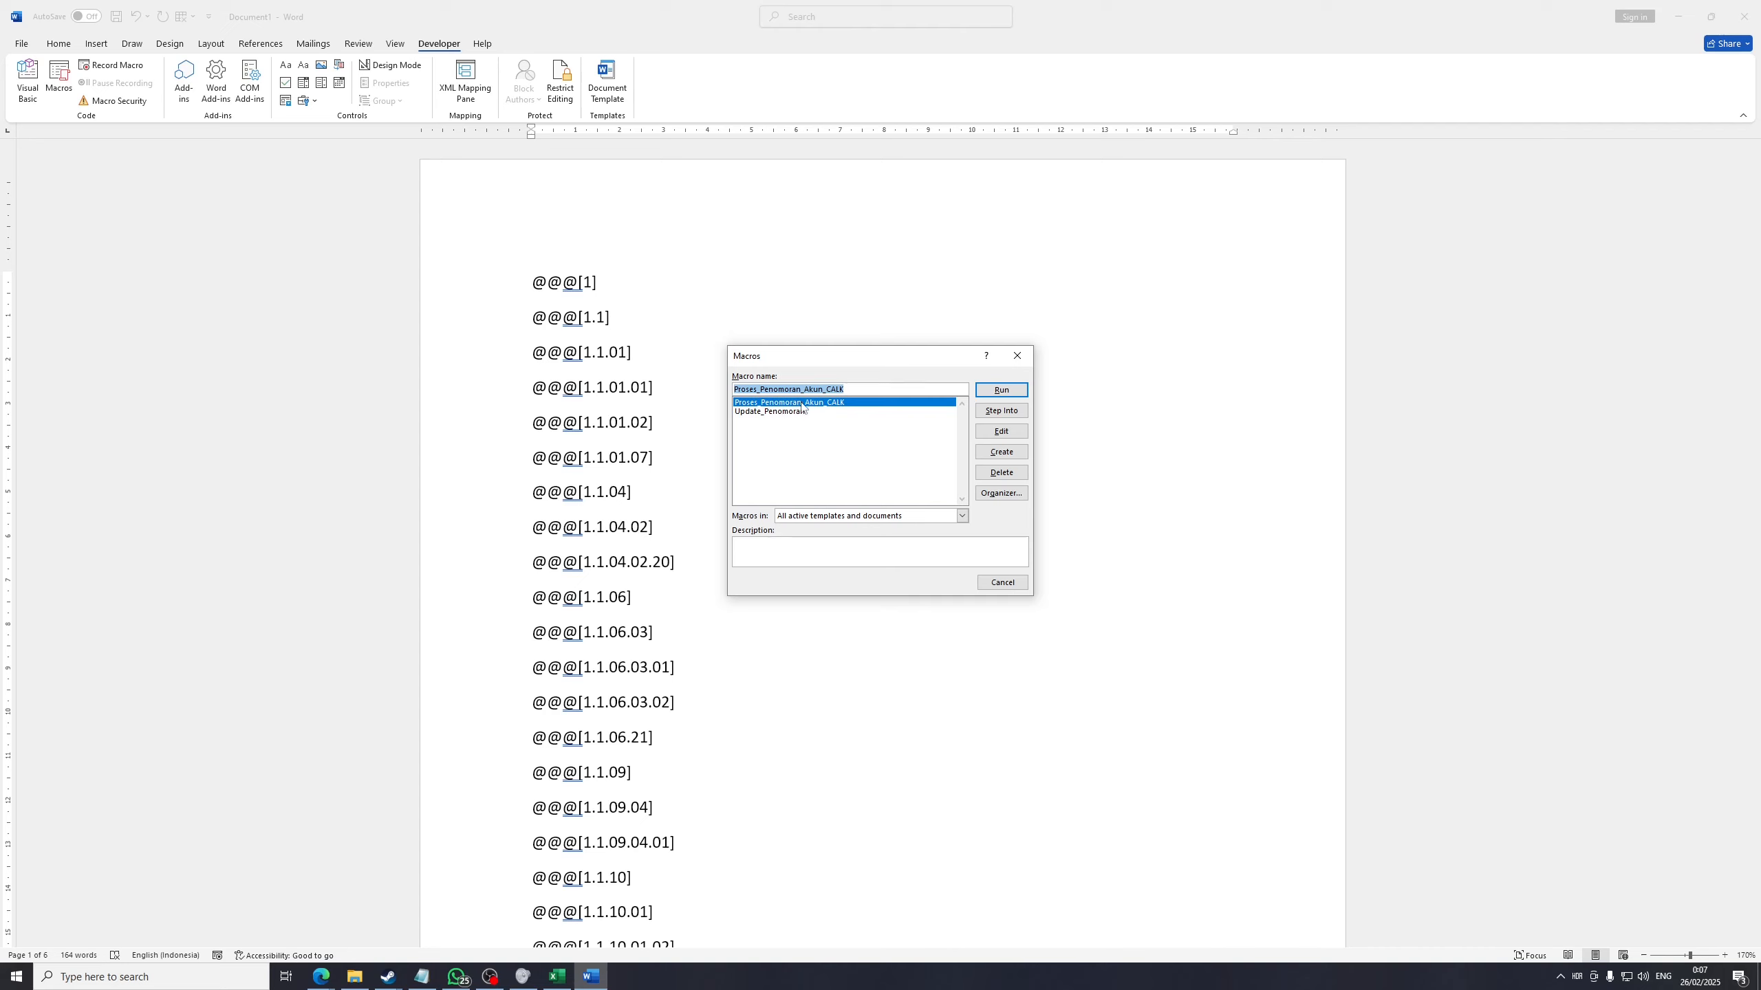
{"action": "left_click", "coordinate": [998, 391]}
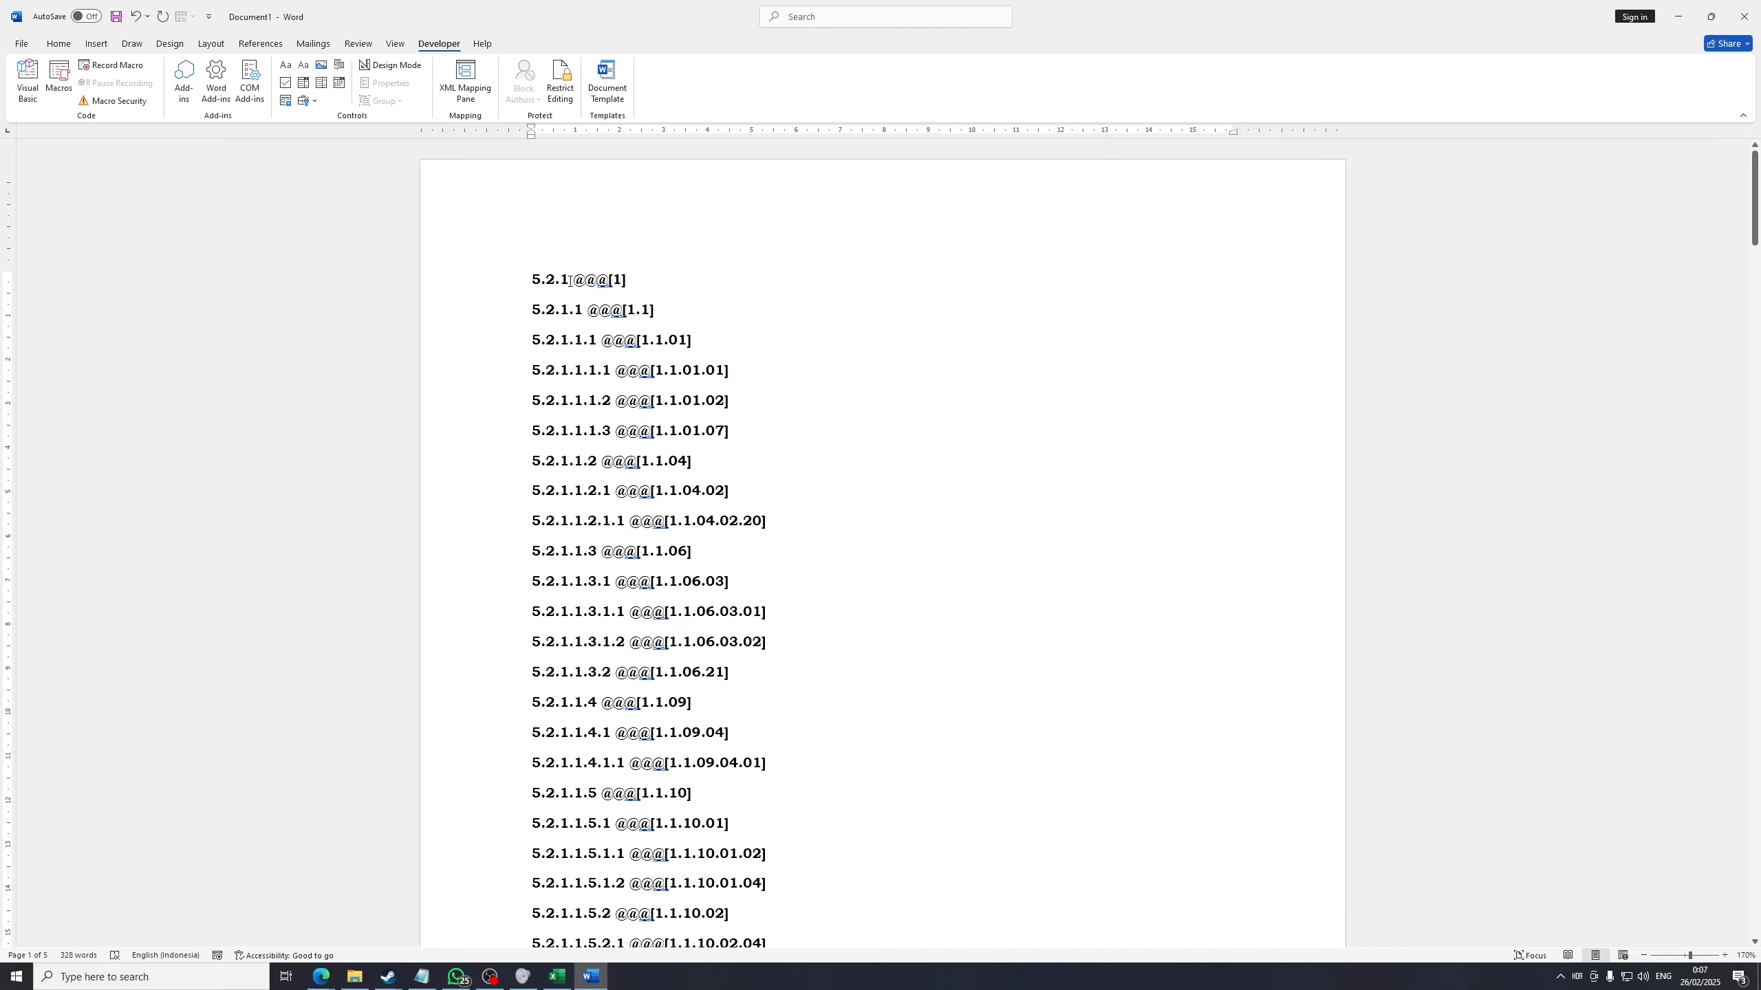
Examine the heading numbers and their hierarchy in front of the tagging codes
{"action": "left_click_drag", "start_coordinate": [571, 281], "coordinate": [526, 345]}
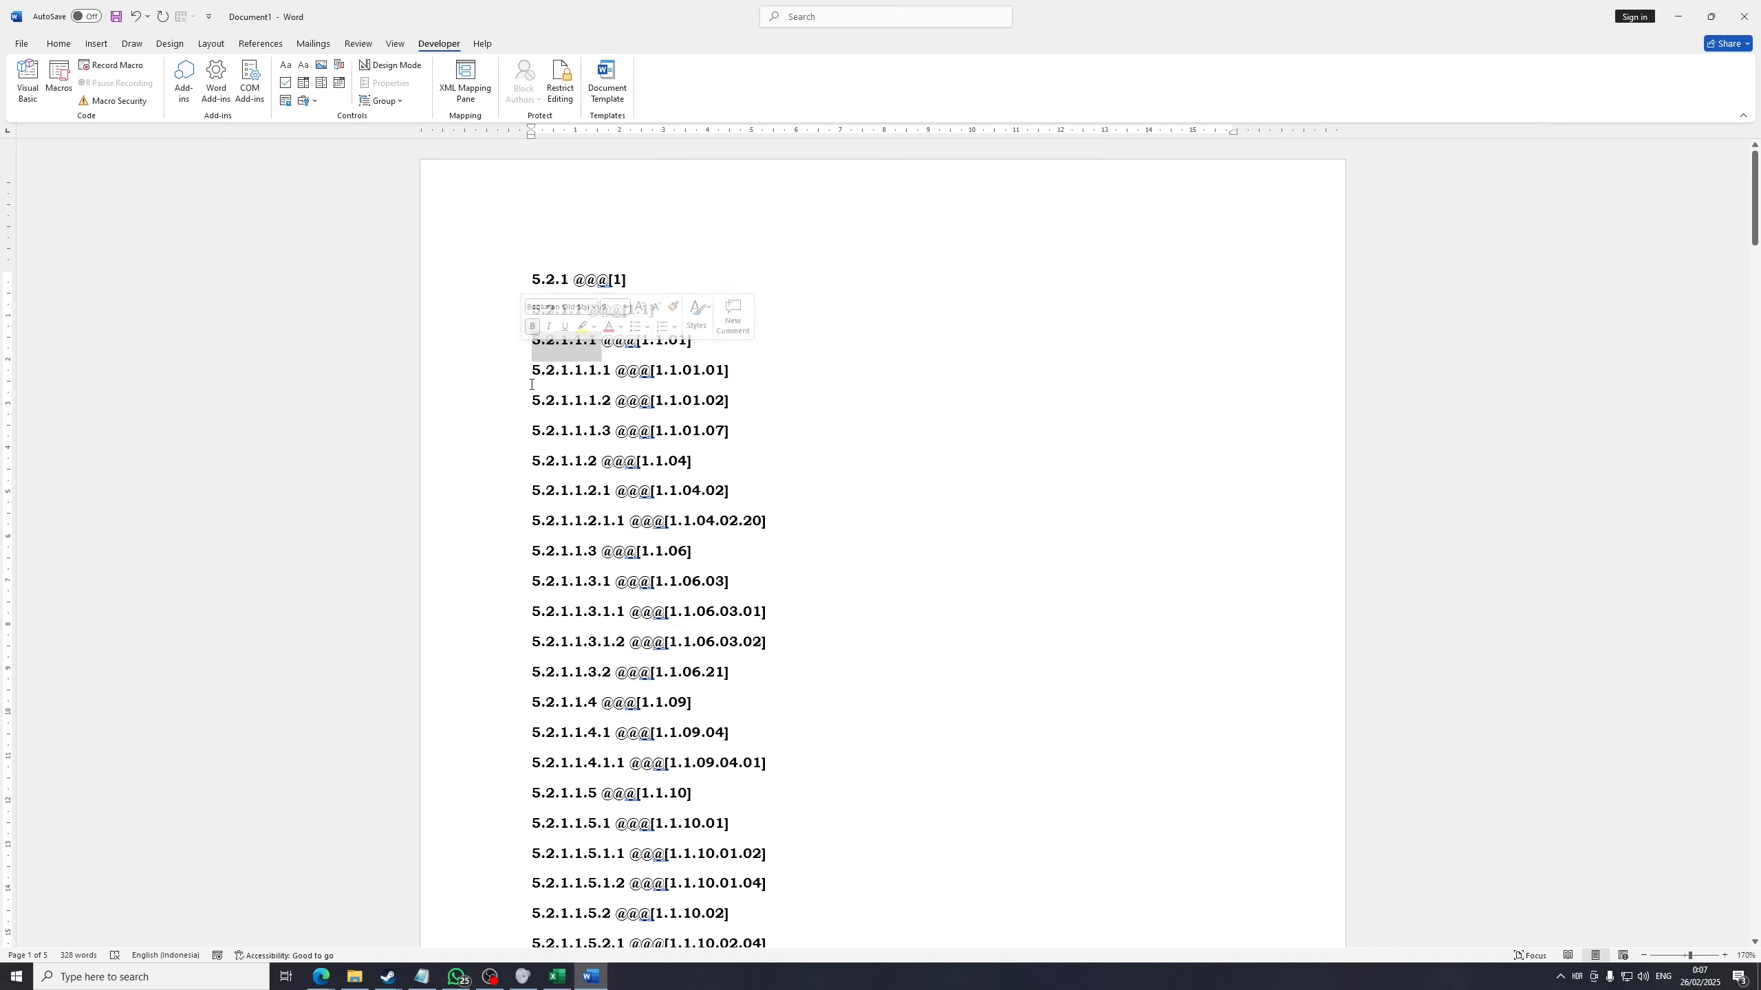
{"action": "left_click", "coordinate": [639, 375]}
{"action": "scroll", "coordinate": [752, 451], "scroll_direction": "down", "scroll_amount": 4}
{"action": "scroll", "coordinate": [752, 450], "scroll_direction": "up", "scroll_amount": 4}
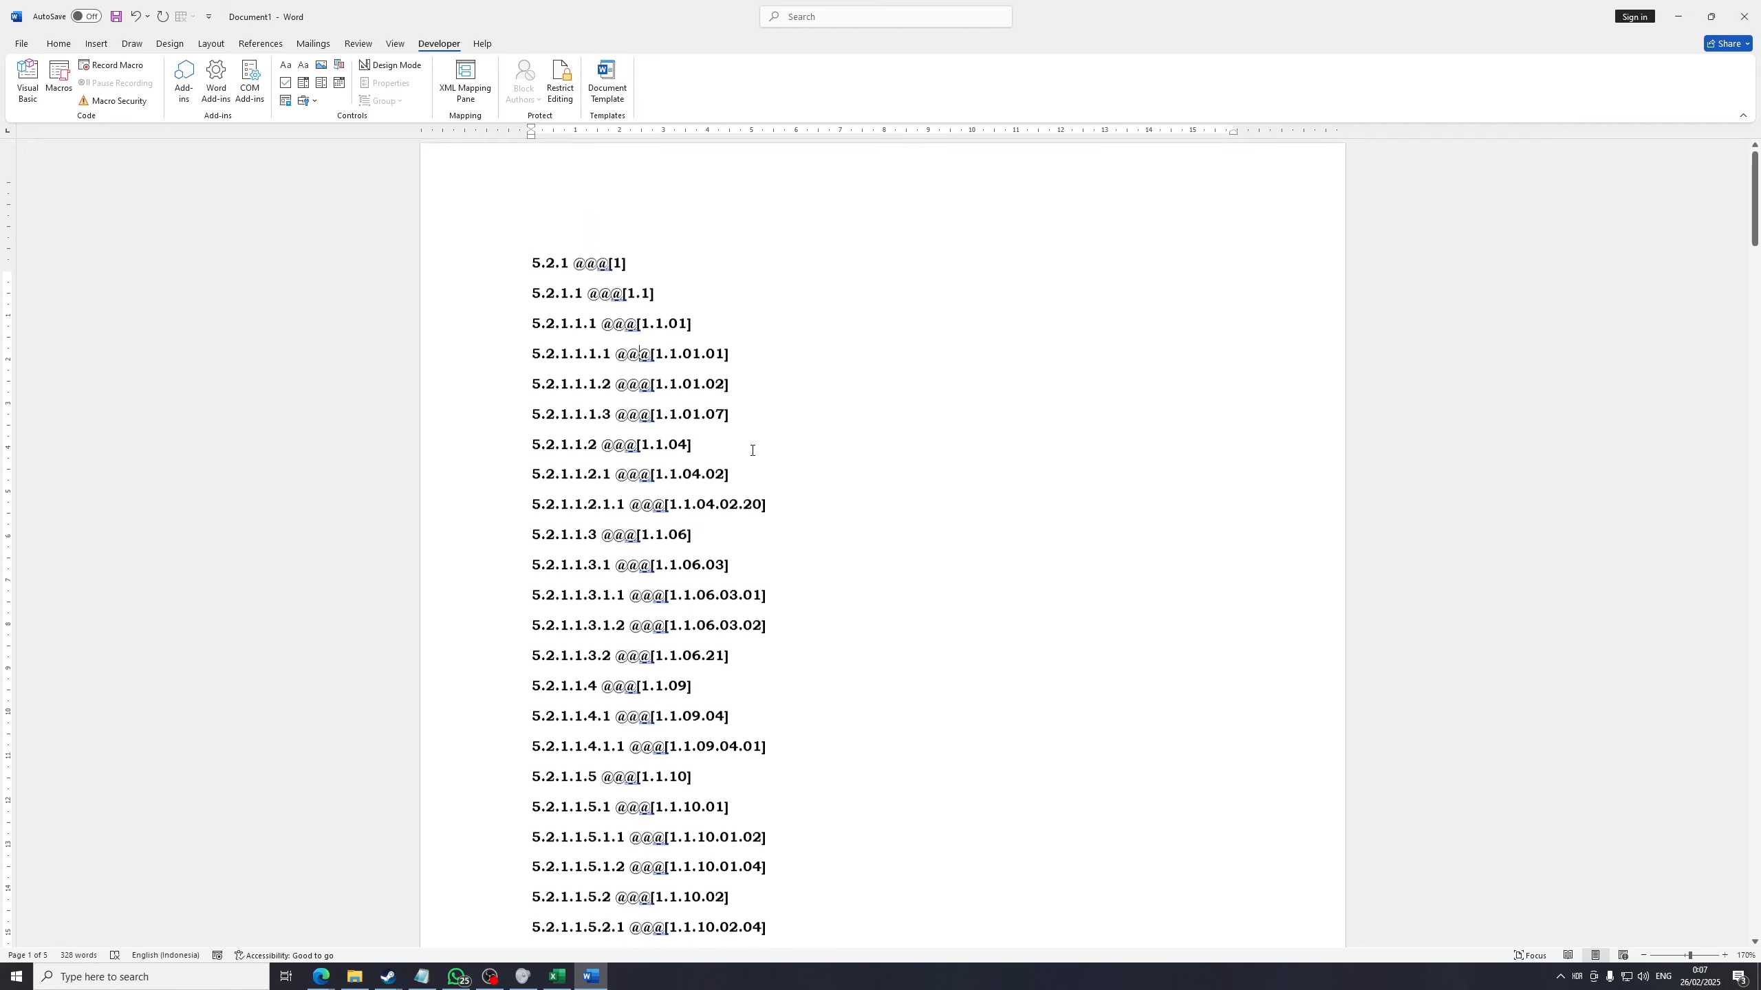
{"action": "scroll", "coordinate": [752, 450], "scroll_direction": "up", "scroll_amount": 1}
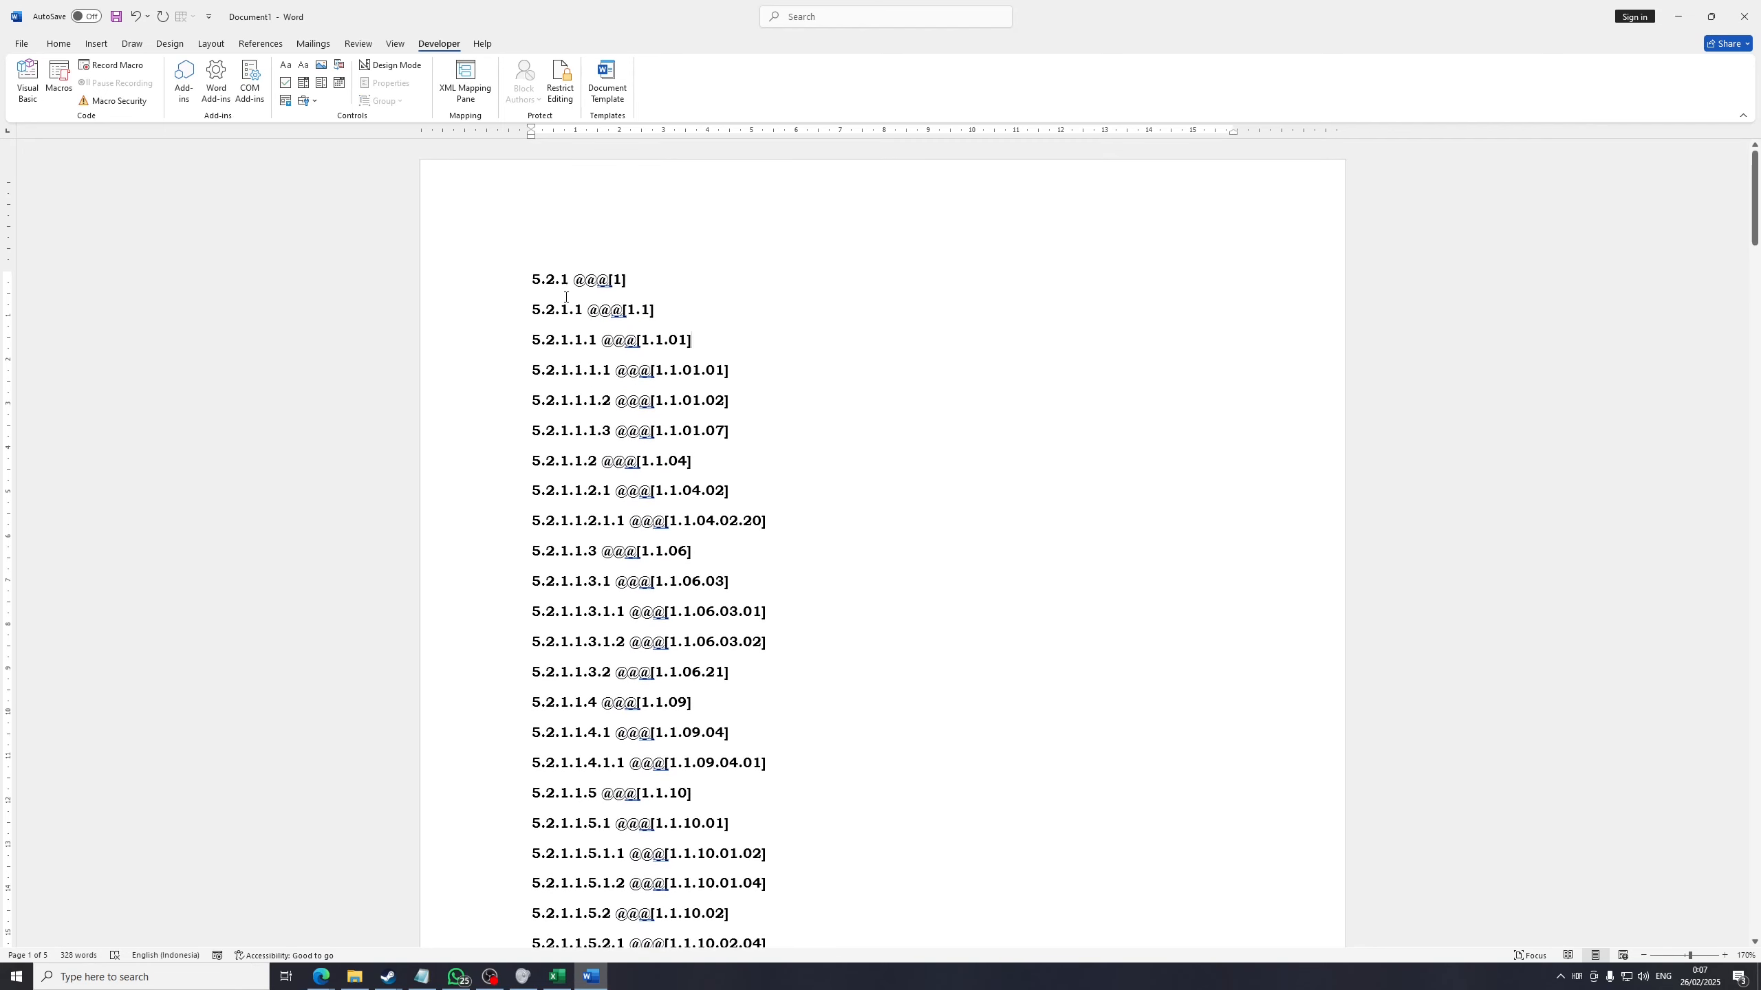
{"action": "left_click_drag", "start_coordinate": [555, 284], "coordinate": [529, 285]}
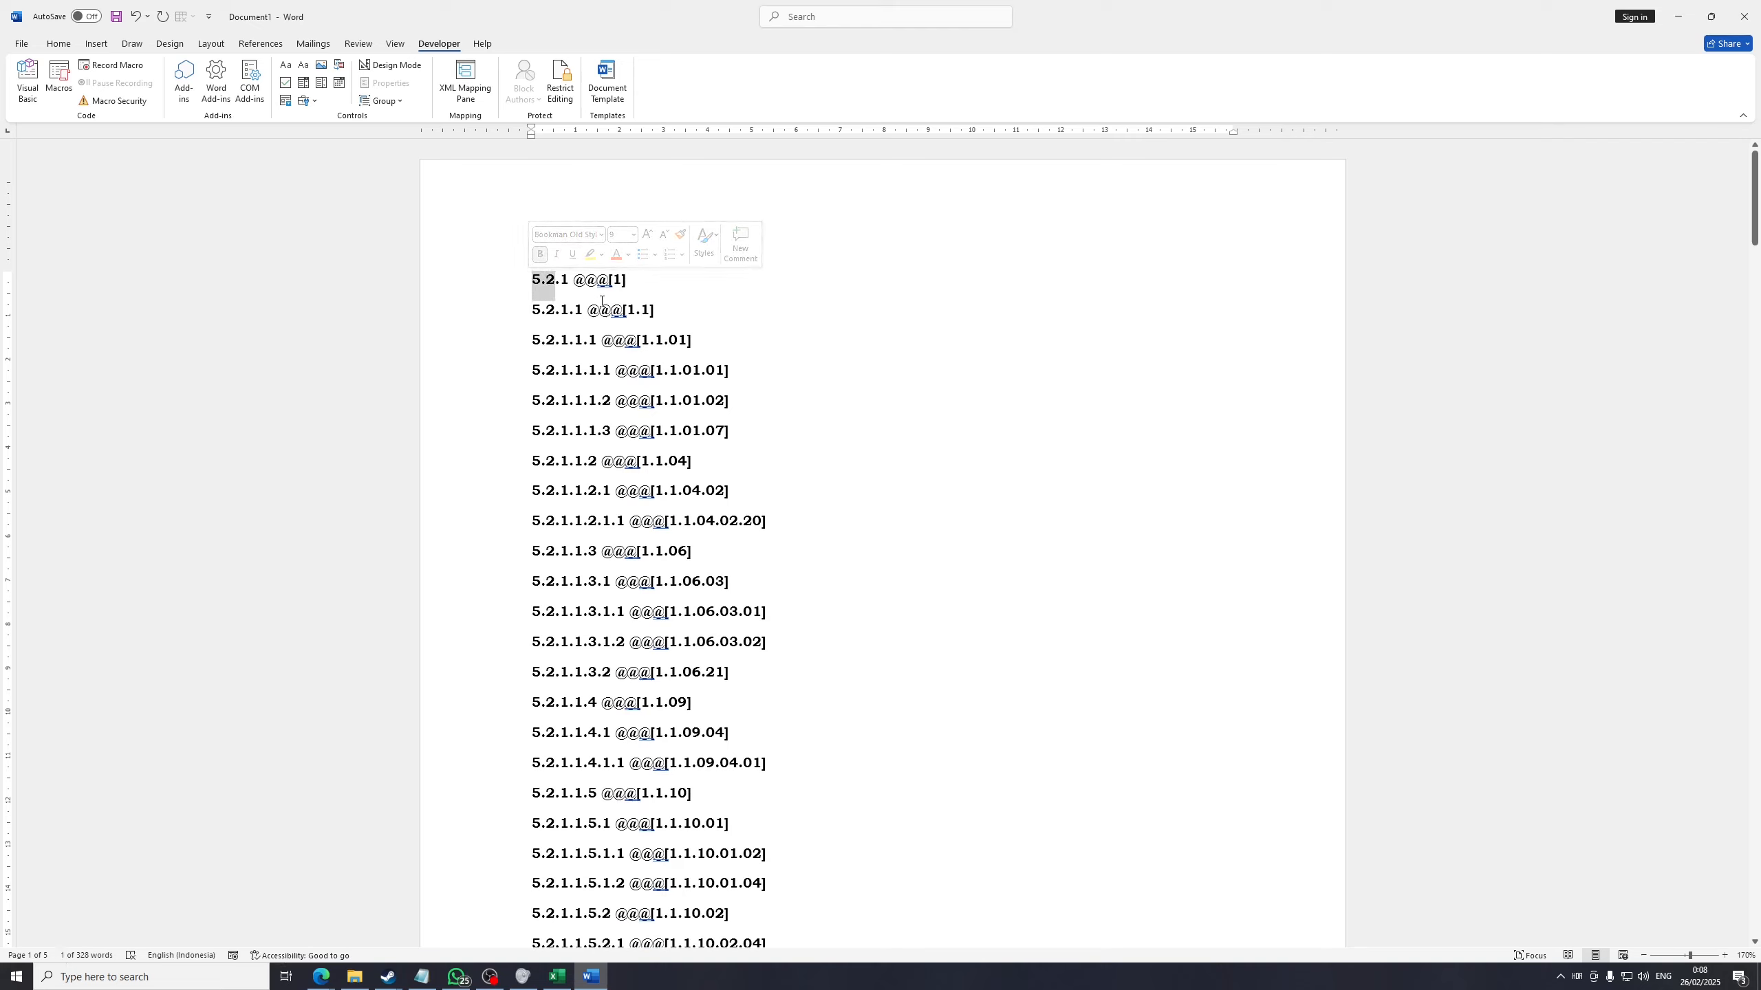
{"action": "left_click", "coordinate": [653, 323]}
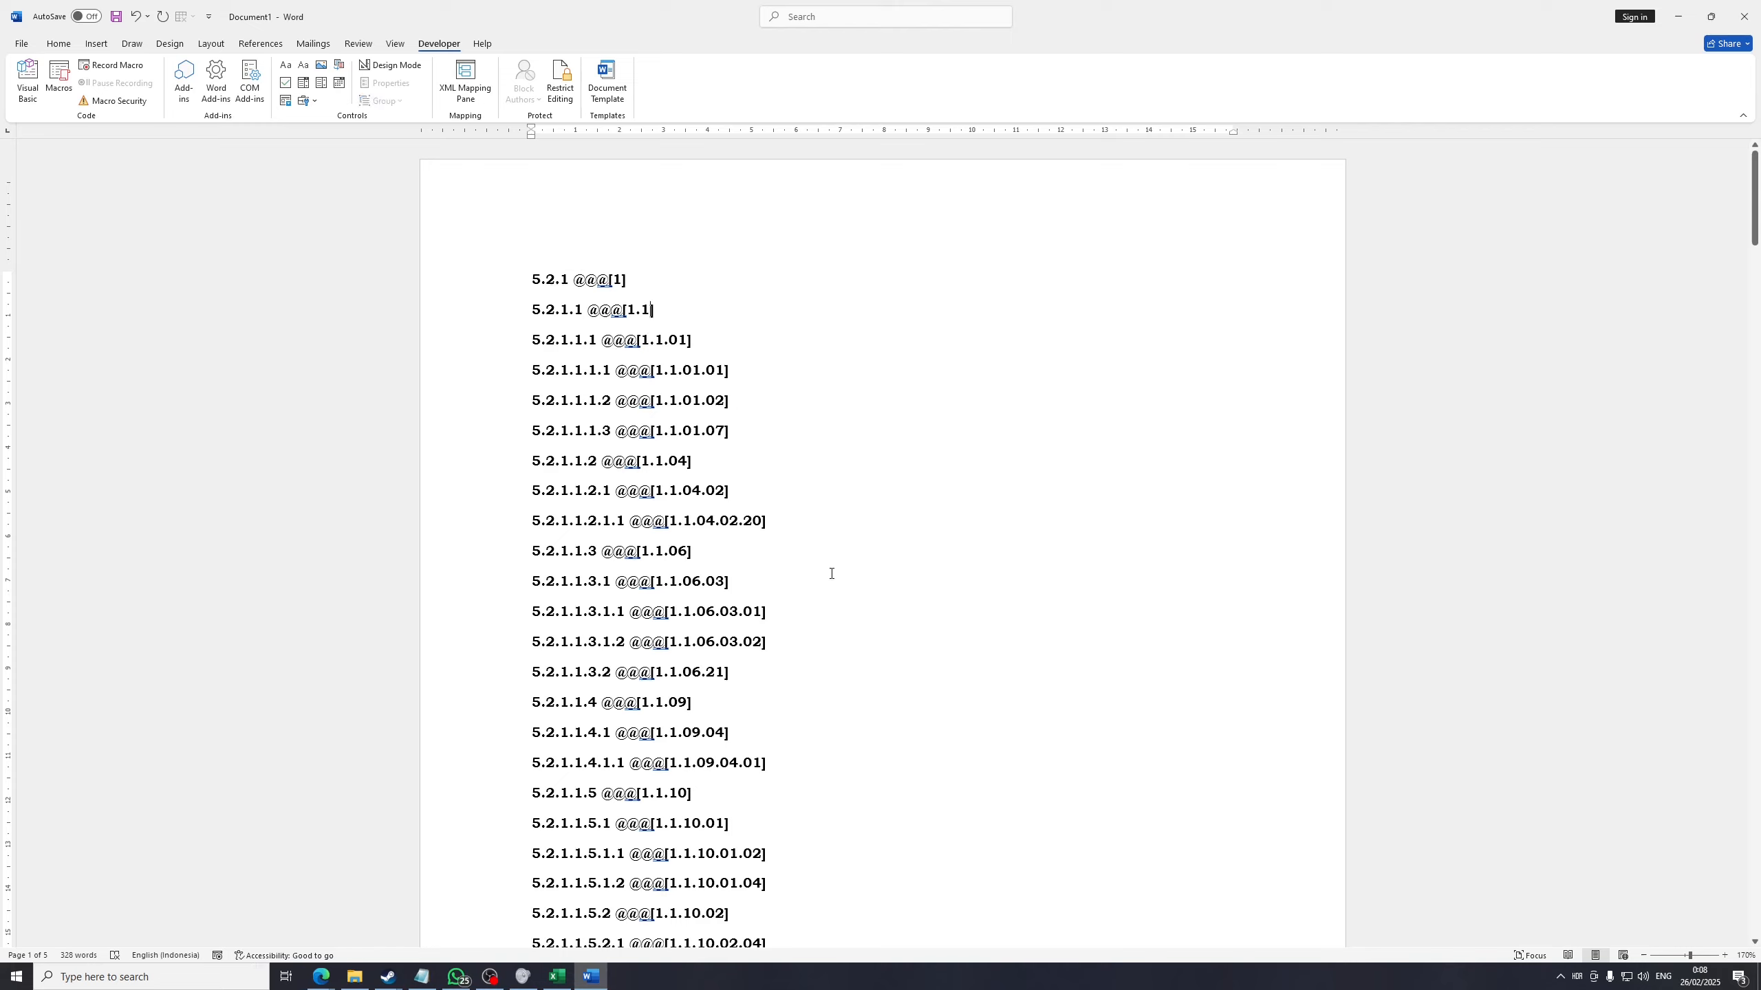
{"action": "left_click_drag", "start_coordinate": [791, 530], "coordinate": [453, 291]}
{"action": "left_click", "coordinate": [654, 410]}
Switch to the Excel workbook and run the E_Generasi_Tabel_CALK_Ke_Word_Dengan_Deskripsi macro with Neraca as the report type
{"action": "left_click", "coordinate": [563, 977]}
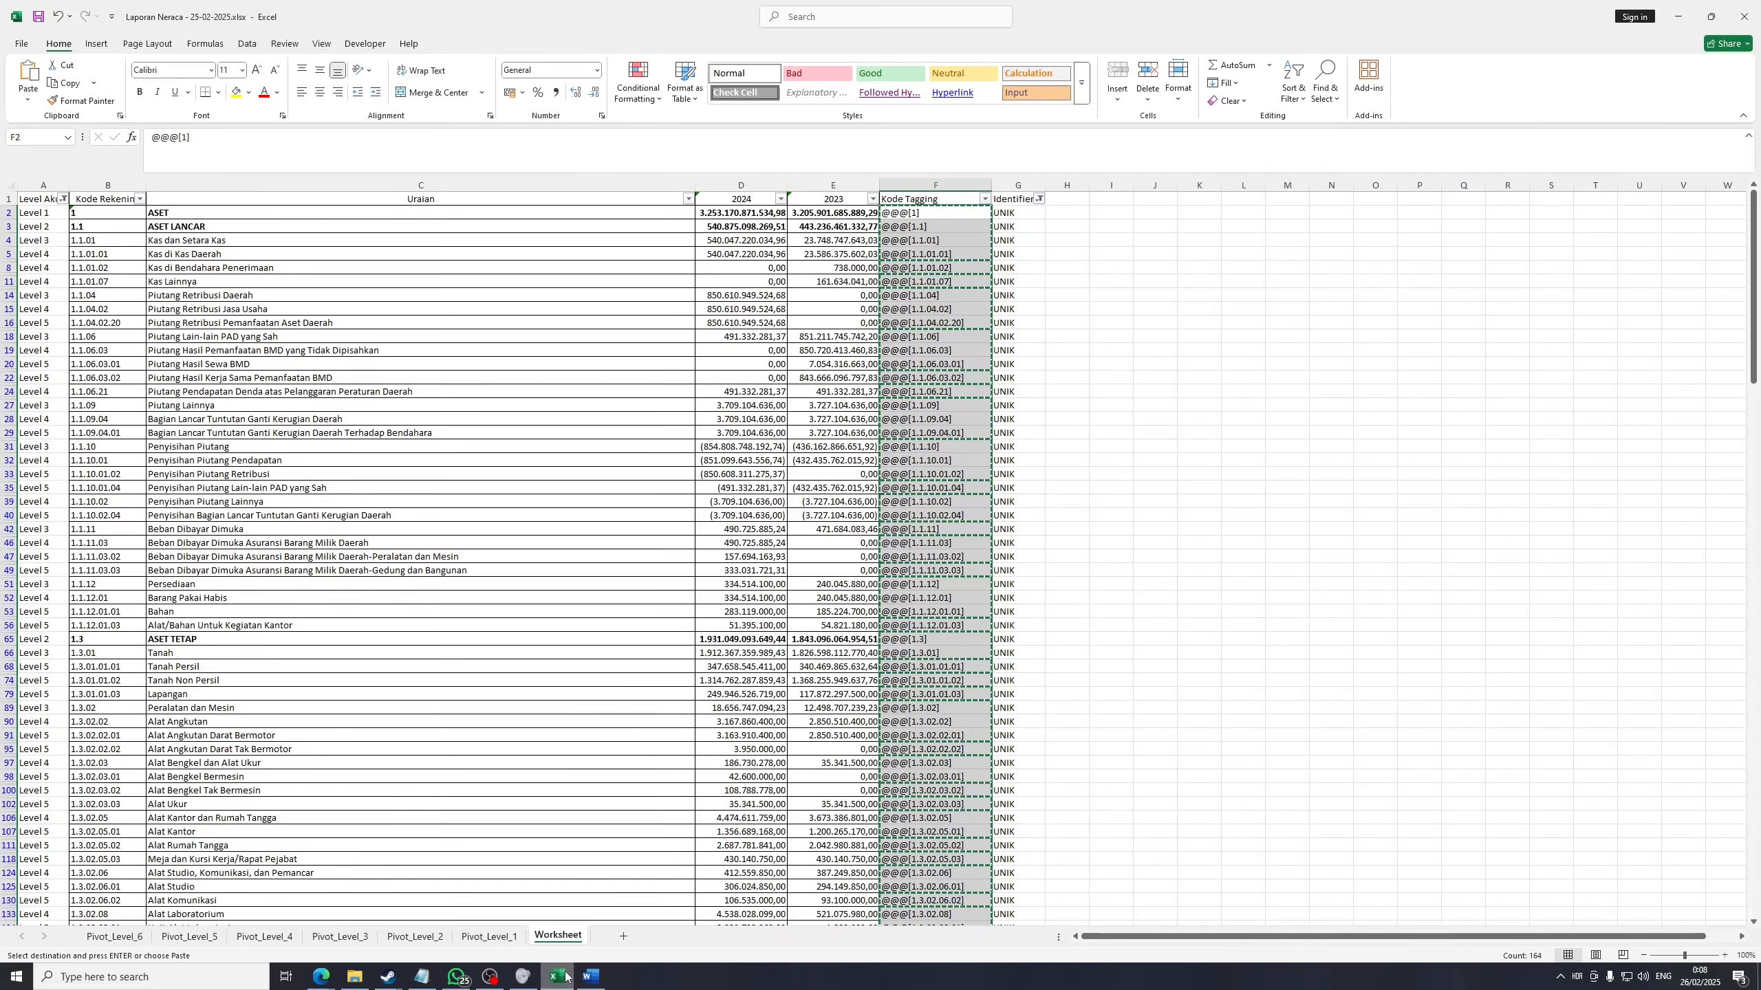
{"action": "left_click", "coordinate": [648, 501]}
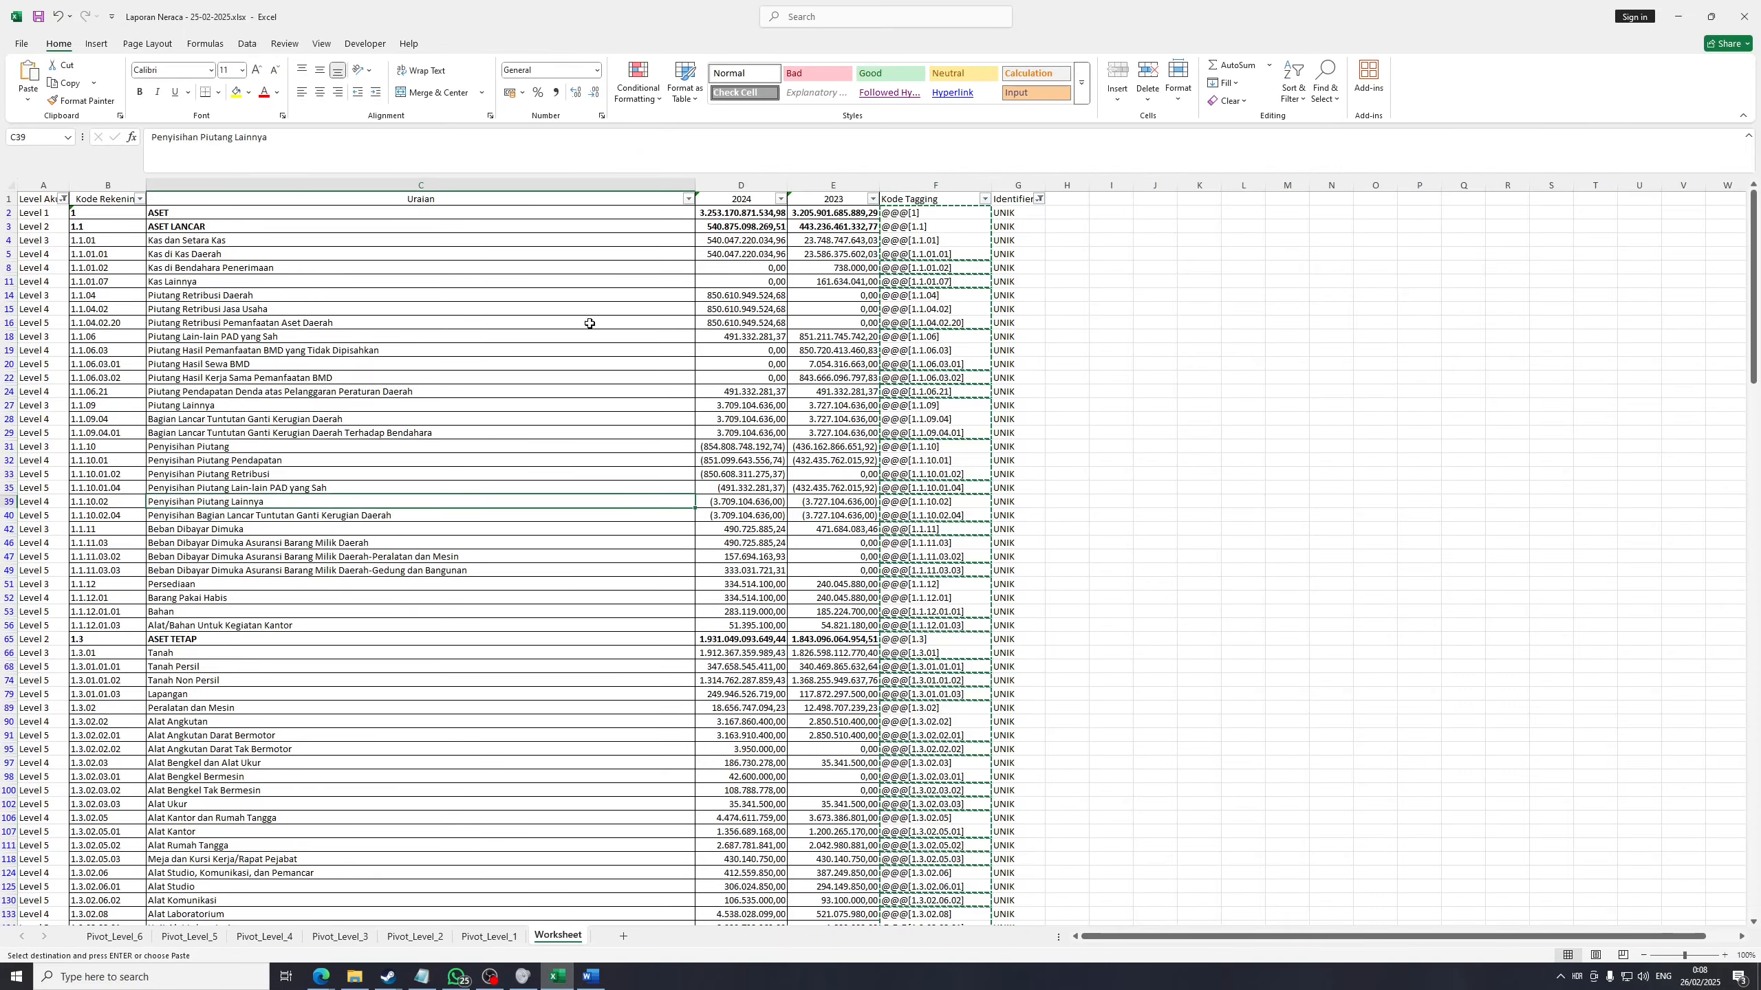
{"action": "left_click", "coordinate": [364, 44]}
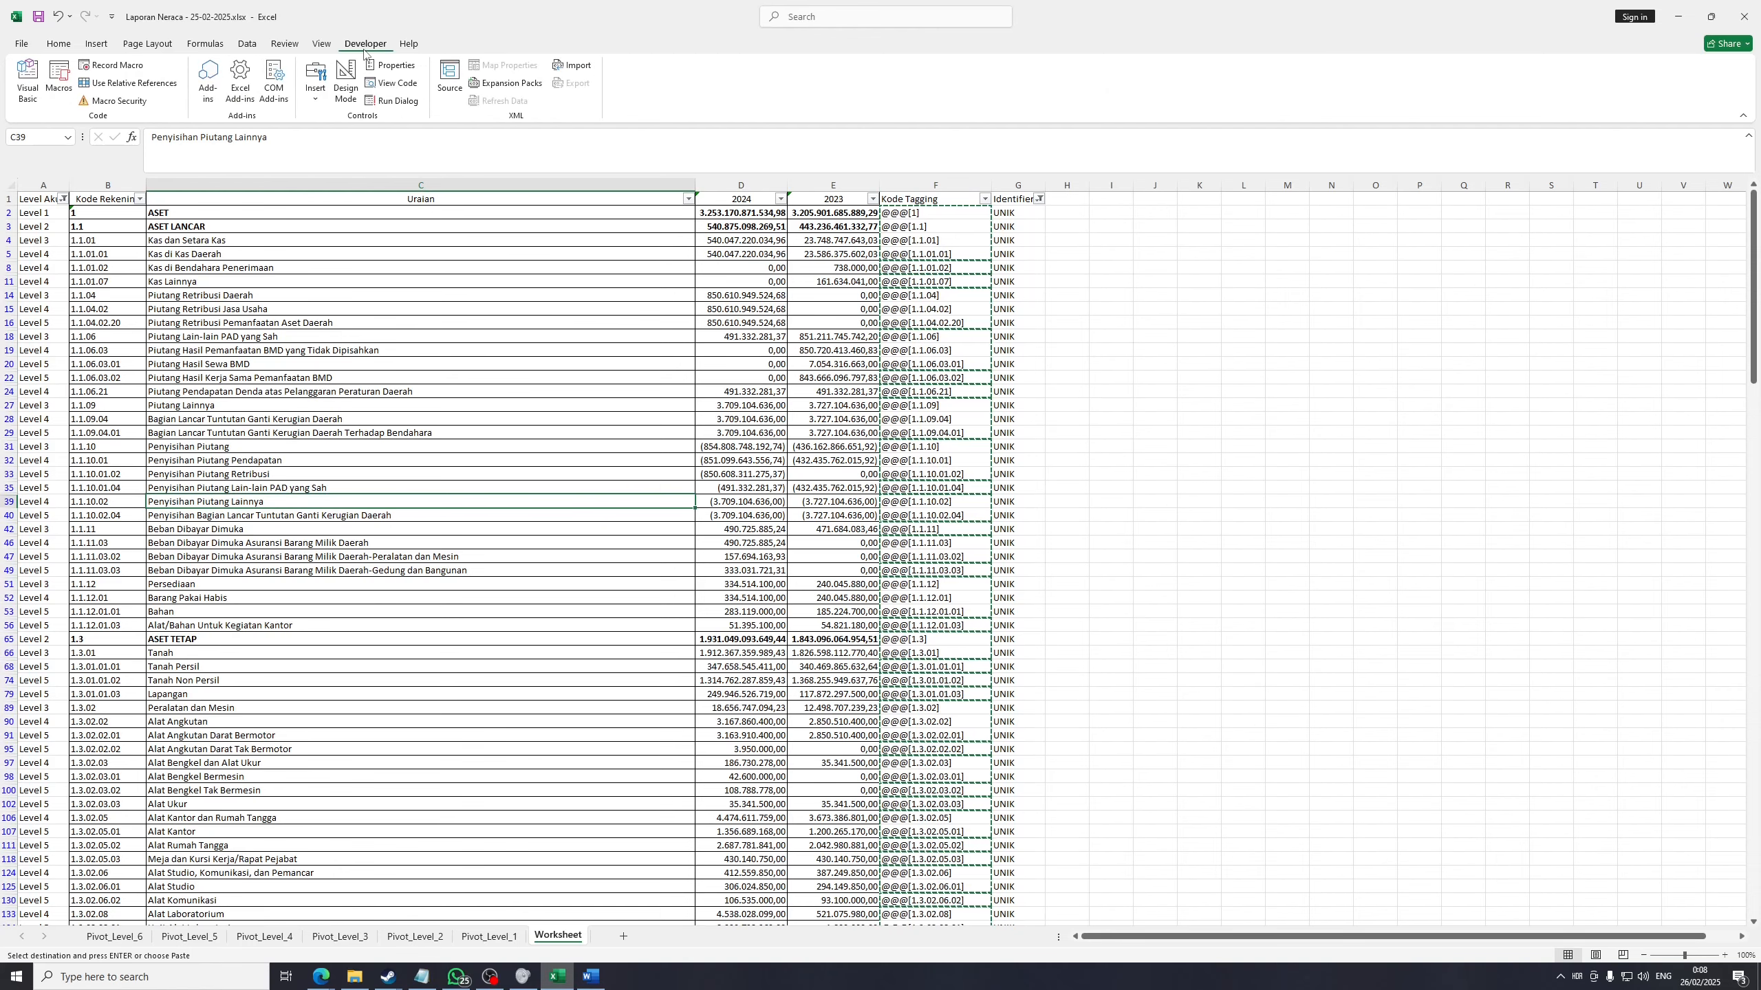
{"action": "left_click", "coordinate": [59, 80]}
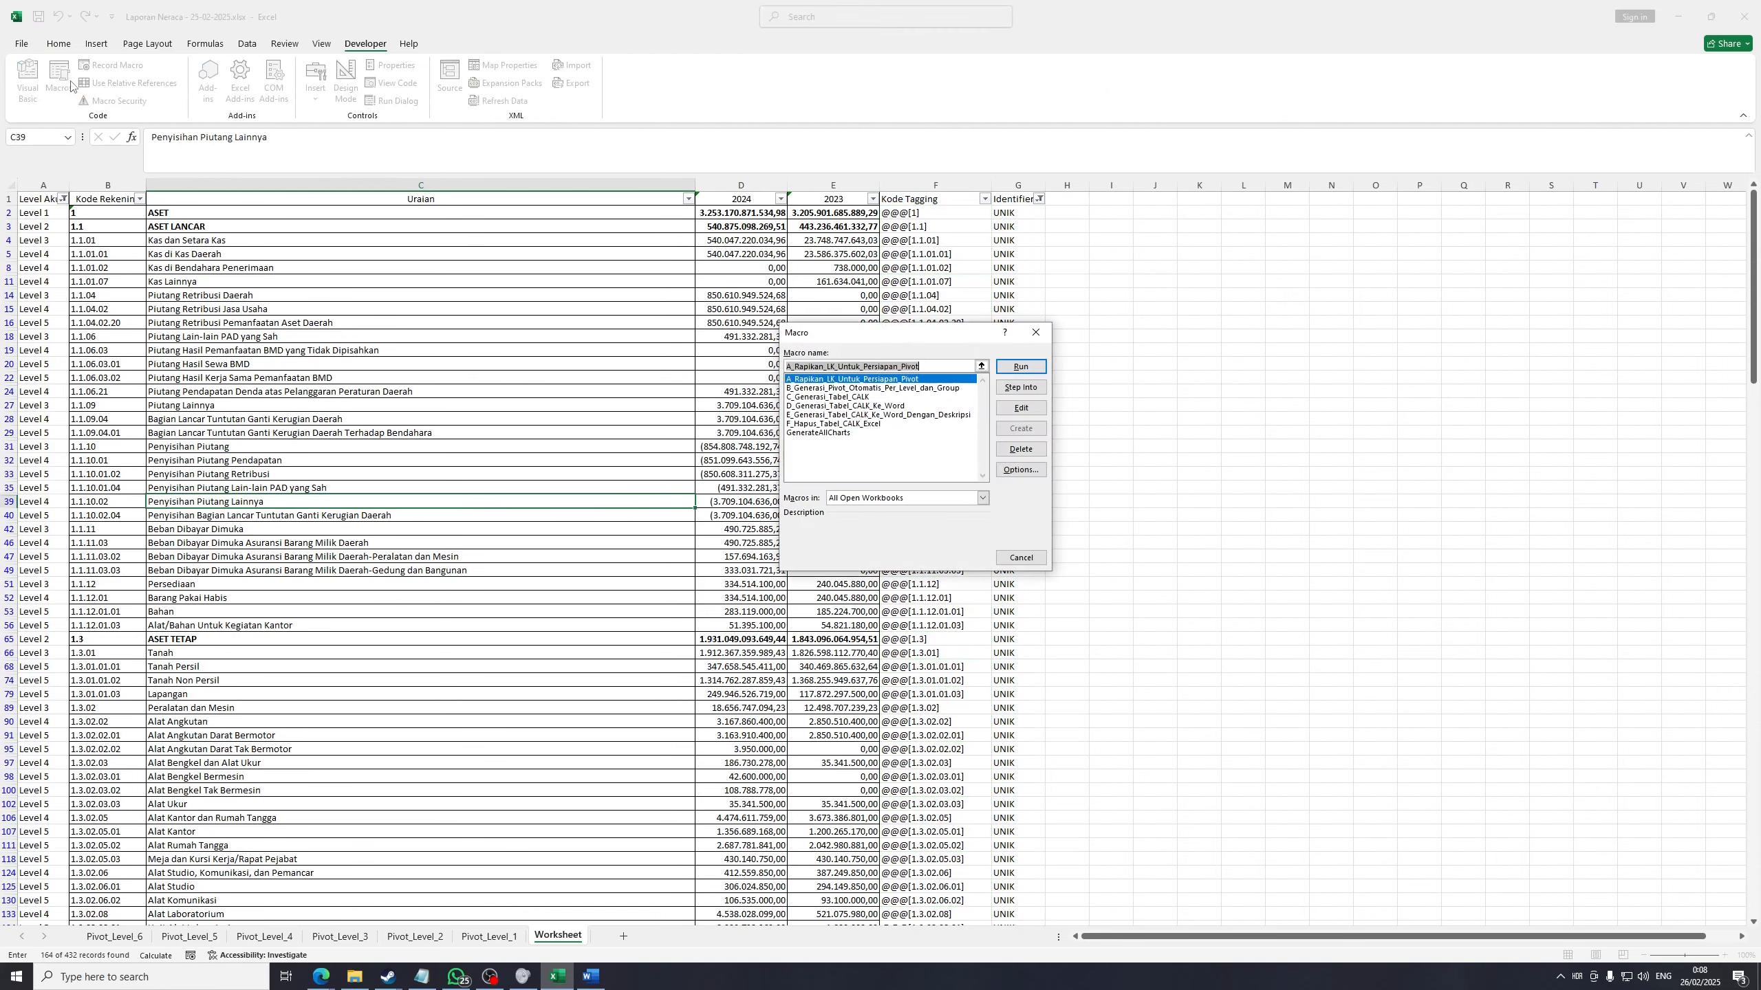
{"action": "left_click", "coordinate": [903, 407]}
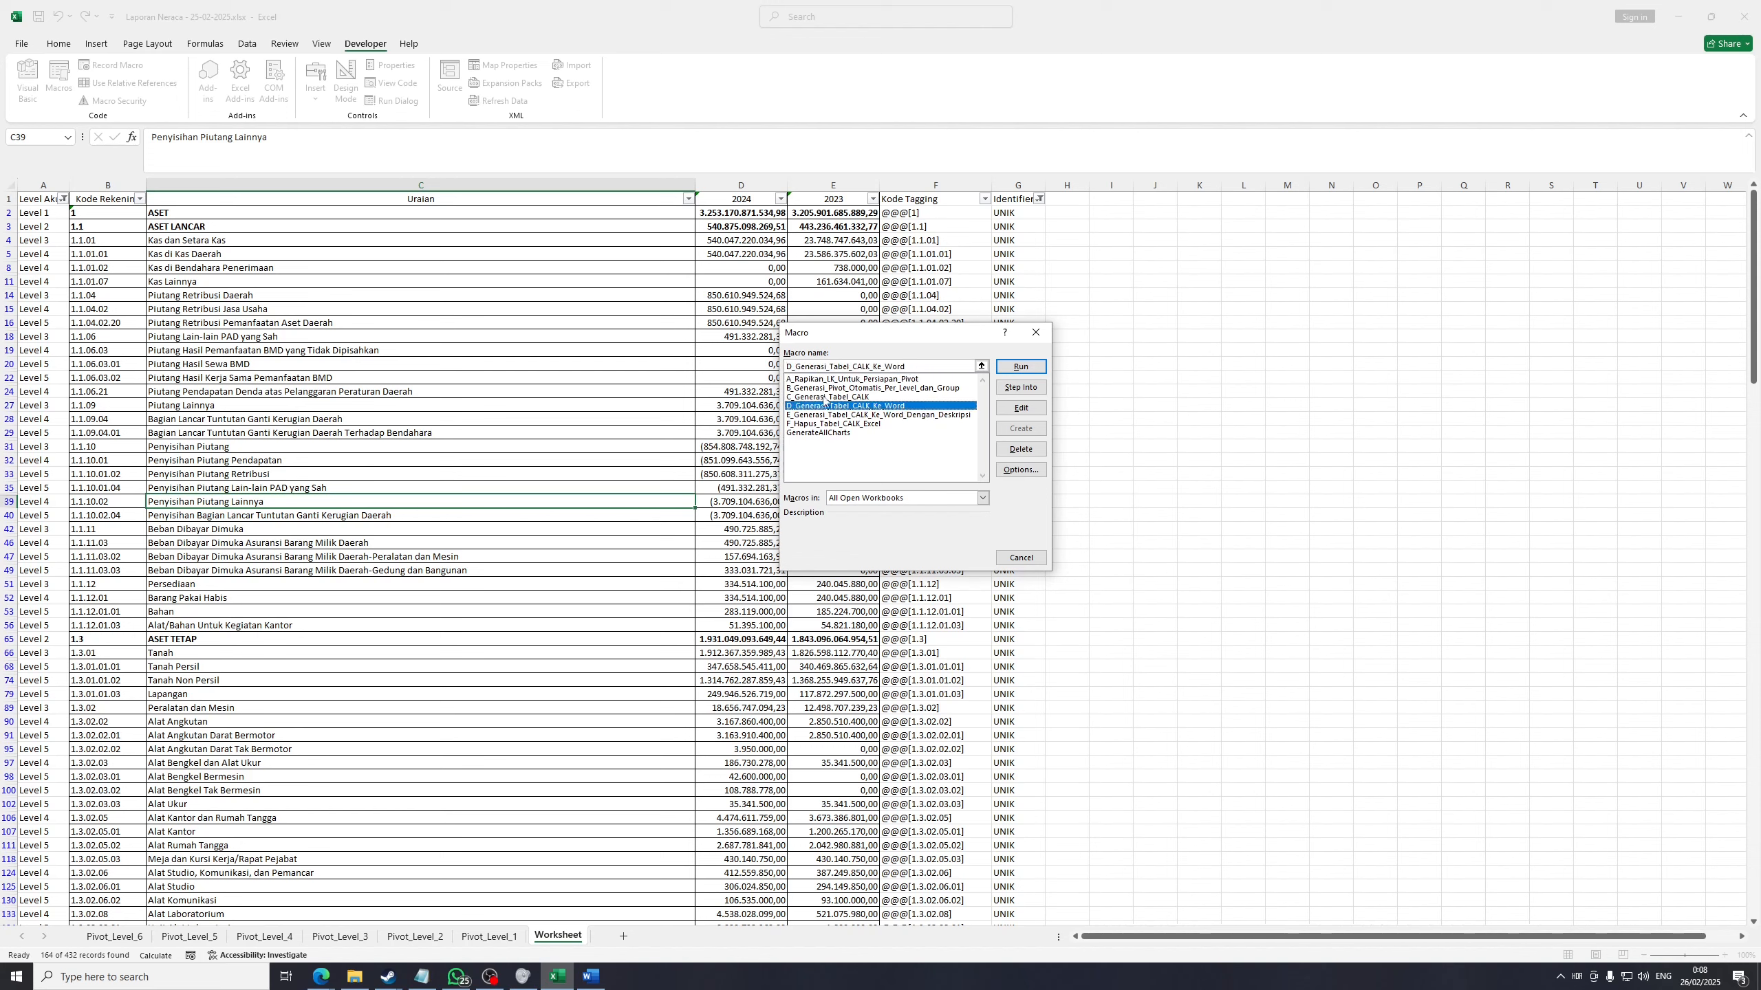
{"action": "left_click", "coordinate": [867, 417]}
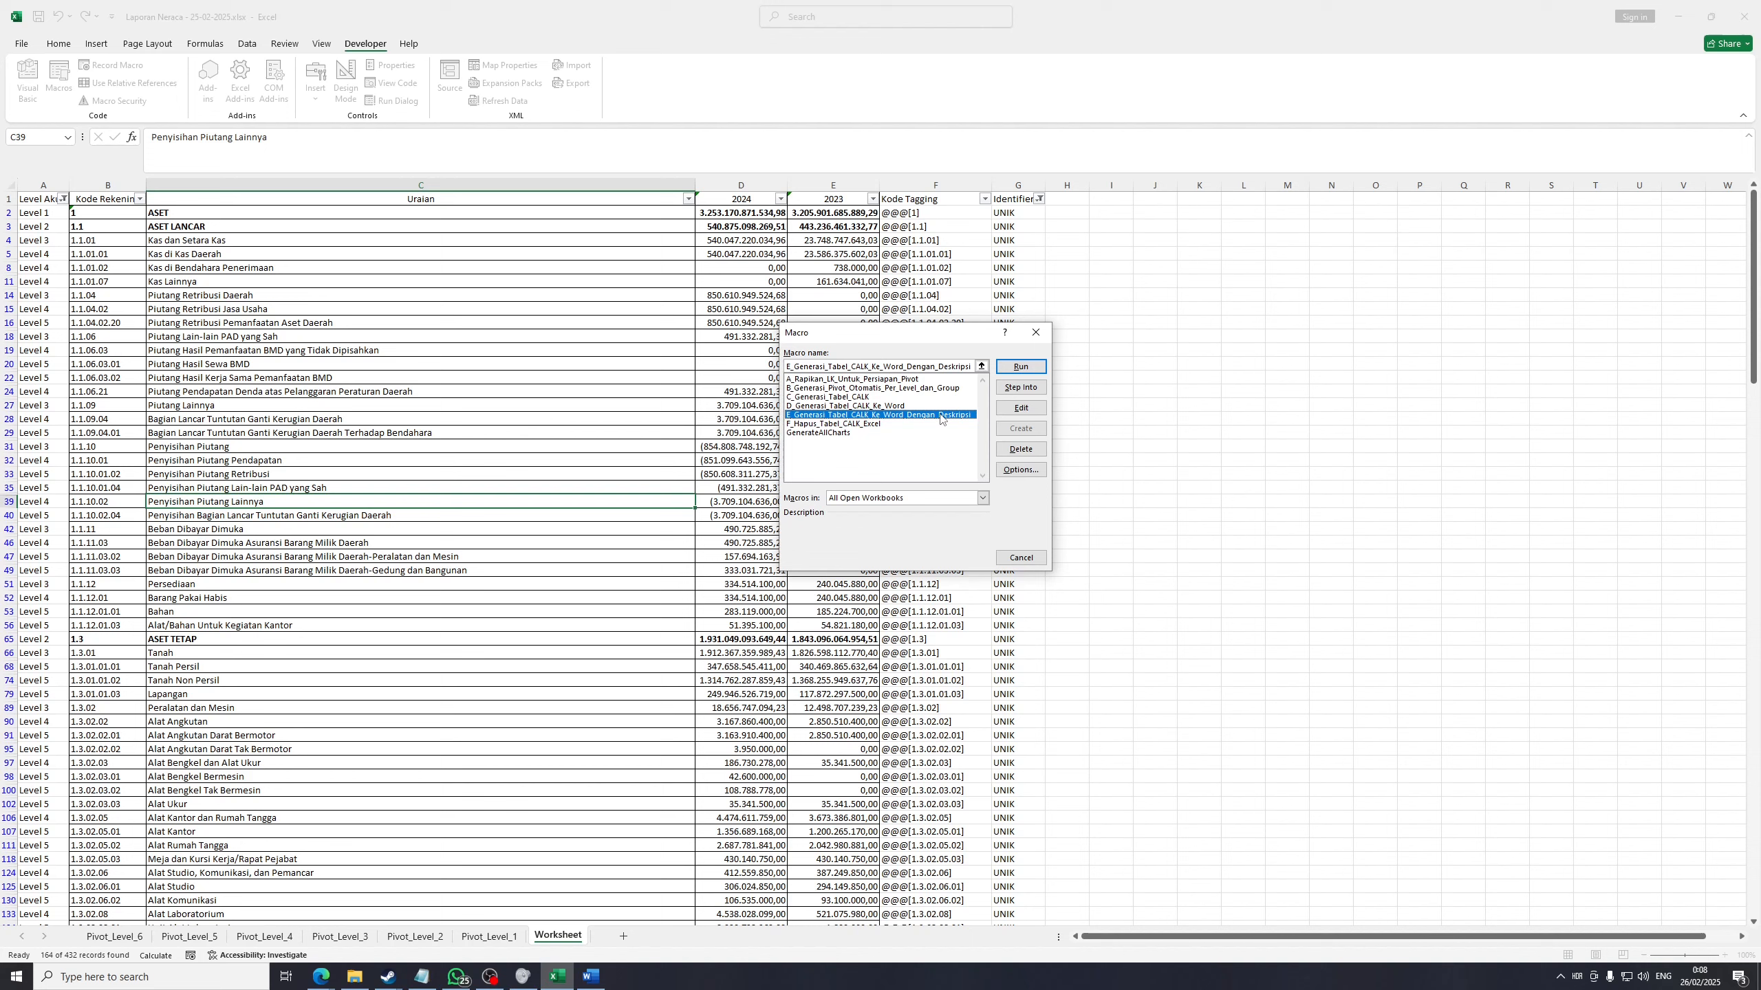
{"action": "left_click", "coordinate": [1021, 367]}
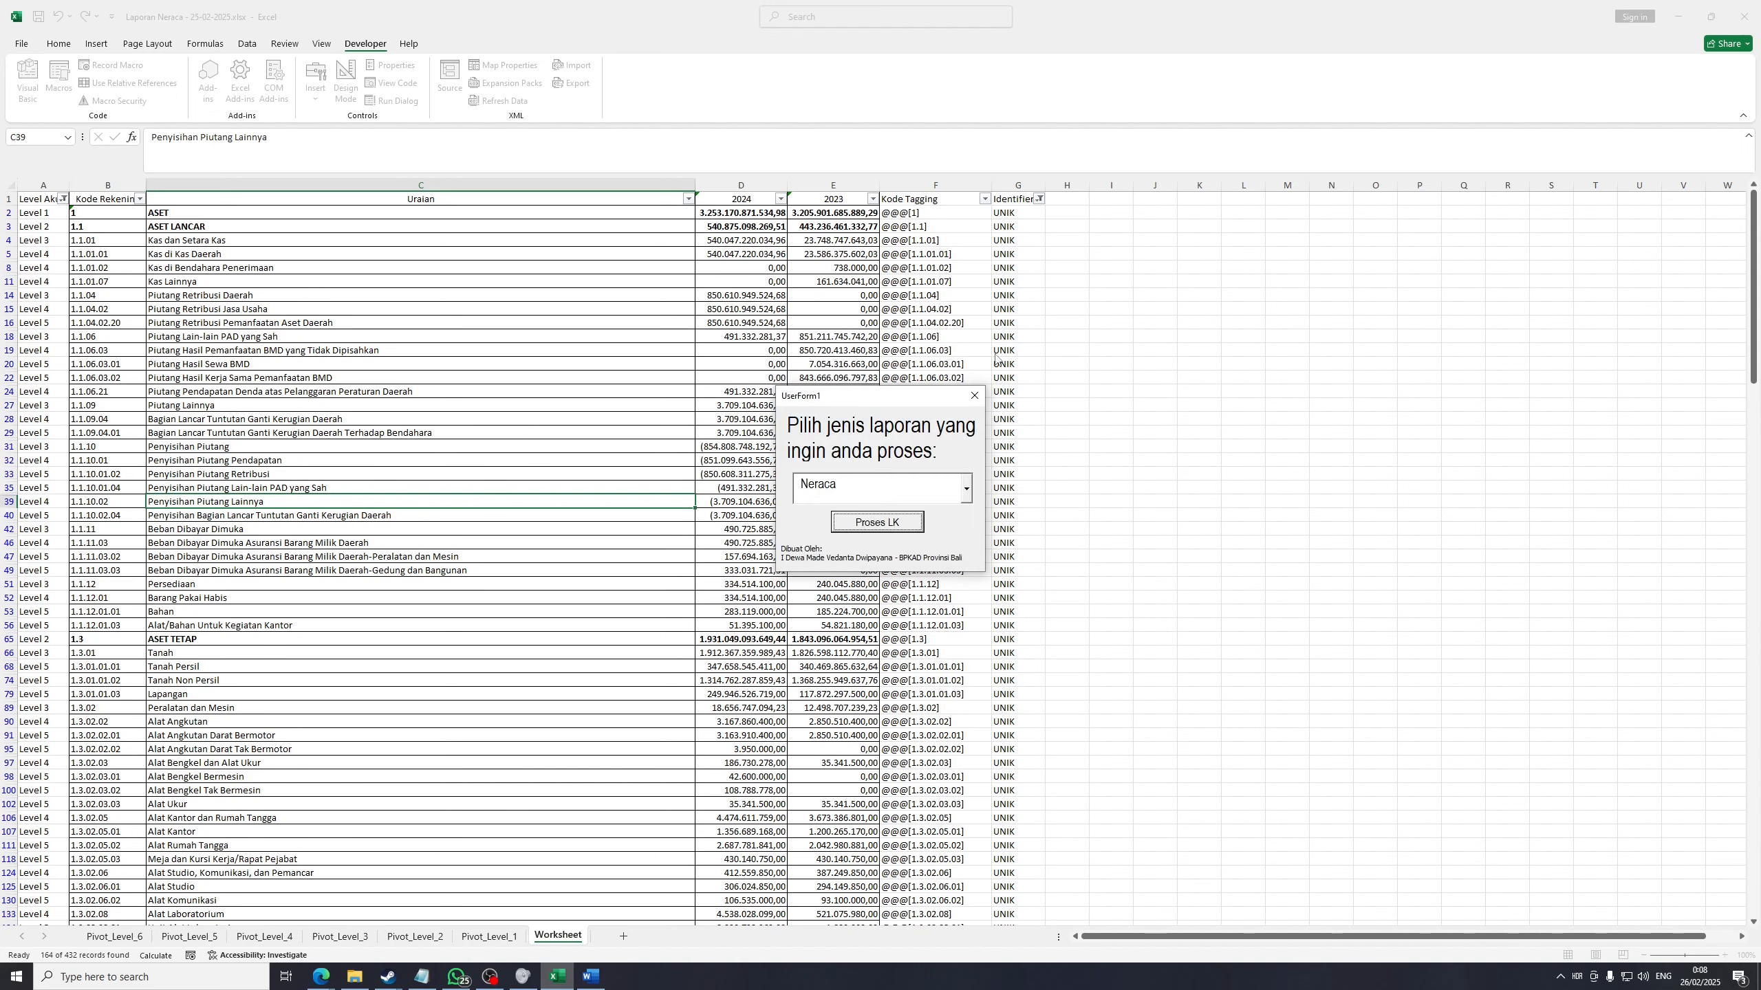
{"action": "left_click", "coordinate": [877, 523]}
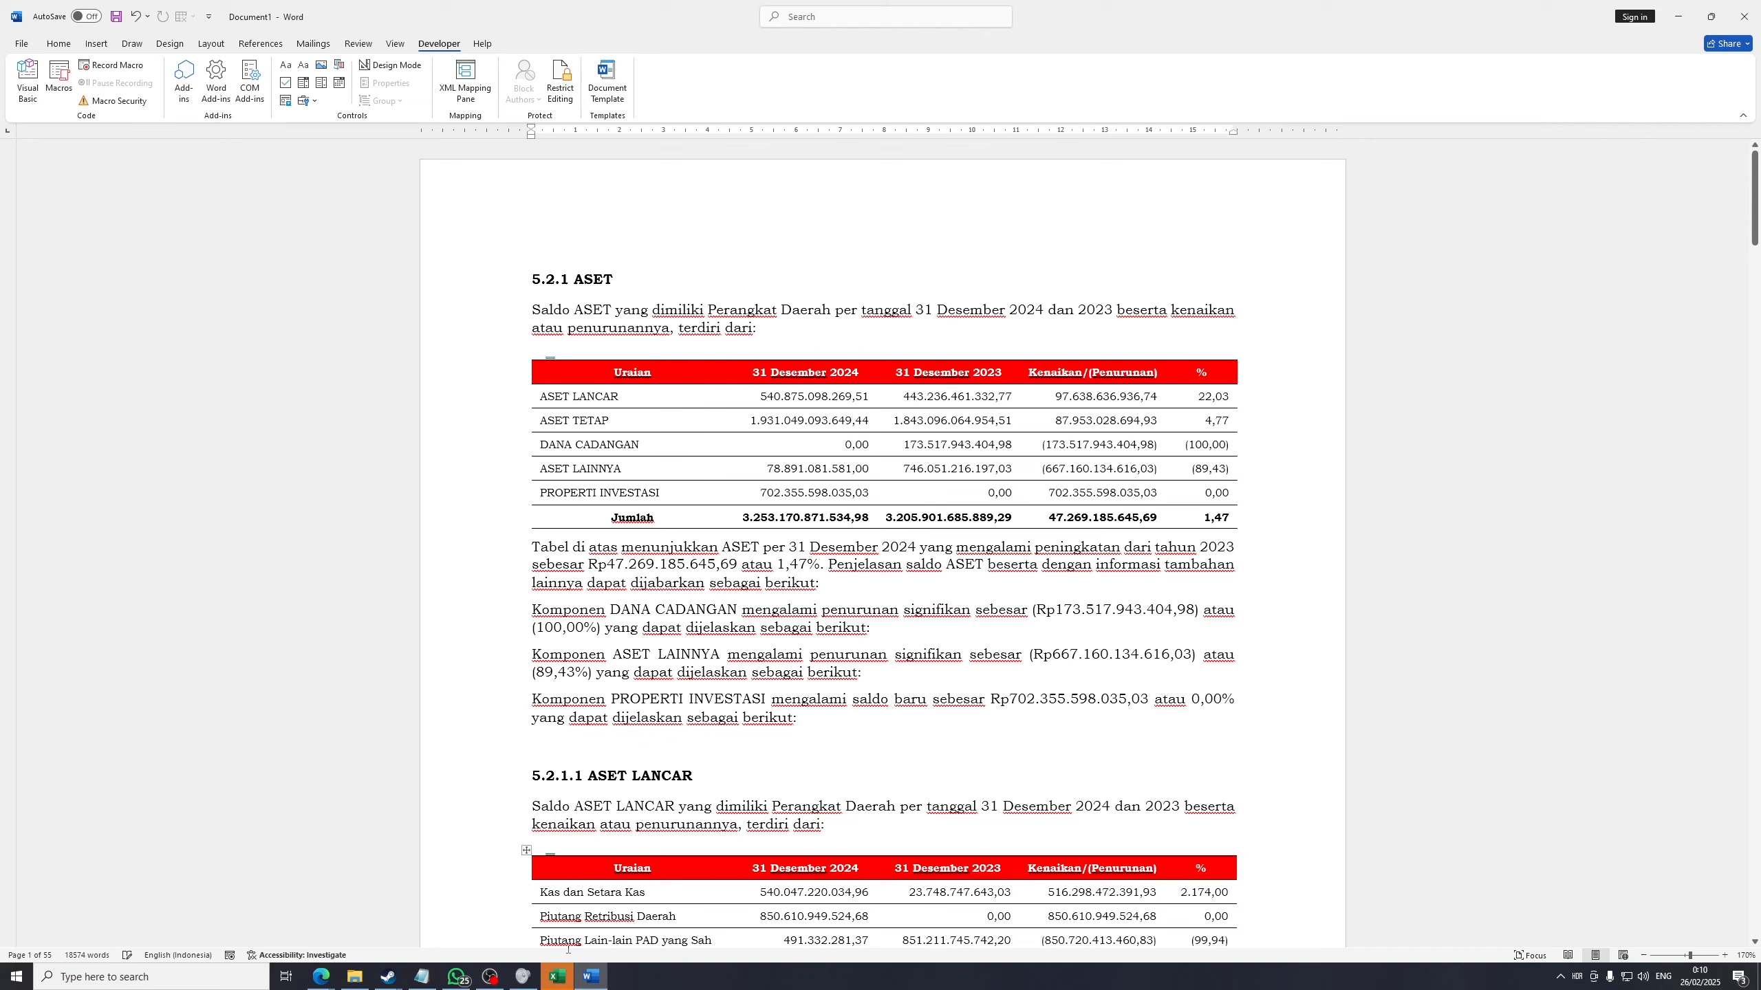
{"action": "left_click", "coordinate": [555, 976]}
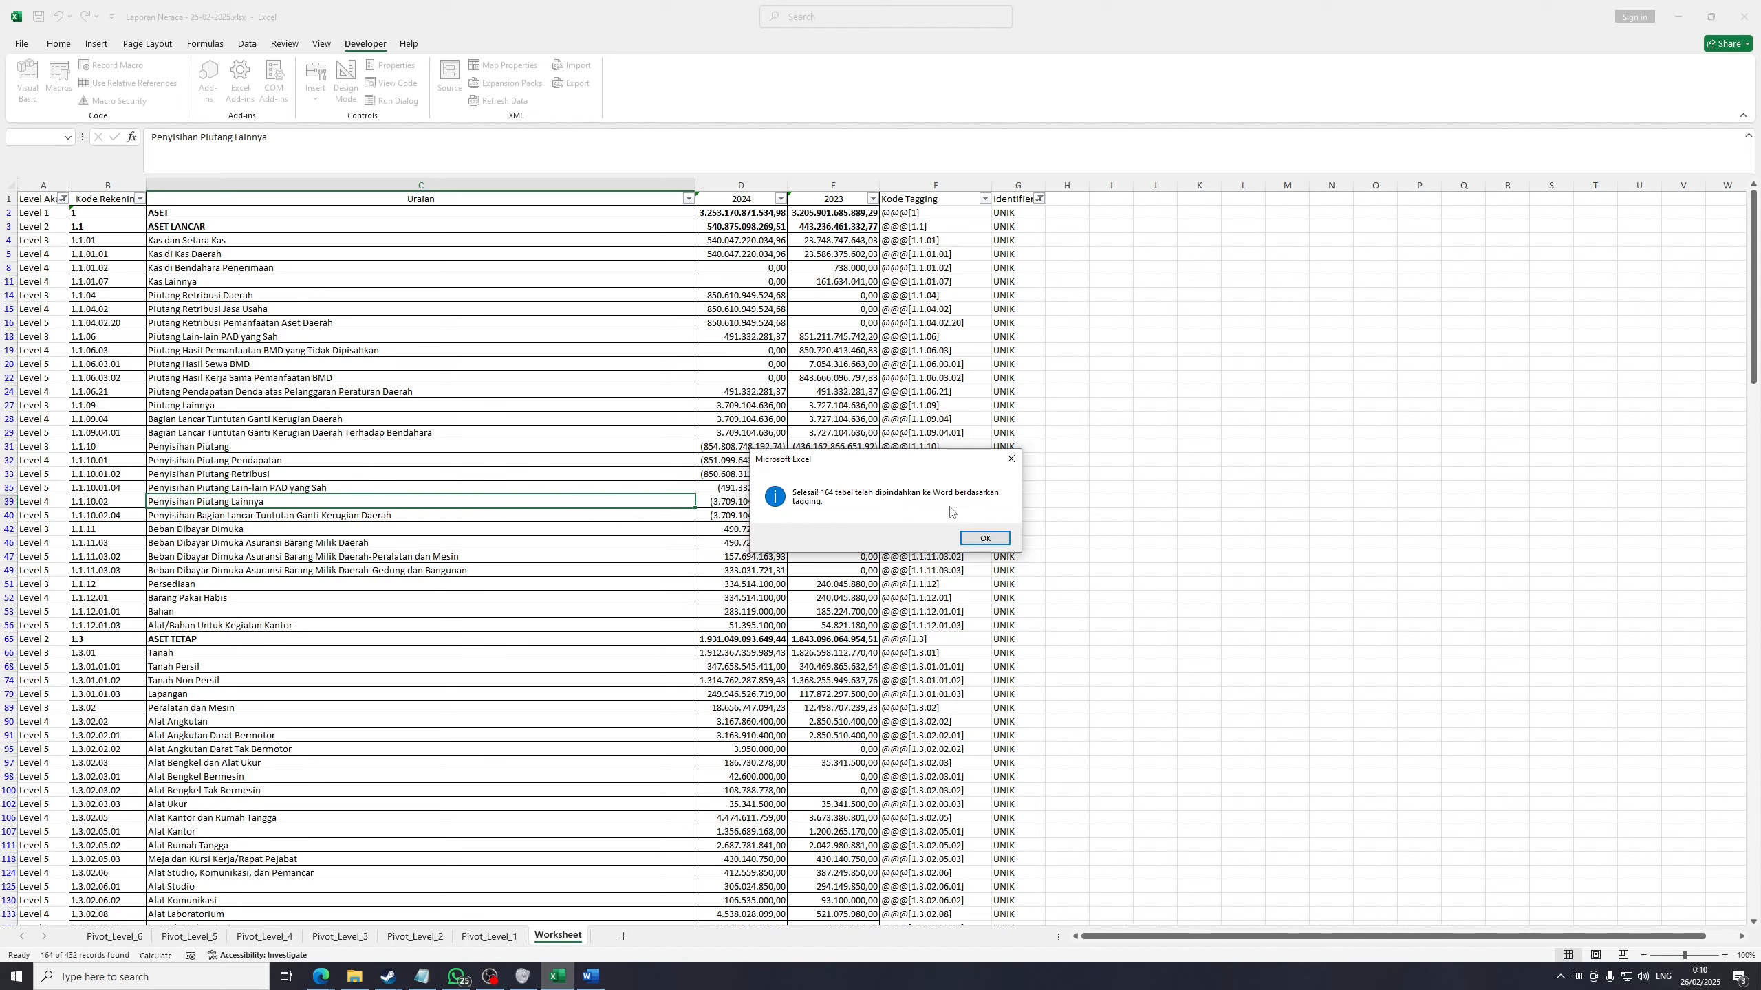
Switch to the Word document and examine the heading, introductory sentence and table of section 5.2.1 ASET
{"action": "left_click", "coordinate": [977, 540]}
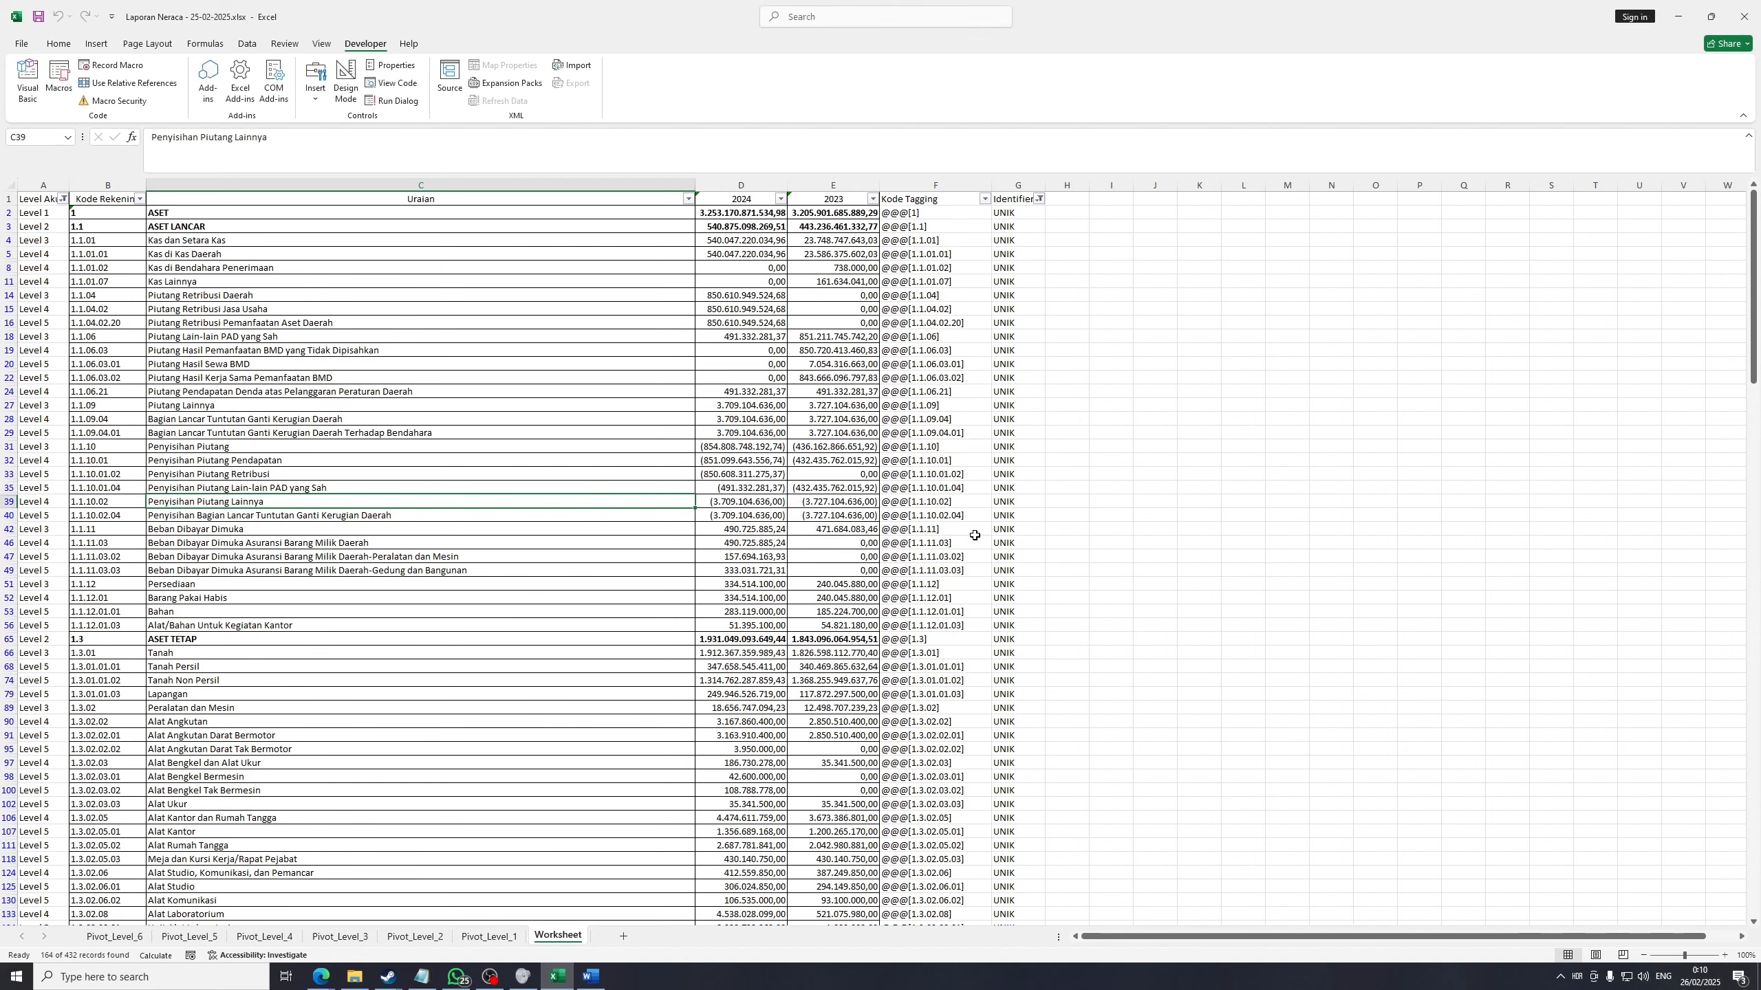
{"action": "left_click", "coordinate": [1068, 530]}
{"action": "left_click", "coordinate": [597, 976]}
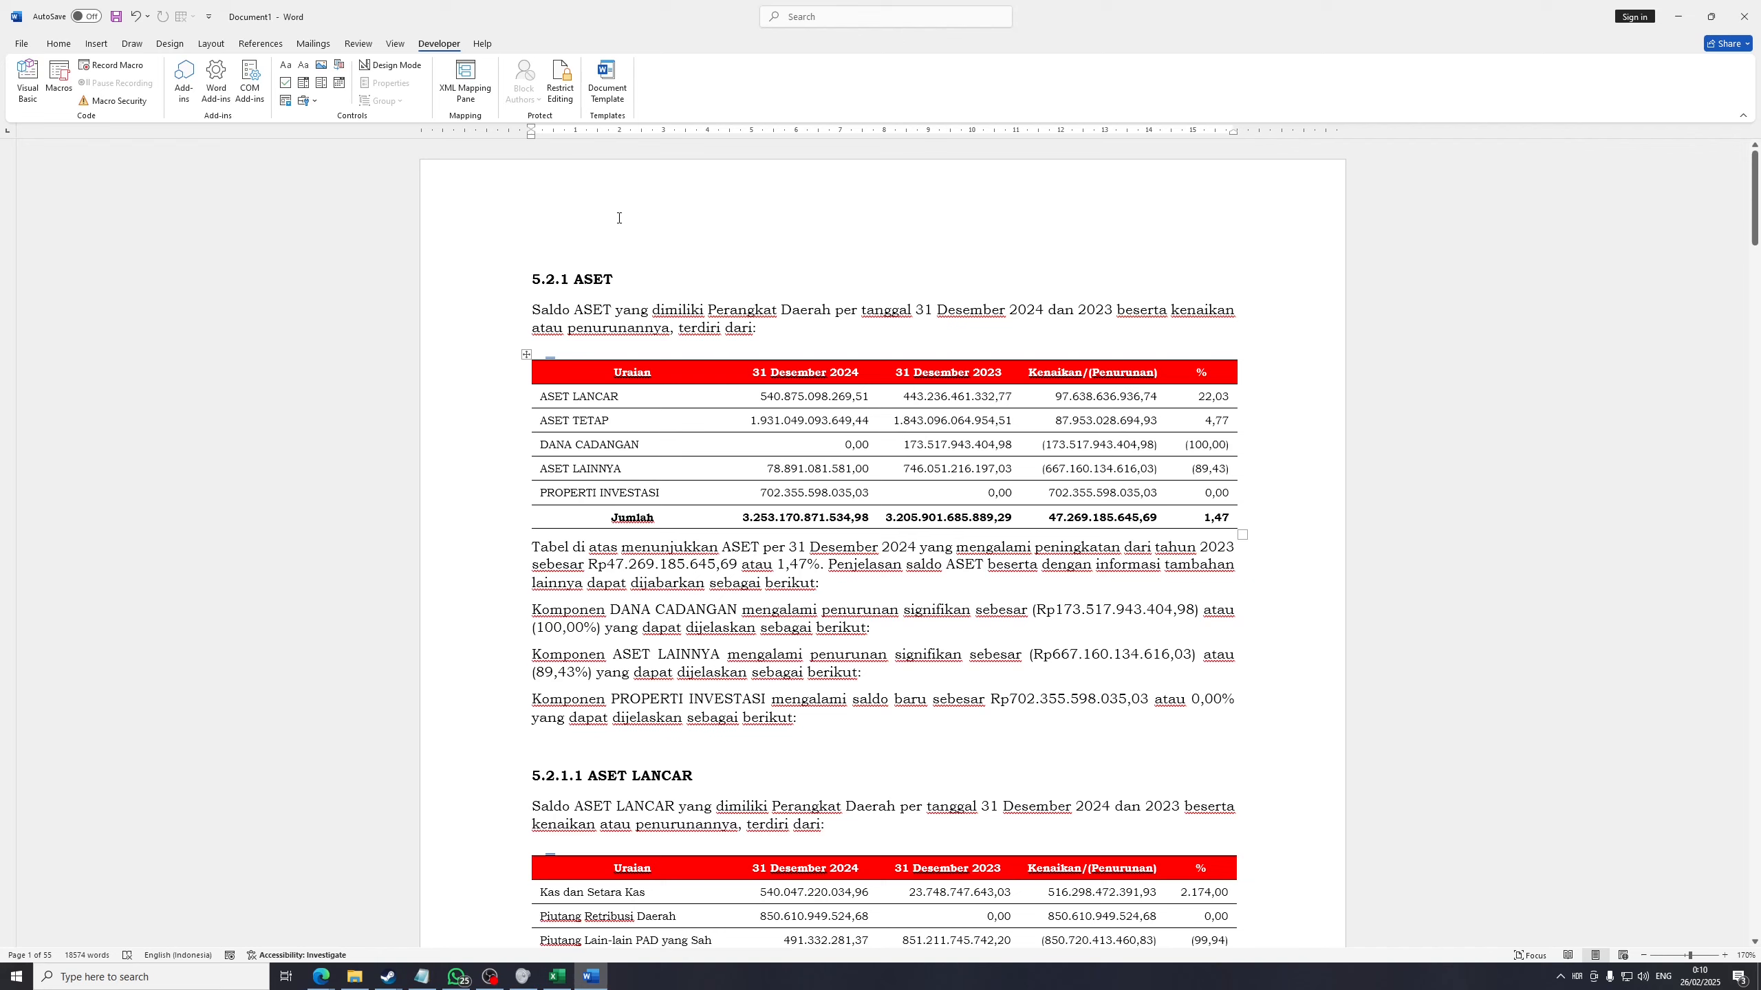
{"action": "left_click_drag", "start_coordinate": [617, 279], "coordinate": [532, 280]}
{"action": "left_click", "coordinate": [793, 318]}
{"action": "left_click_drag", "start_coordinate": [793, 326], "coordinate": [489, 287]}
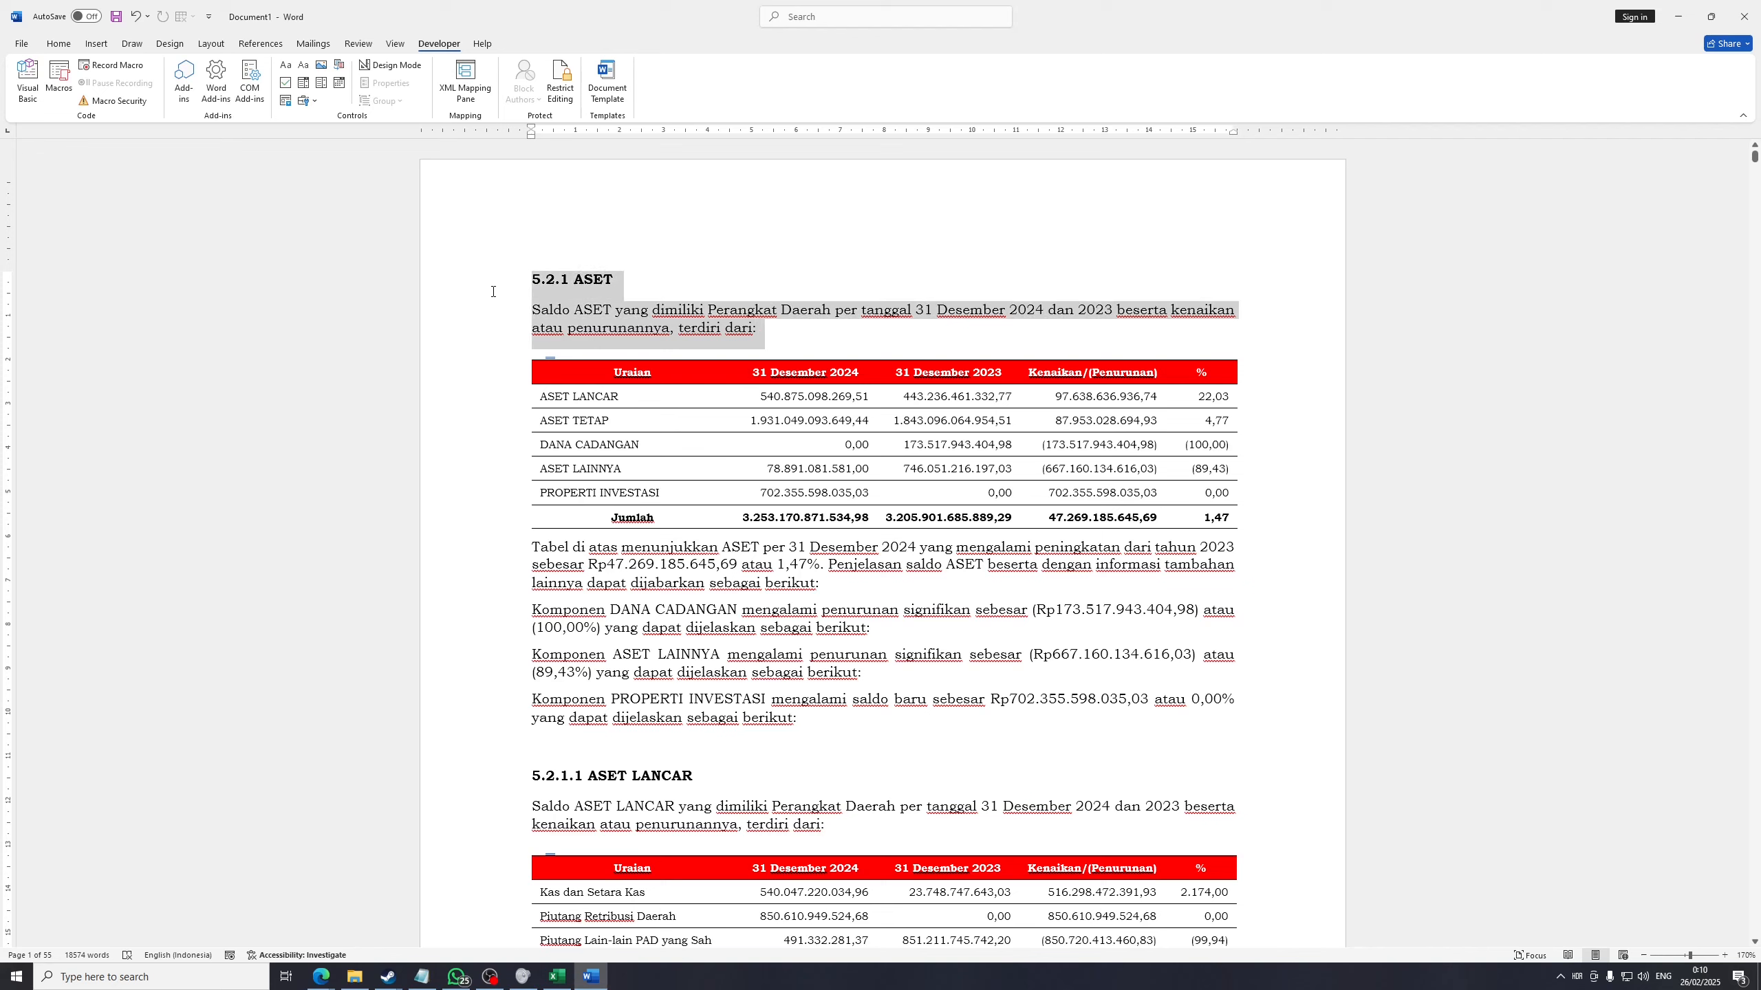
{"action": "left_click", "coordinate": [552, 369]}
{"action": "left_click_drag", "start_coordinate": [581, 373], "coordinate": [1203, 517]}
{"action": "left_click", "coordinate": [964, 565]}
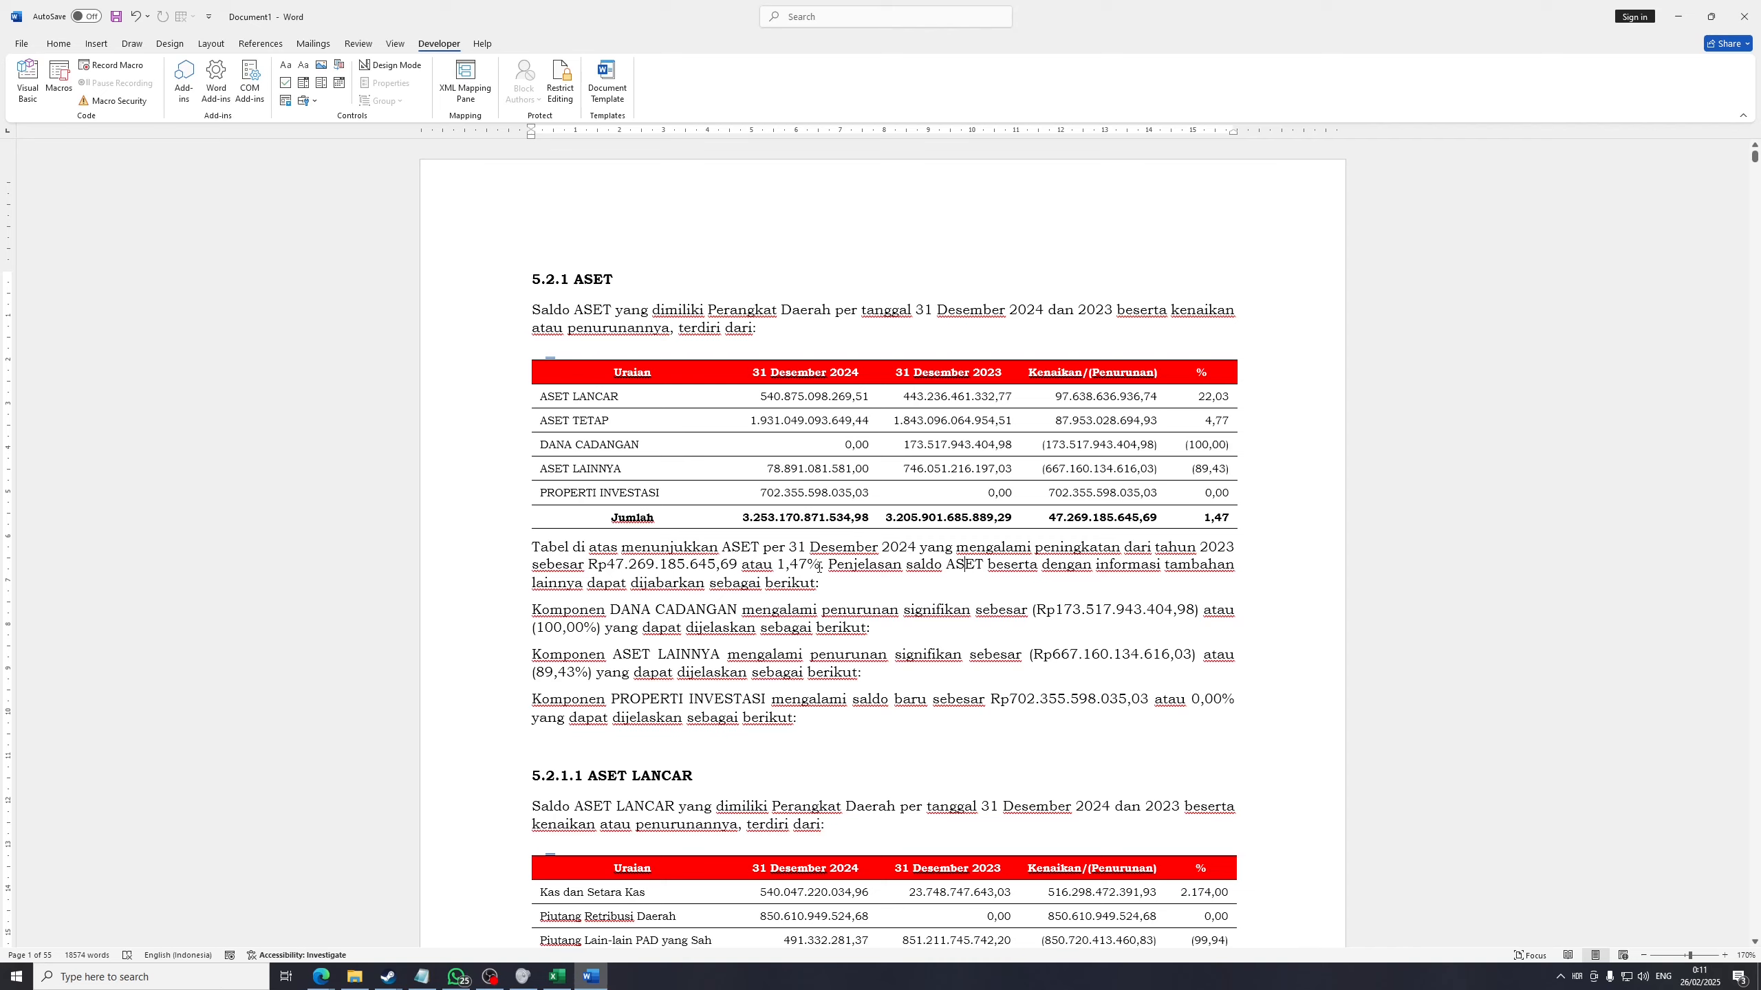
{"action": "scroll", "coordinate": [820, 567], "scroll_direction": "down", "scroll_amount": 1}
{"action": "scroll", "coordinate": [839, 541], "scroll_direction": "up", "scroll_amount": 1}
Examine the component descriptions below the ASET table for DANA CADANGAN, ASET LAINNYA and PROPERTI INVESTASI against the table
{"action": "left_click_drag", "start_coordinate": [820, 612], "coordinate": [965, 611]}
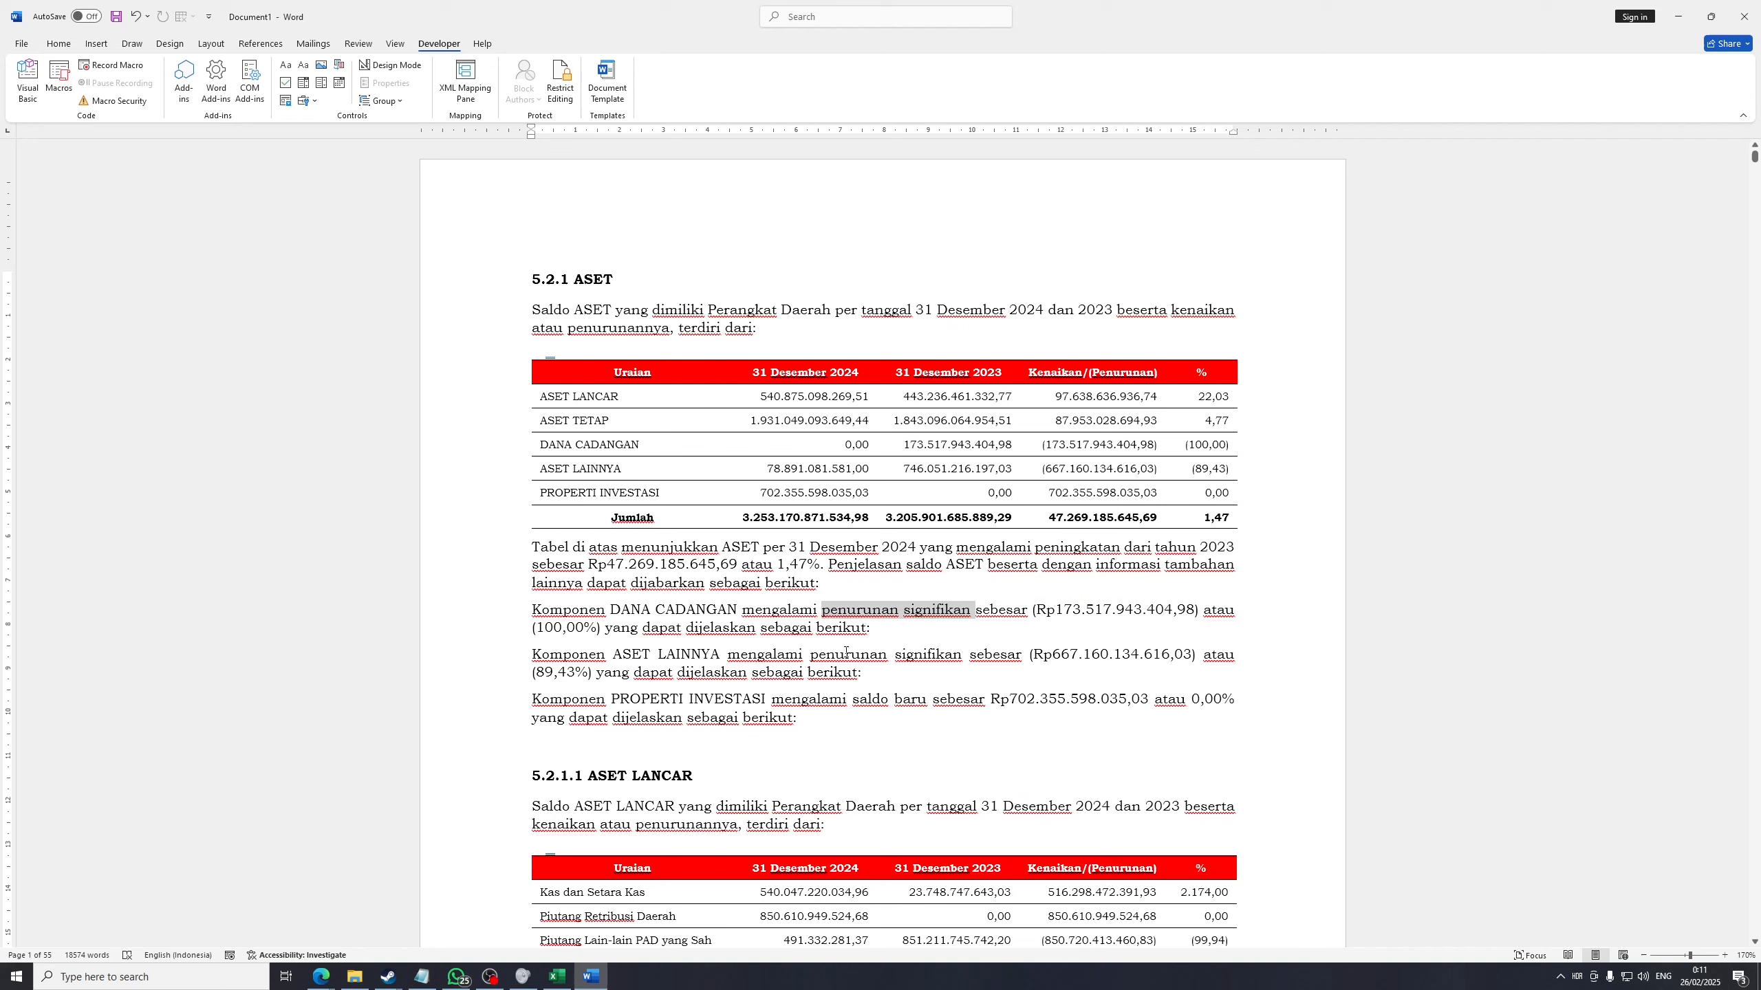
{"action": "left_click_drag", "start_coordinate": [810, 655], "coordinate": [954, 649]}
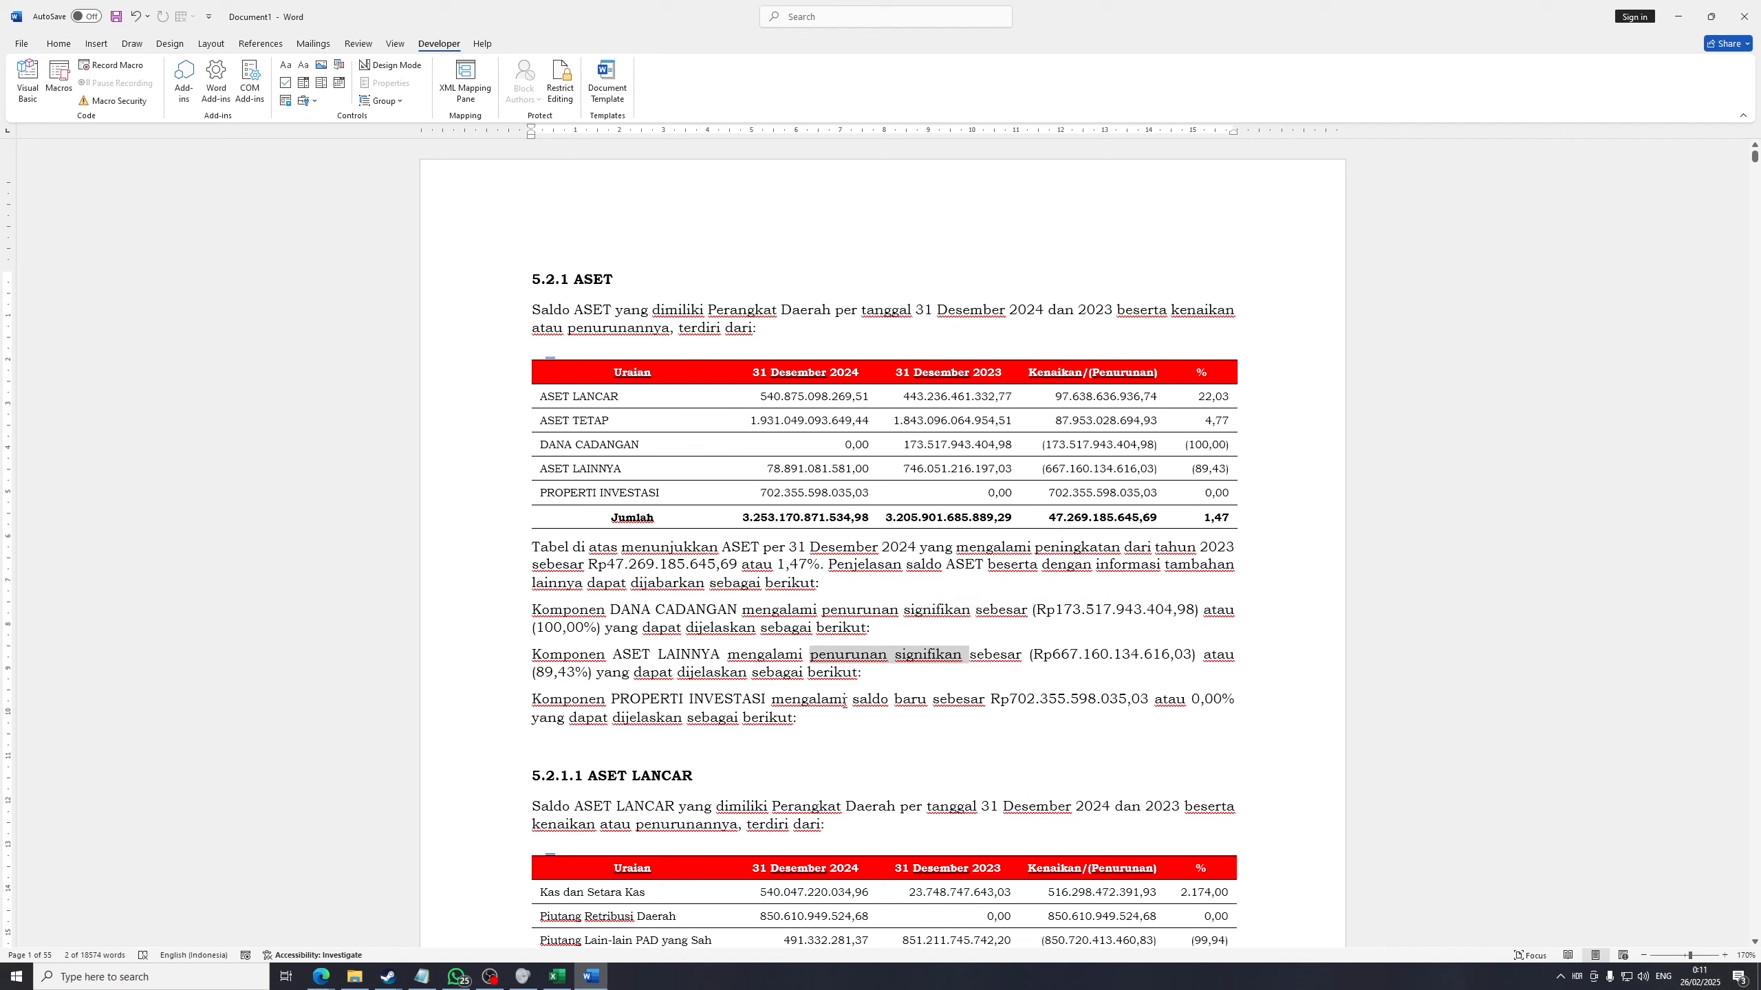
{"action": "left_click_drag", "start_coordinate": [773, 700], "coordinate": [931, 700]}
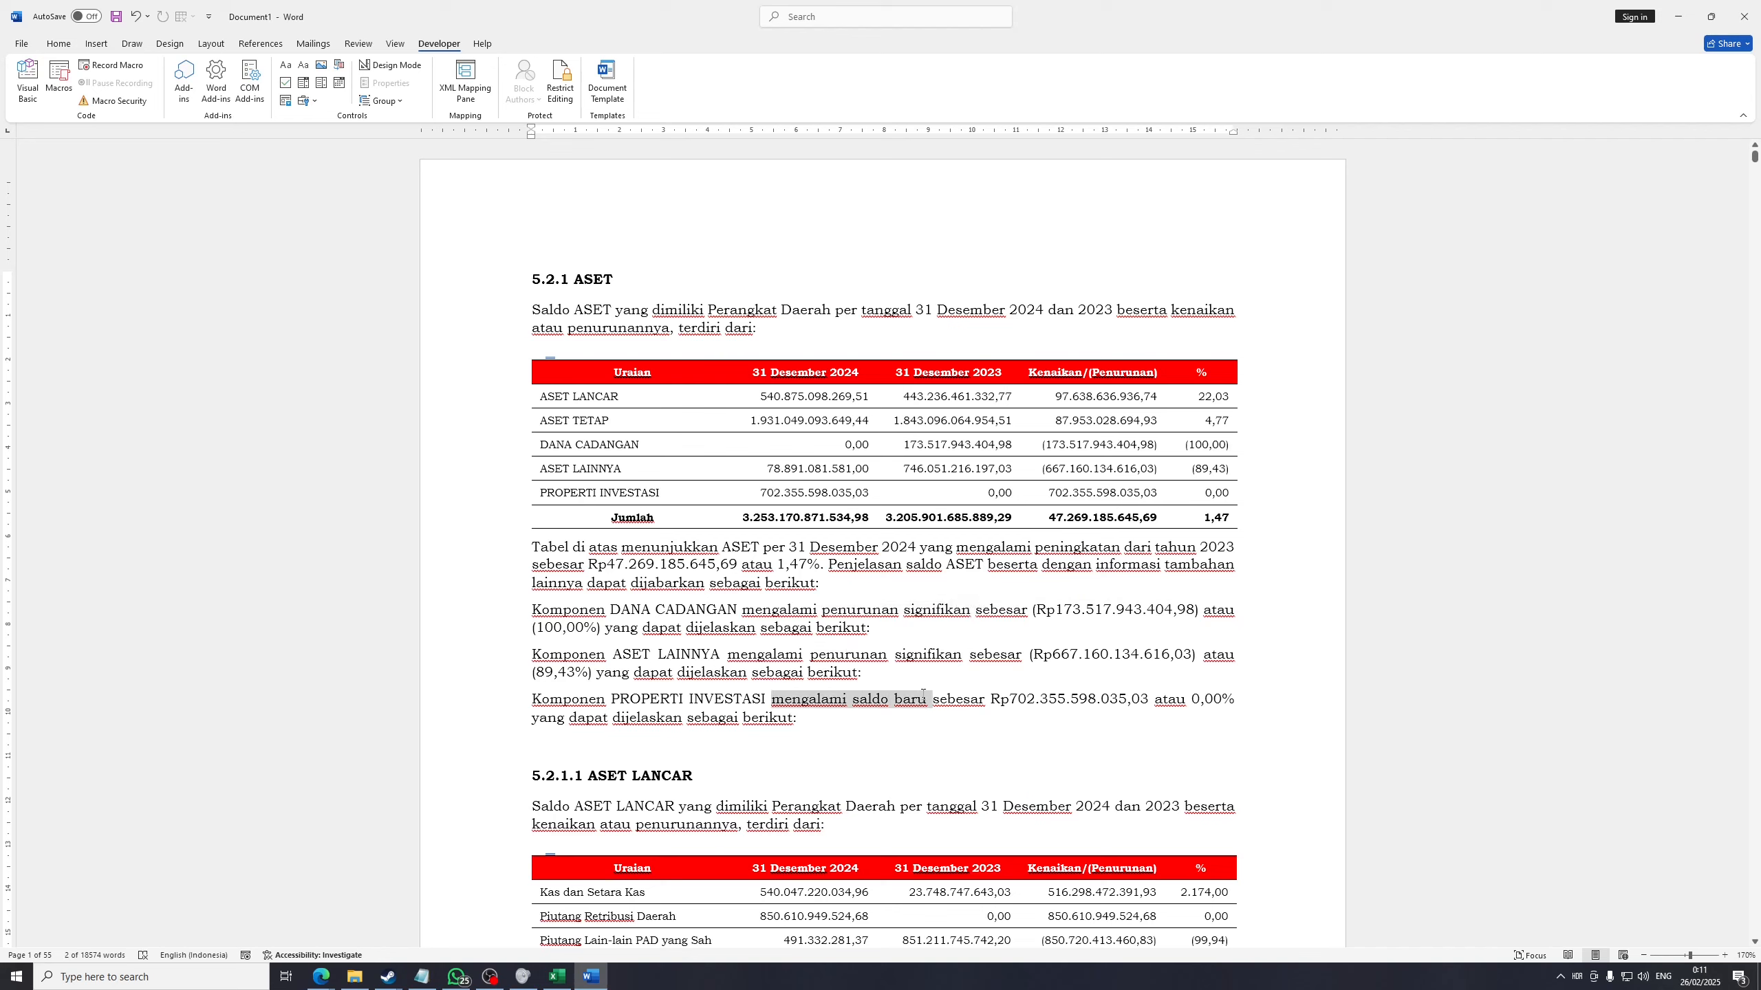
{"action": "left_click", "coordinate": [893, 627]}
{"action": "left_click_drag", "start_coordinate": [826, 715], "coordinate": [483, 628]}
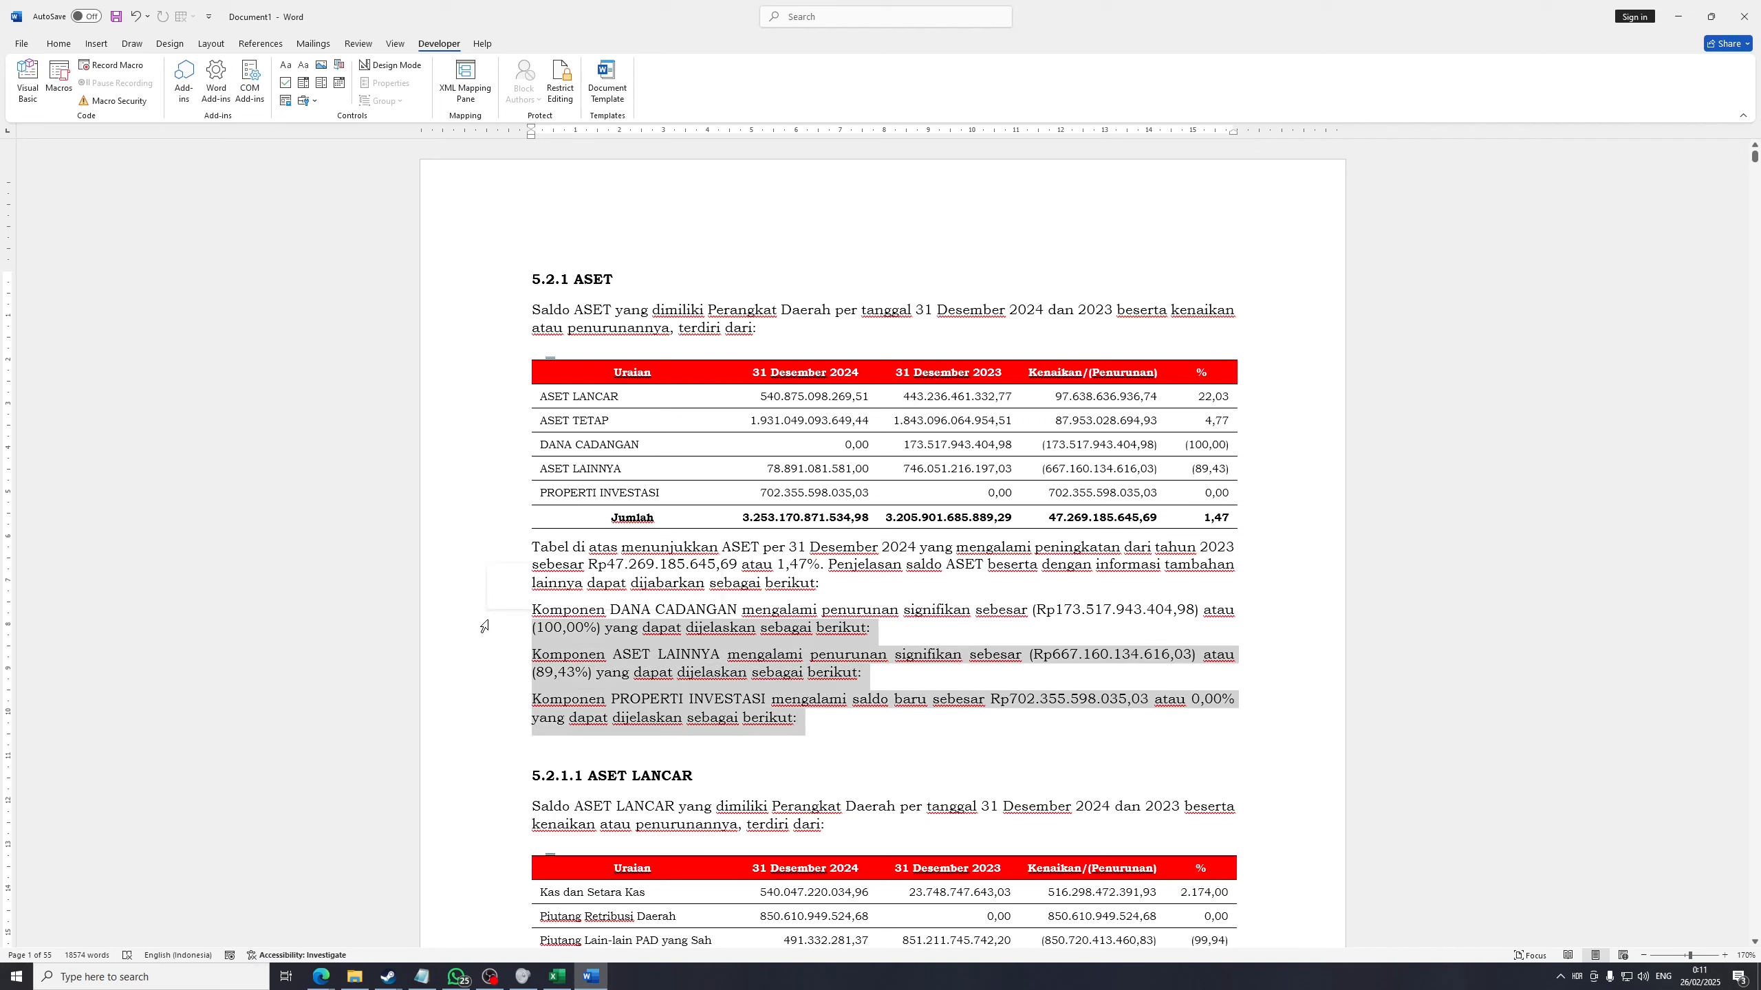
{"action": "left_click", "coordinate": [715, 685]}
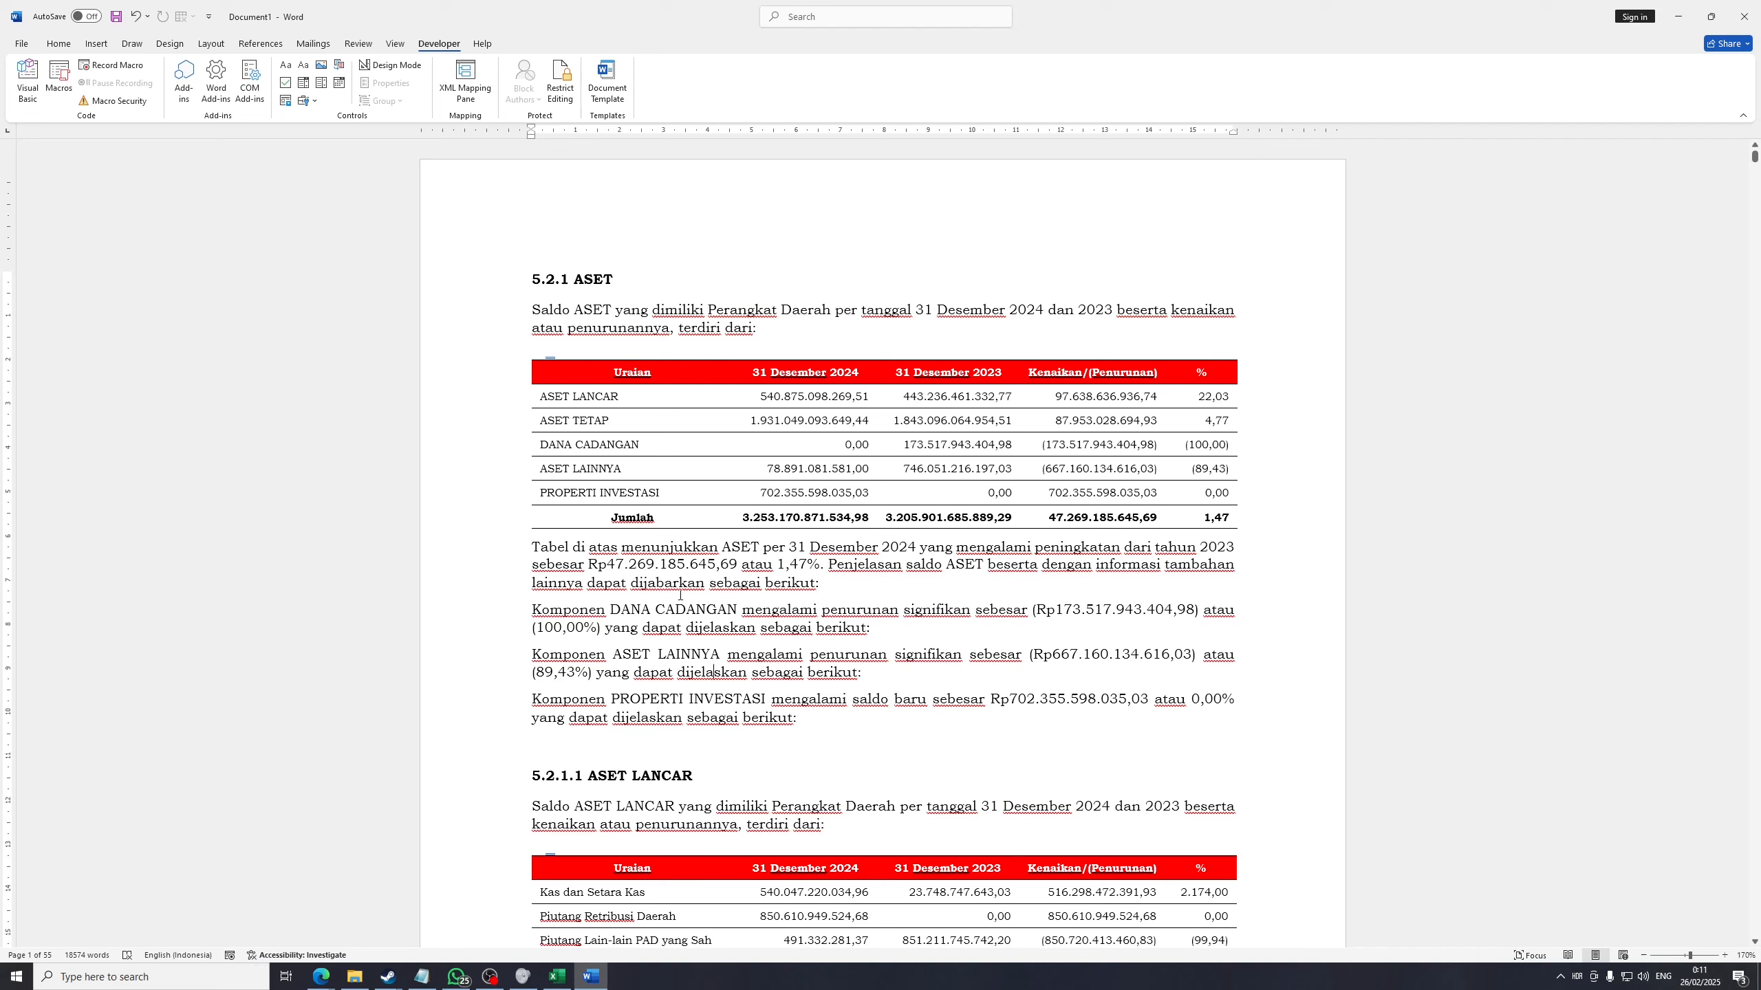
{"action": "left_click_drag", "start_coordinate": [628, 372], "coordinate": [1206, 520]}
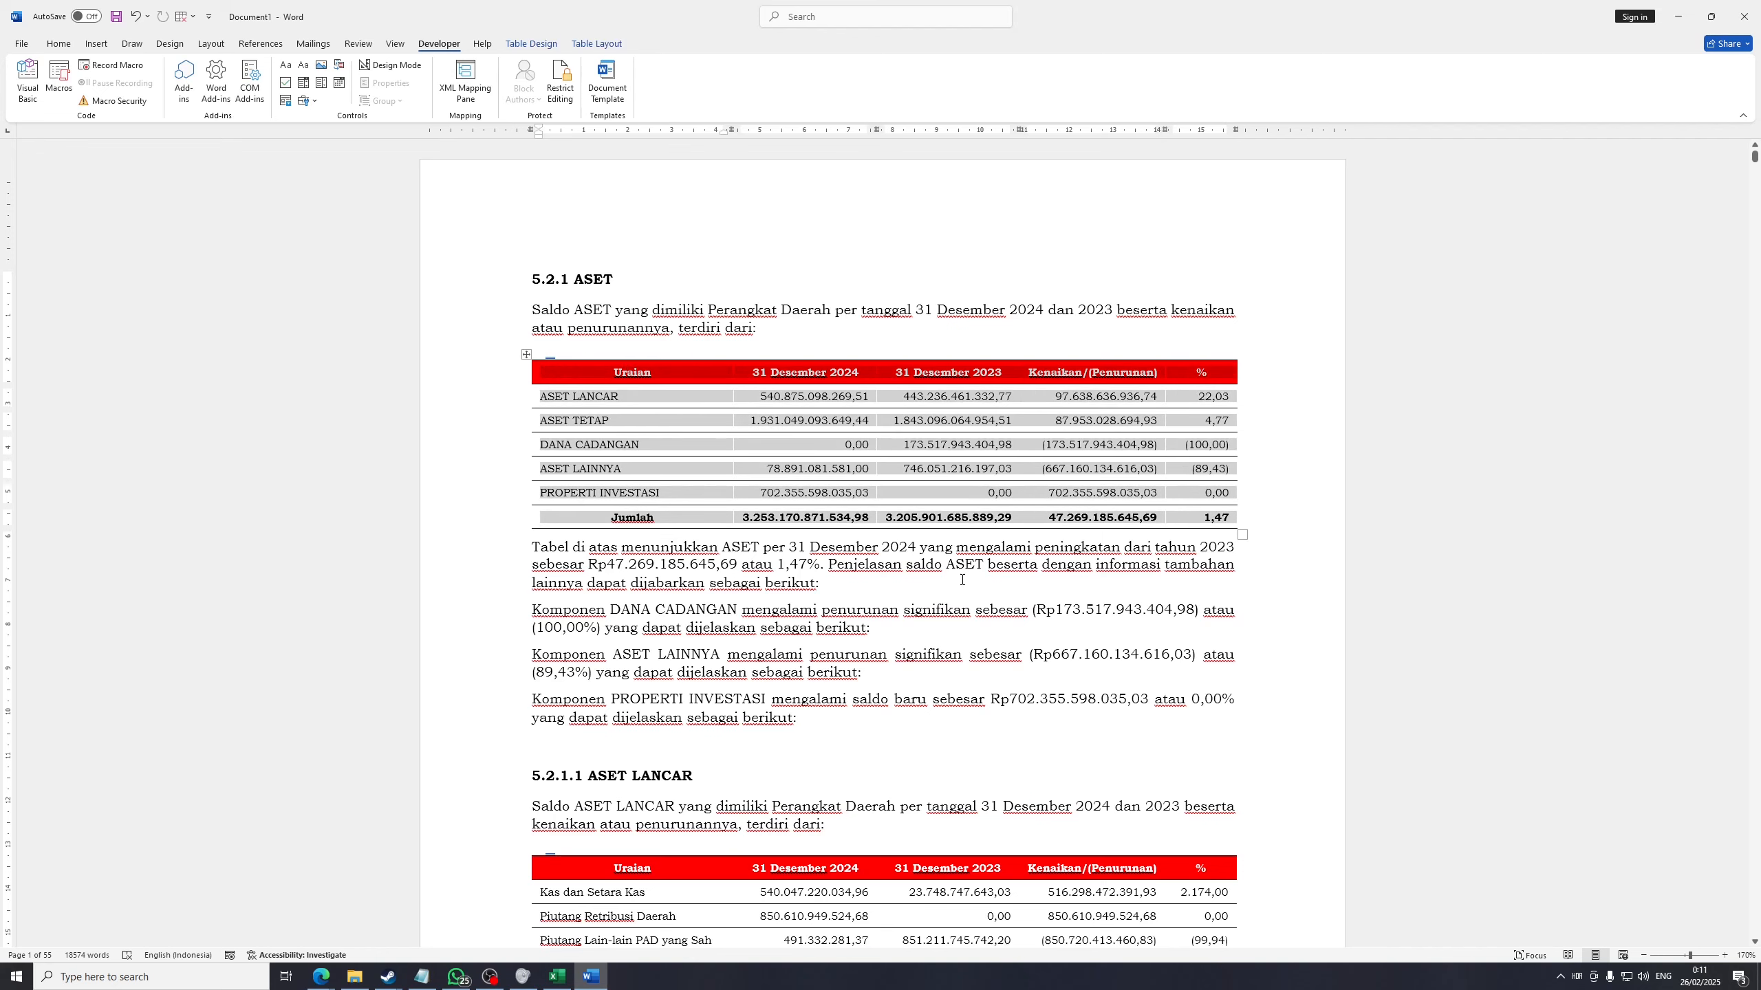
{"action": "left_click", "coordinate": [873, 587]}
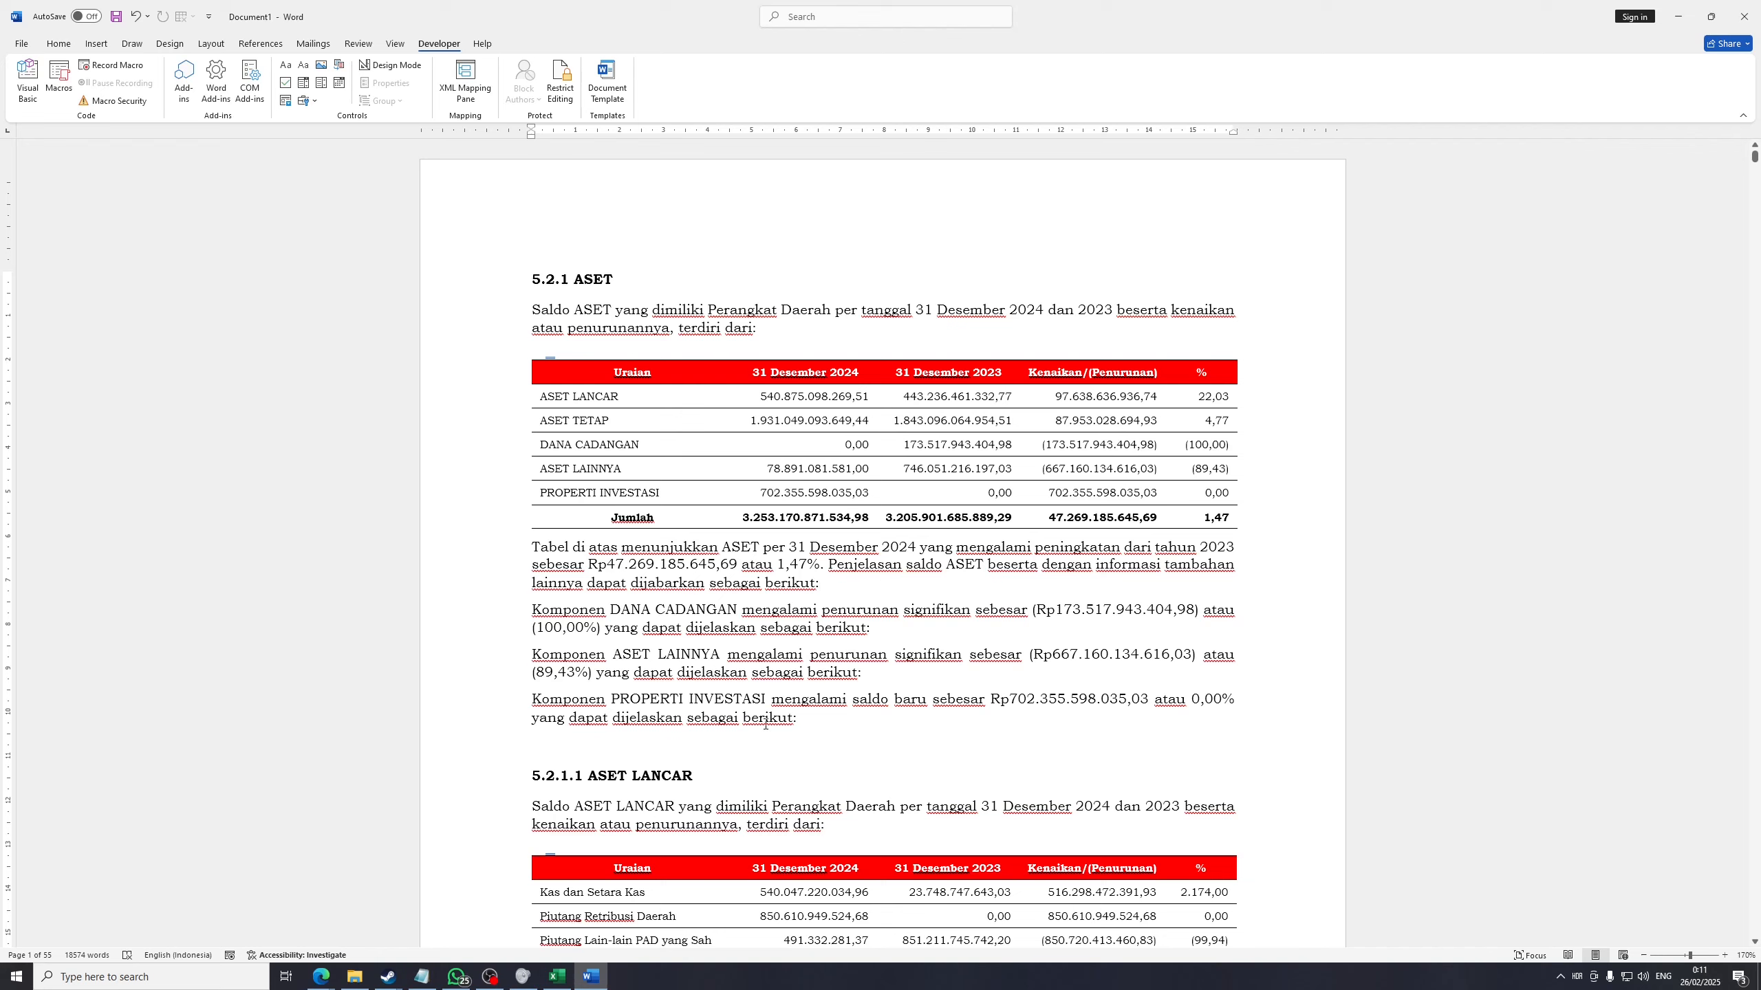
{"action": "left_click_drag", "start_coordinate": [901, 620], "coordinate": [530, 630]}
{"action": "left_click", "coordinate": [549, 720]}
{"action": "left_click_drag", "start_coordinate": [894, 627], "coordinate": [623, 616]}
{"action": "left_click", "coordinate": [694, 699]}
{"action": "left_click_drag", "start_coordinate": [879, 681], "coordinate": [533, 674]}
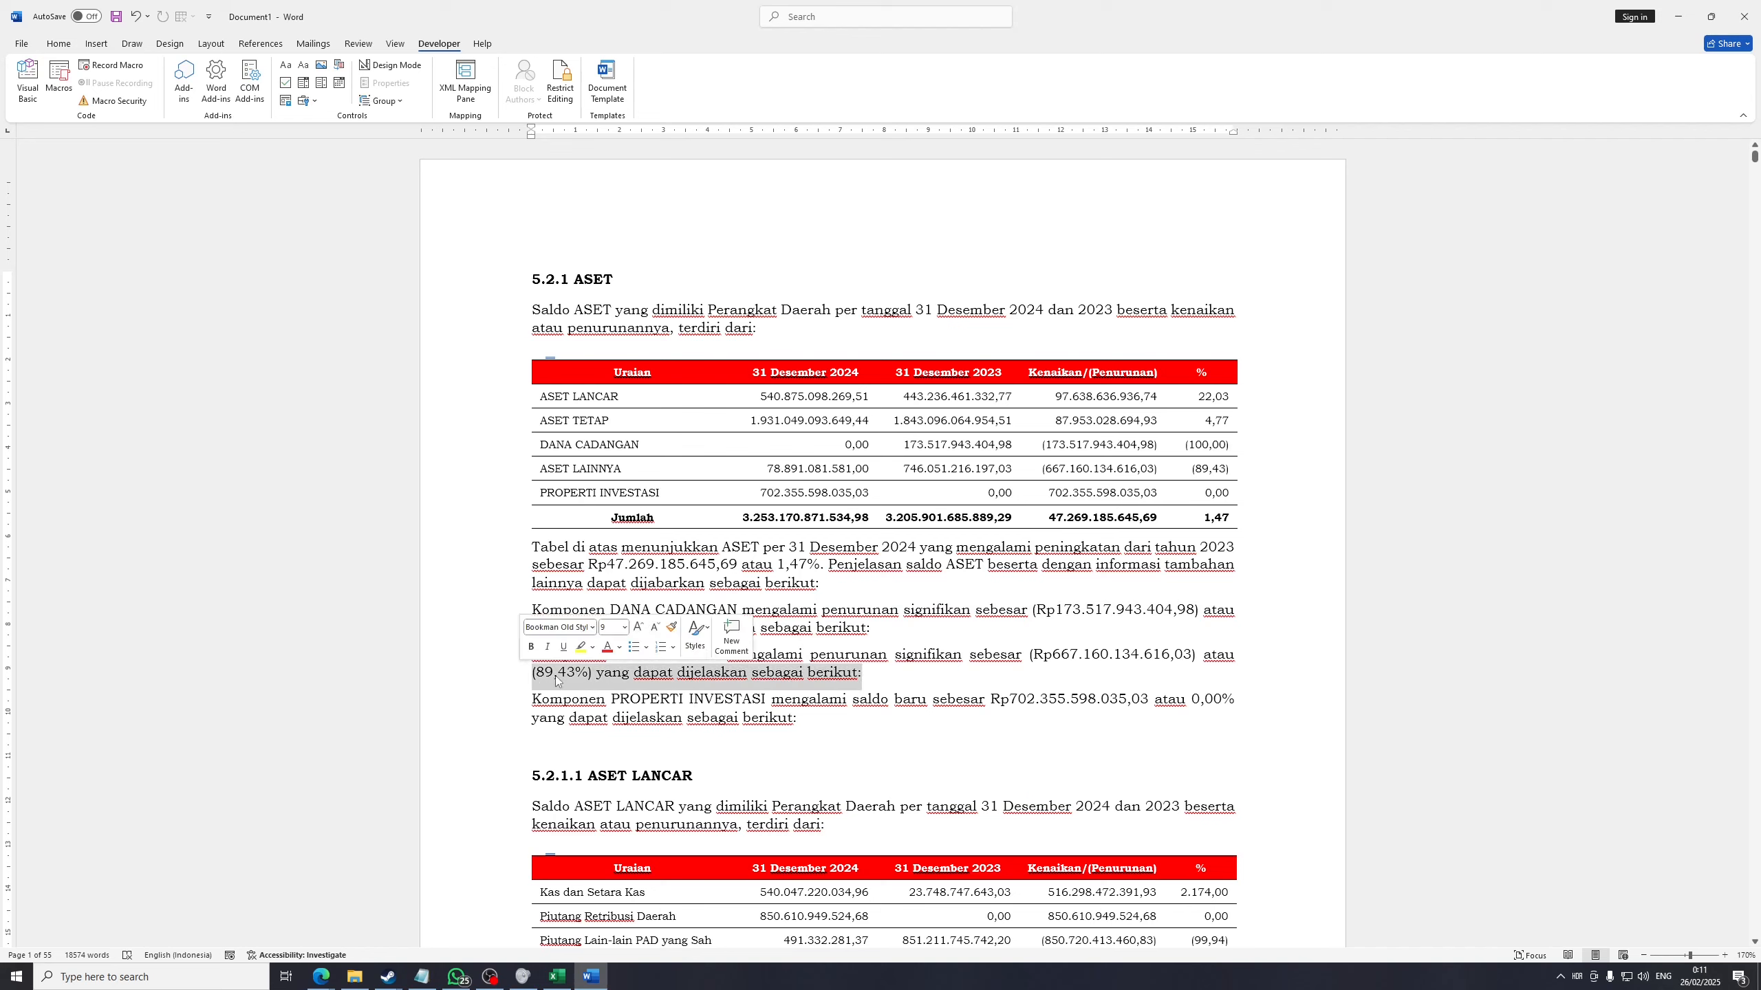
{"action": "left_click", "coordinate": [804, 727]}
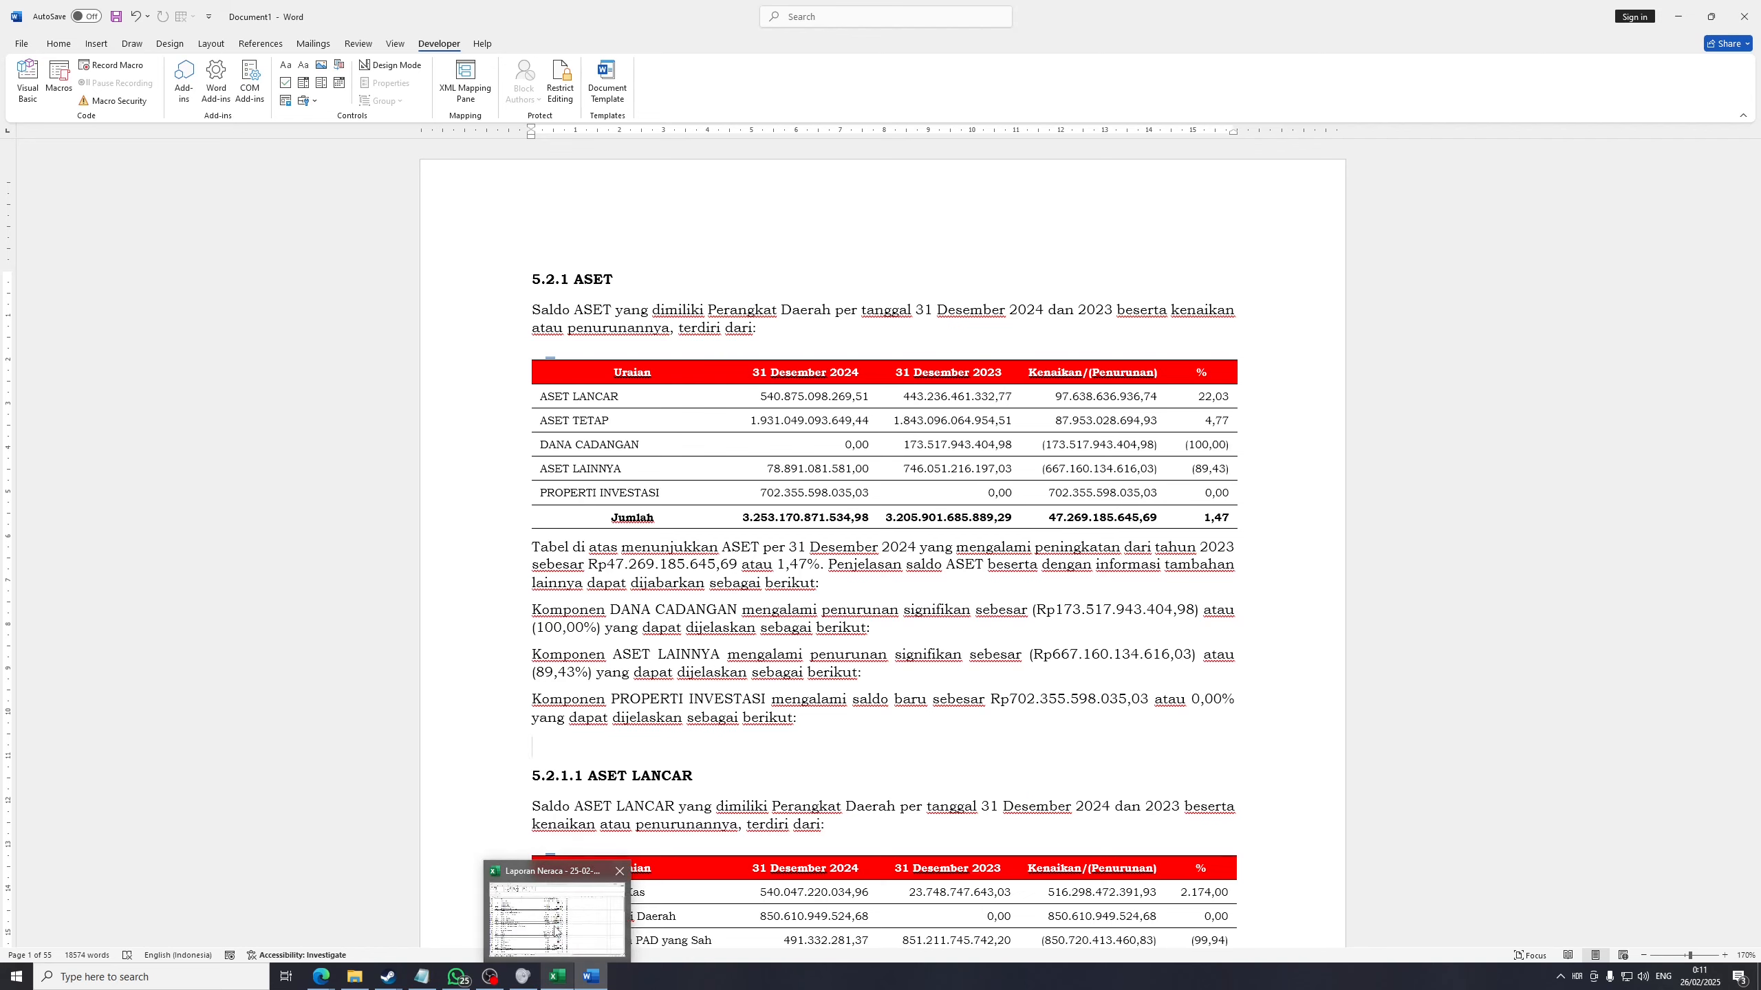
Switch to the Laporan Neraca workbook in Excel and run the GenerateAllCharts macro through all its chart types
{"action": "left_click", "coordinate": [556, 905]}
{"action": "left_click", "coordinate": [951, 556]}
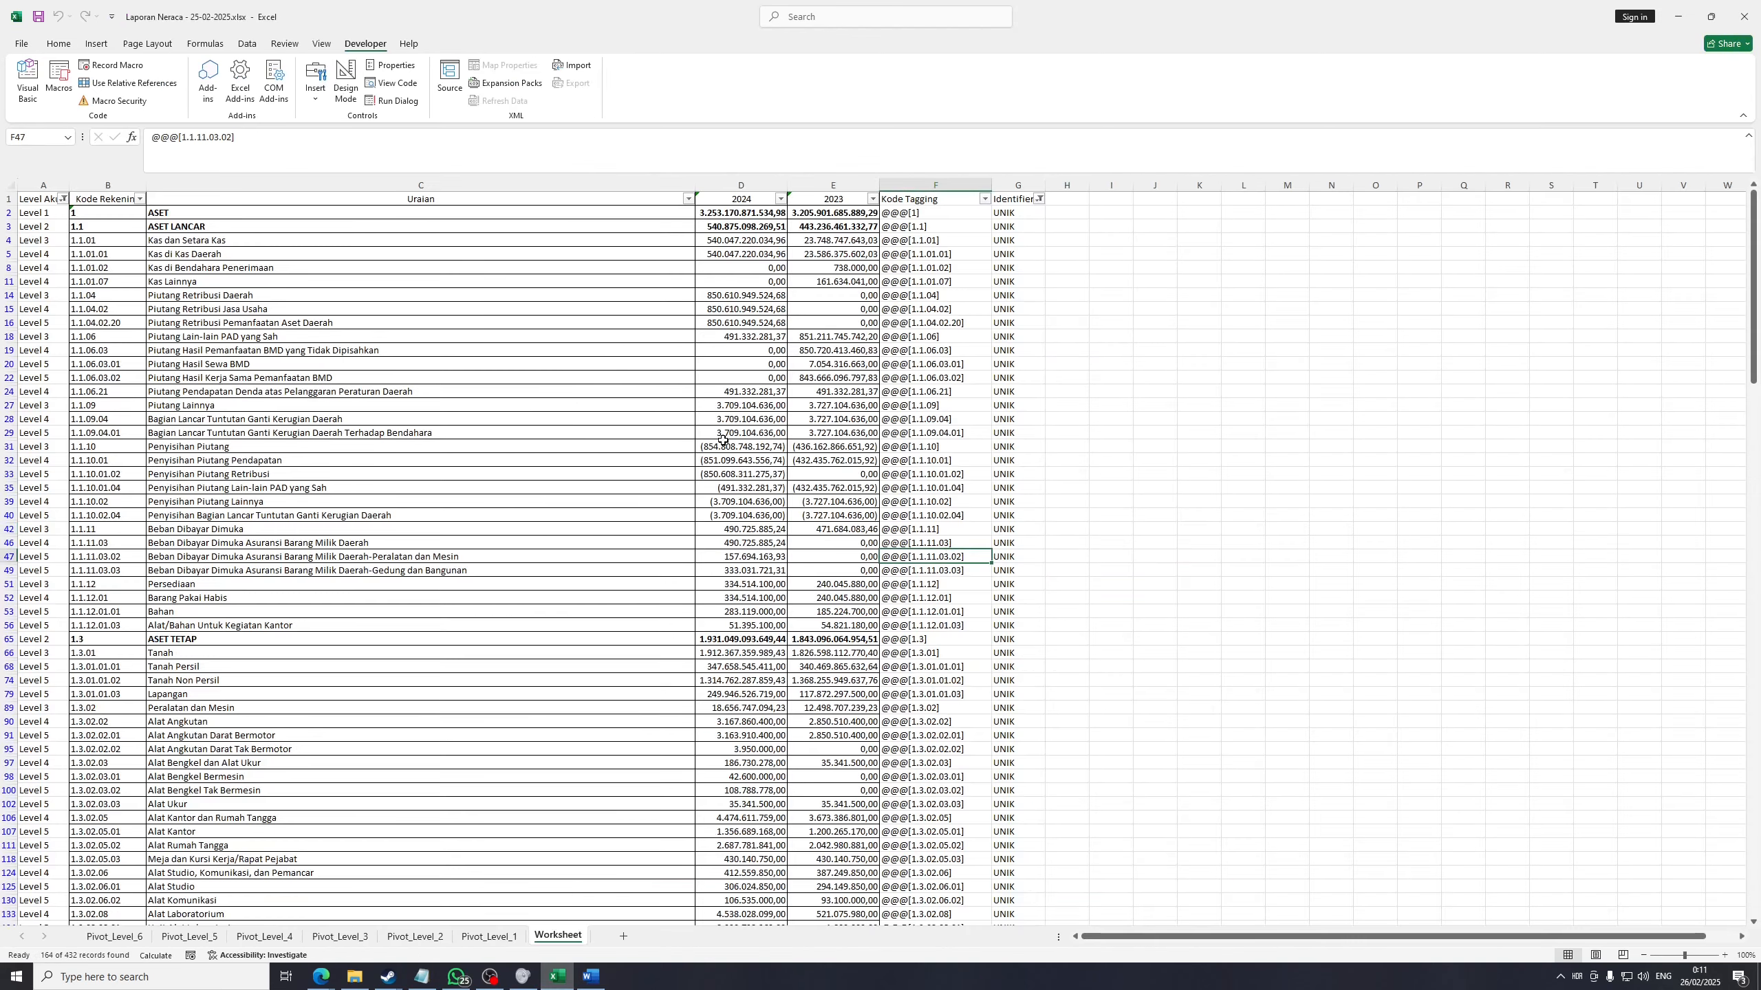
{"action": "left_click", "coordinate": [59, 80]}
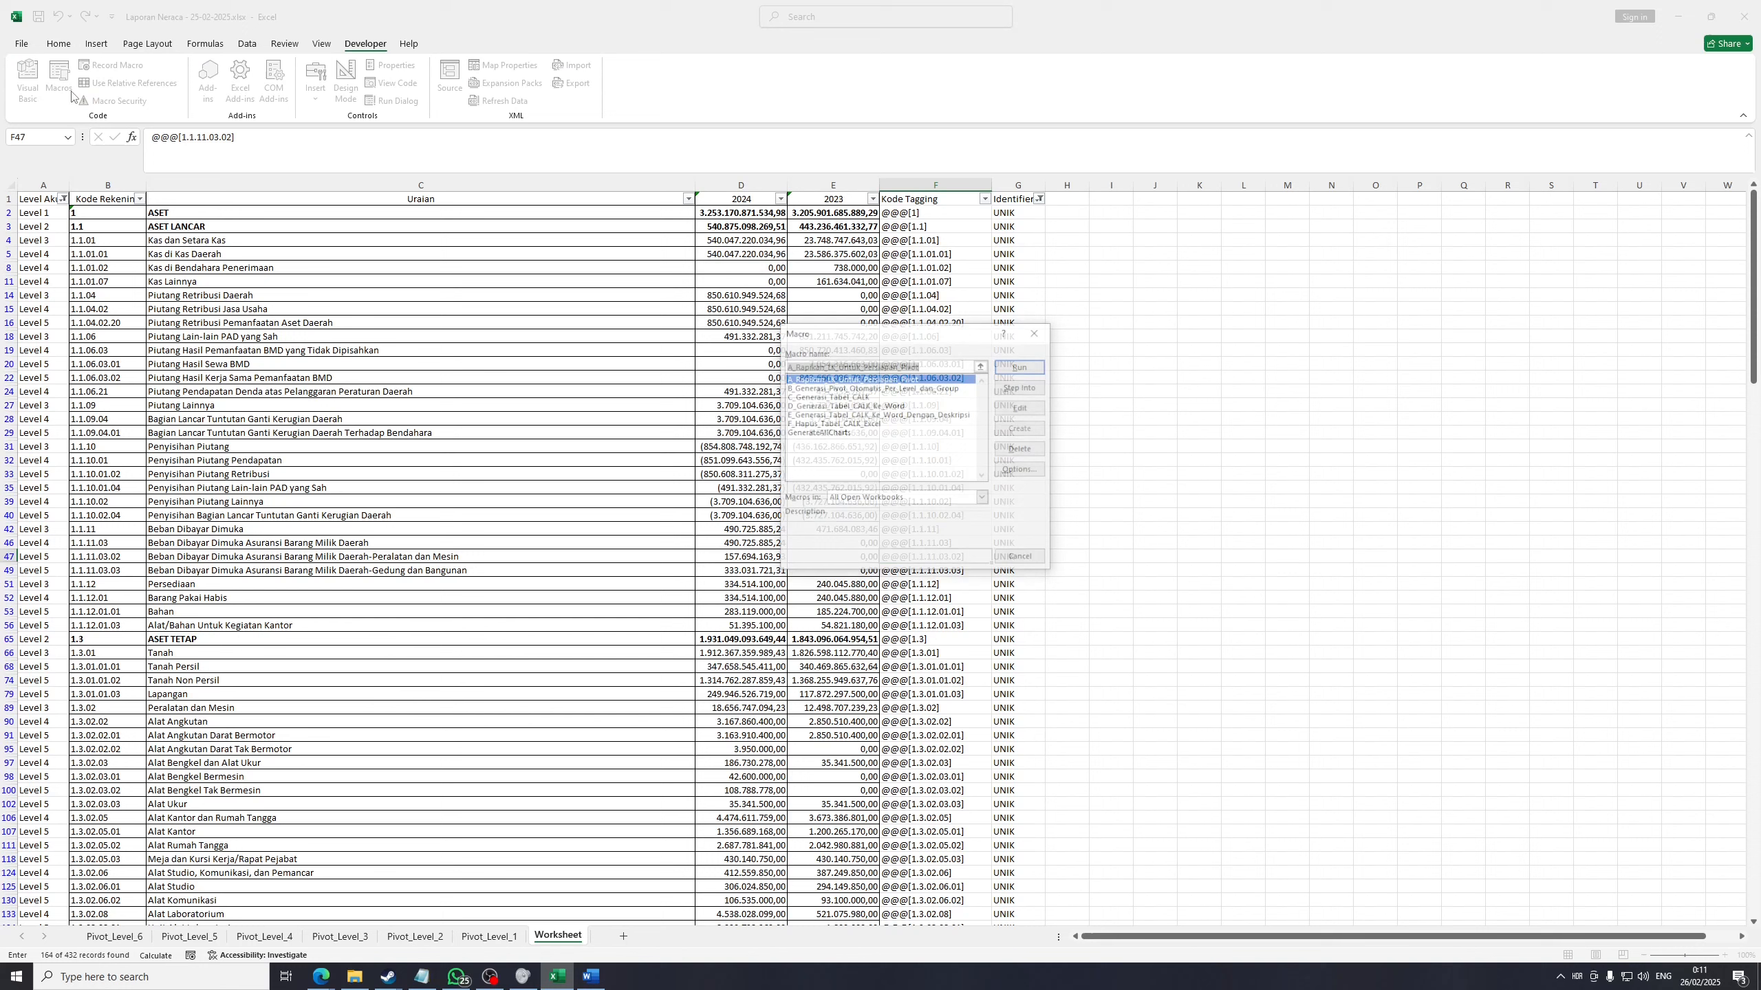
{"action": "left_click", "coordinate": [844, 433]}
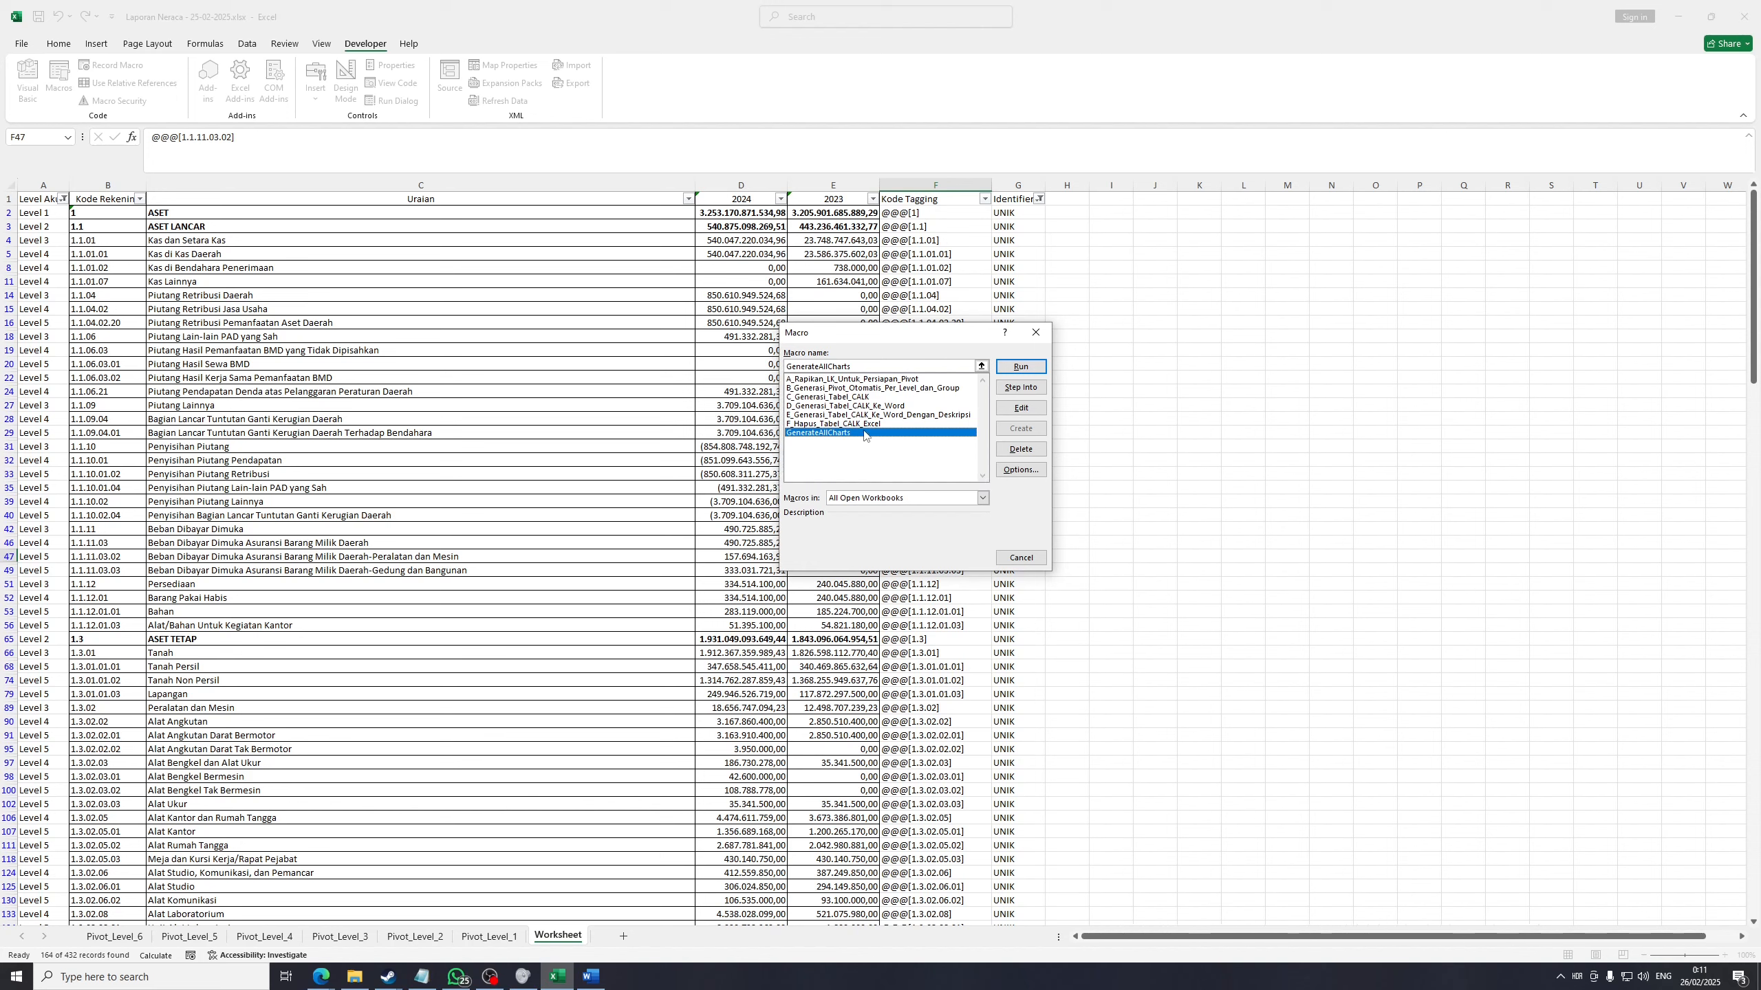
{"action": "left_click", "coordinate": [1018, 367]}
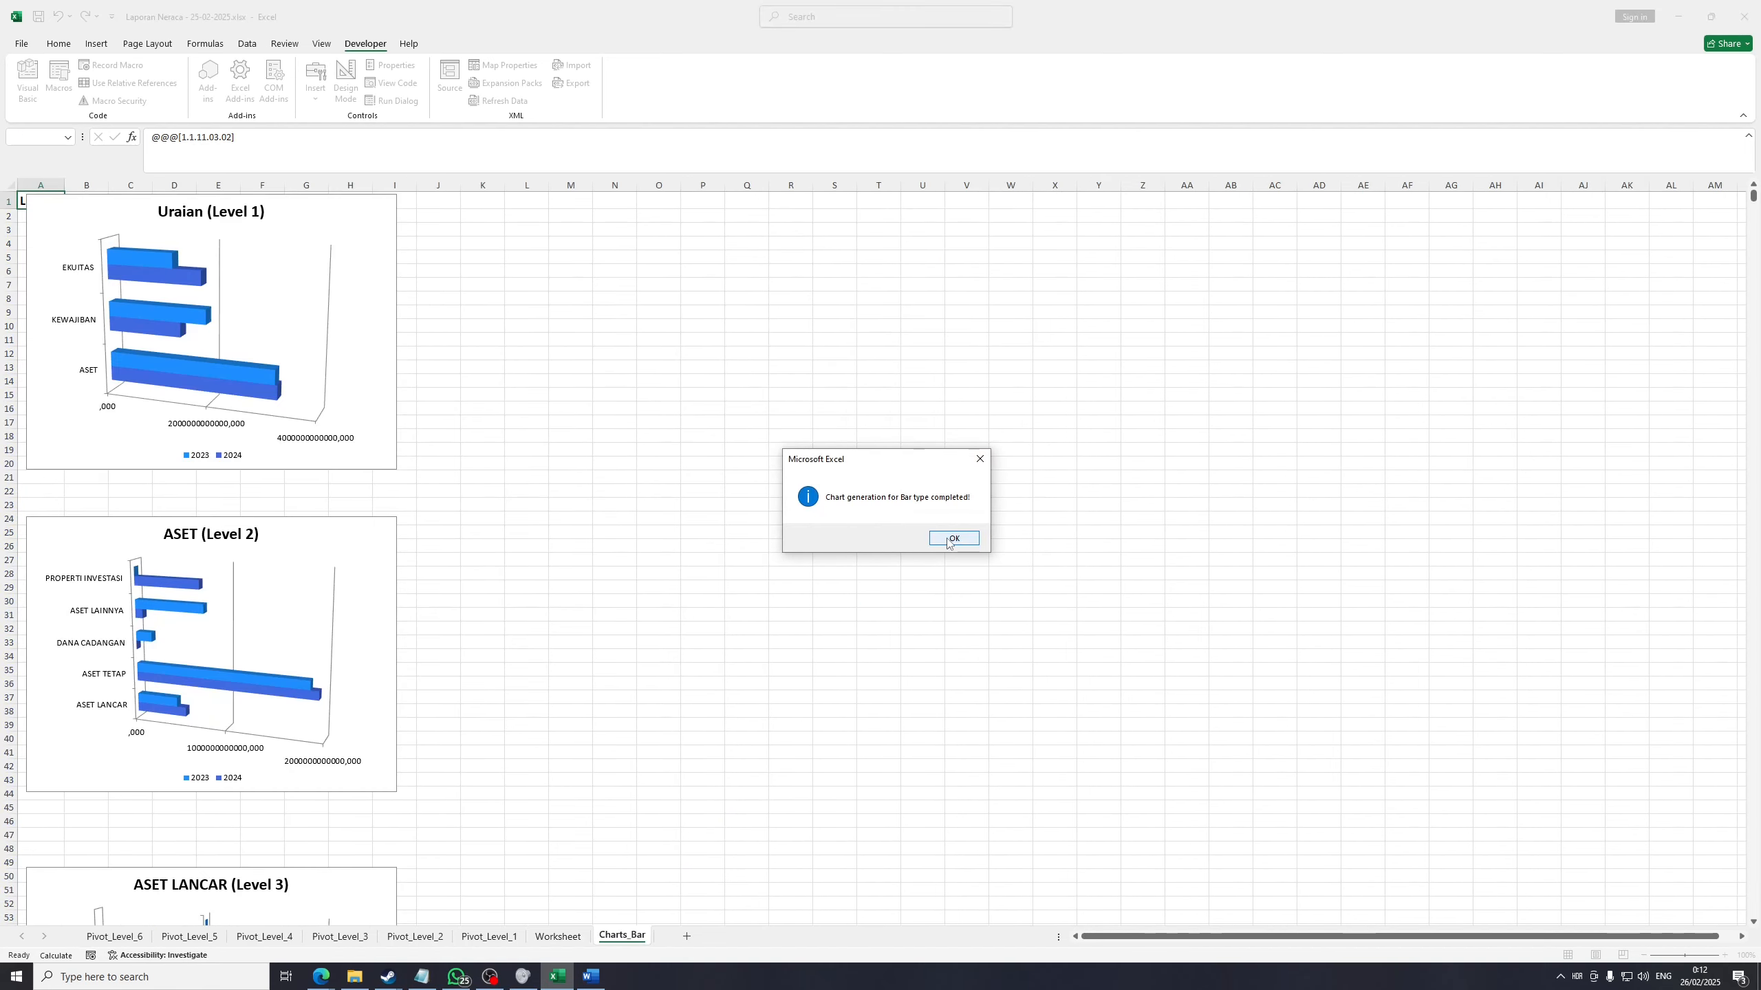
{"action": "left_click", "coordinate": [954, 540]}
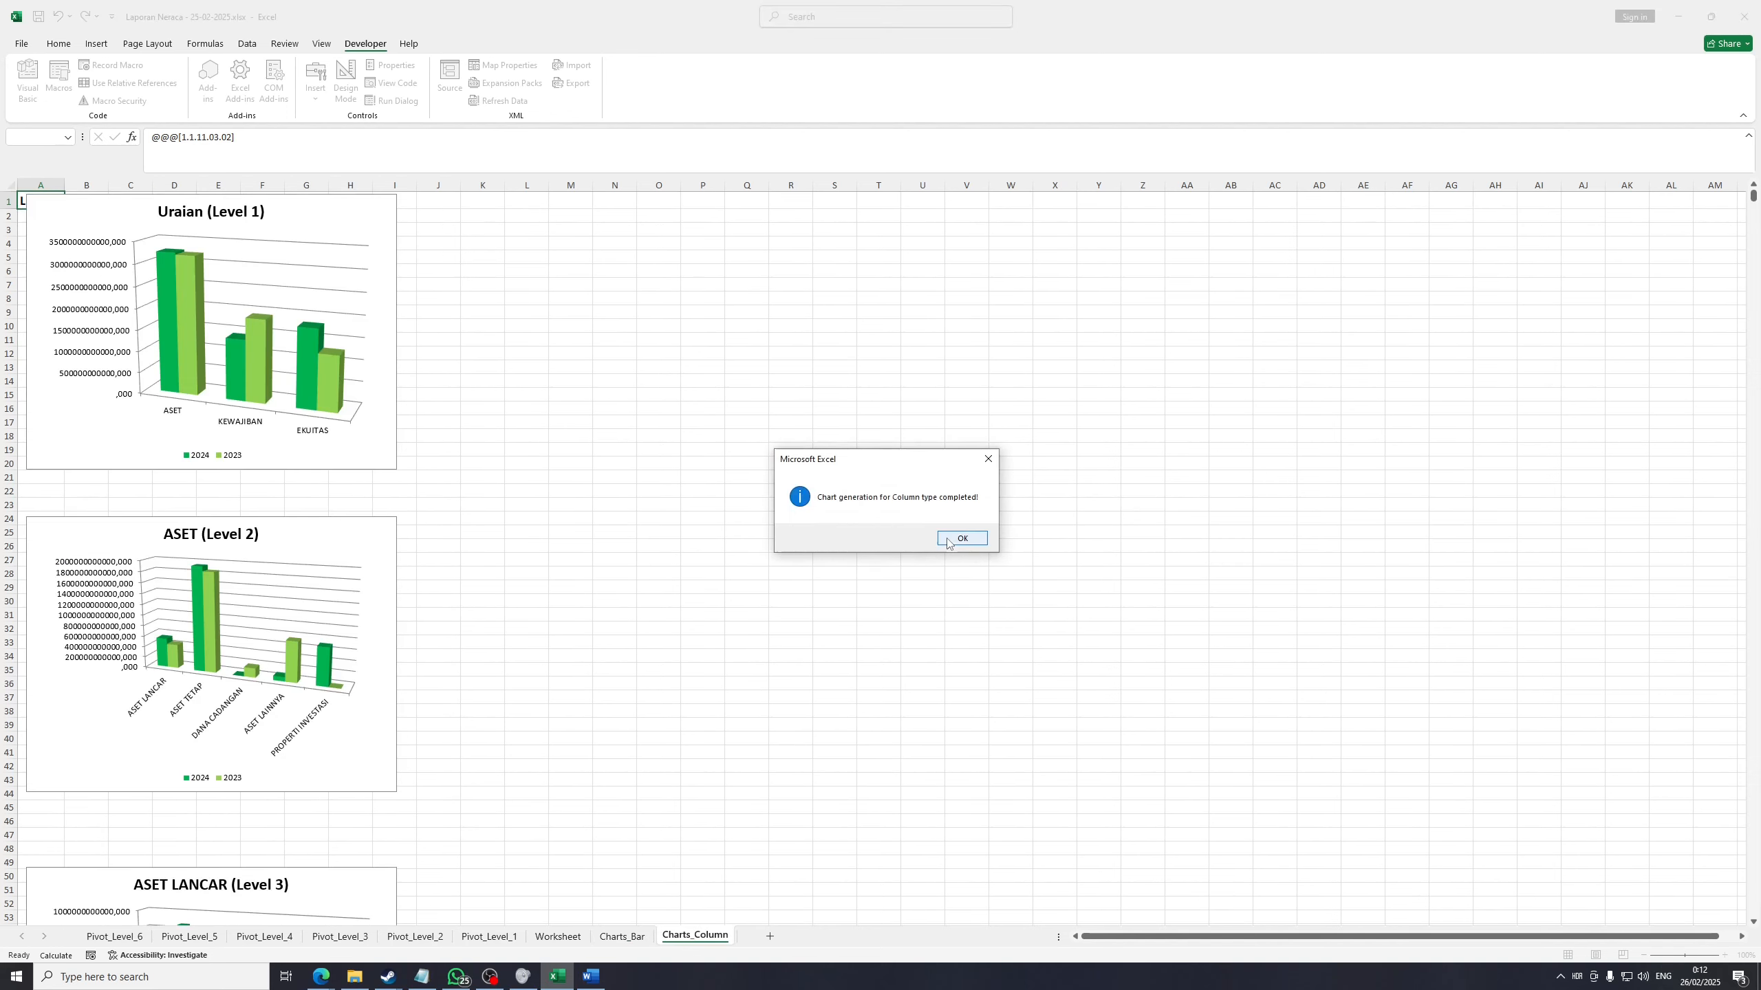
{"action": "left_click", "coordinate": [948, 540]}
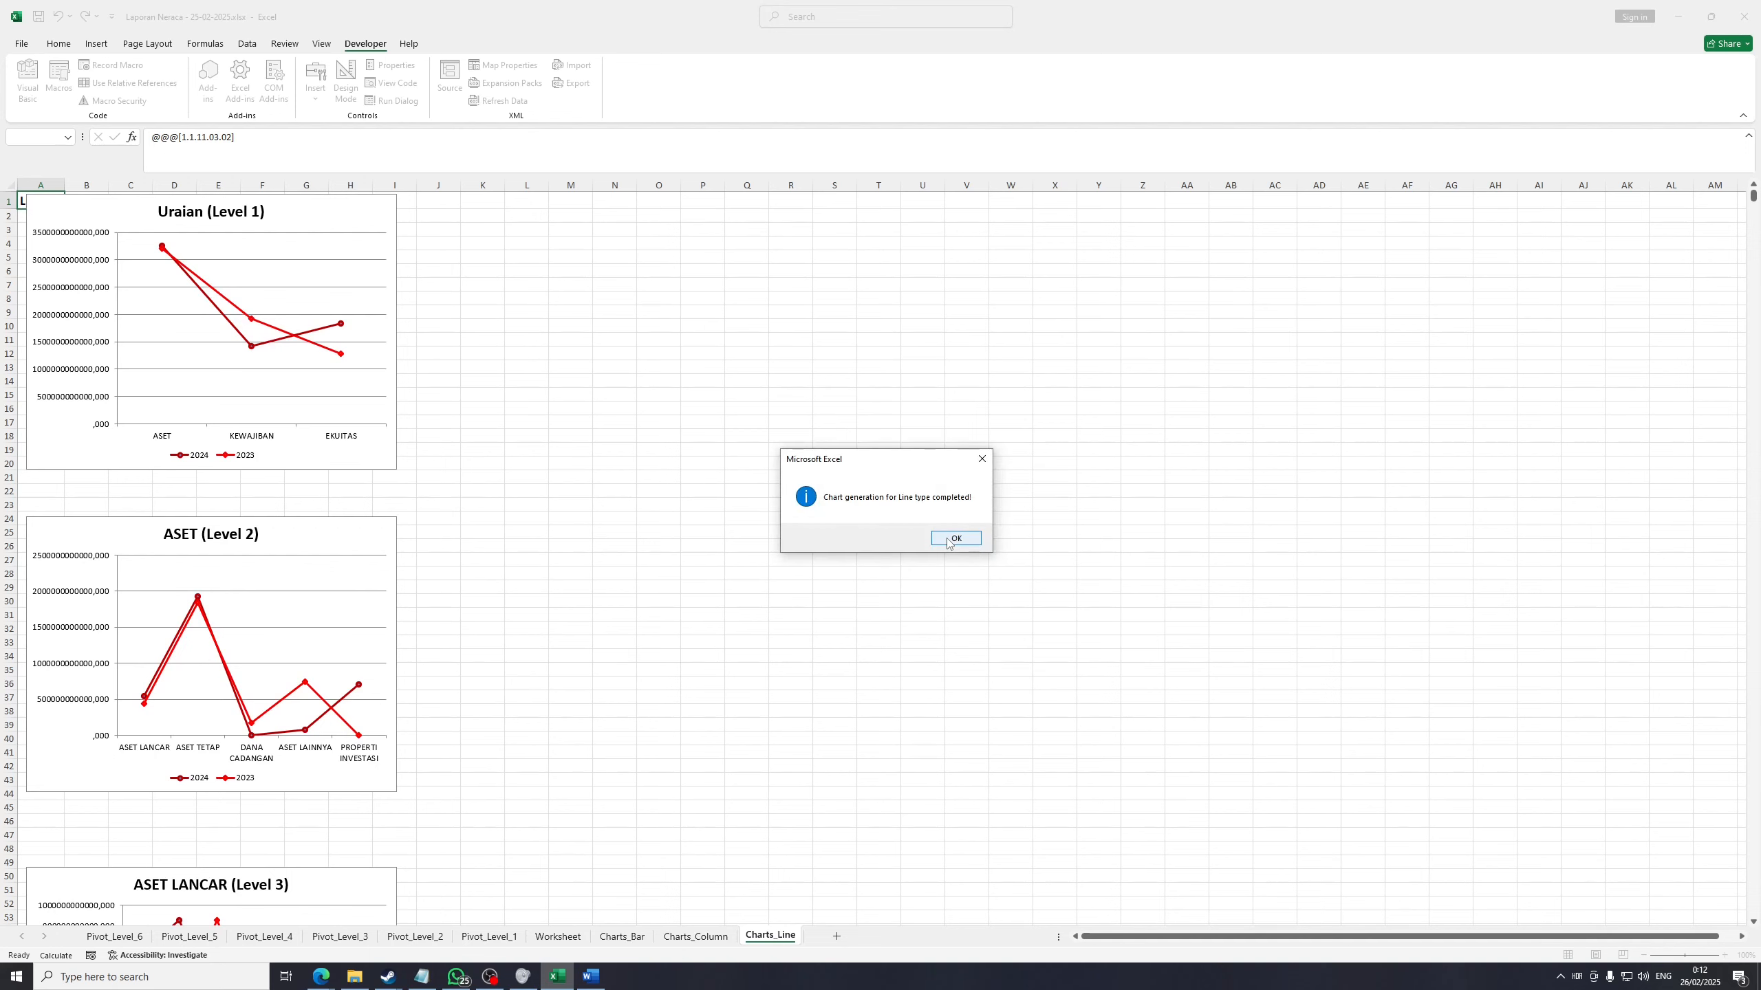
{"action": "left_click", "coordinate": [954, 539]}
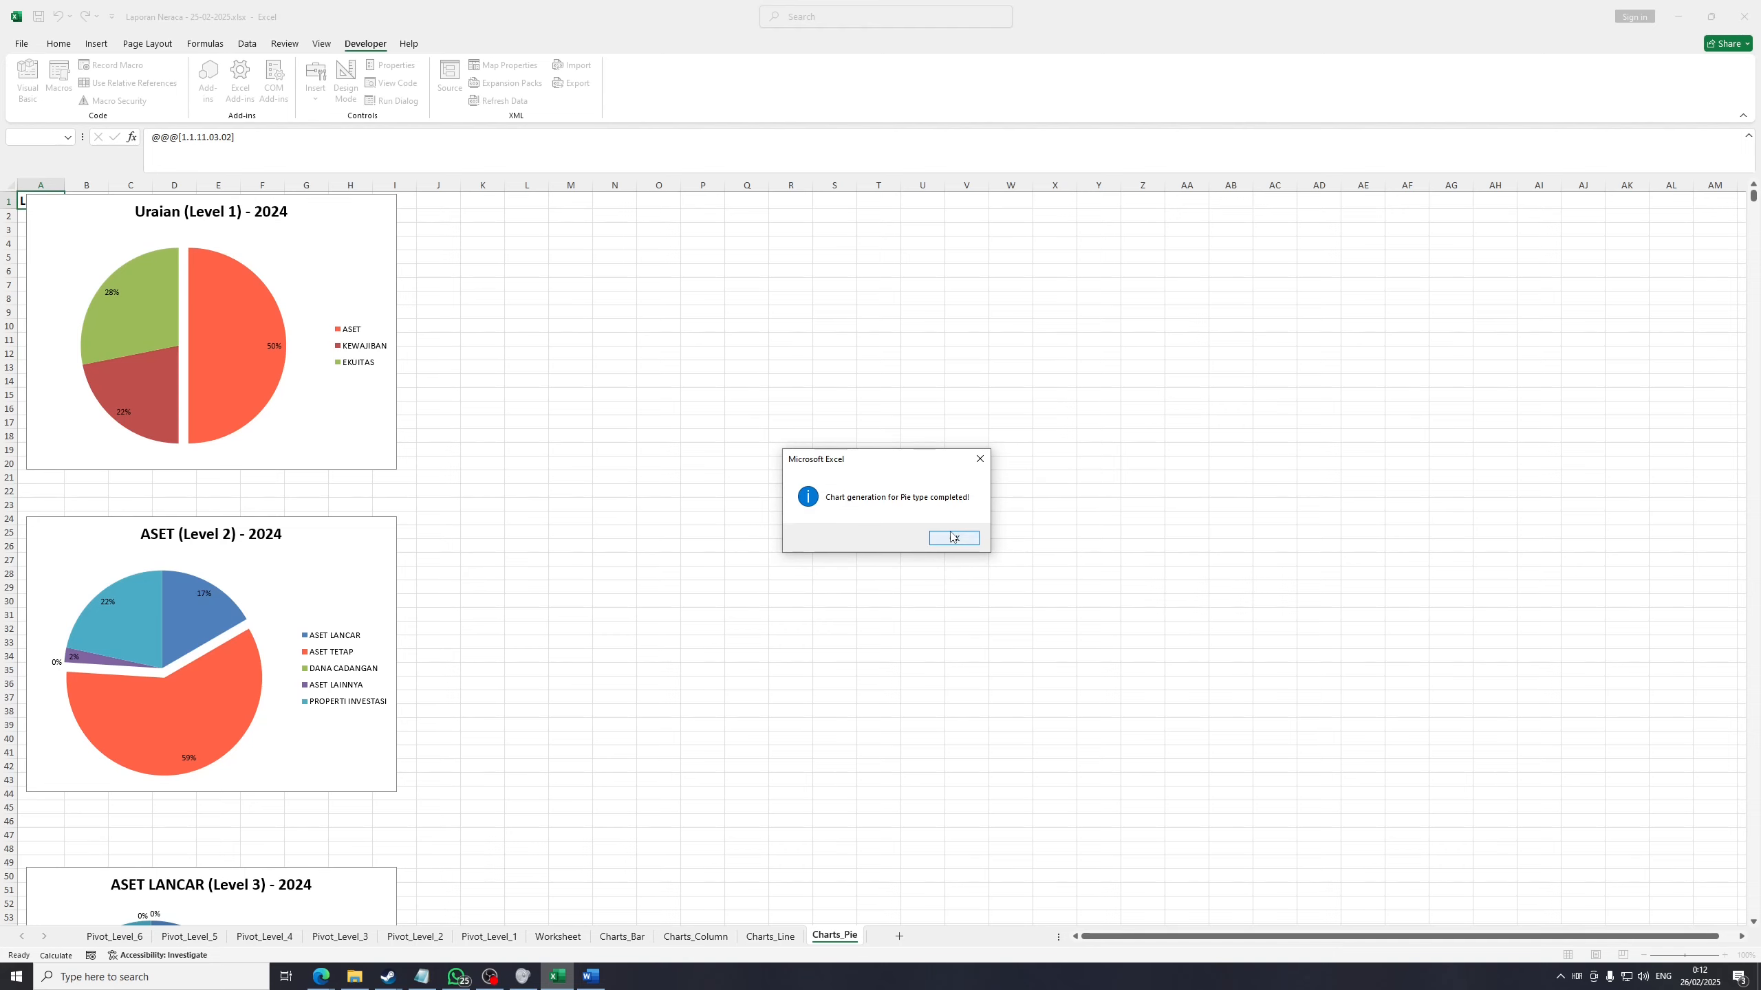
{"action": "left_click", "coordinate": [954, 538]}
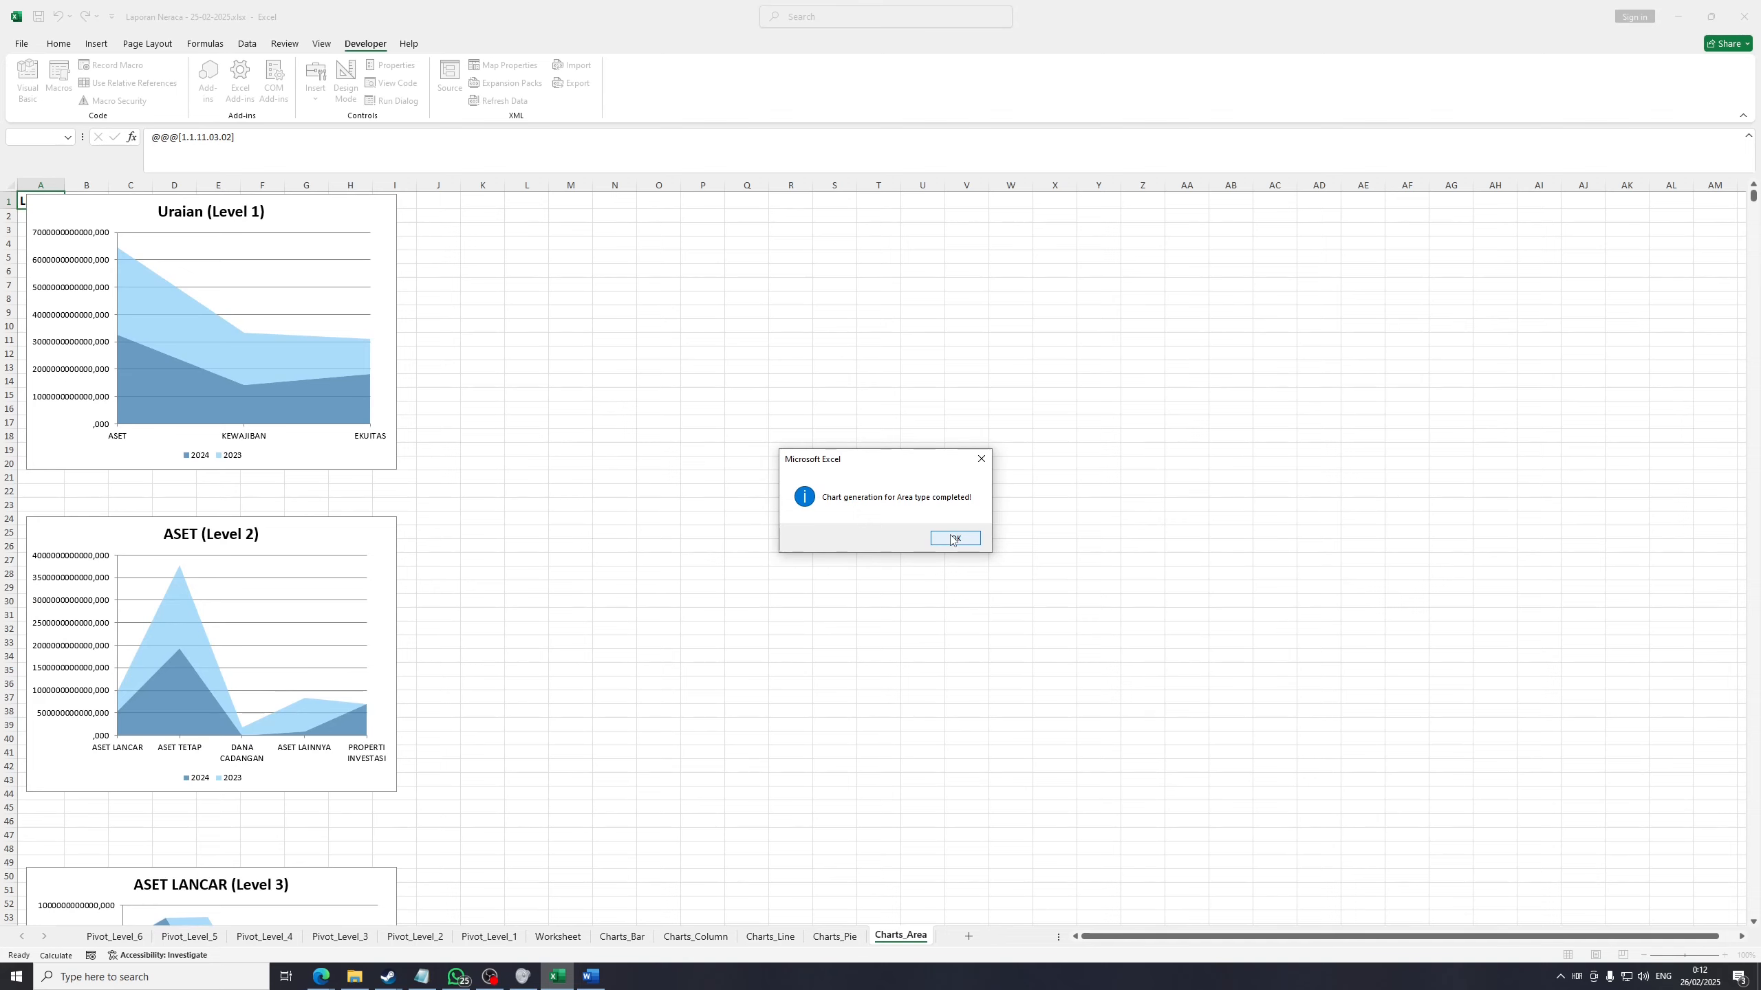
{"action": "left_click", "coordinate": [953, 539]}
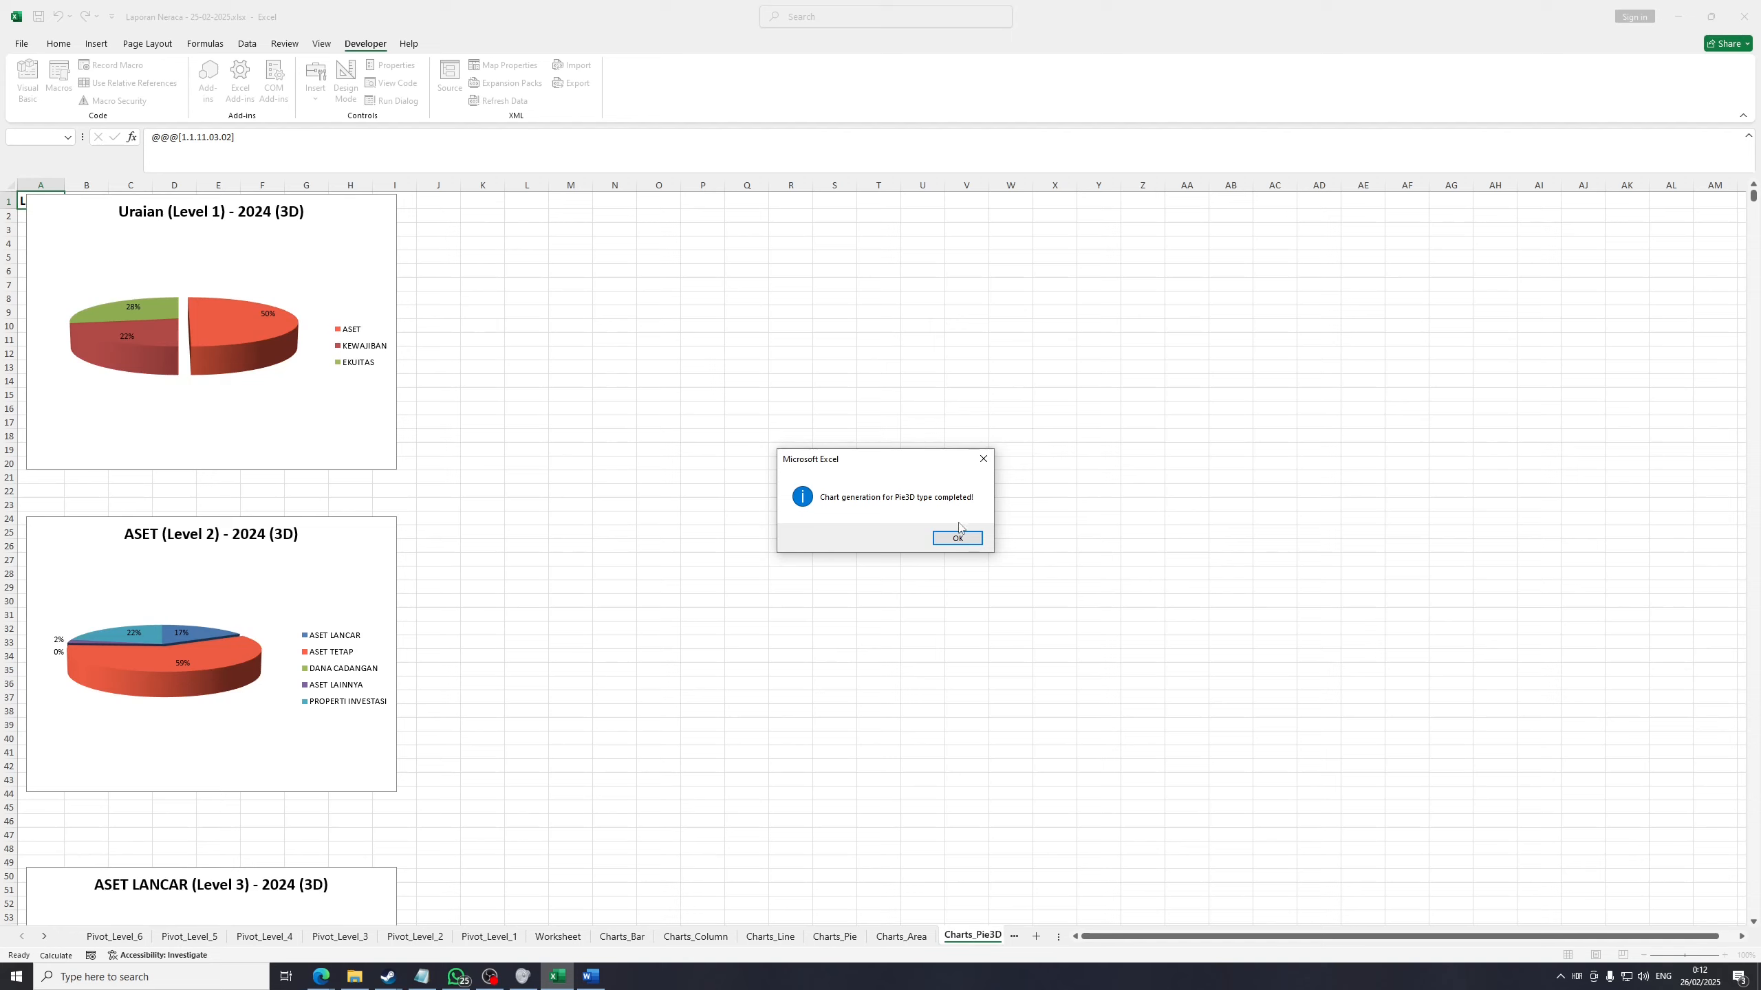
{"action": "left_click", "coordinate": [953, 537]}
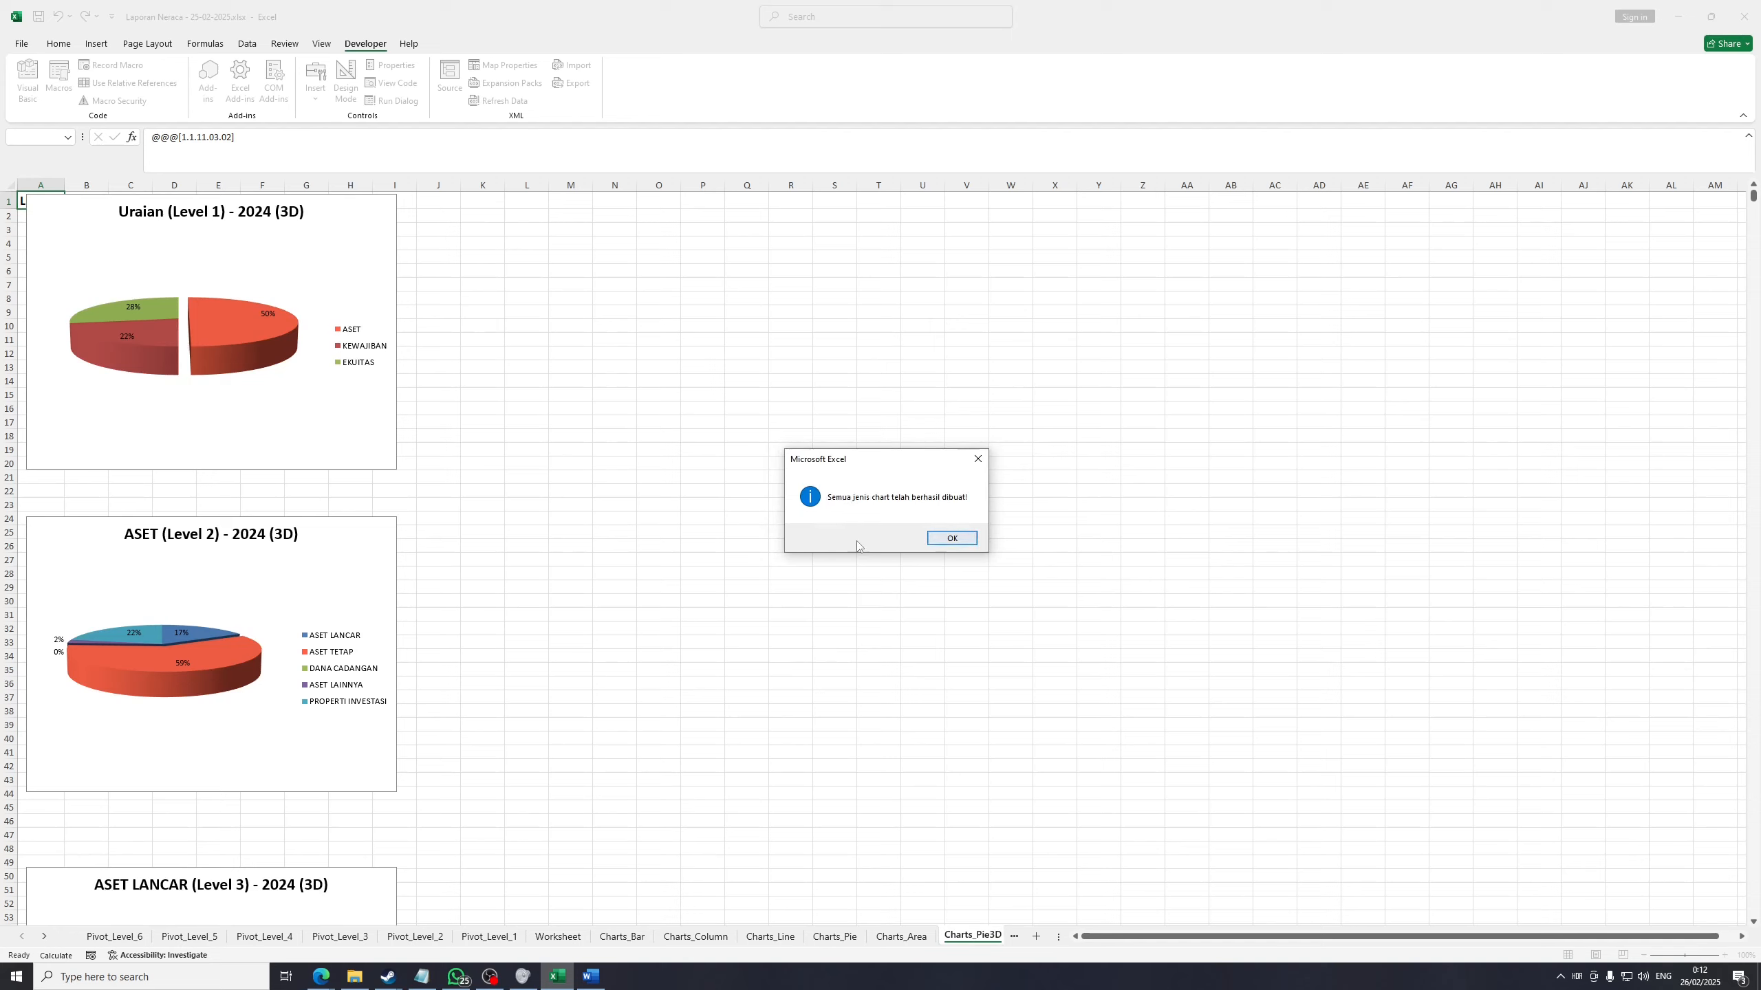
{"action": "left_click", "coordinate": [953, 538]}
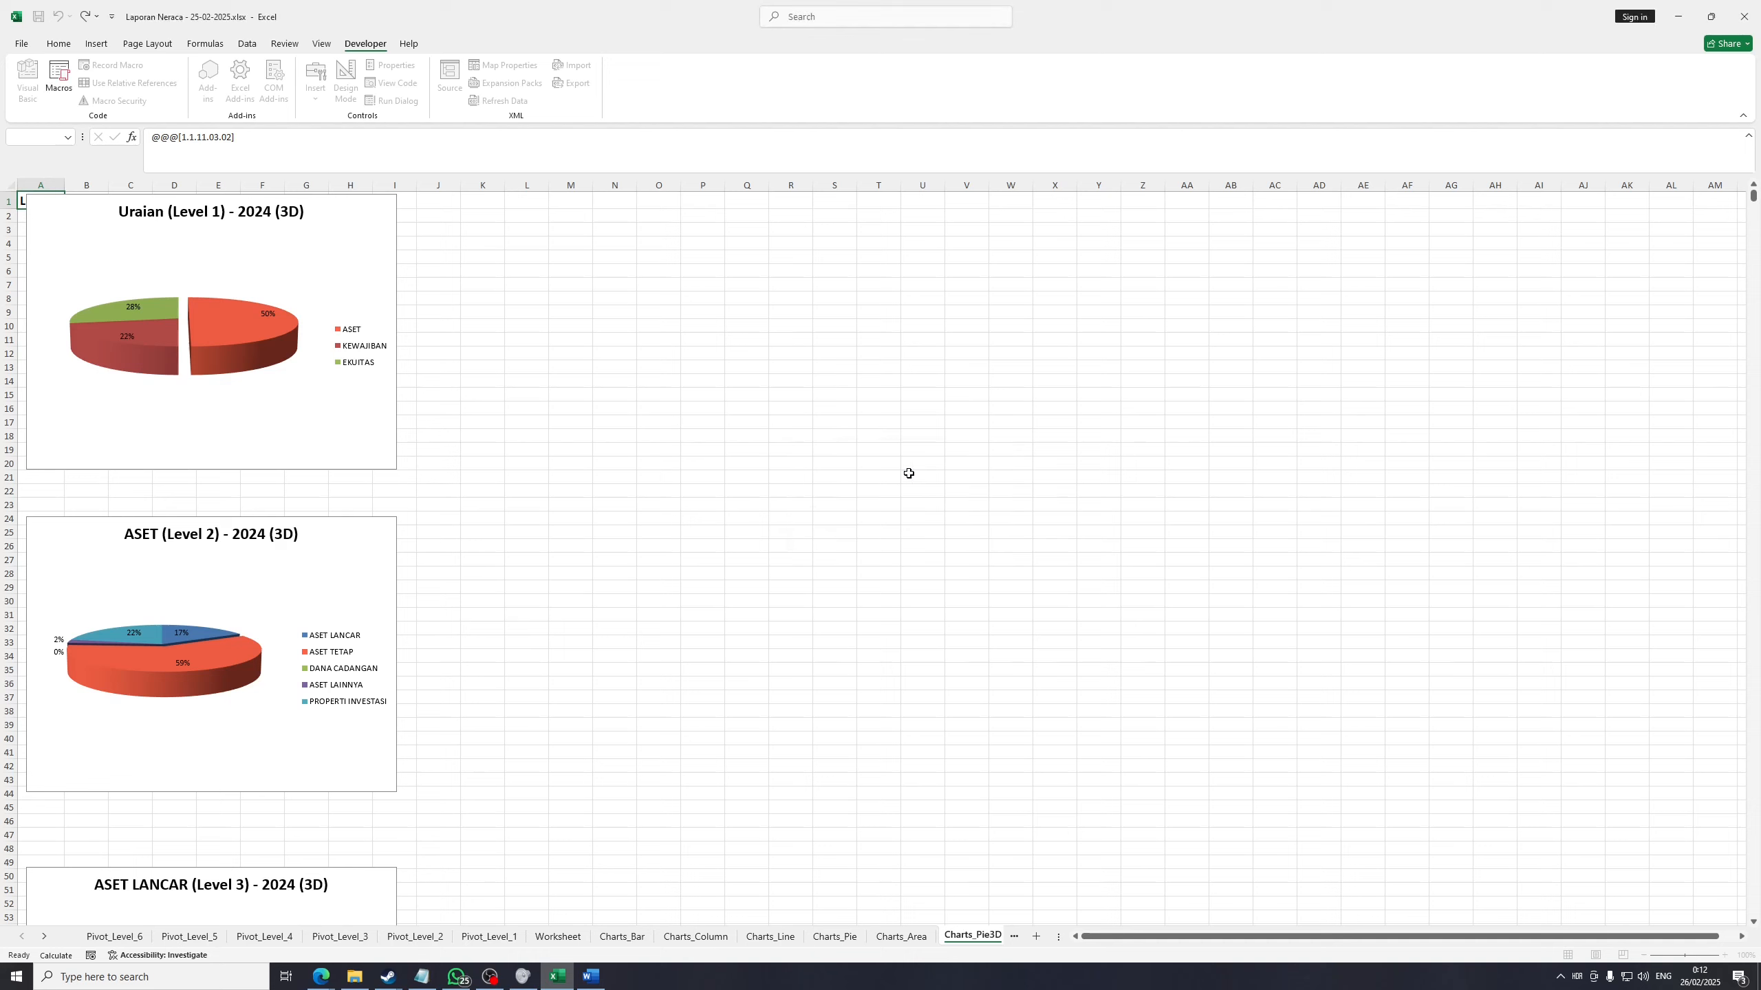
Examine the generated charts on the Charts_Bar, Charts_Column, Charts_Line and Charts_Pie sheets
{"action": "left_click", "coordinate": [621, 936]}
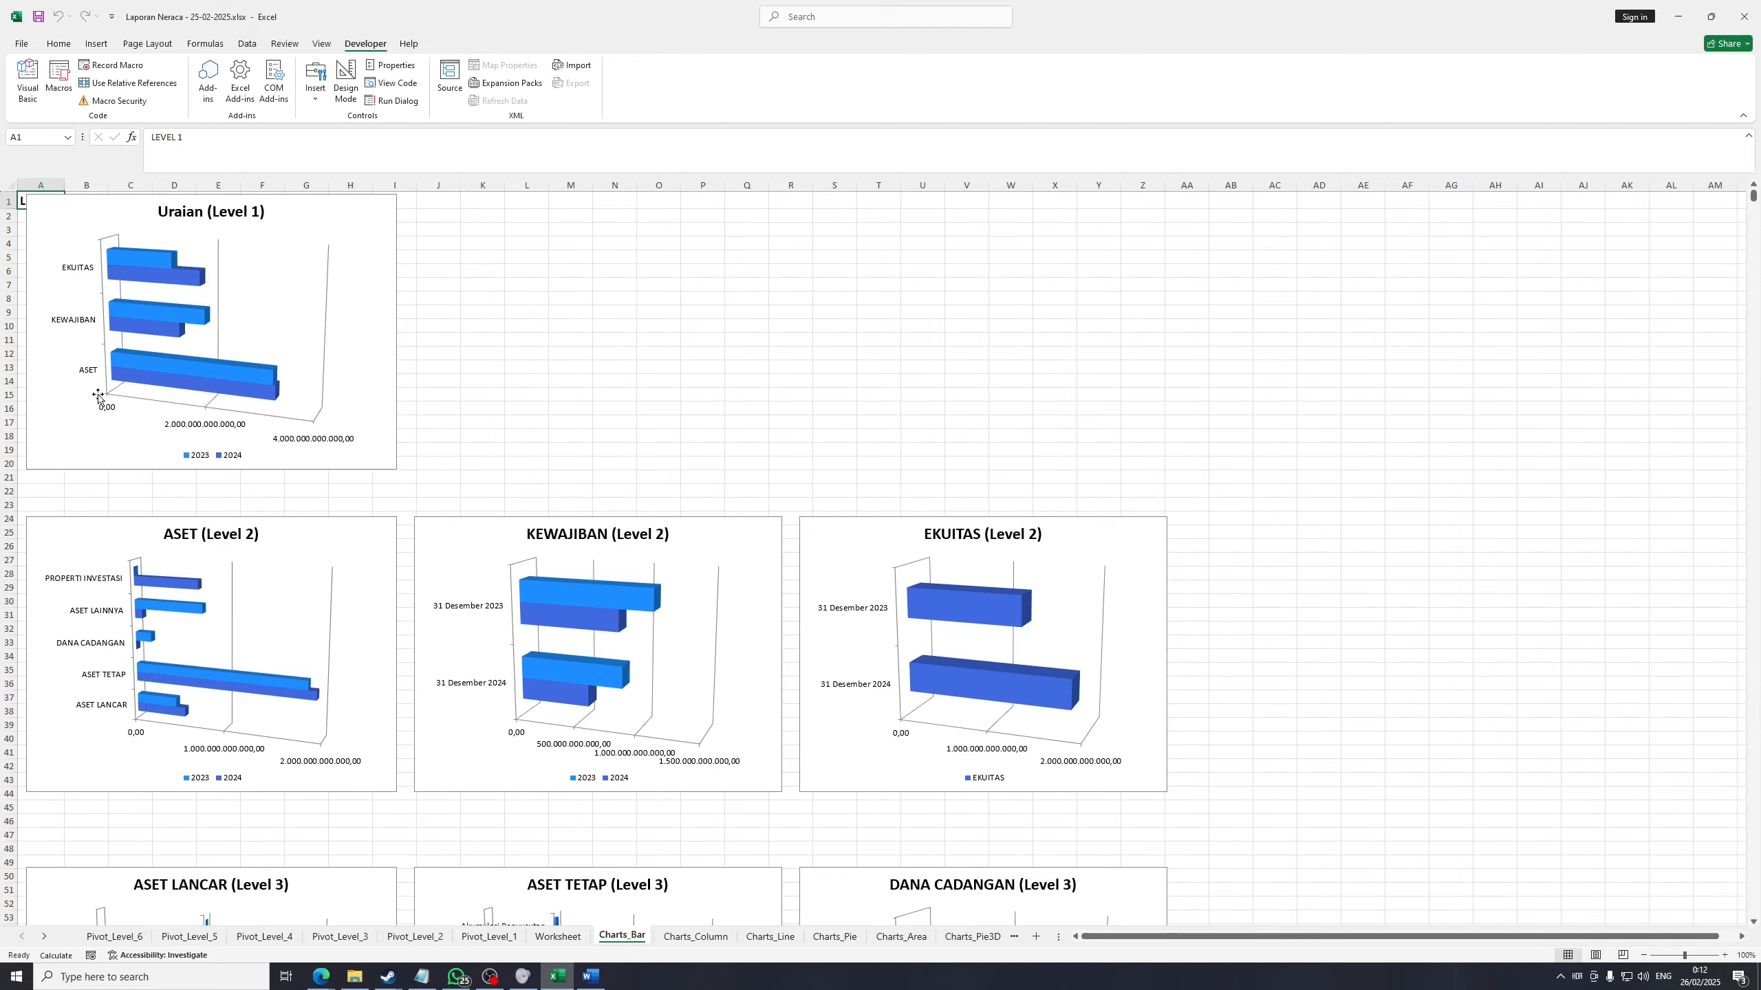
{"action": "scroll", "coordinate": [394, 429], "scroll_direction": "down", "scroll_amount": 16}
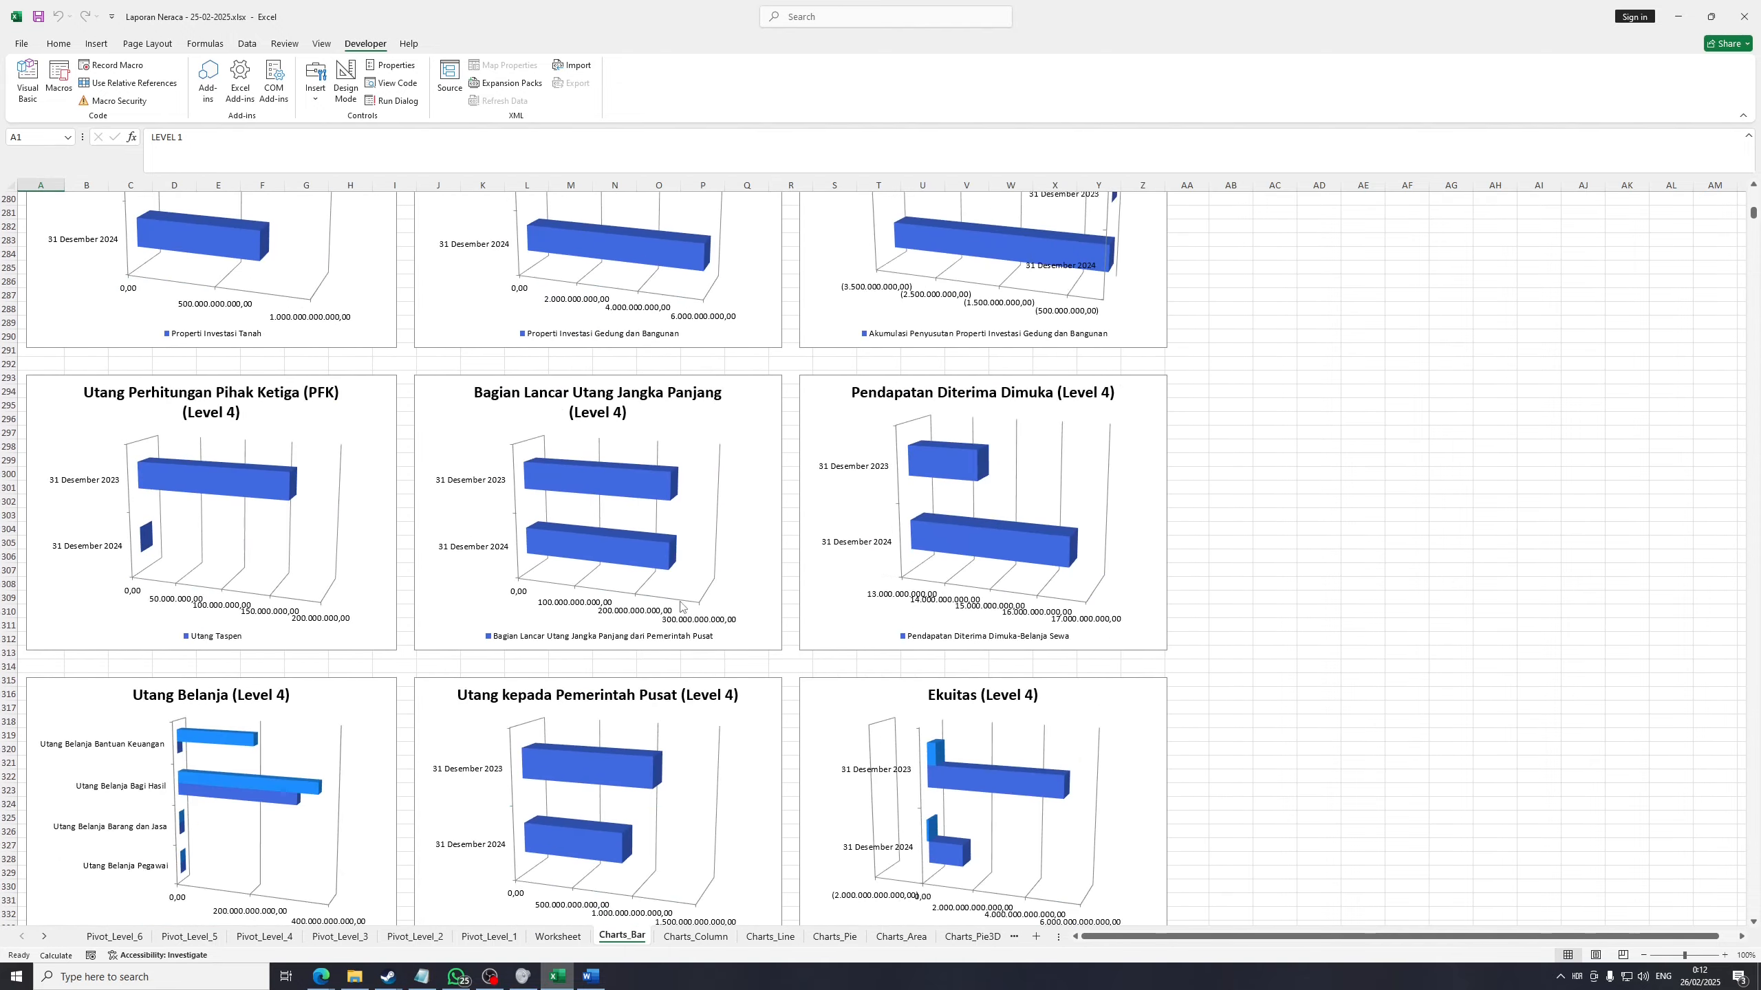
{"action": "scroll", "coordinate": [682, 606], "scroll_direction": "down", "scroll_amount": 20}
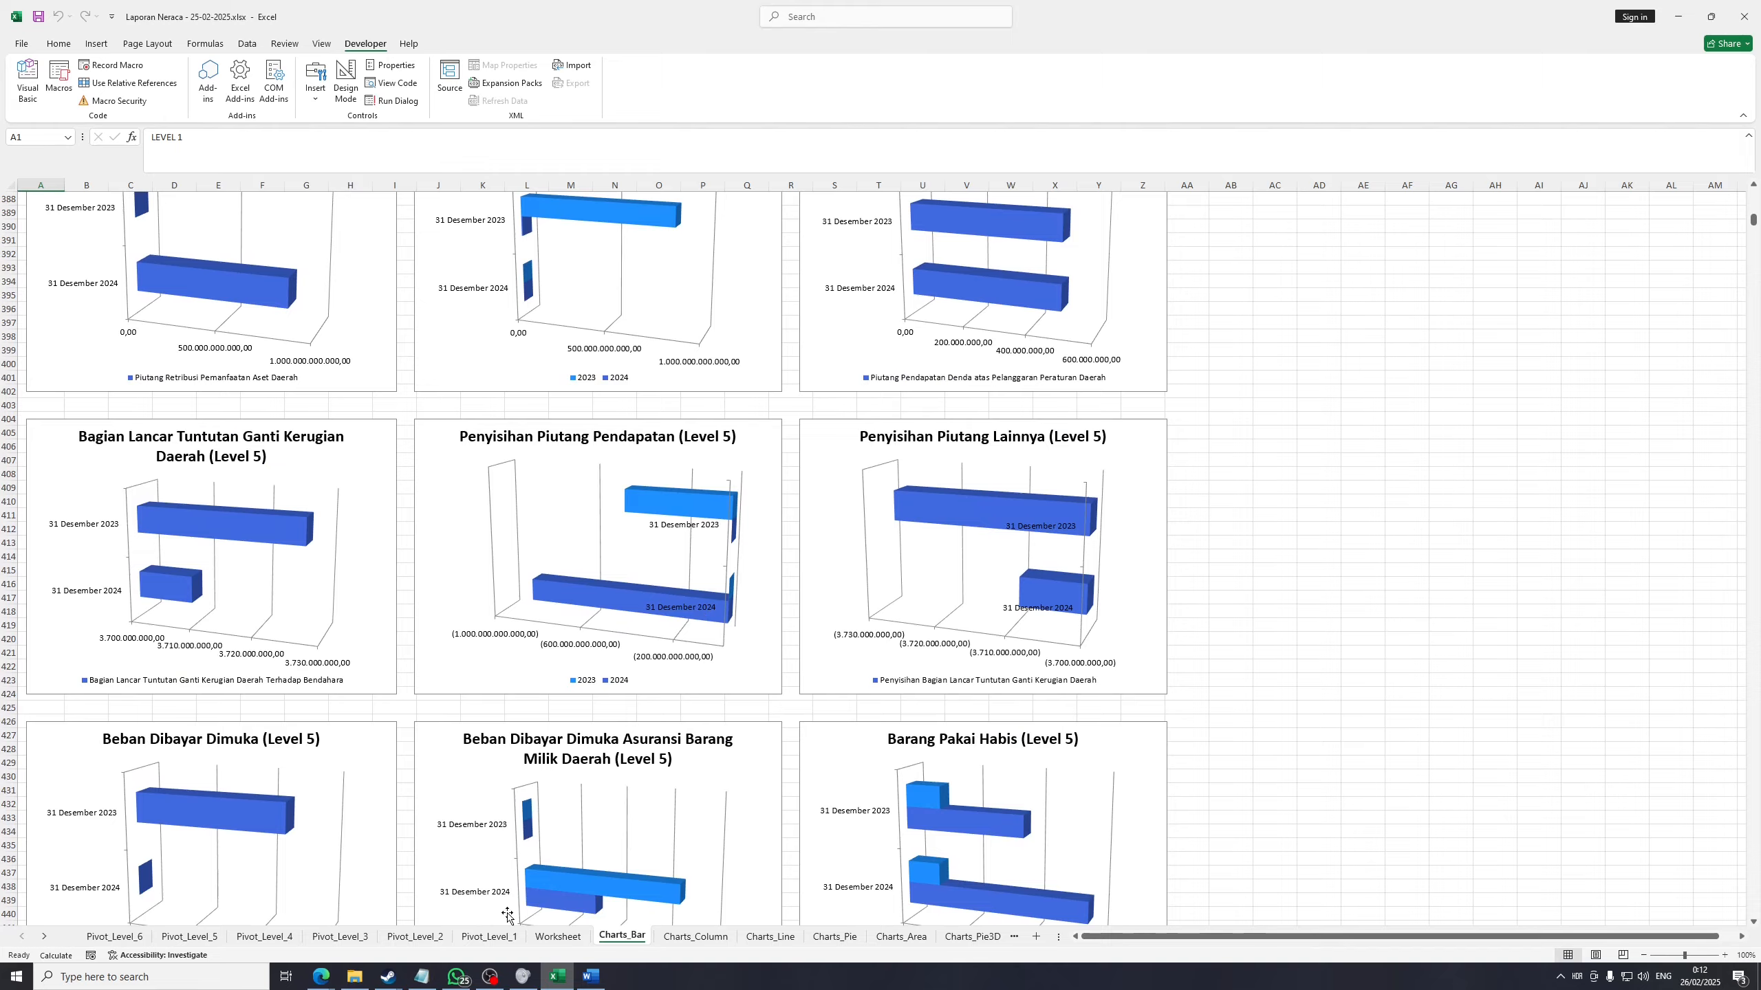
{"action": "left_click", "coordinate": [682, 939]}
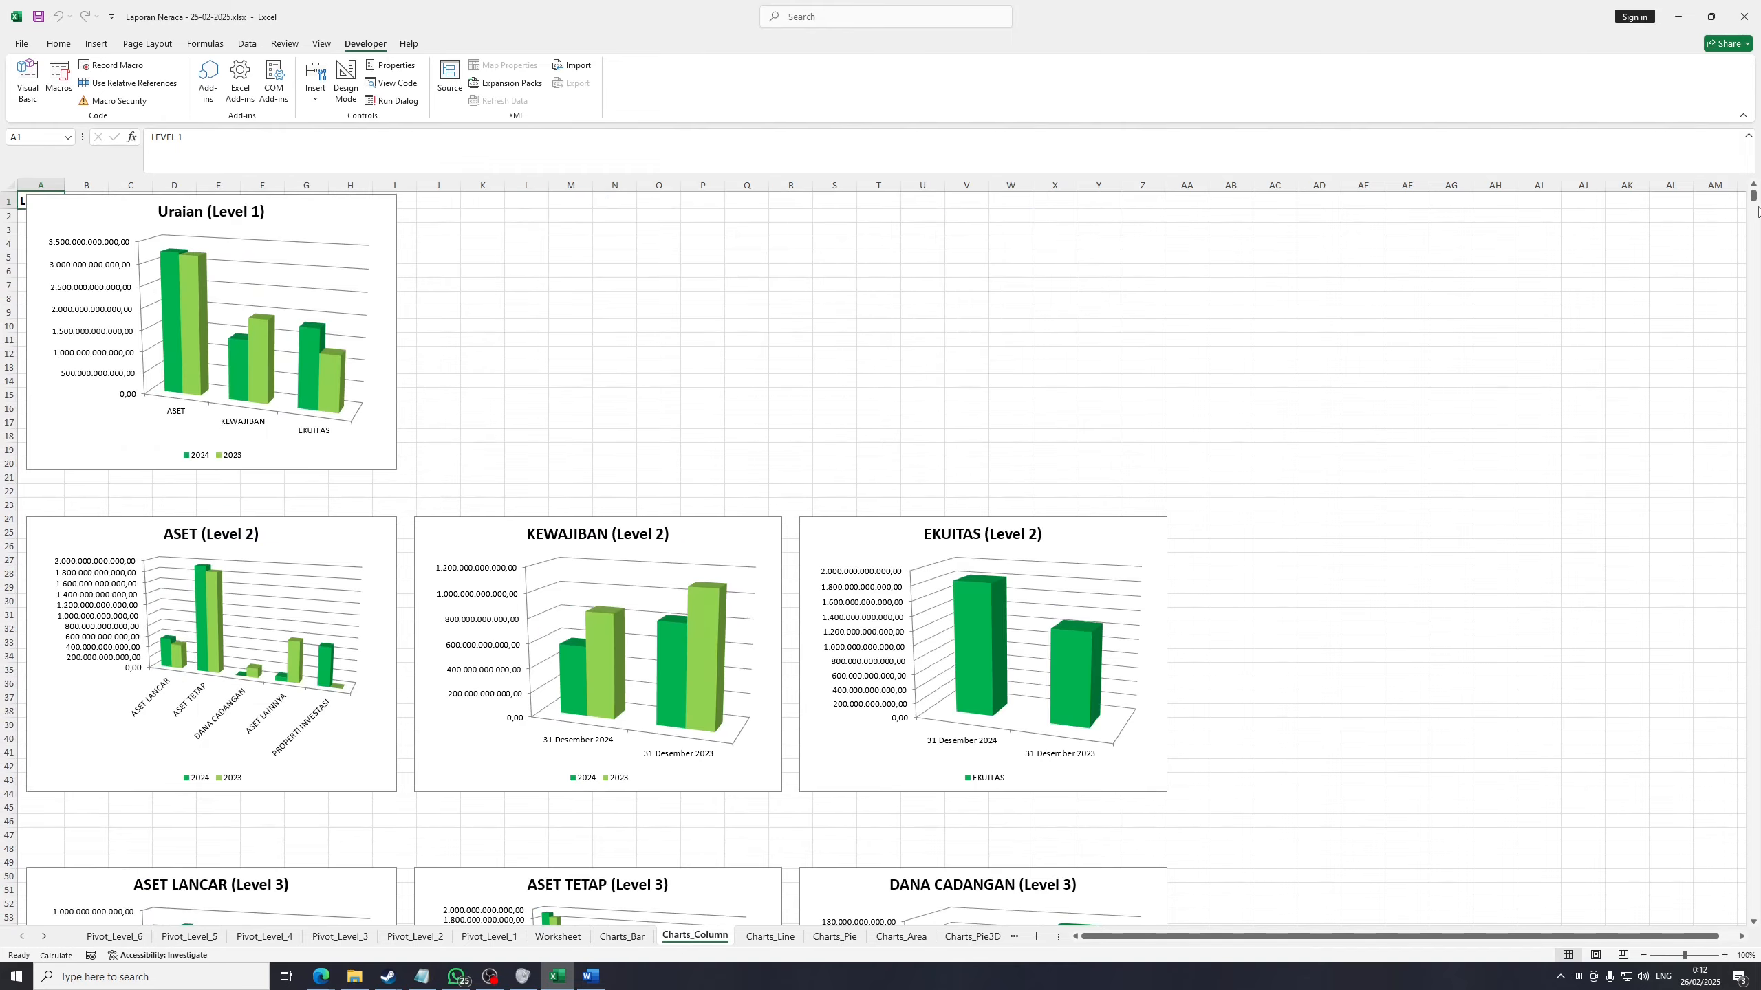
{"action": "left_click_drag", "start_coordinate": [1754, 197], "coordinate": [1755, 219]}
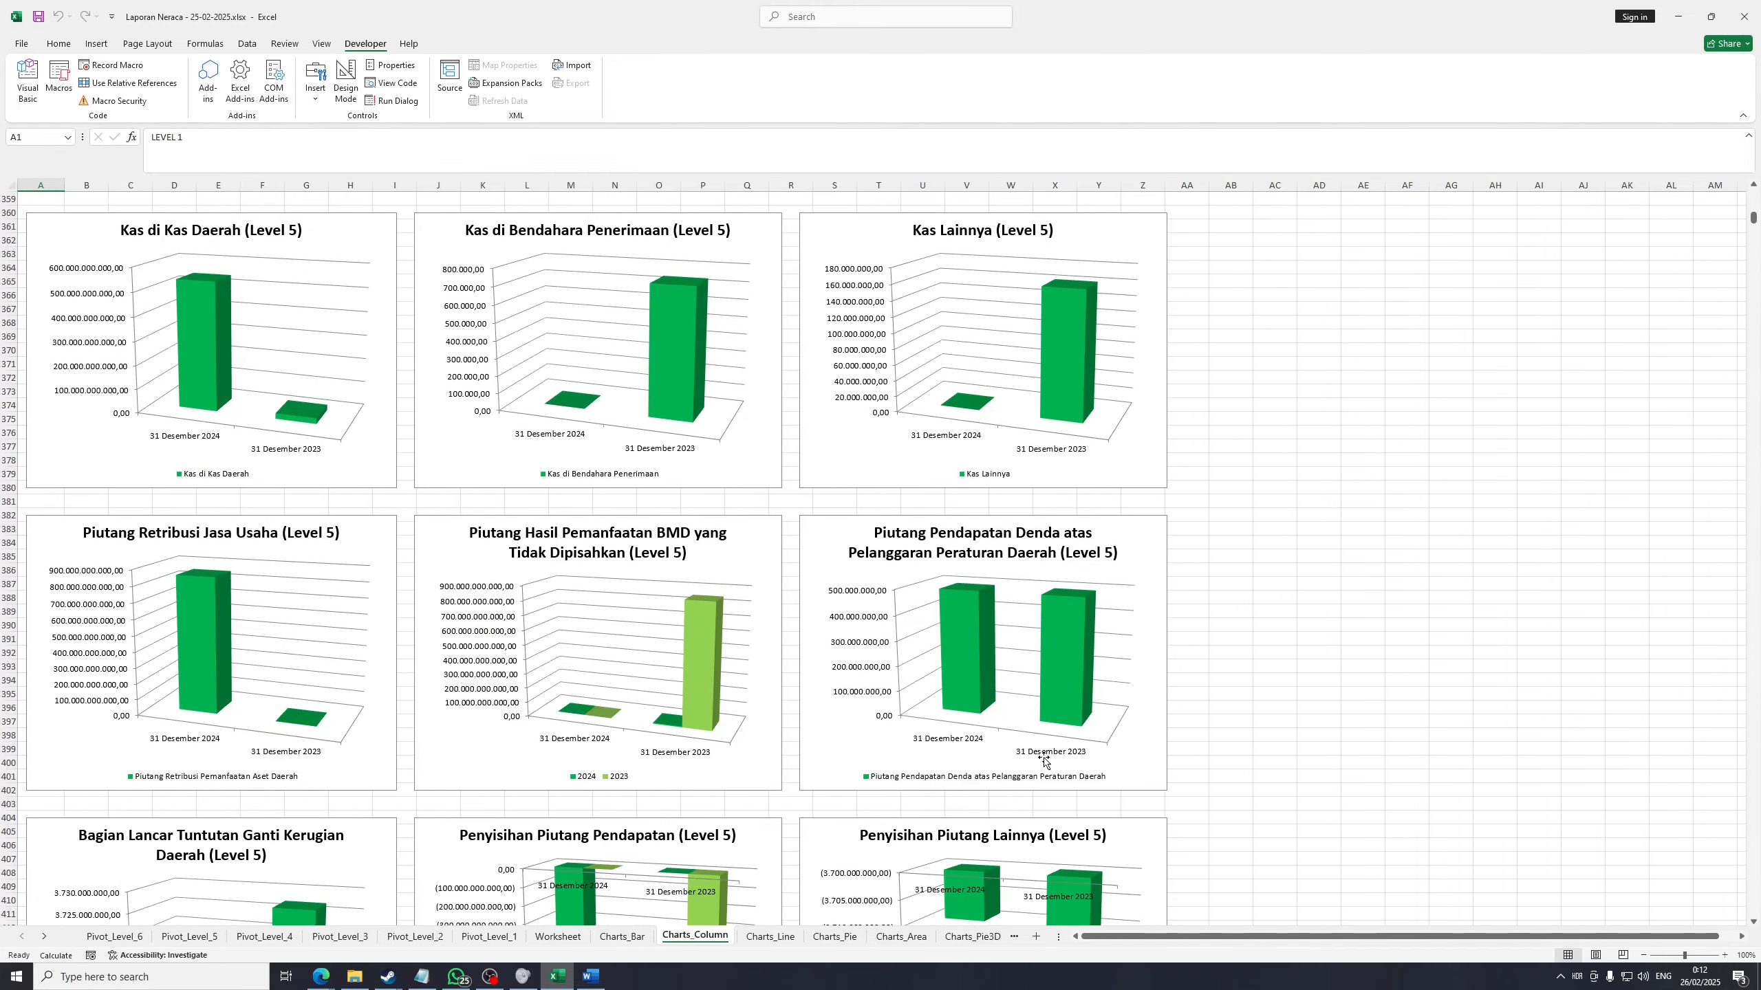
{"action": "left_click", "coordinate": [760, 937]}
{"action": "scroll", "coordinate": [1004, 733], "scroll_direction": "down", "scroll_amount": 20}
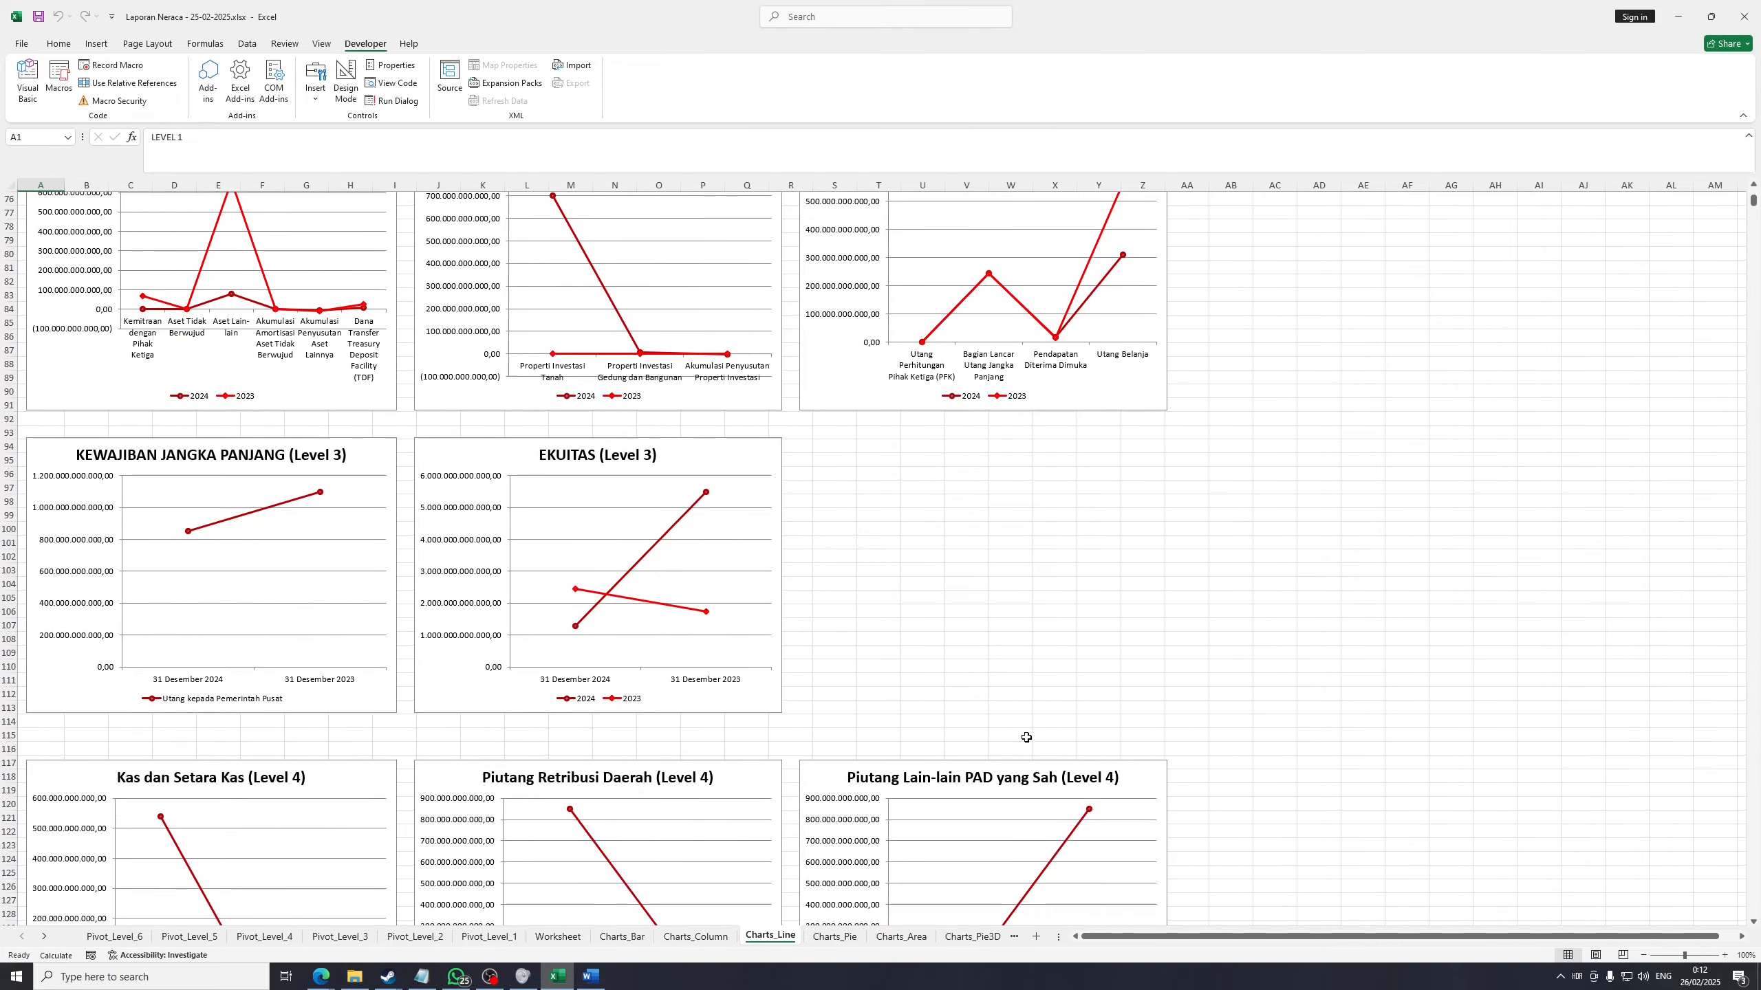
{"action": "scroll", "coordinate": [1027, 738], "scroll_direction": "down", "scroll_amount": 20}
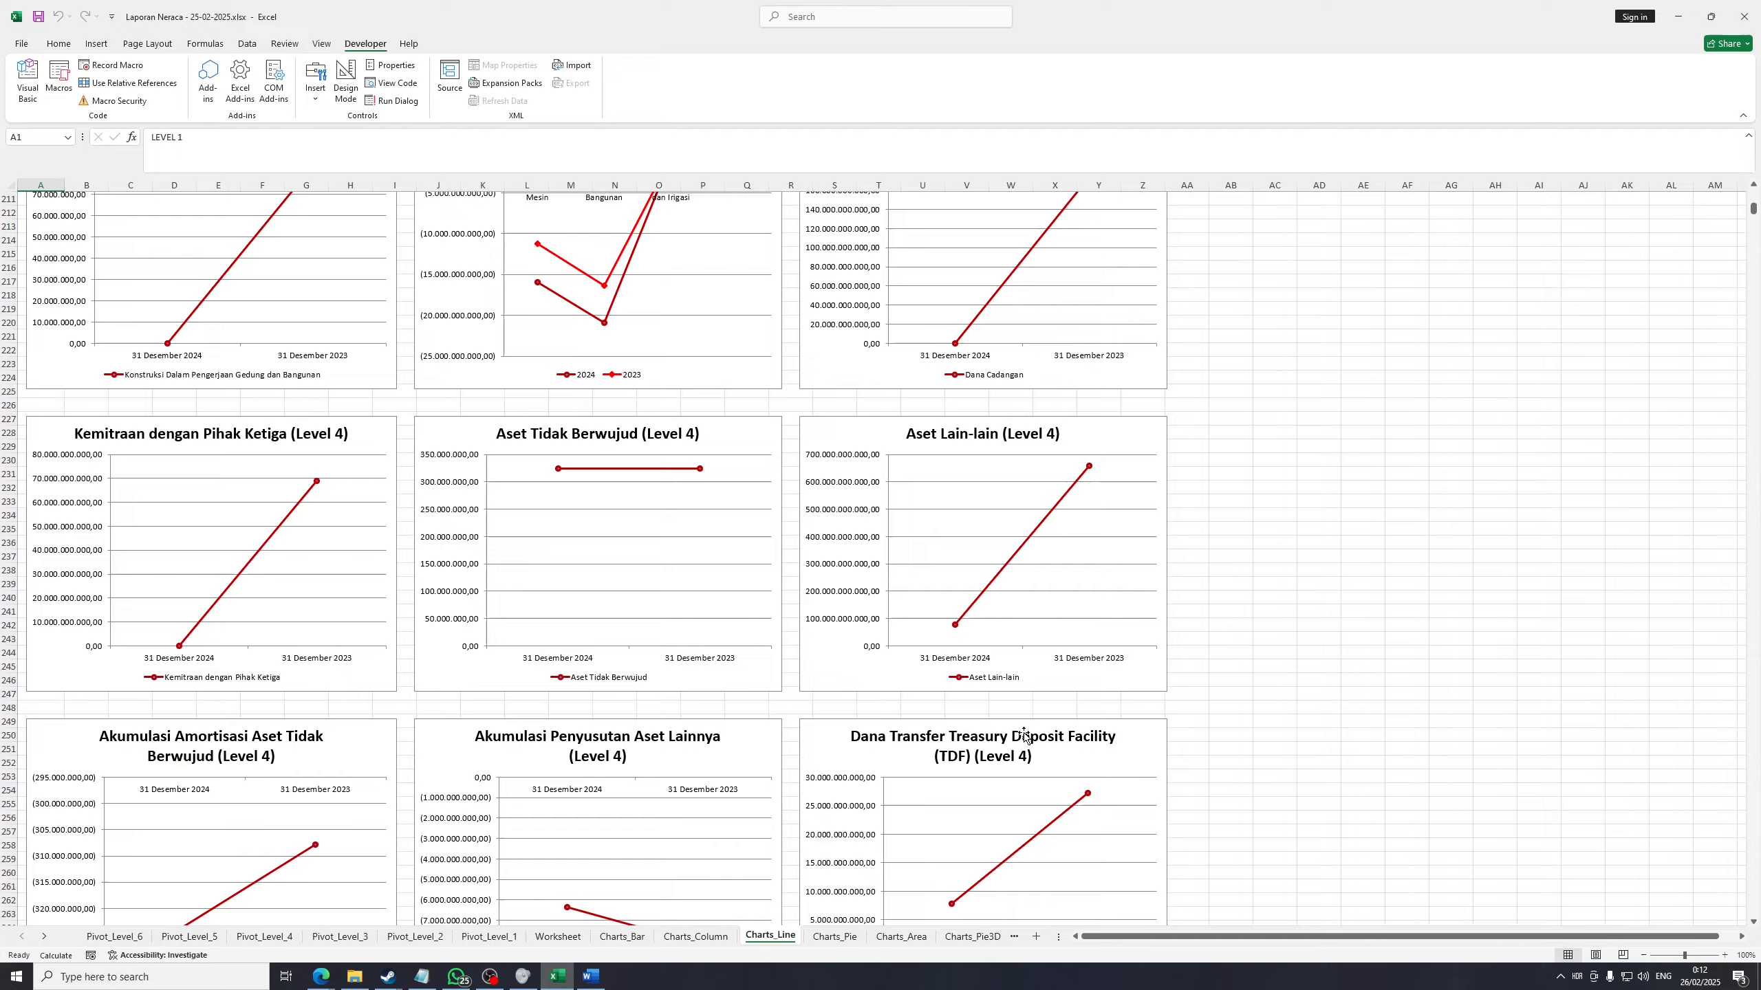
{"action": "scroll", "coordinate": [1019, 715], "scroll_direction": "down", "scroll_amount": 20}
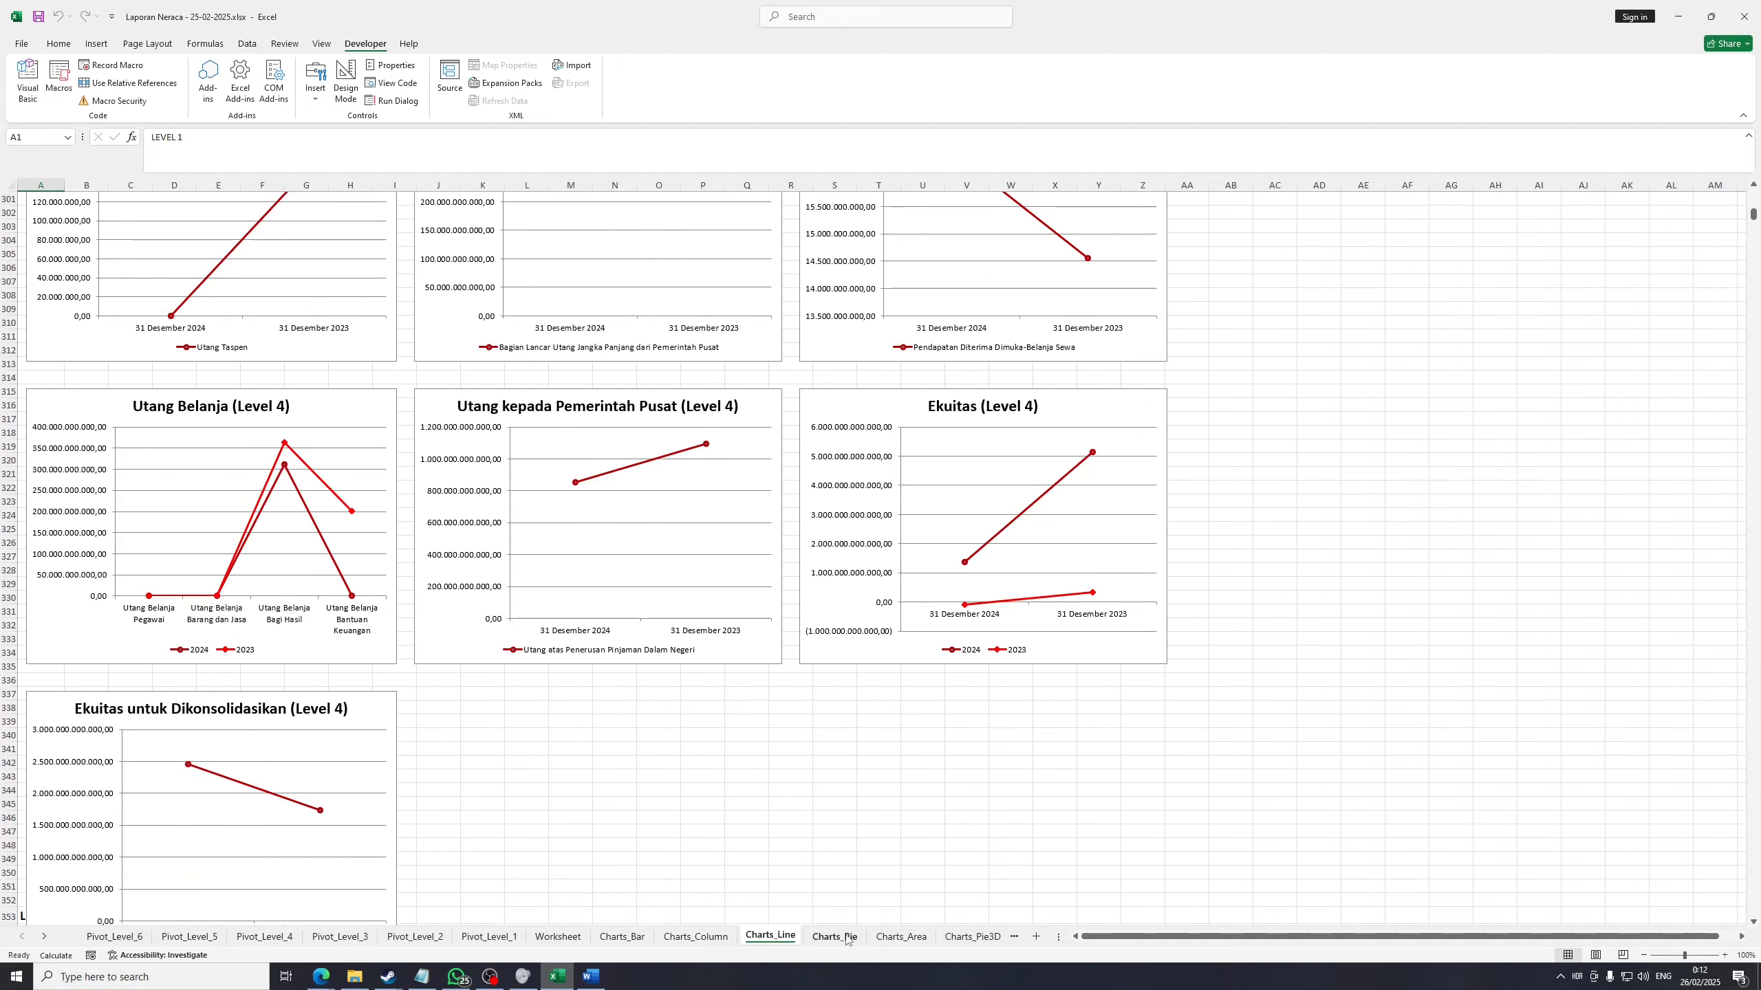
{"action": "left_click", "coordinate": [835, 936]}
{"action": "left_click", "coordinate": [1022, 465]}
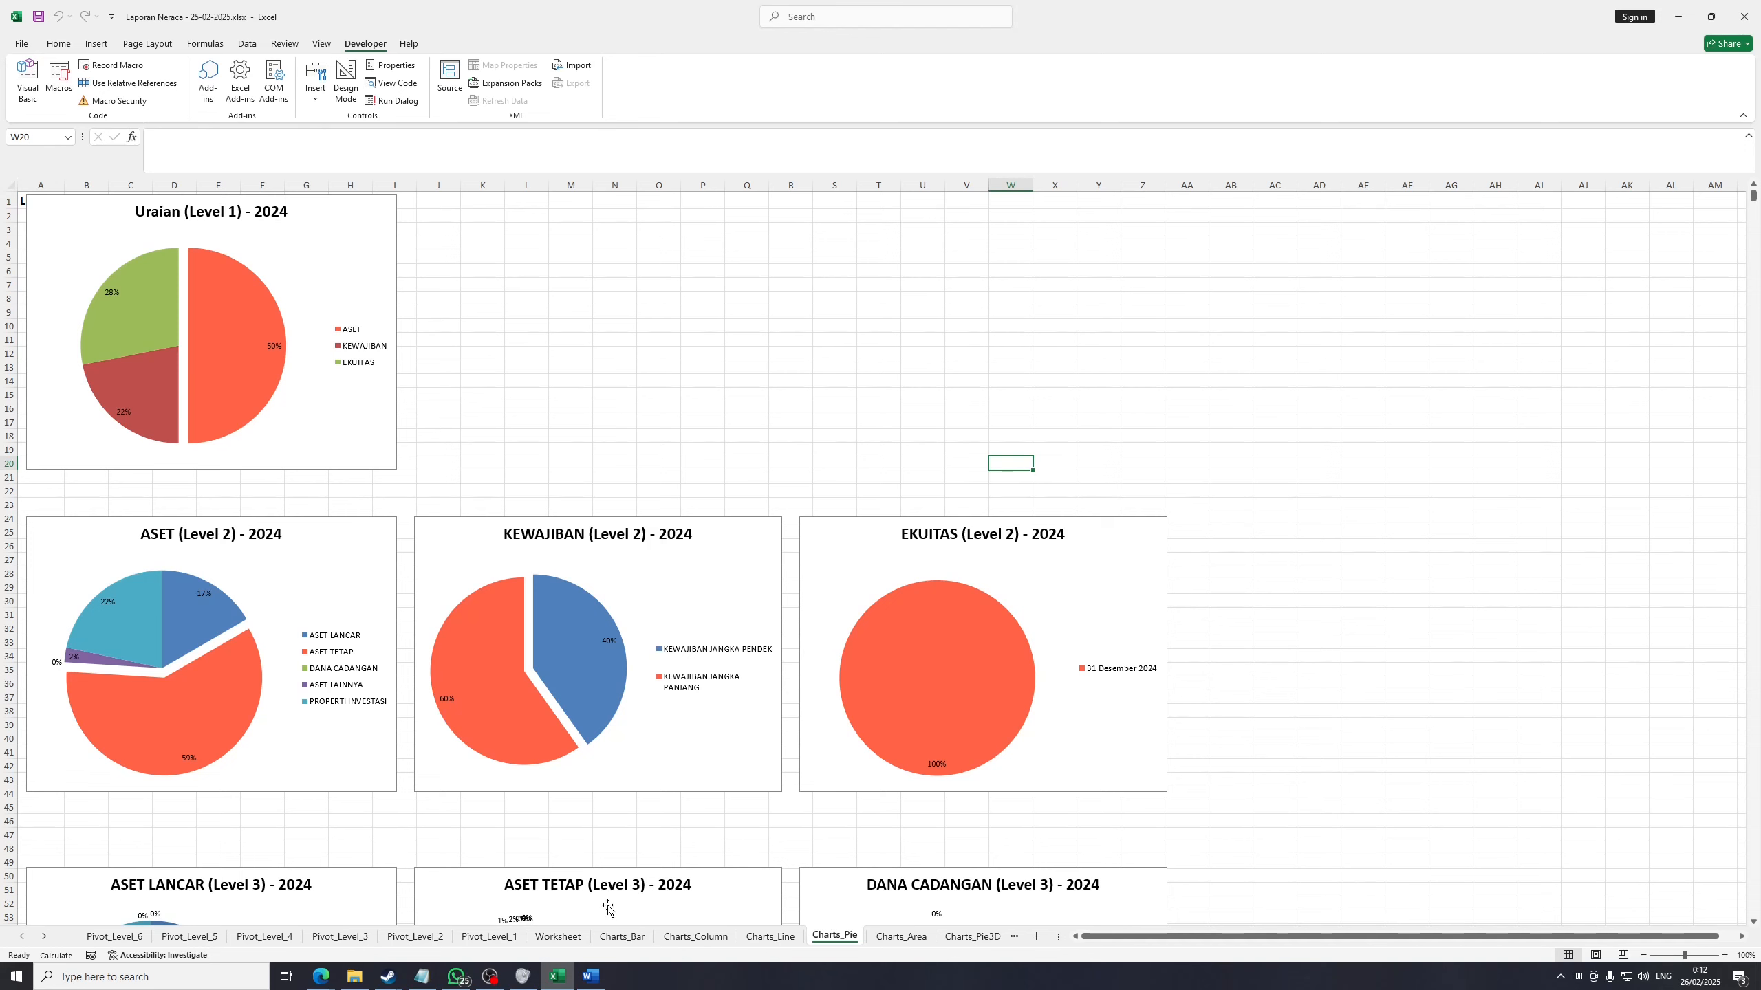
Switch back to the Word document and review the ASET and ASET LANCAR sections with their tables and descriptions
{"action": "left_click", "coordinate": [591, 977]}
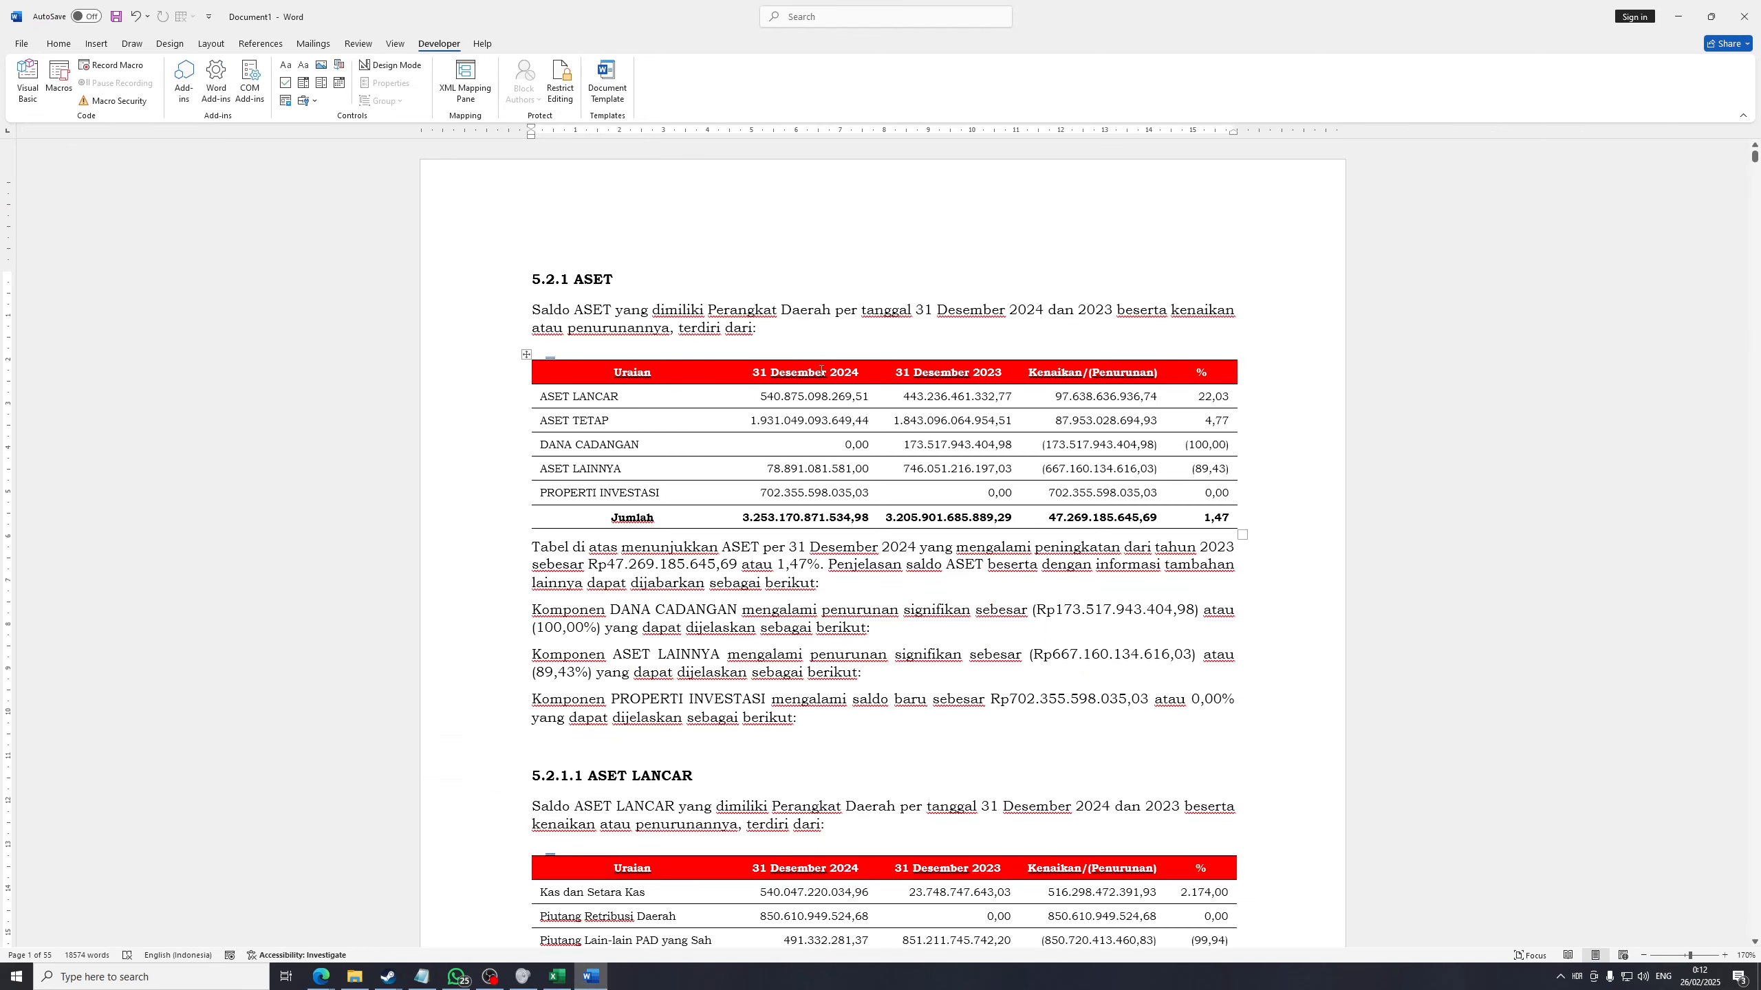
{"action": "left_click_drag", "start_coordinate": [838, 722], "coordinate": [492, 263]}
{"action": "left_click", "coordinate": [863, 652]}
{"action": "scroll", "coordinate": [862, 652], "scroll_direction": "down", "scroll_amount": 5}
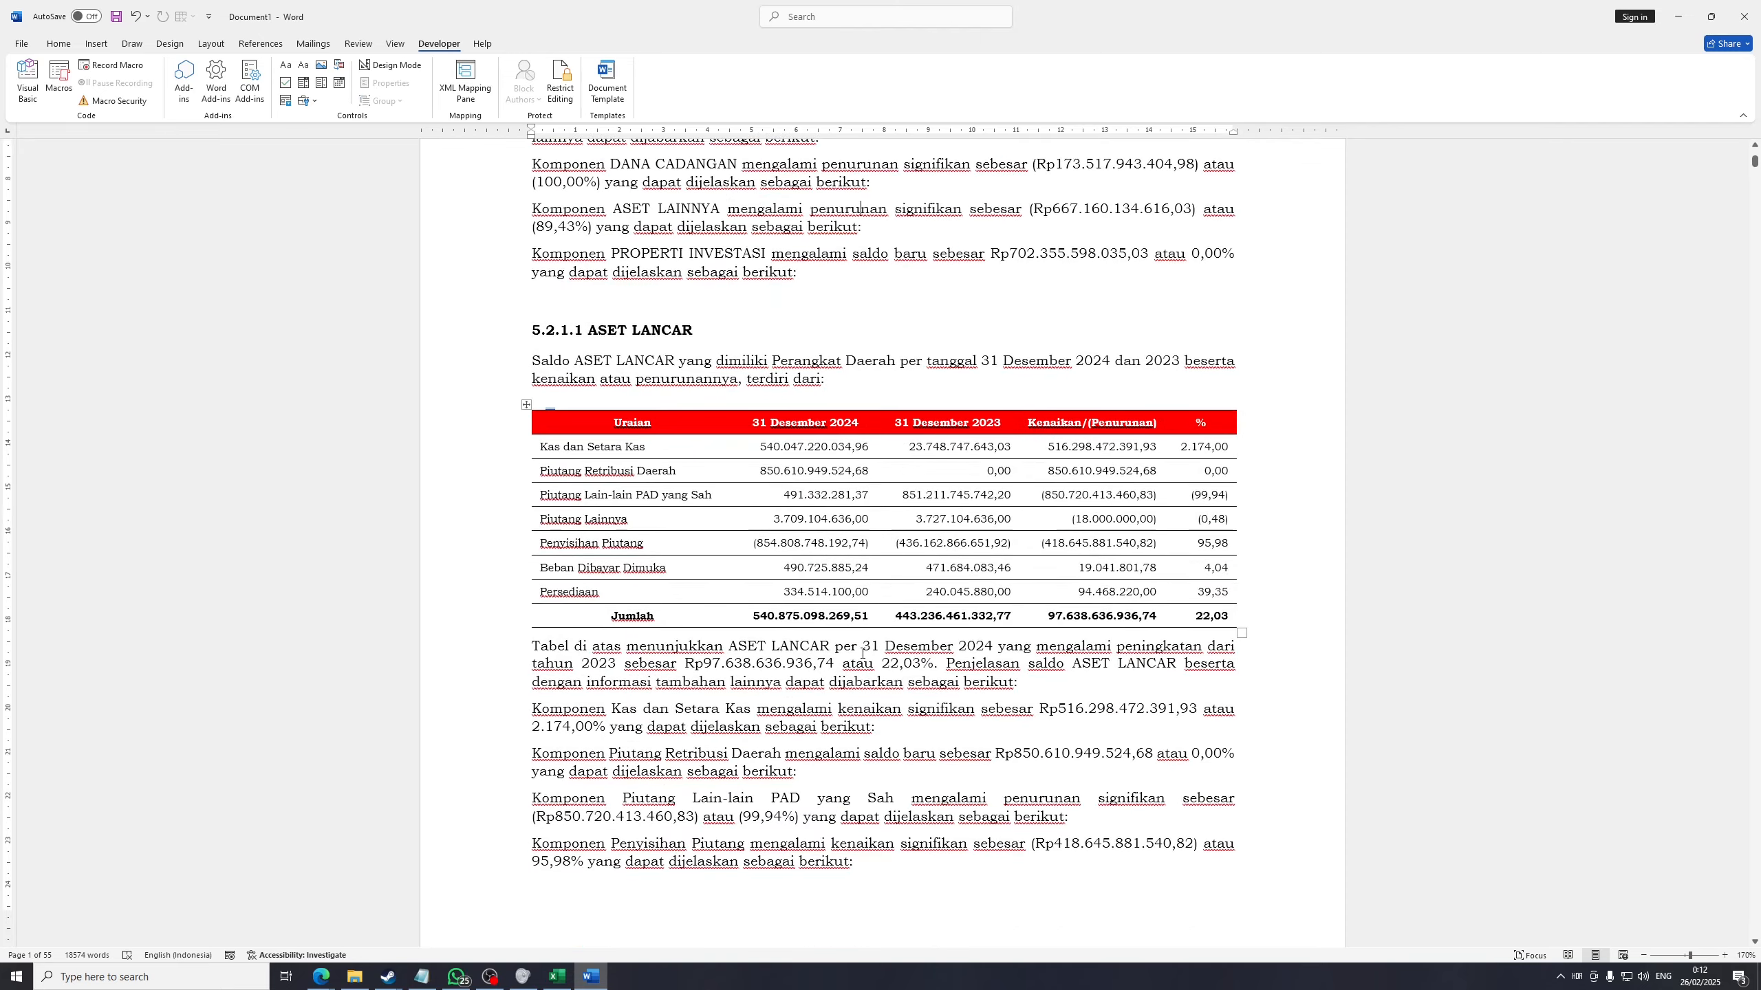
Review the component descriptions for DANA CADANGAN, ASET LAINNYA and PROPERTI INVESTASI below the ASET table and the ASET LANCAR section
{"action": "scroll", "coordinate": [863, 652], "scroll_direction": "up", "scroll_amount": 5}
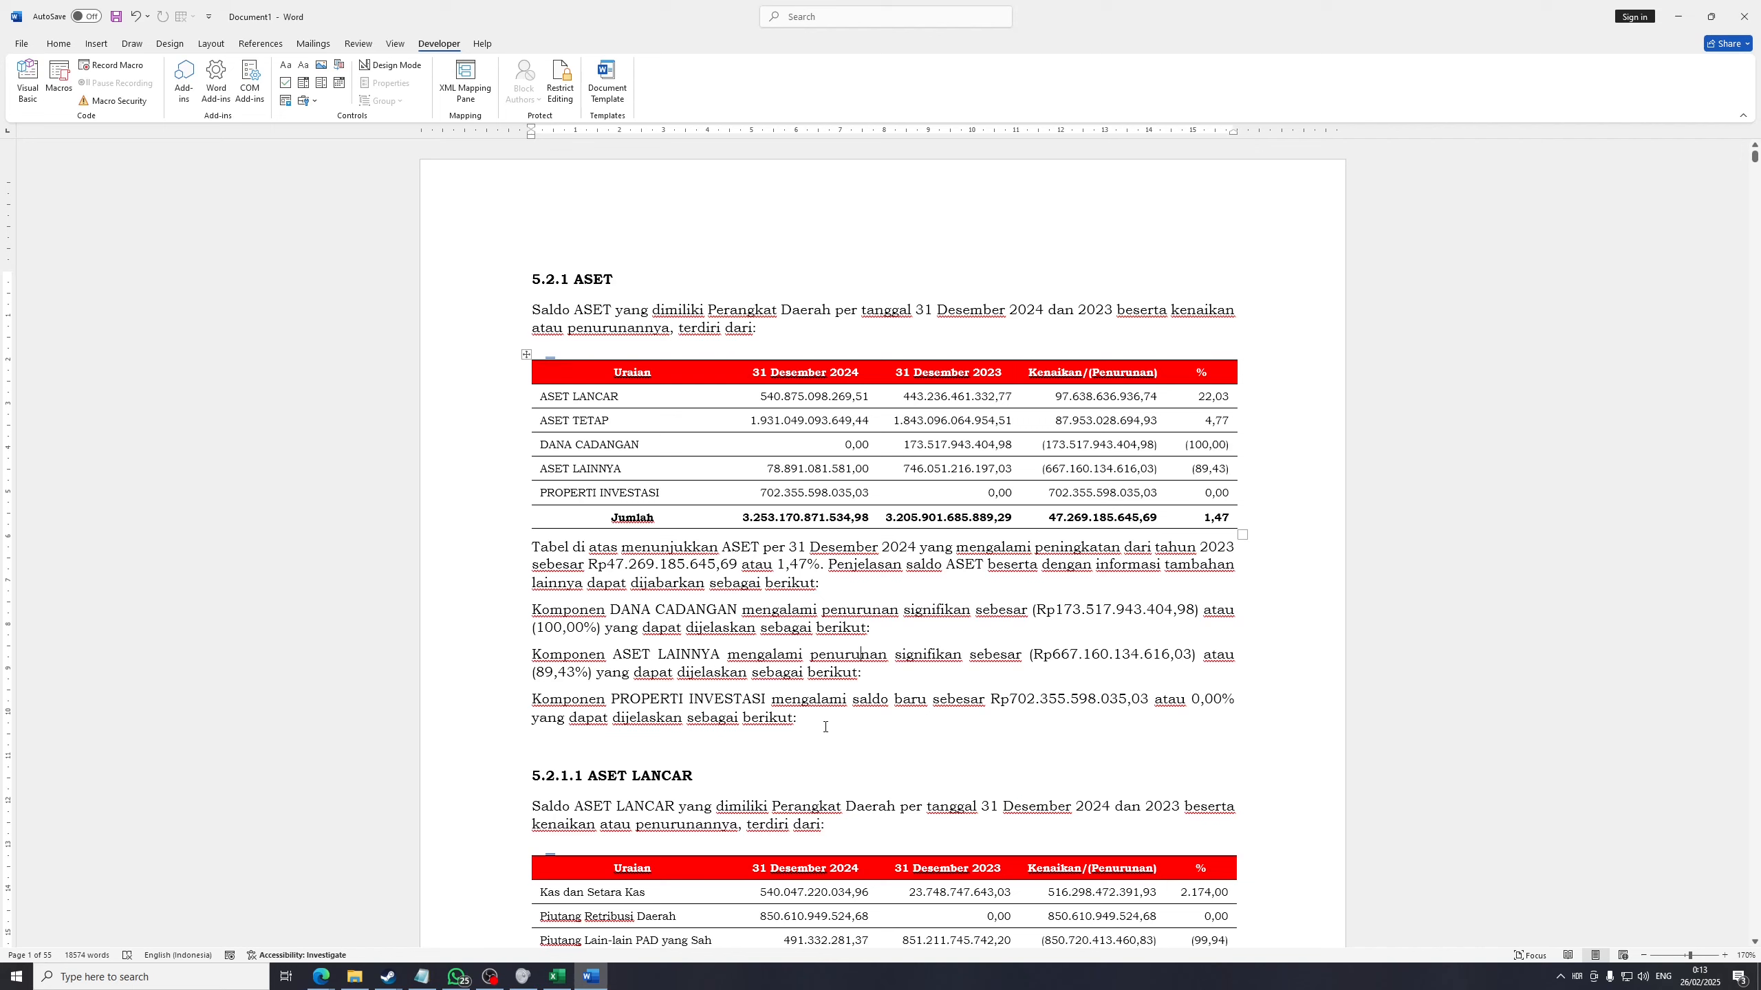
{"action": "left_click_drag", "start_coordinate": [825, 712], "coordinate": [599, 610]}
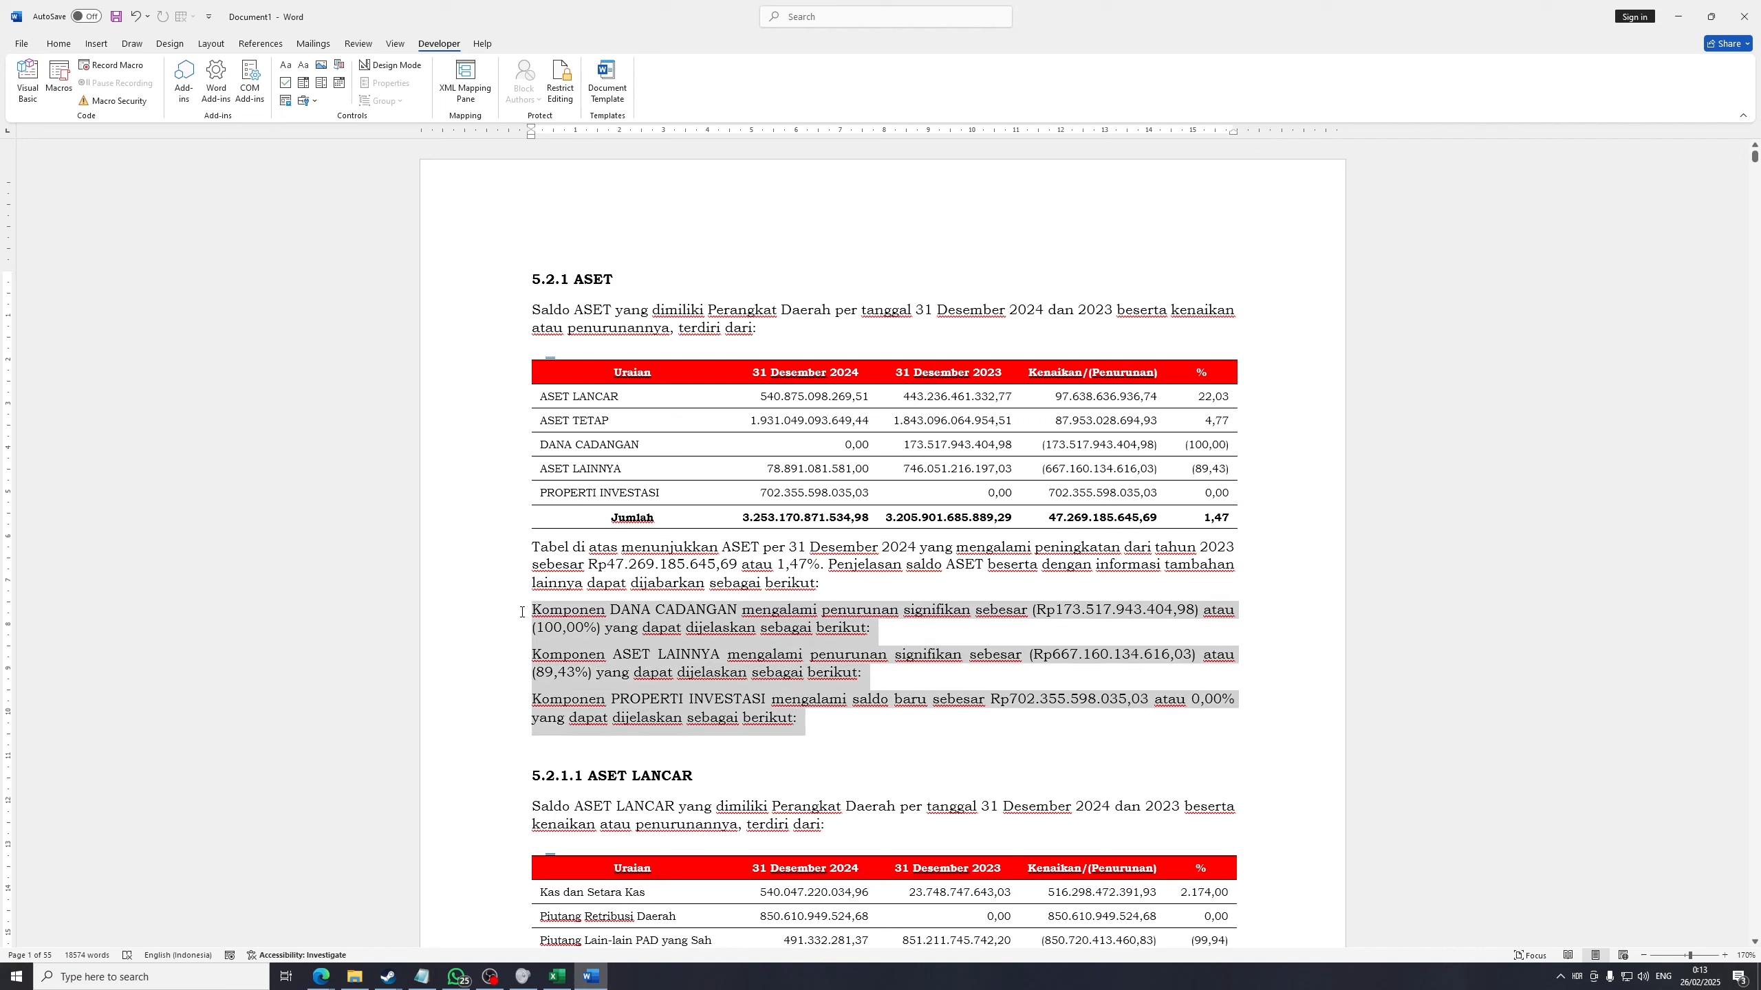
{"action": "left_click", "coordinate": [601, 644]}
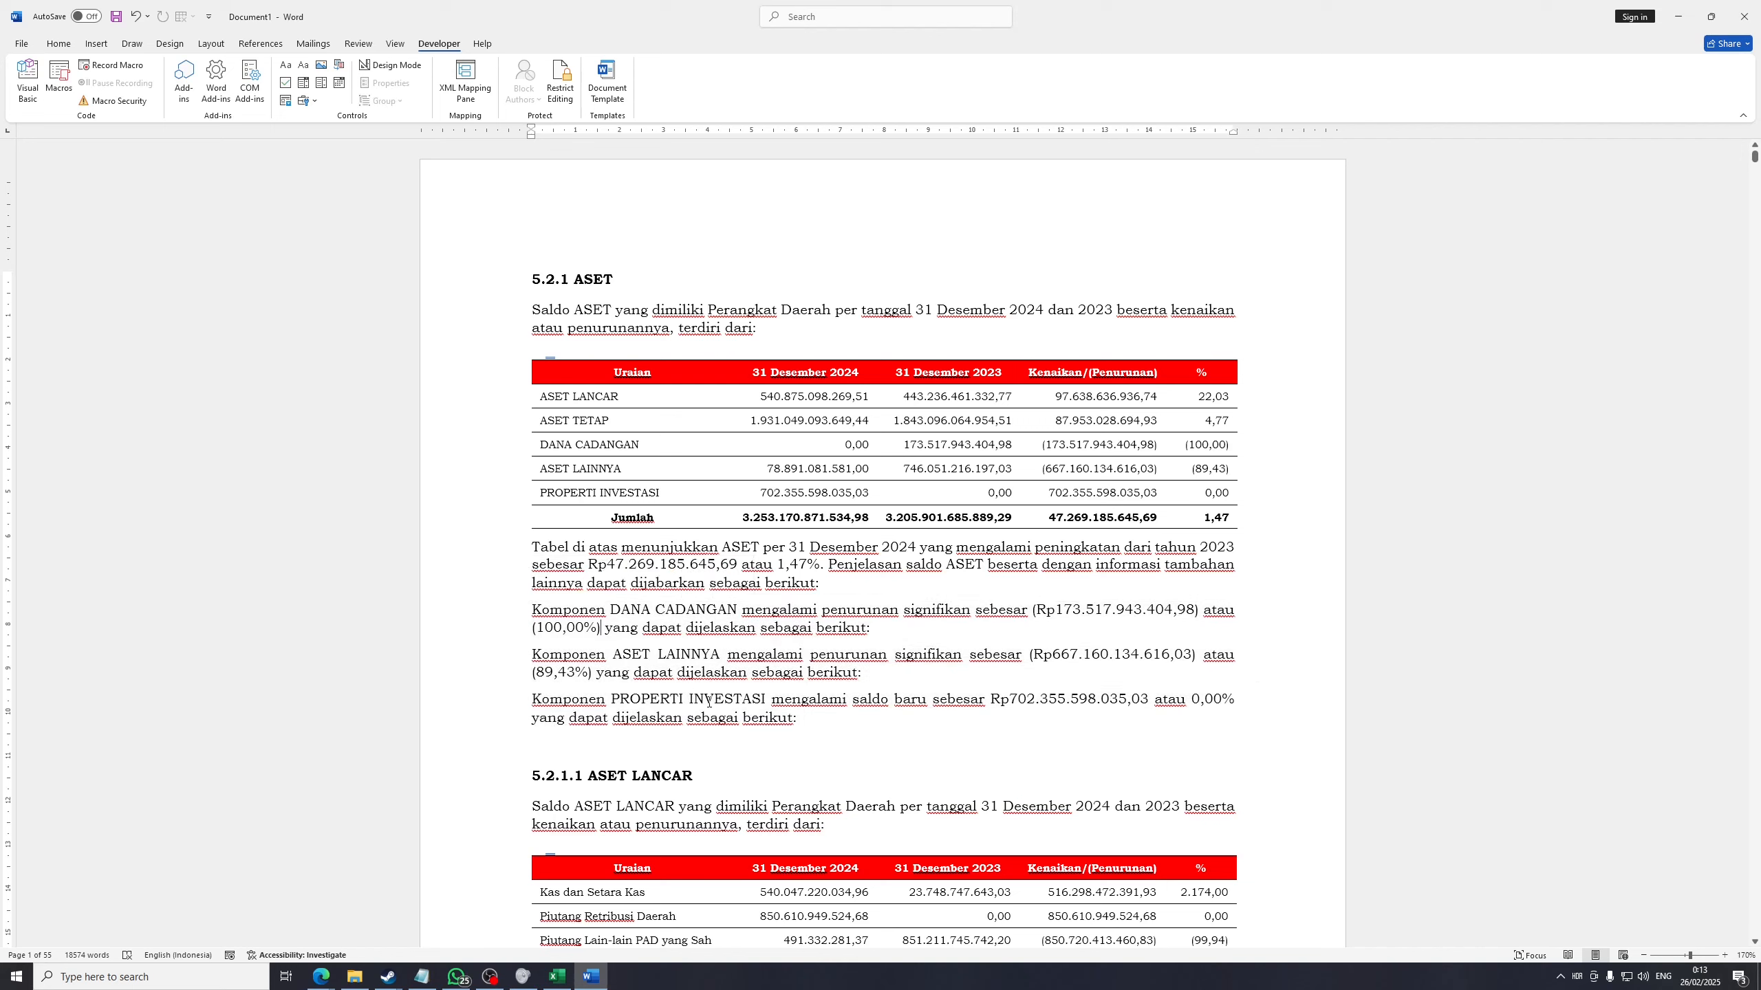
{"action": "left_click_drag", "start_coordinate": [808, 726], "coordinate": [600, 610]}
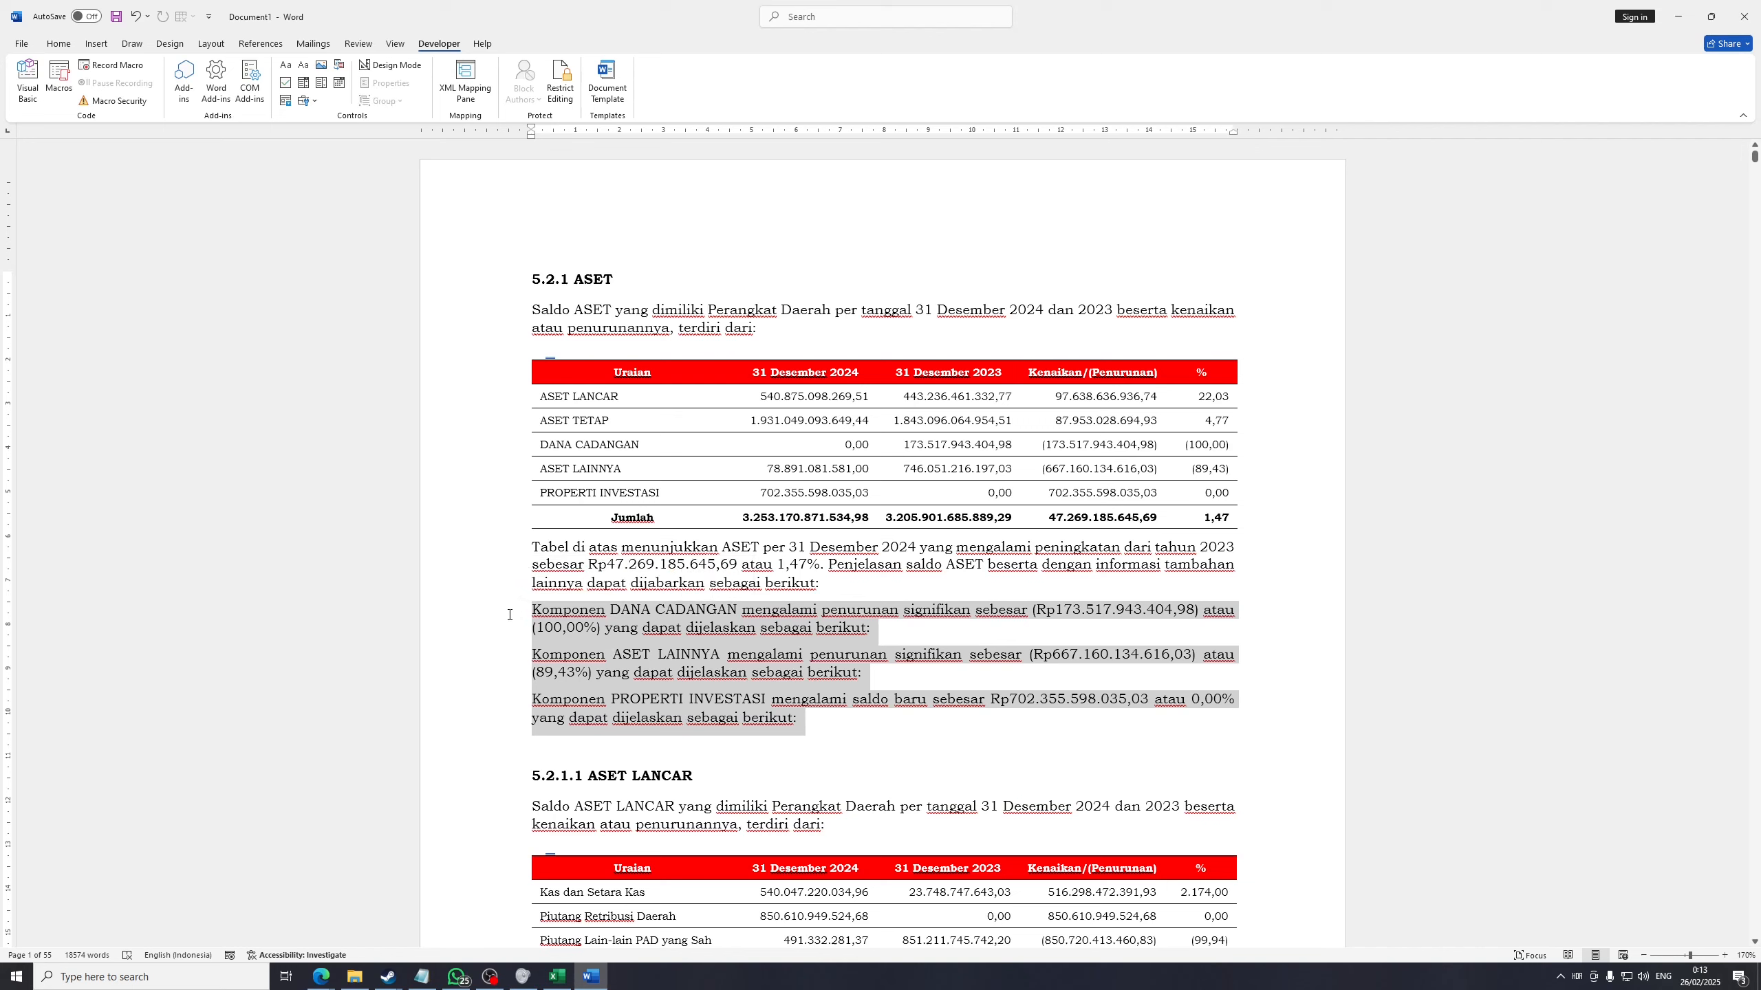
{"action": "left_click", "coordinate": [680, 624]}
{"action": "scroll", "coordinate": [666, 565], "scroll_direction": "down", "scroll_amount": 8}
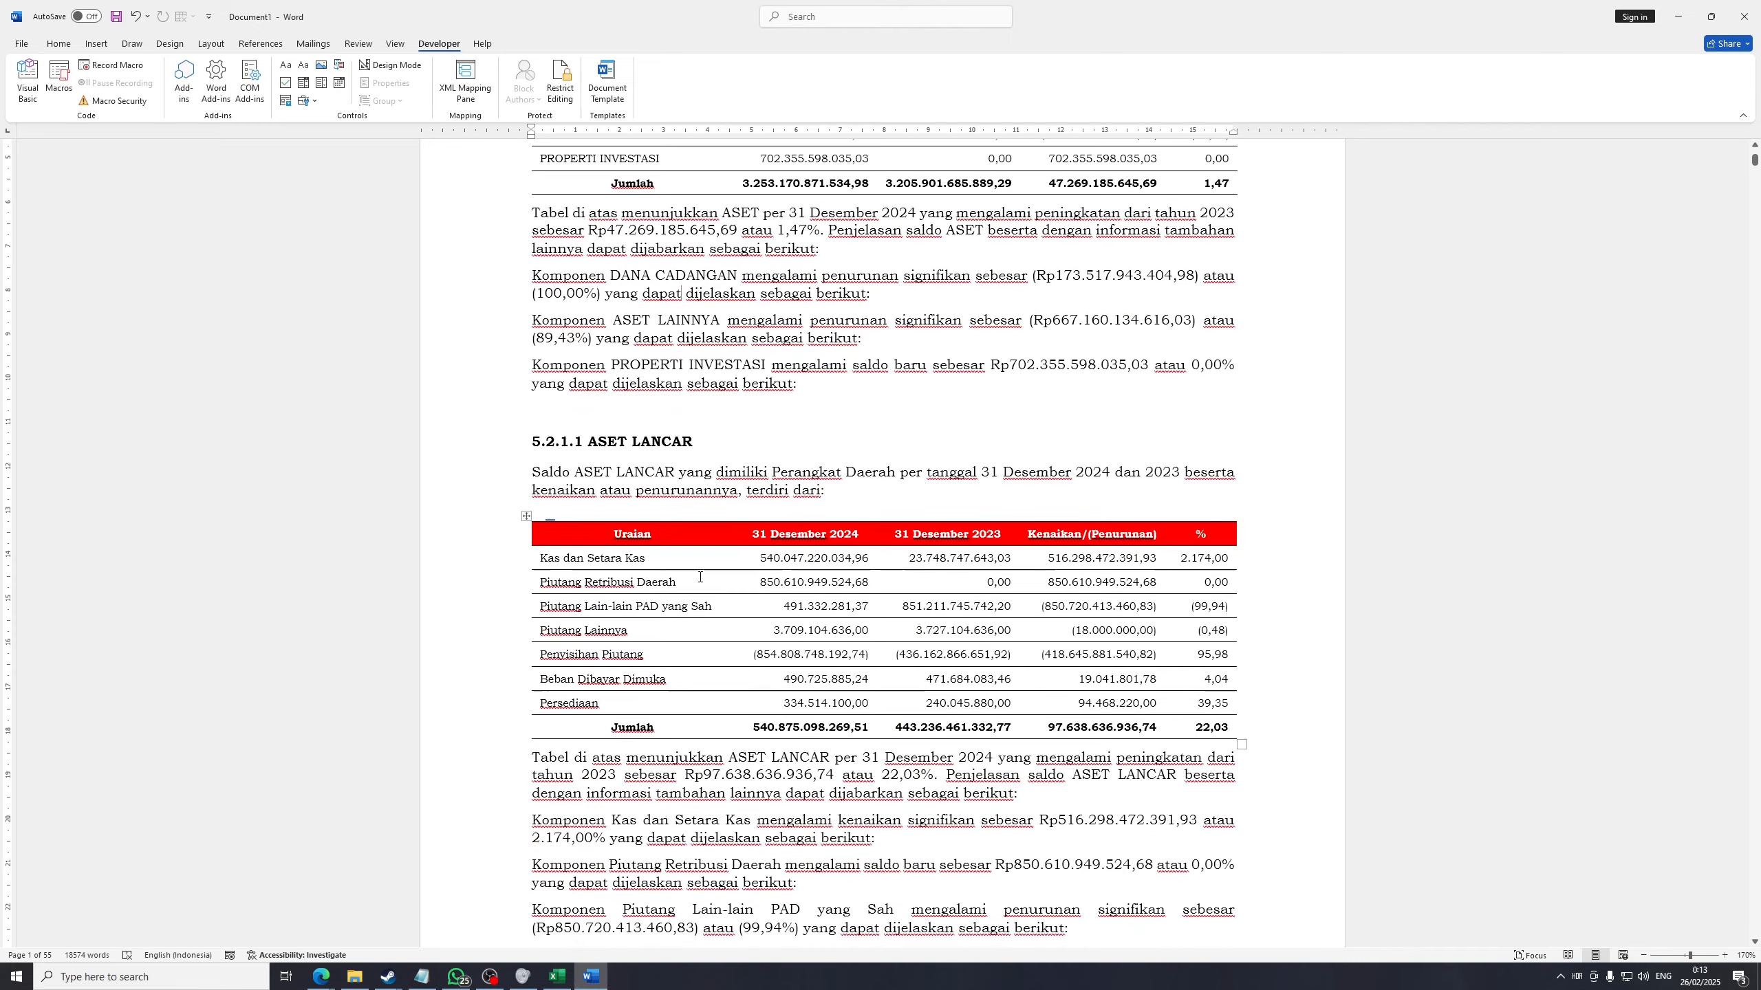
{"action": "left_click", "coordinate": [637, 205]}
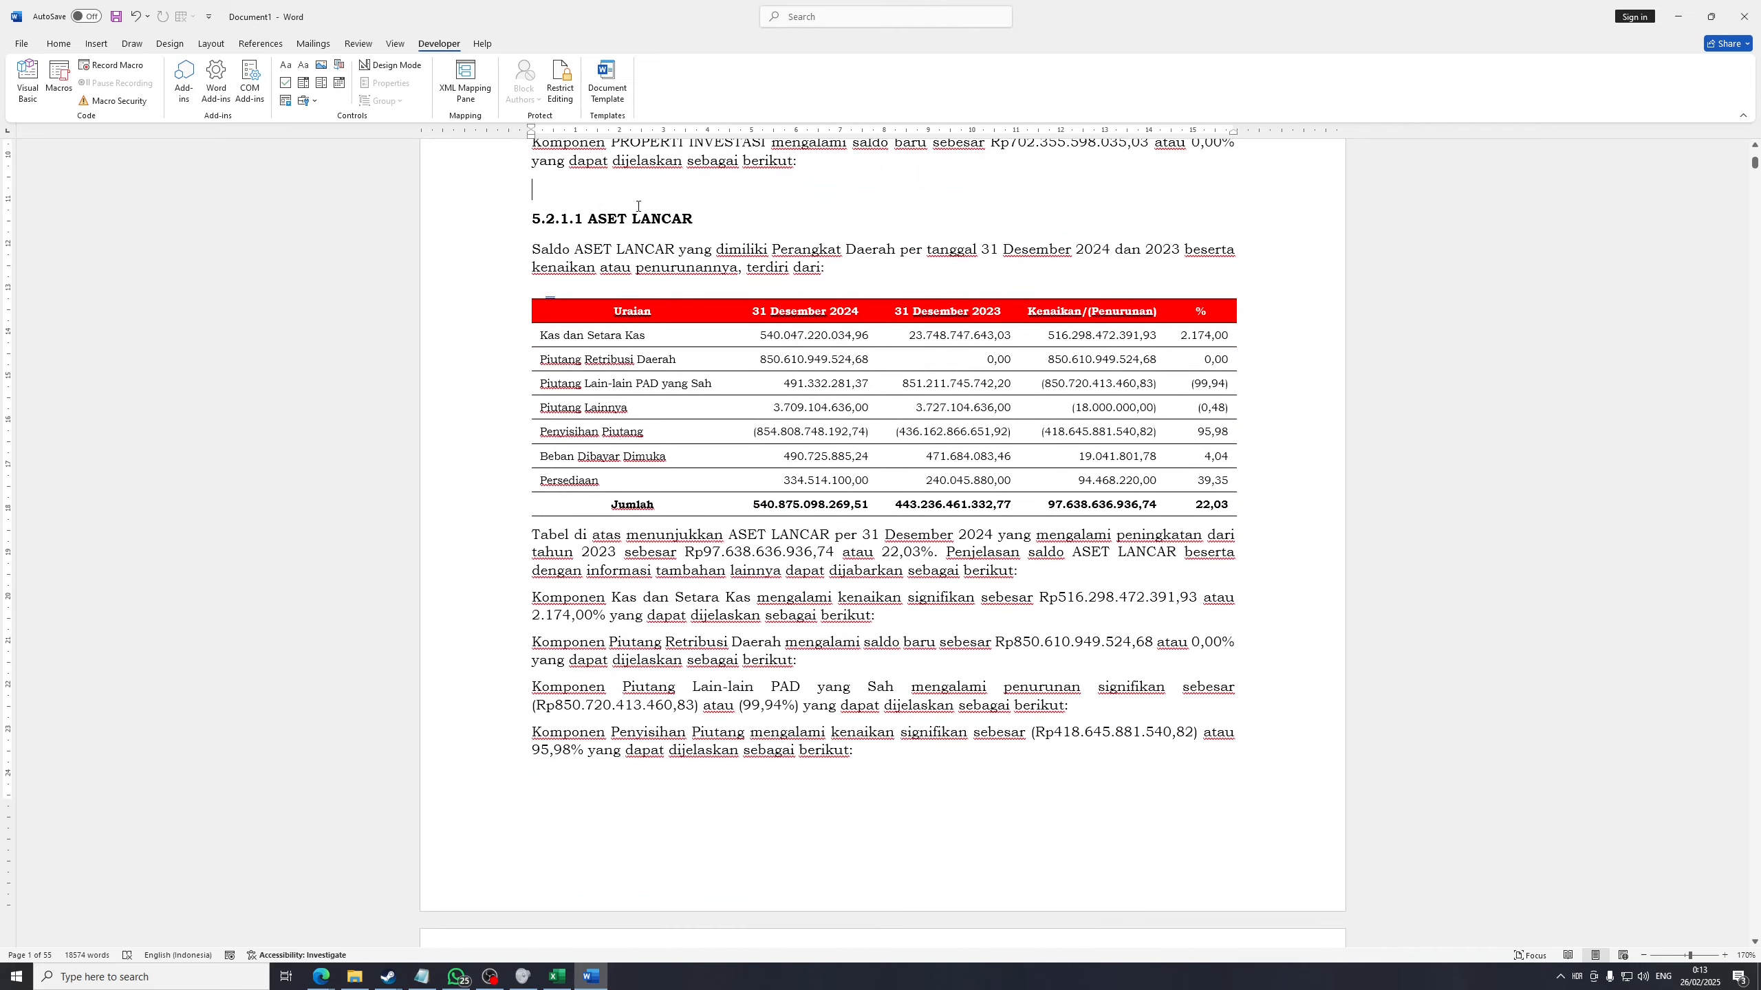
{"action": "scroll", "coordinate": [801, 603], "scroll_direction": "up", "scroll_amount": 6}
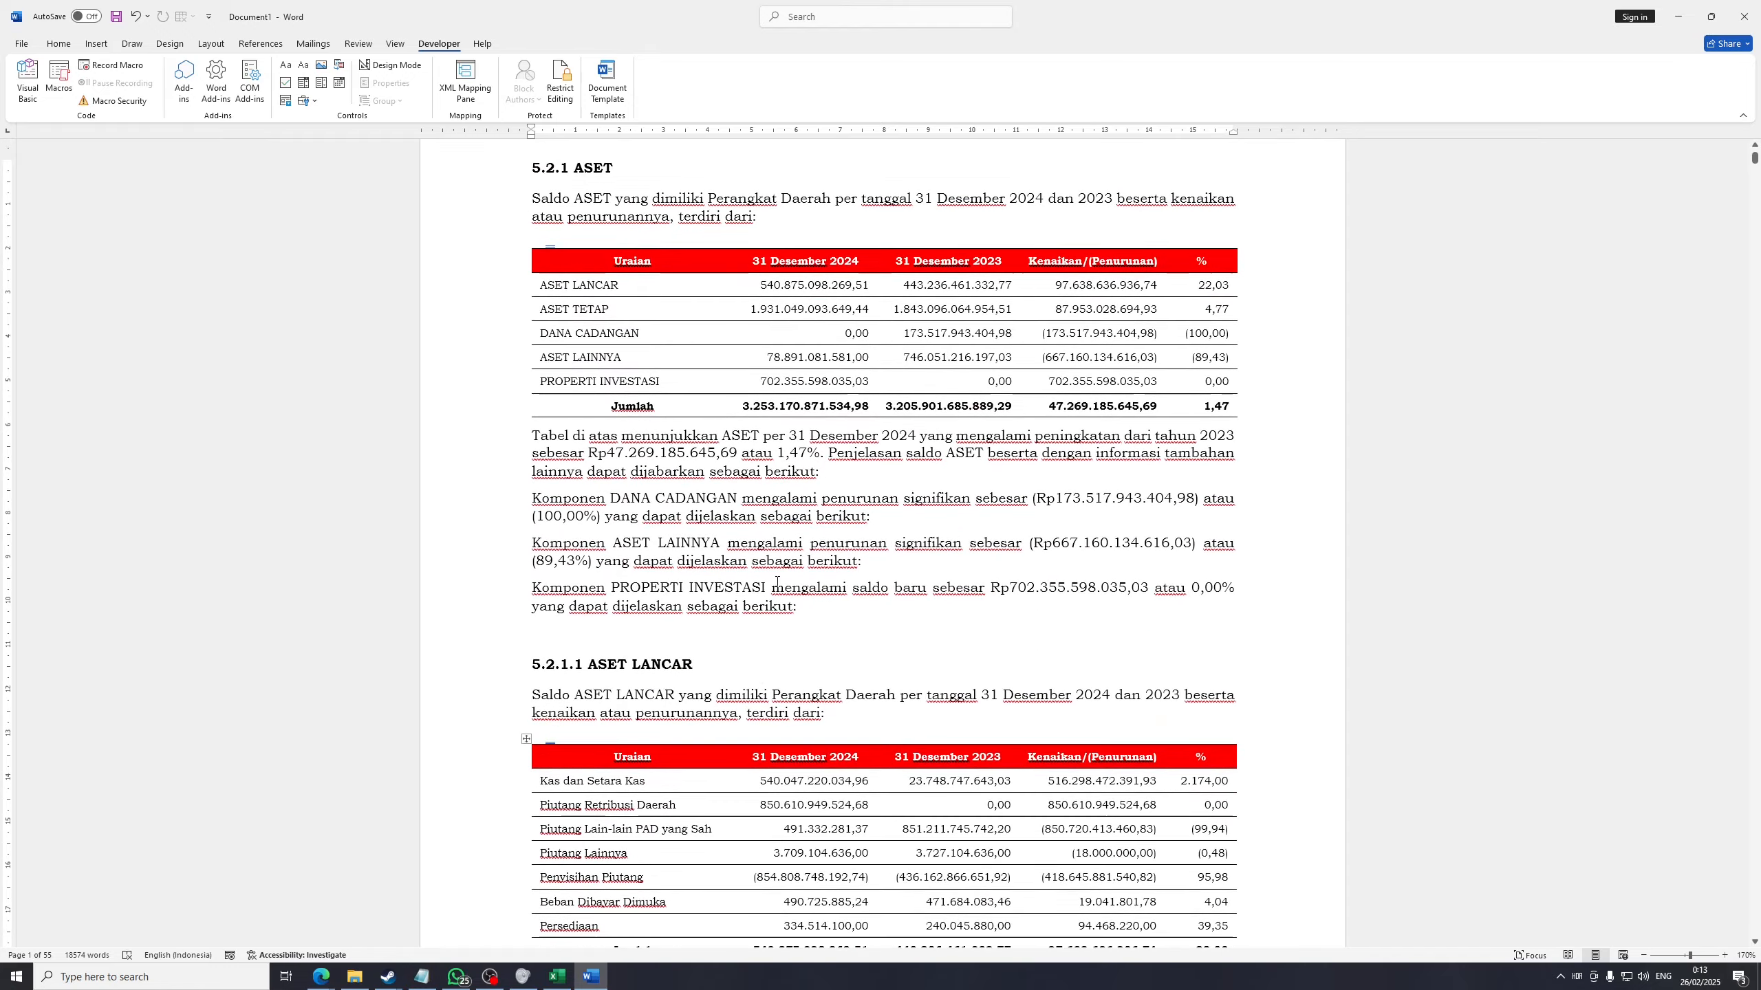
{"action": "left_click_drag", "start_coordinate": [801, 603], "coordinate": [535, 500]}
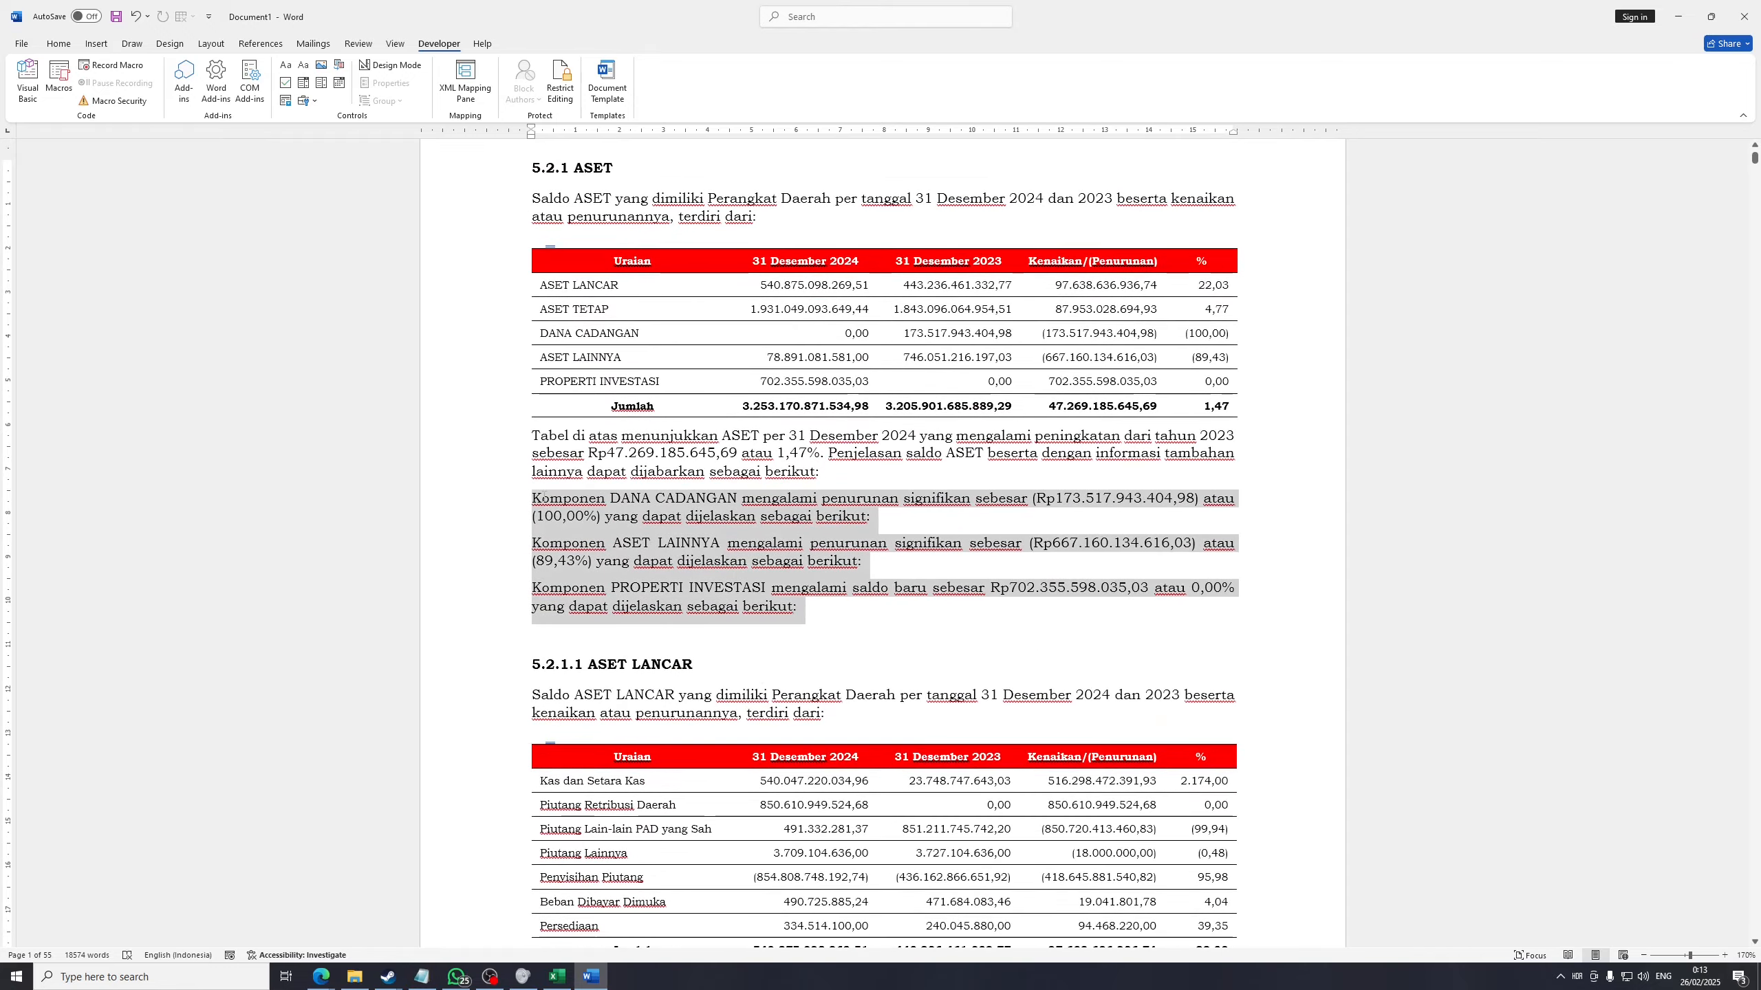
{"action": "left_click", "coordinate": [844, 586]}
{"action": "scroll", "coordinate": [847, 582], "scroll_direction": "up", "scroll_amount": 2}
{"action": "scroll", "coordinate": [847, 583], "scroll_direction": "up", "scroll_amount": 1}
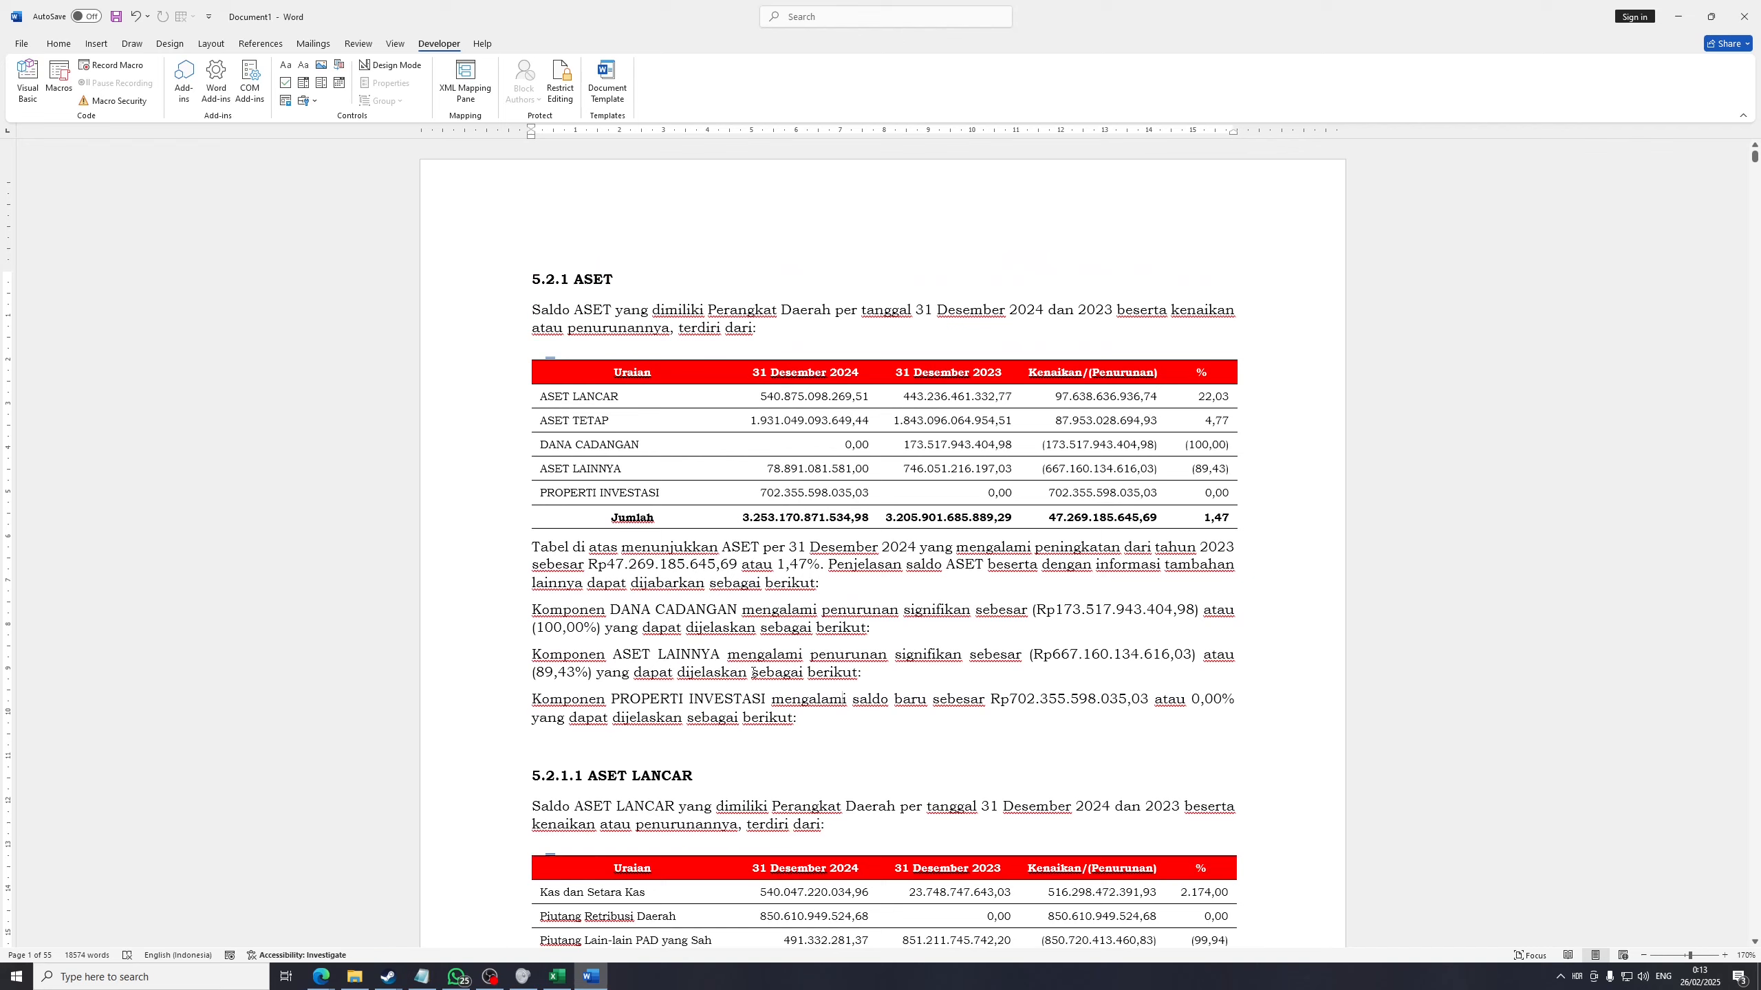
{"action": "left_click_drag", "start_coordinate": [808, 722], "coordinate": [533, 611]}
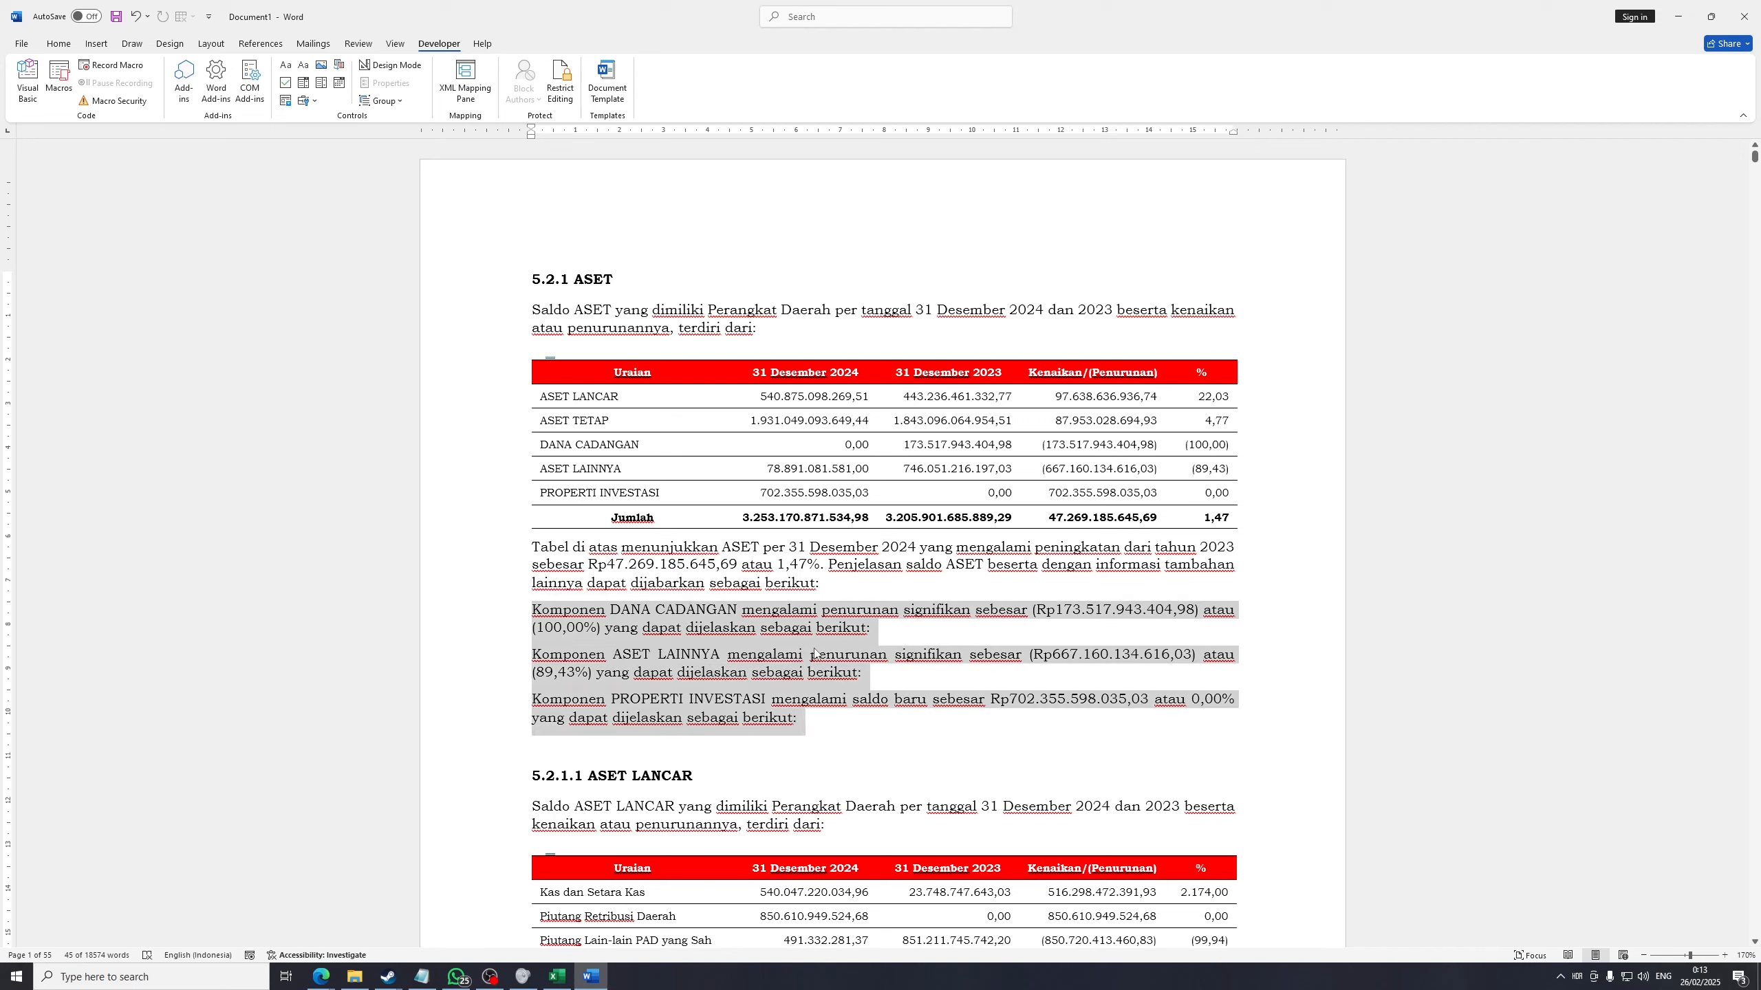
{"action": "left_click", "coordinate": [687, 399]}
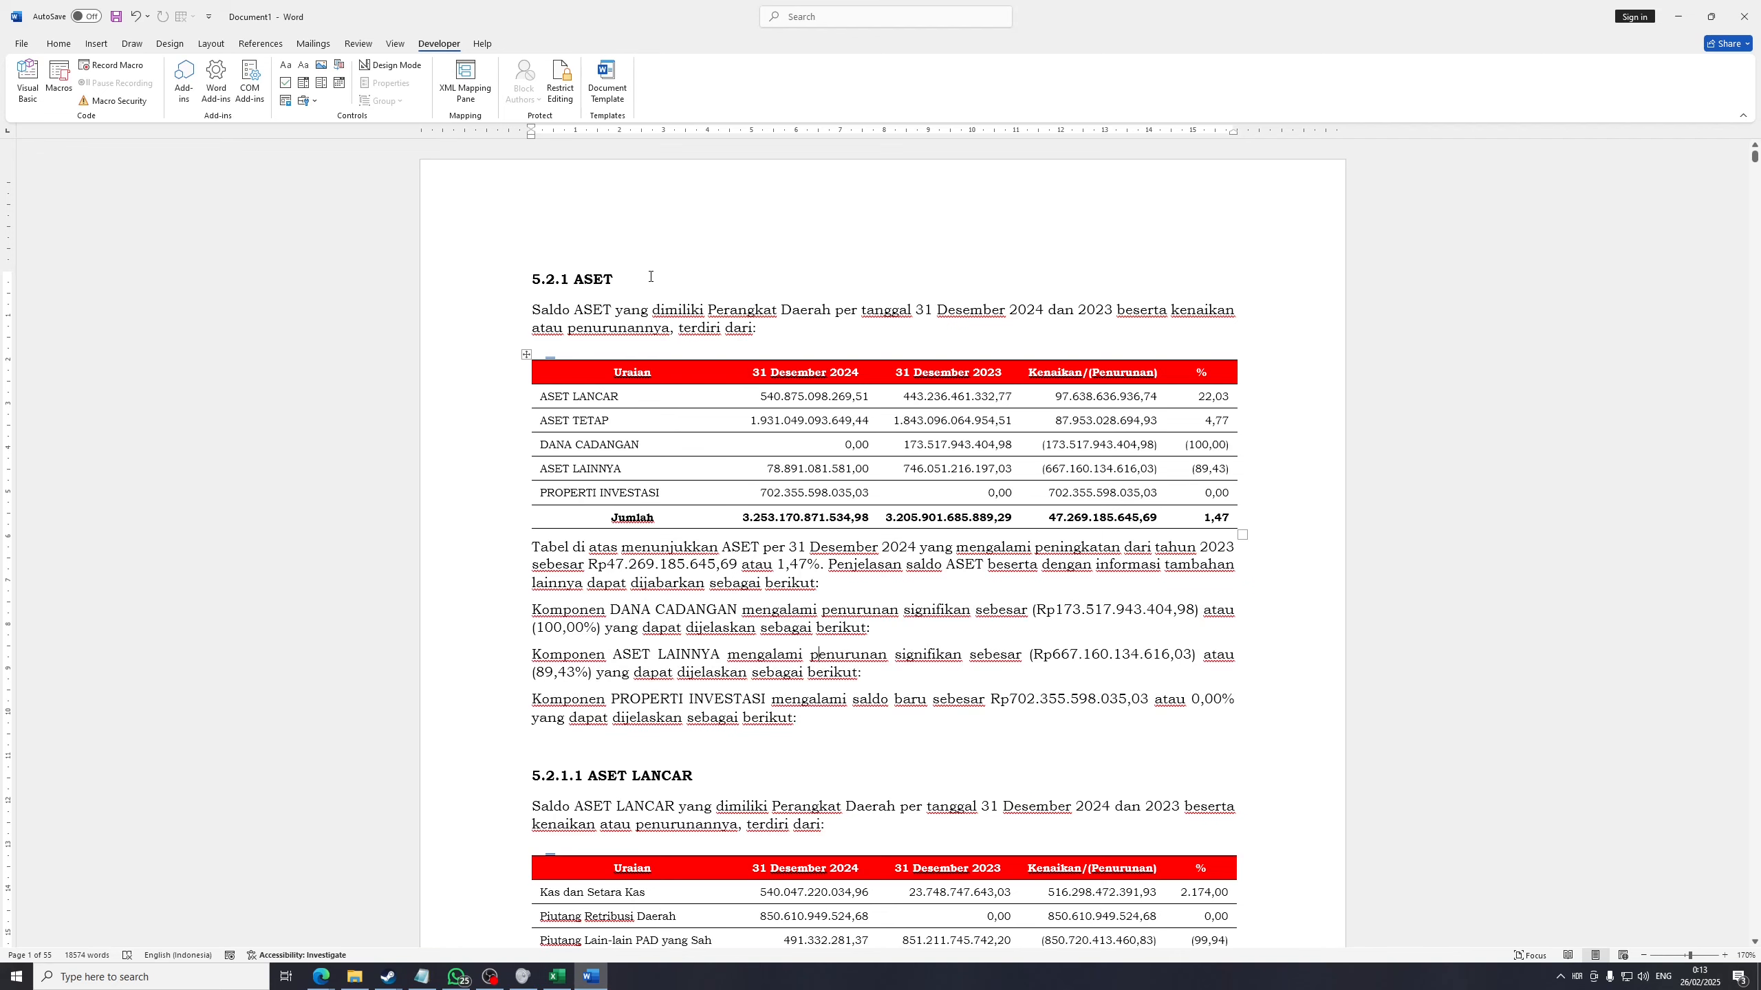
Delete the "Penjelasan saldo" sentence and all Komponen paragraphs below both the ASET and ASET LANCAR tables
{"action": "left_click_drag", "start_coordinate": [804, 723], "coordinate": [828, 565]}
{"action": "key", "text": "Delete"}
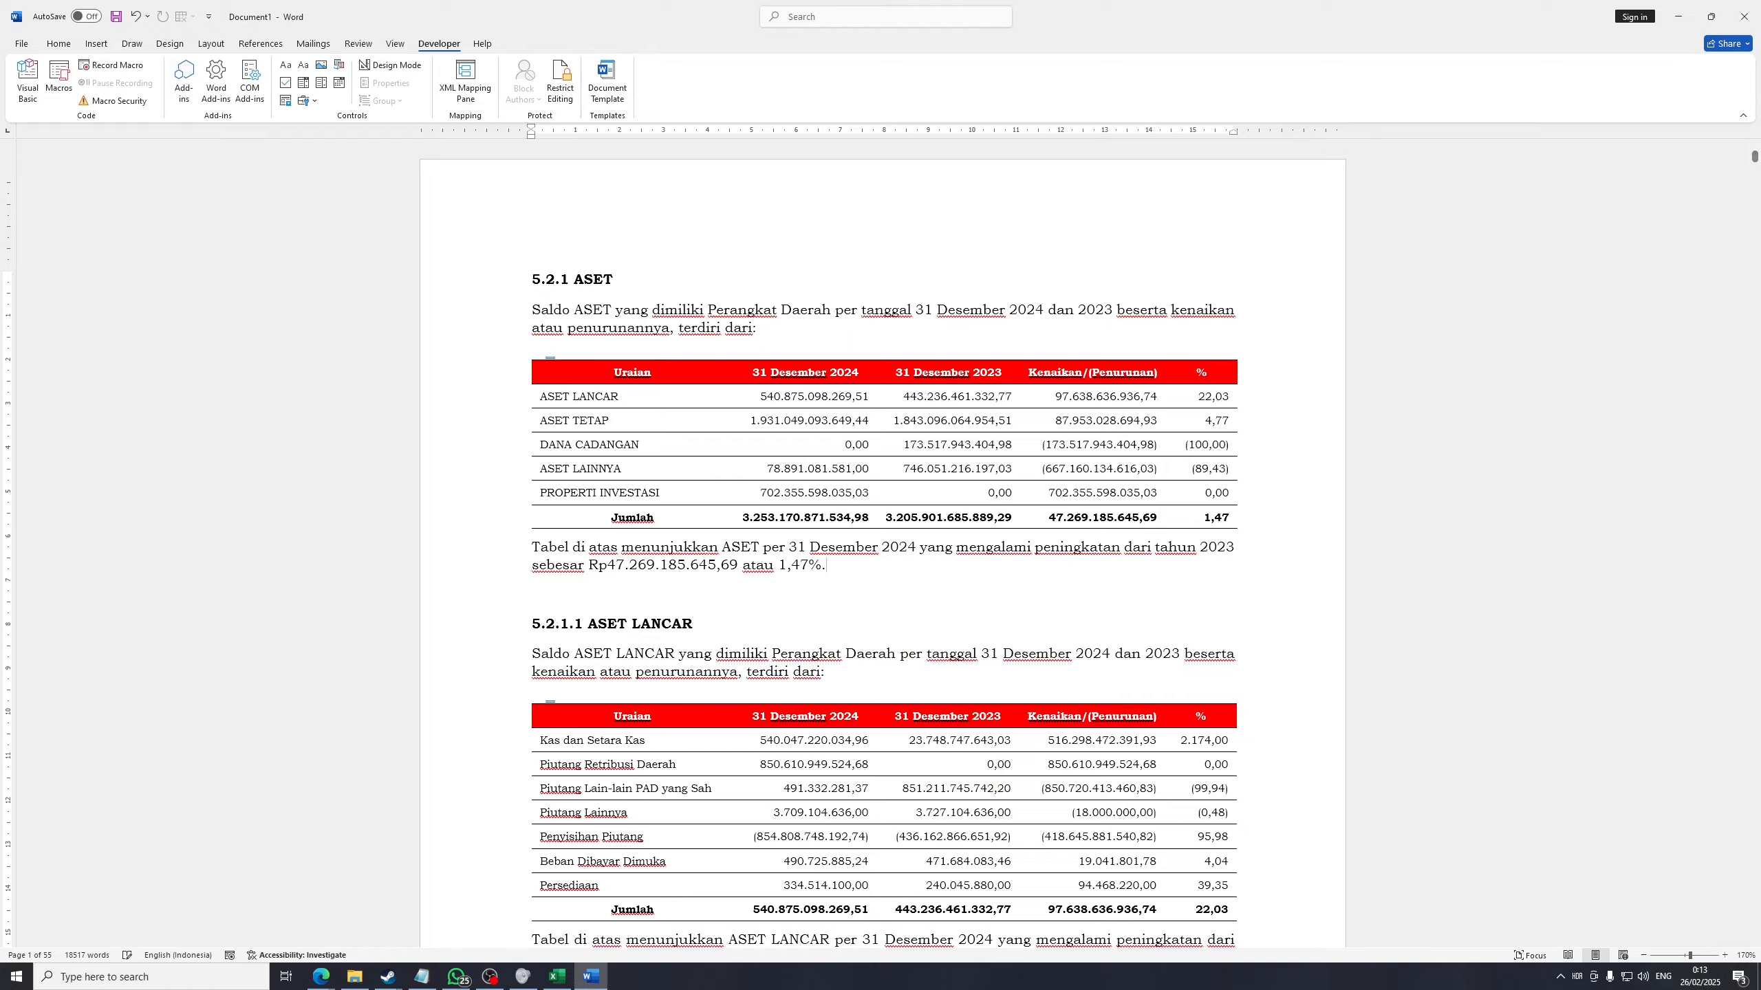
{"action": "scroll", "coordinate": [666, 313], "scroll_direction": "down", "scroll_amount": 5}
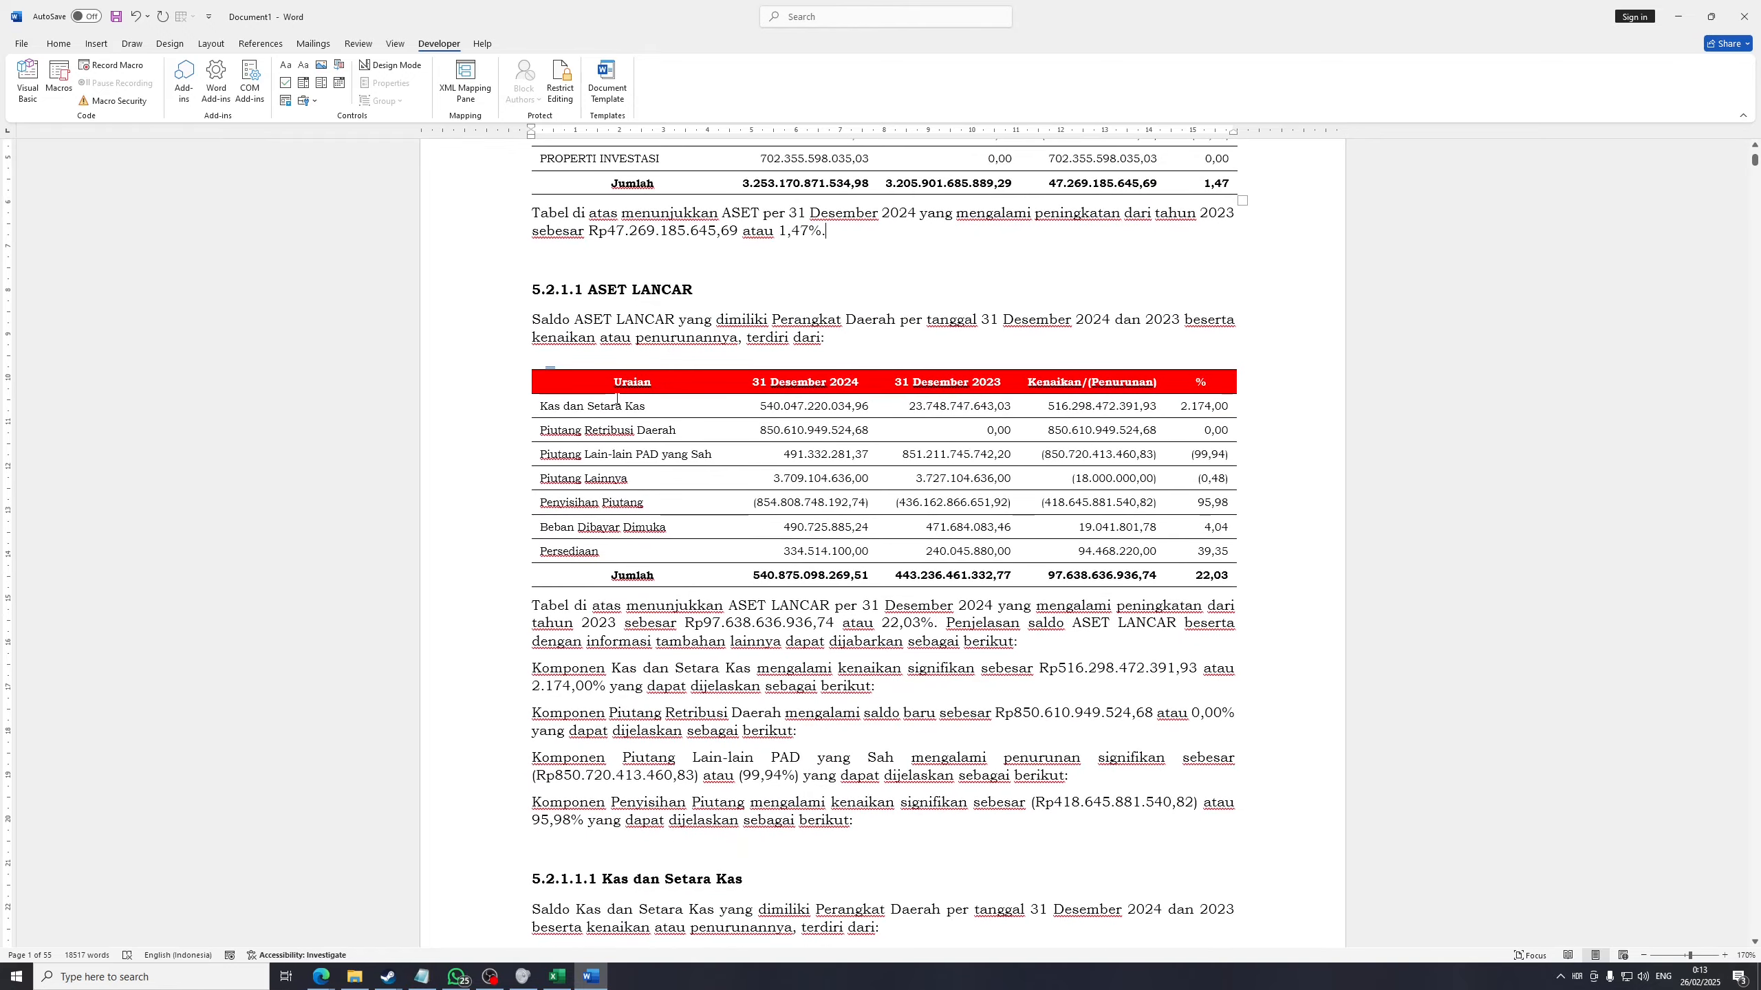
{"action": "scroll", "coordinate": [607, 384], "scroll_direction": "down", "scroll_amount": 3}
{"action": "scroll", "coordinate": [682, 637], "scroll_direction": "up", "scroll_amount": 1}
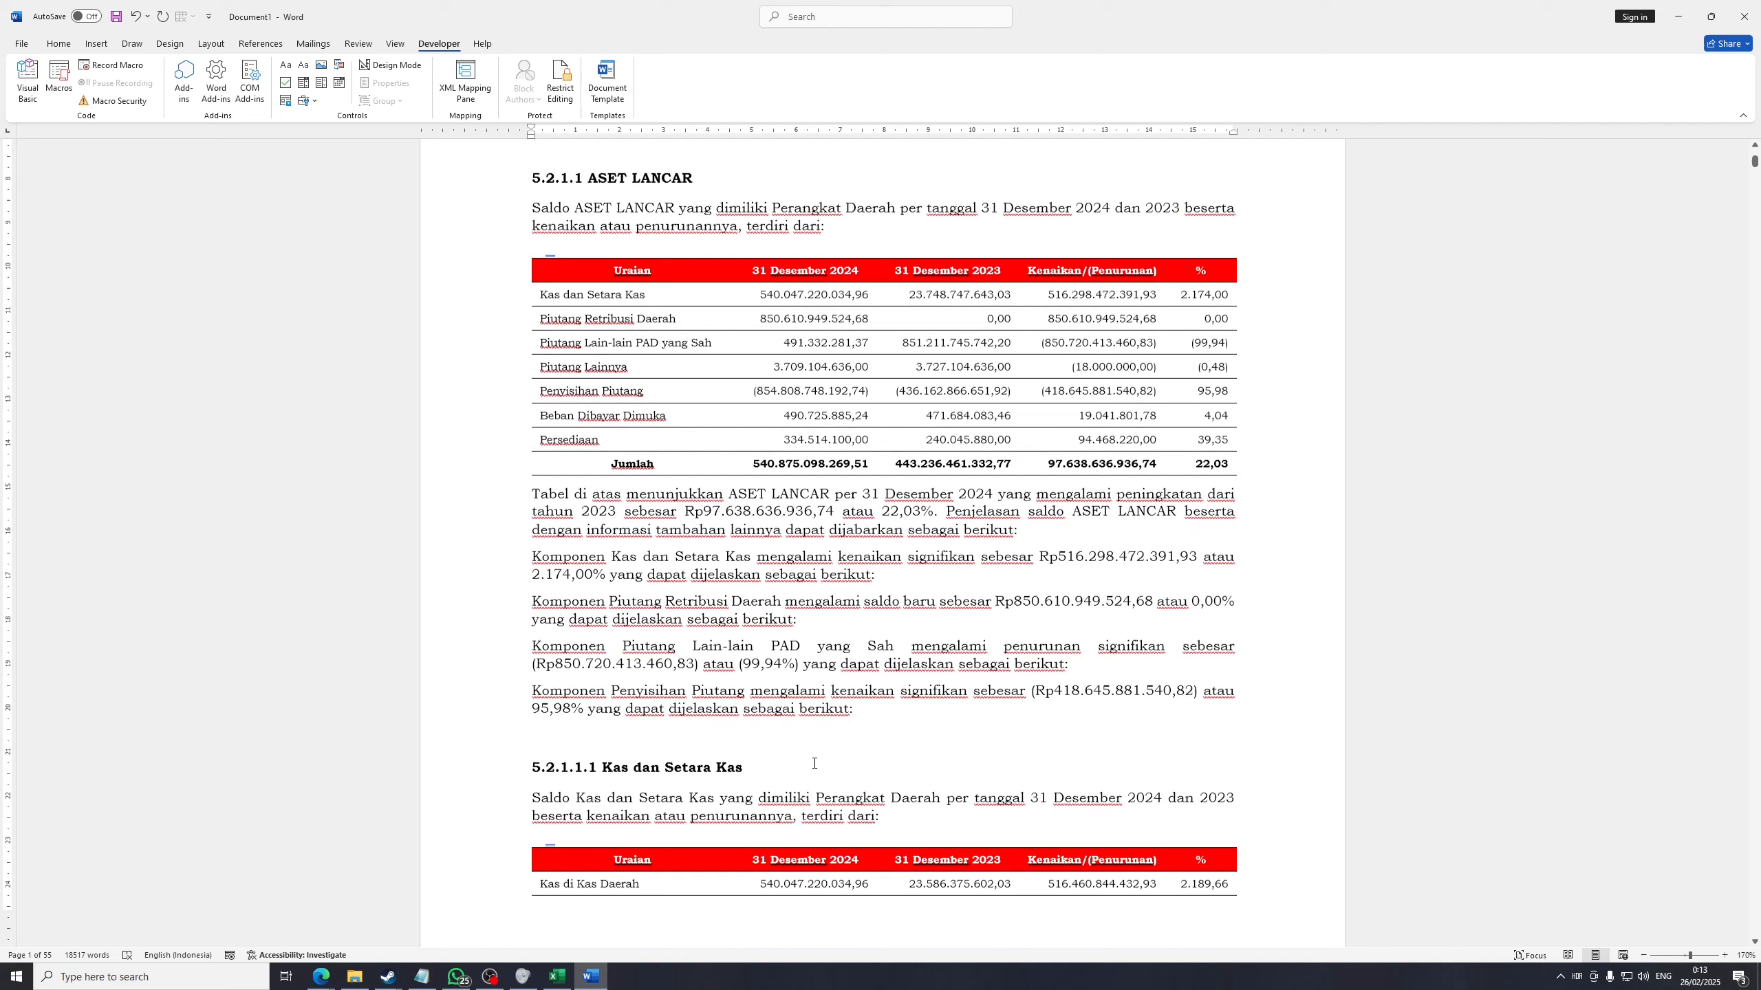
{"action": "left_click_drag", "start_coordinate": [856, 711], "coordinate": [954, 520]}
{"action": "key", "text": "Delete"}
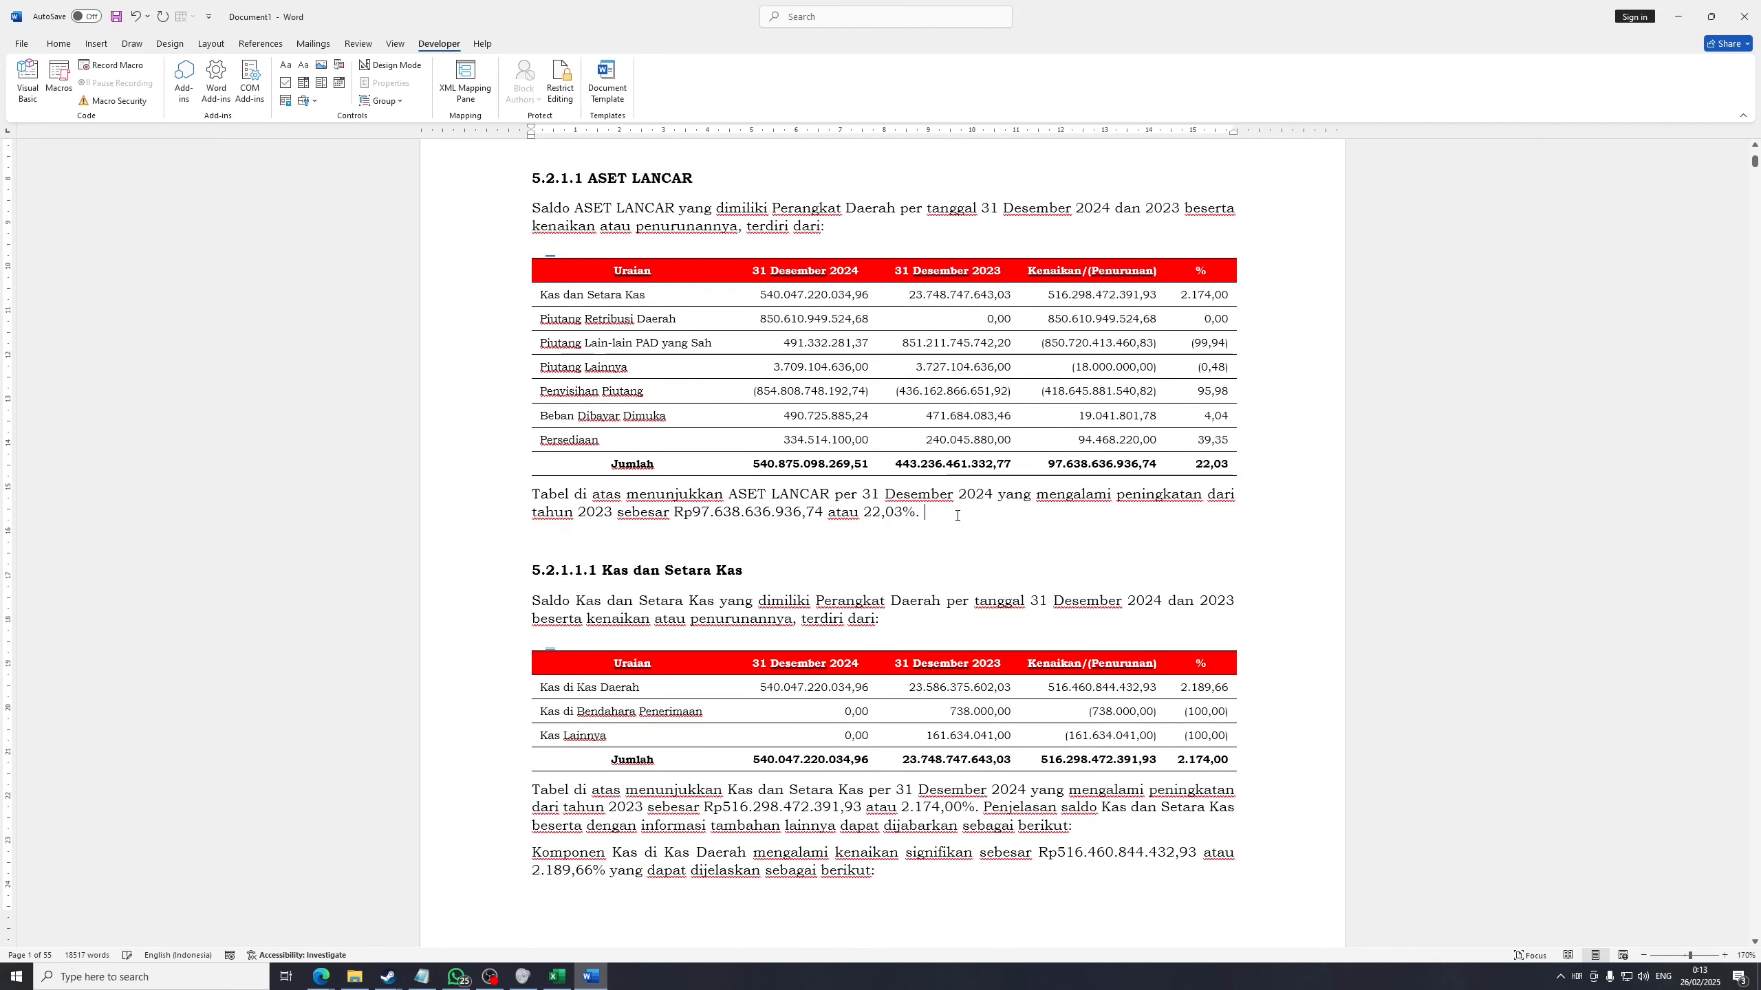
Remove the "Penjelasan saldo" sentence and the three Komponen paragraphs below the Kas dan Setara Kas table
{"action": "scroll", "coordinate": [719, 406], "scroll_direction": "down", "scroll_amount": 4}
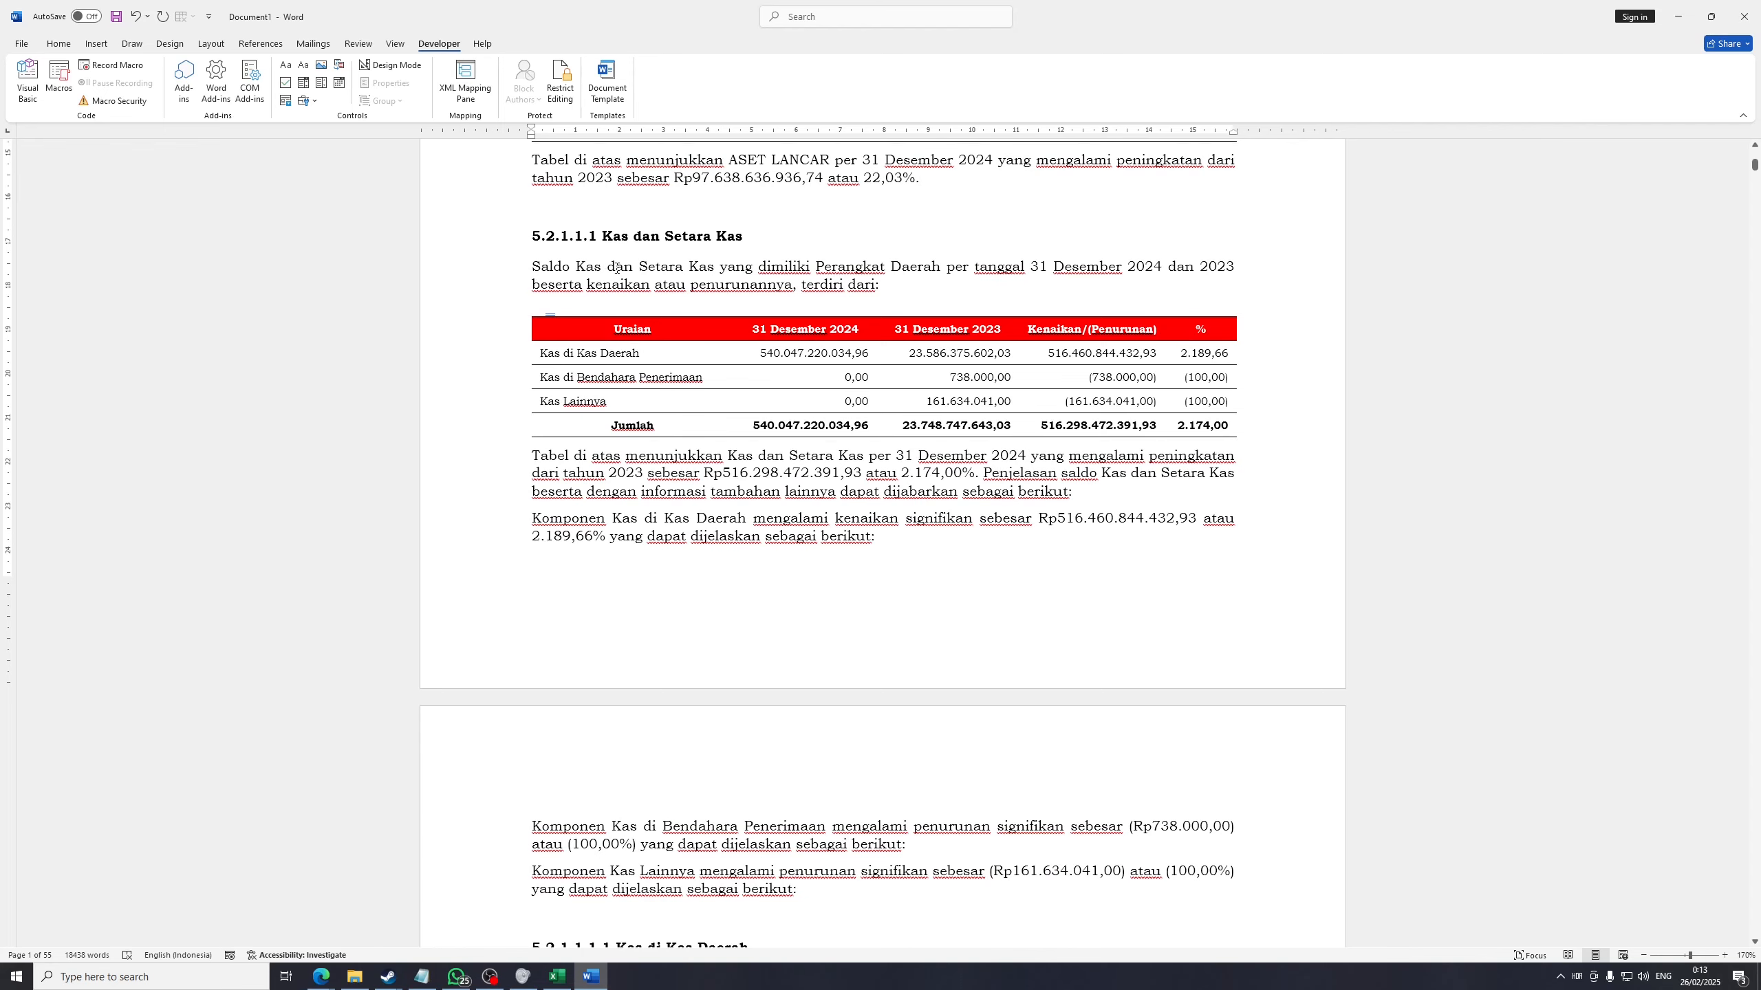
{"action": "scroll", "coordinate": [617, 268], "scroll_direction": "down", "scroll_amount": 2}
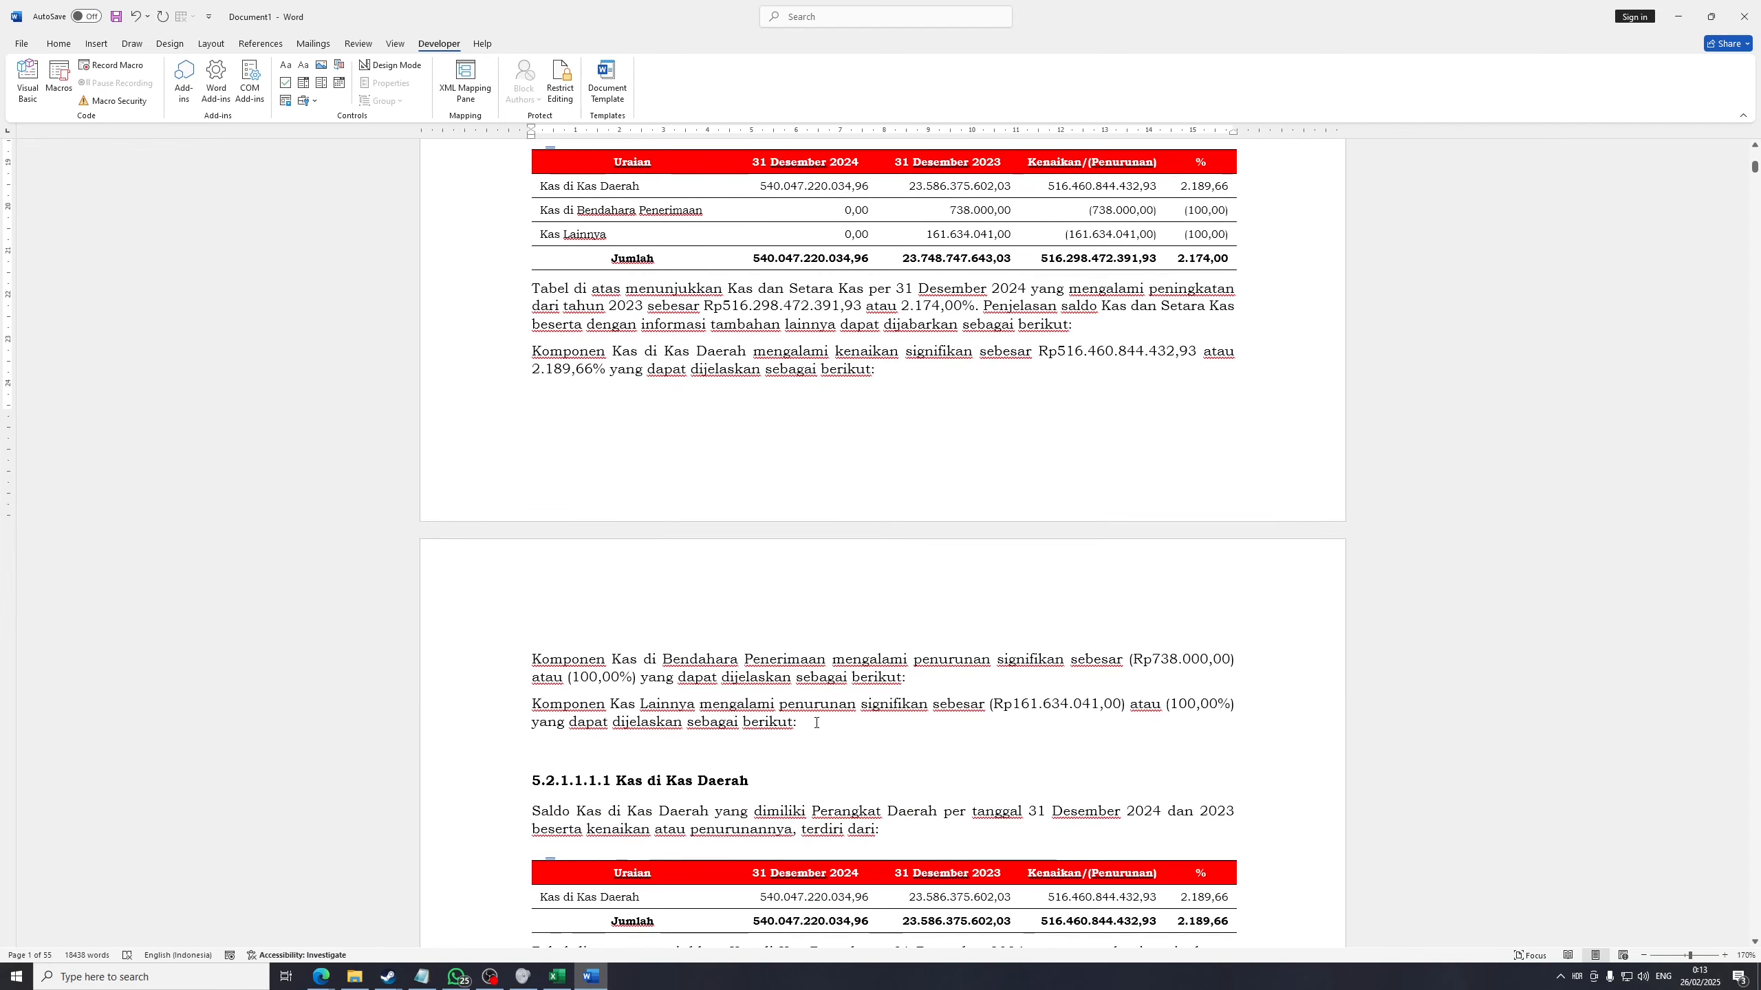
{"action": "scroll", "coordinate": [817, 722], "scroll_direction": "up", "scroll_amount": 2}
{"action": "left_click_drag", "start_coordinate": [815, 835], "coordinate": [988, 418]}
{"action": "key", "text": "Delete"}
Examine the numbering of the Kas di Kas Daerah and Kas di Bendahara Penerimaan headings, along with their tables and descriptions
{"action": "scroll", "coordinate": [659, 279], "scroll_direction": "down", "scroll_amount": 3}
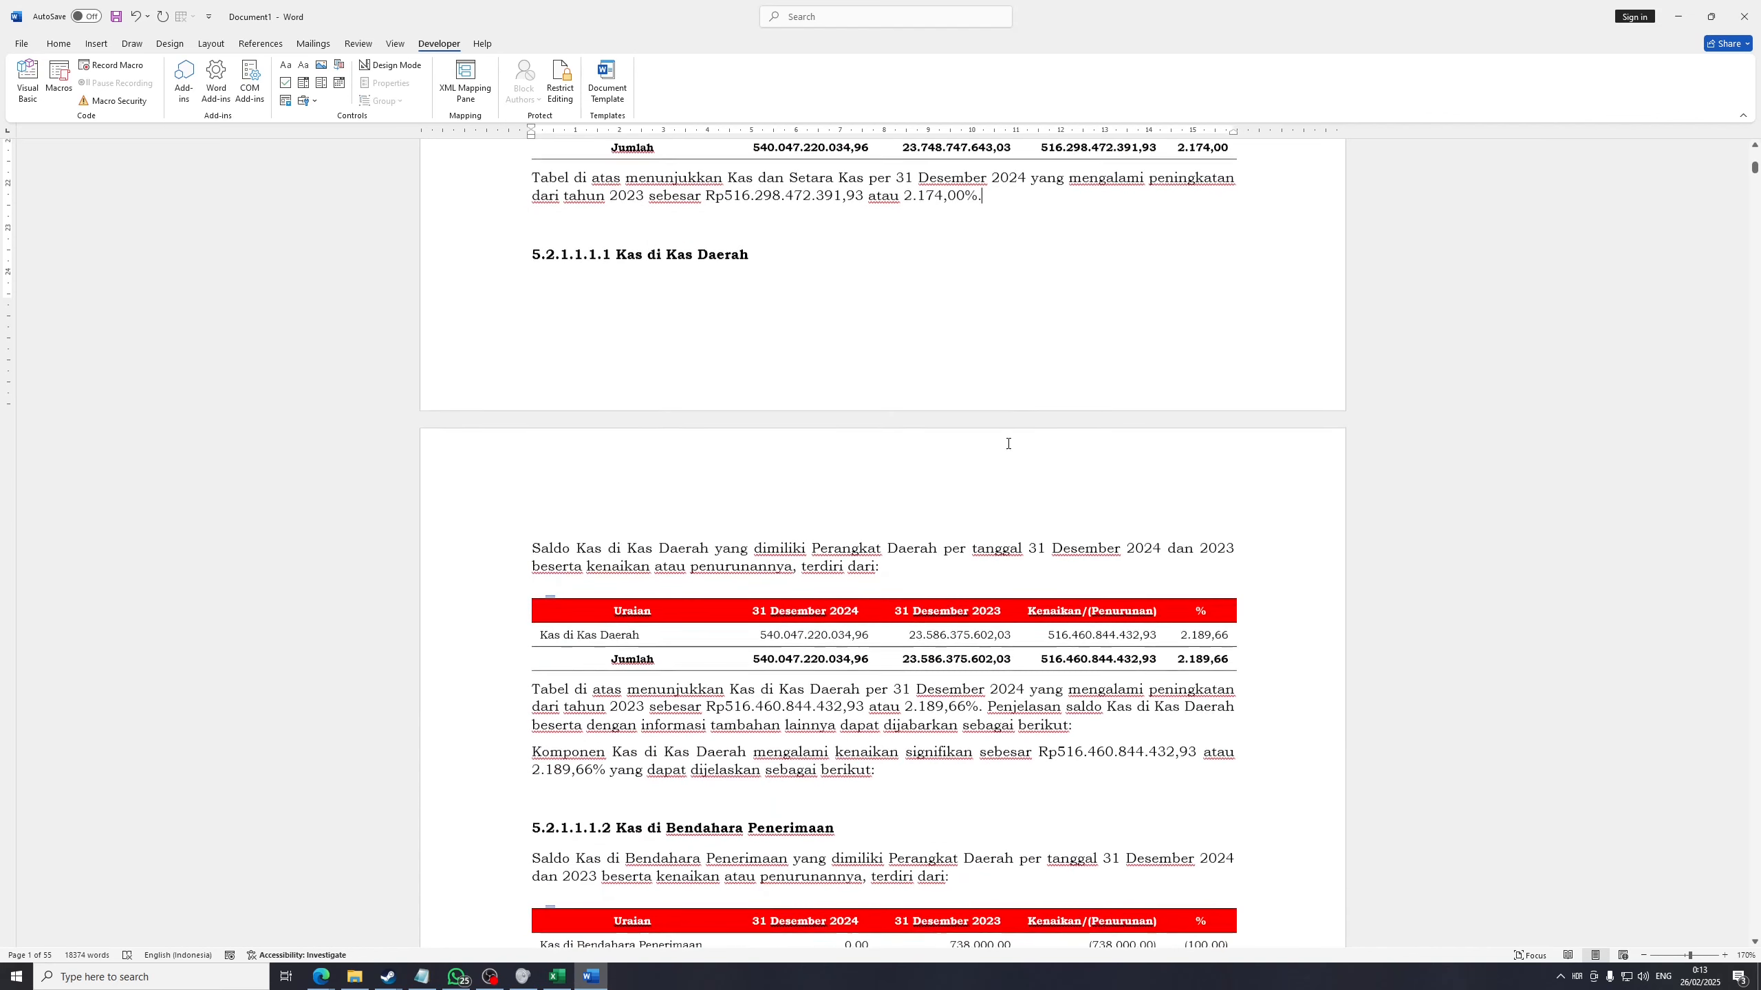
{"action": "scroll", "coordinate": [668, 279], "scroll_direction": "down", "scroll_amount": 1}
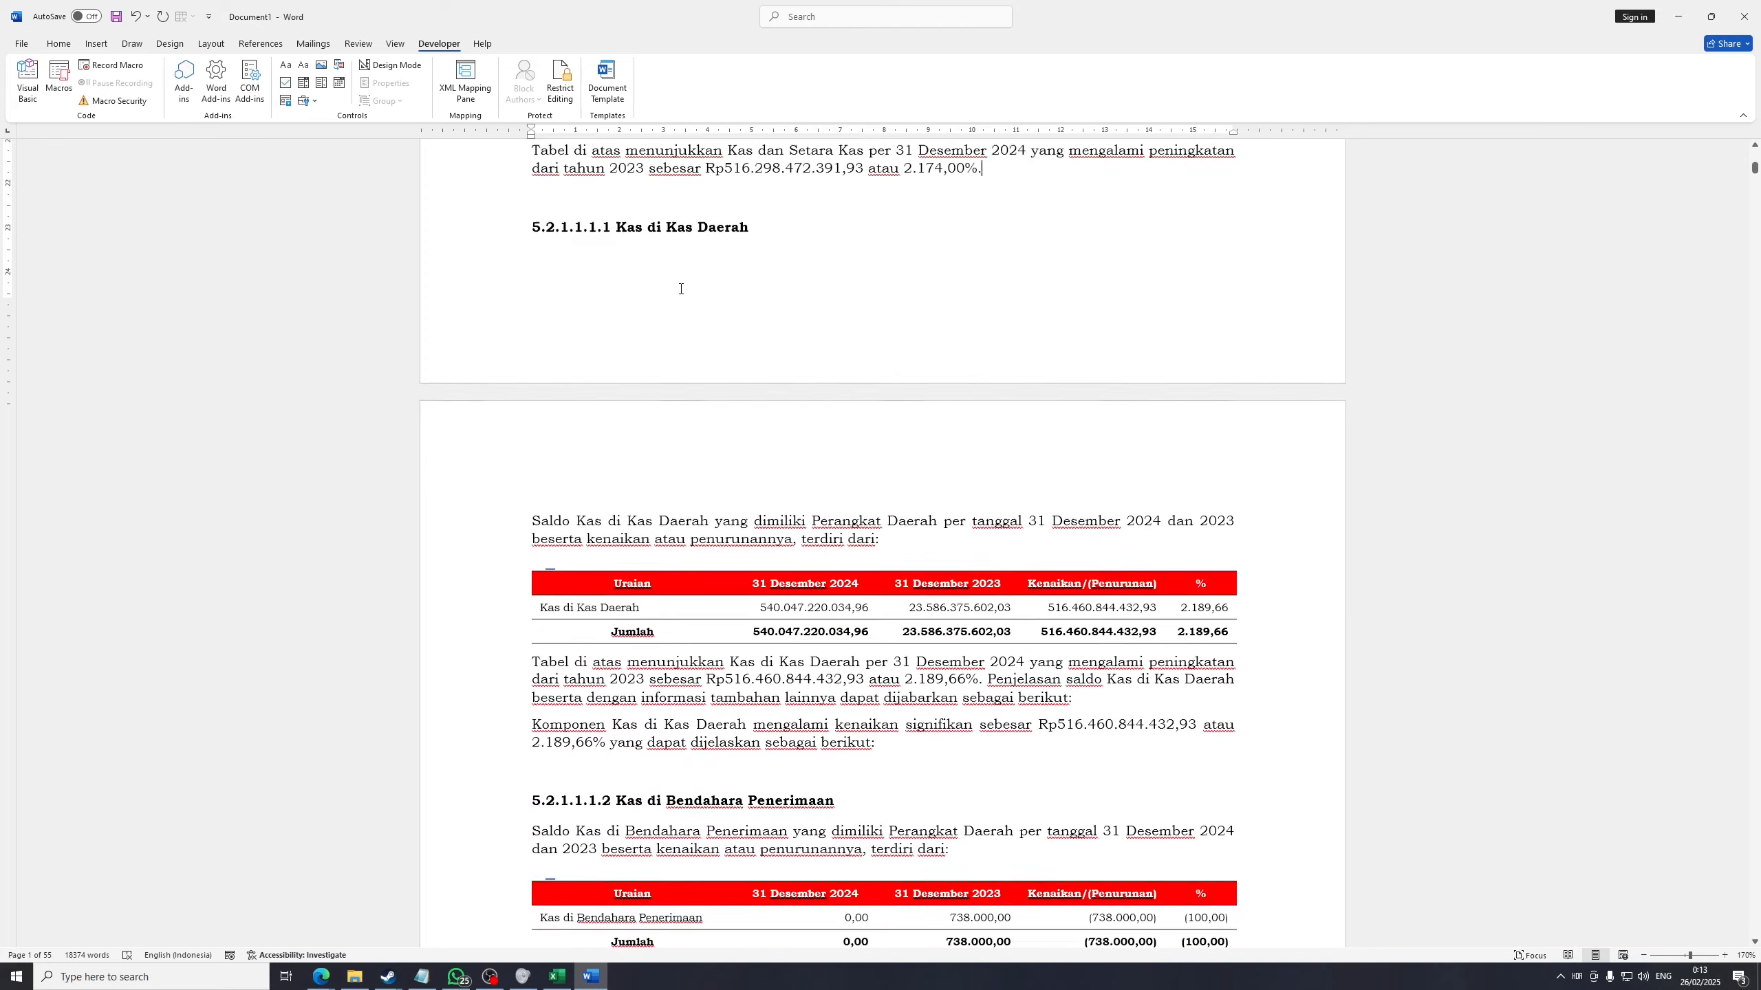
{"action": "scroll", "coordinate": [669, 287], "scroll_direction": "up", "scroll_amount": 1}
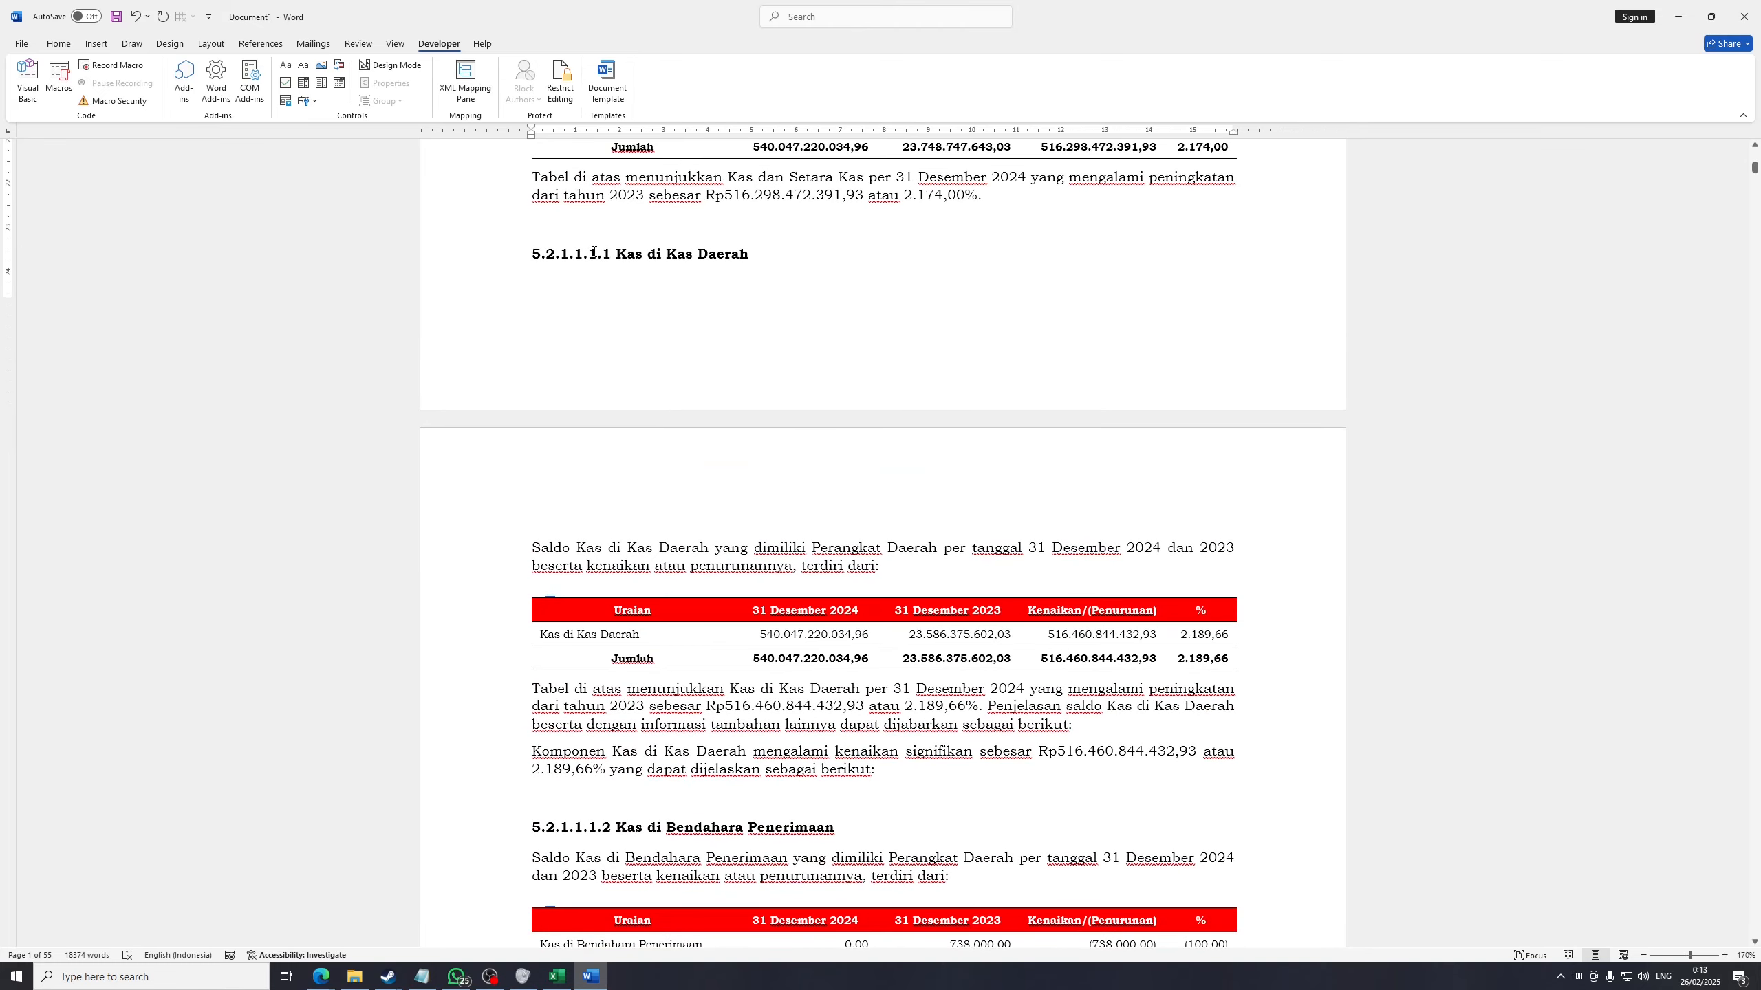
{"action": "left_click", "coordinate": [593, 251]}
{"action": "scroll", "coordinate": [677, 693], "scroll_direction": "down", "scroll_amount": 2}
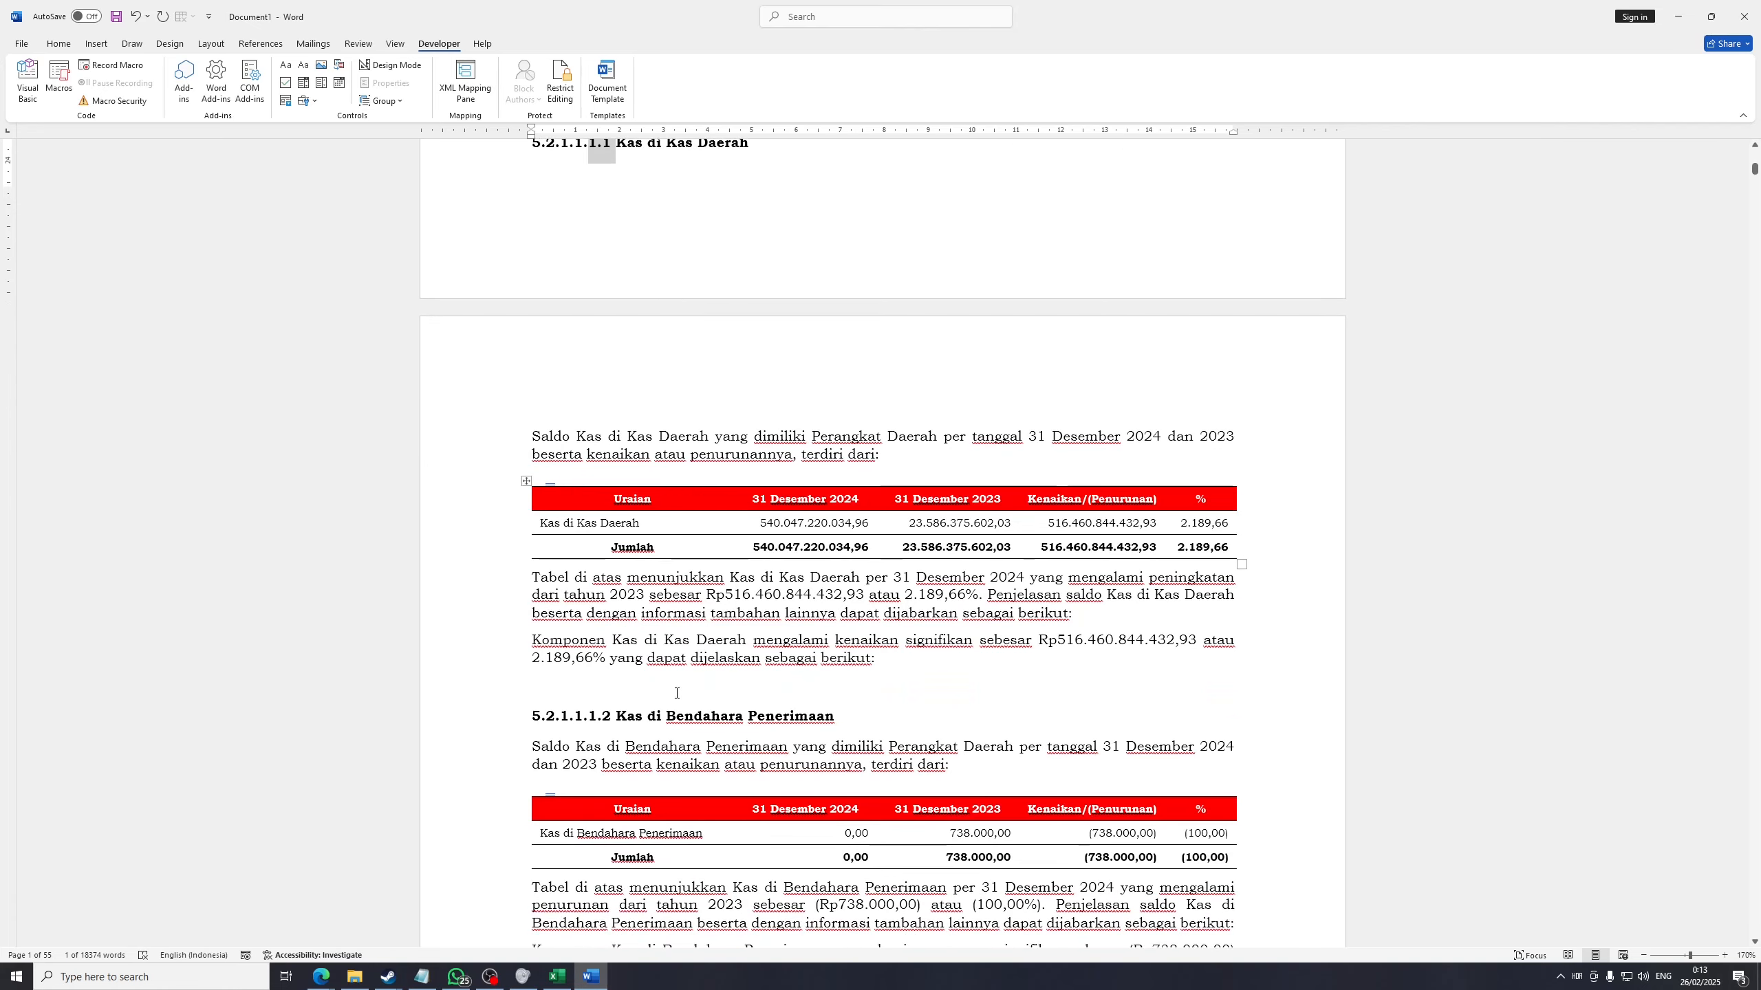
{"action": "left_click", "coordinate": [593, 718]}
{"action": "scroll", "coordinate": [694, 555], "scroll_direction": "up", "scroll_amount": 3}
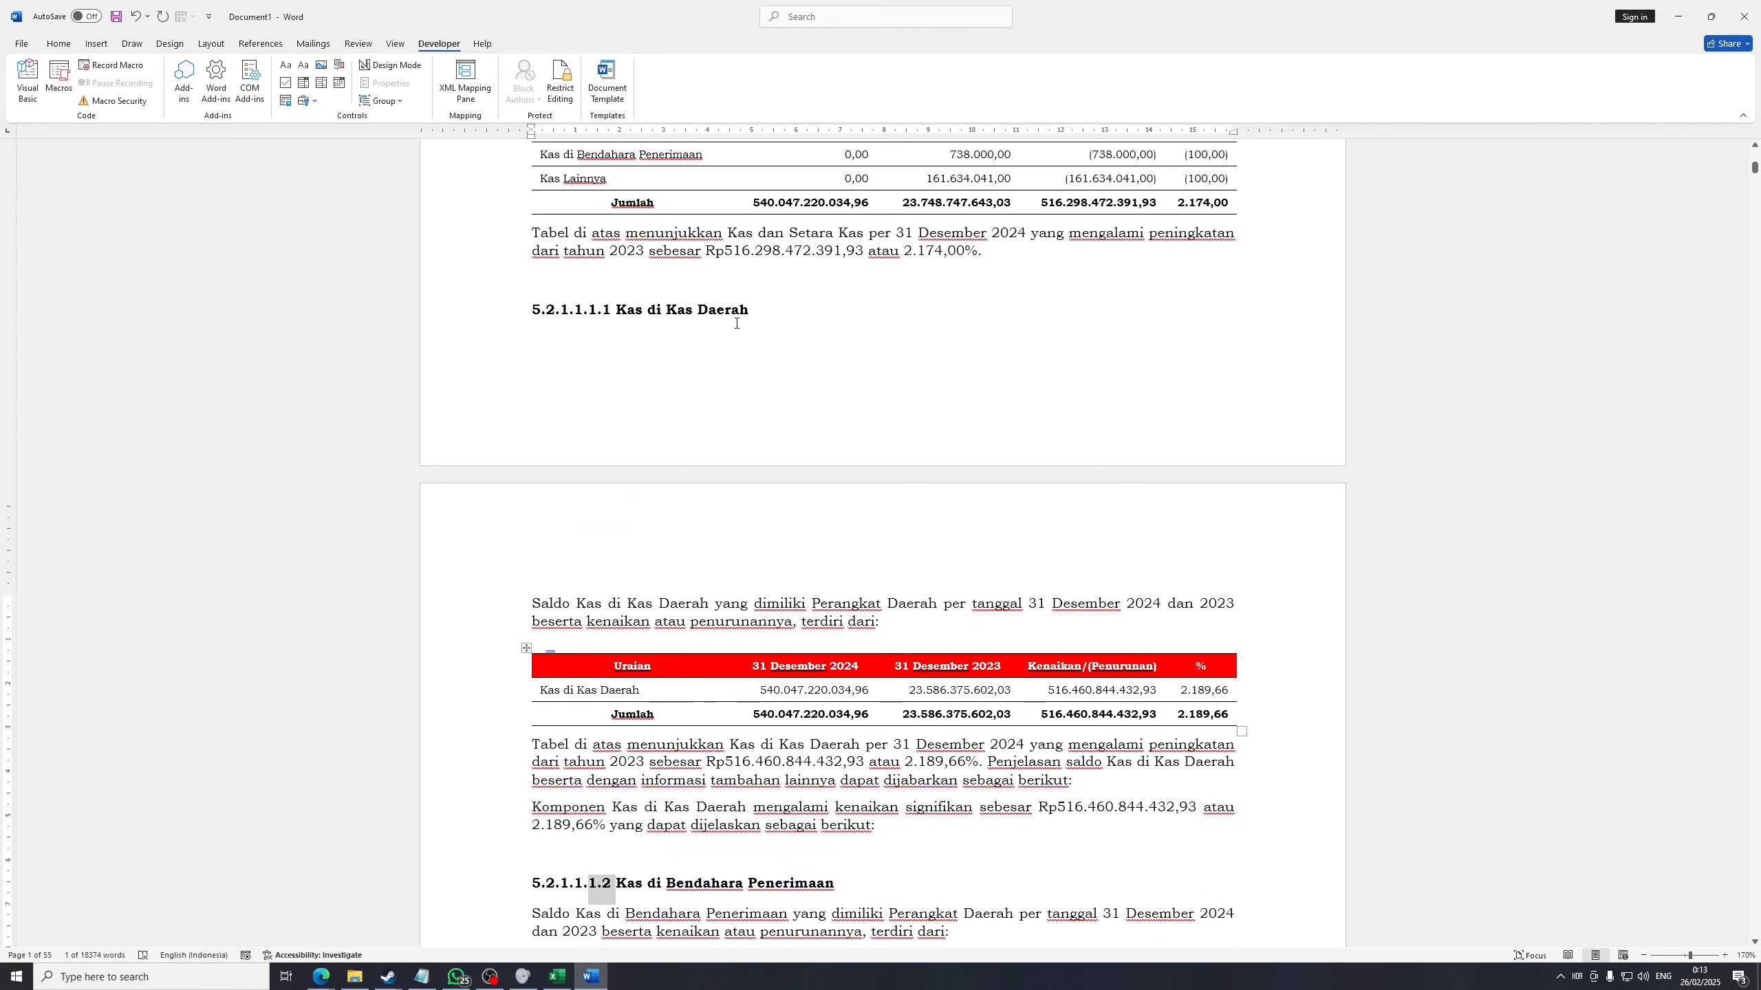
{"action": "left_click", "coordinate": [607, 310]}
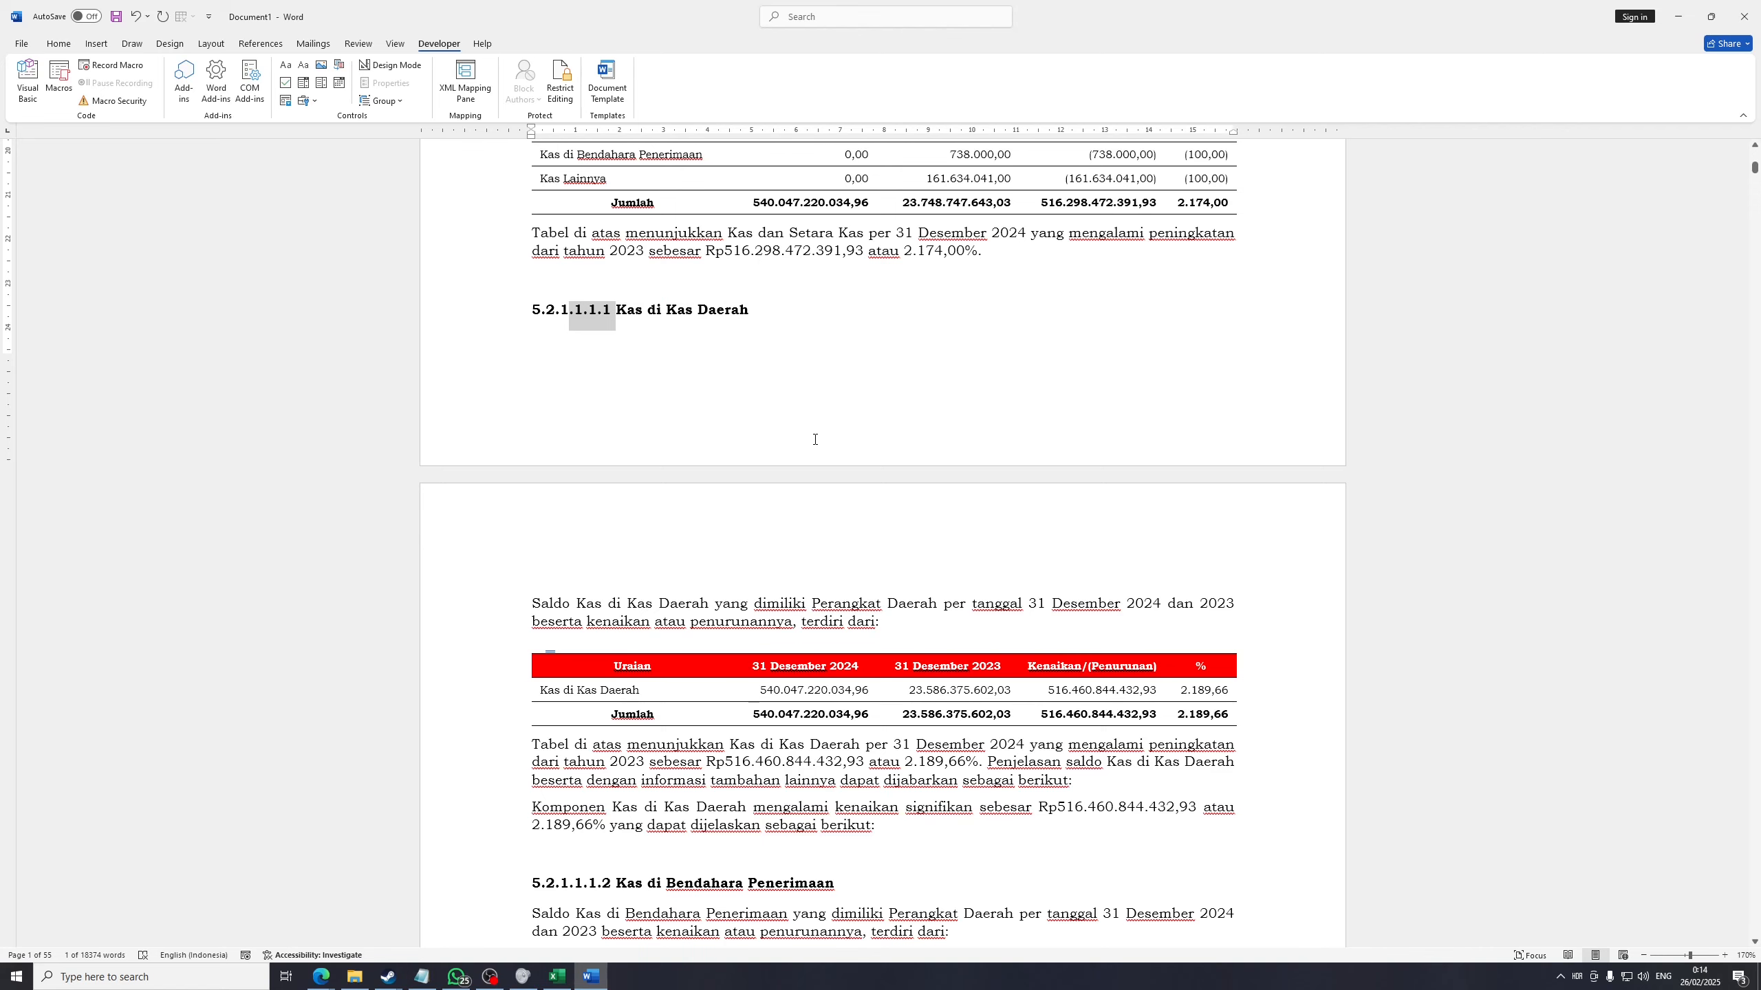
{"action": "scroll", "coordinate": [937, 768], "scroll_direction": "down", "scroll_amount": 1}
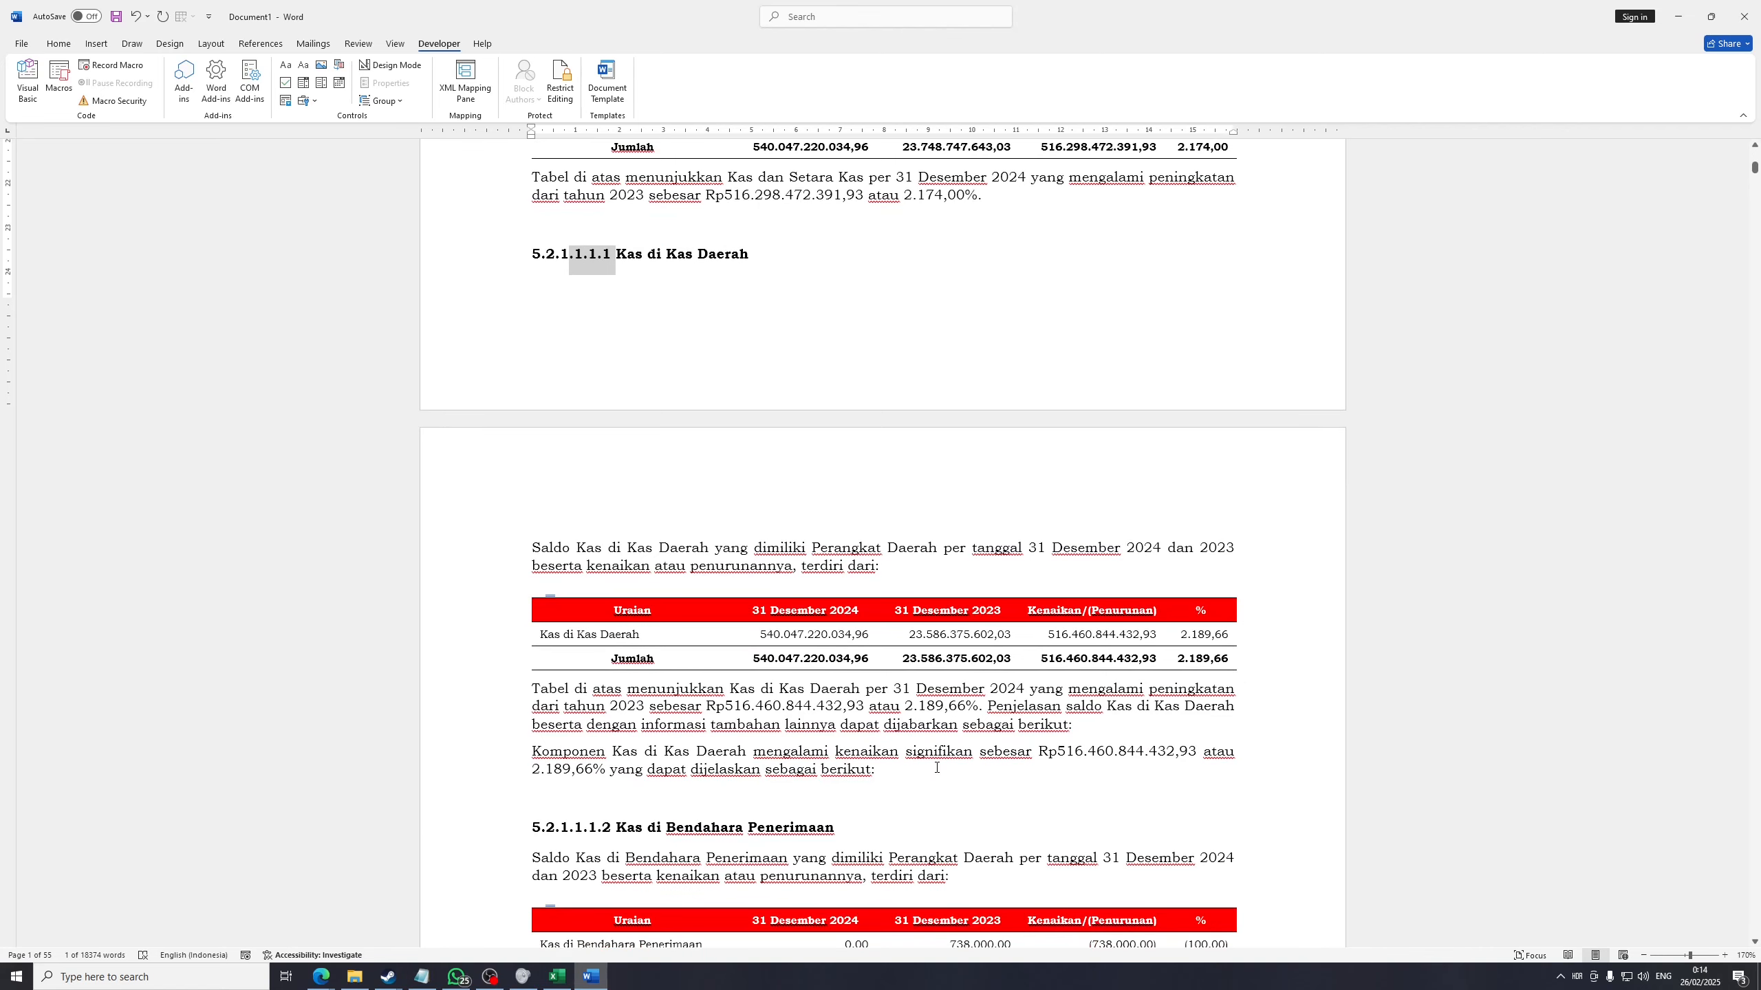
Format the Komponen Kas di Kas Daerah paragraph below its table as a multilevel list in the 1), a), i) style
{"action": "triple_click", "coordinate": [866, 774]}
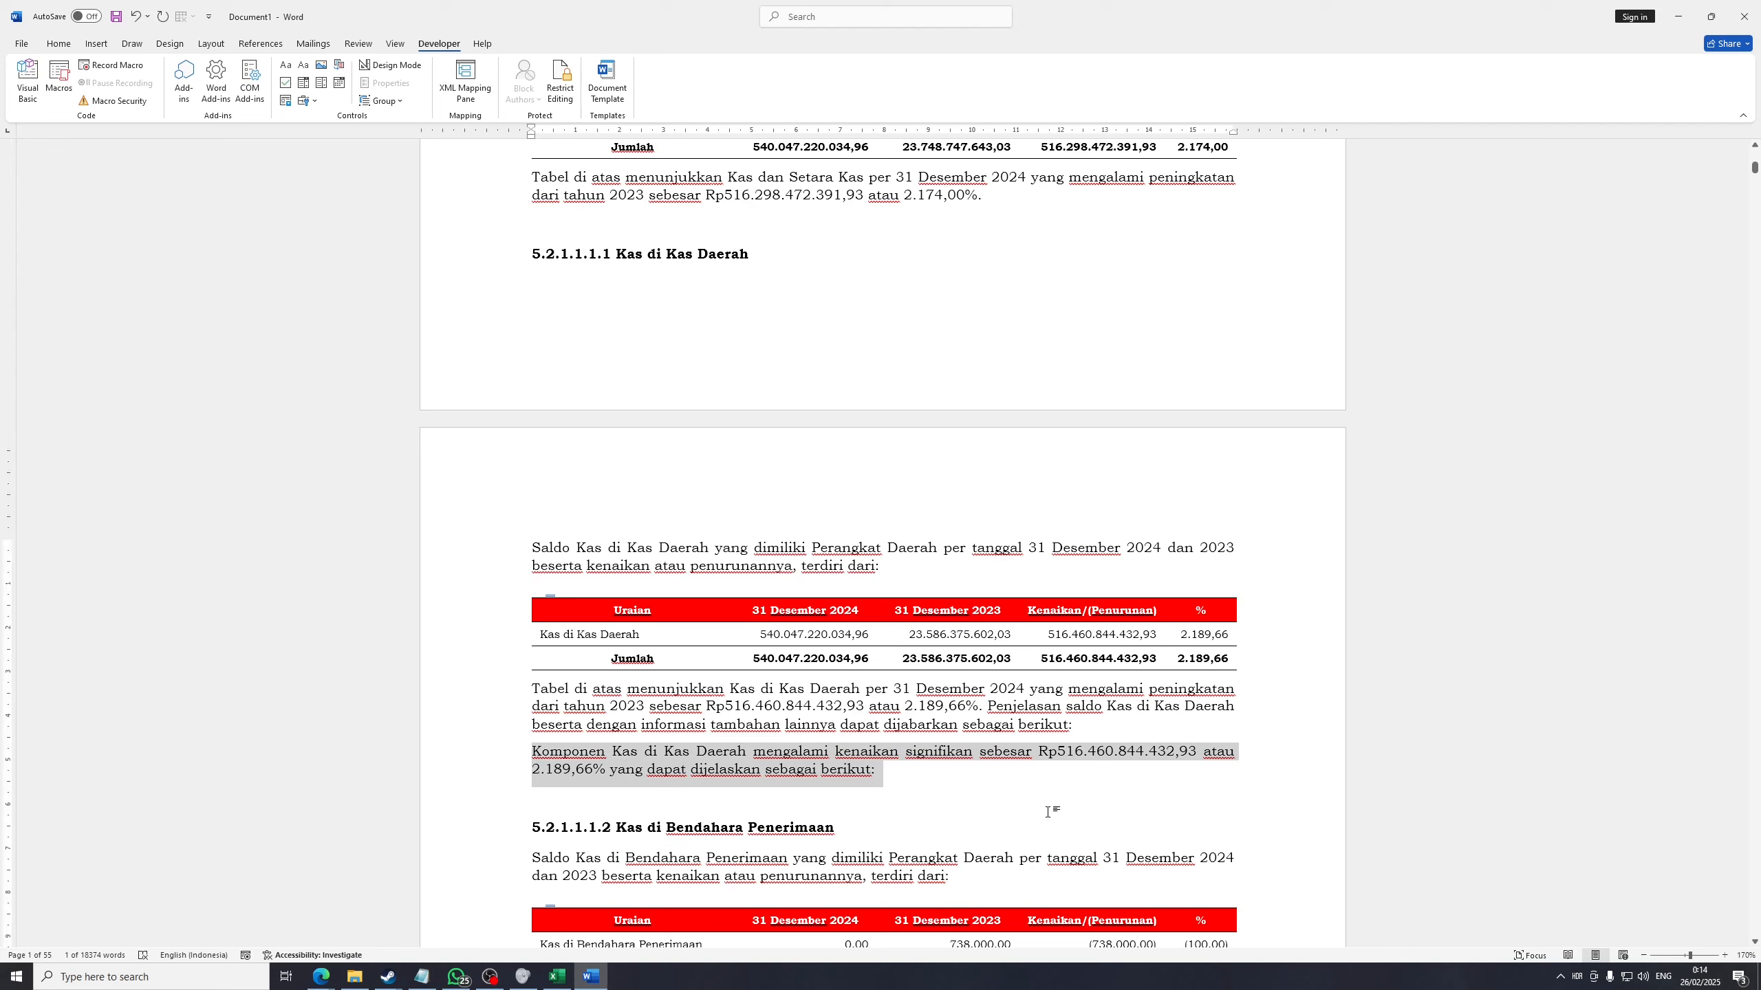
{"action": "left_click", "coordinate": [892, 791]}
{"action": "left_click_drag", "start_coordinate": [876, 771], "coordinate": [610, 771]}
{"action": "left_click", "coordinate": [913, 789]}
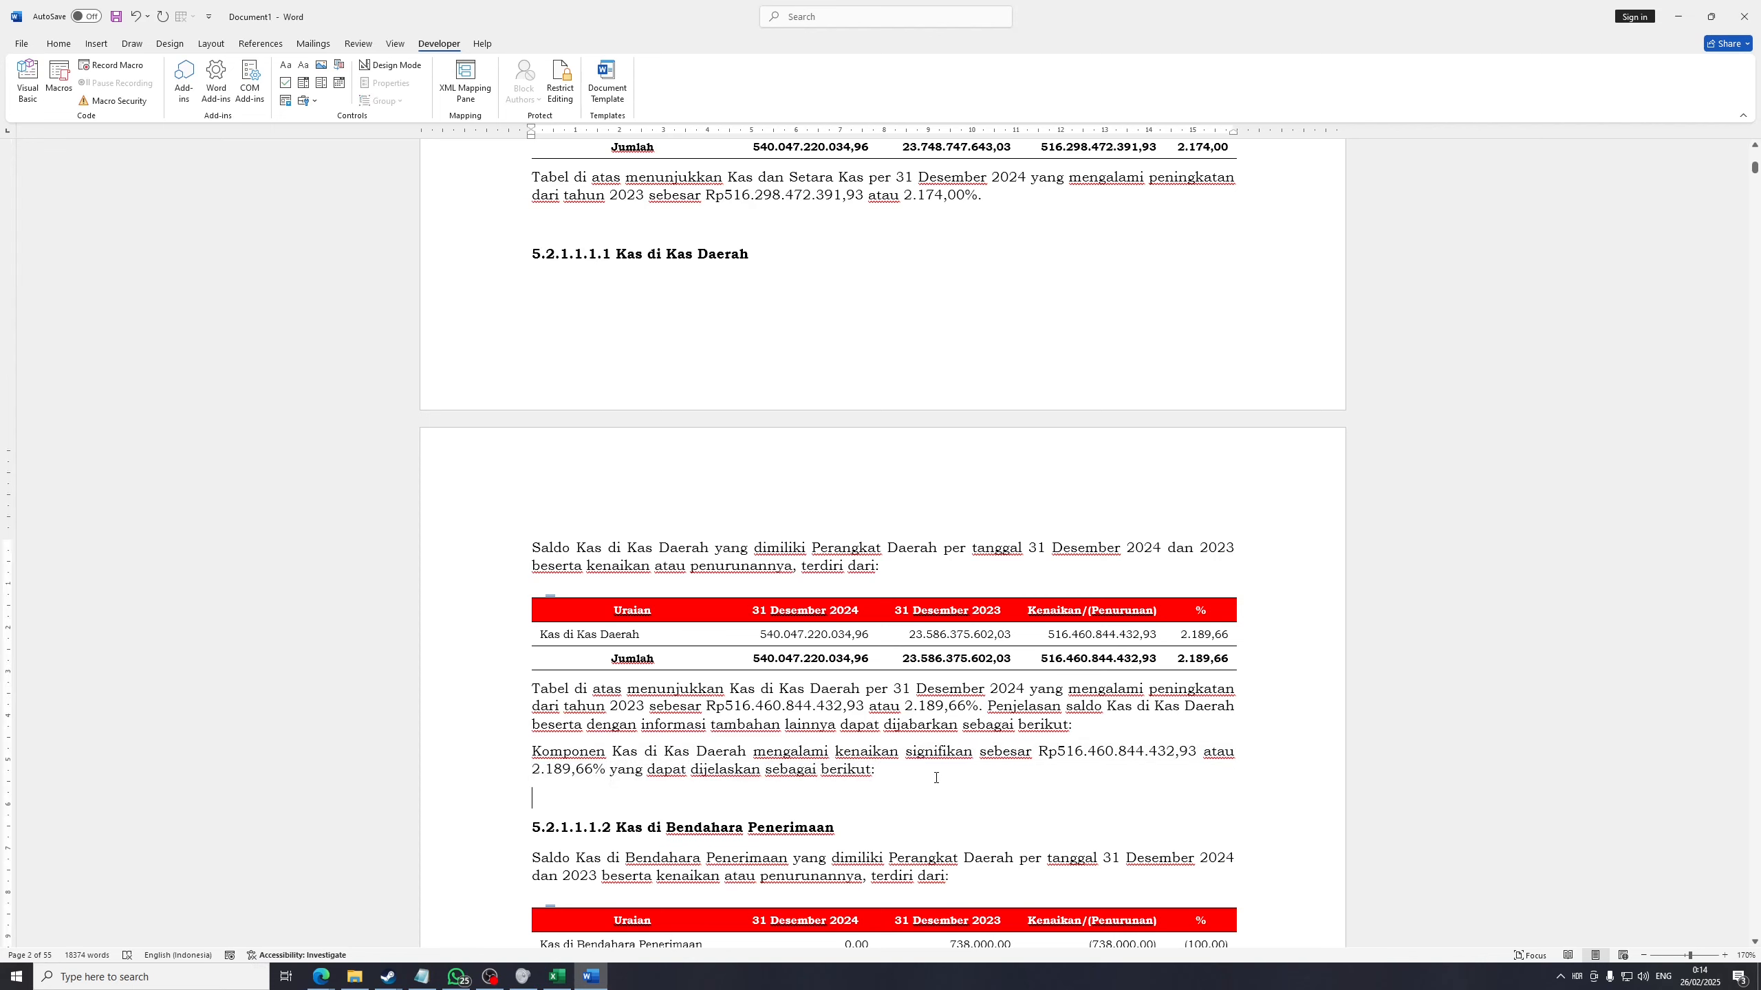
{"action": "triple_click", "coordinate": [903, 775]}
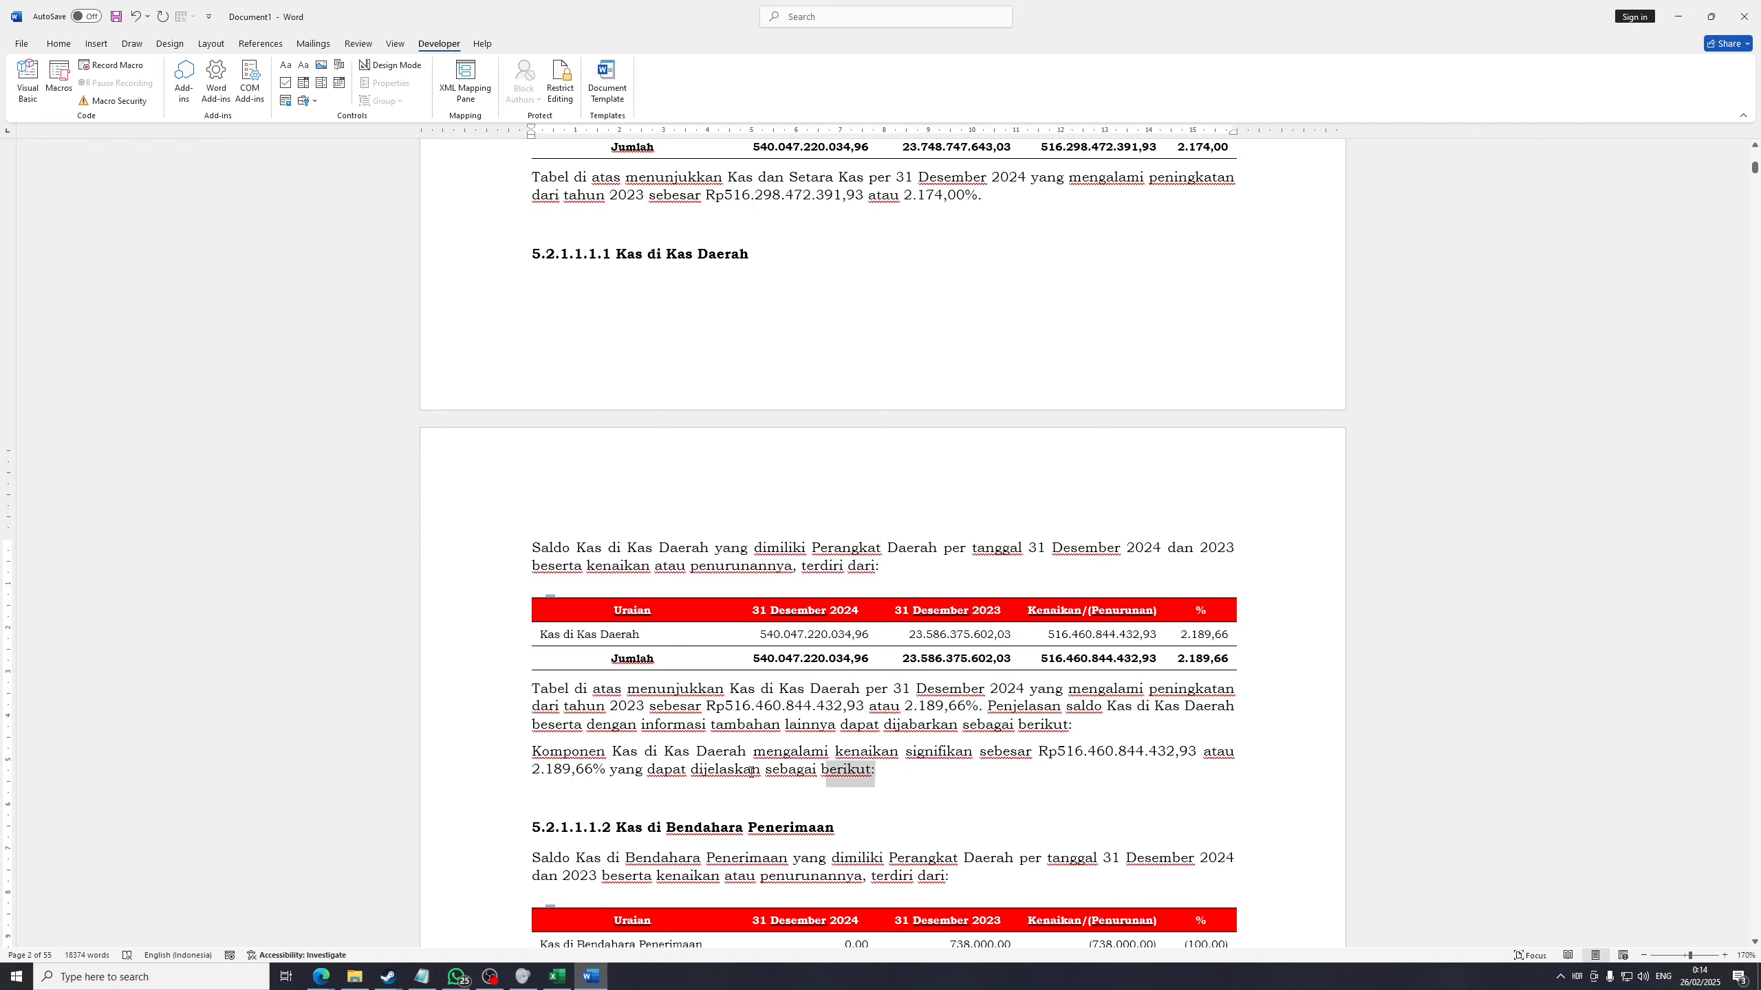
{"action": "left_click", "coordinate": [59, 44]}
{"action": "left_click", "coordinate": [420, 70]}
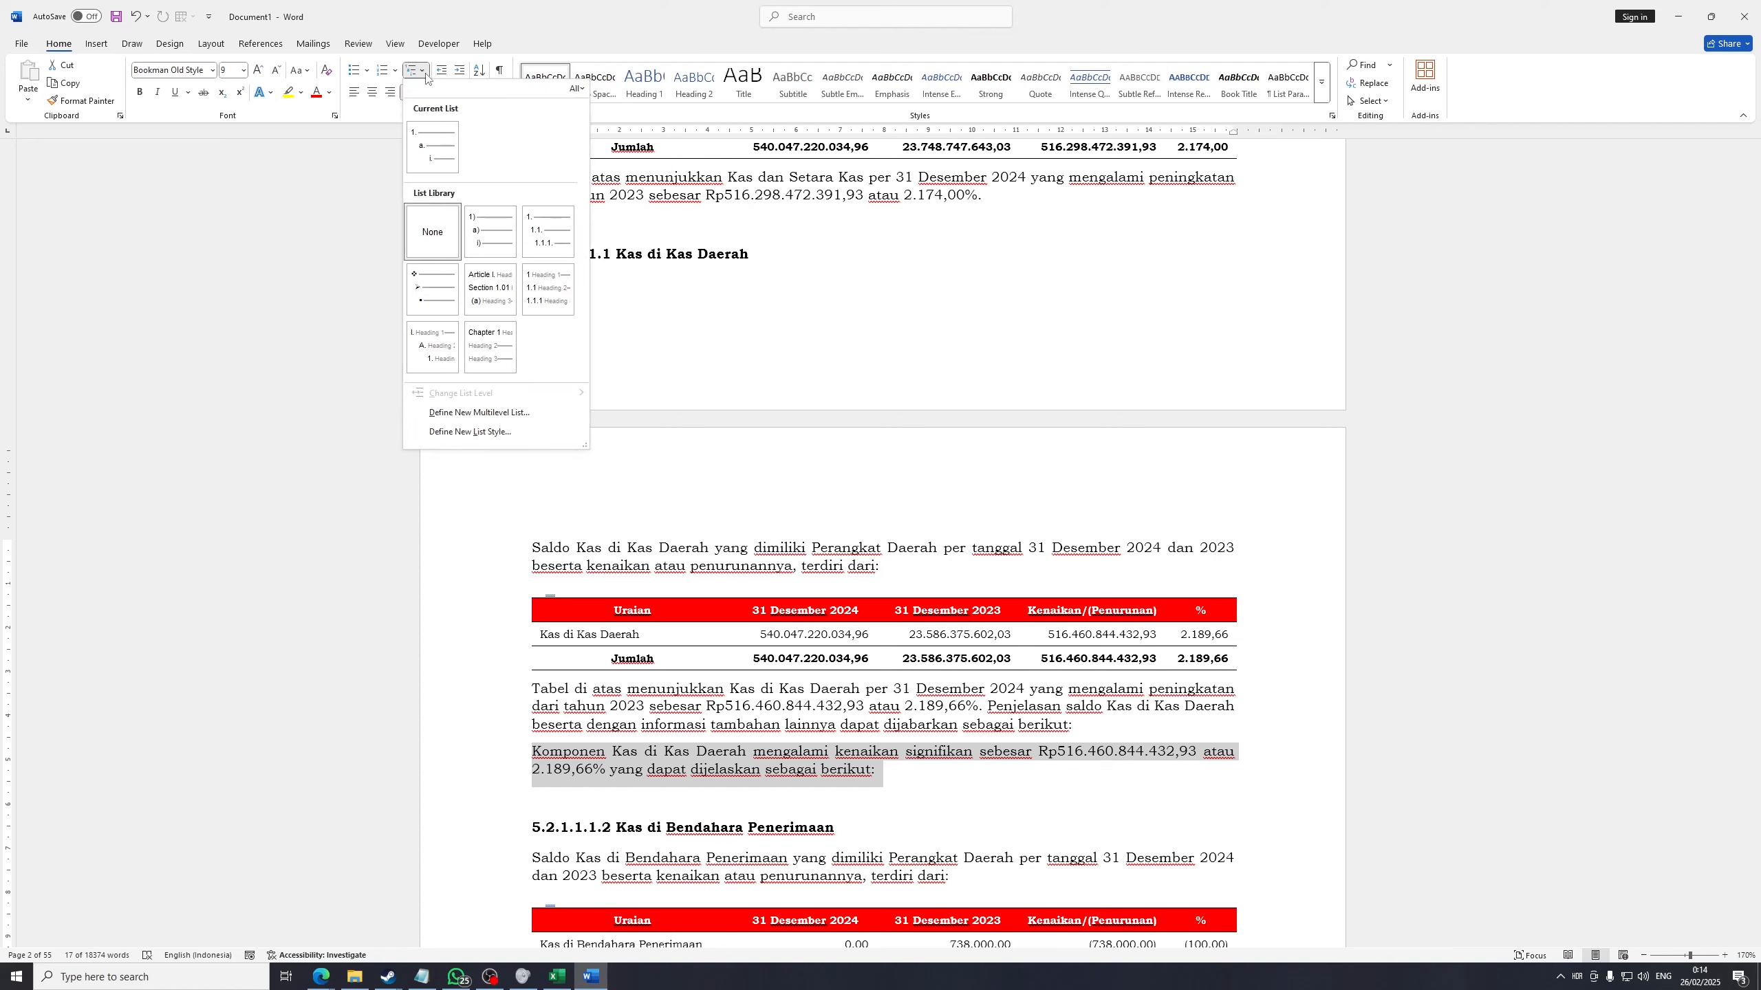
{"action": "left_click", "coordinate": [491, 231]}
Try a second-level a) item with sample text below the Komponen Kas di Kas Daerah list item, and remove it
{"action": "left_click", "coordinate": [918, 773]}
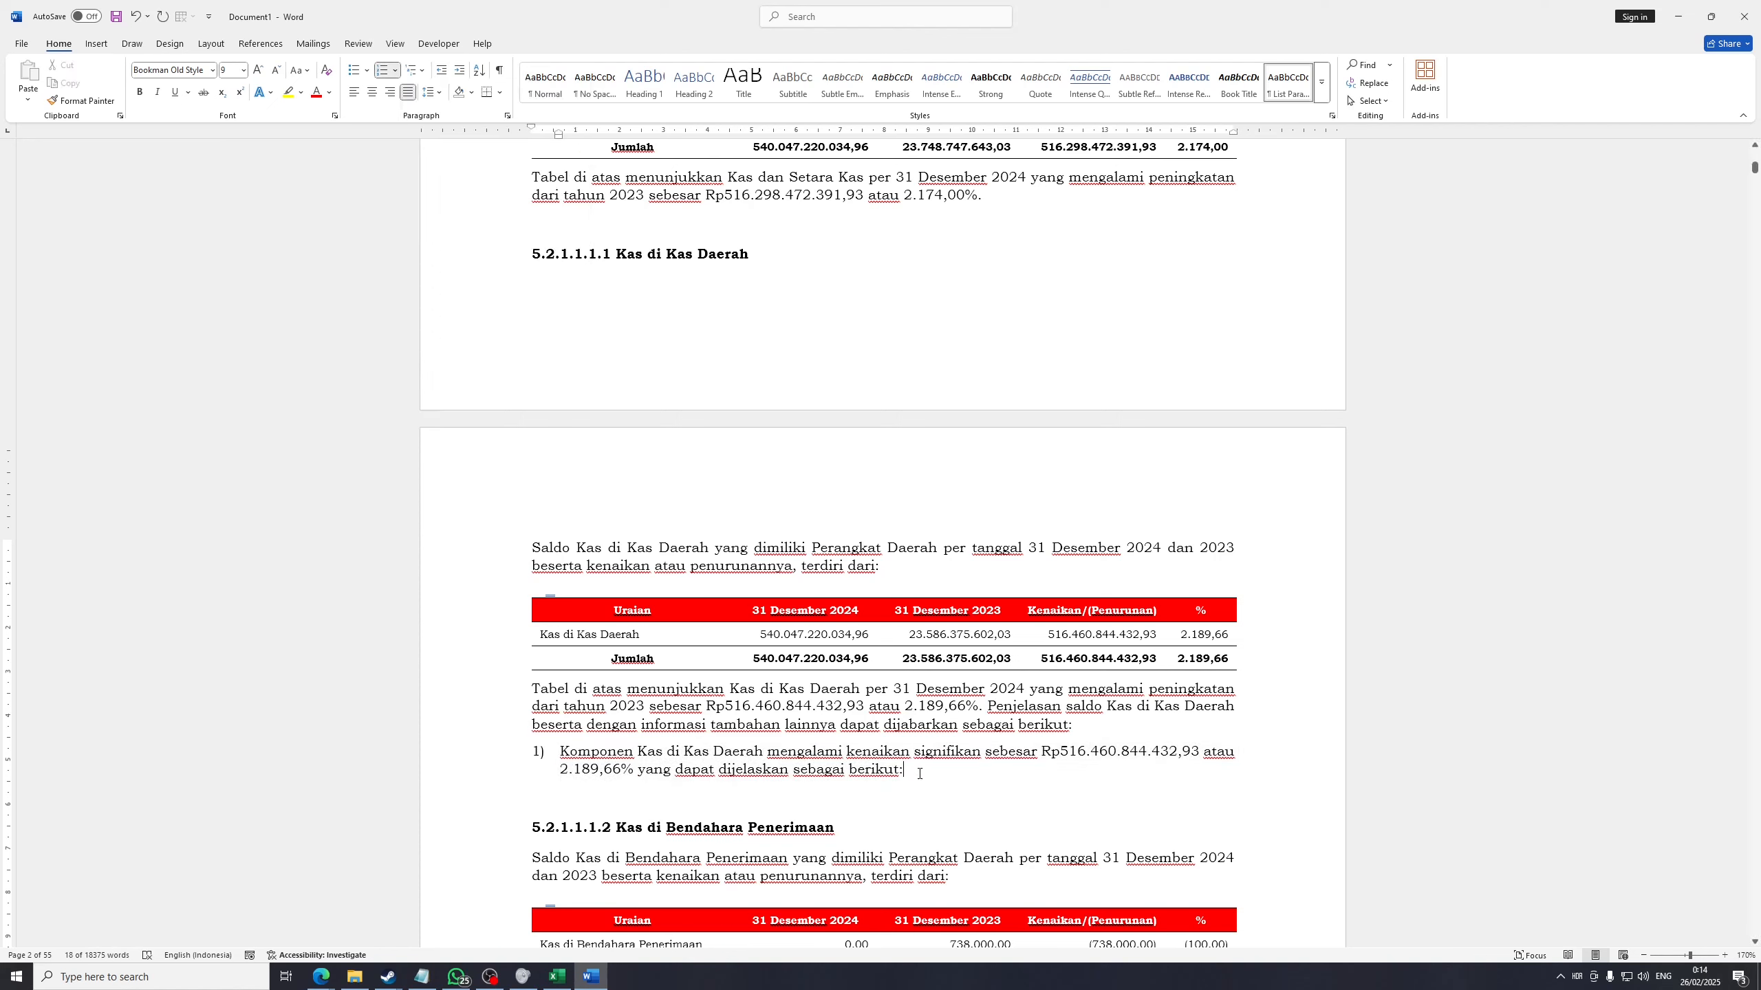
{"action": "key", "text": "Return"}
{"action": "key", "text": "Tab"}
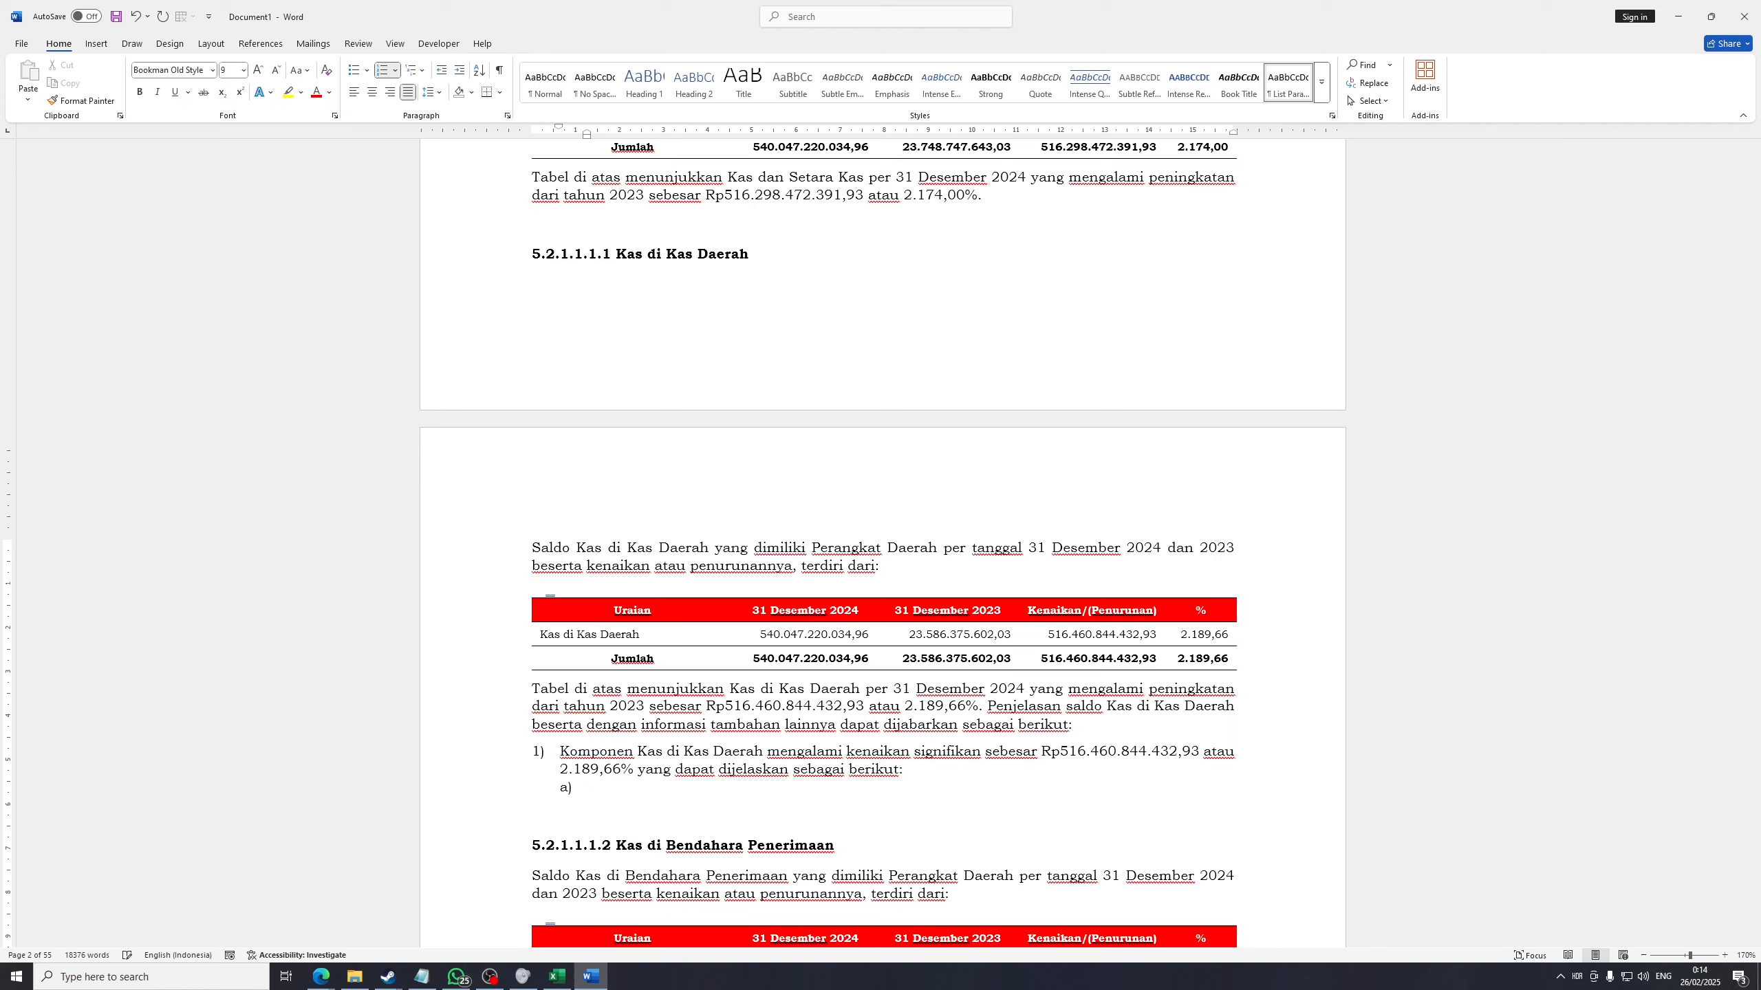
{"action": "type", "text": "Kas"}
{"action": "key", "text": "BackSpace"}
{"action": "key", "text": "BackSpace"}
{"action": "key", "text": "BackSpace"}
{"action": "type", "text": "Kas dikasasajsajsaj"}
{"action": "key", "text": "ctrl+BackSpace"}
{"action": "key", "text": "ctrl+BackSpace"}
{"action": "key", "text": "ctrl+BackSpace"}
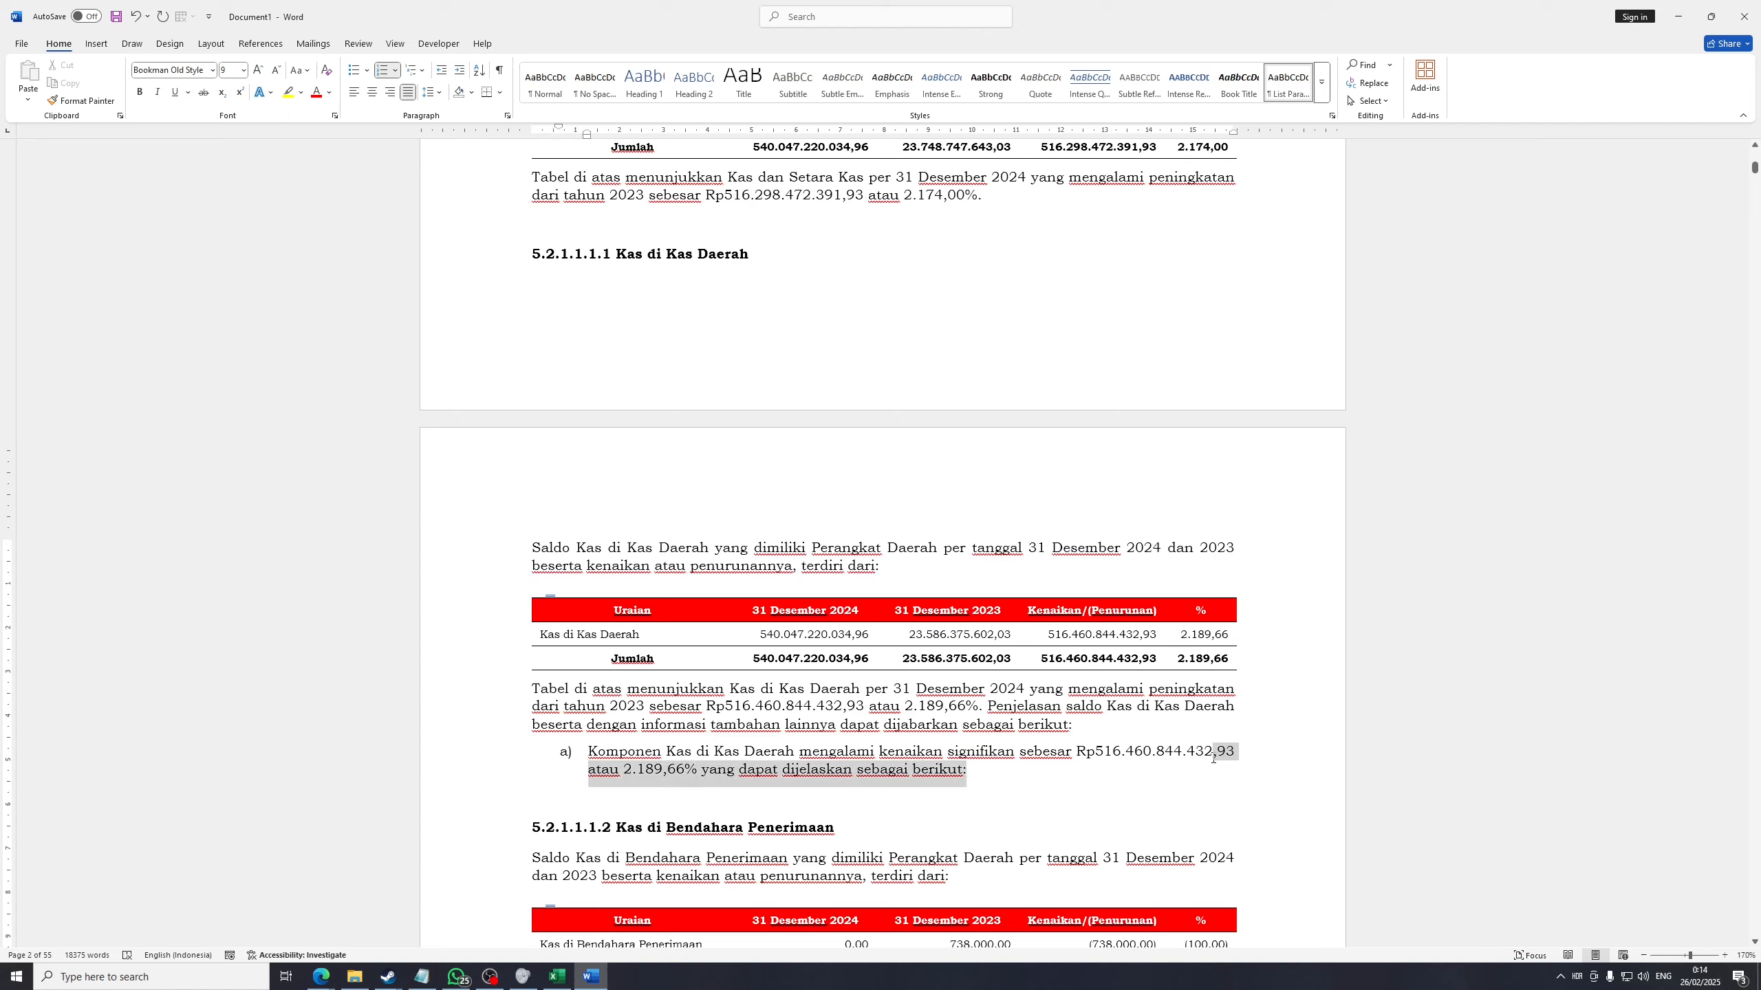
Review the Komponen Kas di Kas Daerah list item and the Kas di Bendahara Penerimaan section with its heading, table and description
{"action": "left_click", "coordinate": [1180, 795]}
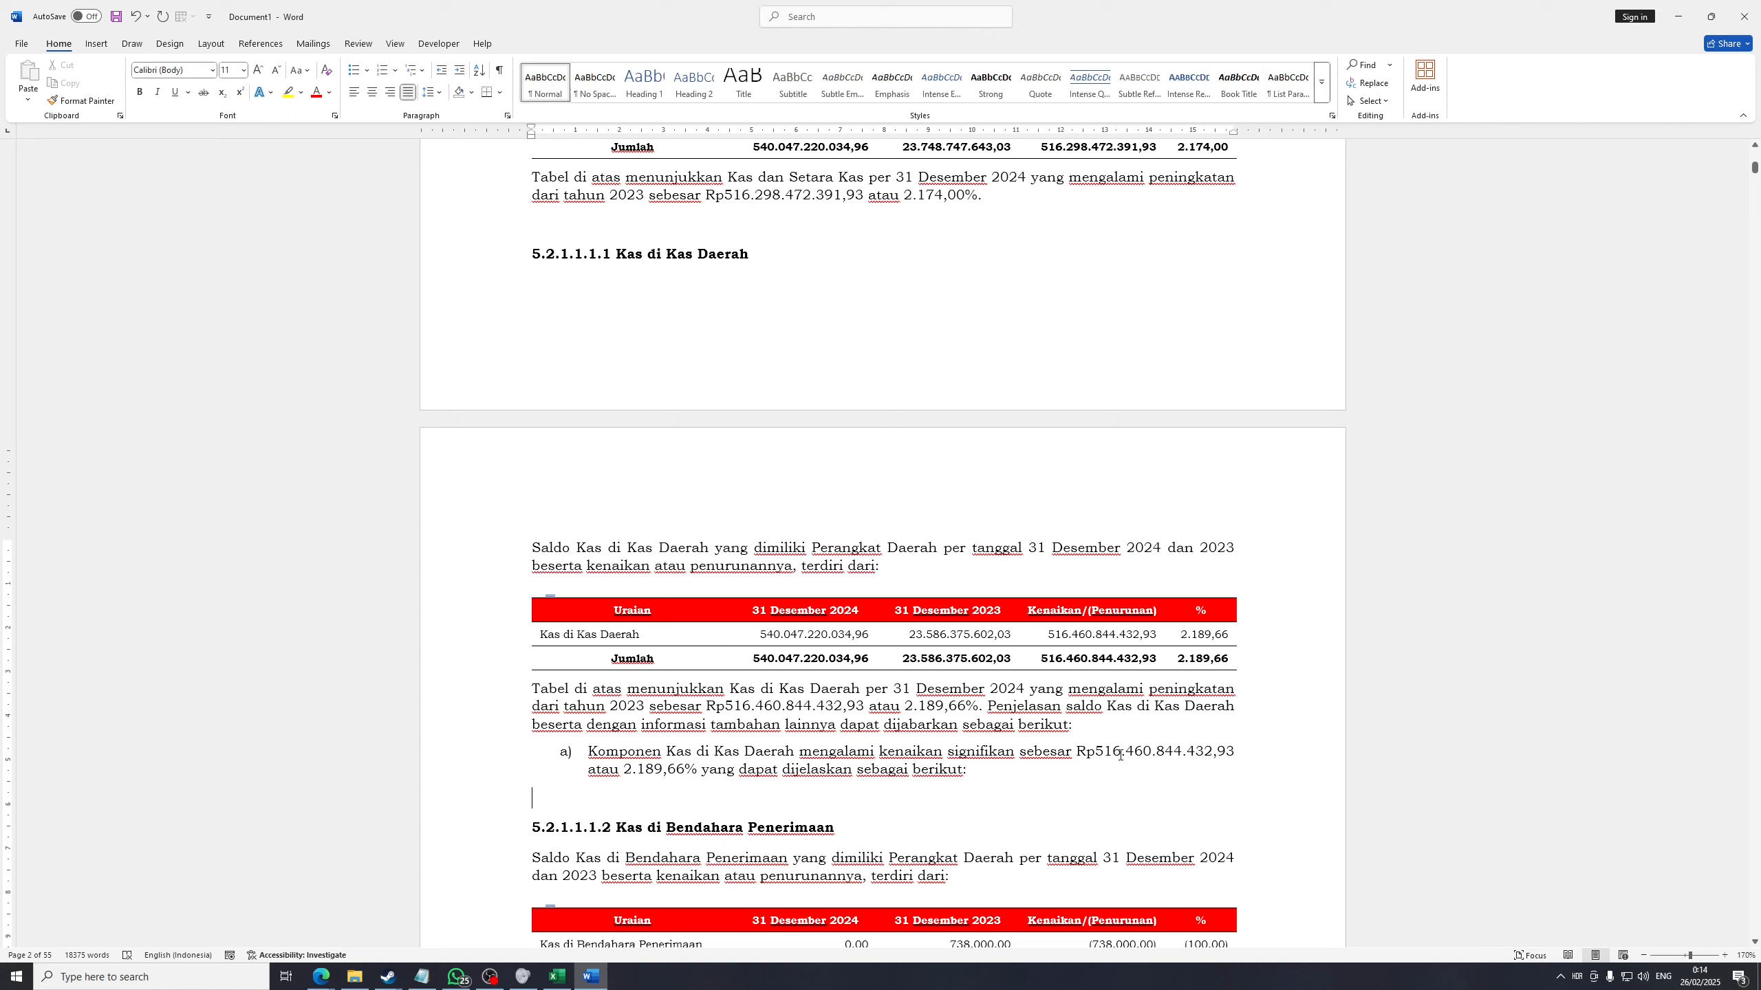
{"action": "left_click_drag", "start_coordinate": [1004, 777], "coordinate": [651, 724]}
{"action": "left_click", "coordinate": [762, 774]}
{"action": "scroll", "coordinate": [765, 792], "scroll_direction": "down", "scroll_amount": 3}
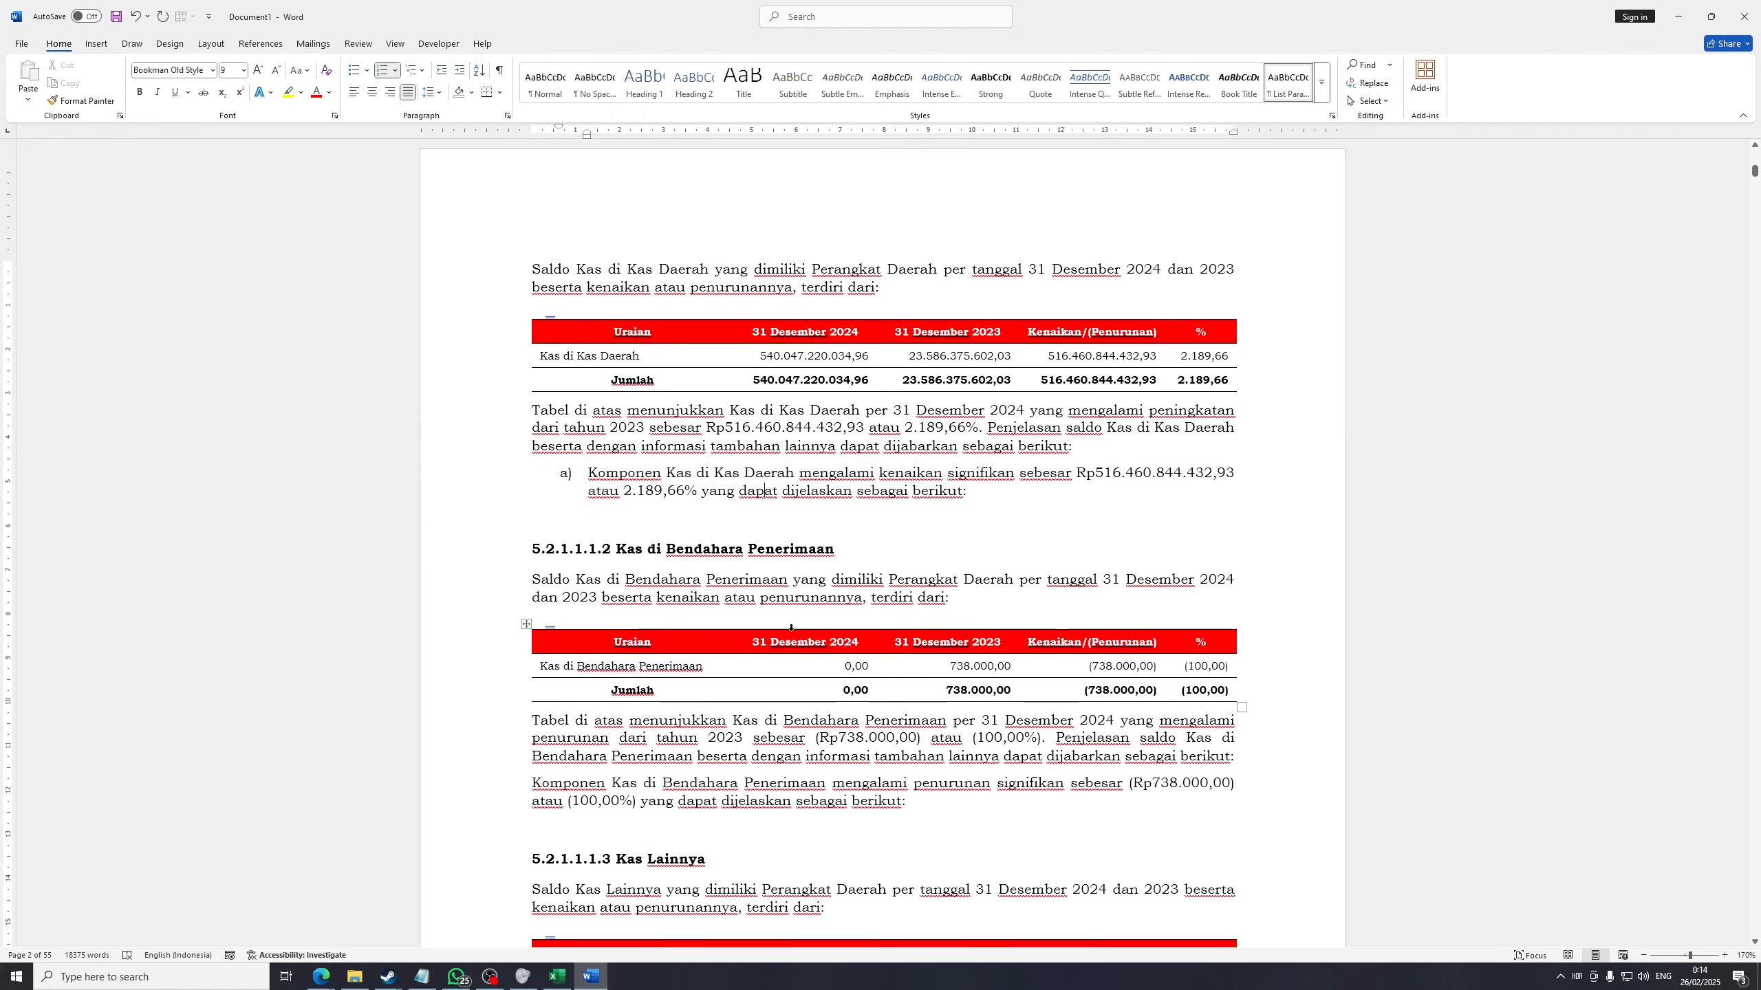
{"action": "left_click_drag", "start_coordinate": [835, 543], "coordinate": [647, 542]}
{"action": "scroll", "coordinate": [695, 652], "scroll_direction": "down", "scroll_amount": 1}
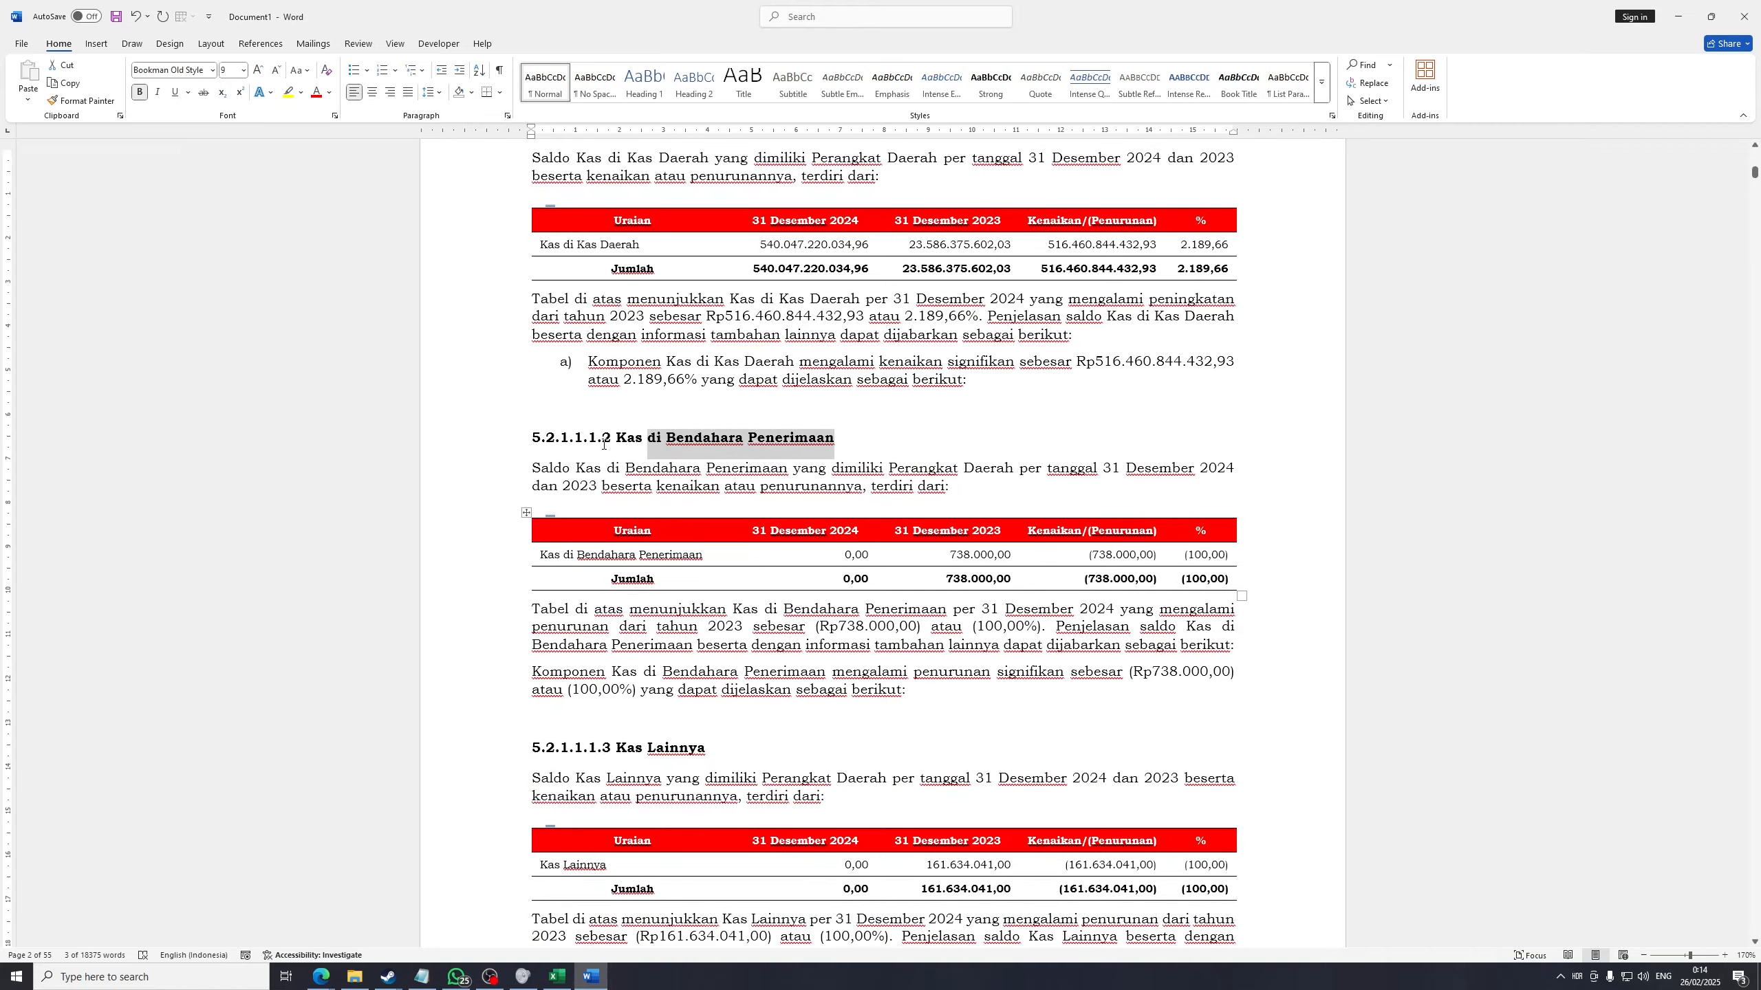
{"action": "scroll", "coordinate": [597, 258], "scroll_direction": "up", "scroll_amount": 5}
{"action": "scroll", "coordinate": [597, 259], "scroll_direction": "down", "scroll_amount": 8}
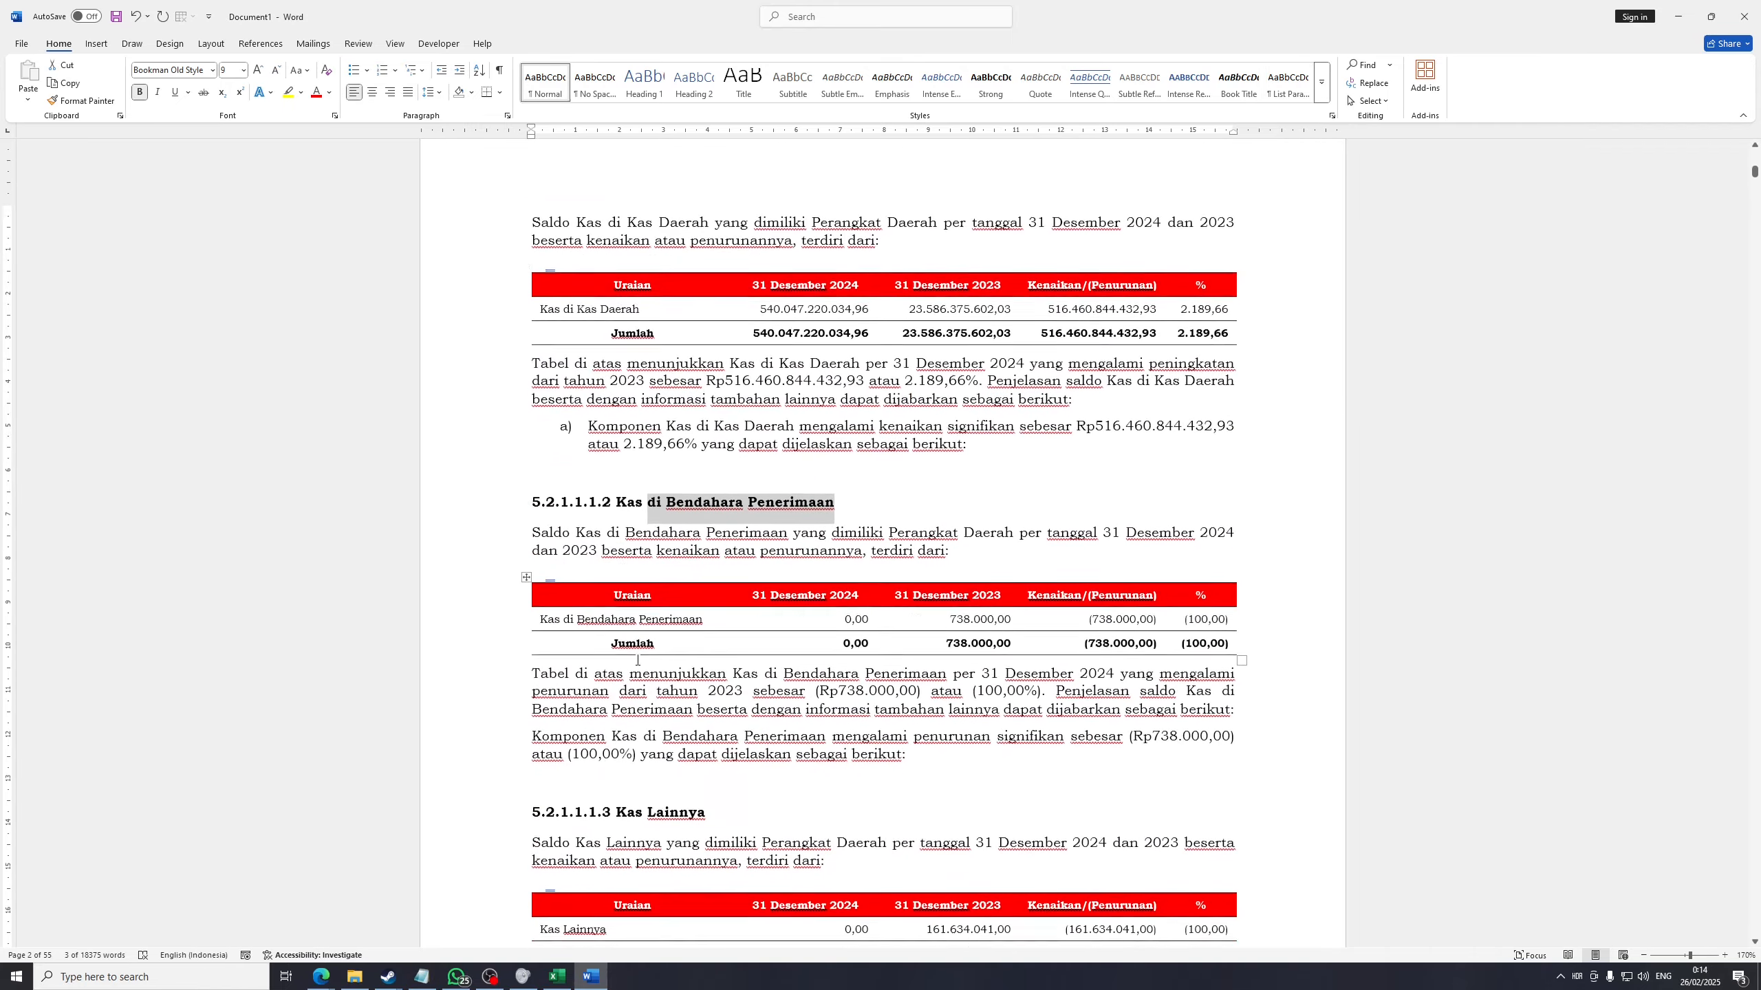
Examine the numbering of the Kas Lainnya and Piutang Retribusi Daerah headings, along with the tables and descriptions beneath them
{"action": "left_click_drag", "start_coordinate": [709, 583], "coordinate": [615, 583]}
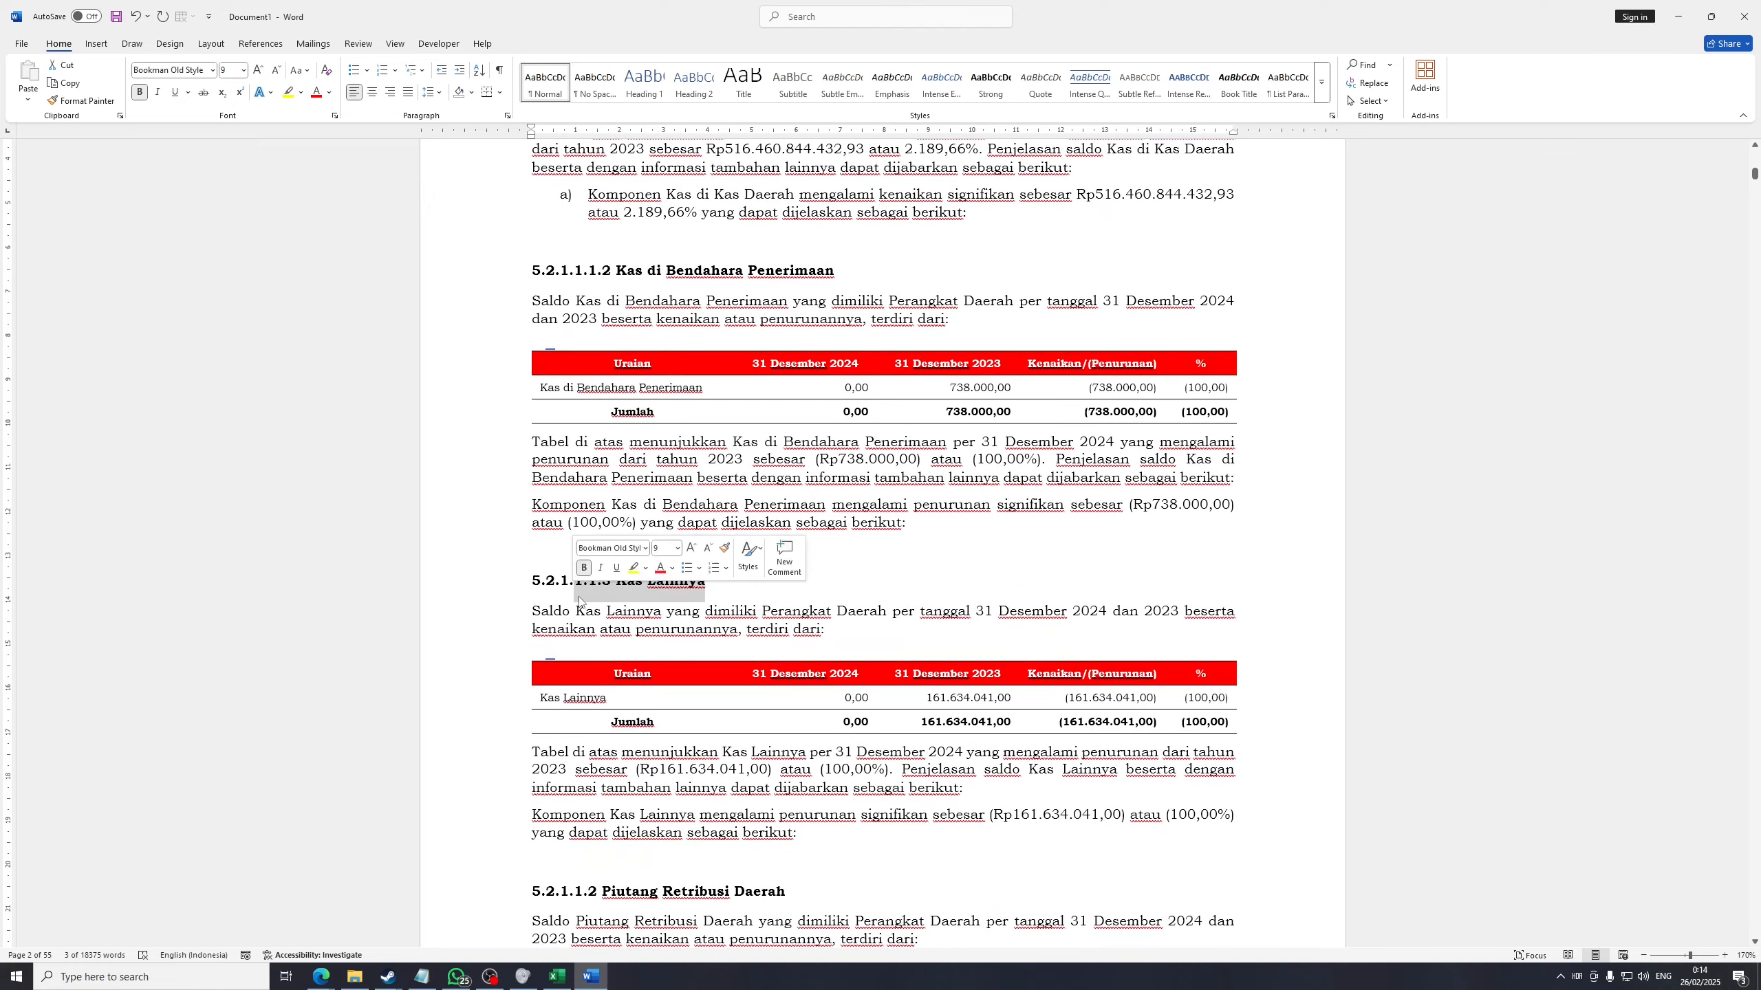
{"action": "scroll", "coordinate": [616, 582], "scroll_direction": "down", "scroll_amount": 2}
{"action": "left_click", "coordinate": [719, 721]}
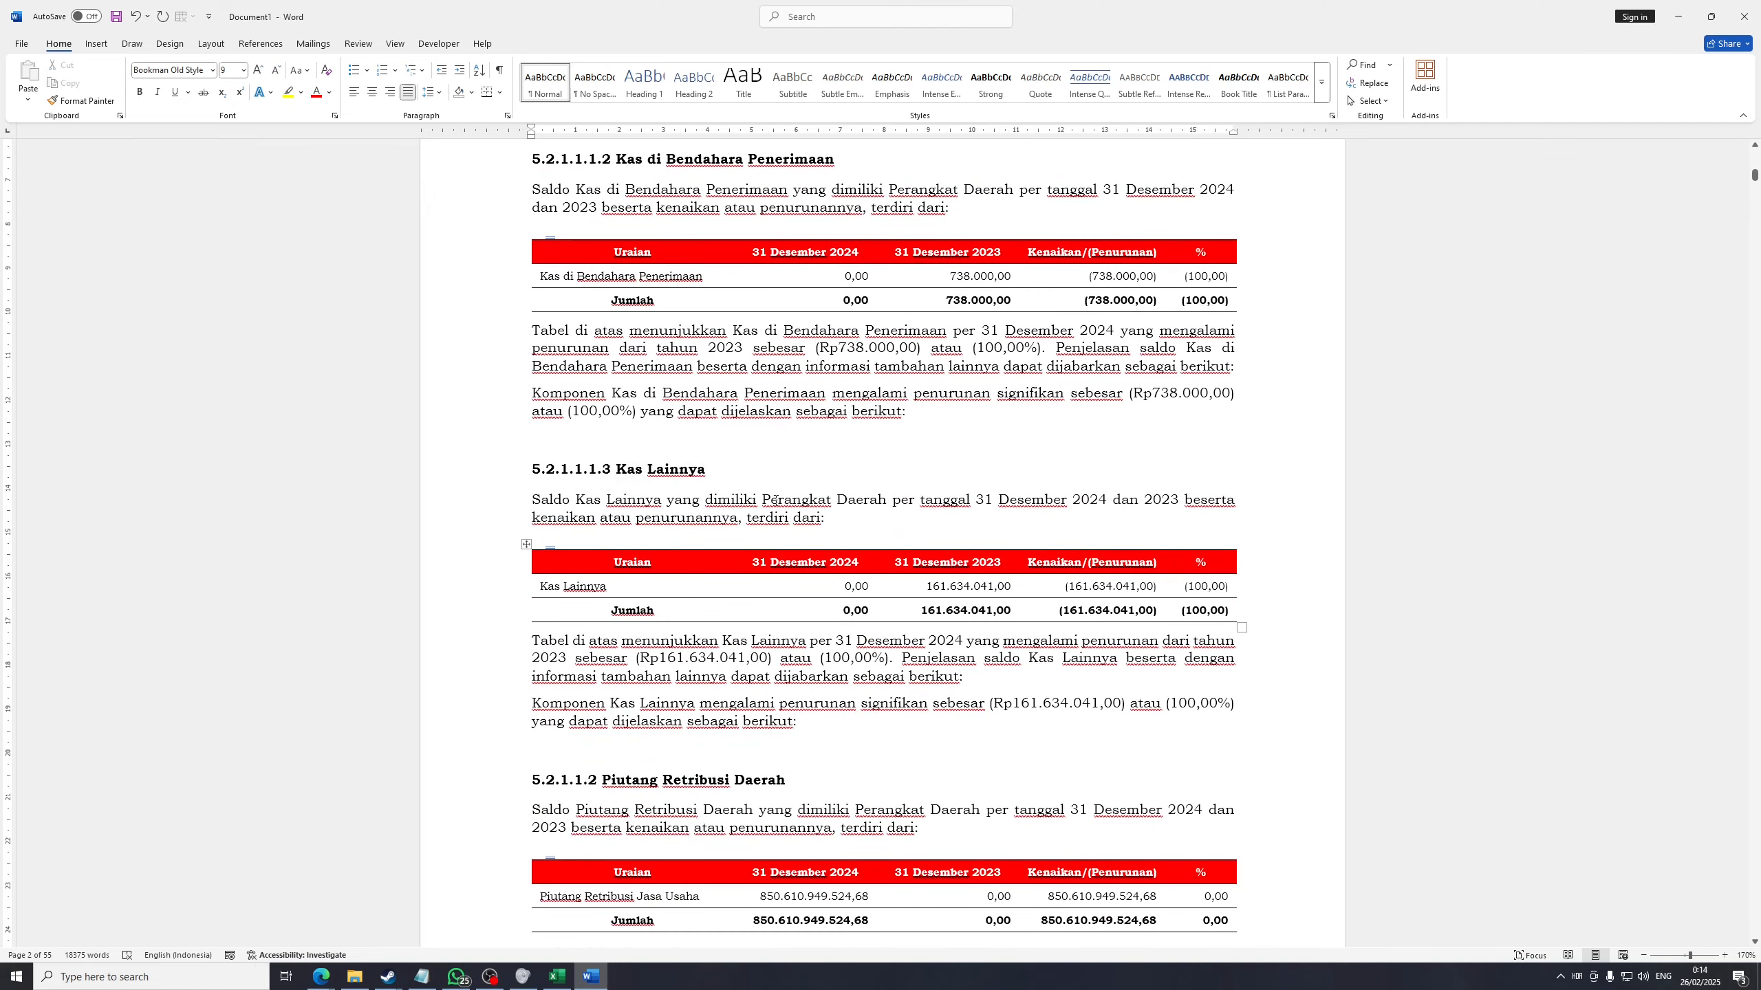
{"action": "scroll", "coordinate": [663, 458], "scroll_direction": "down", "scroll_amount": 3}
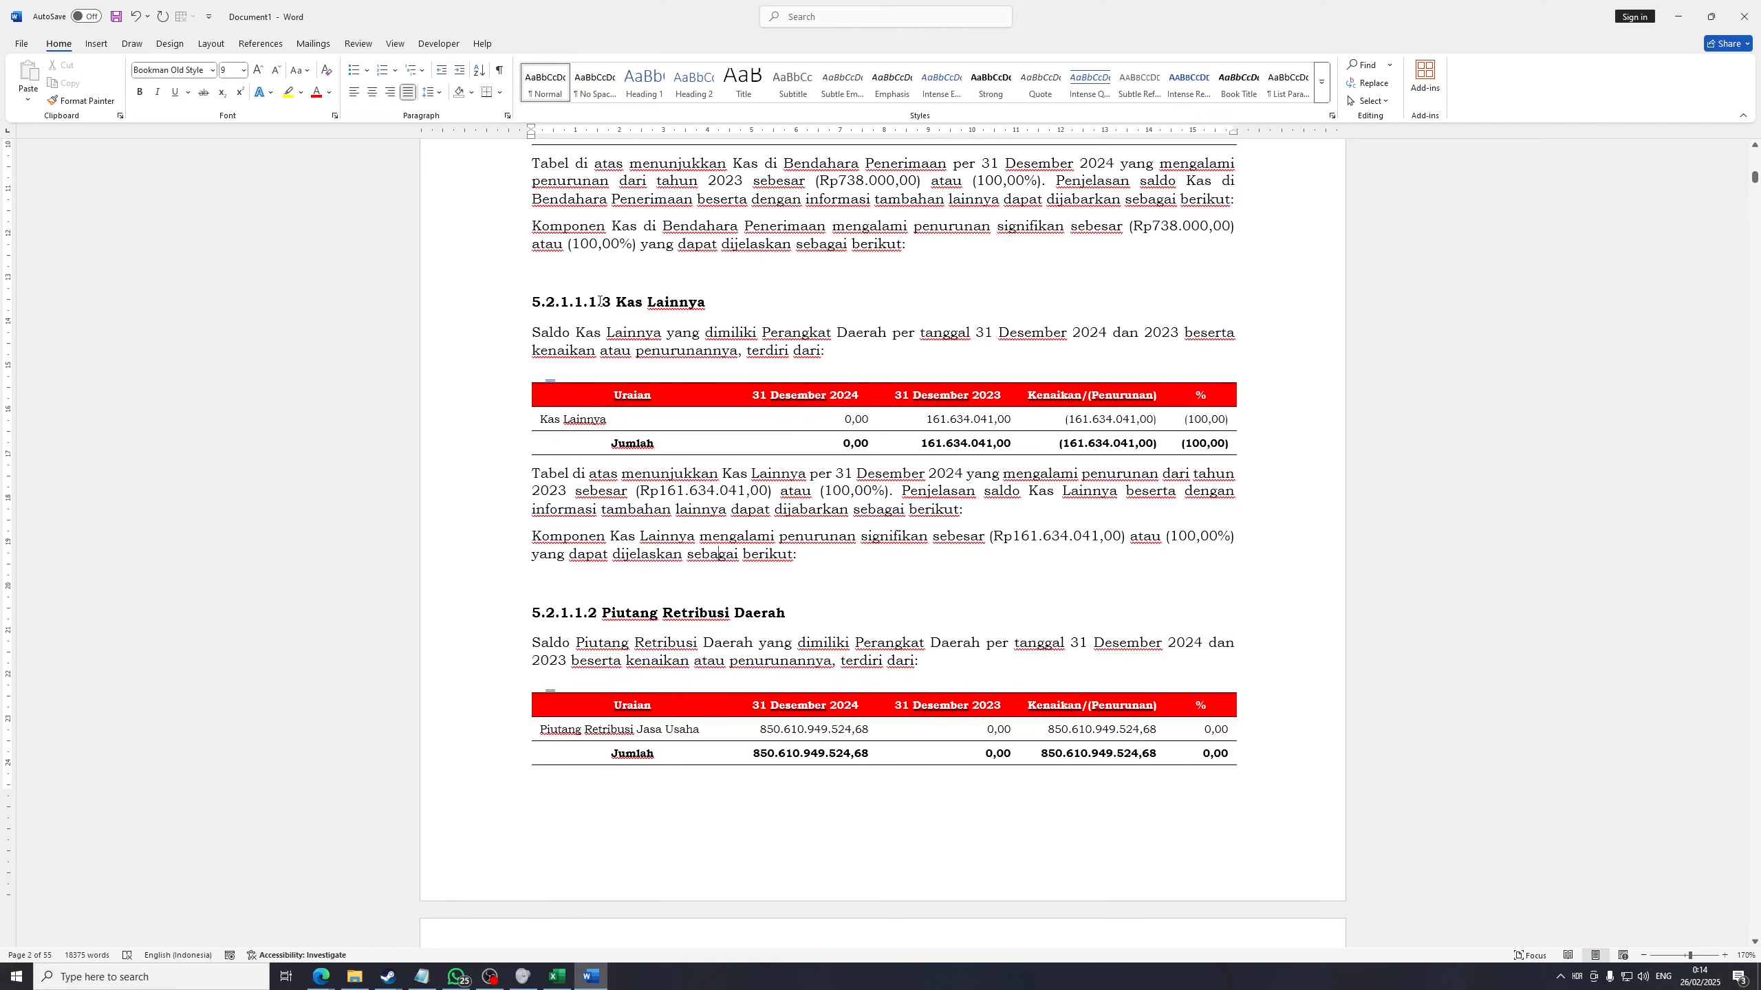
{"action": "double_click", "coordinate": [590, 302]}
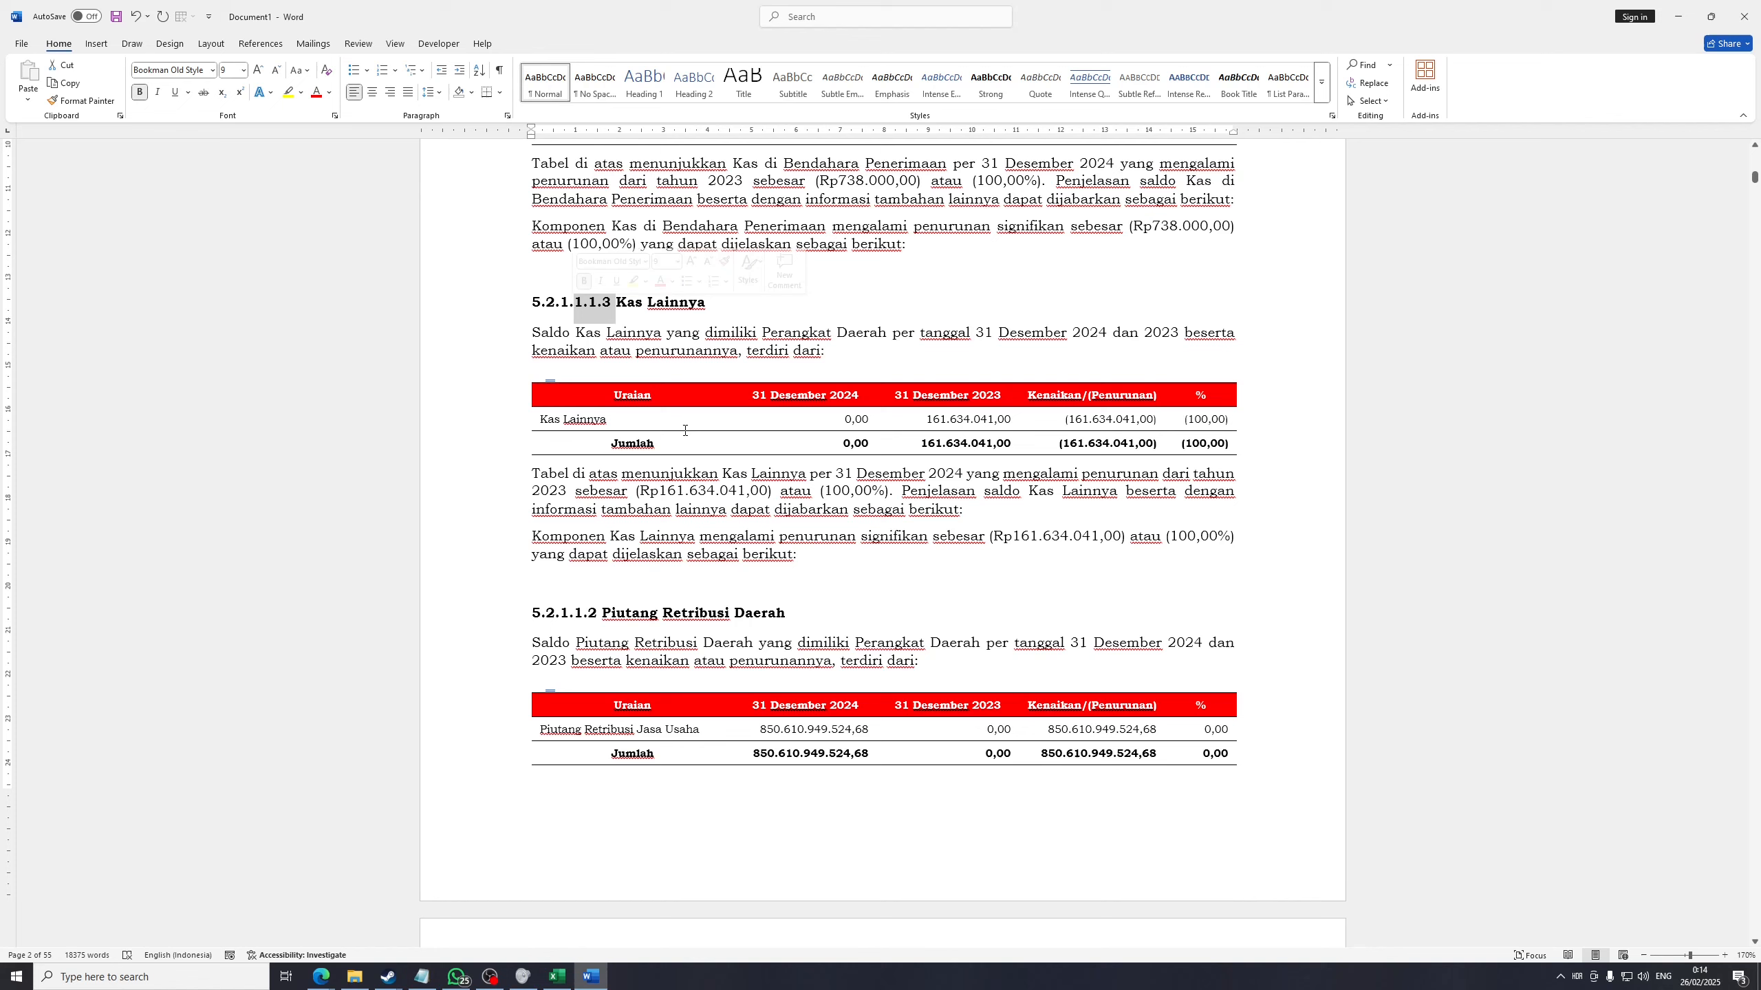
{"action": "double_click", "coordinate": [575, 617]}
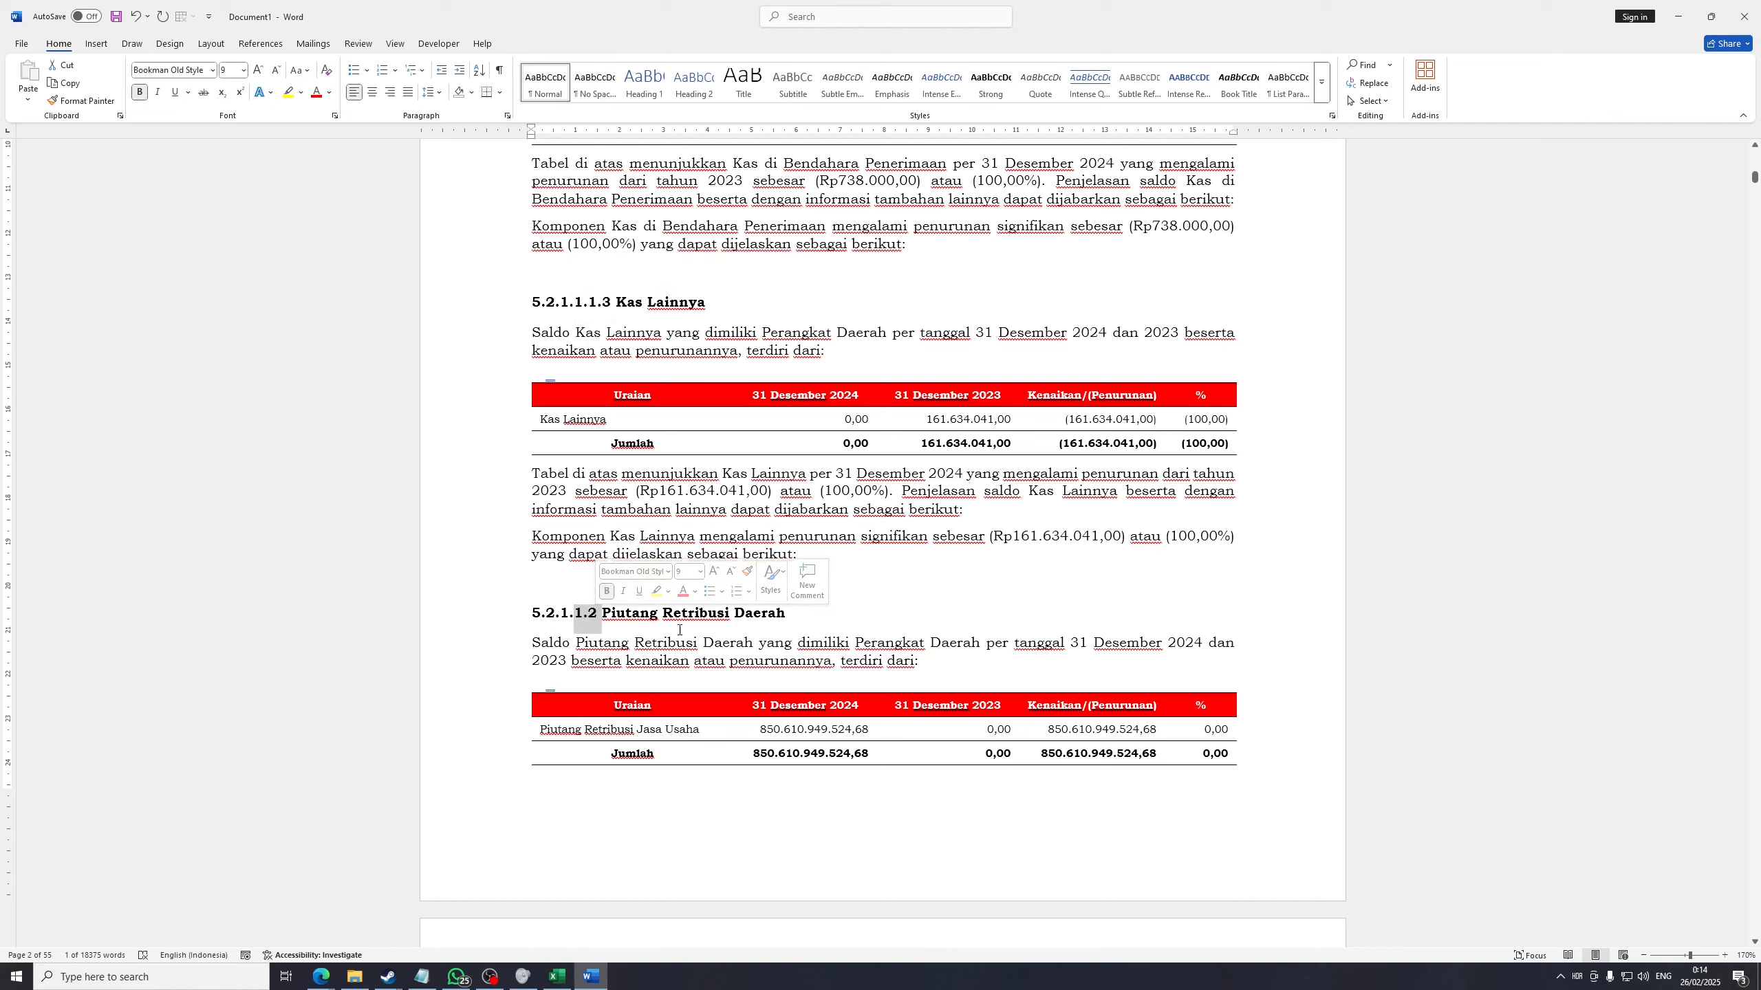
{"action": "left_click", "coordinate": [728, 658]}
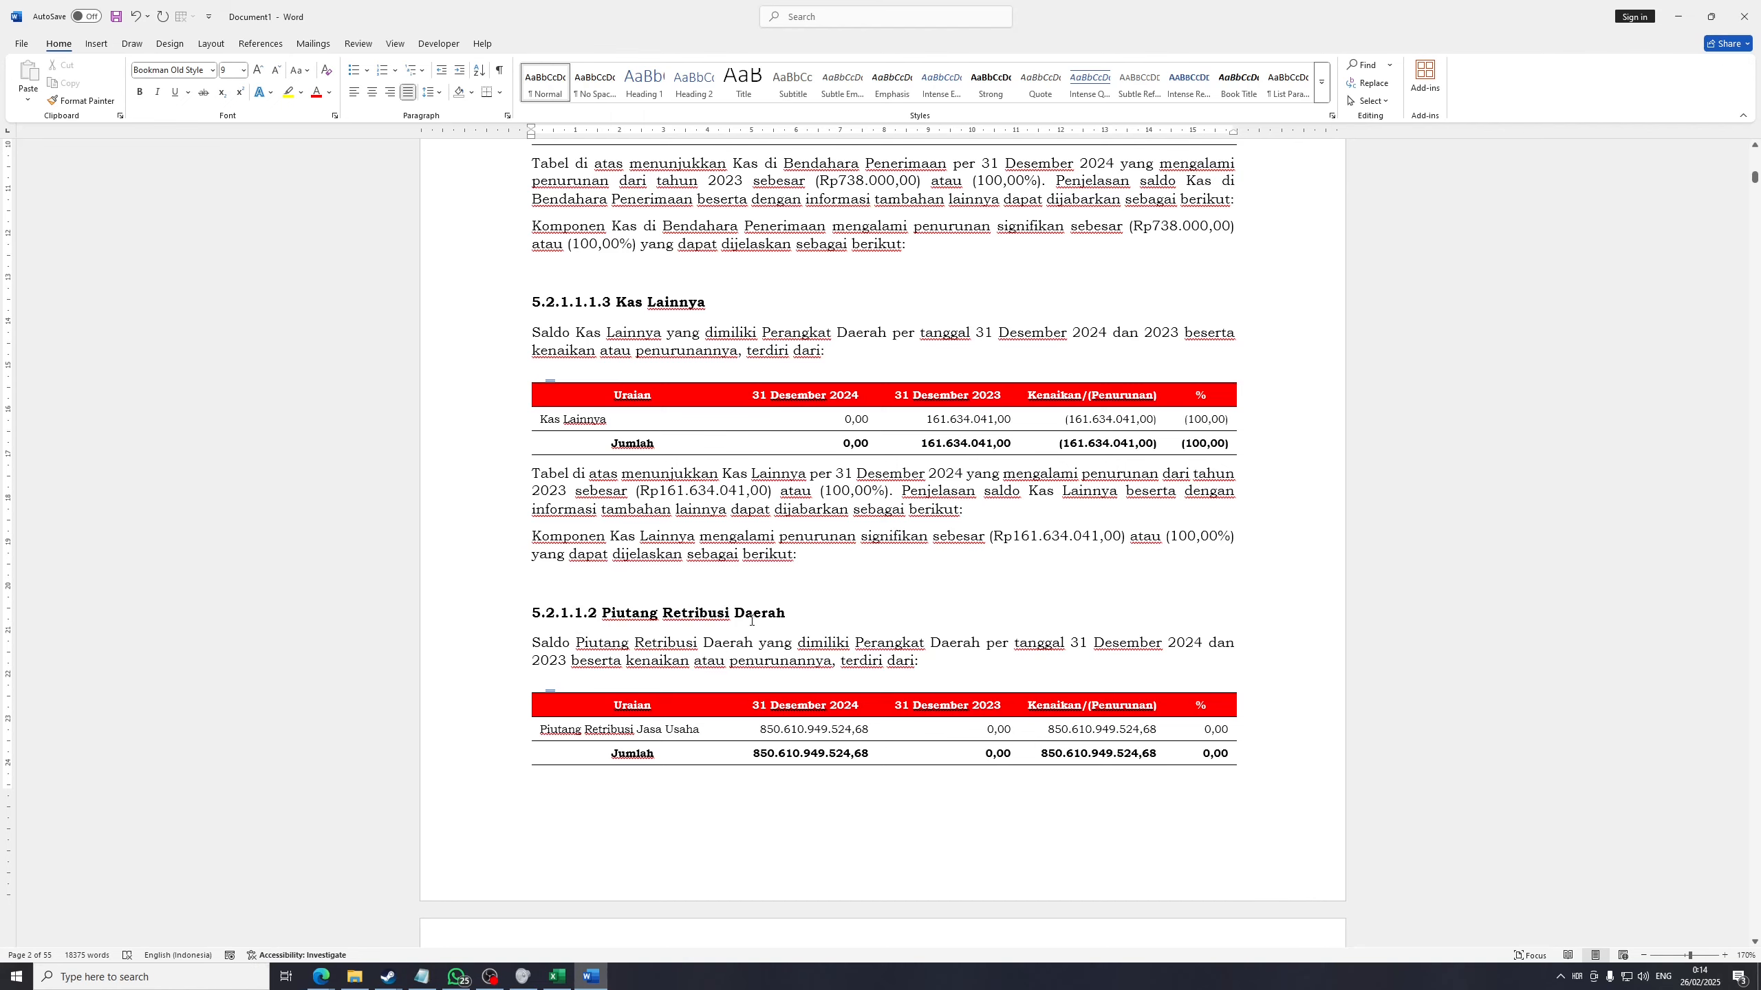
{"action": "scroll", "coordinate": [629, 605], "scroll_direction": "down", "scroll_amount": 1}
{"action": "left_click_drag", "start_coordinate": [574, 560], "coordinate": [597, 559]}
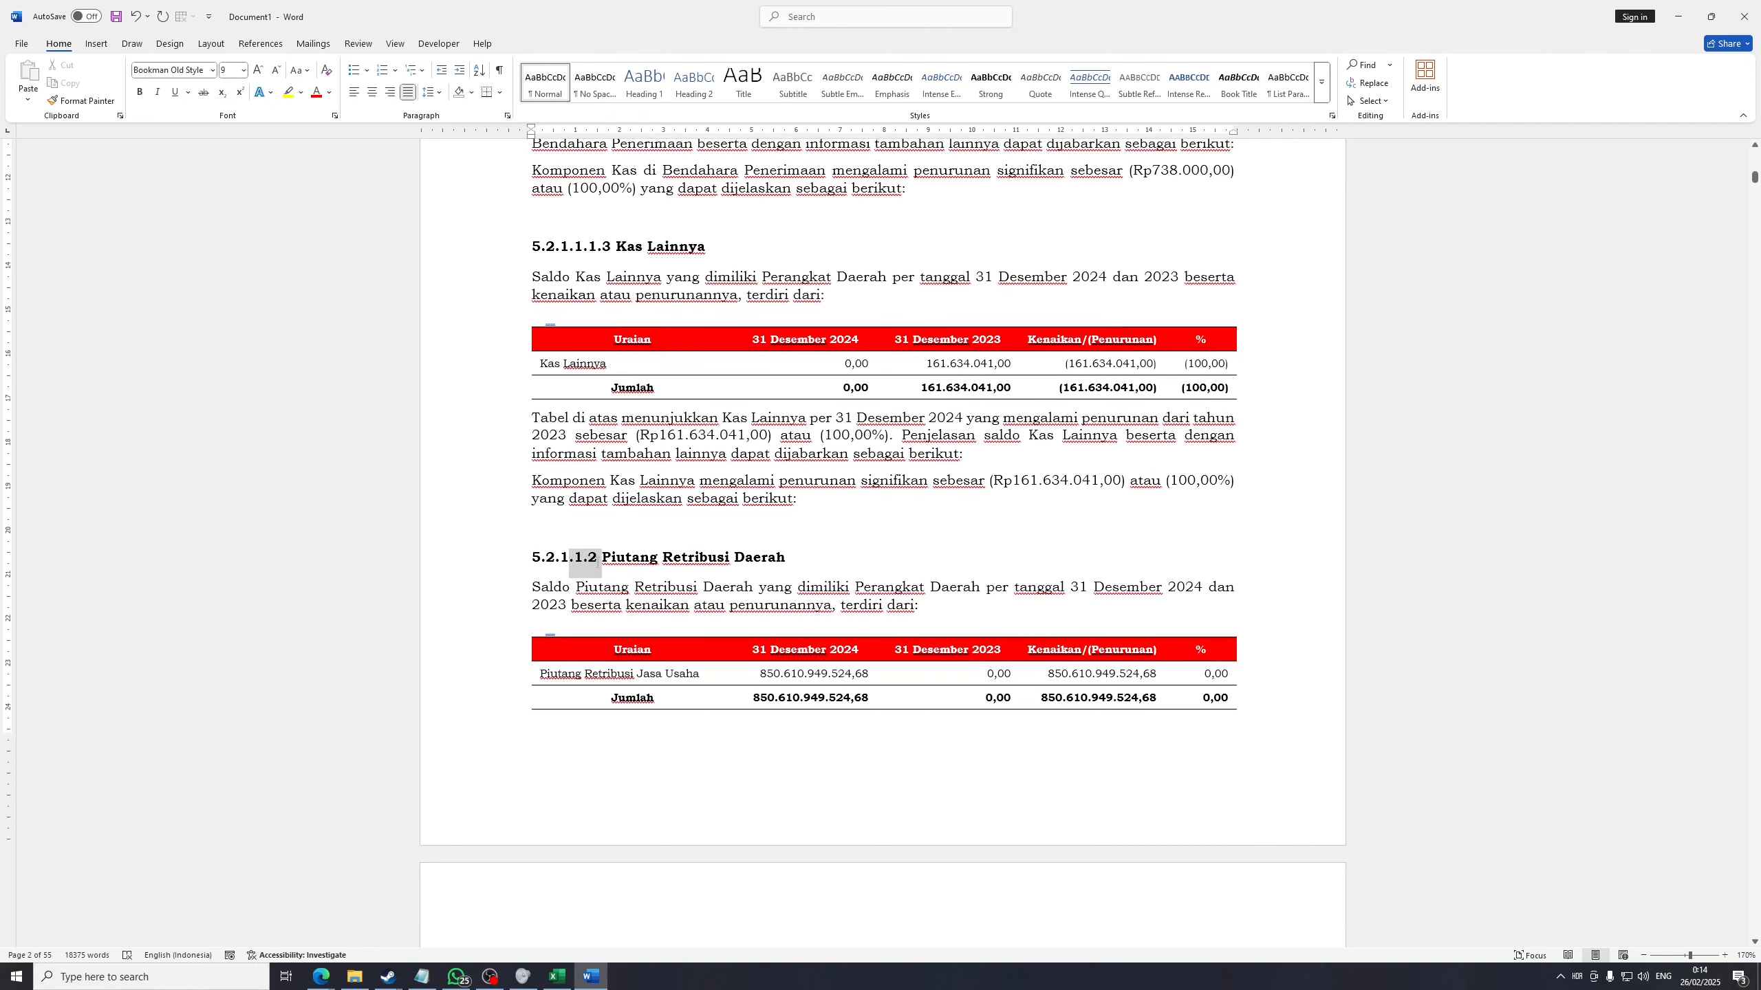
{"action": "left_click", "coordinate": [666, 585]}
Delete the Penjelasan saldo sentence and the Komponen Piutang Retribusi Jasa Usaha paragraph from the description of Piutang Retribusi Daerah
{"action": "scroll", "coordinate": [666, 585], "scroll_direction": "down", "scroll_amount": 4}
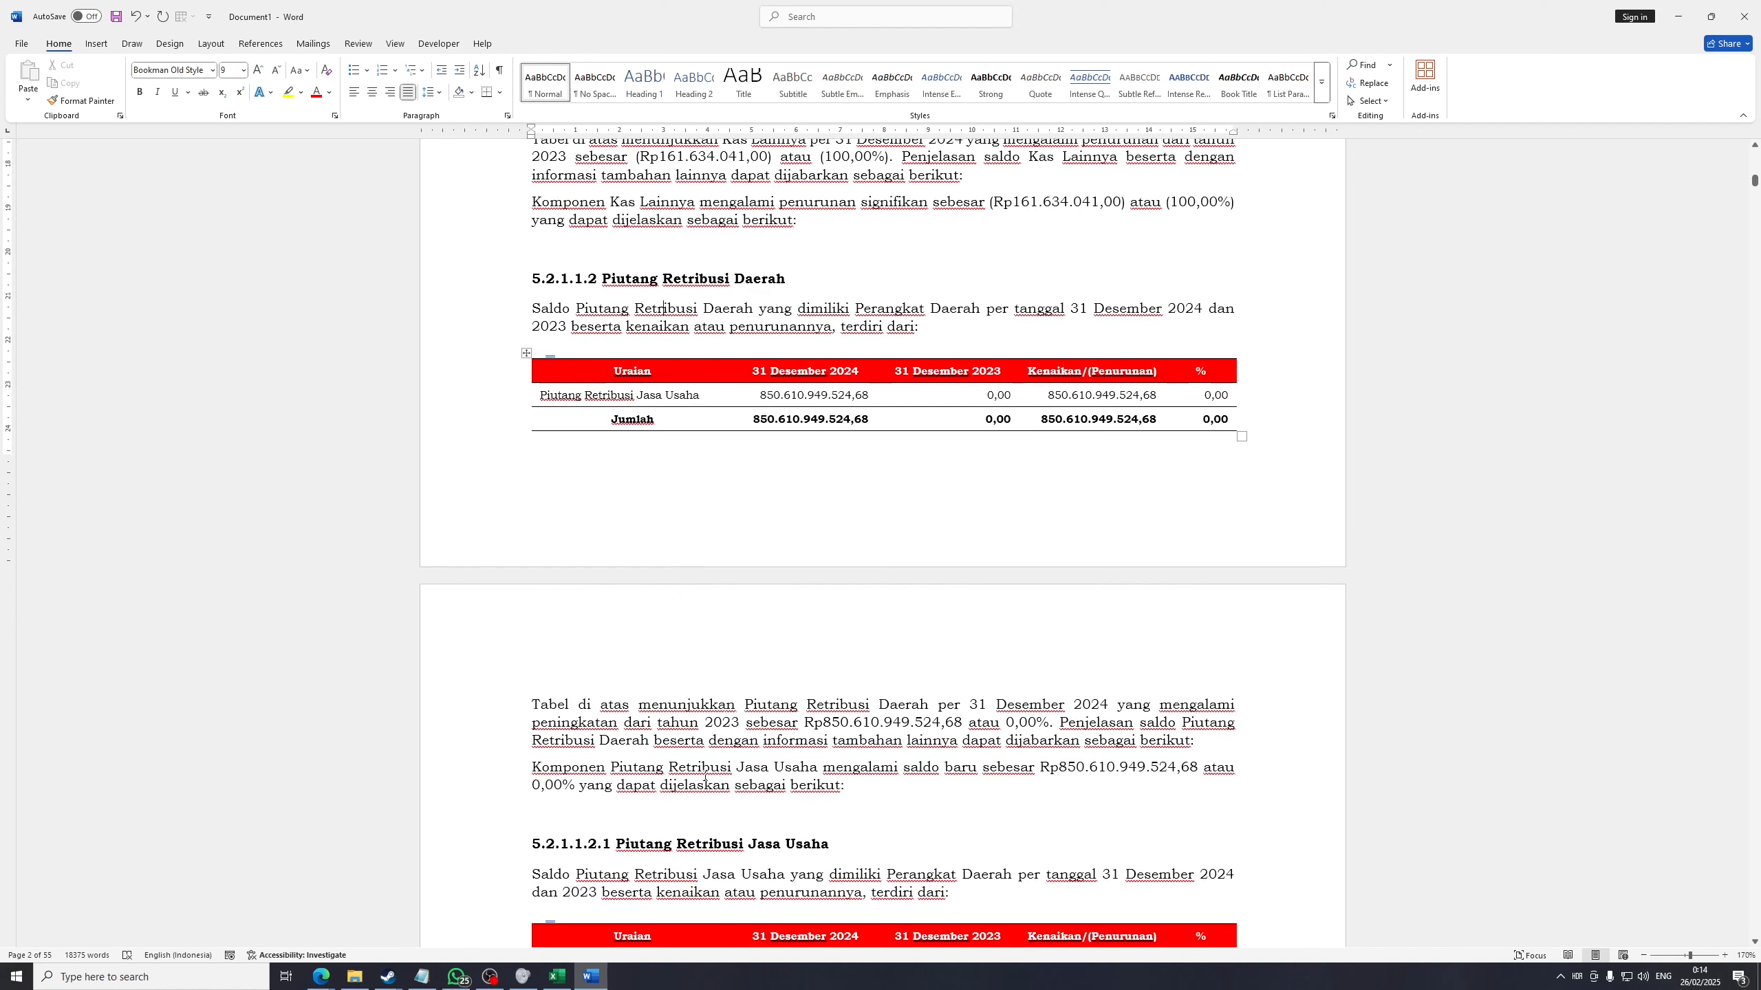
{"action": "left_click_drag", "start_coordinate": [840, 848], "coordinate": [575, 844]}
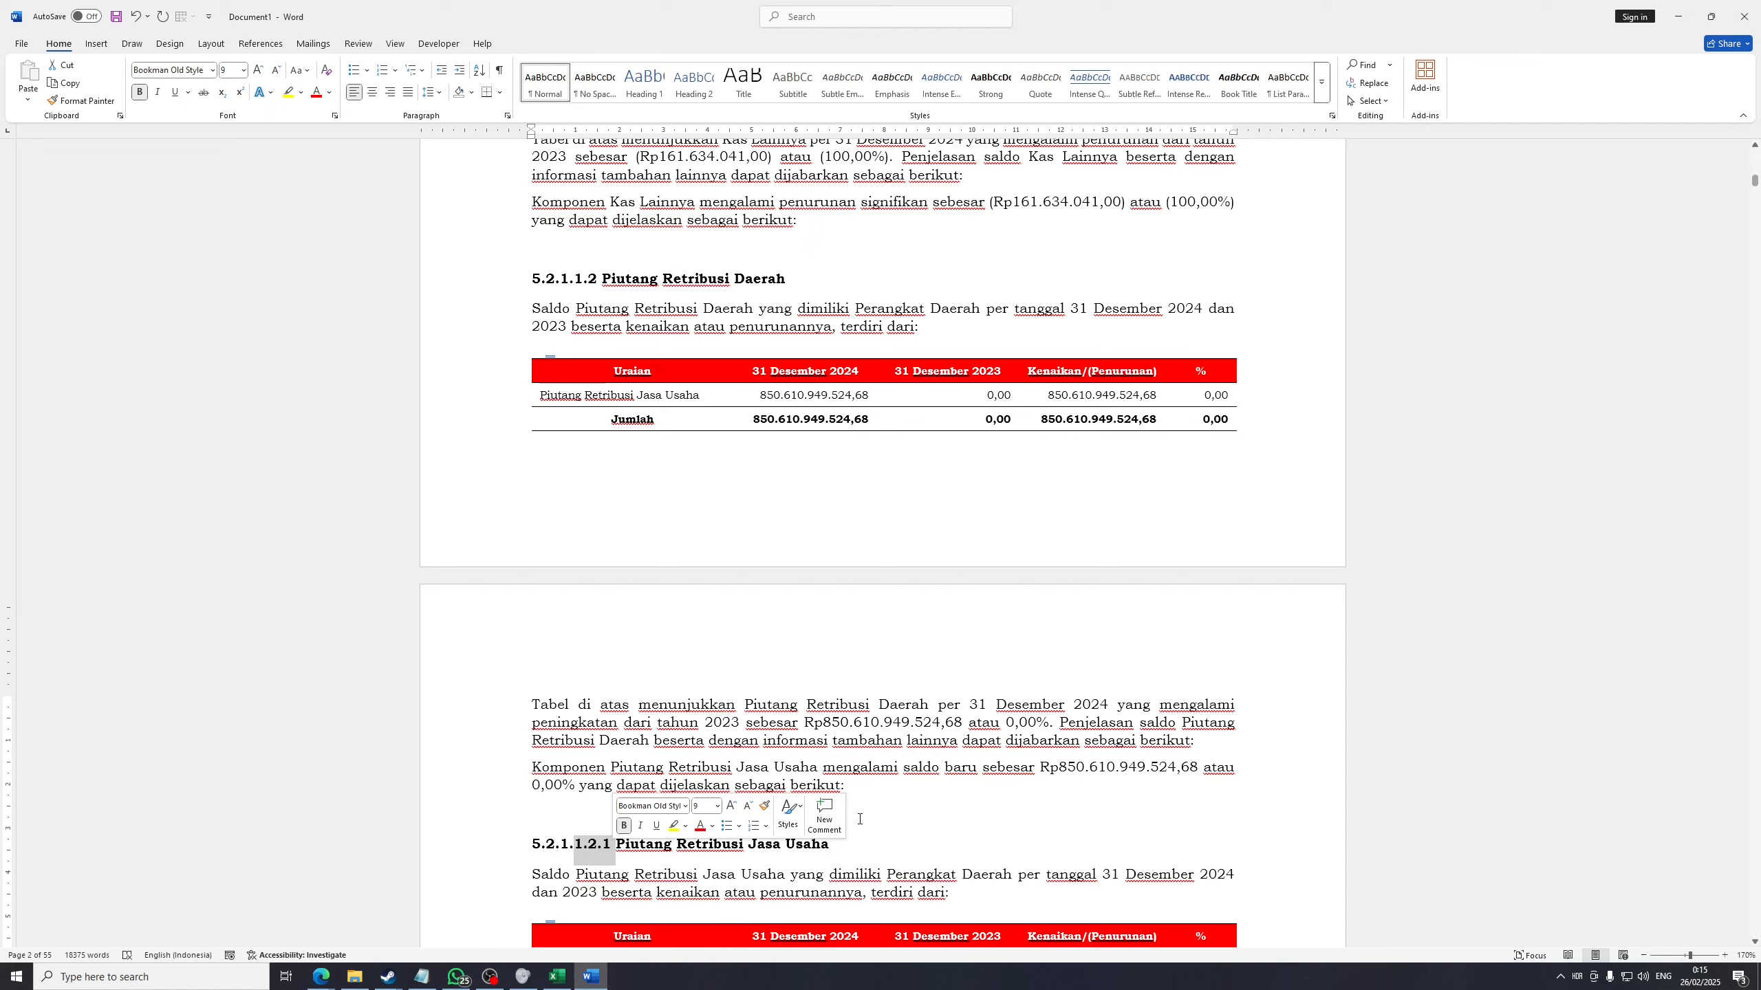
{"action": "left_click", "coordinate": [884, 818]}
{"action": "left_click_drag", "start_coordinate": [860, 789], "coordinate": [1057, 722]}
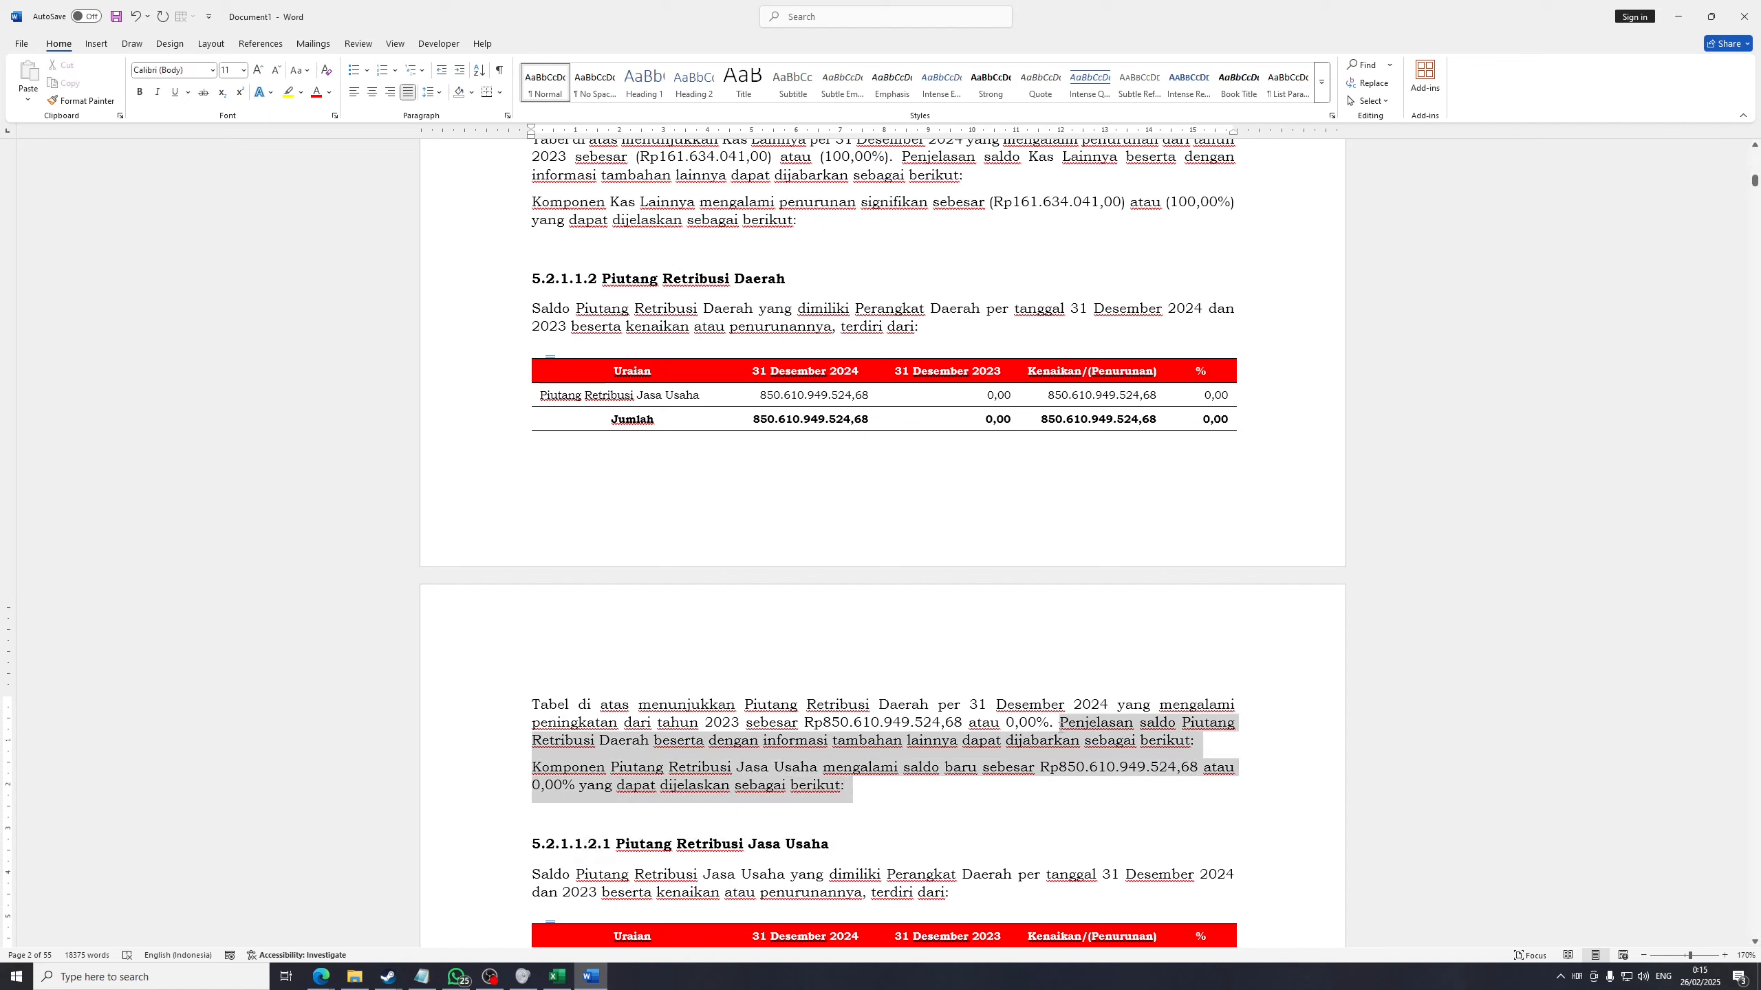
{"action": "key", "text": "BackSpace"}
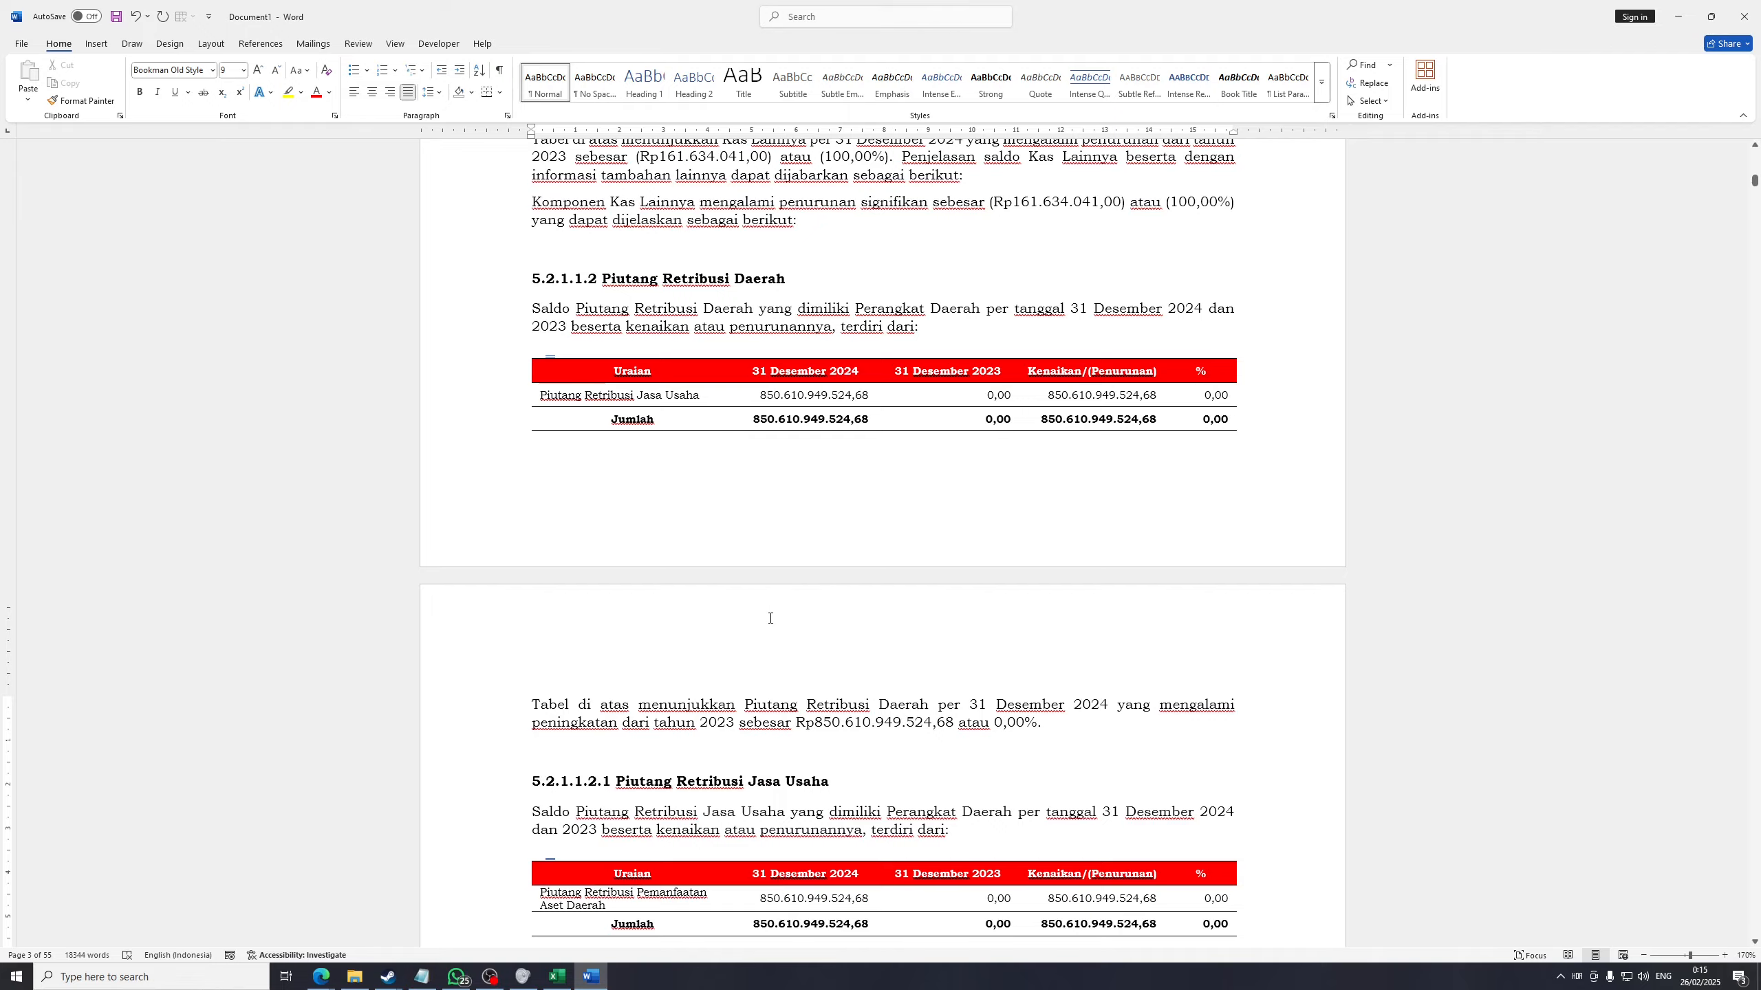
Skim the account sections that follow Piutang Retribusi Daerah and return to the 5.2.1 ASET section at the document's start
{"action": "scroll", "coordinate": [770, 617], "scroll_direction": "down", "scroll_amount": 10}
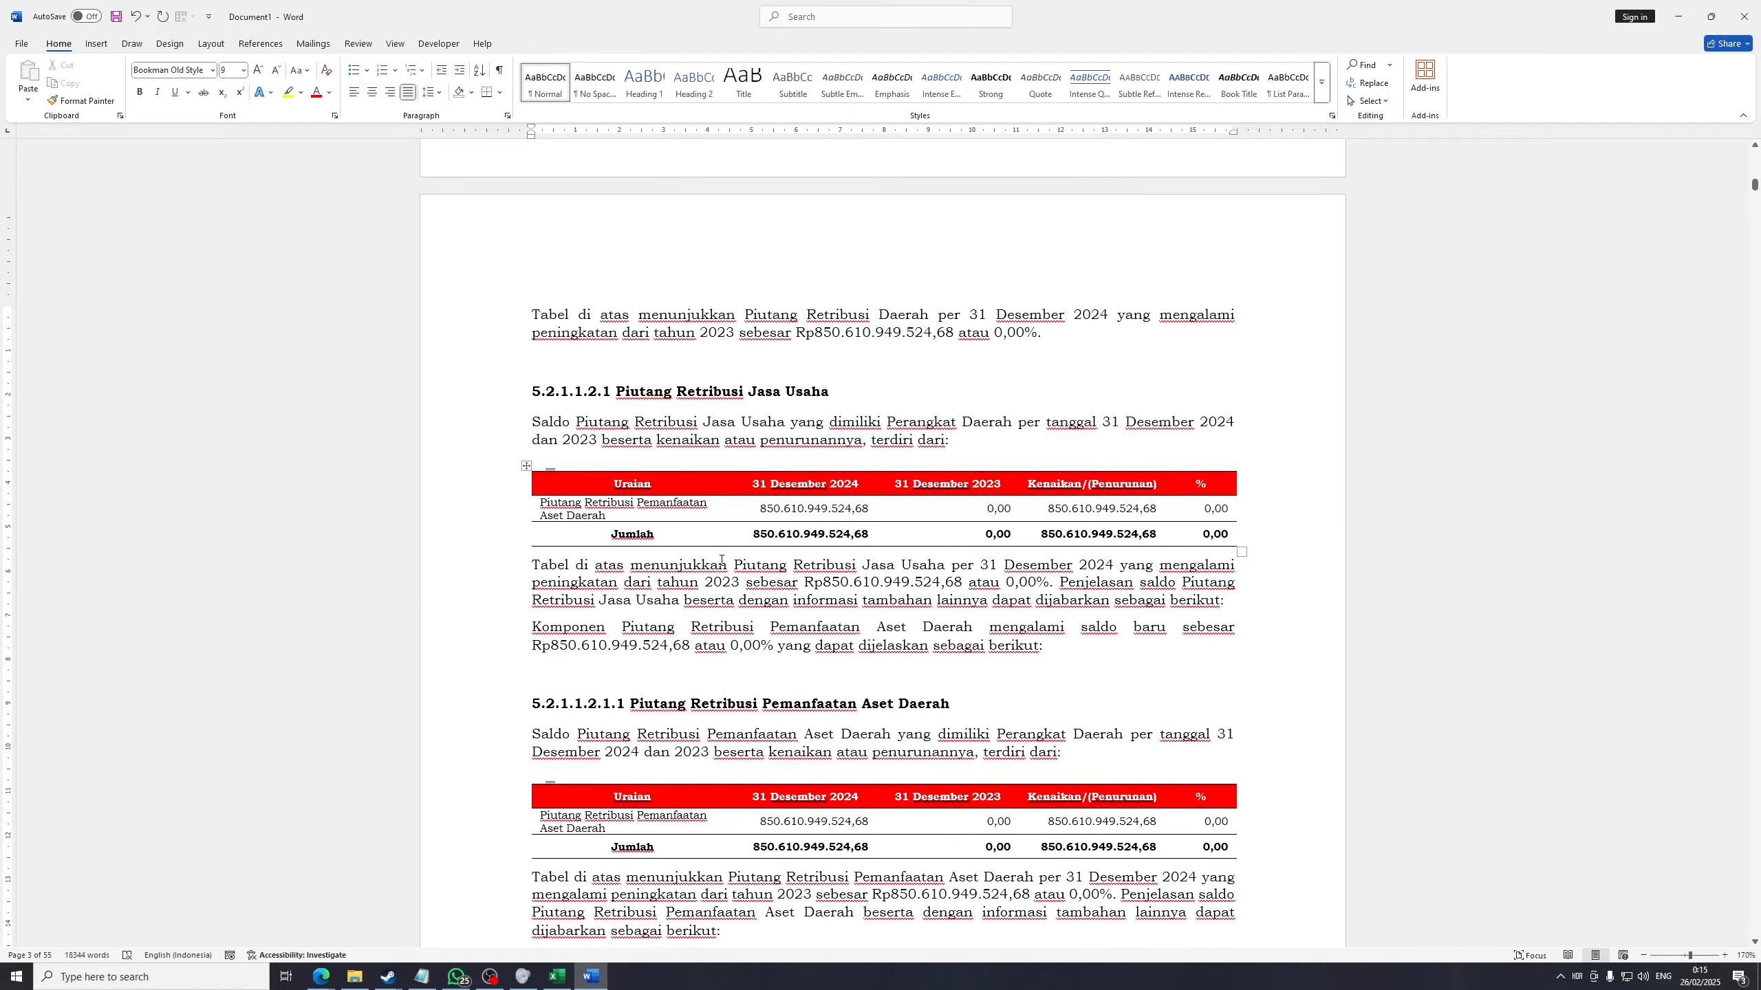
{"action": "scroll", "coordinate": [790, 628], "scroll_direction": "down", "scroll_amount": 10}
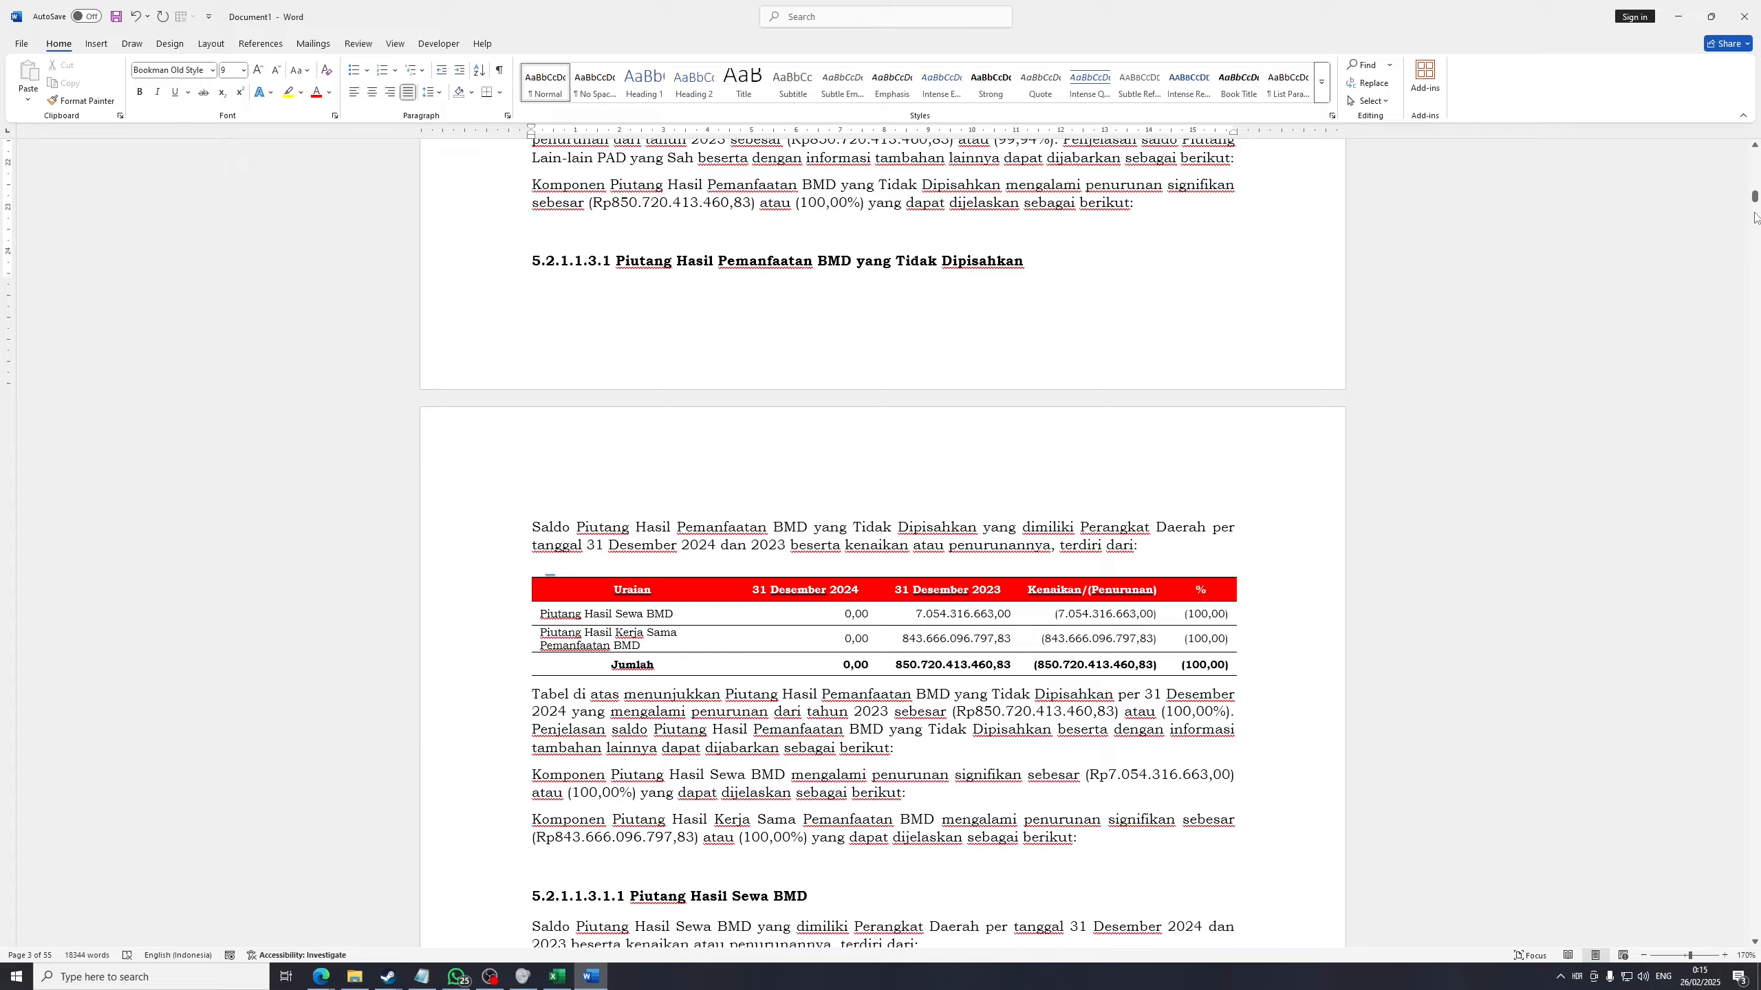
{"action": "left_click_drag", "start_coordinate": [1754, 199], "coordinate": [1755, 151]}
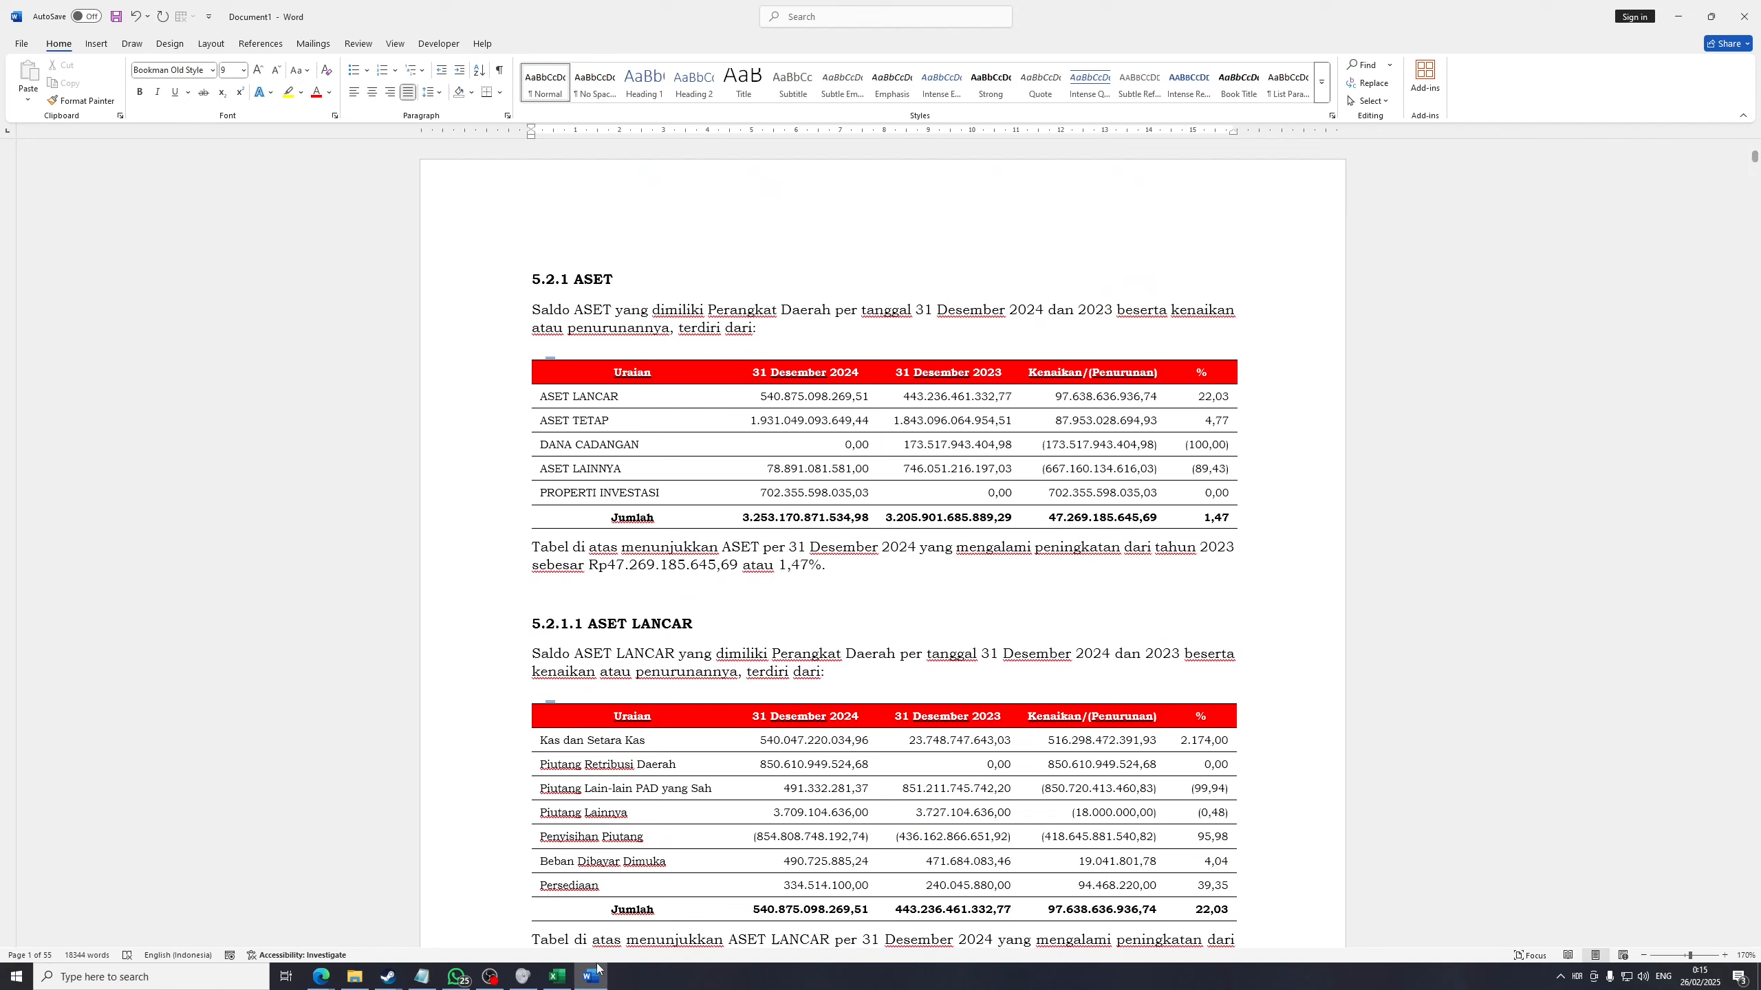
Switch to the Laporan Neraca workbook in Excel and look over the pie charts on the Charts_Pie sheet
{"action": "left_click", "coordinate": [556, 976]}
{"action": "left_click", "coordinate": [444, 330]}
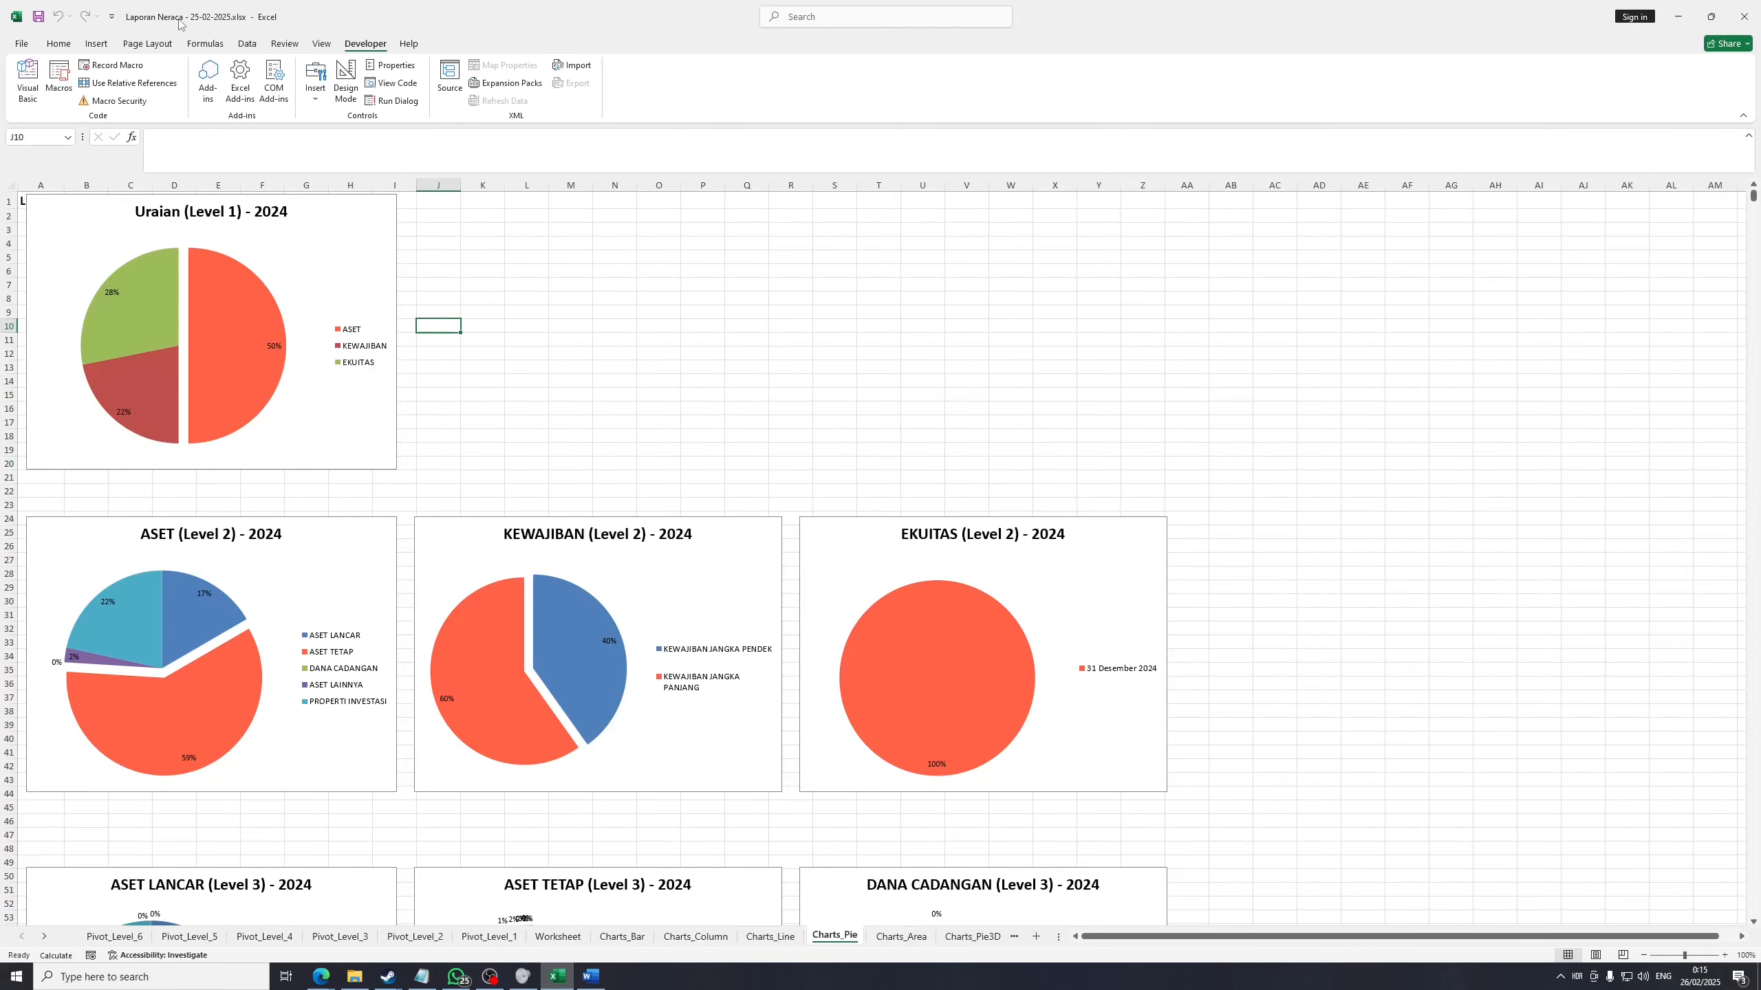
{"action": "left_click", "coordinate": [860, 272]}
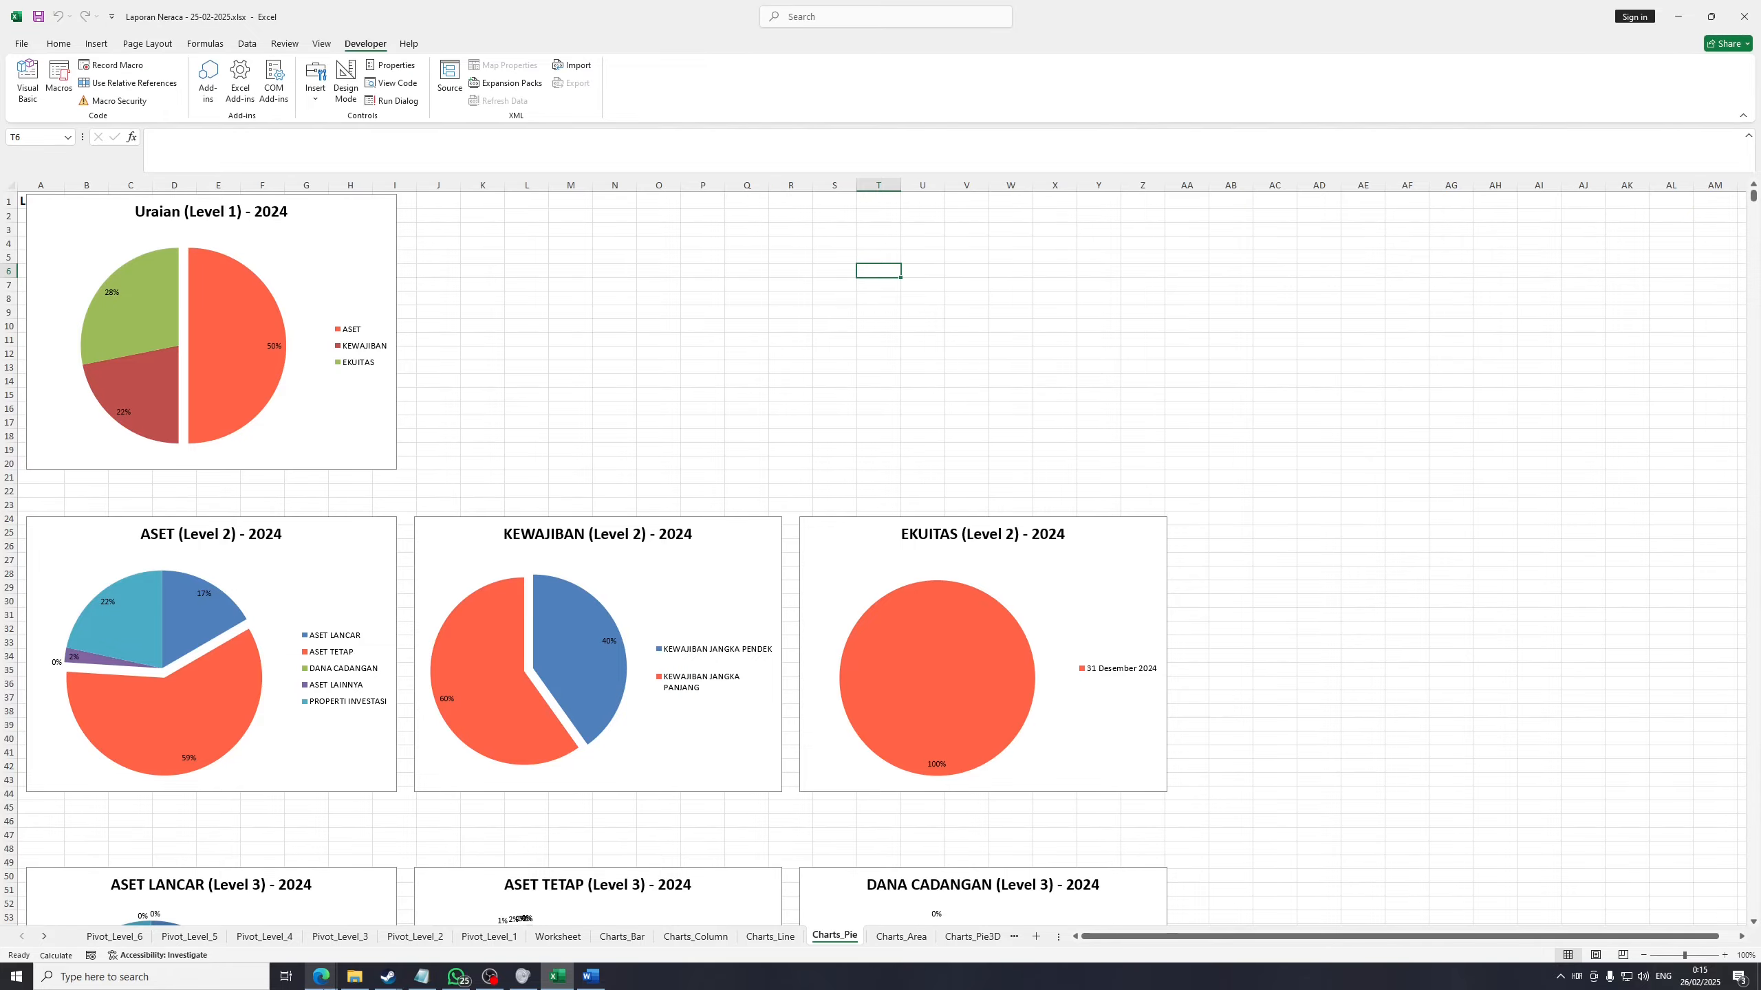
Return to the Word document and review the a) Komponen Kas di Kas Daerah list item below its table
{"action": "left_click", "coordinate": [590, 977]}
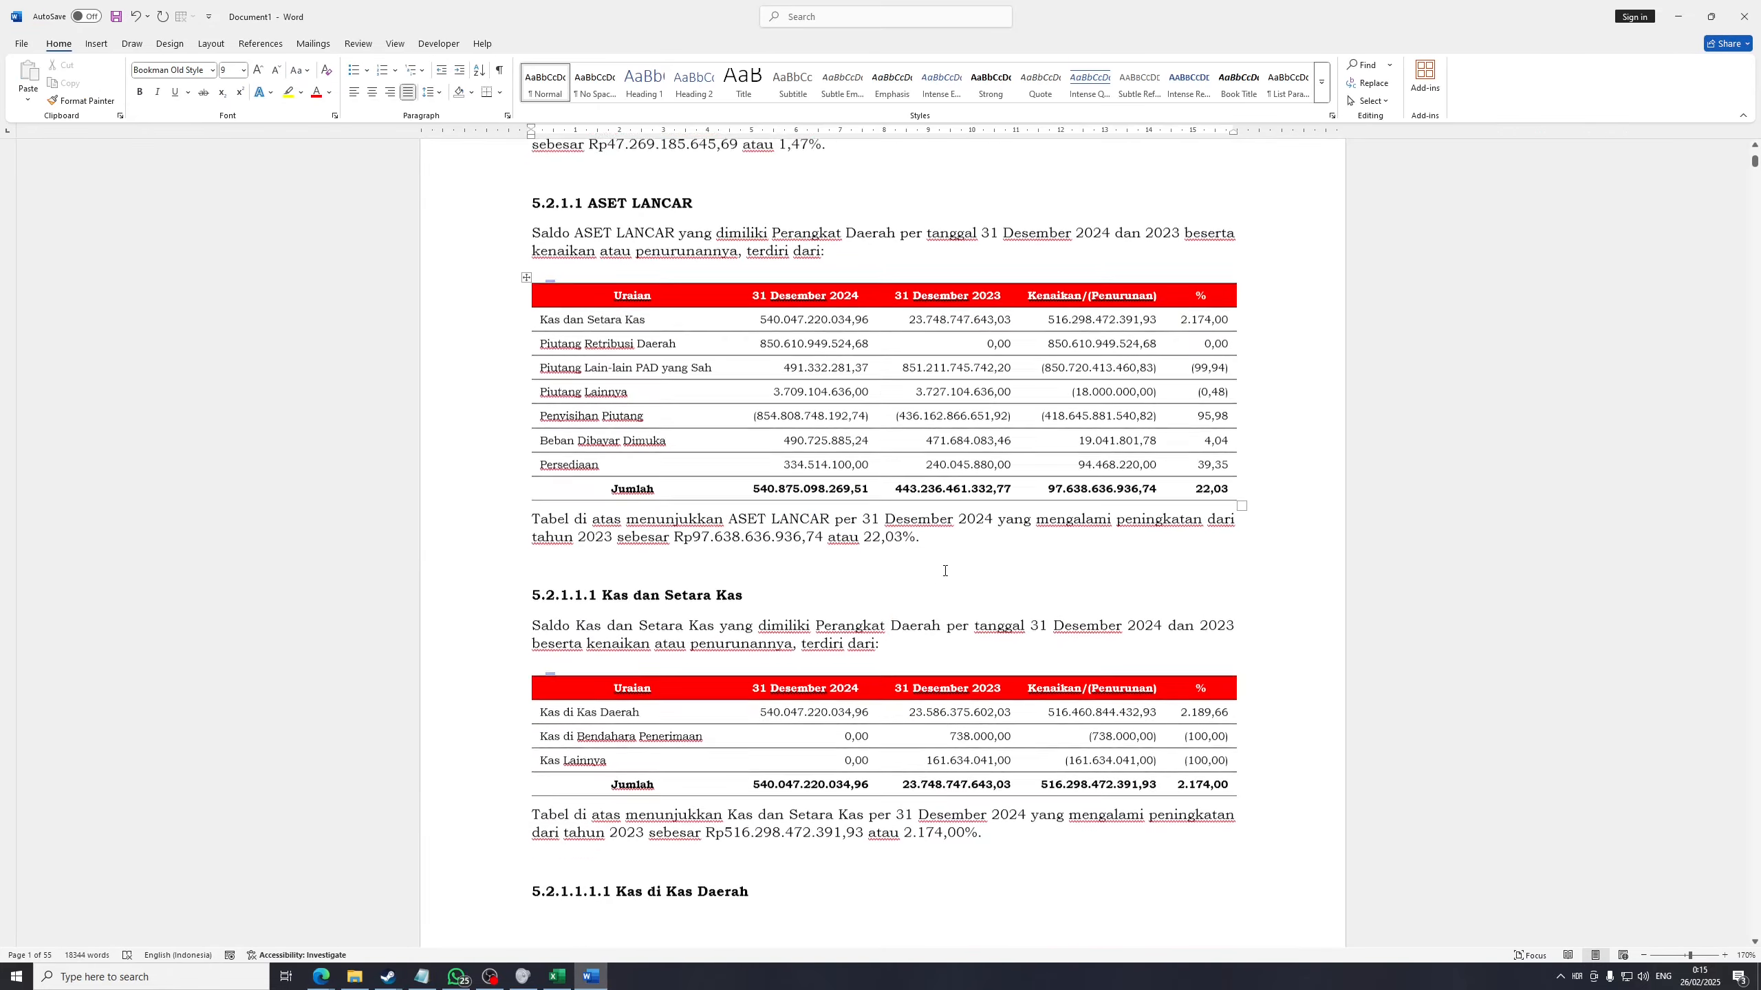
{"action": "scroll", "coordinate": [945, 570], "scroll_direction": "down", "scroll_amount": 12}
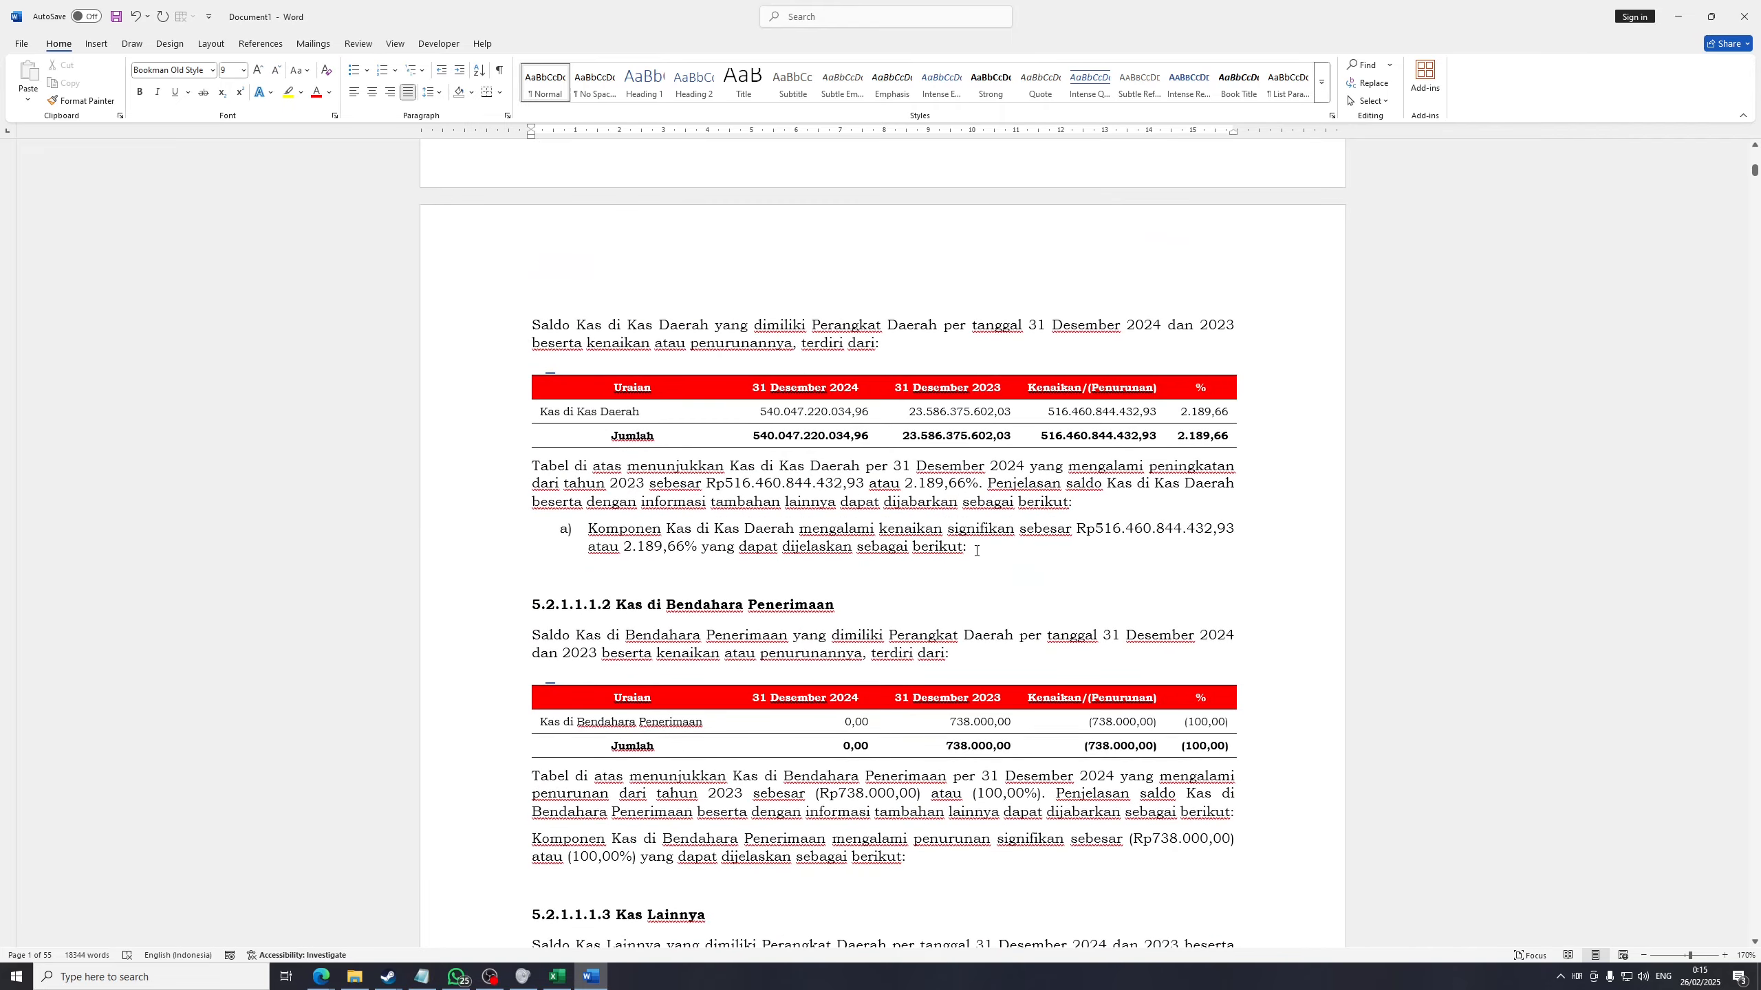
{"action": "scroll", "coordinate": [976, 551], "scroll_direction": "down", "scroll_amount": 1}
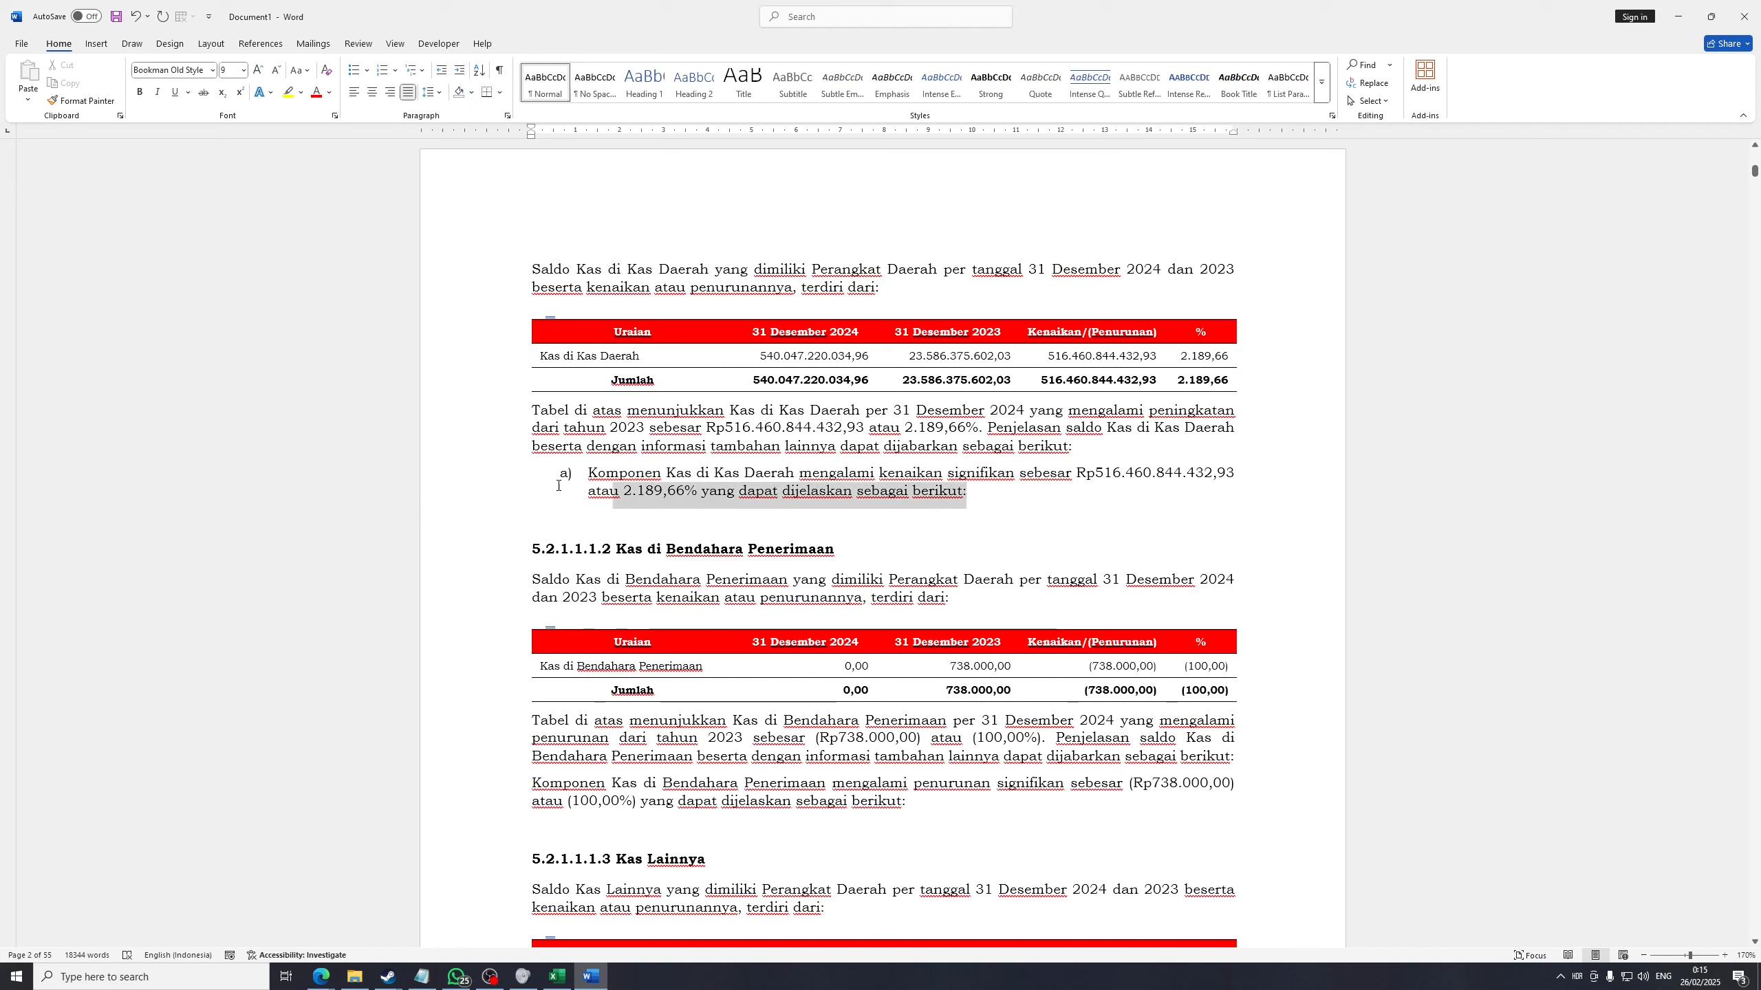
{"action": "triple_click", "coordinate": [984, 496]}
{"action": "left_click", "coordinate": [980, 505]}
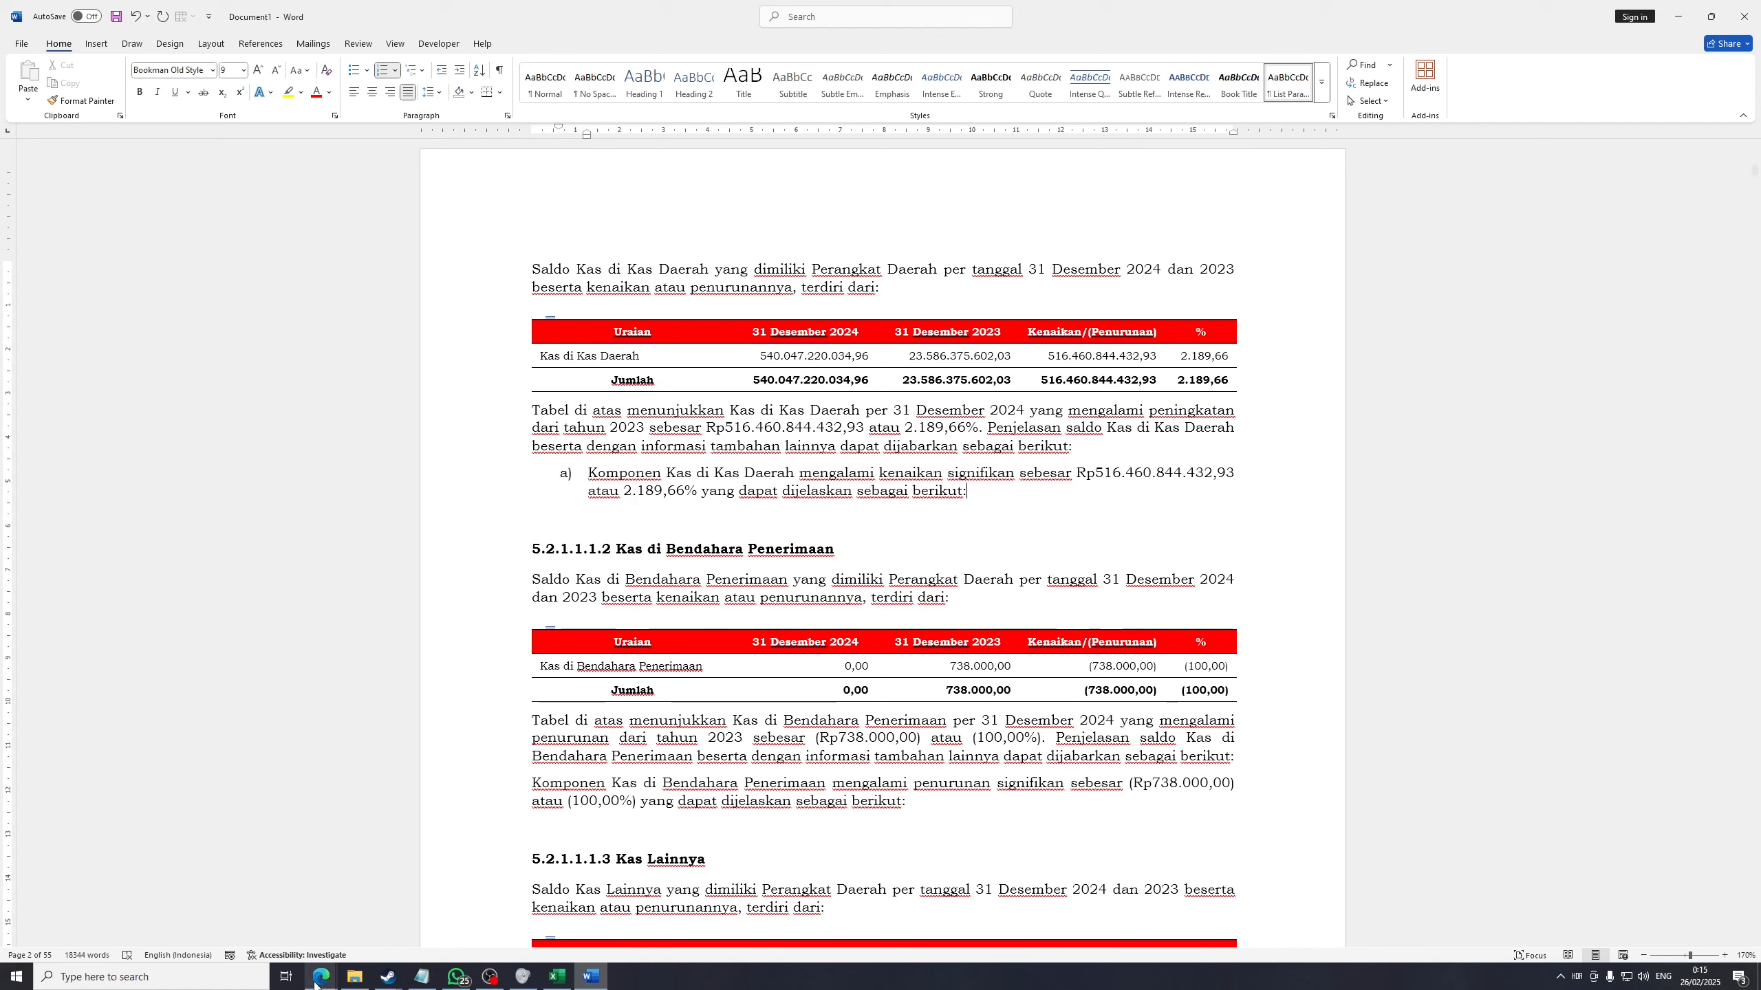
Switch to the CALK BPKAD Unaudited 2024 PDF in Edge and examine the BAB V title and section 5.1 with its table
{"action": "mouse_move", "coordinate": [313, 985]}
{"action": "left_click", "coordinate": [289, 928]}
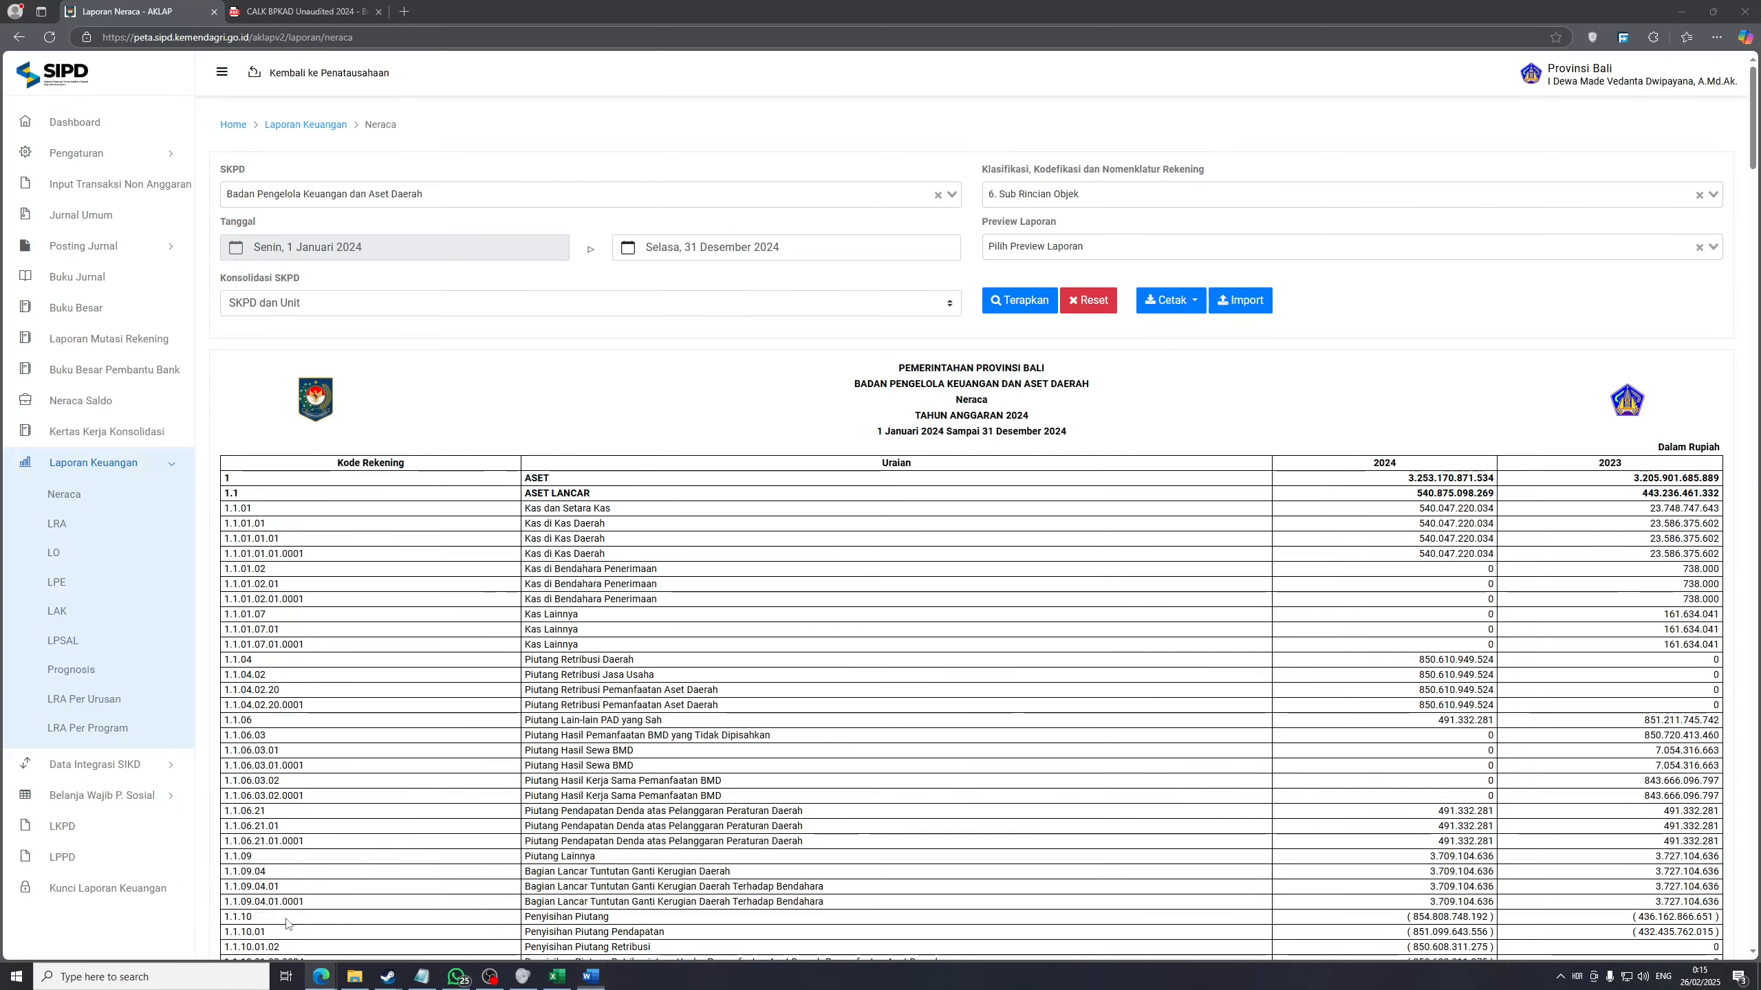
{"action": "left_click", "coordinate": [275, 8]}
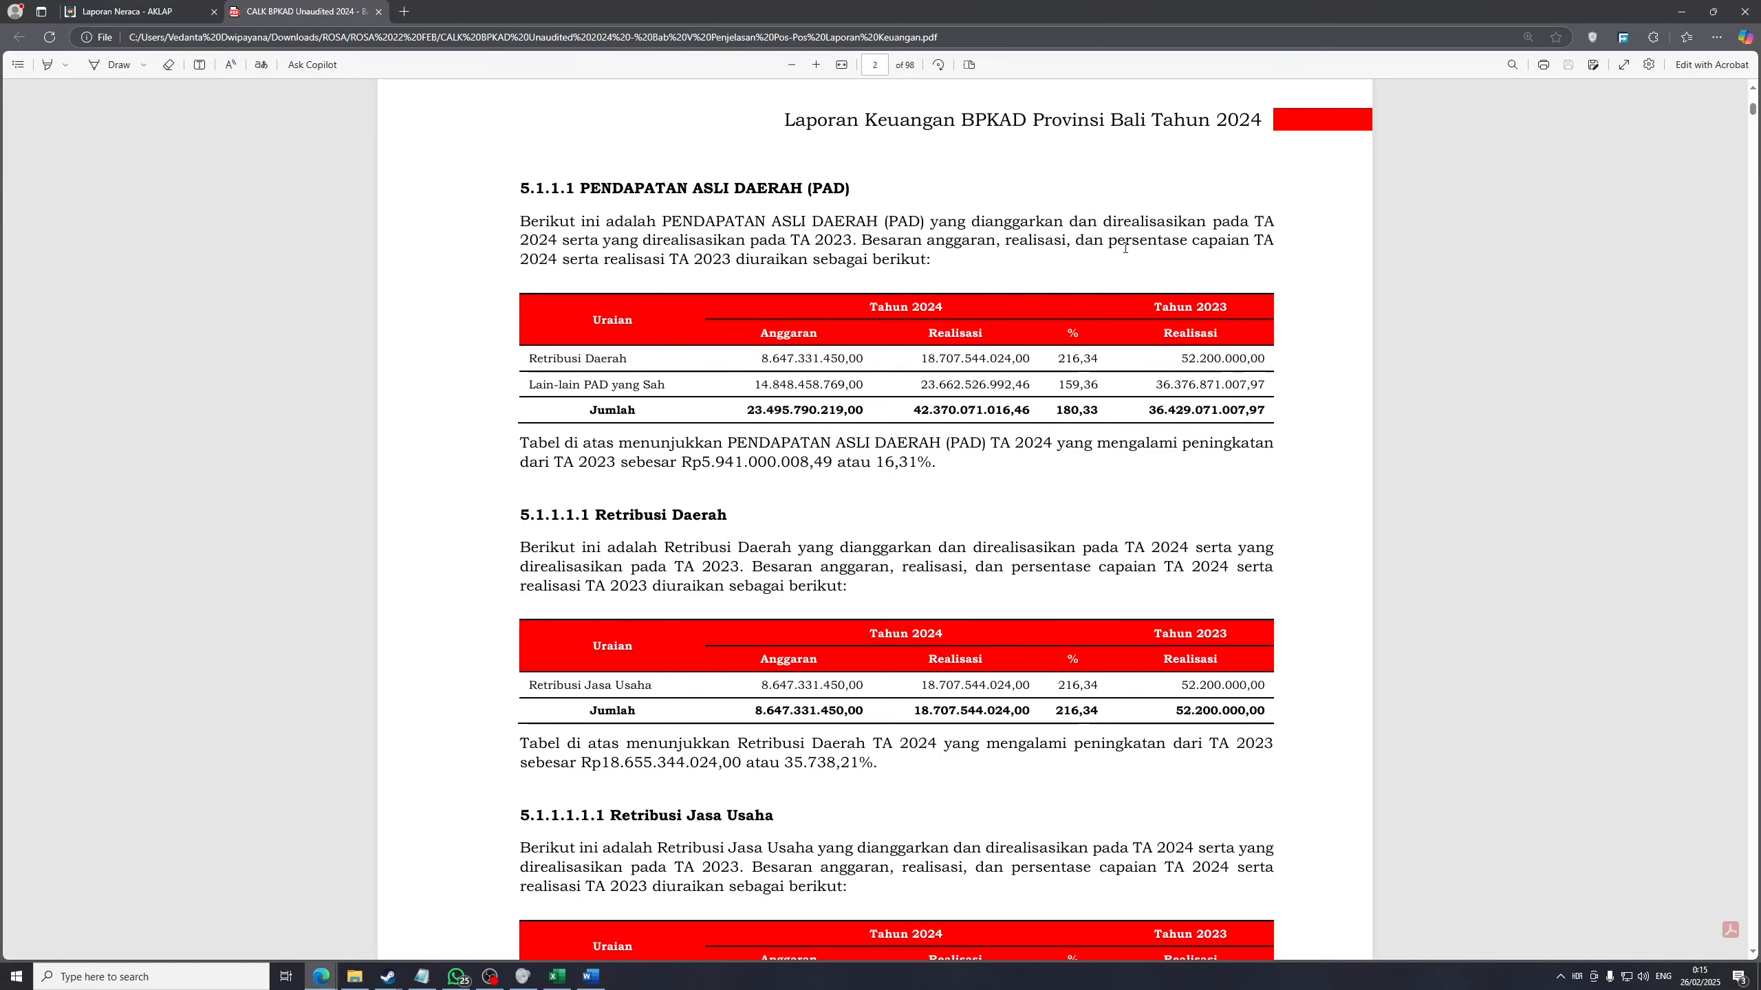
{"action": "scroll", "coordinate": [1502, 495], "scroll_direction": "up", "scroll_amount": 15}
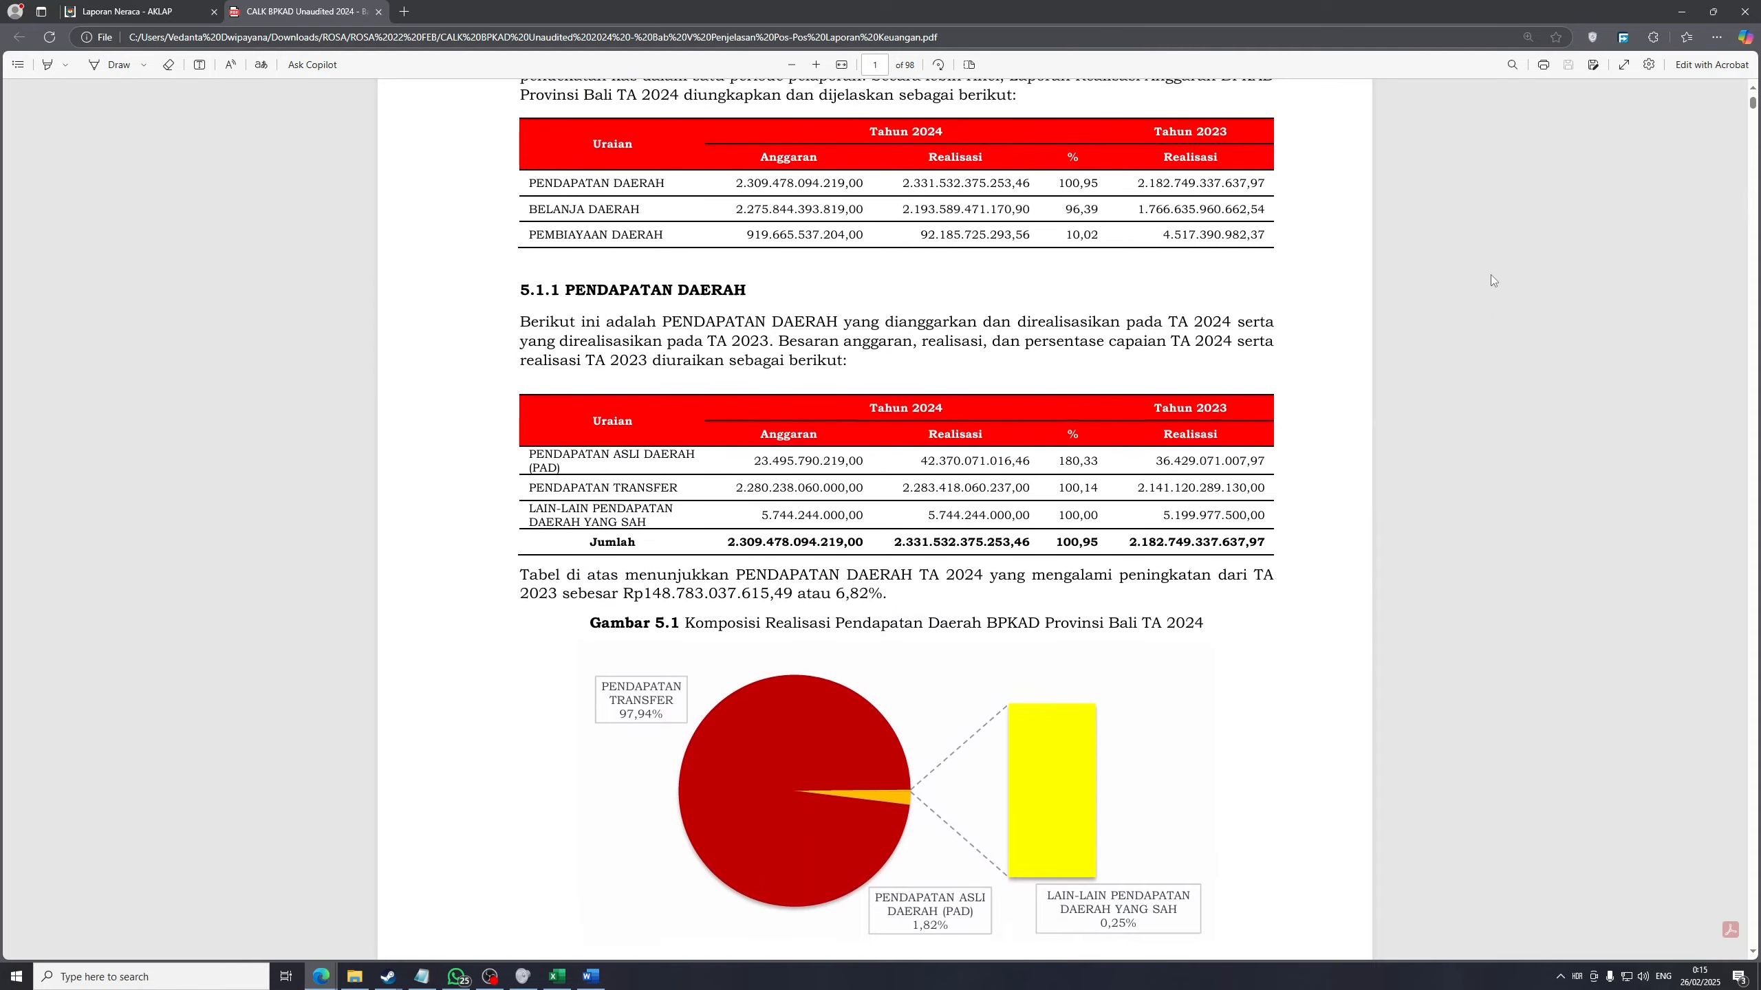
{"action": "scroll", "coordinate": [1442, 333], "scroll_direction": "up", "scroll_amount": 5}
{"action": "scroll", "coordinate": [823, 202], "scroll_direction": "up", "scroll_amount": 1}
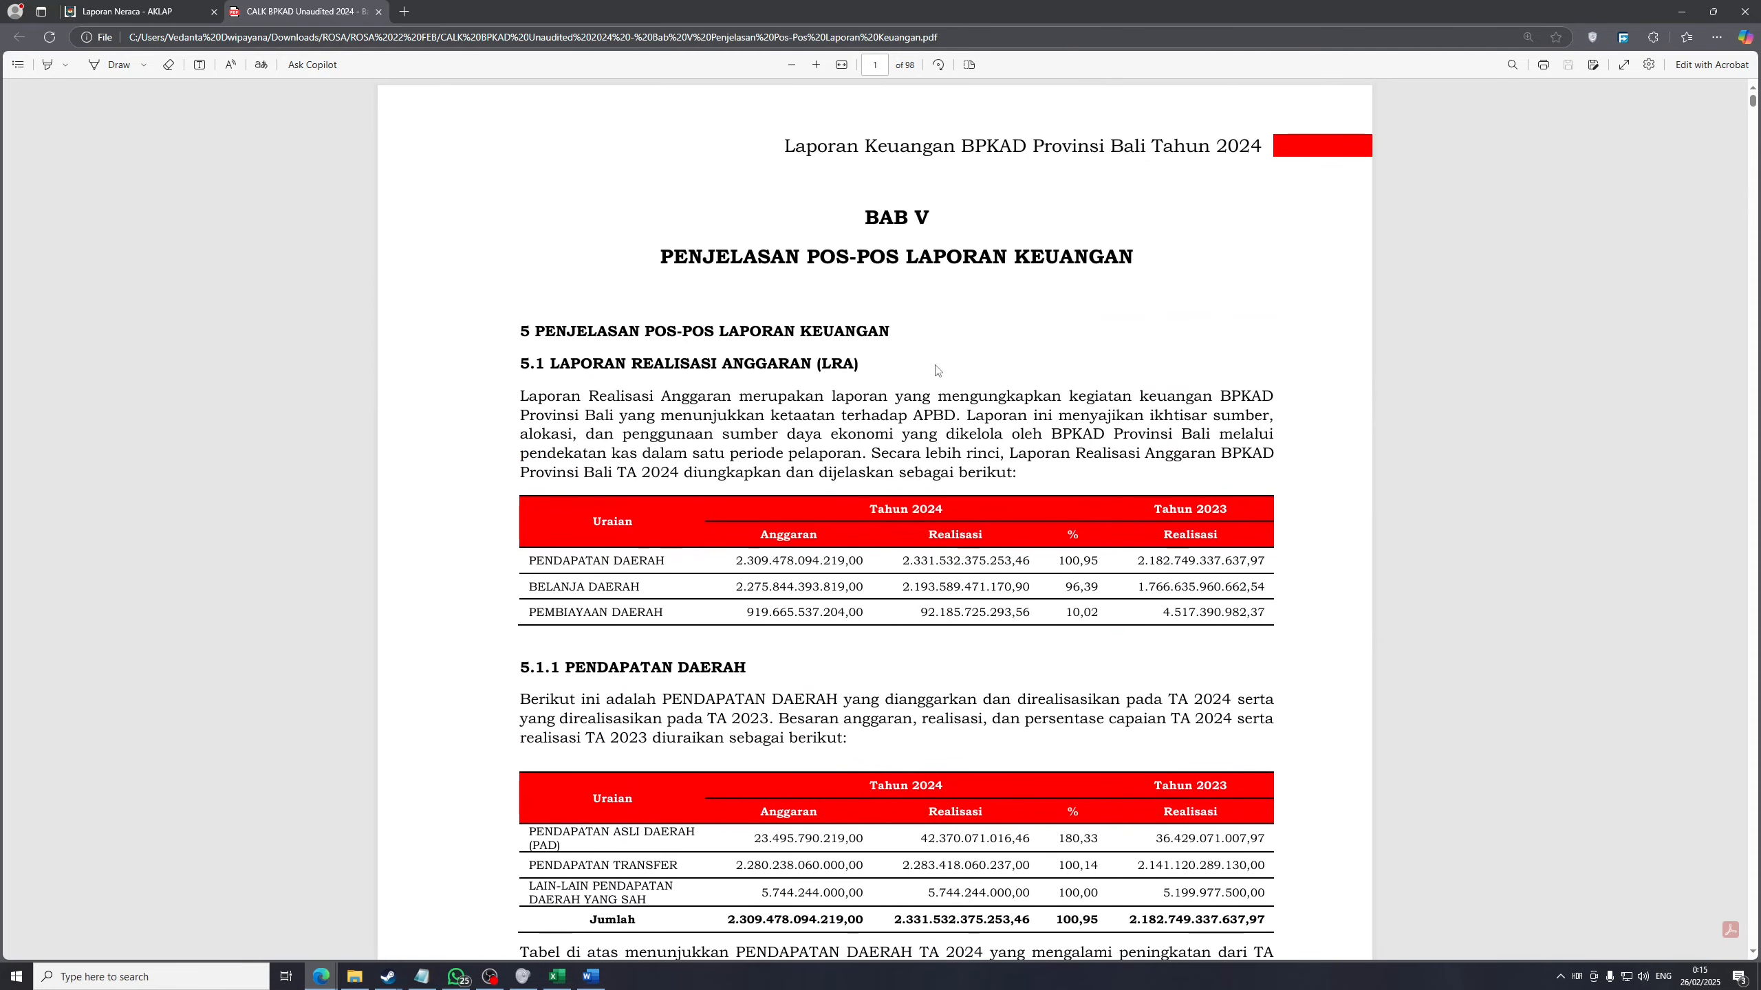
{"action": "left_click_drag", "start_coordinate": [863, 217], "coordinate": [1149, 259]}
{"action": "left_click", "coordinate": [1151, 260]}
{"action": "scroll", "coordinate": [1067, 463], "scroll_direction": "down", "scroll_amount": 4}
{"action": "scroll", "coordinate": [1067, 462], "scroll_direction": "up", "scroll_amount": 2}
{"action": "left_click_drag", "start_coordinate": [518, 193], "coordinate": [1288, 482]}
{"action": "left_click", "coordinate": [1120, 518]}
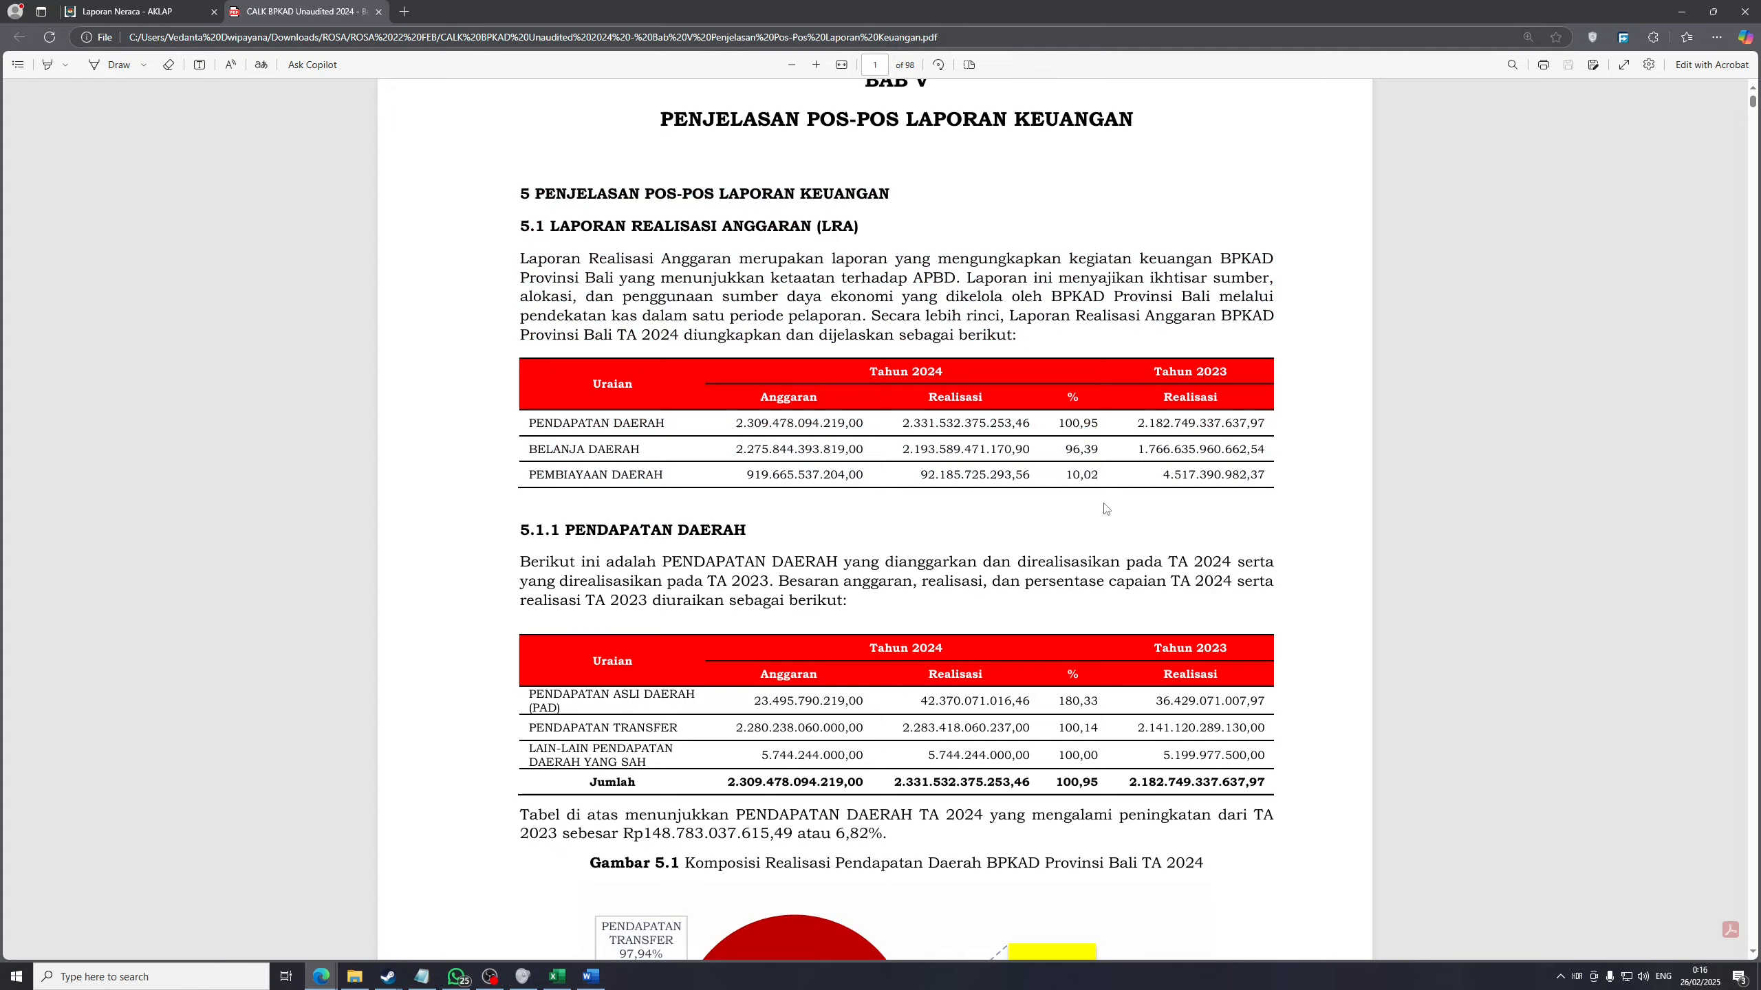
Review the 5.1.1 PENDAPATAN DAERAH section of the PDF, including its table, description and the Gambar 5.1 composition chart
{"action": "scroll", "coordinate": [1046, 468], "scroll_direction": "down", "scroll_amount": 4}
{"action": "left_click_drag", "start_coordinate": [520, 255], "coordinate": [876, 333]}
{"action": "left_click", "coordinate": [809, 386]}
{"action": "scroll", "coordinate": [809, 386], "scroll_direction": "down", "scroll_amount": 2}
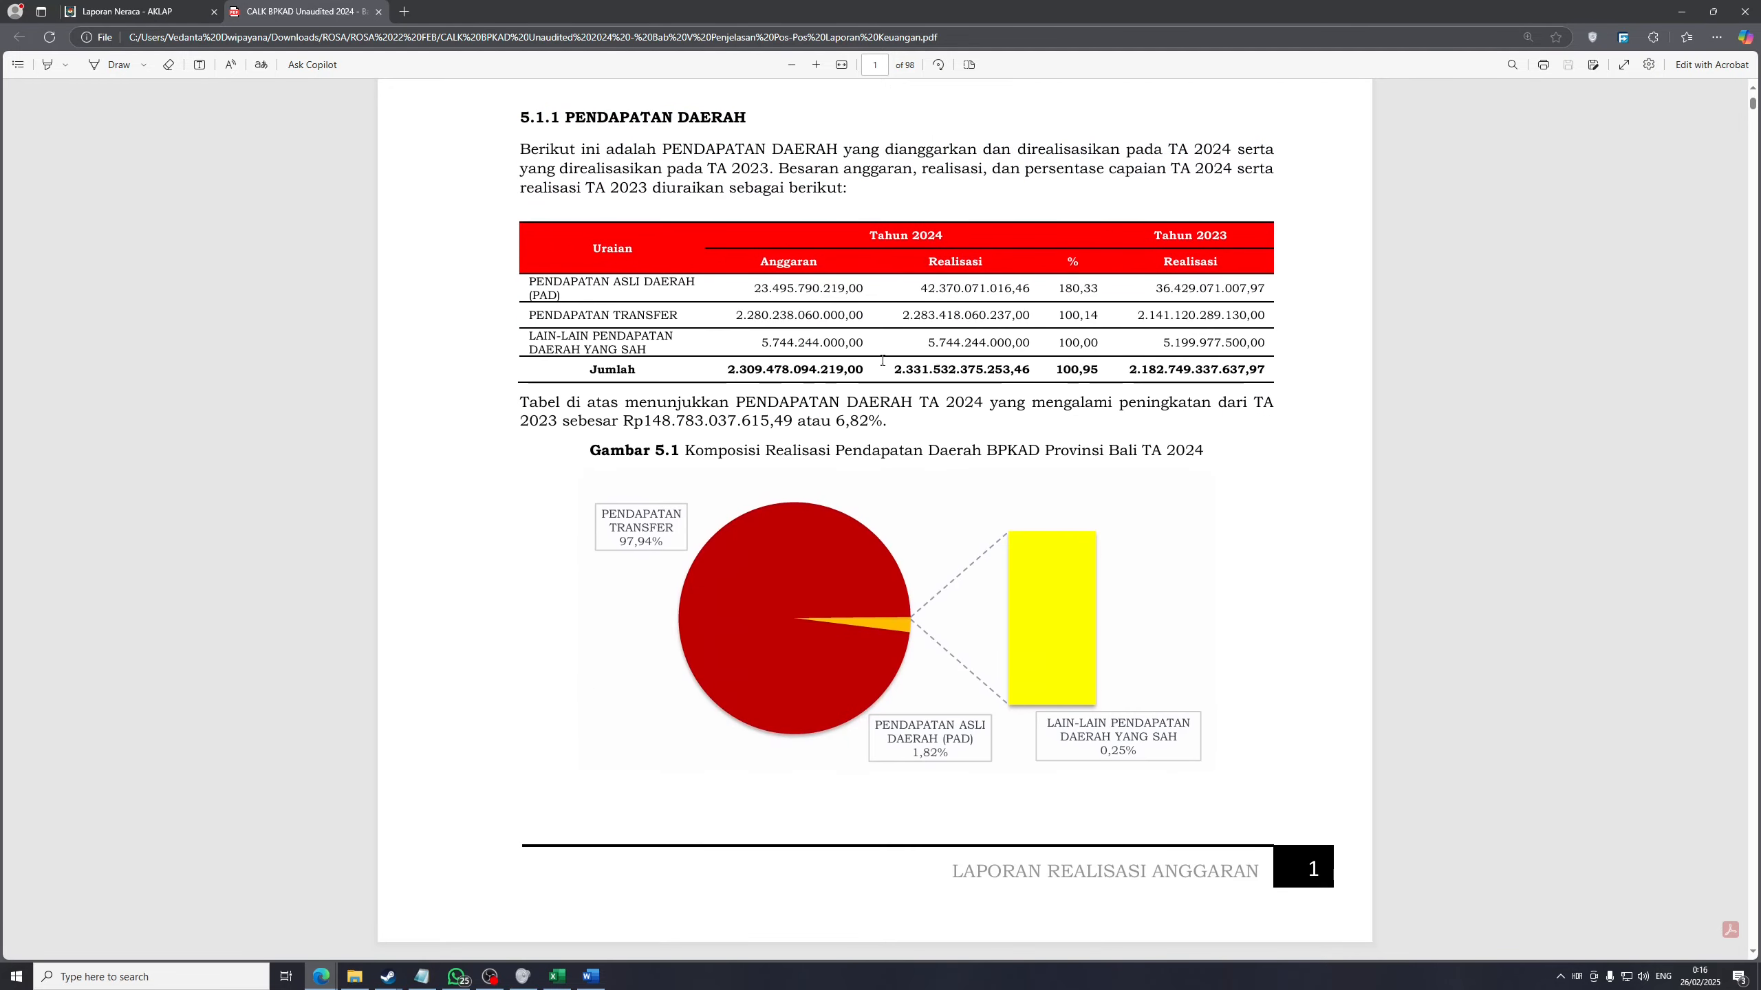
{"action": "scroll", "coordinate": [779, 483], "scroll_direction": "down", "scroll_amount": 3}
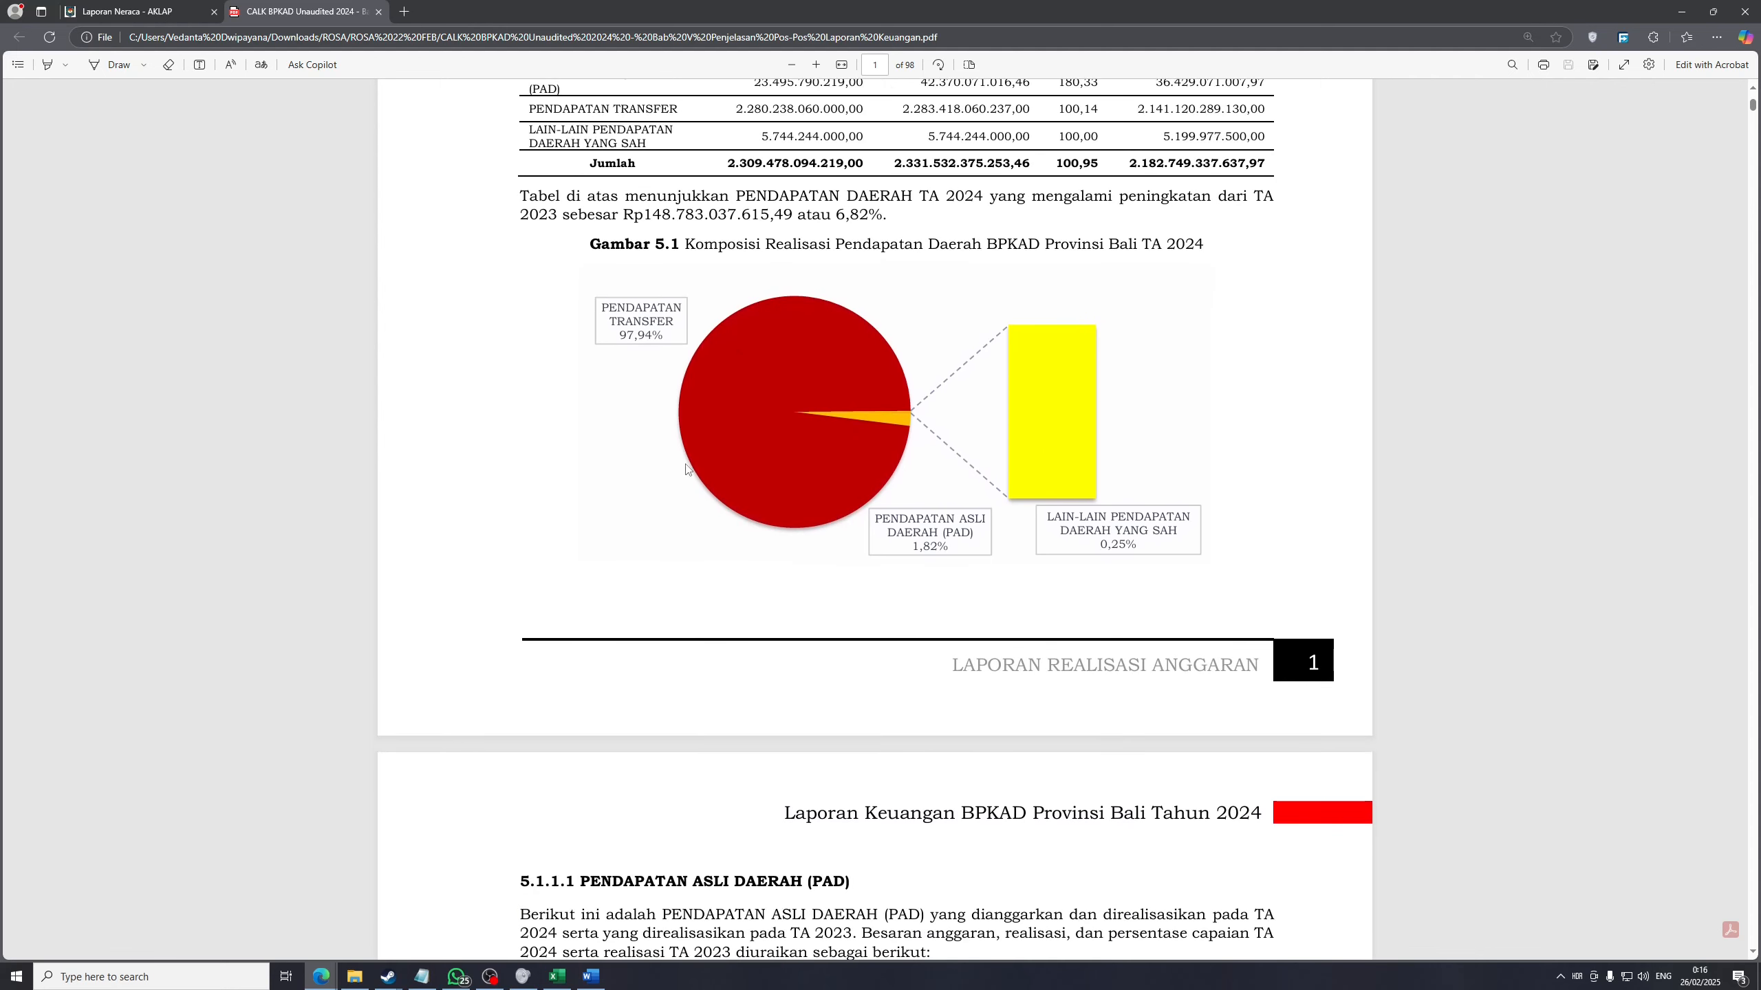
{"action": "scroll", "coordinate": [975, 411], "scroll_direction": "down", "scroll_amount": 5}
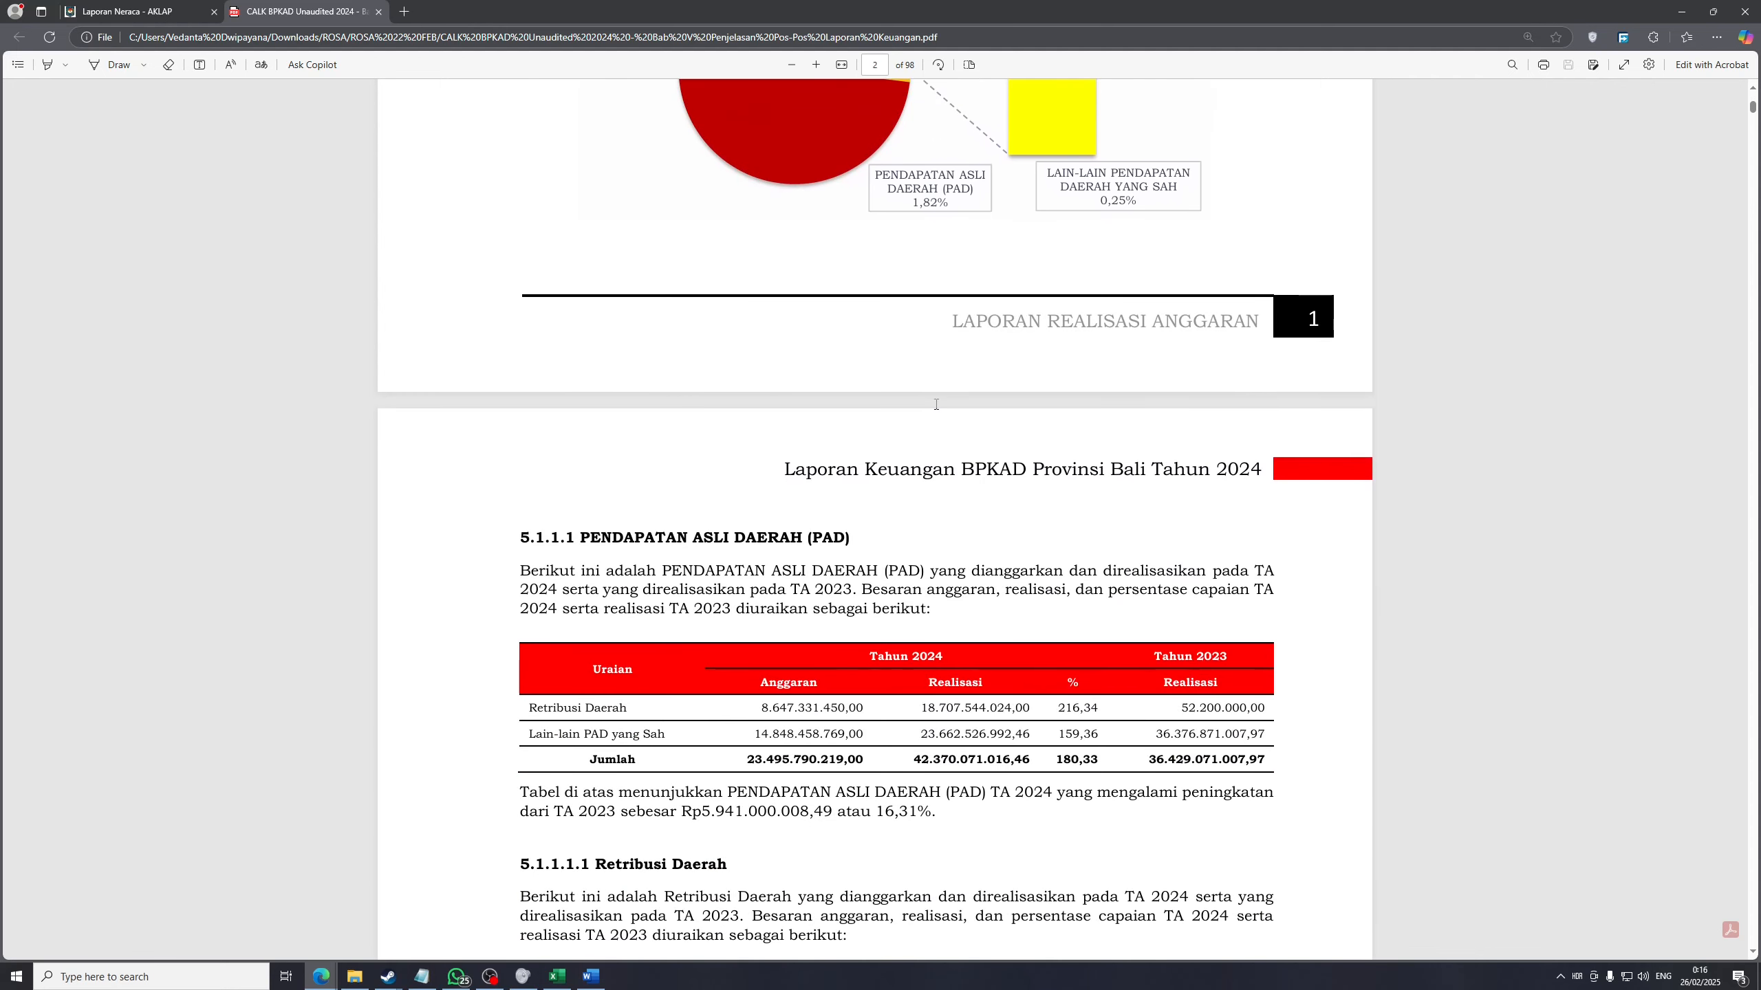
Examine the PENDAPATAN ASLI DAERAH (PAD) and Retribusi Daerah headings, tables and short descriptions in the PDF
{"action": "scroll", "coordinate": [936, 404], "scroll_direction": "down", "scroll_amount": 3}
{"action": "left_click_drag", "start_coordinate": [519, 327], "coordinate": [863, 337]}
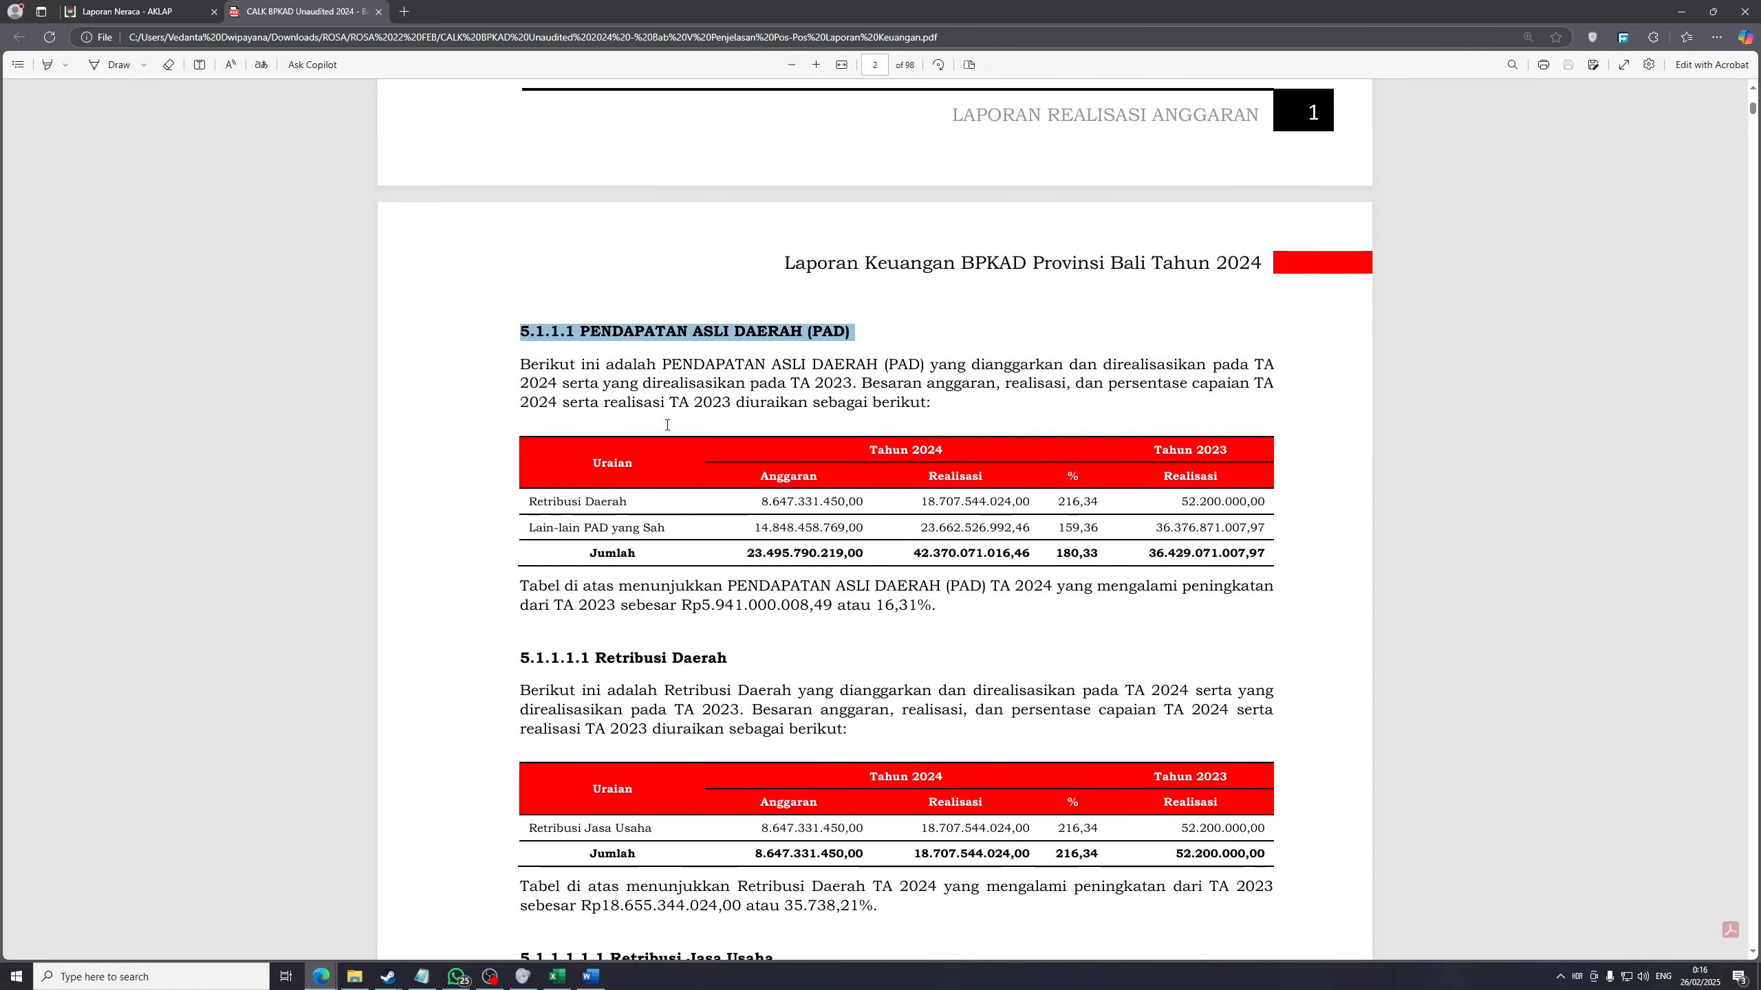
{"action": "left_click_drag", "start_coordinate": [952, 603], "coordinate": [521, 363]}
{"action": "left_click", "coordinate": [697, 540]}
{"action": "scroll", "coordinate": [713, 538], "scroll_direction": "down", "scroll_amount": 5}
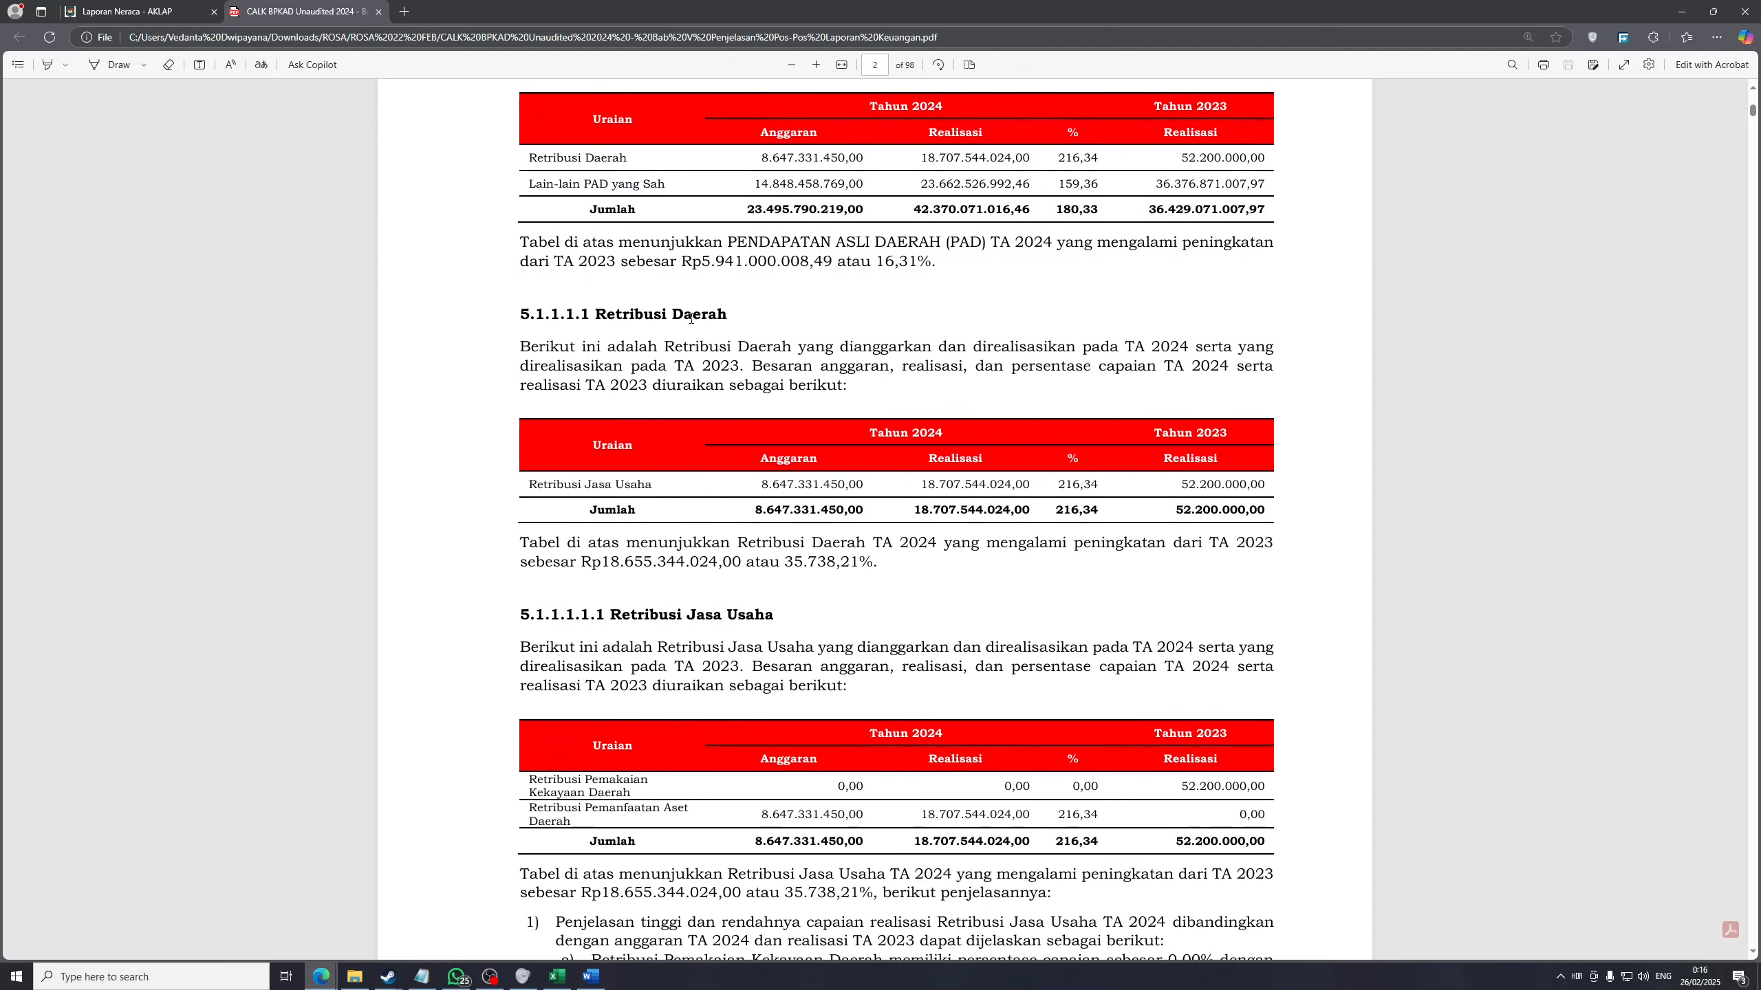
{"action": "scroll", "coordinate": [639, 433], "scroll_direction": "down", "scroll_amount": 5}
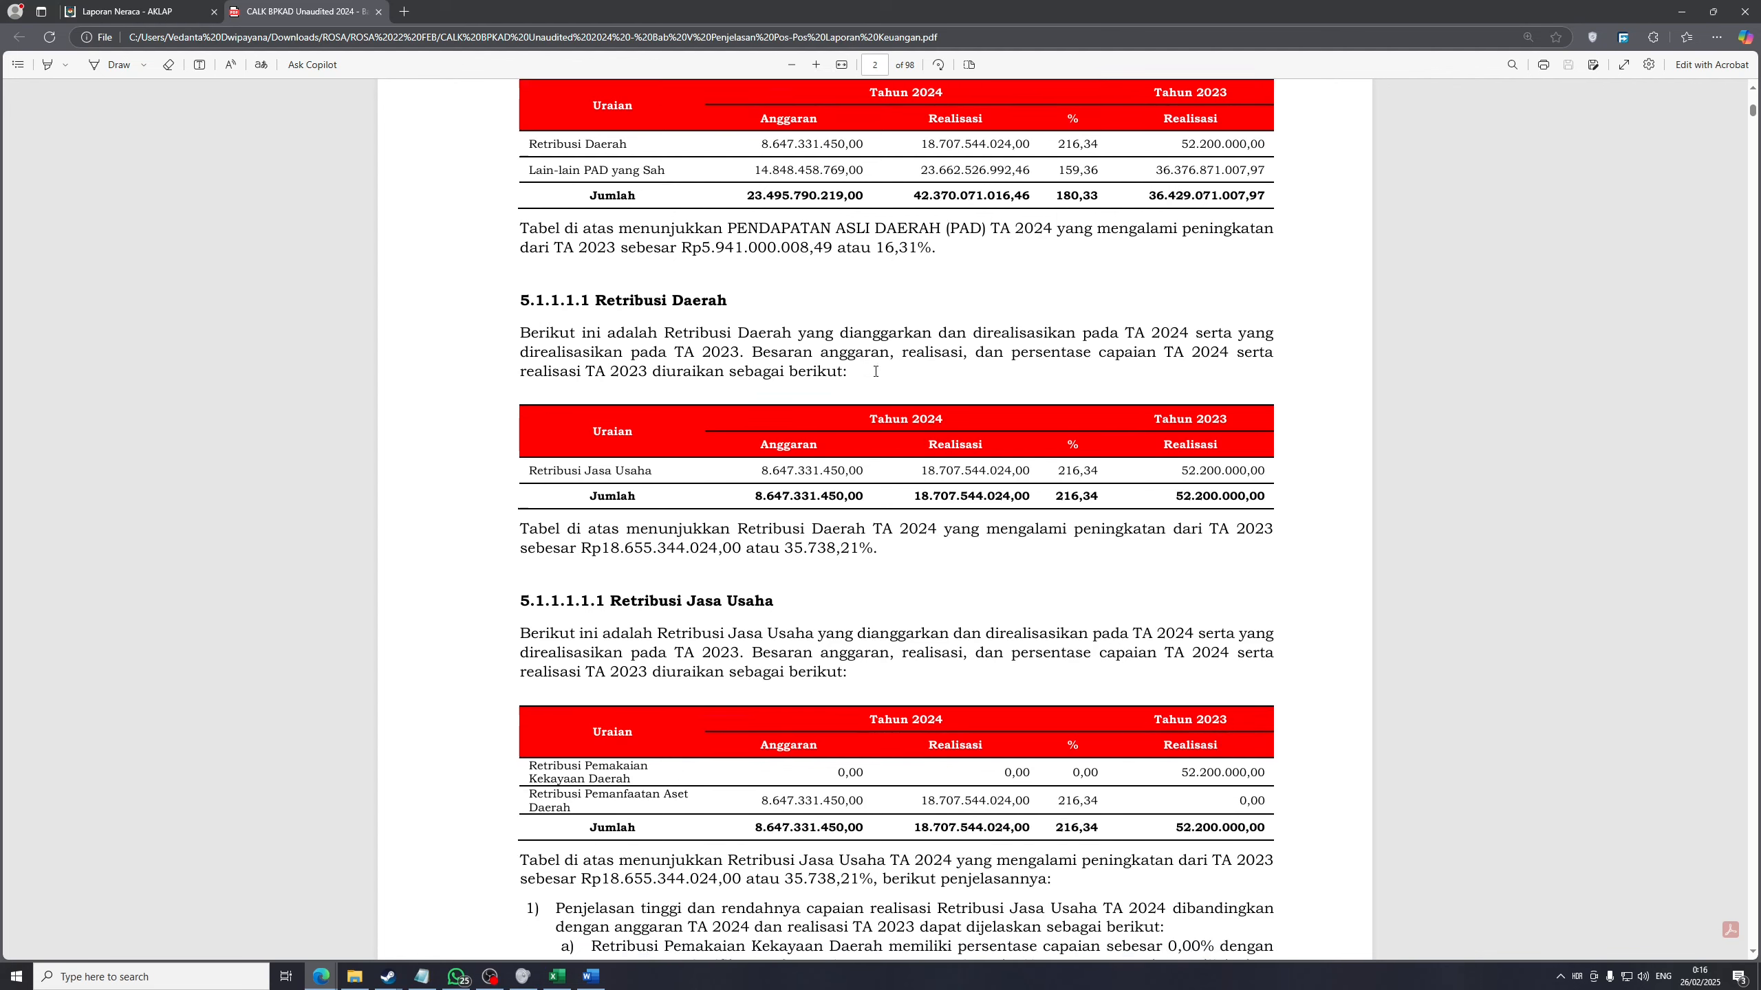
{"action": "scroll", "coordinate": [708, 372], "scroll_direction": "up", "scroll_amount": 2}
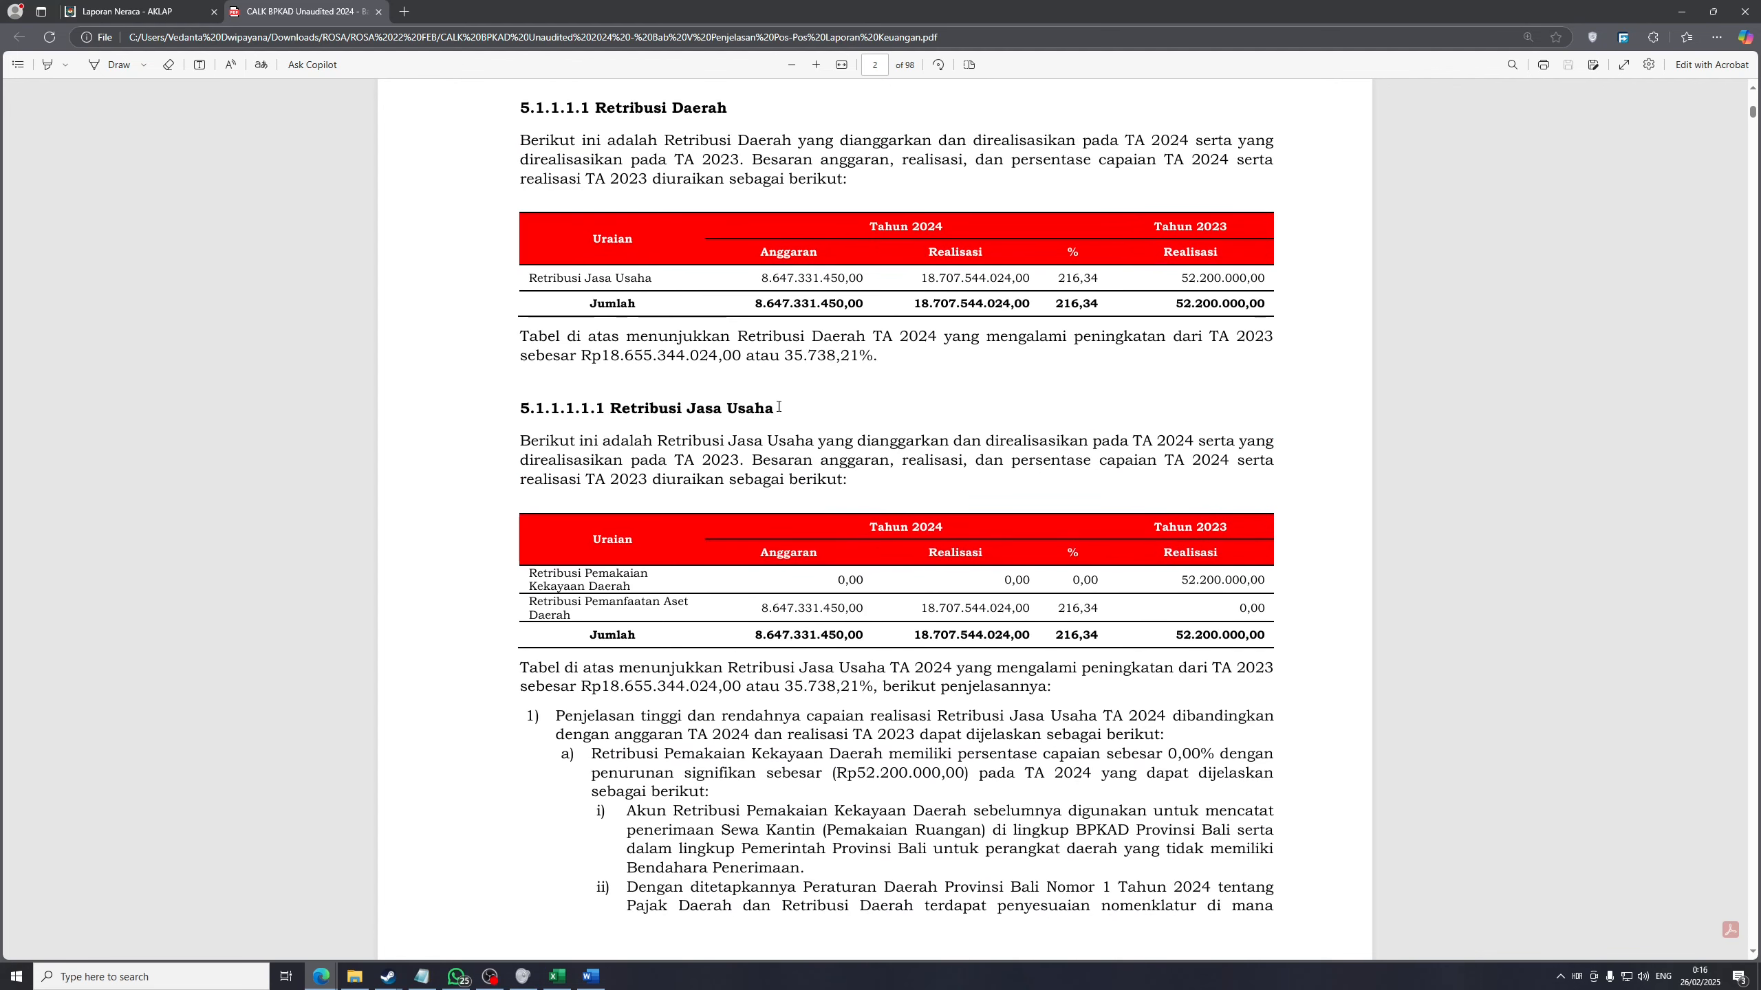
Examine the Retribusi Jasa Usaha section of the PDF, including how its description is structured in 1), a), i) list levels
{"action": "left_click_drag", "start_coordinate": [781, 409], "coordinate": [522, 409]}
{"action": "left_click", "coordinate": [784, 474]}
{"action": "scroll", "coordinate": [788, 473], "scroll_direction": "down", "scroll_amount": 5}
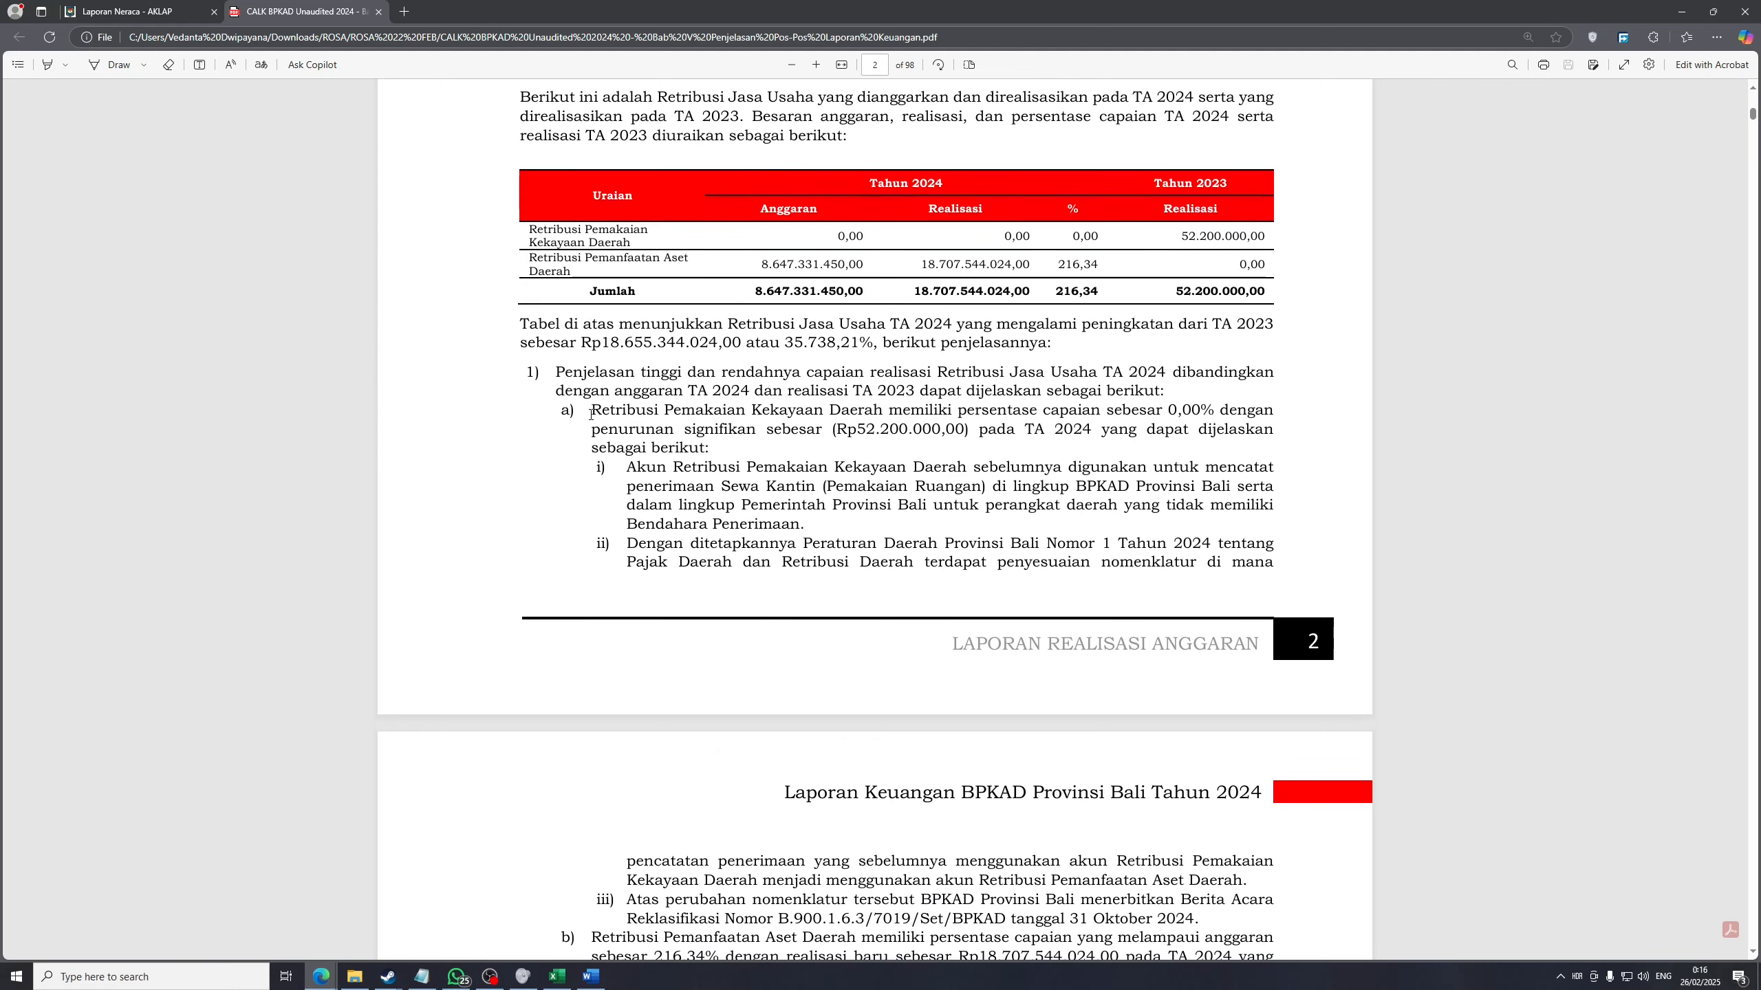
{"action": "left_click_drag", "start_coordinate": [591, 413], "coordinate": [878, 430]}
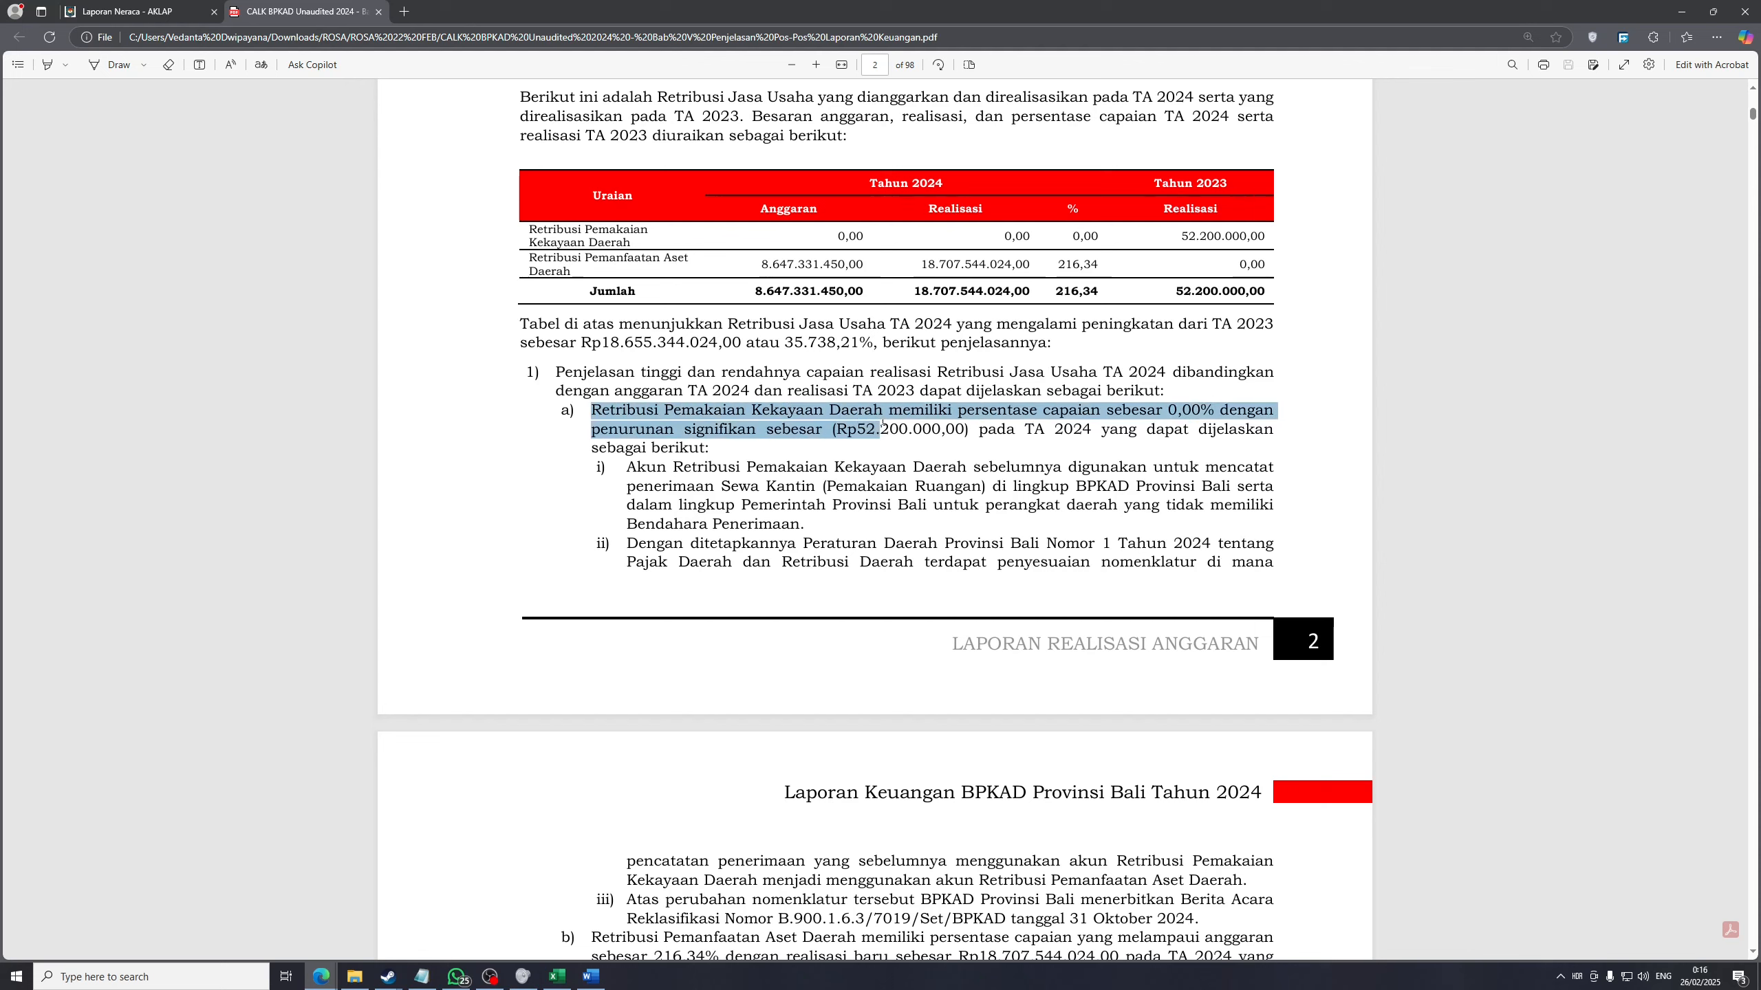
{"action": "left_click", "coordinate": [801, 438]}
{"action": "left_click_drag", "start_coordinate": [712, 445], "coordinate": [508, 333]}
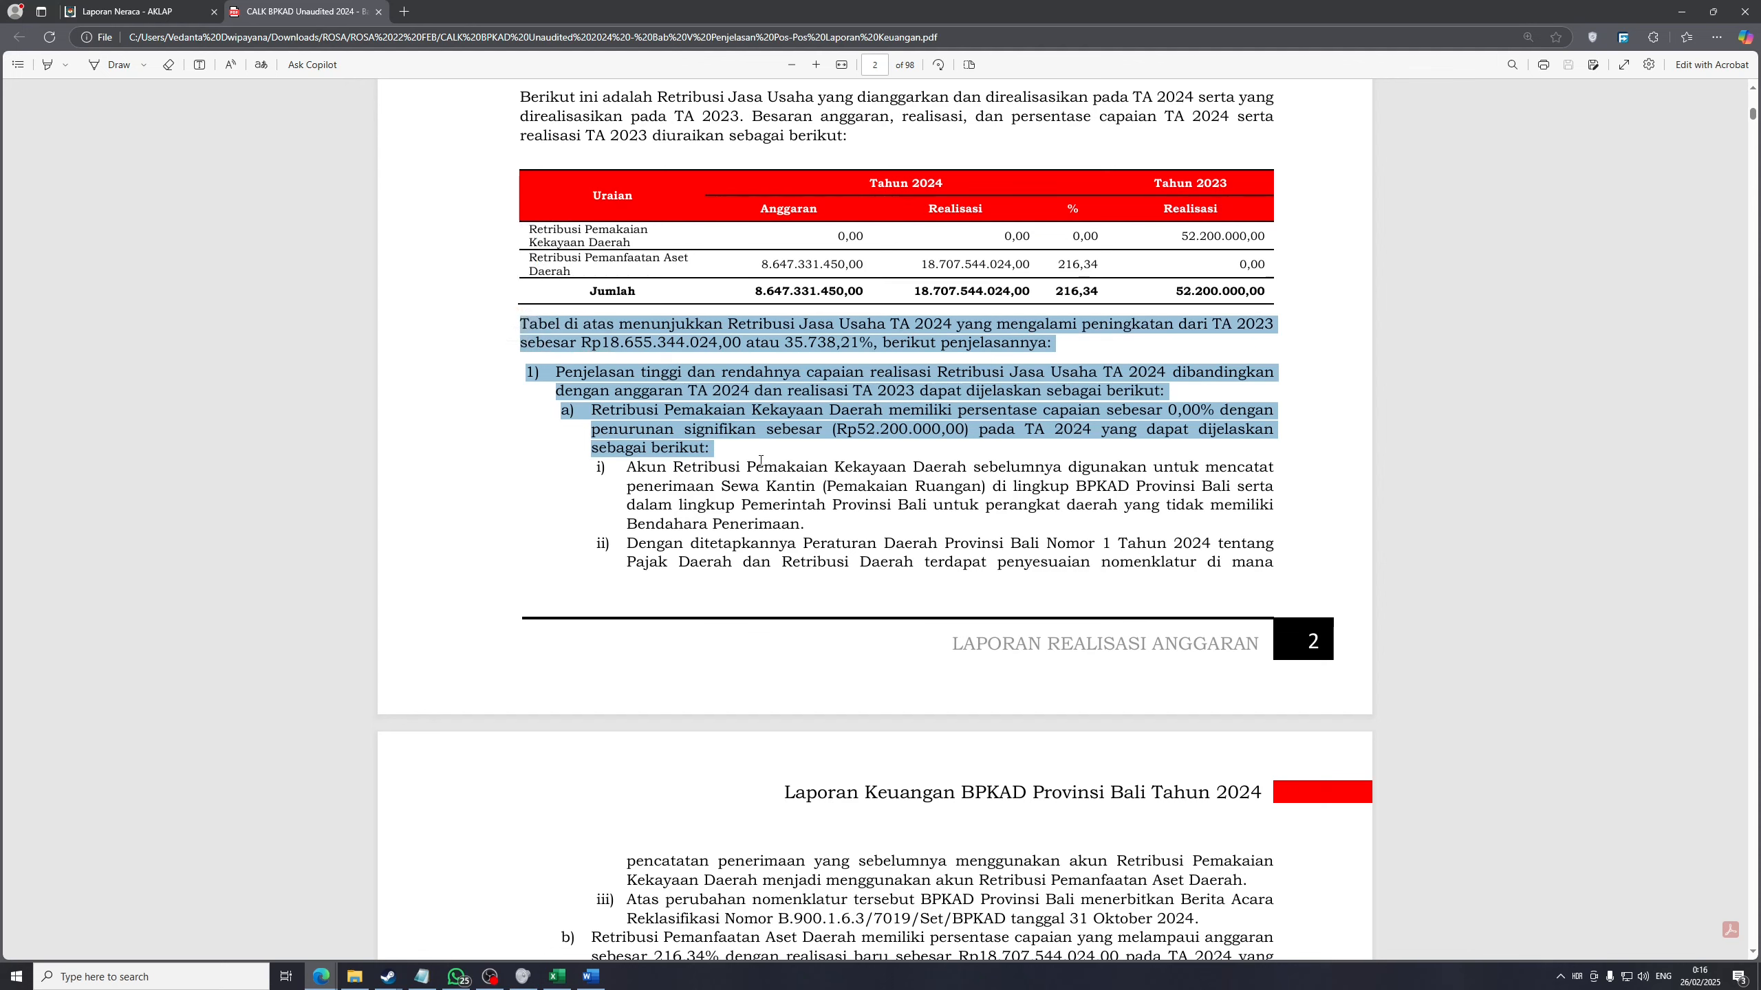
Examine the Retribusi Jasa Usaha explanations in the PDF, including the cited Peraturan Daerah, the Berita Acara number and the reclassified account
{"action": "left_click", "coordinate": [808, 444]}
{"action": "scroll", "coordinate": [749, 392], "scroll_direction": "down", "scroll_amount": 3}
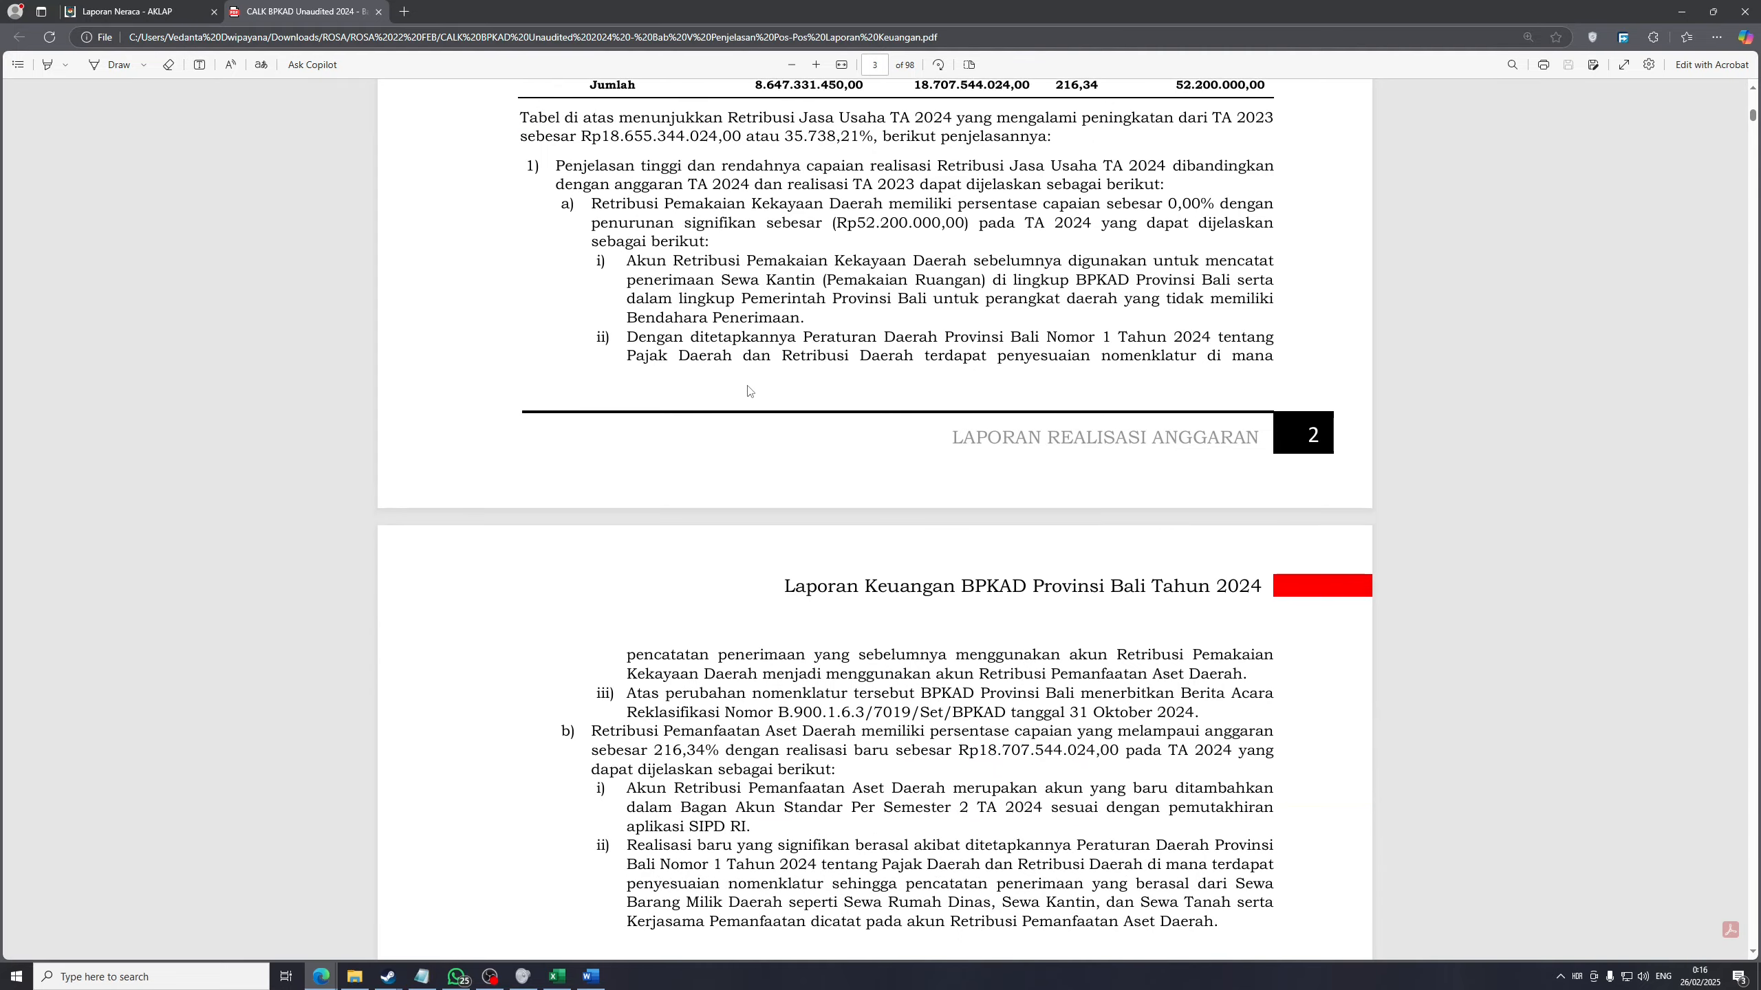
{"action": "scroll", "coordinate": [747, 386], "scroll_direction": "up", "scroll_amount": 2}
{"action": "left_click_drag", "start_coordinate": [601, 342], "coordinate": [766, 343]}
{"action": "left_click", "coordinate": [849, 418]}
{"action": "scroll", "coordinate": [718, 450], "scroll_direction": "down", "scroll_amount": 2}
{"action": "left_click_drag", "start_coordinate": [796, 343], "coordinate": [1233, 341]}
{"action": "scroll", "coordinate": [1093, 494], "scroll_direction": "down", "scroll_amount": 3}
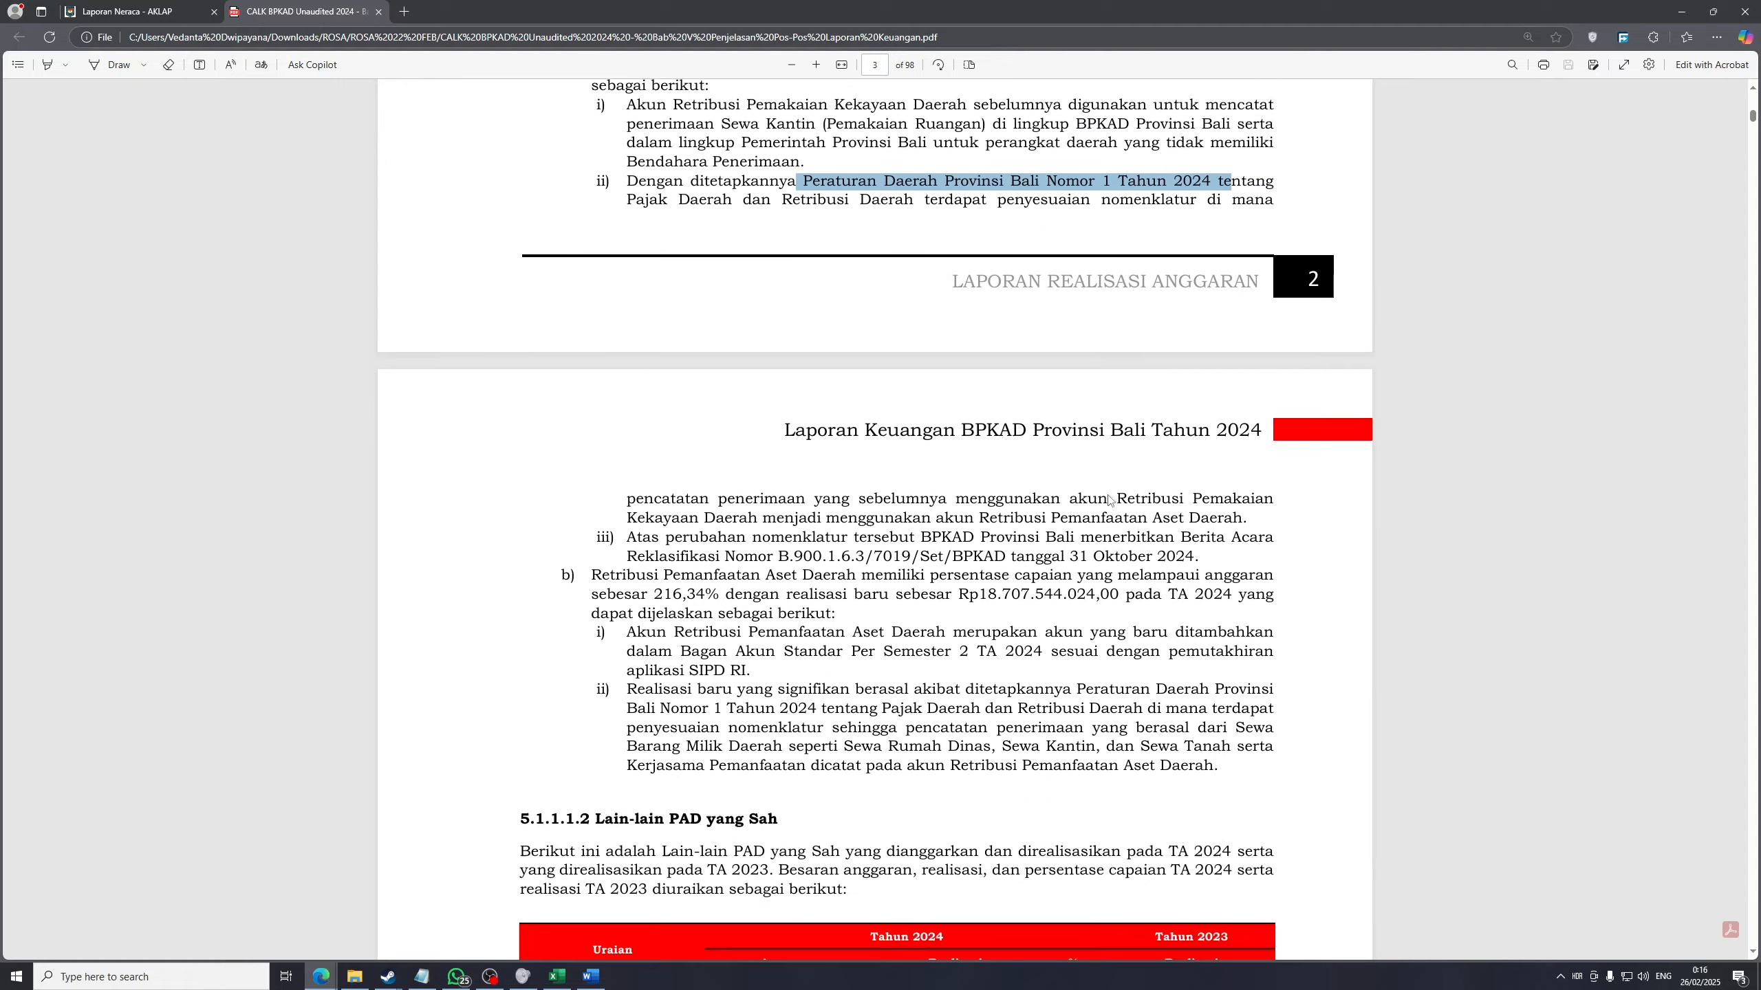
{"action": "scroll", "coordinate": [1092, 495], "scroll_direction": "up", "scroll_amount": 3}
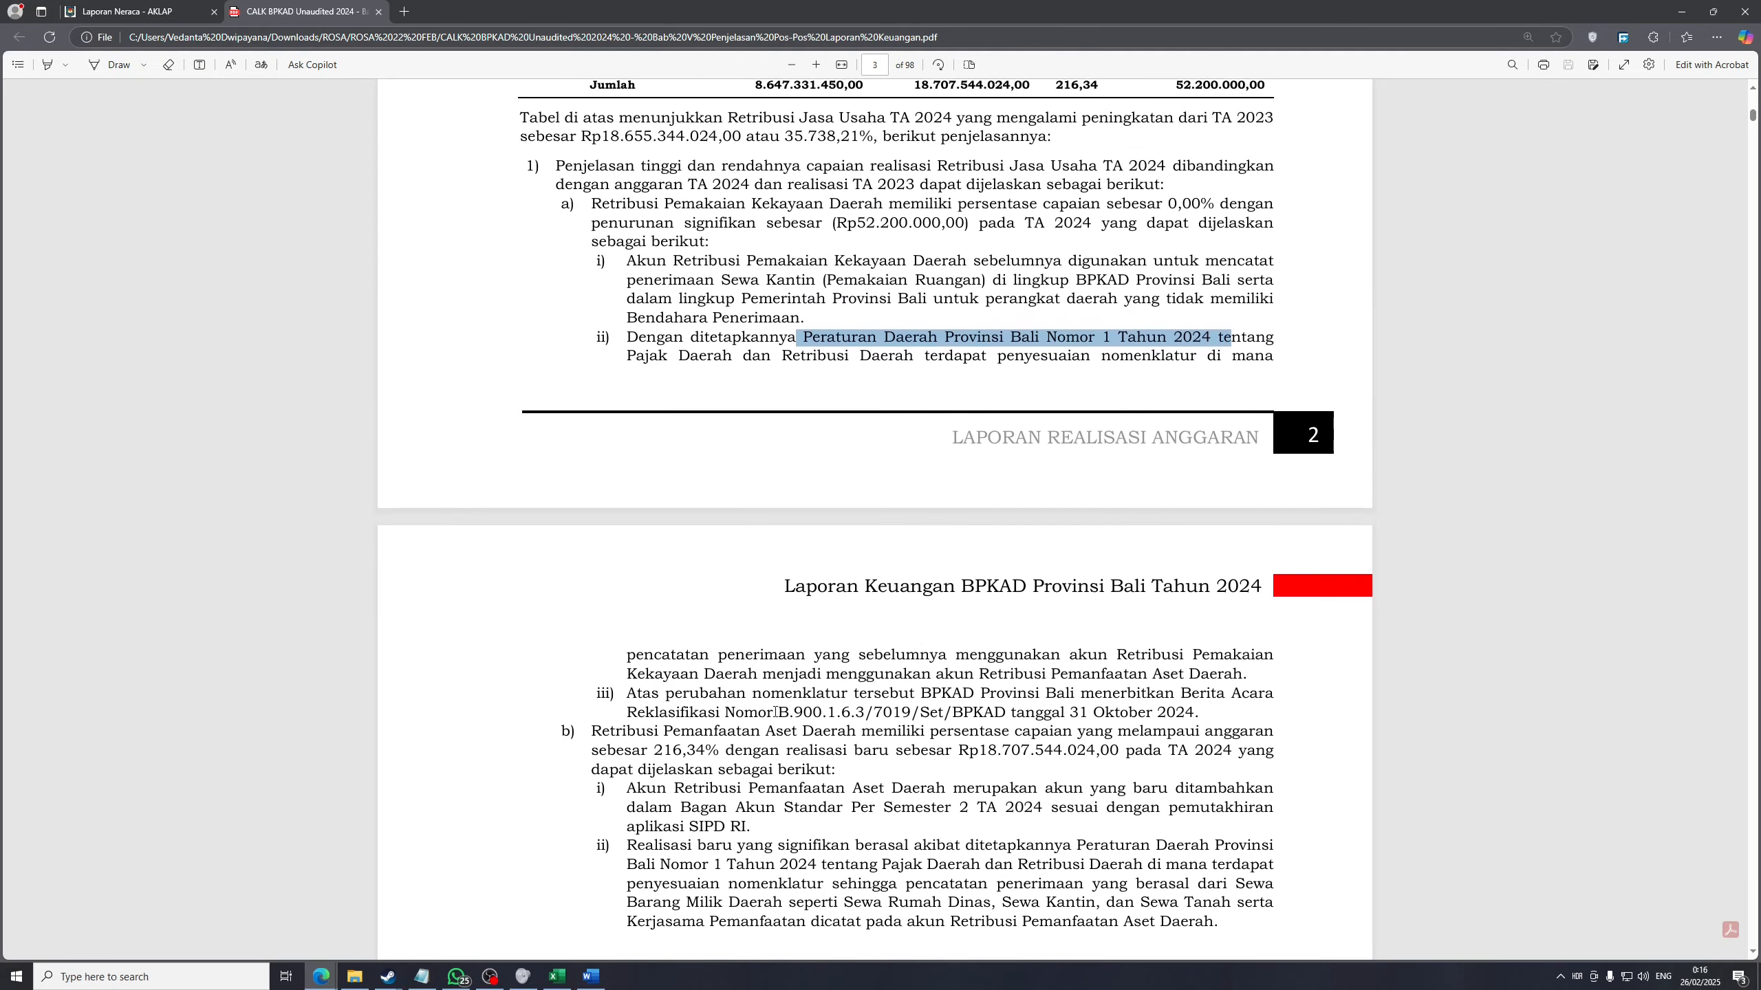
{"action": "left_click_drag", "start_coordinate": [776, 712], "coordinate": [1128, 714]}
{"action": "left_click_drag", "start_coordinate": [979, 674], "coordinate": [1246, 676]}
{"action": "scroll", "coordinate": [797, 392], "scroll_direction": "up", "scroll_amount": 4}
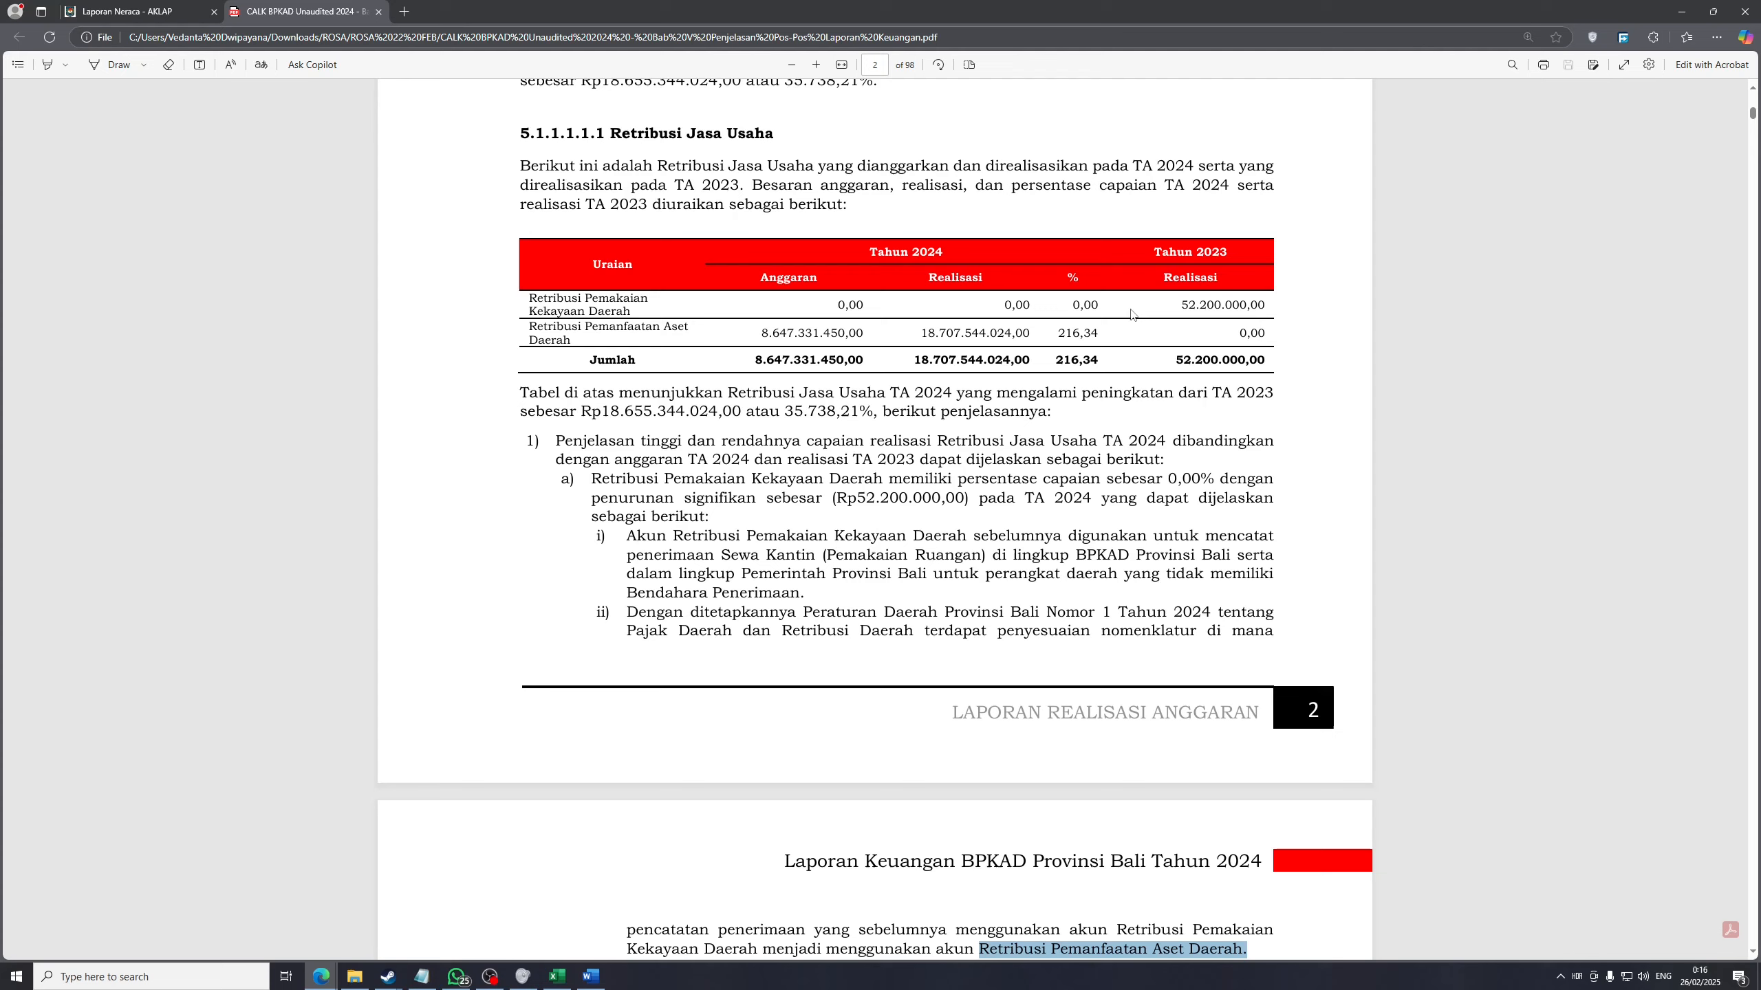
{"action": "scroll", "coordinate": [1169, 510], "scroll_direction": "down", "scroll_amount": 15}
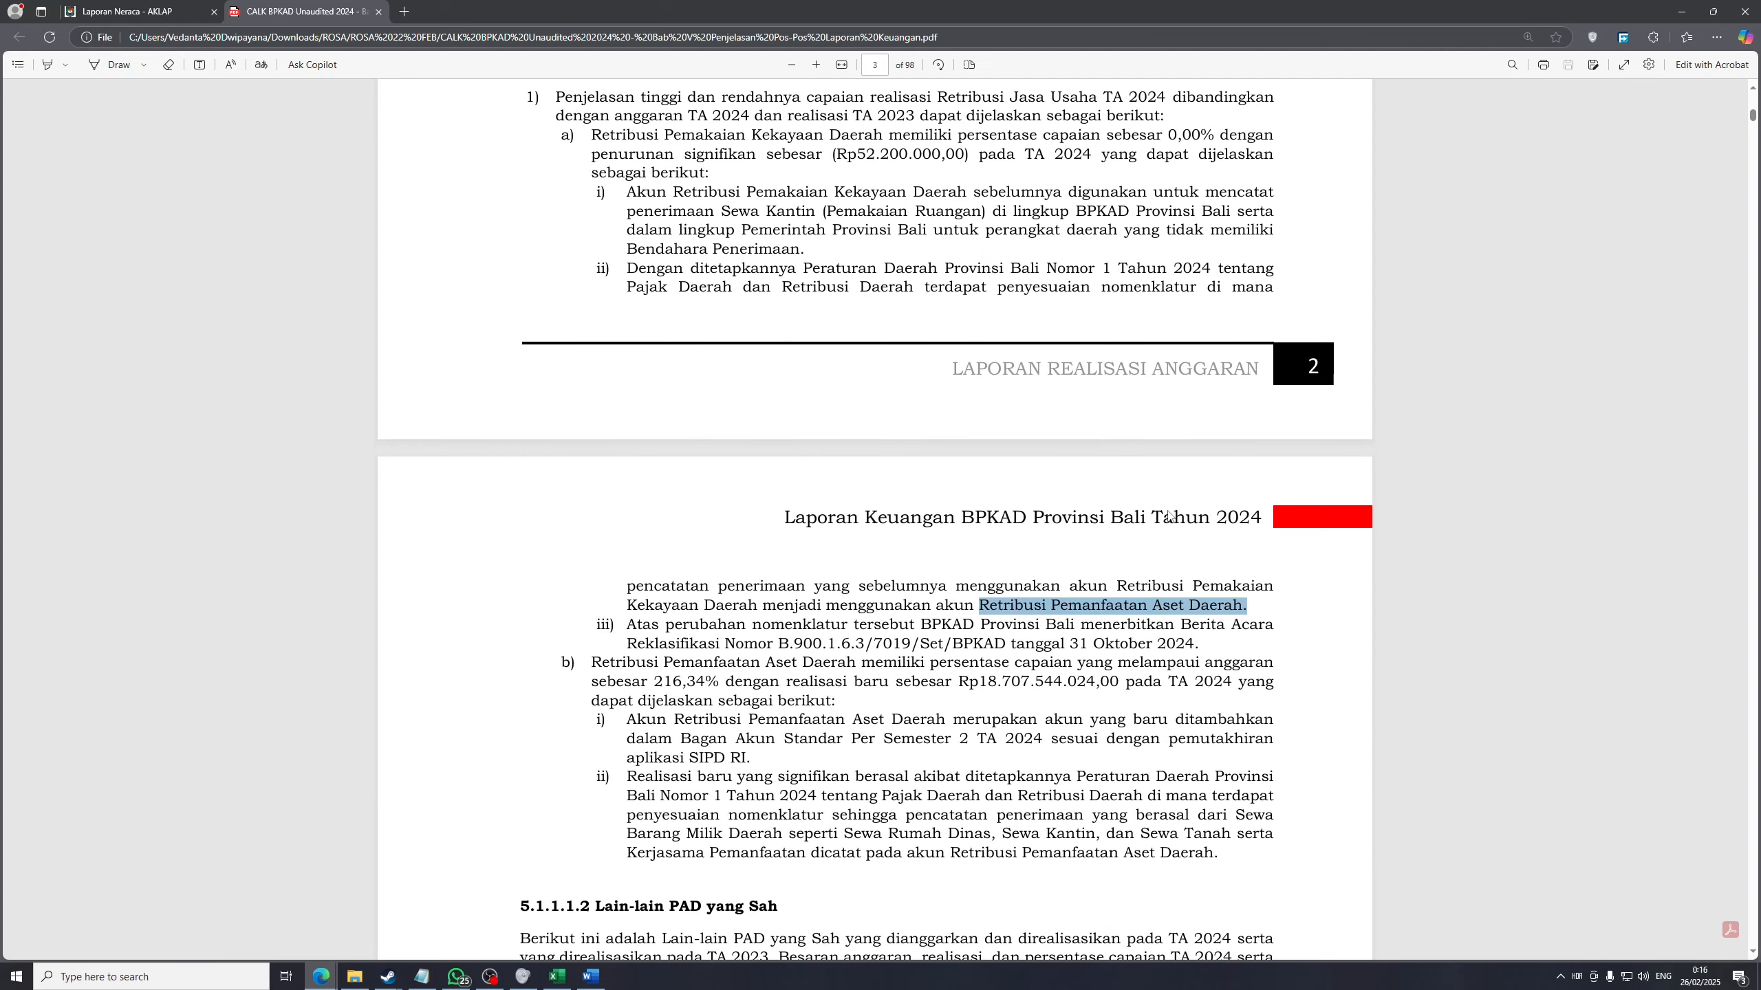
Review section 5.1.1.1.2.1 Hasil Penjualan BMD yang Tidak Dipisahkan, including its table and multi-level list of asset disposals per perangkat daerah
{"action": "scroll", "coordinate": [1169, 517], "scroll_direction": "down", "scroll_amount": 10}
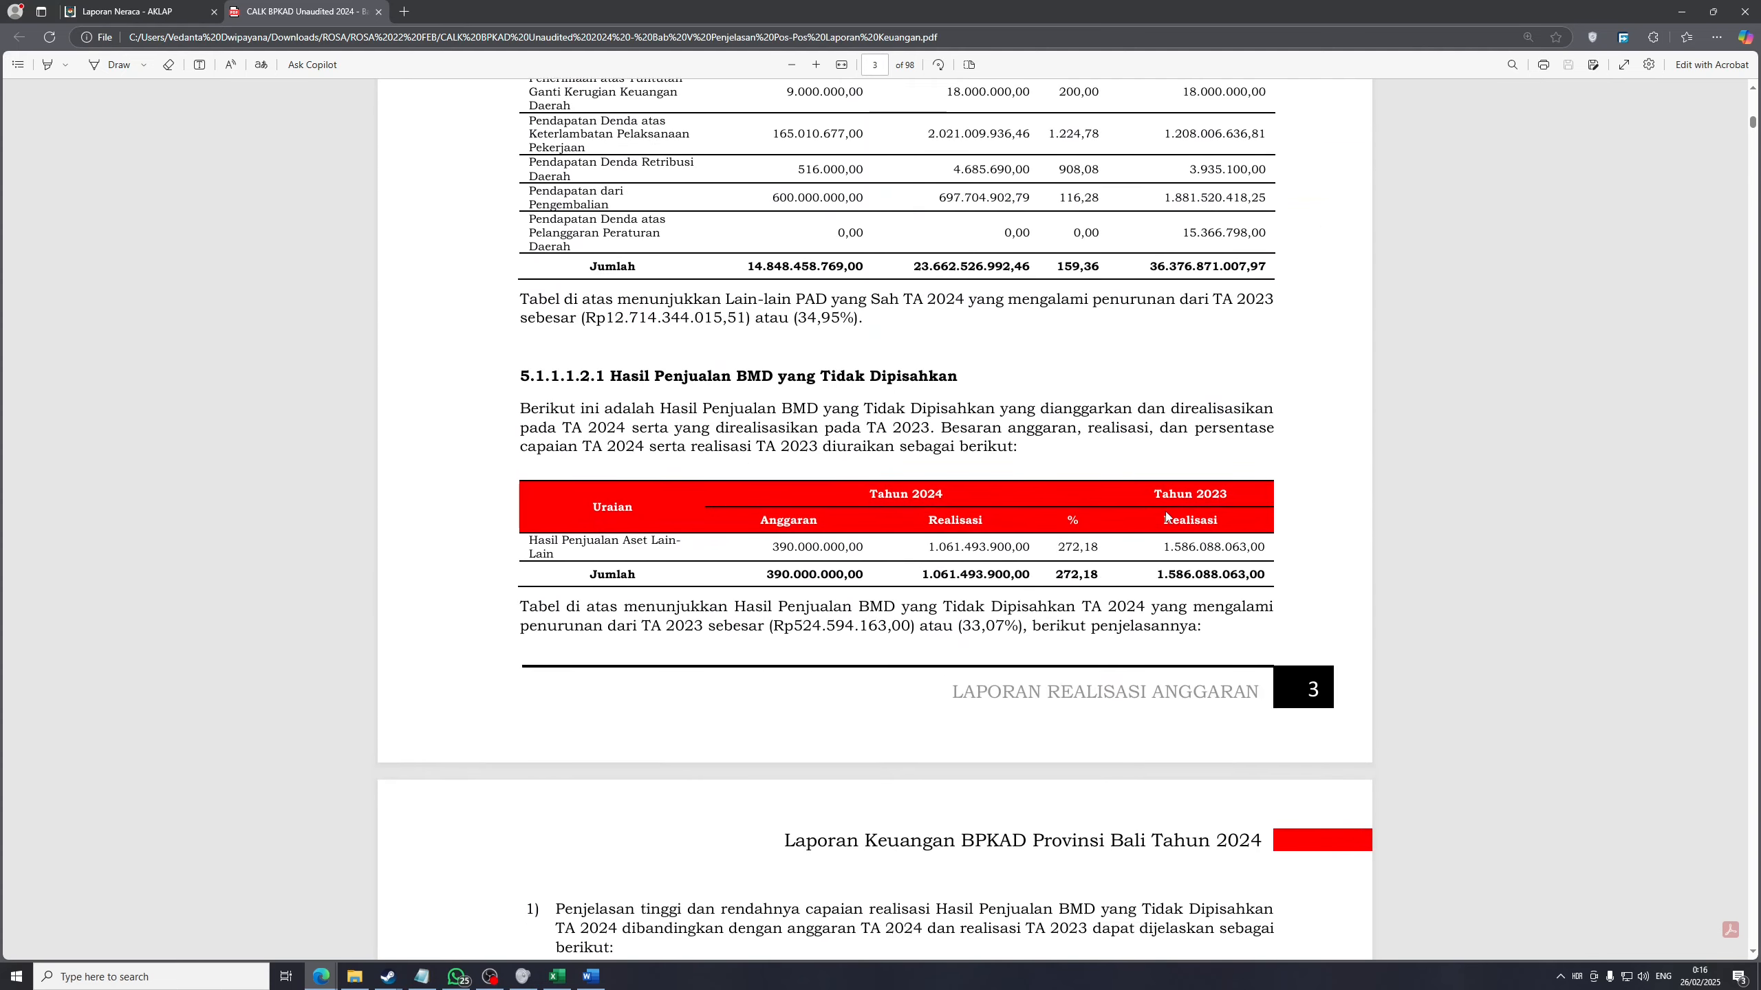
{"action": "scroll", "coordinate": [787, 302], "scroll_direction": "up", "scroll_amount": 5}
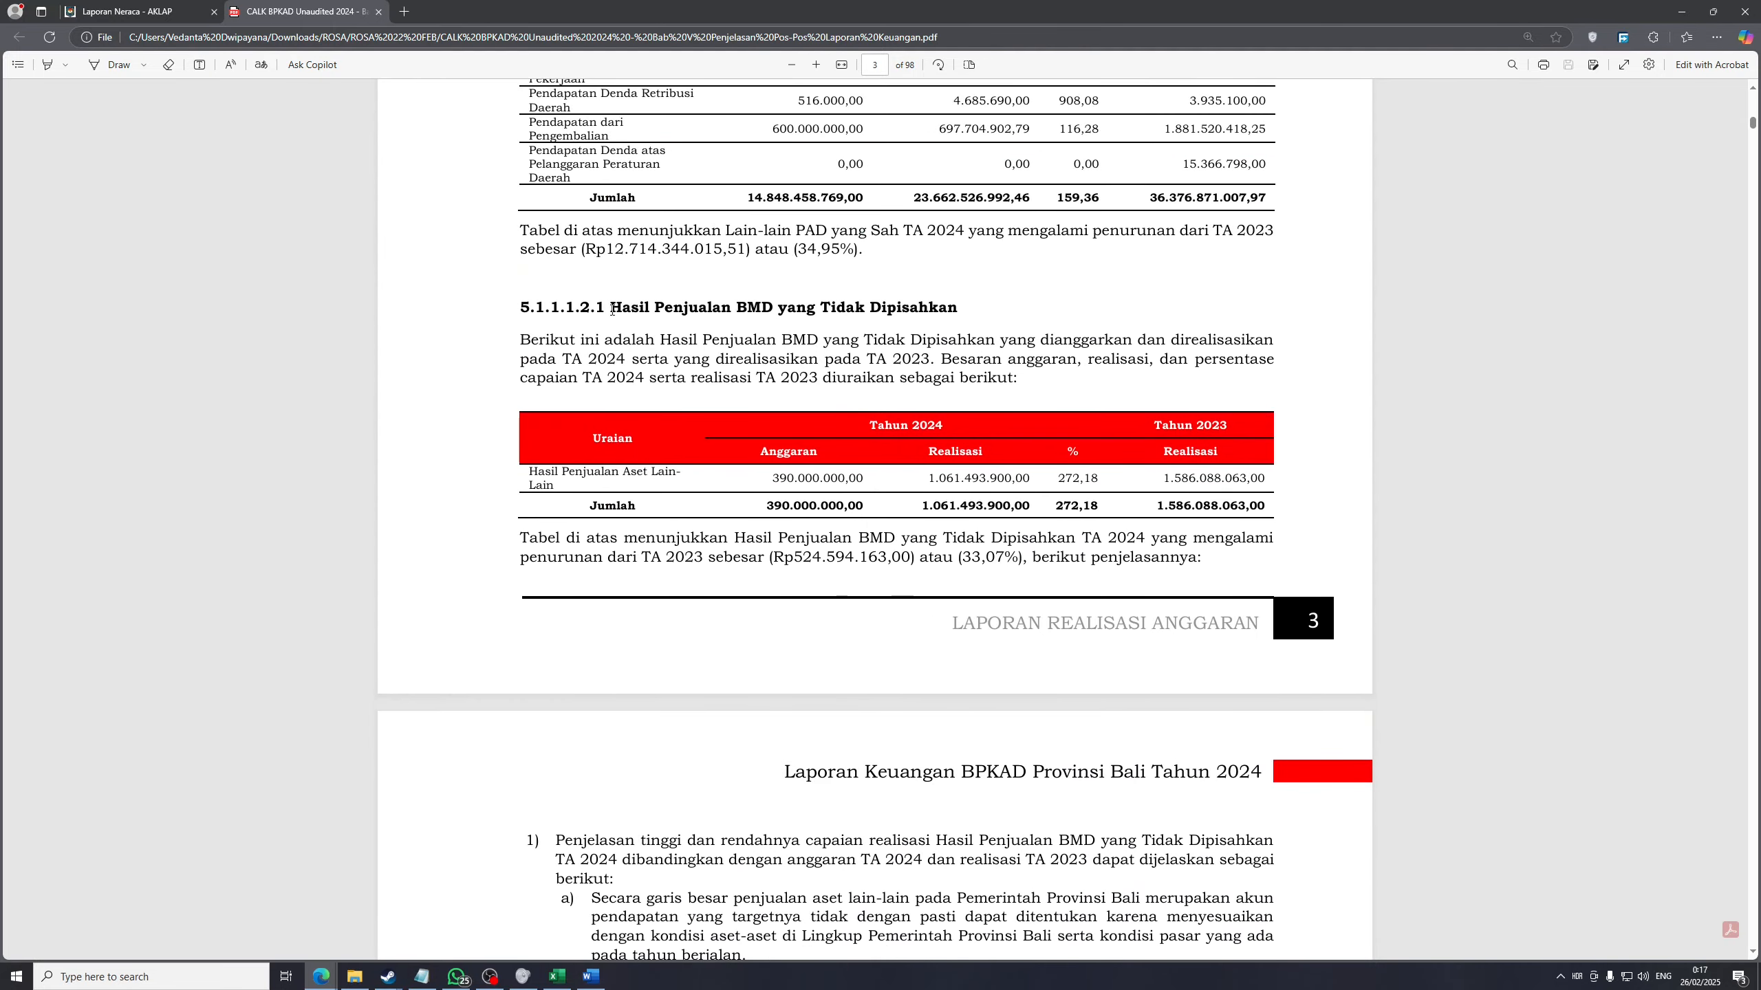
{"action": "left_click_drag", "start_coordinate": [612, 308], "coordinate": [958, 310]}
{"action": "scroll", "coordinate": [899, 390], "scroll_direction": "down", "scroll_amount": 4}
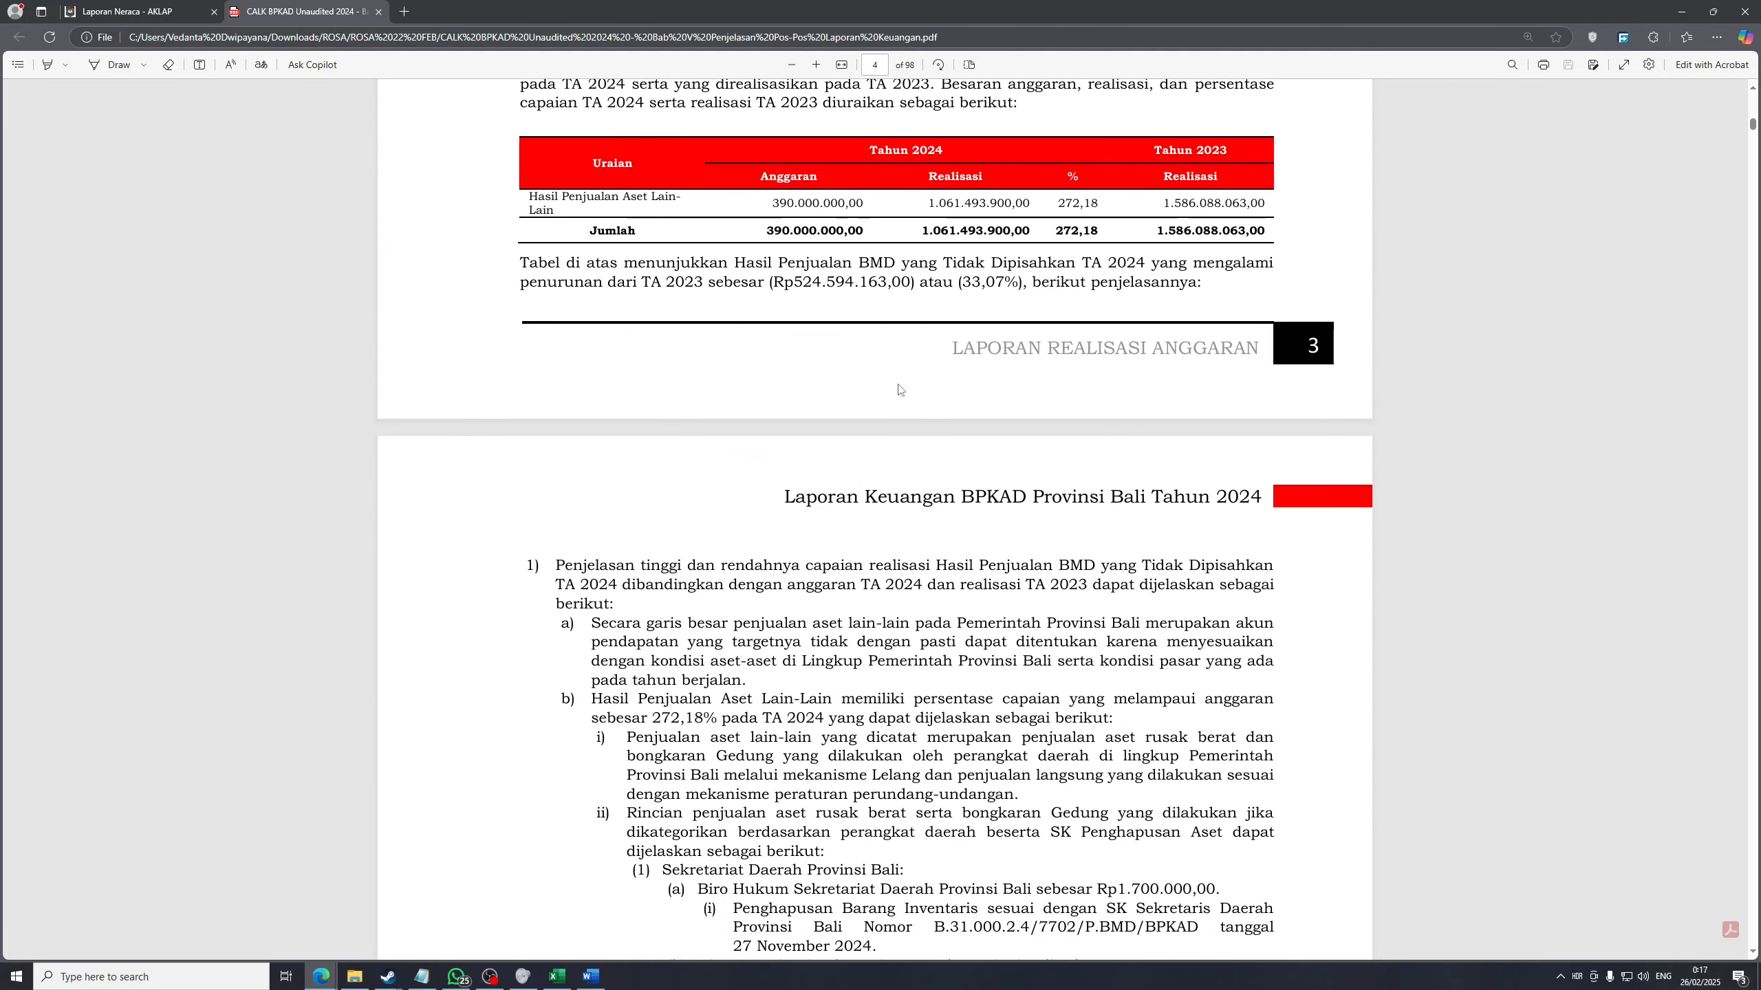
{"action": "scroll", "coordinate": [900, 390], "scroll_direction": "down", "scroll_amount": 12}
{"action": "scroll", "coordinate": [1033, 486], "scroll_direction": "down", "scroll_amount": 18}
{"action": "scroll", "coordinate": [1053, 511], "scroll_direction": "down", "scroll_amount": 15}
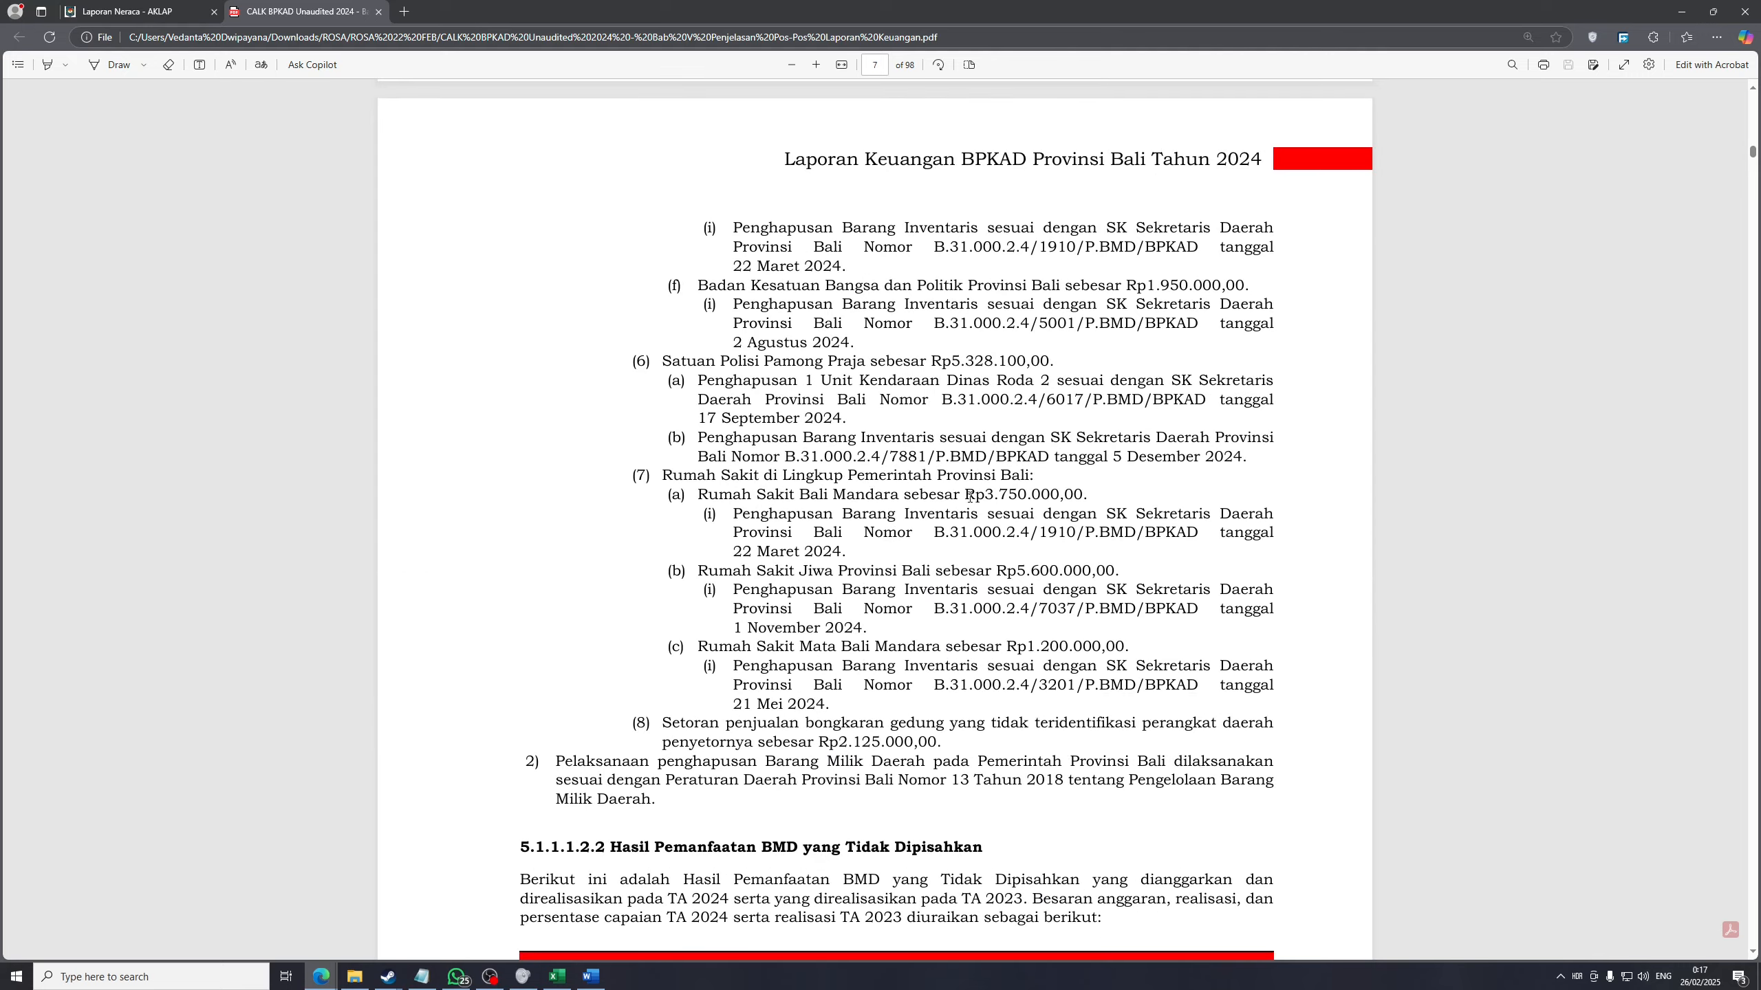
{"action": "scroll", "coordinate": [900, 634], "scroll_direction": "up", "scroll_amount": 20}
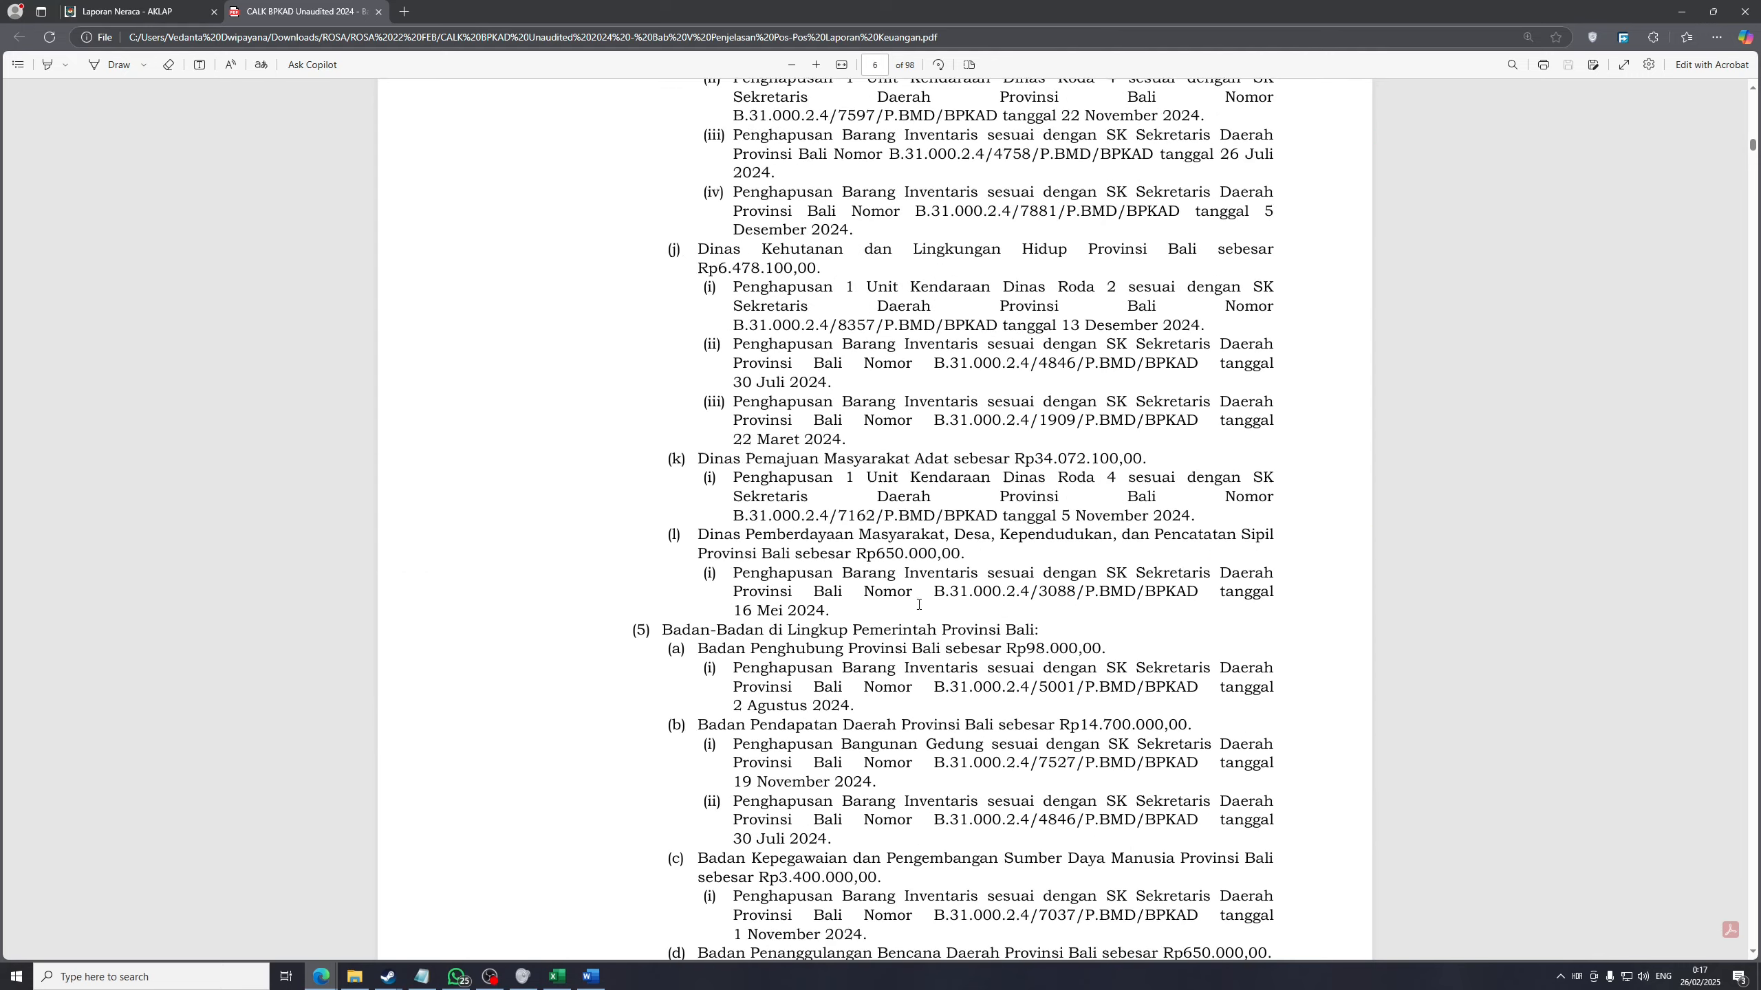
{"action": "scroll", "coordinate": [918, 604], "scroll_direction": "up", "scroll_amount": 18}
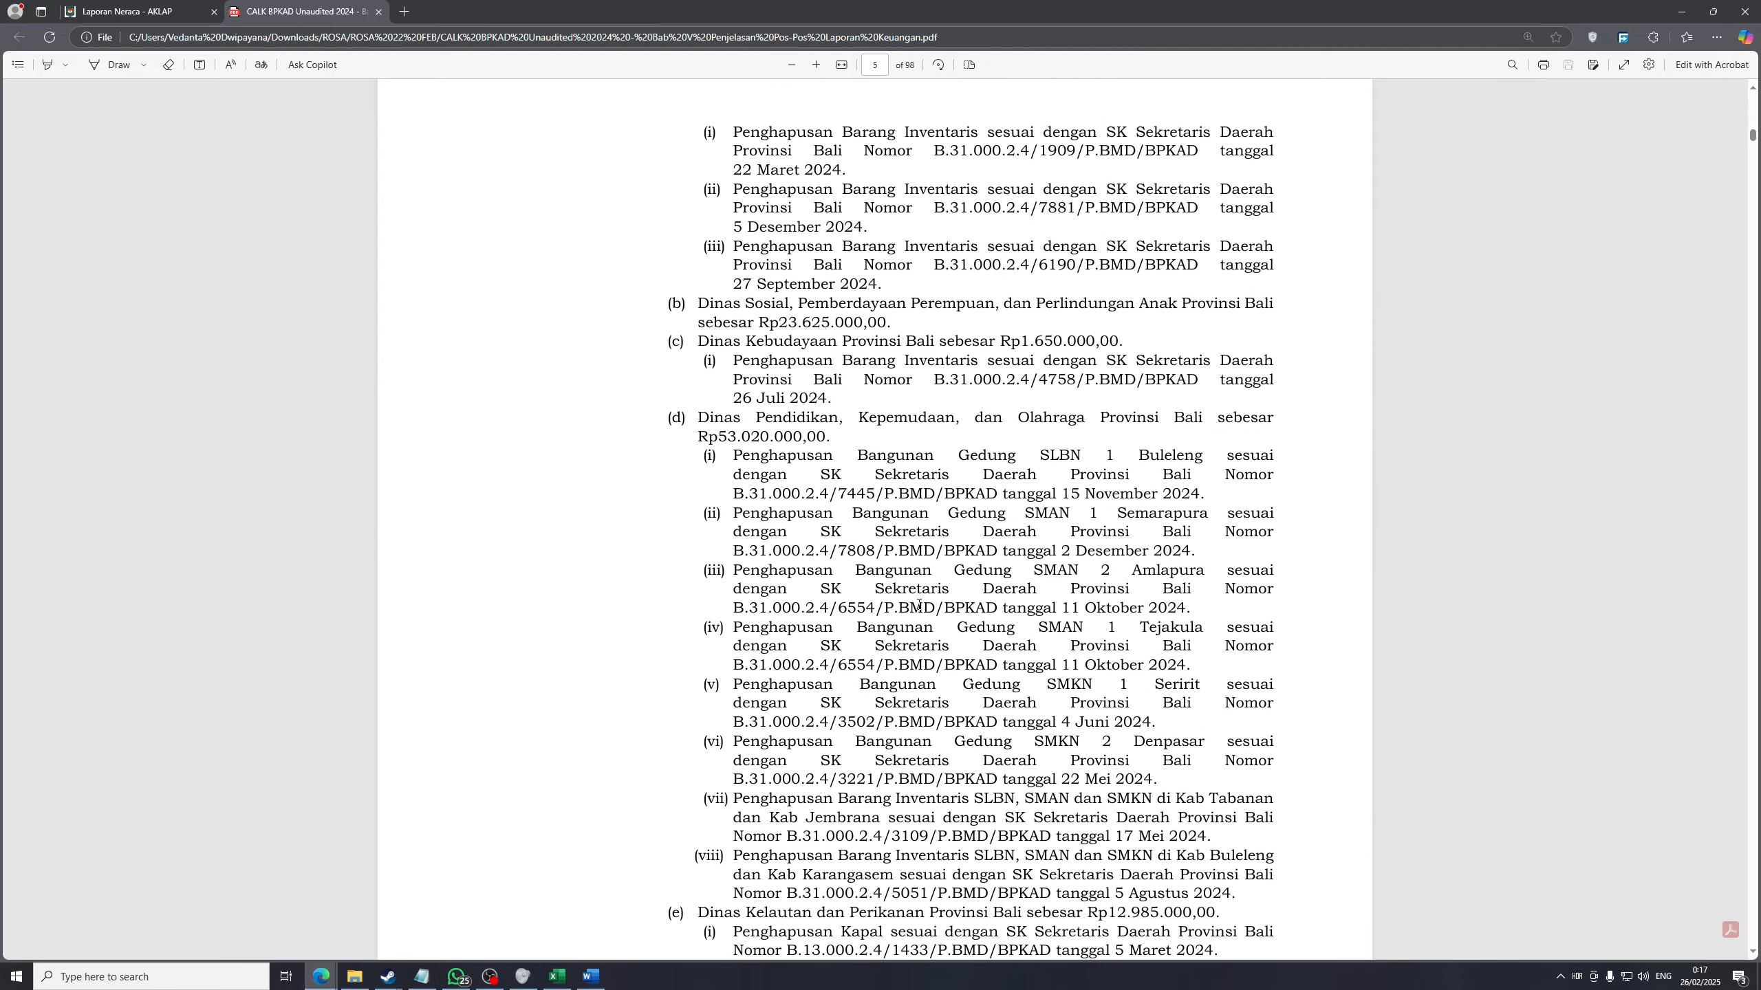
{"action": "scroll", "coordinate": [918, 604], "scroll_direction": "up", "scroll_amount": 3}
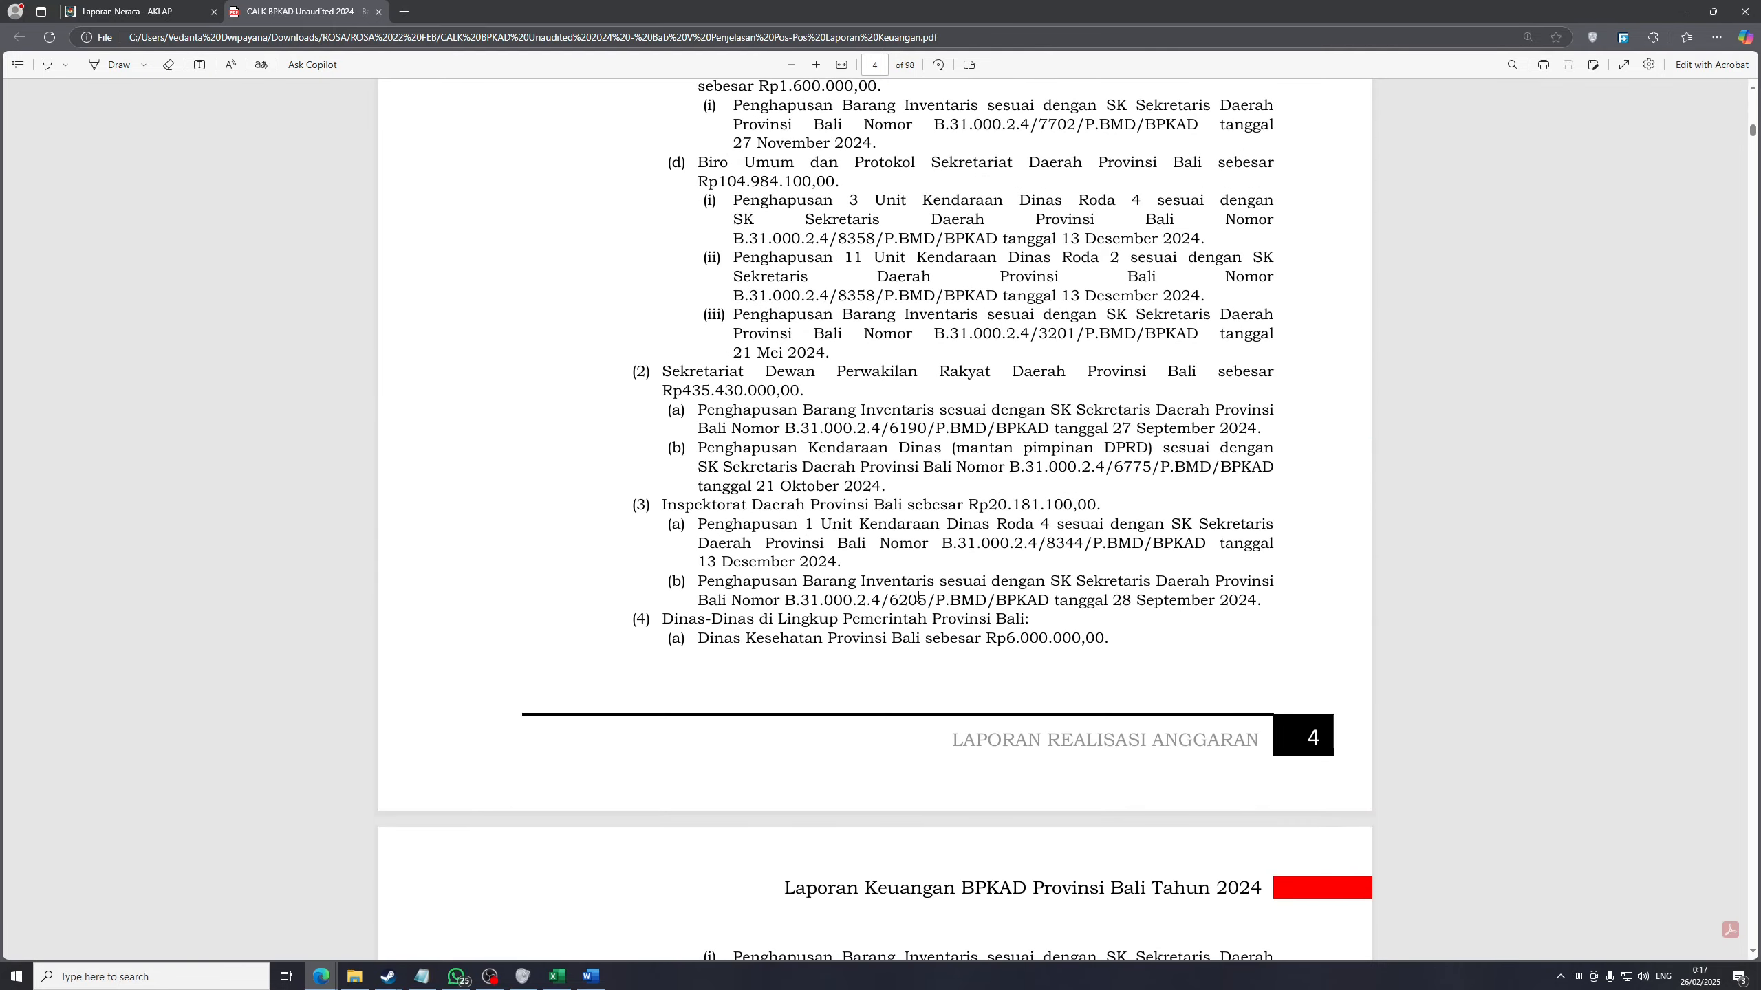
{"action": "scroll", "coordinate": [918, 595], "scroll_direction": "down", "scroll_amount": 16}
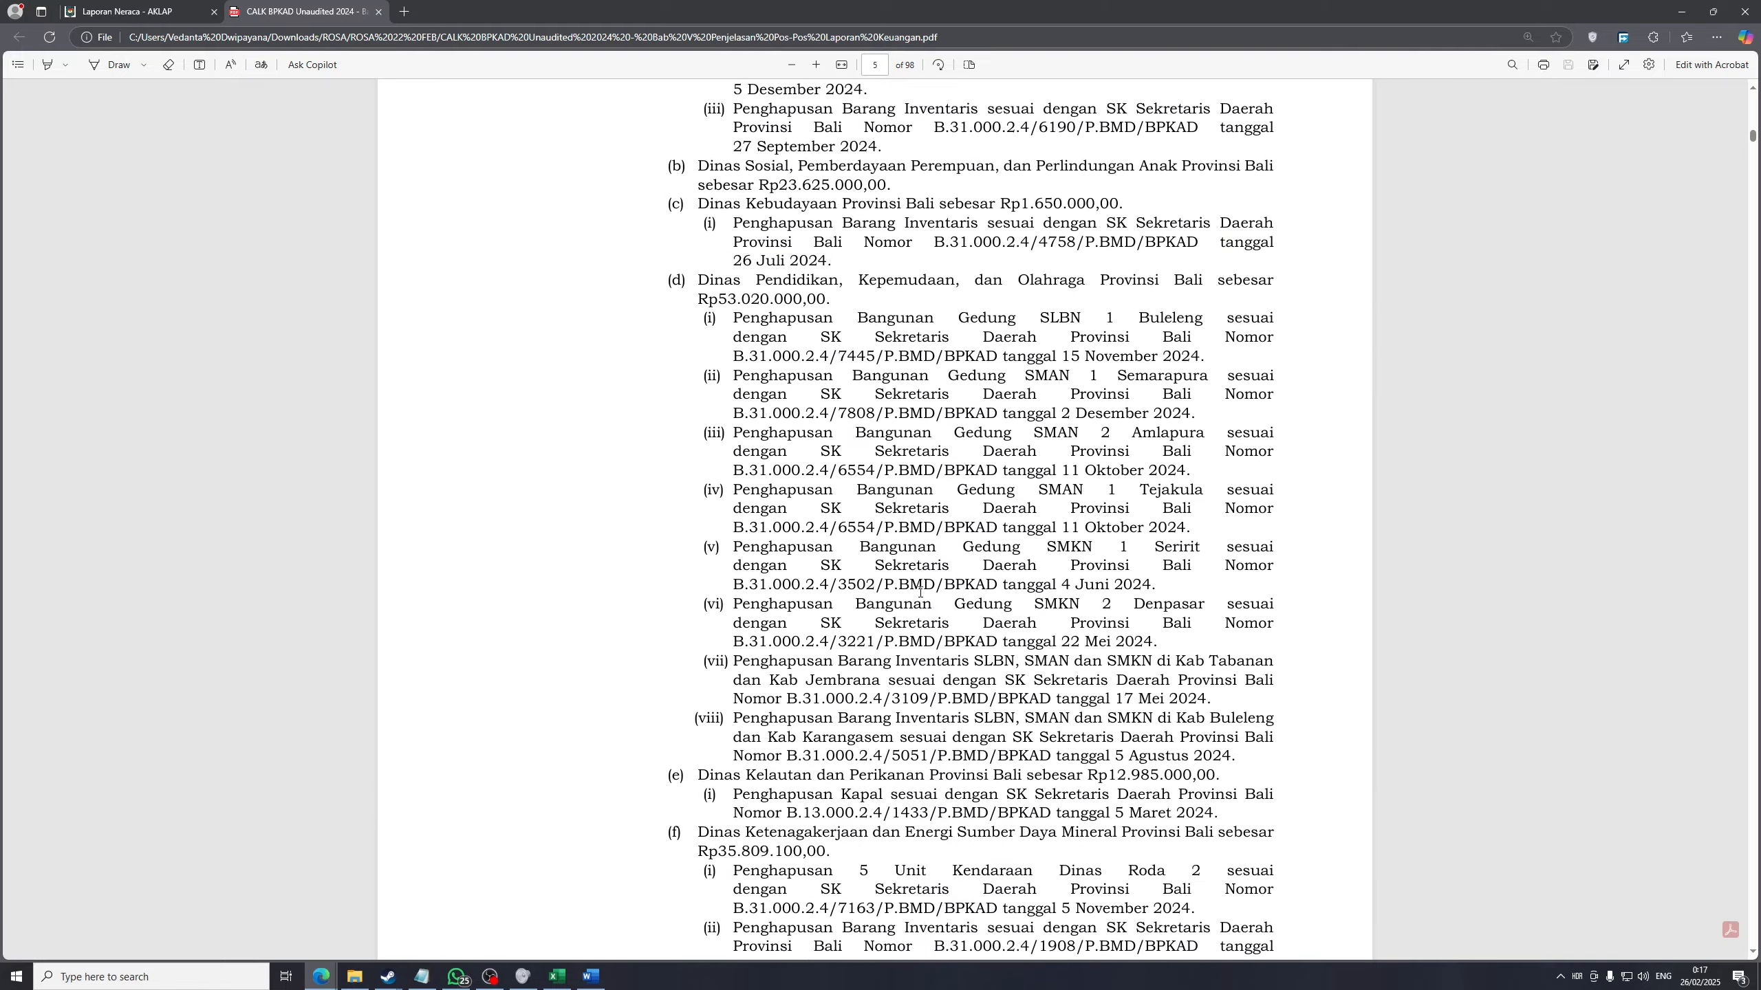
{"action": "scroll", "coordinate": [909, 574], "scroll_direction": "down", "scroll_amount": 20}
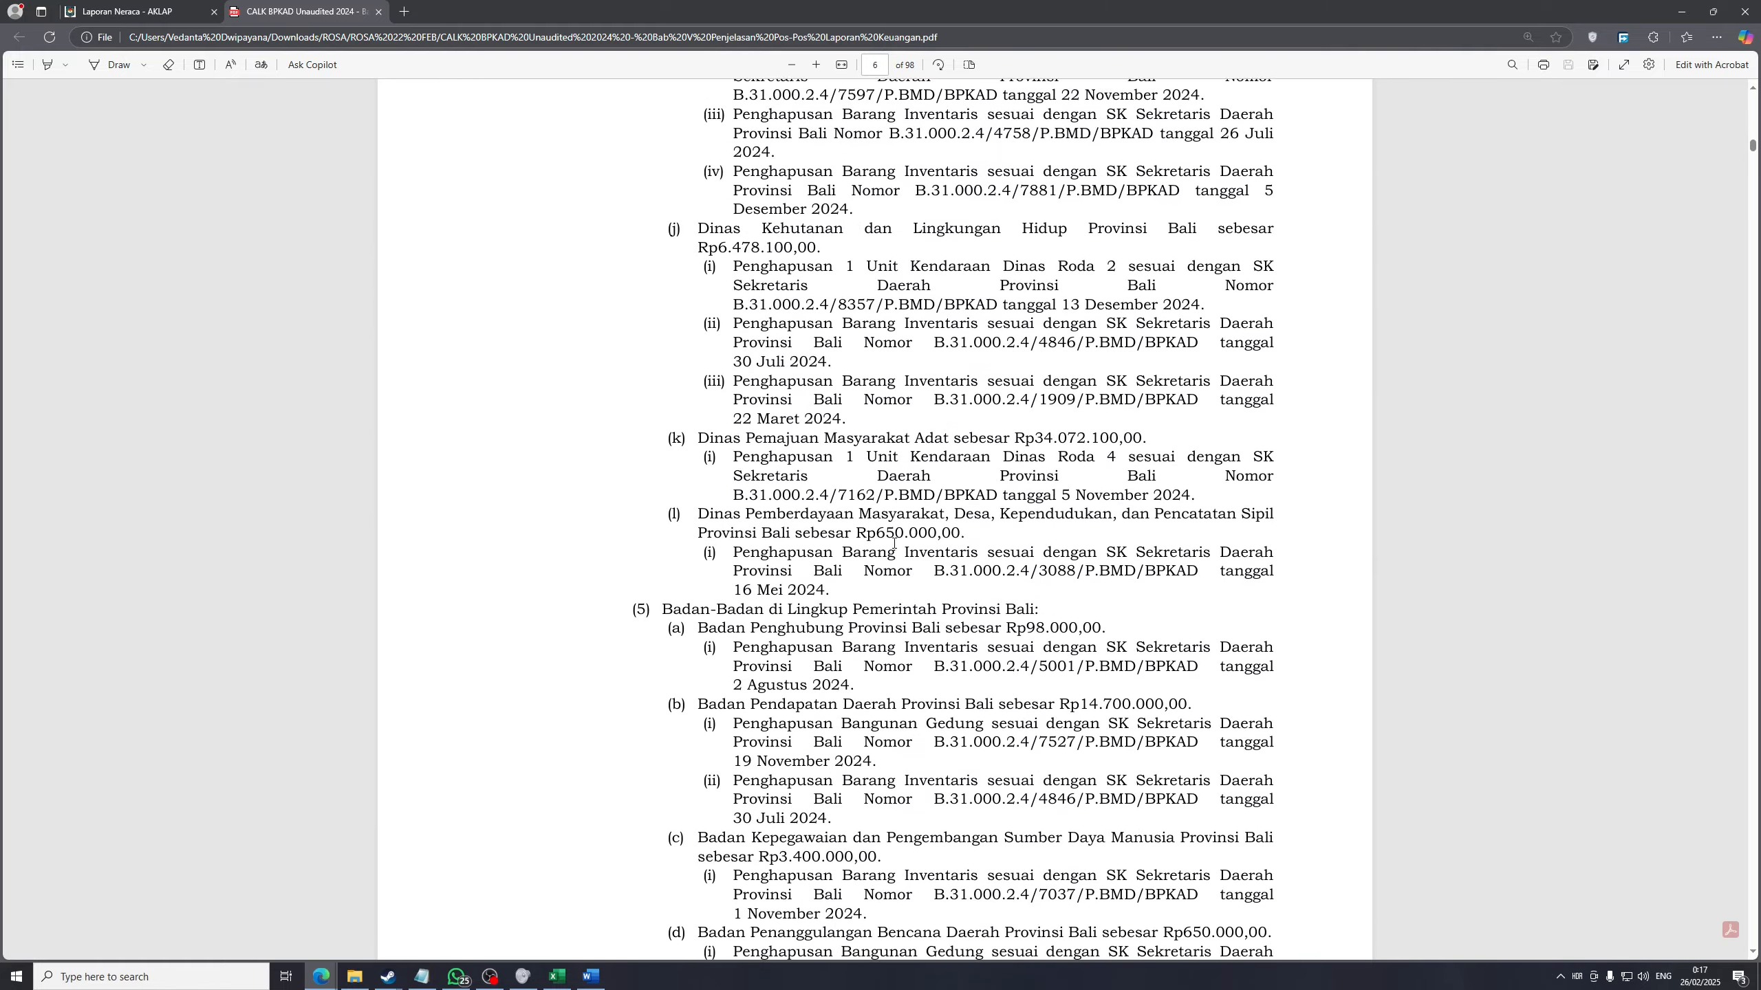
Examine the Jasa Giro section with its table, numbered explanations and the Gambar 5.2 composition chart
{"action": "scroll", "coordinate": [889, 545], "scroll_direction": "down", "scroll_amount": 20}
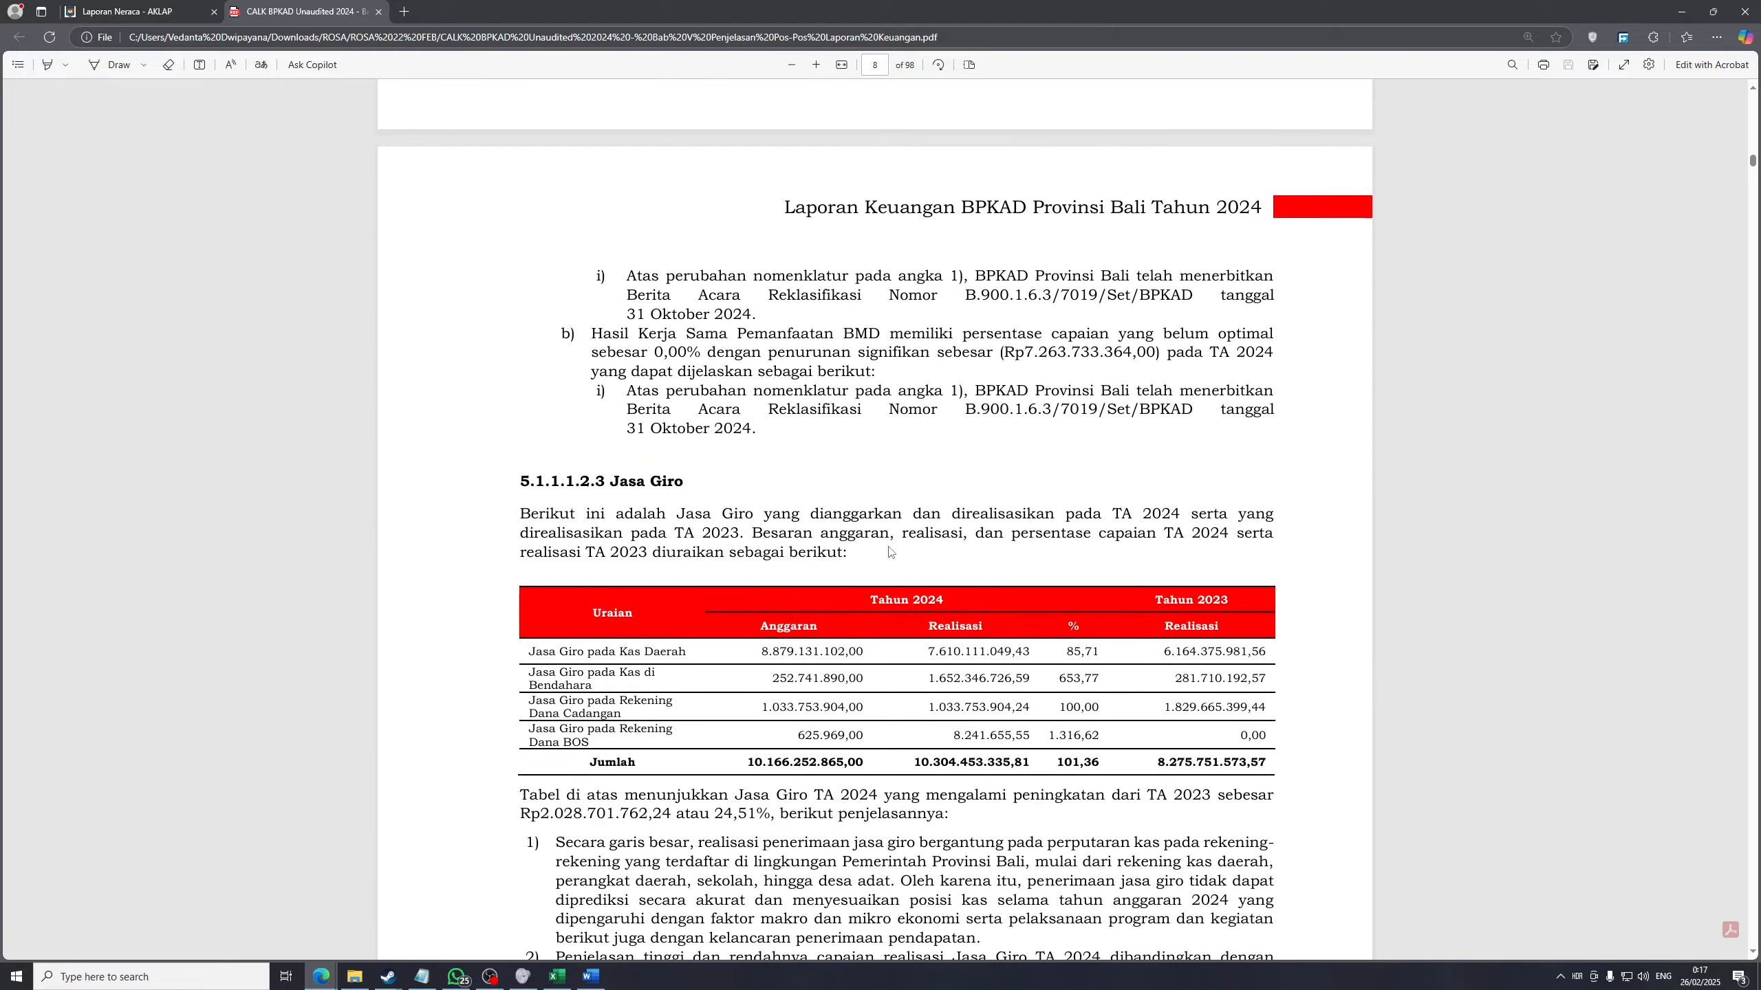
{"action": "scroll", "coordinate": [889, 550], "scroll_direction": "down", "scroll_amount": 20}
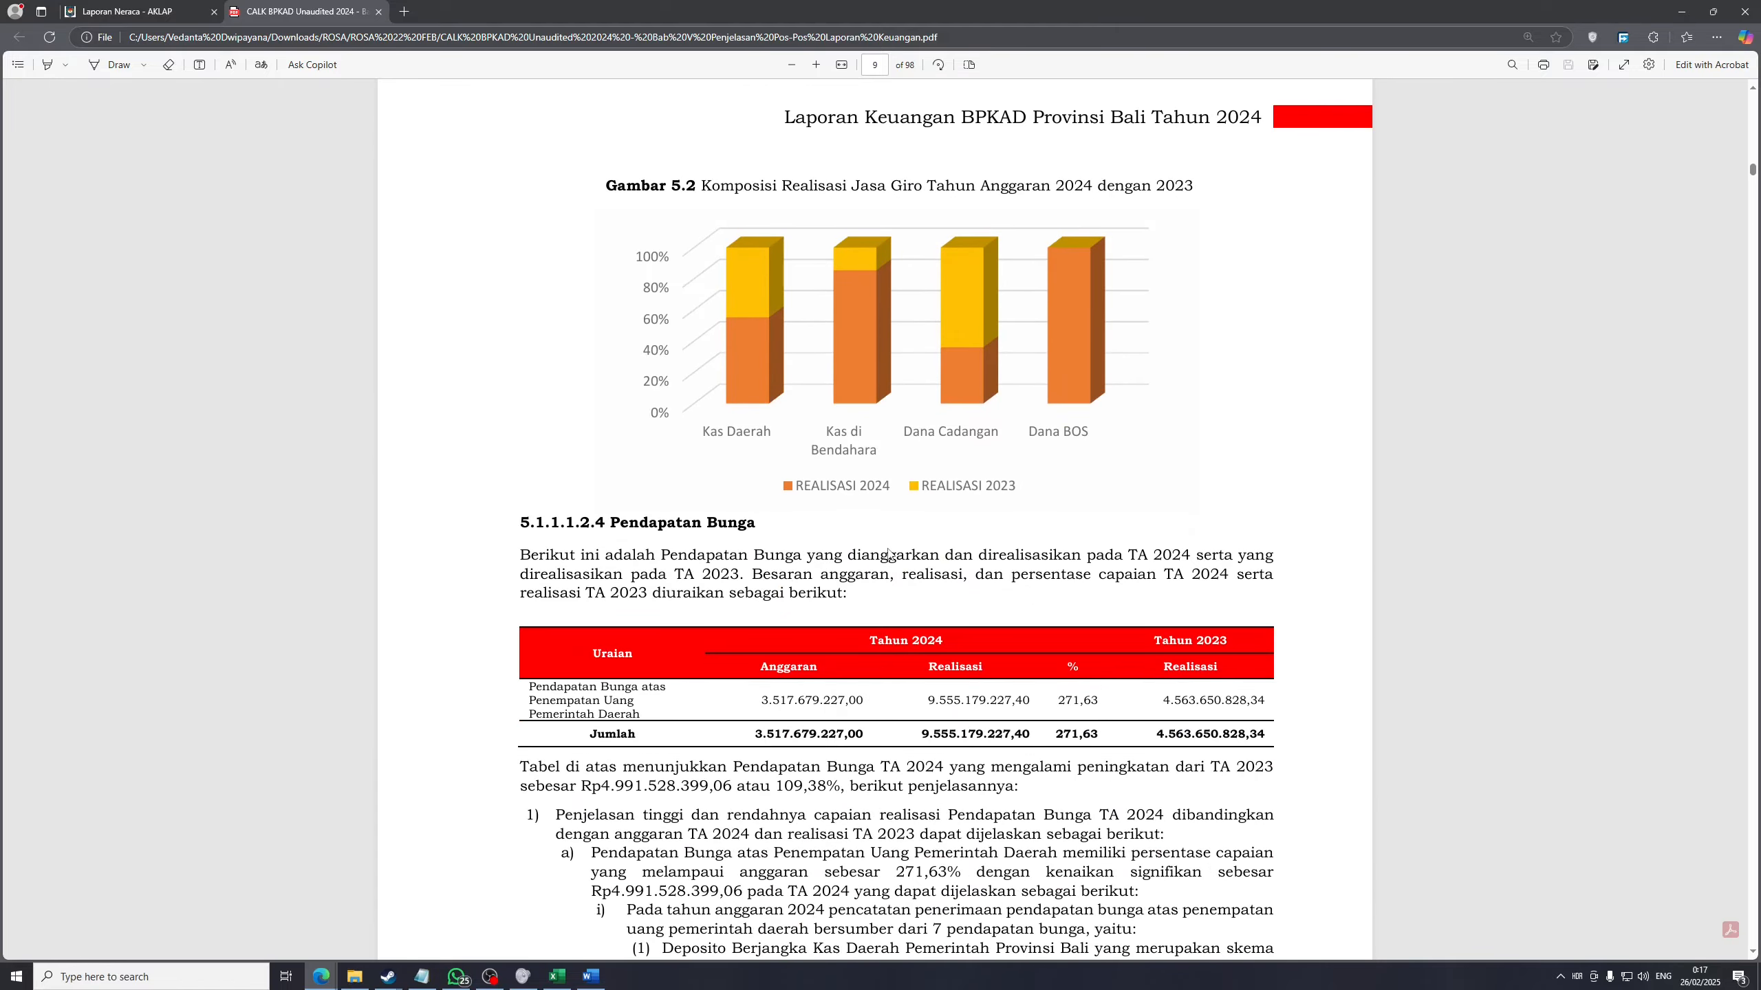
{"action": "scroll", "coordinate": [885, 478], "scroll_direction": "up", "scroll_amount": 10}
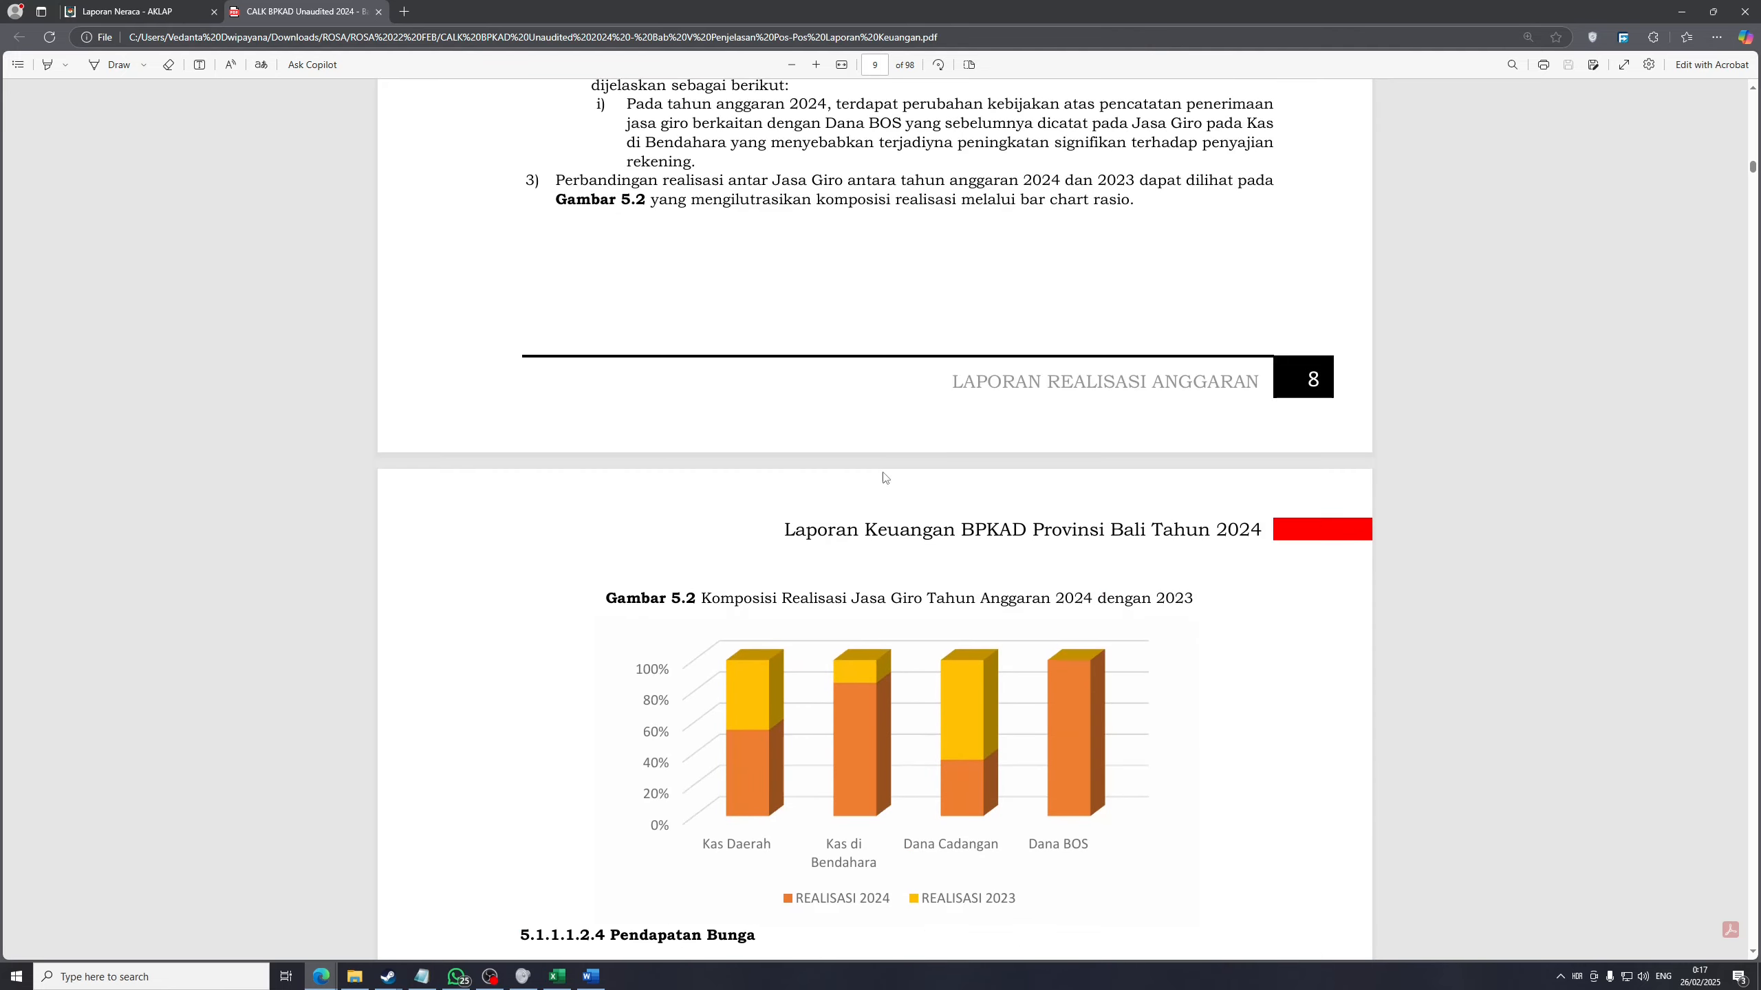
Check the Word document briefly, return to the CALK PDF in Edge and examine the section 5.4 equity tables near its end
{"action": "left_click", "coordinate": [1681, 12]}
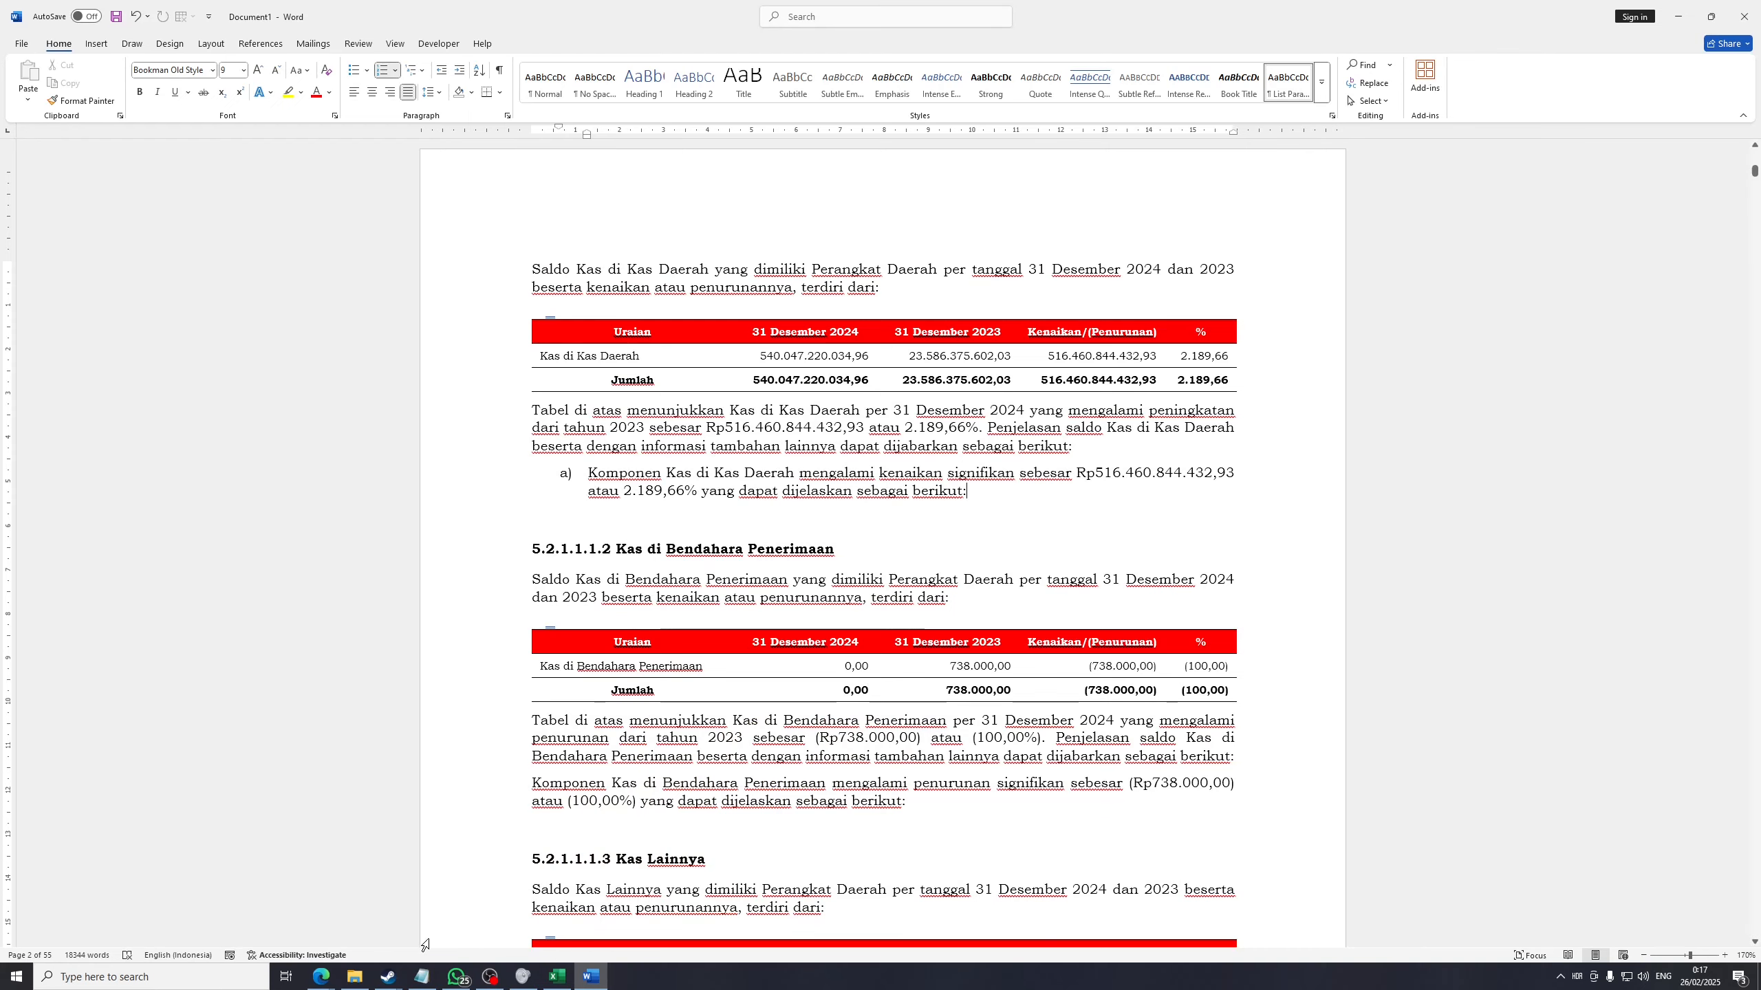
{"action": "left_click", "coordinate": [319, 976]}
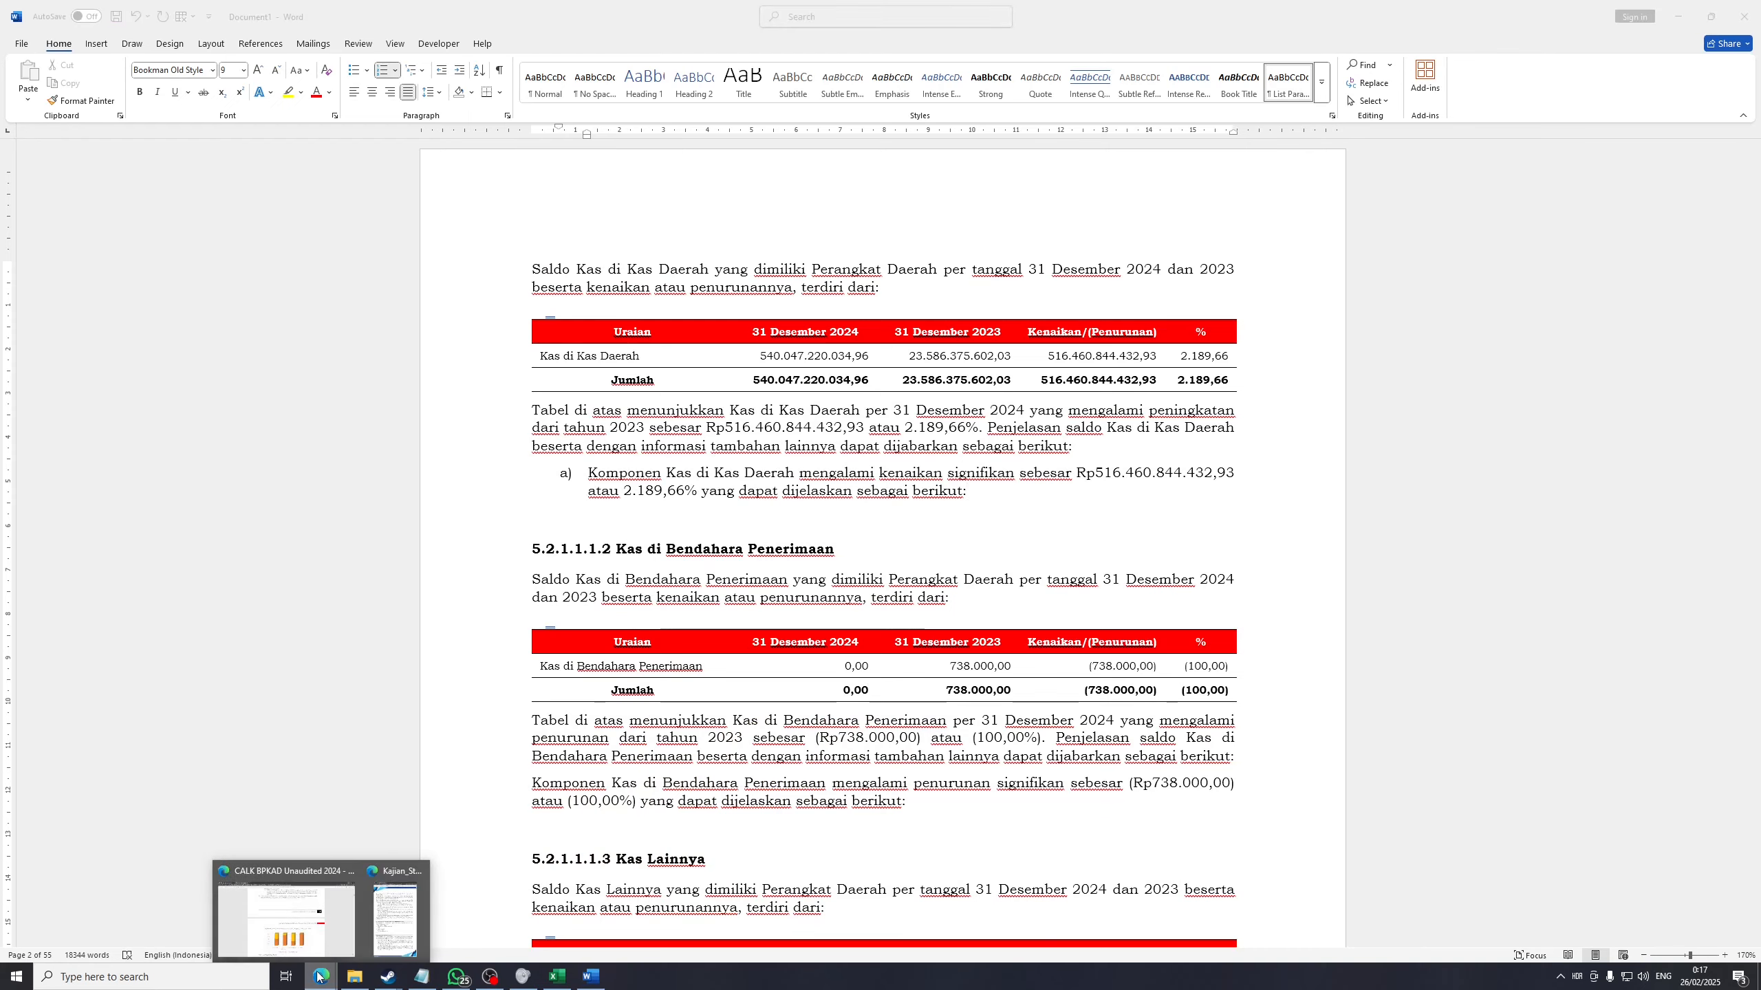
{"action": "left_click", "coordinate": [285, 914]}
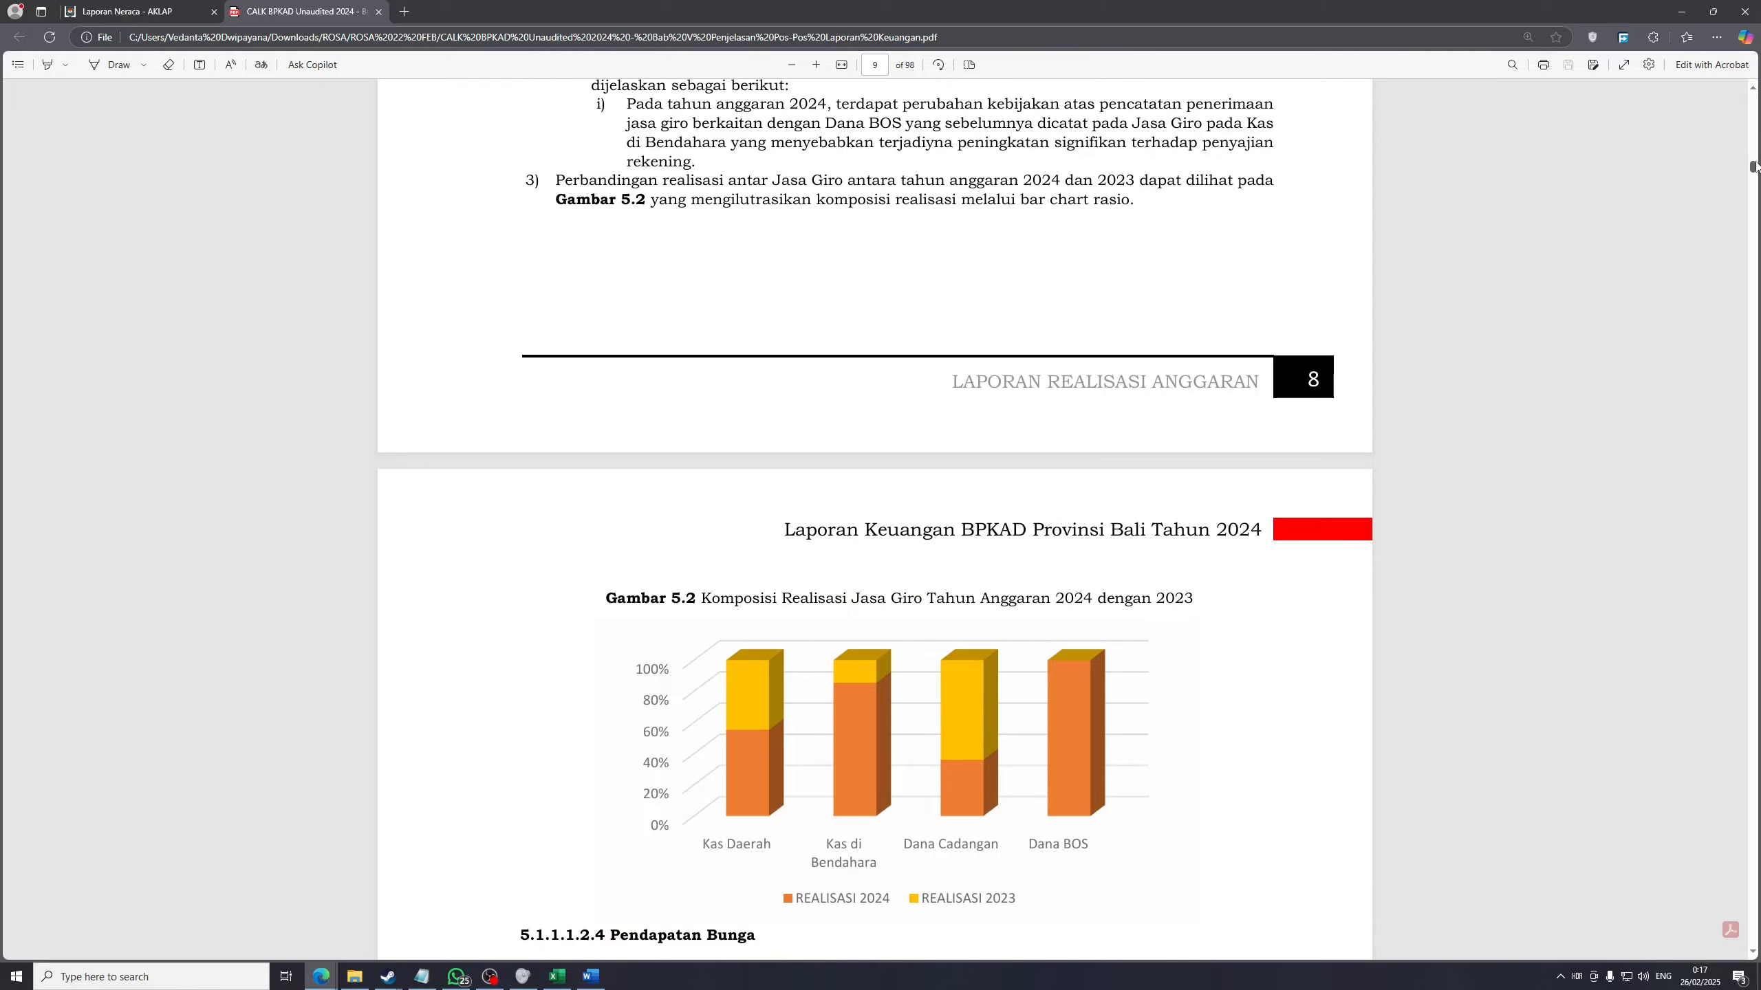
{"action": "left_click_drag", "start_coordinate": [1754, 167], "coordinate": [1690, 962]}
{"action": "scroll", "coordinate": [1348, 530], "scroll_direction": "up", "scroll_amount": 16}
{"action": "scroll", "coordinate": [1224, 507], "scroll_direction": "up", "scroll_amount": 15}
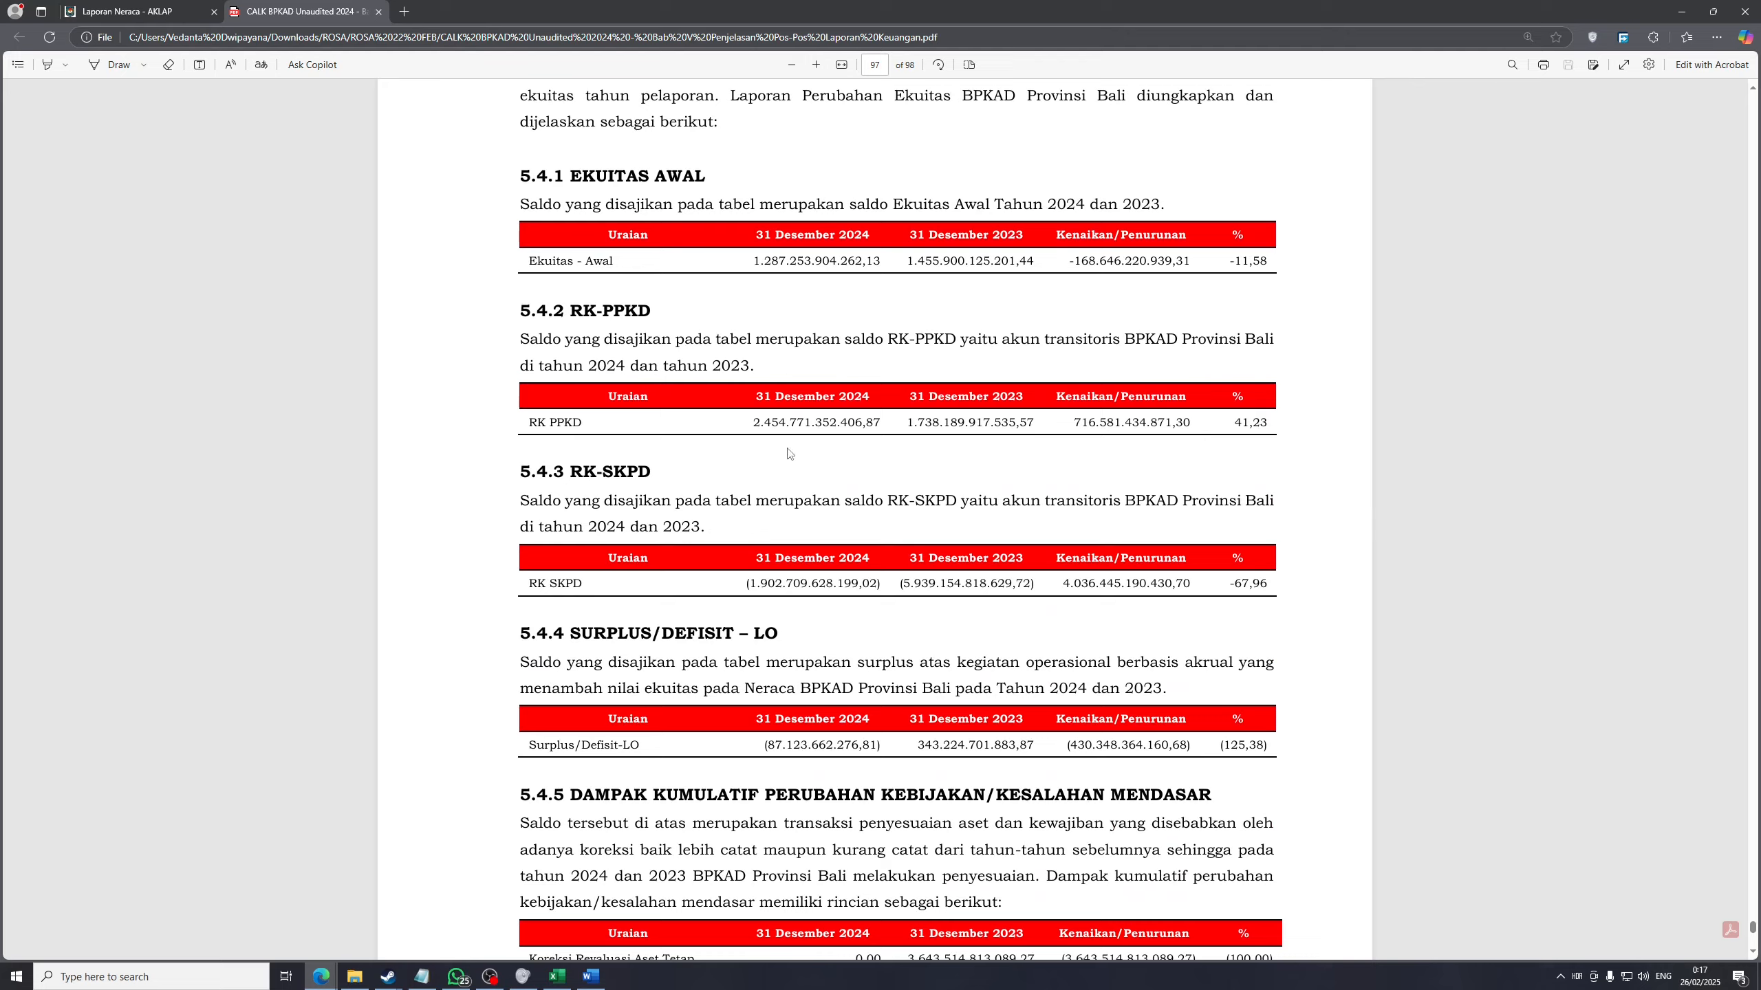
Review the Laporan Operasional sections backwards from 5.3.2.5 BEBAN LUAR BIASA to 5.3.2.1.5 Beban Penyusutan dan Amortisasi, including their tables and numbered component descriptions
{"action": "scroll", "coordinate": [906, 542], "scroll_direction": "up", "scroll_amount": 3}
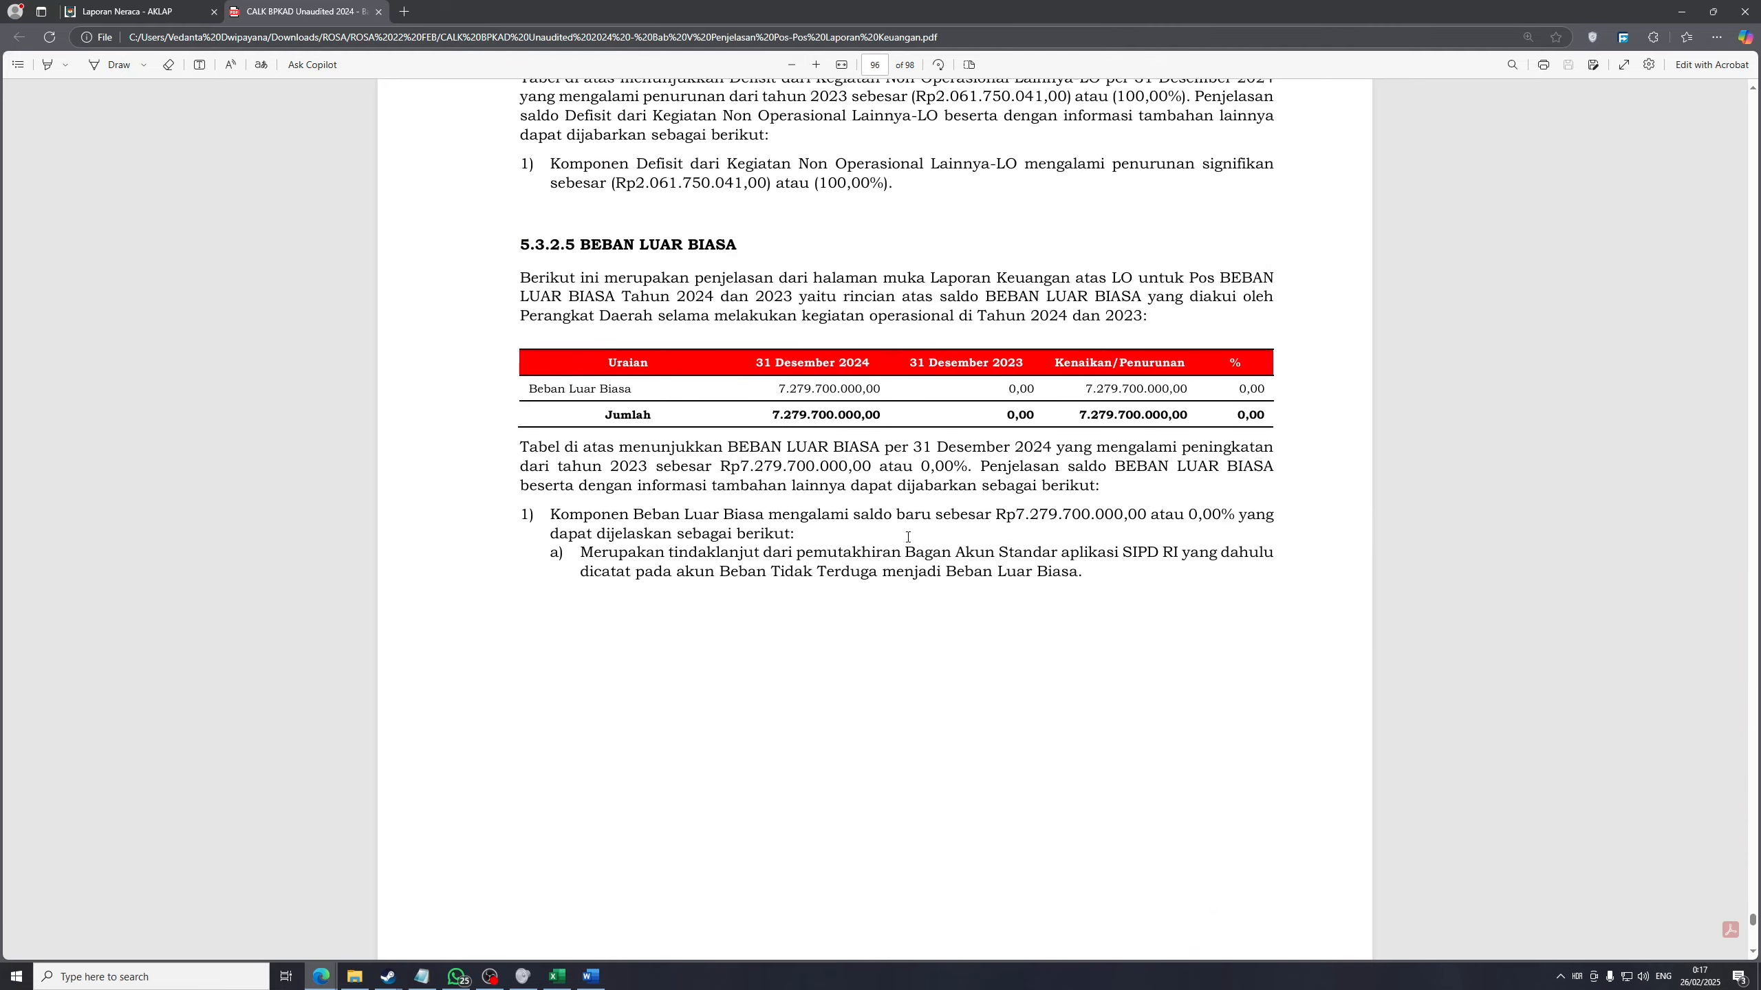
{"action": "scroll", "coordinate": [911, 535], "scroll_direction": "up", "scroll_amount": 20}
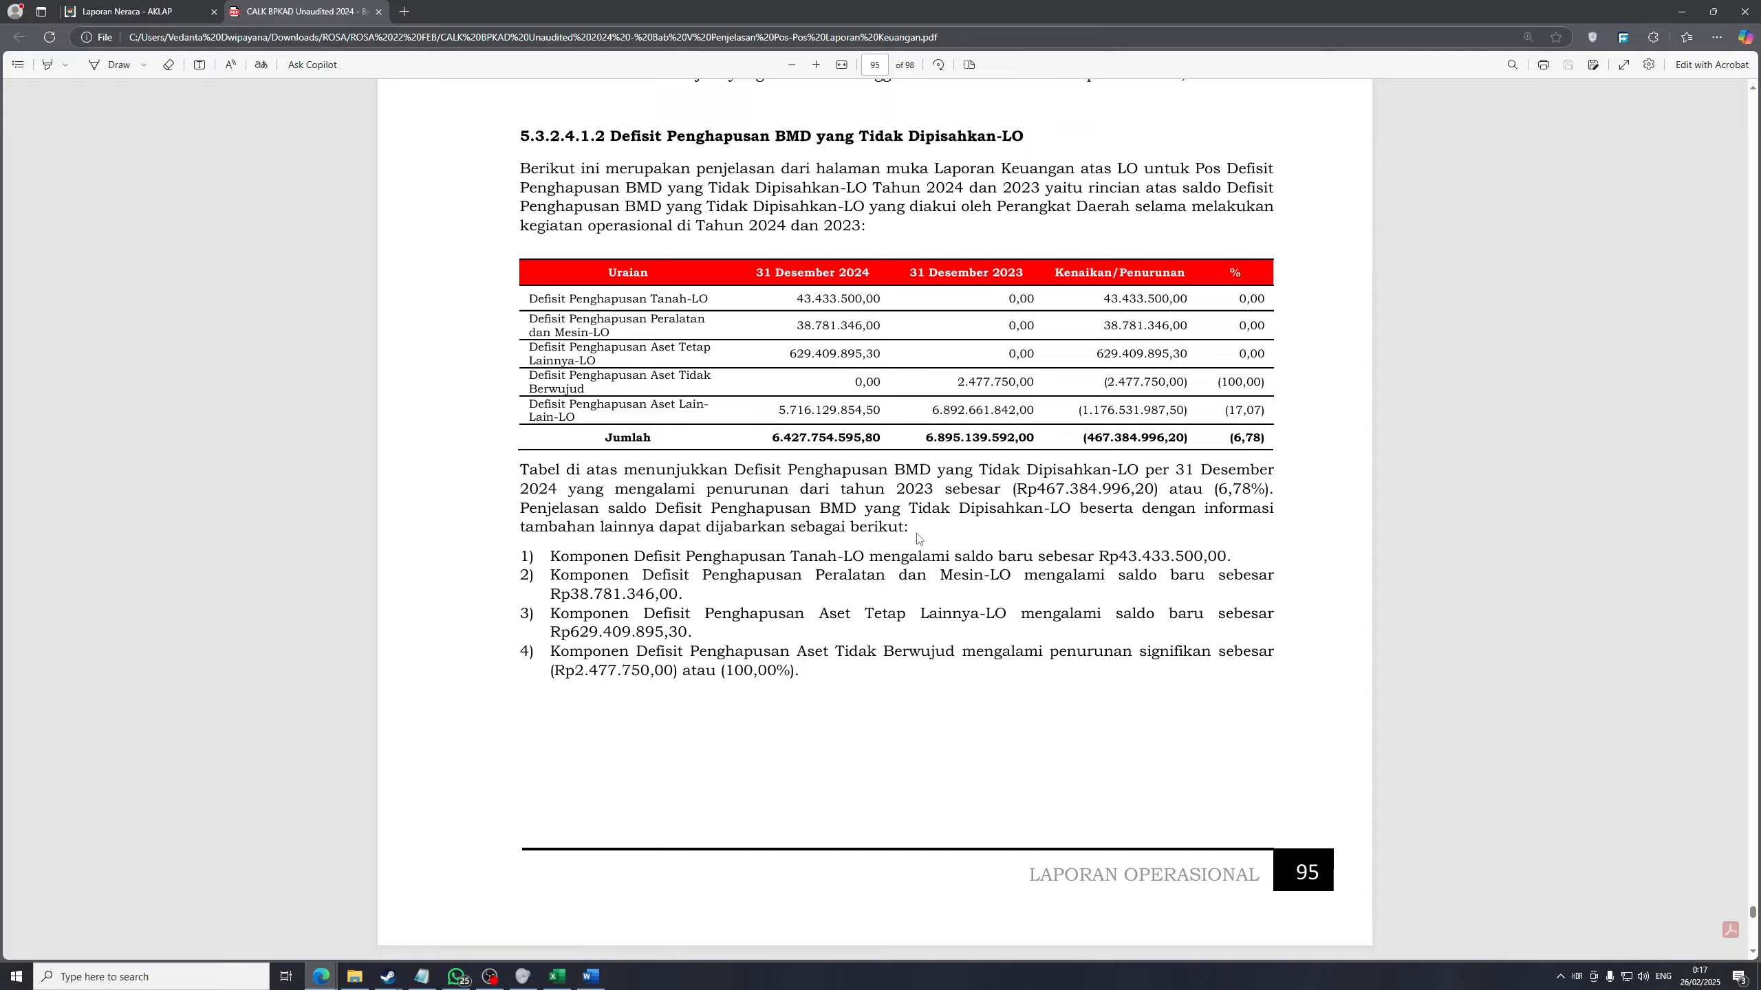
{"action": "left_click_drag", "start_coordinate": [524, 481], "coordinate": [1264, 756]}
{"action": "scroll", "coordinate": [901, 548], "scroll_direction": "up", "scroll_amount": 14}
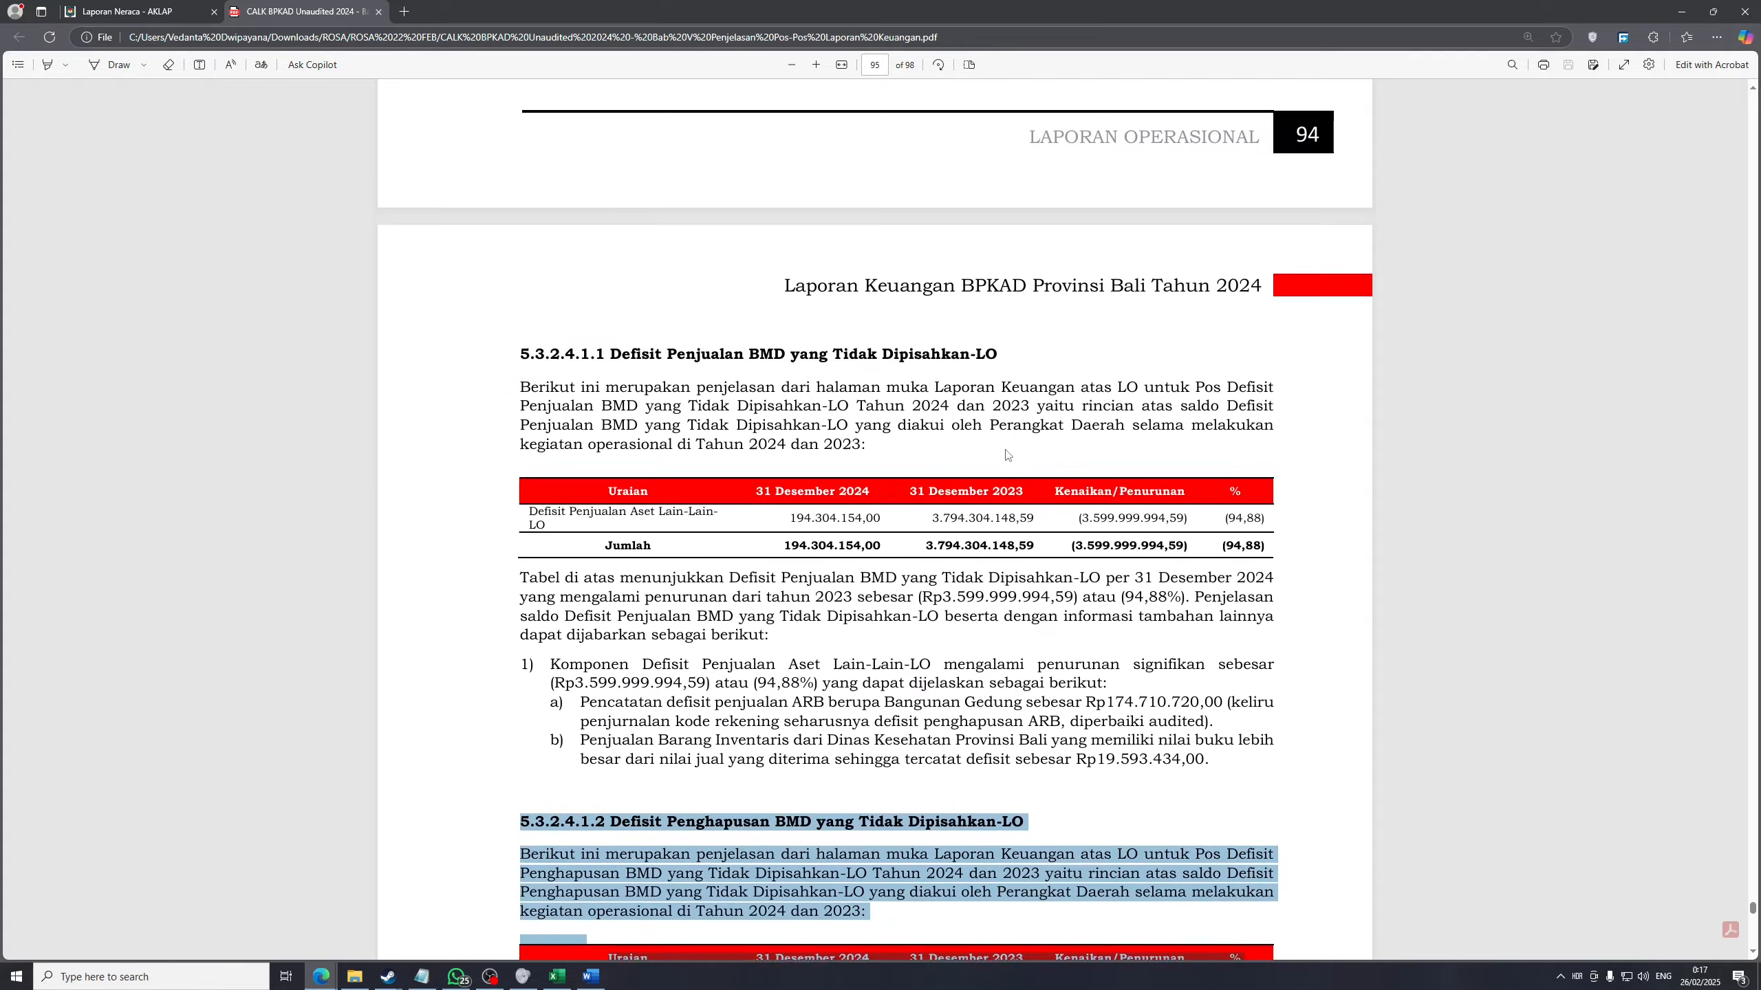
{"action": "scroll", "coordinate": [1007, 451], "scroll_direction": "up", "scroll_amount": 20}
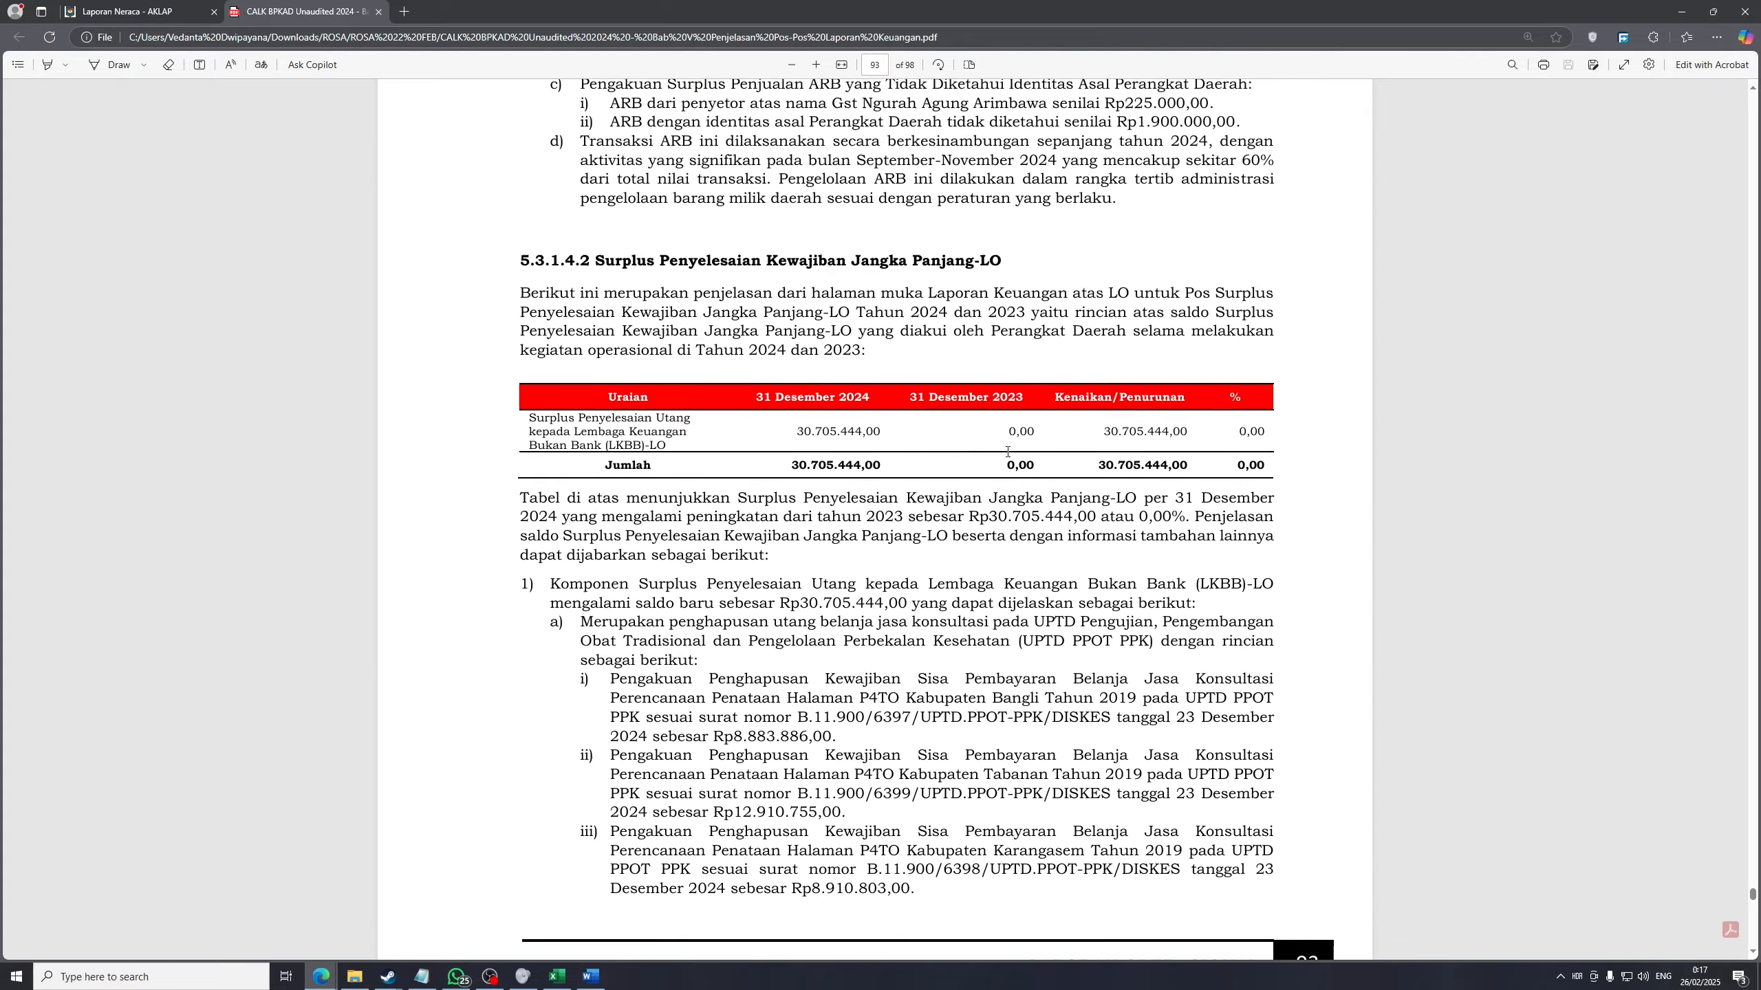
{"action": "scroll", "coordinate": [1007, 451], "scroll_direction": "up", "scroll_amount": 20}
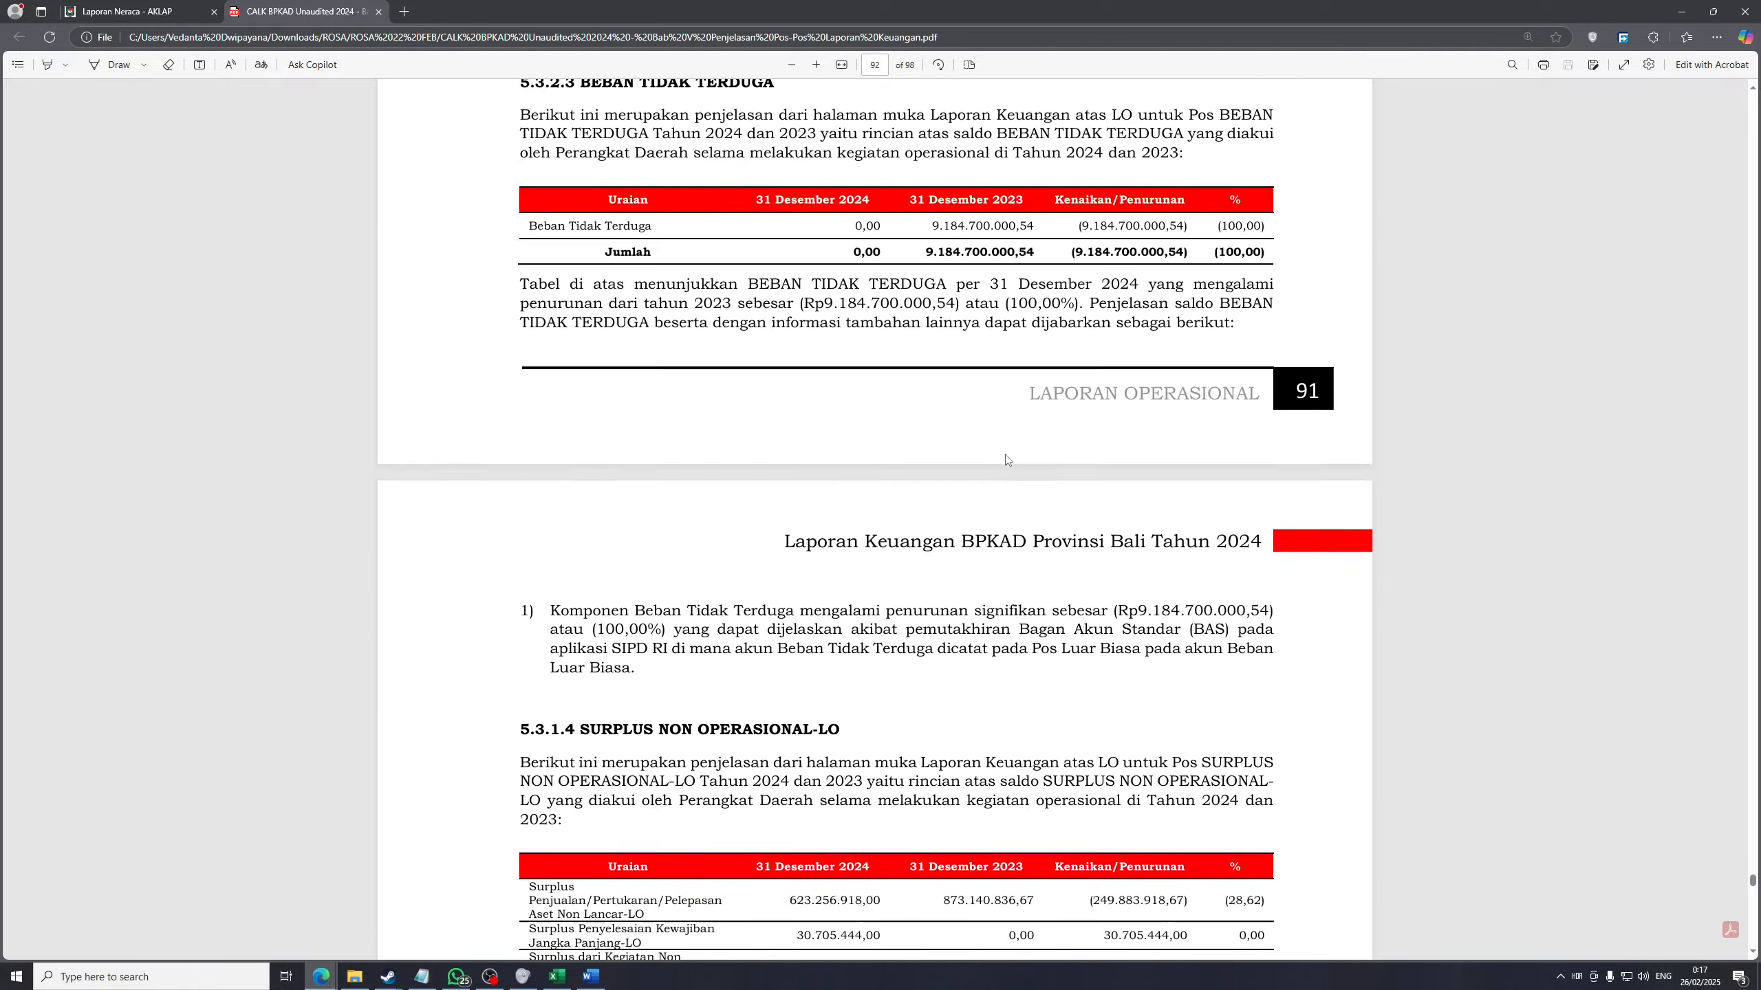
{"action": "scroll", "coordinate": [1006, 461], "scroll_direction": "up", "scroll_amount": 20}
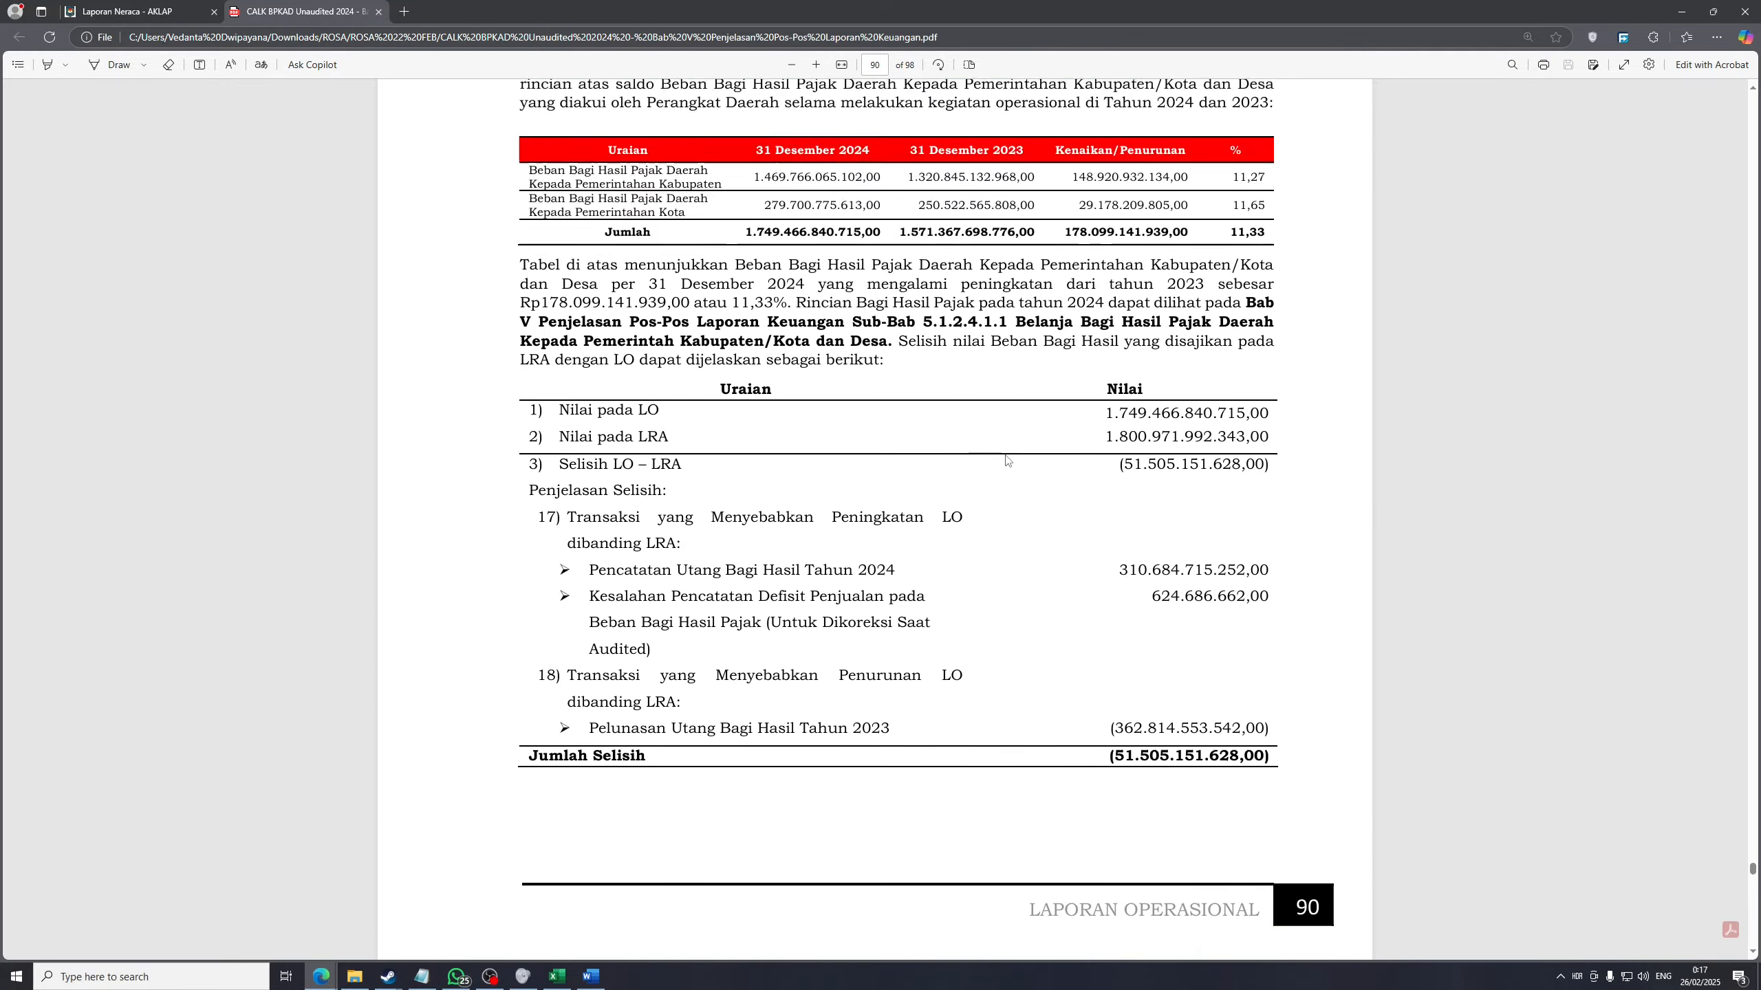
{"action": "scroll", "coordinate": [1006, 456], "scroll_direction": "up", "scroll_amount": 5}
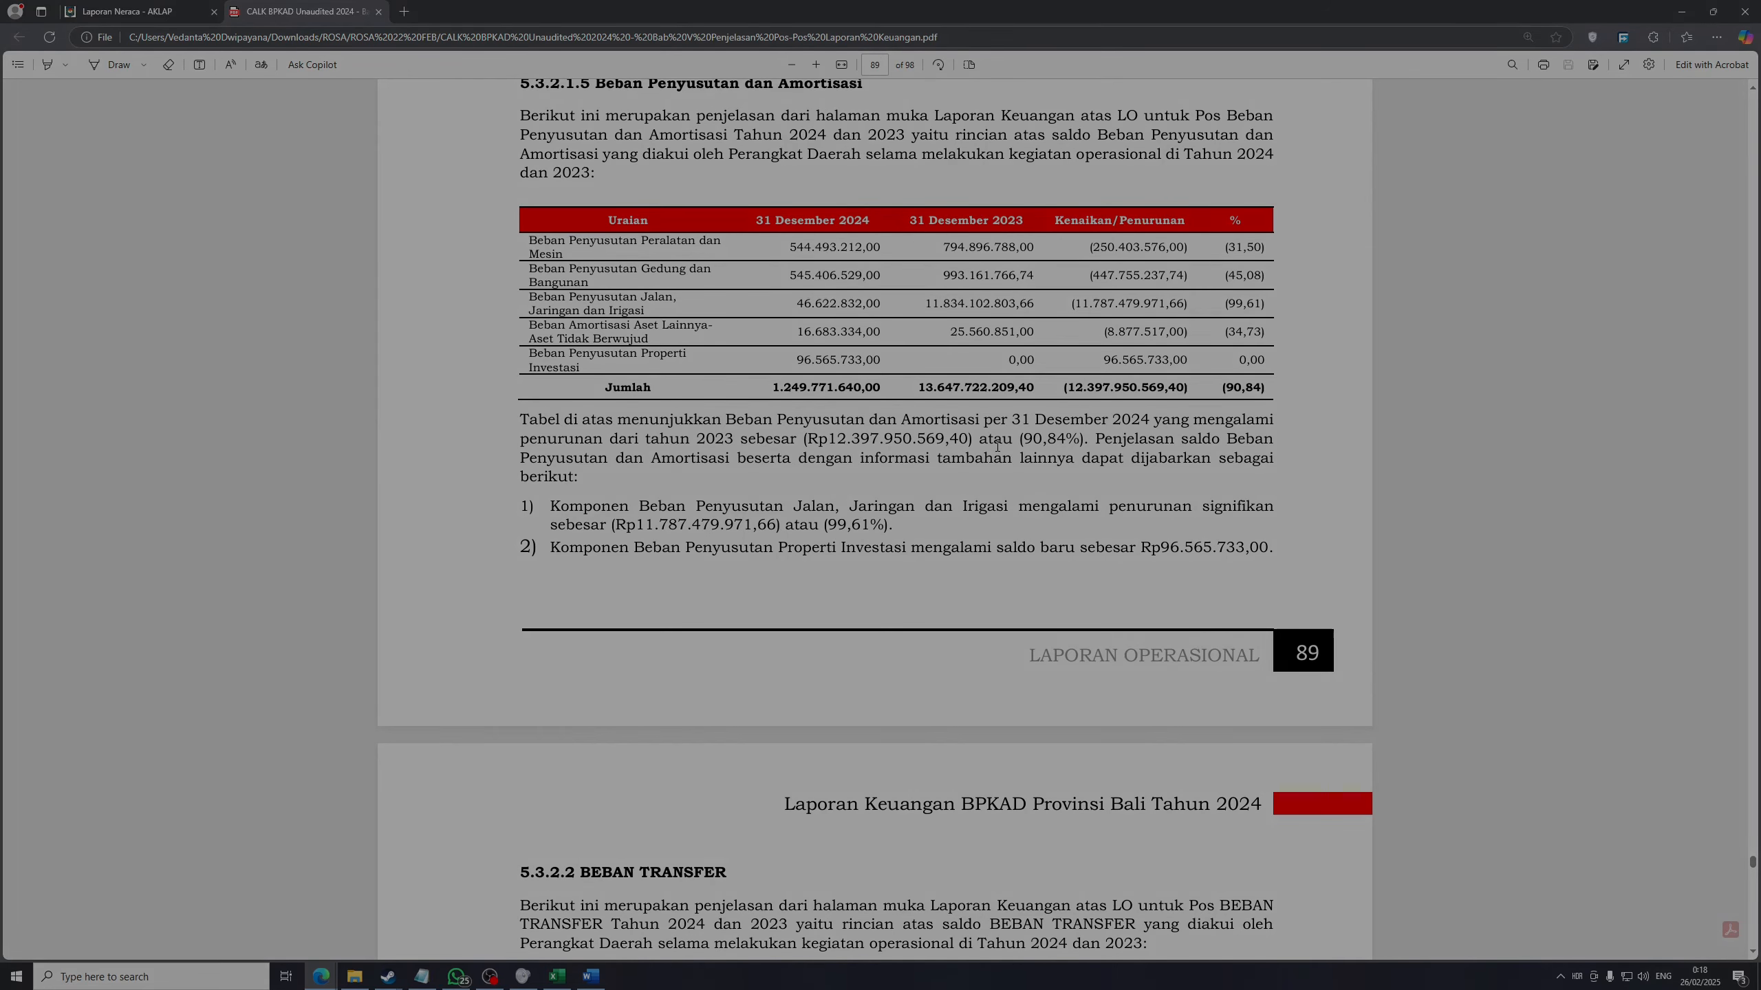
{"action": "scroll", "coordinate": [997, 446], "scroll_direction": "up", "scroll_amount": 3}
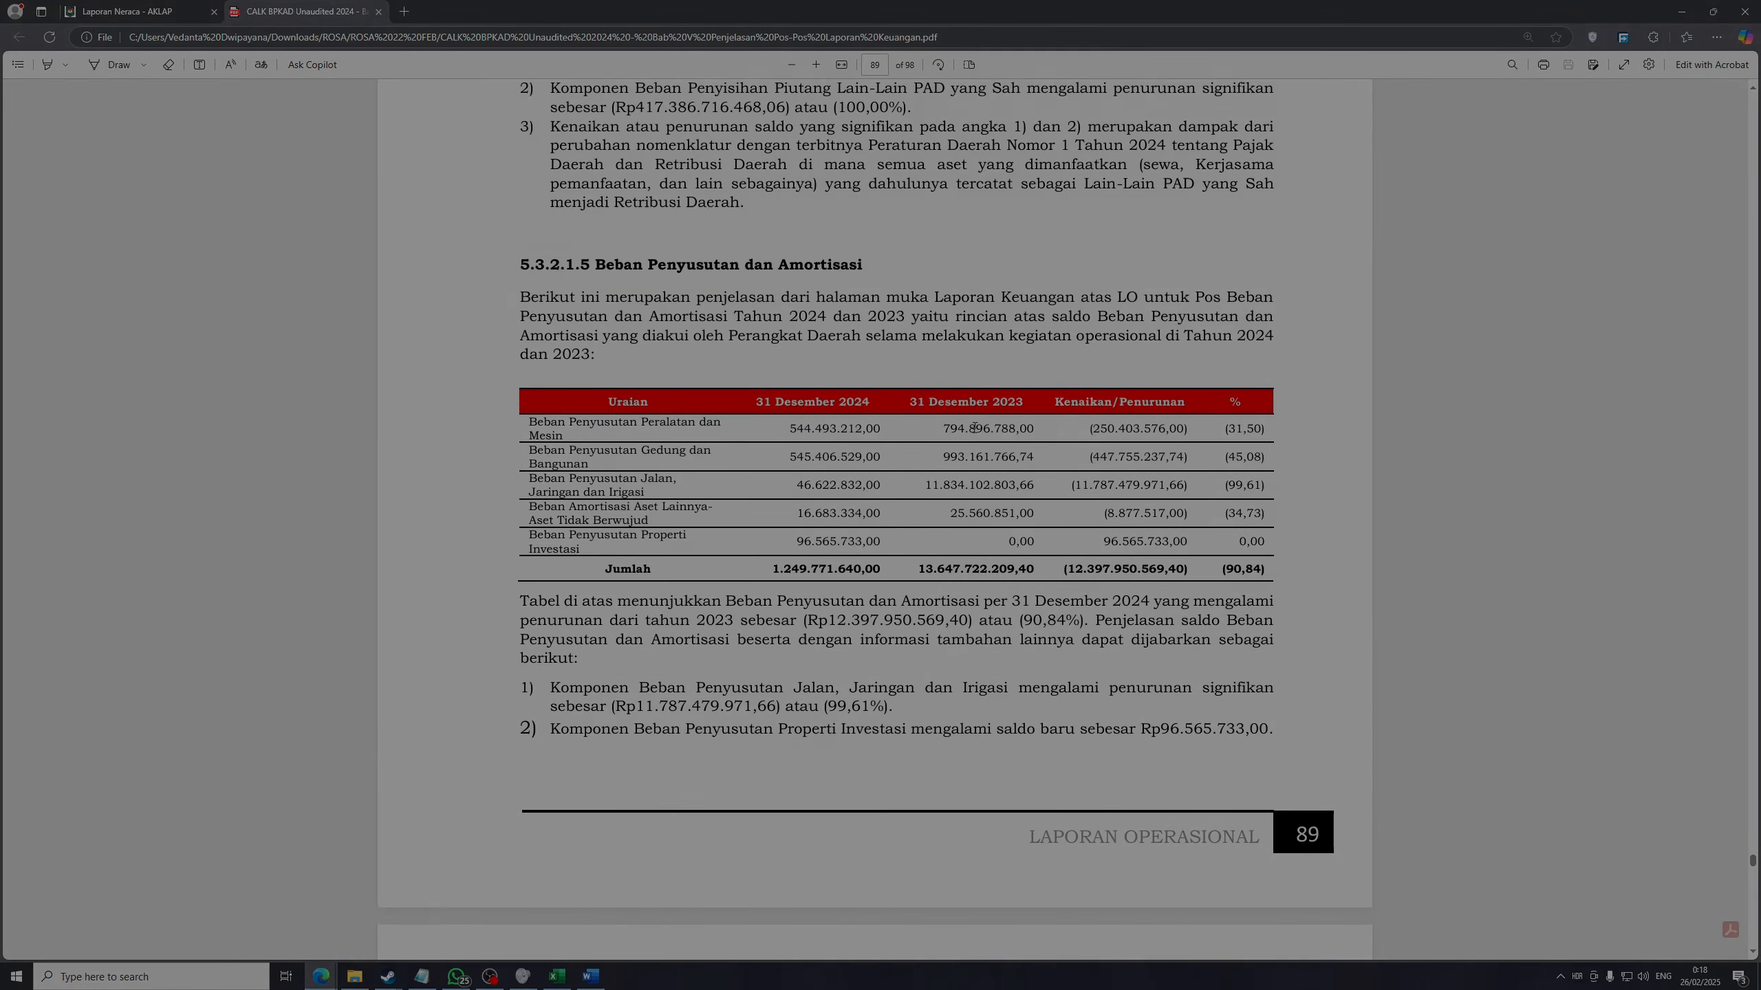